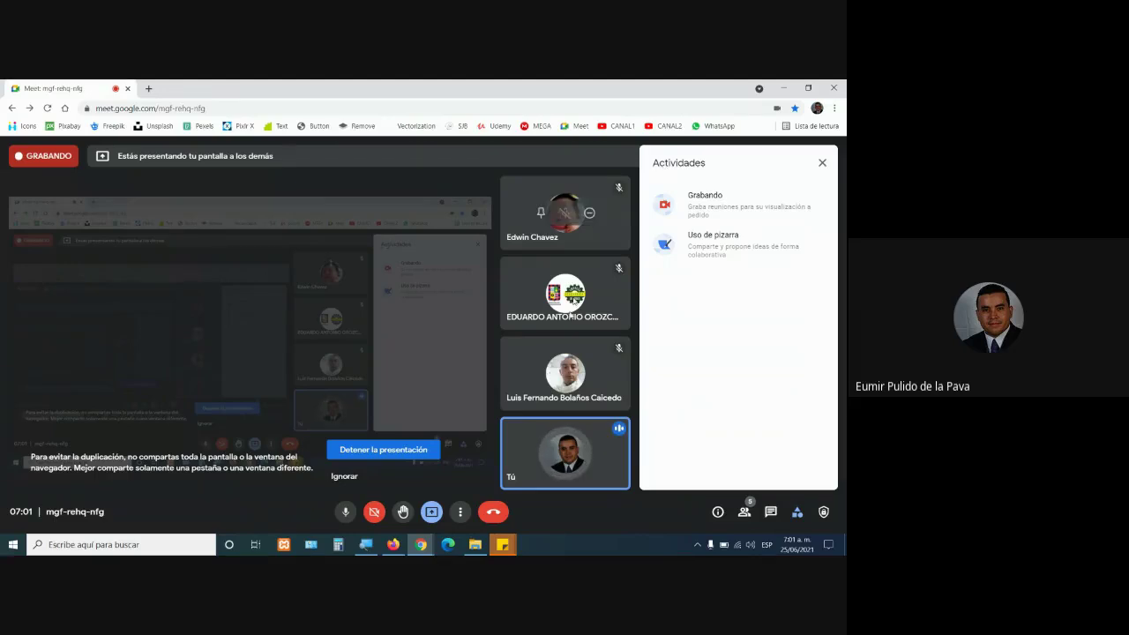
# Switch to Firefox, sign in to the EDUMATICA site with the account username and password, and decline to save the login.
pyautogui.click(393, 544)
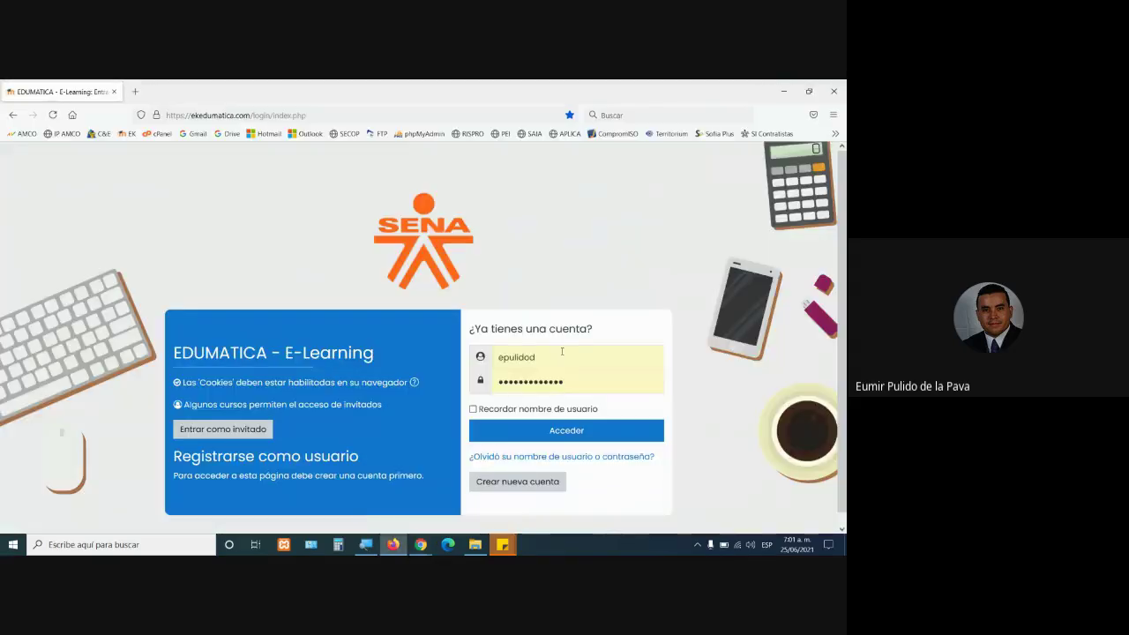
pyautogui.doubleClick(496, 354)
pyautogui.write('eumir')
pyautogui.press('Tab')
pyautogui.write('••••••••')
pyautogui.press('Return')
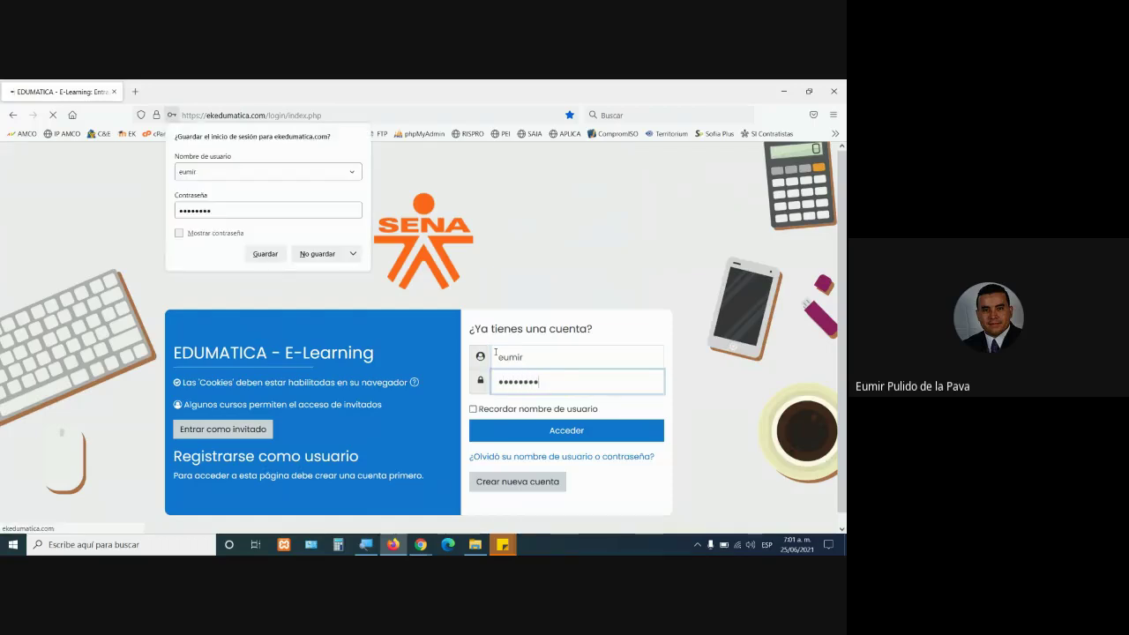
pyautogui.click(318, 254)
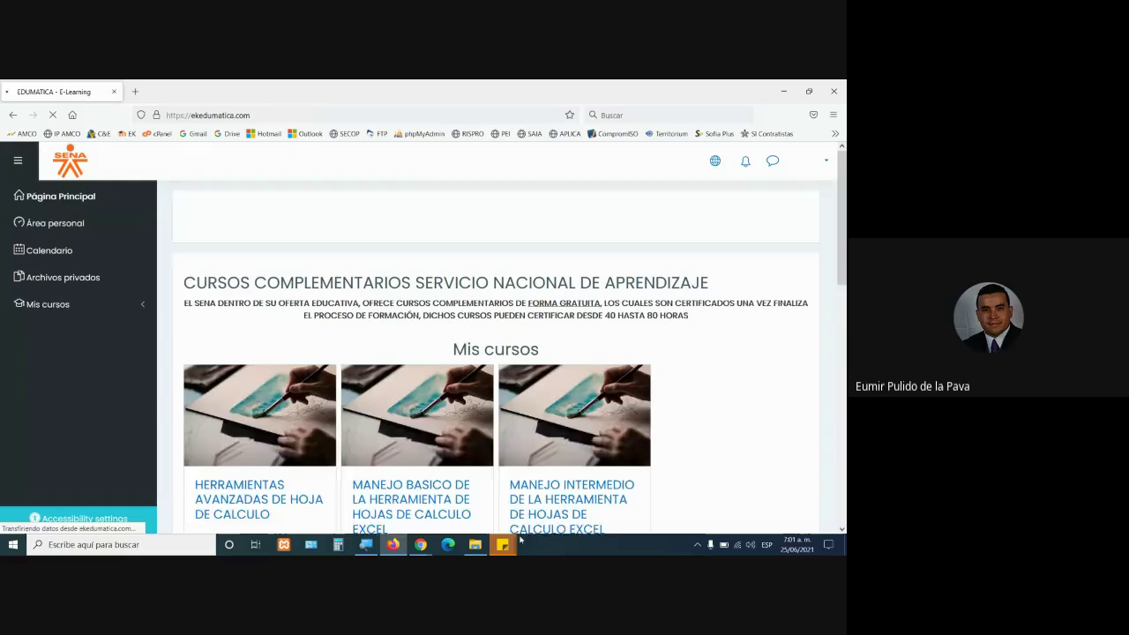
# Open the RA-03 learning guide from the course MANEJO INTERMEDIO DE LA HERRAMIENTA DE HOJAS DE CALCULO EXCEL.
pyautogui.click(569, 398)
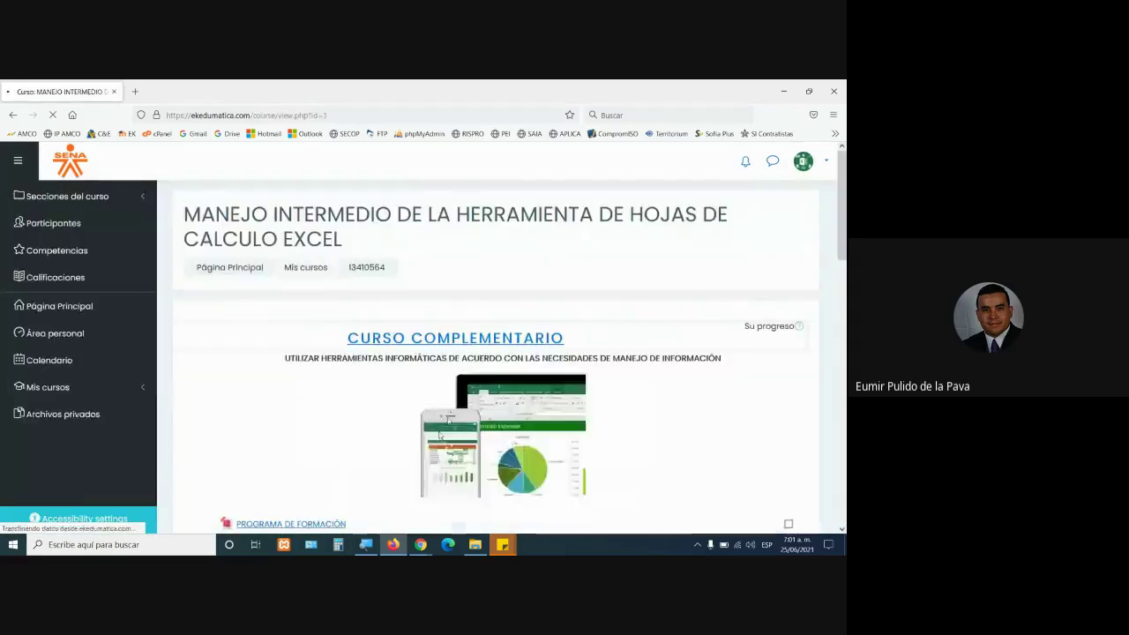
pyautogui.scroll(-15, 466, 403)
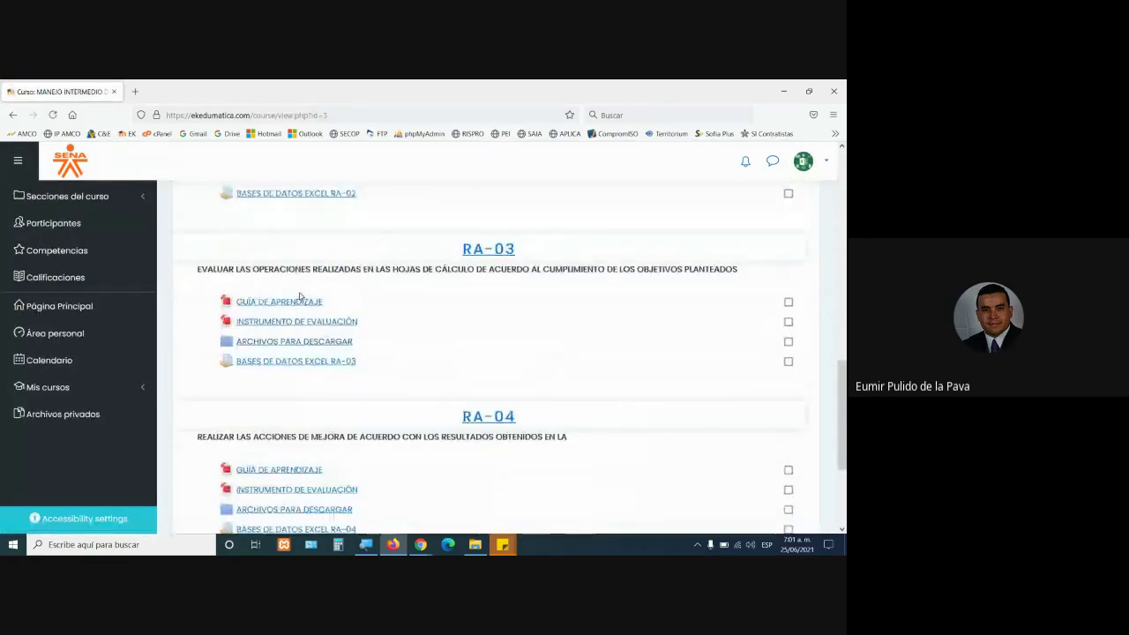
pyautogui.click(300, 299)
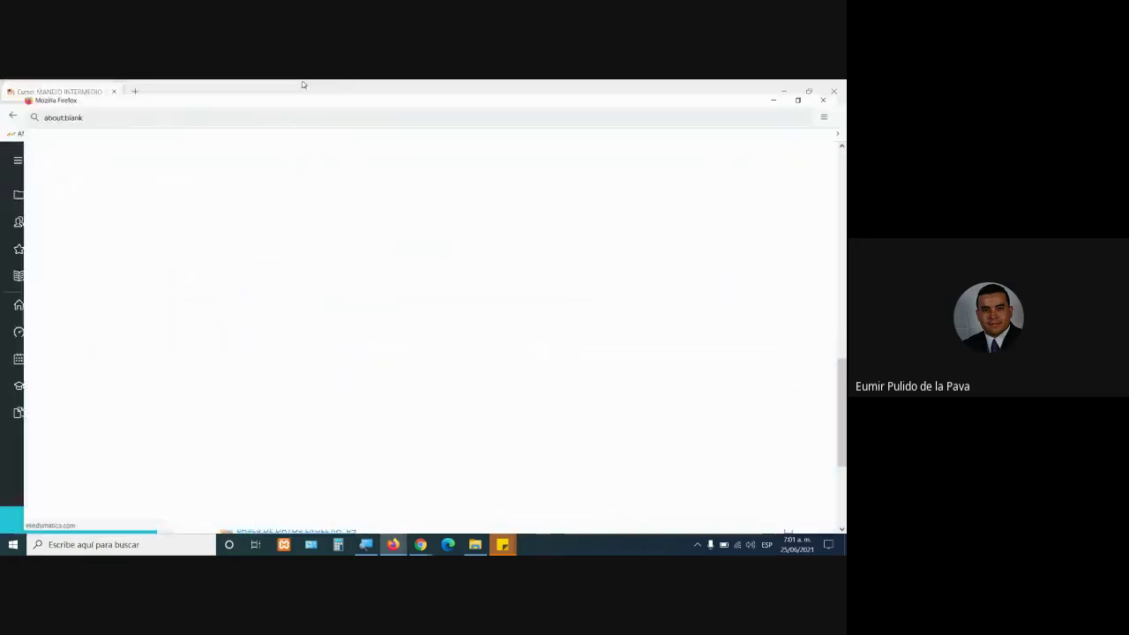
# Read the guide's section on Excel chart types, from the pie chart through the ring chart, to its practice file and materials.
pyautogui.scroll(-5, 495, 414)
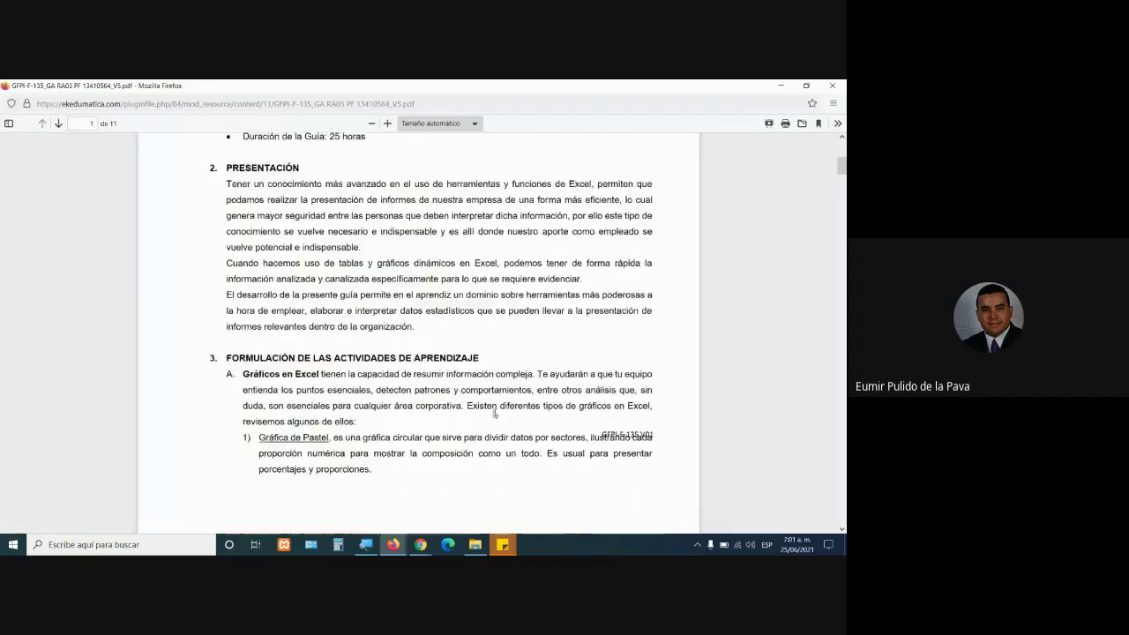
pyautogui.scroll(-3, 495, 414)
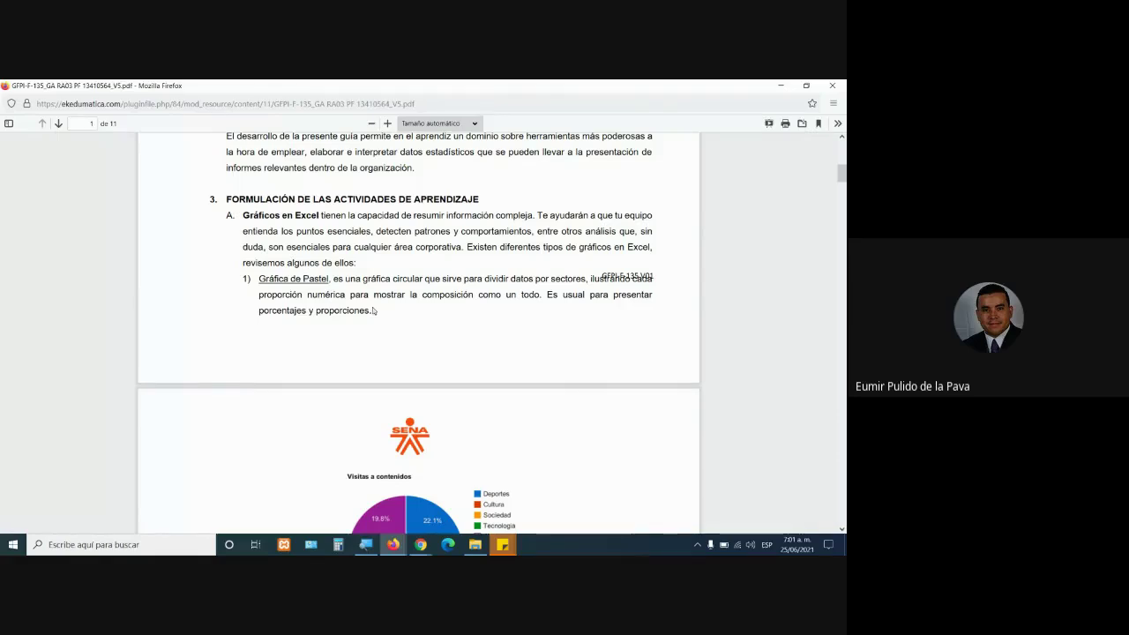
pyautogui.scroll(-3, 485, 345)
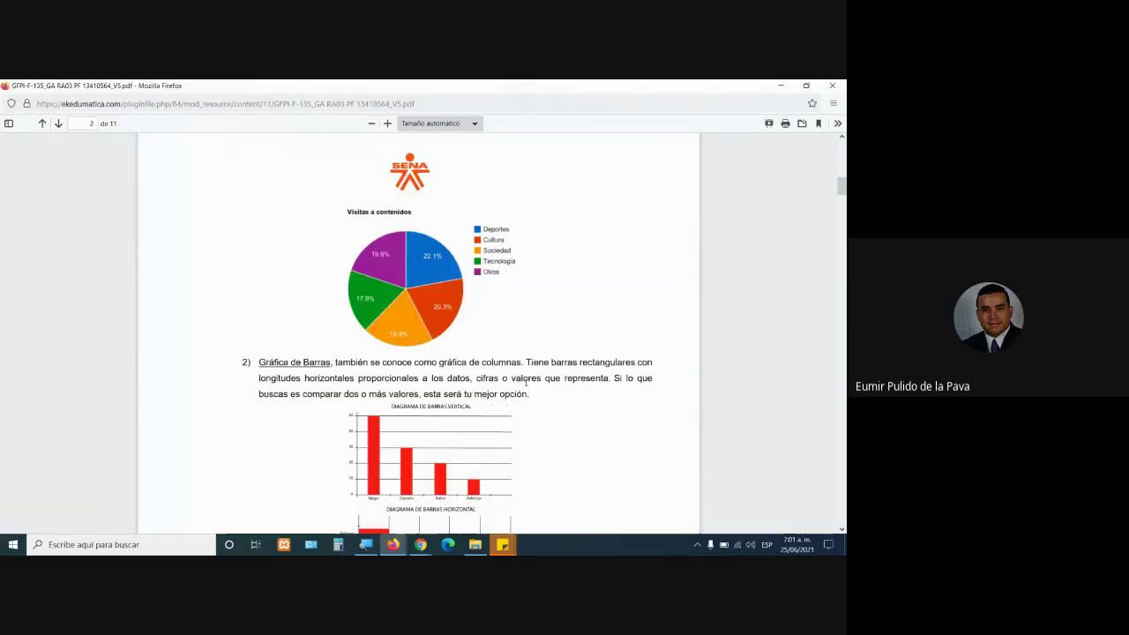
pyautogui.scroll(3, 525, 381)
pyautogui.scroll(-4, 517, 295)
pyautogui.scroll(-5, 518, 295)
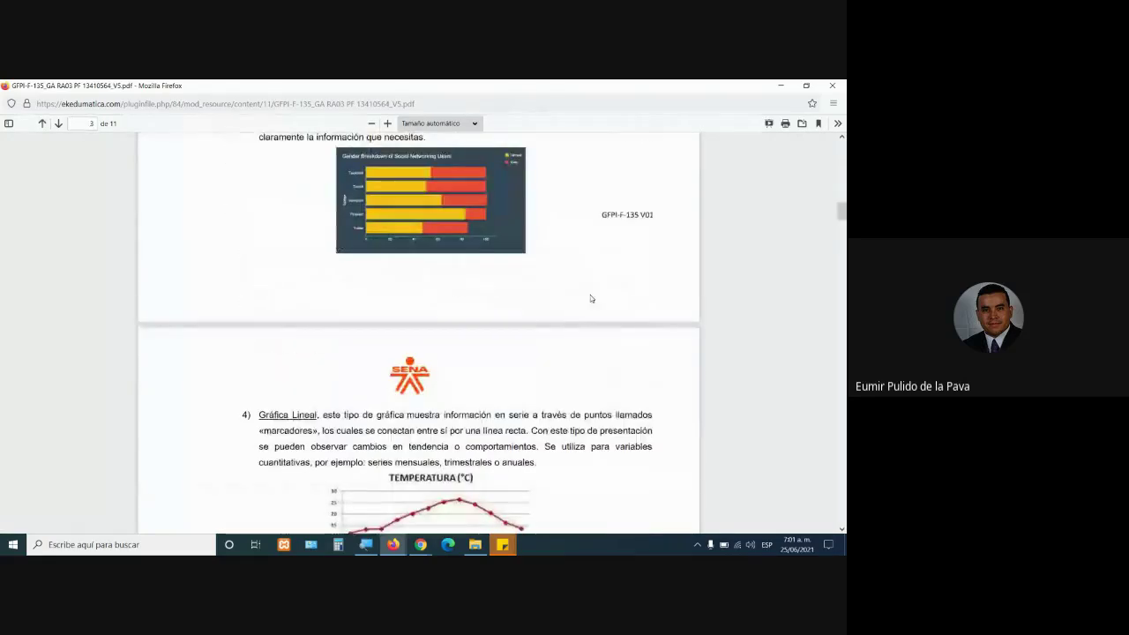
pyautogui.scroll(1, 496, 337)
pyautogui.scroll(-3, 520, 352)
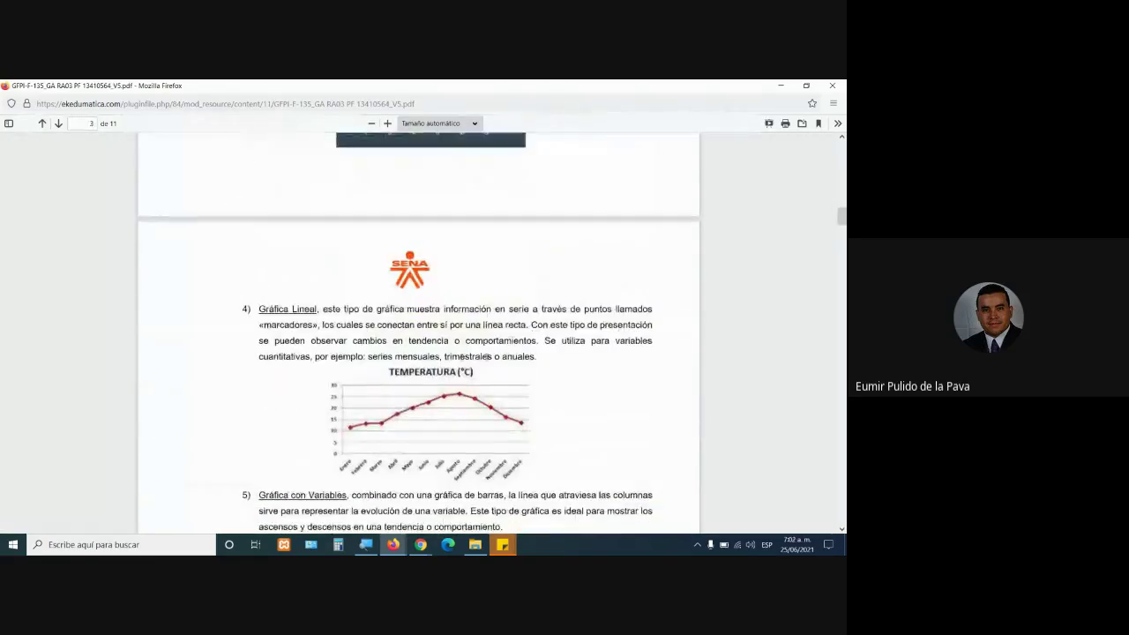
pyautogui.scroll(-3, 540, 372)
pyautogui.scroll(-1, 541, 372)
pyautogui.scroll(-6, 545, 344)
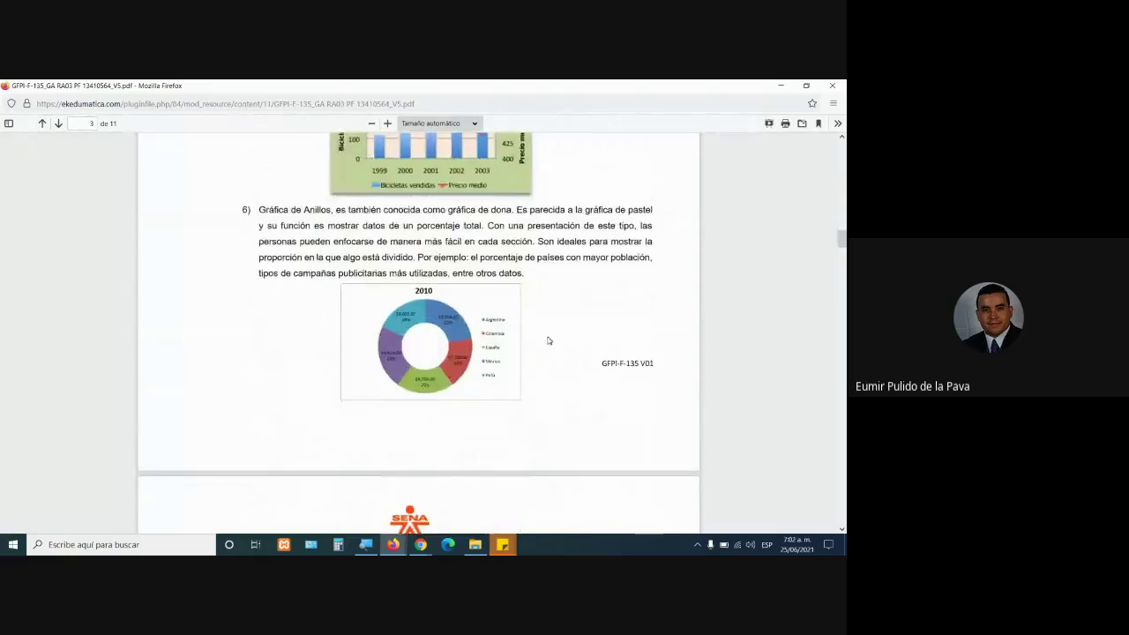
pyautogui.scroll(3, 545, 344)
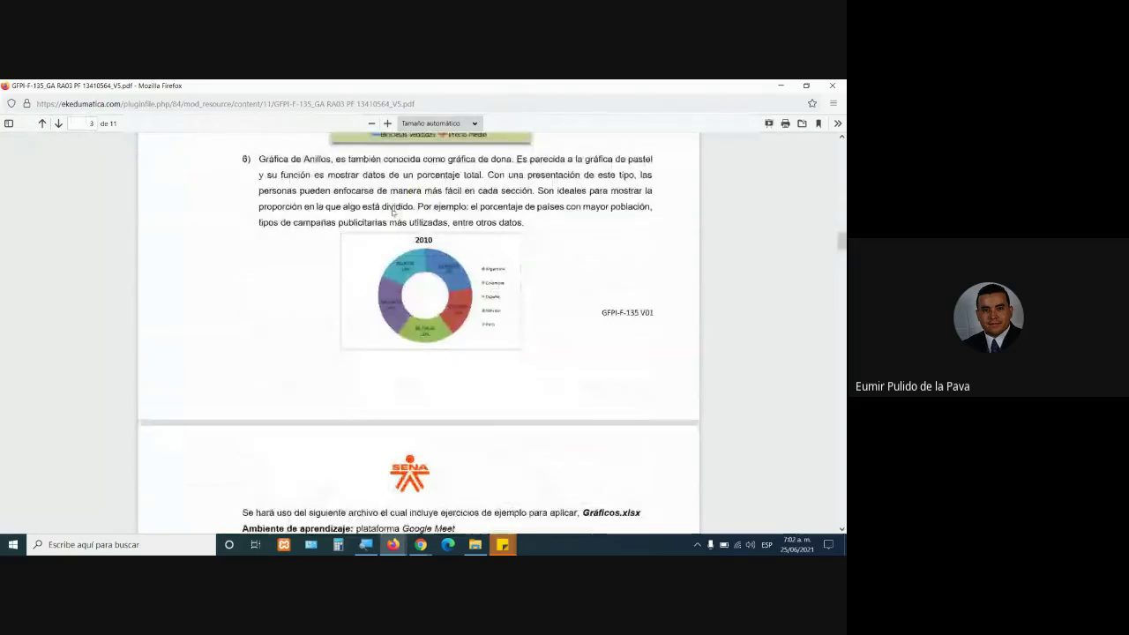
pyautogui.scroll(-2, 456, 343)
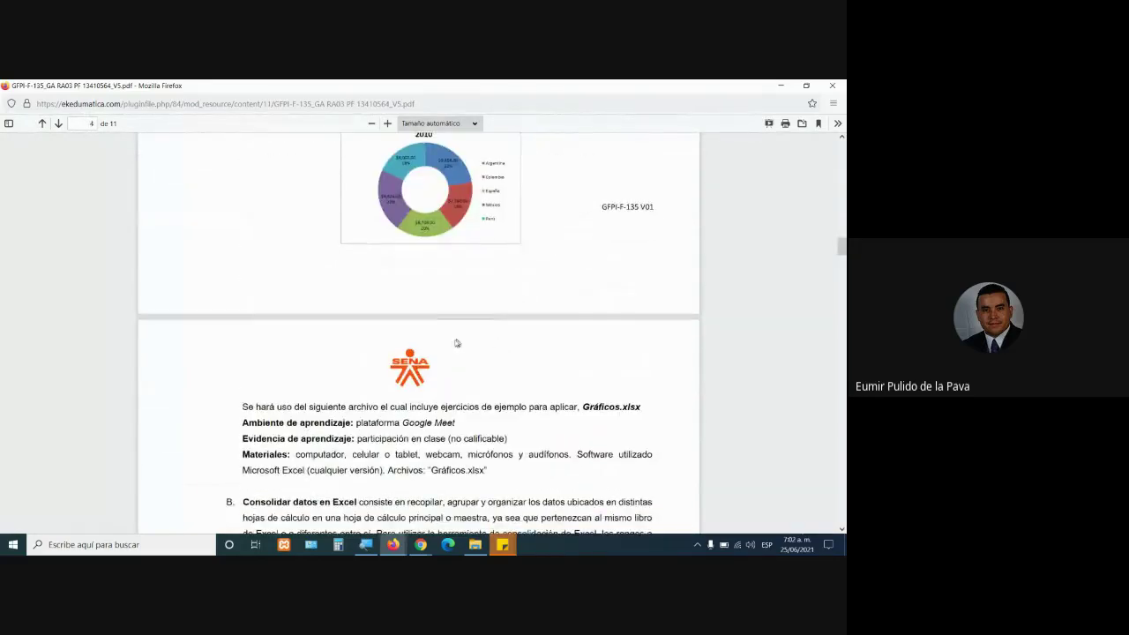
# Return to the course page and open Gráficos.xlsx with Excel from the RA-03 download folder.
pyautogui.click(392, 544)
pyautogui.click(340, 516)
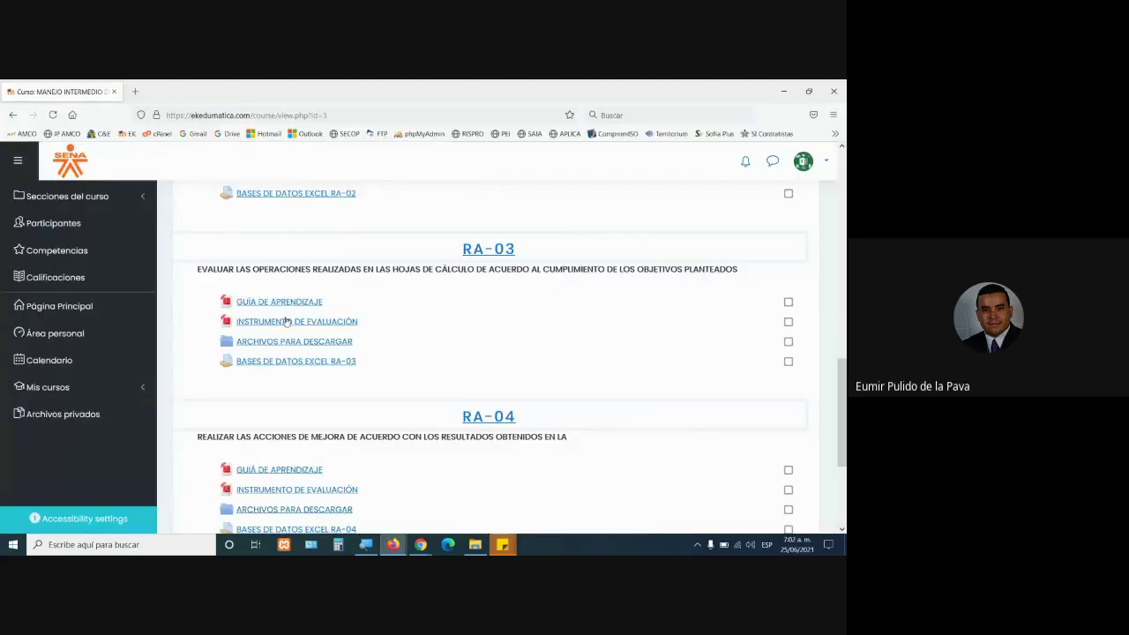
pyautogui.click(291, 343)
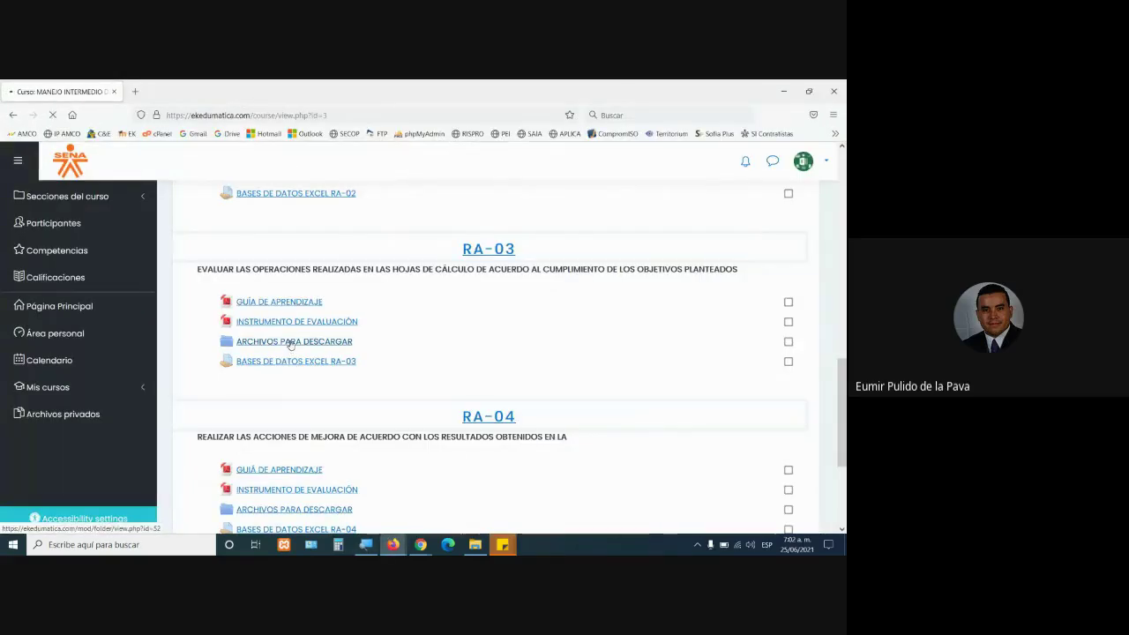
pyautogui.scroll(-3, 398, 319)
pyautogui.scroll(-2, 397, 319)
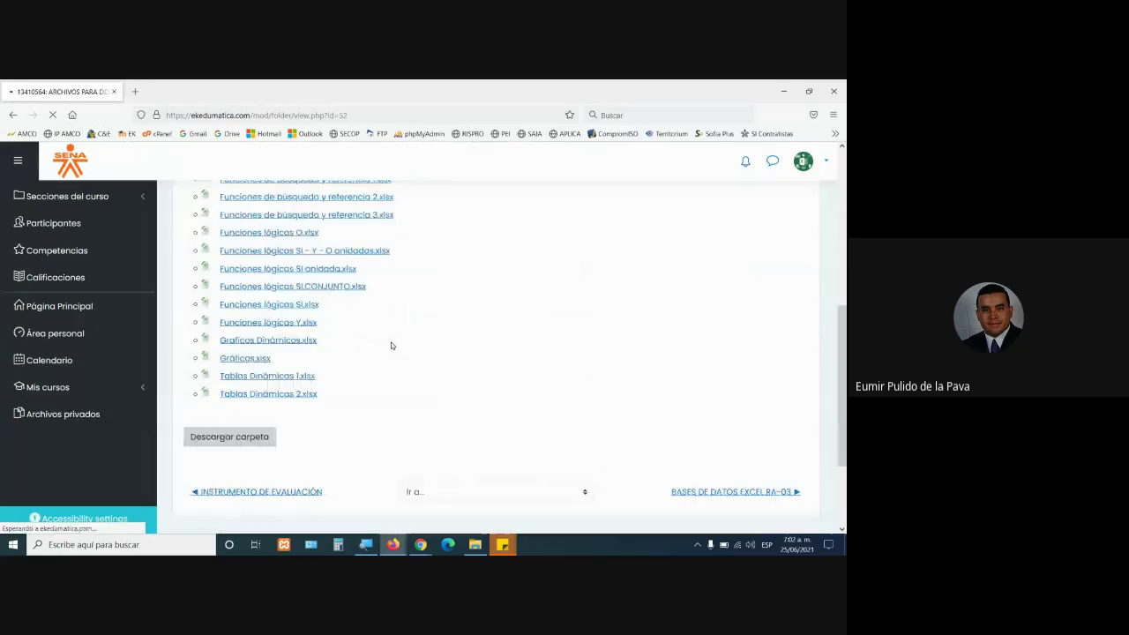
pyautogui.click(243, 364)
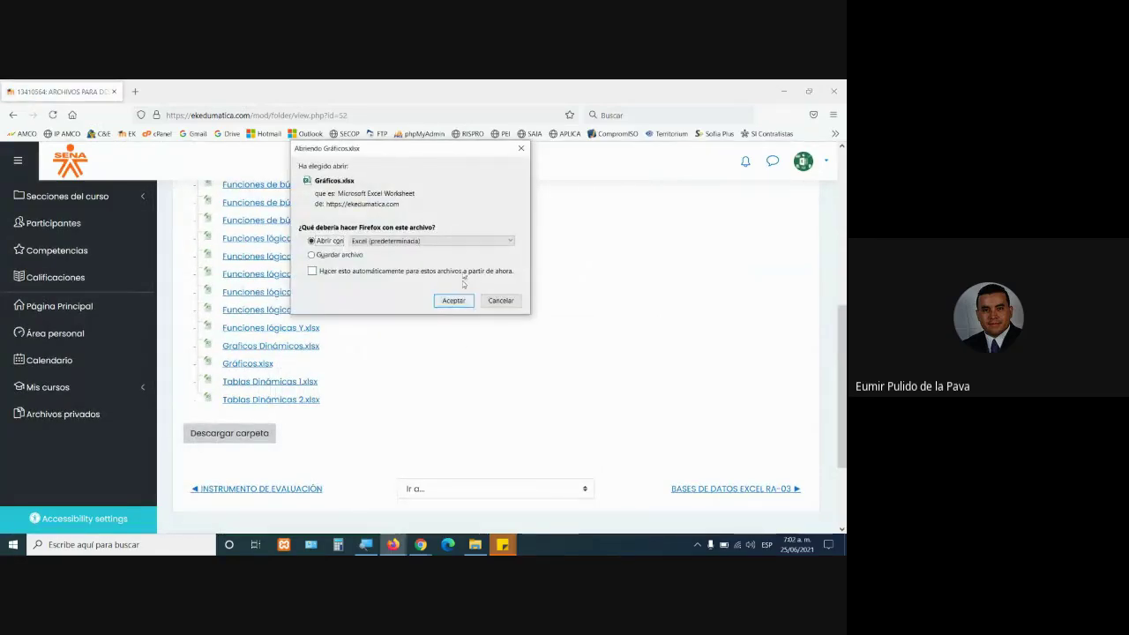
pyautogui.click(454, 301)
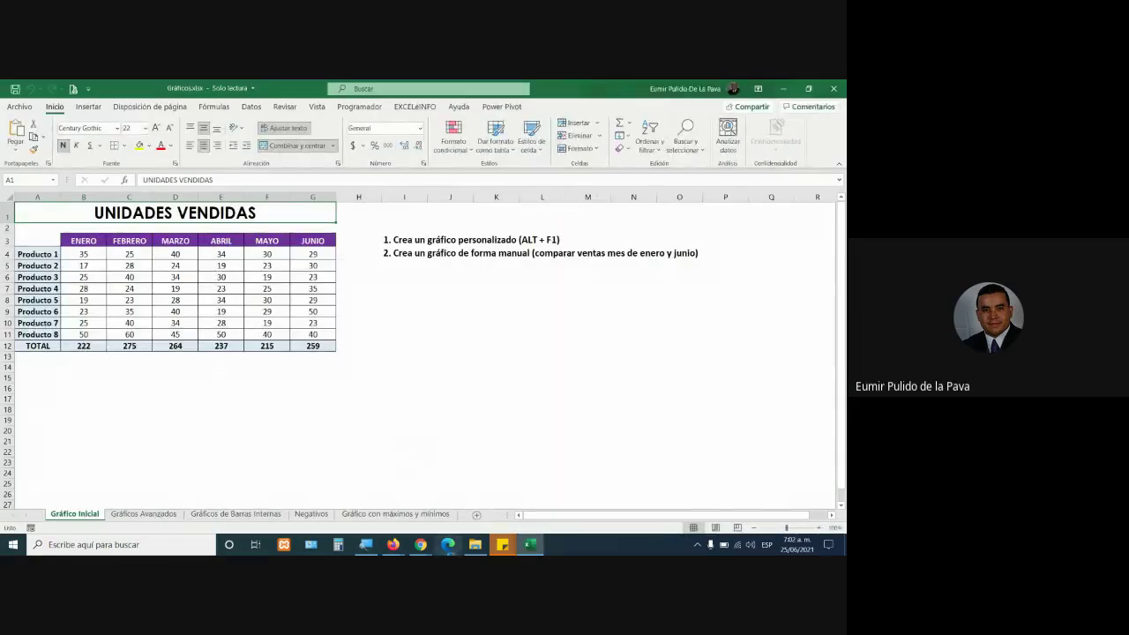
# Switch to the Google Meet call, admit the waiting participant and open the in-call messages.
pyautogui.moveTo(420, 544)
pyautogui.click(361, 494)
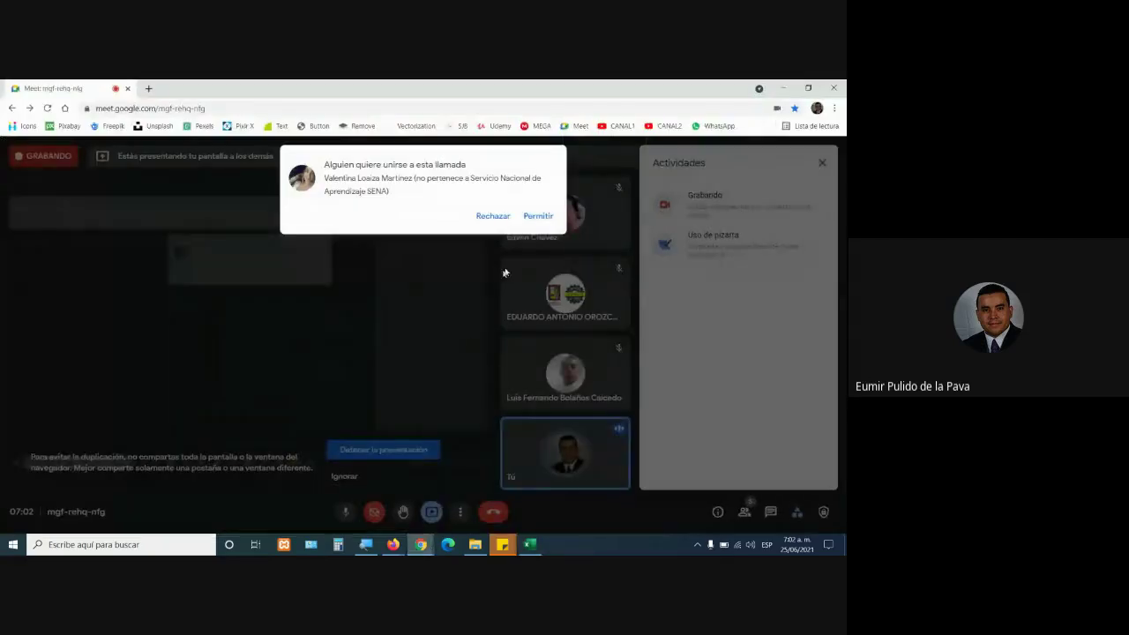
pyautogui.click(538, 215)
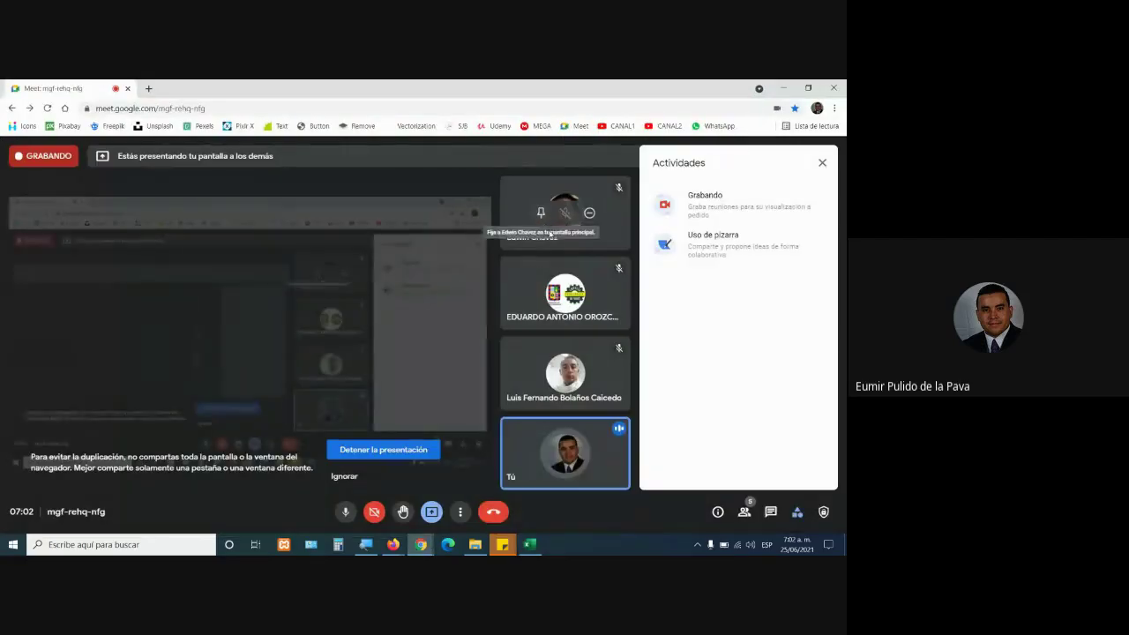
pyautogui.click(770, 512)
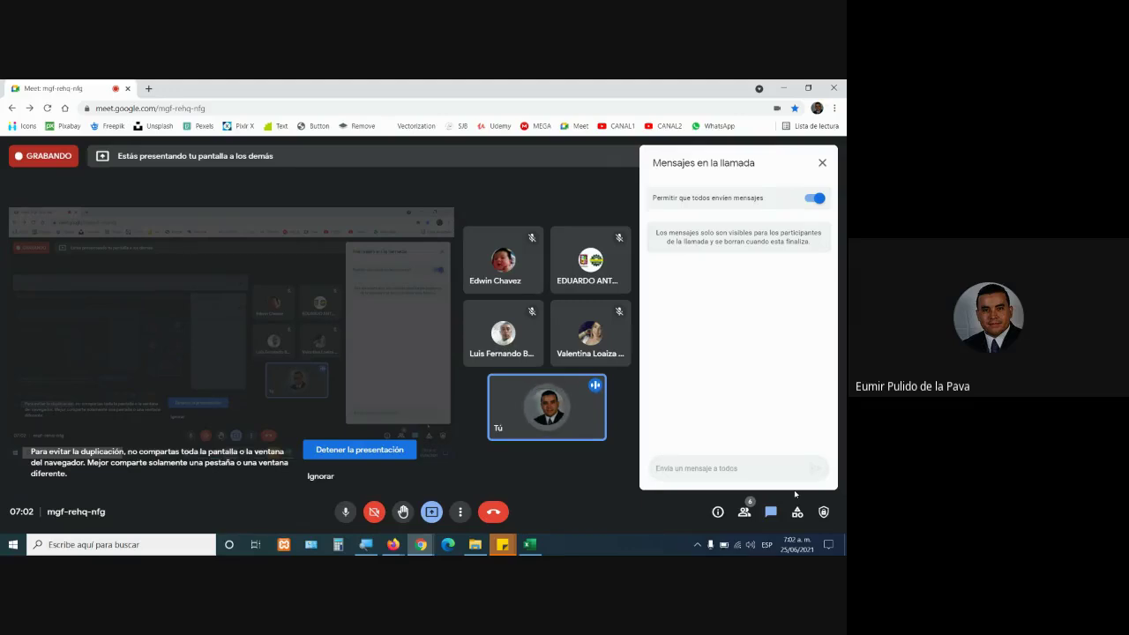
# Switch back to Excel and examine the available column and bar chart types for the units-sold table A3:G12.
pyautogui.click(529, 544)
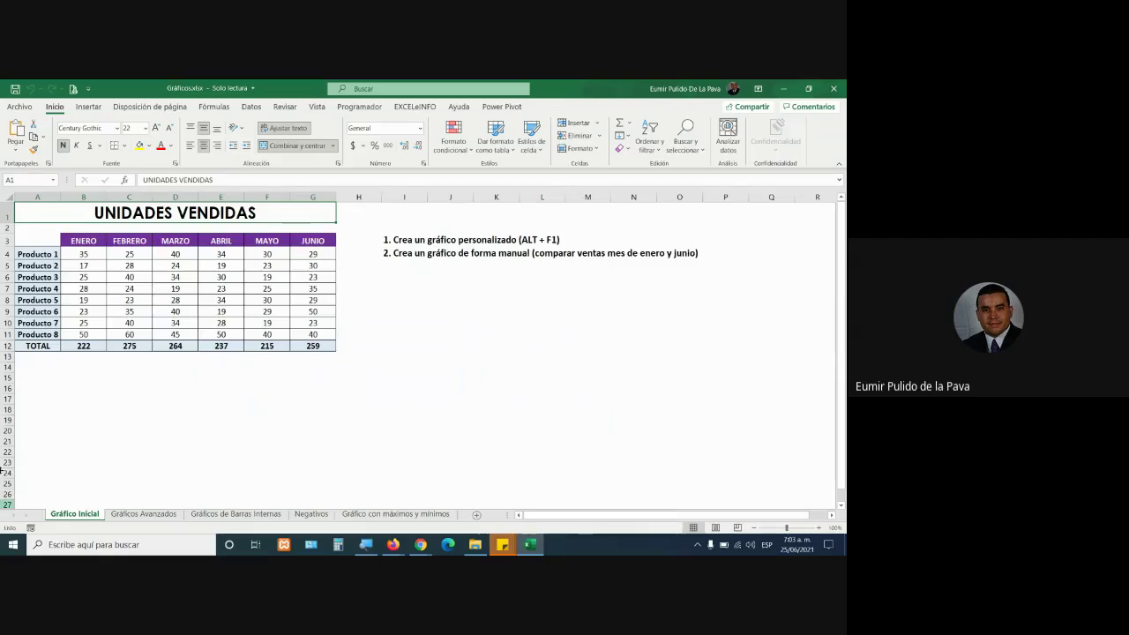
pyautogui.moveTo(36, 238); pyautogui.dragTo(314, 345)
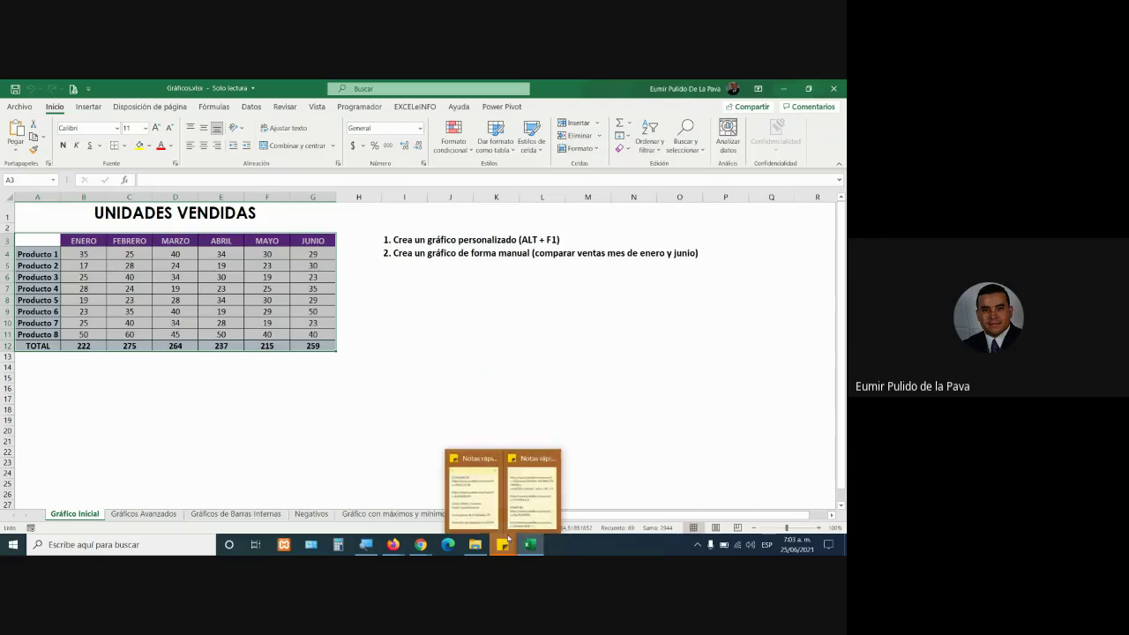
pyautogui.click(221, 311)
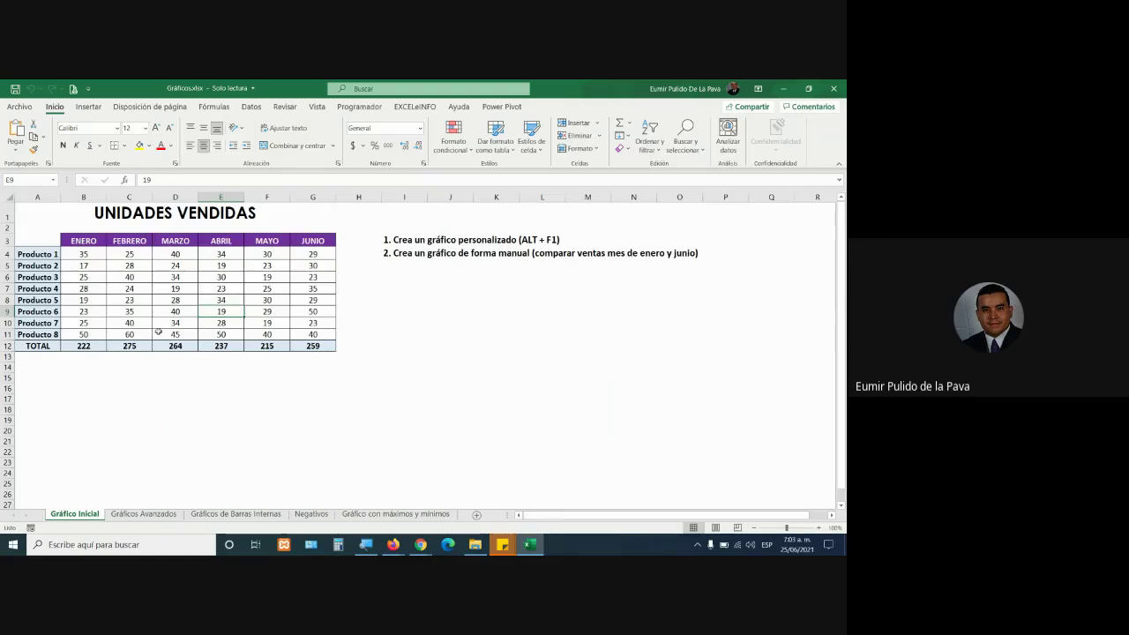
pyautogui.moveTo(27, 240); pyautogui.dragTo(316, 344)
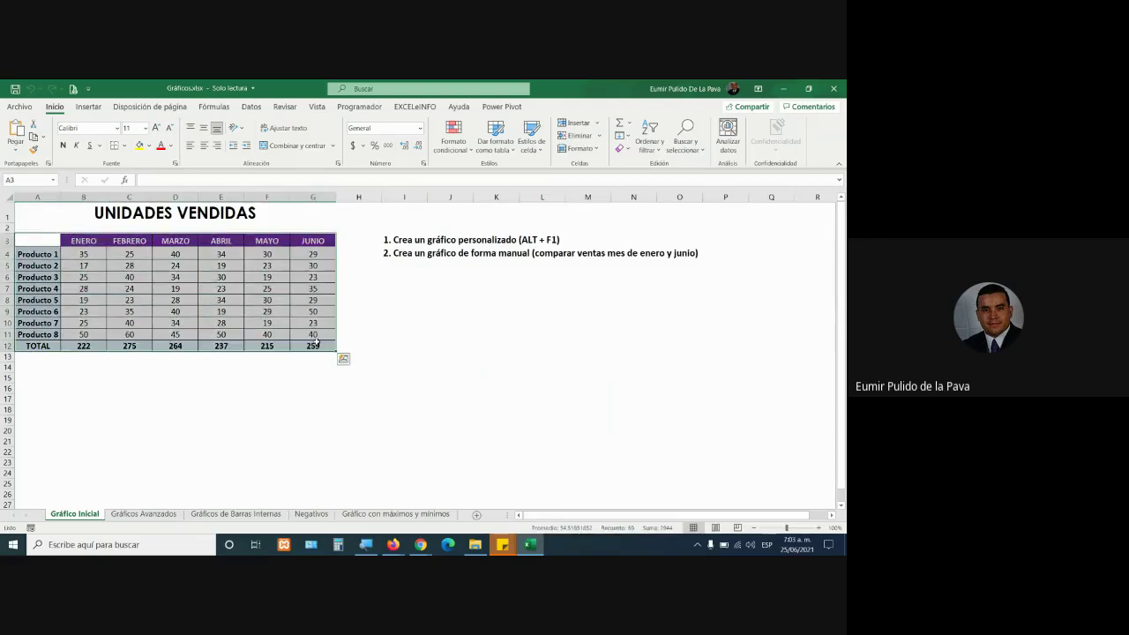
pyautogui.click(89, 106)
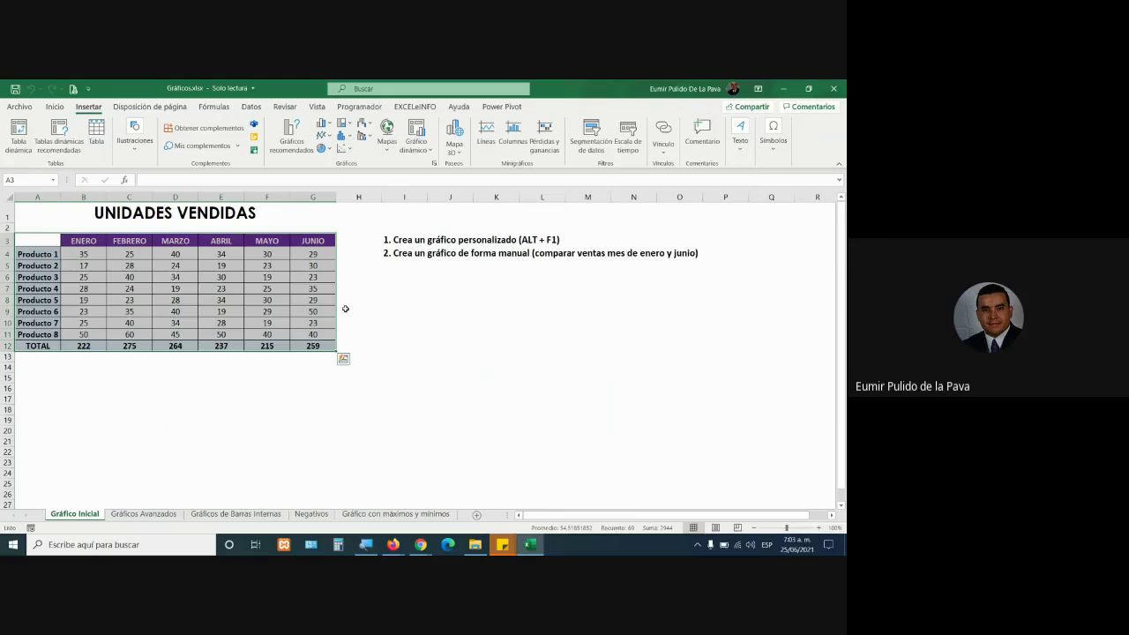
pyautogui.click(326, 123)
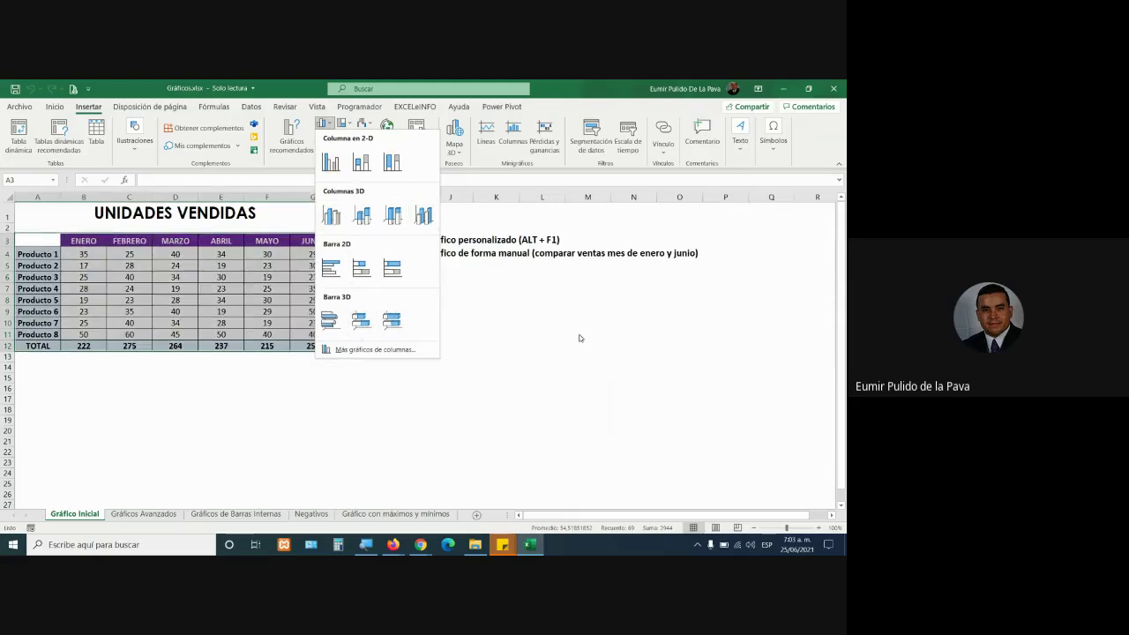
pyautogui.press('Escape')
pyautogui.click(225, 324)
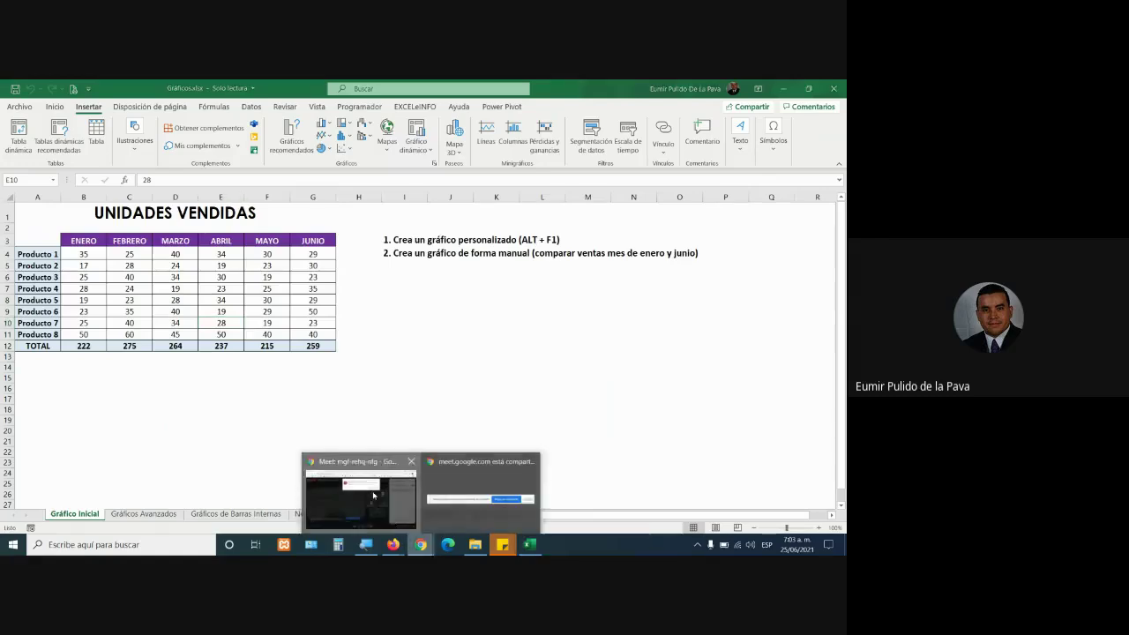
# Let the new waiting participant into the Google Meet call and return to the Excel workbook.
pyautogui.click(379, 489)
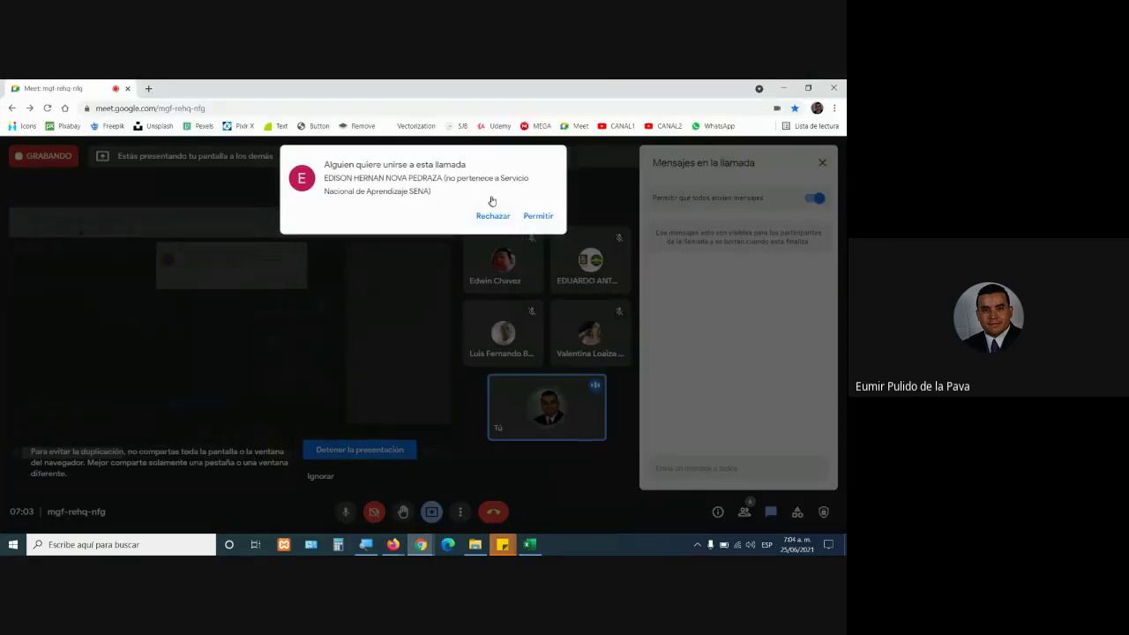
pyautogui.click(532, 237)
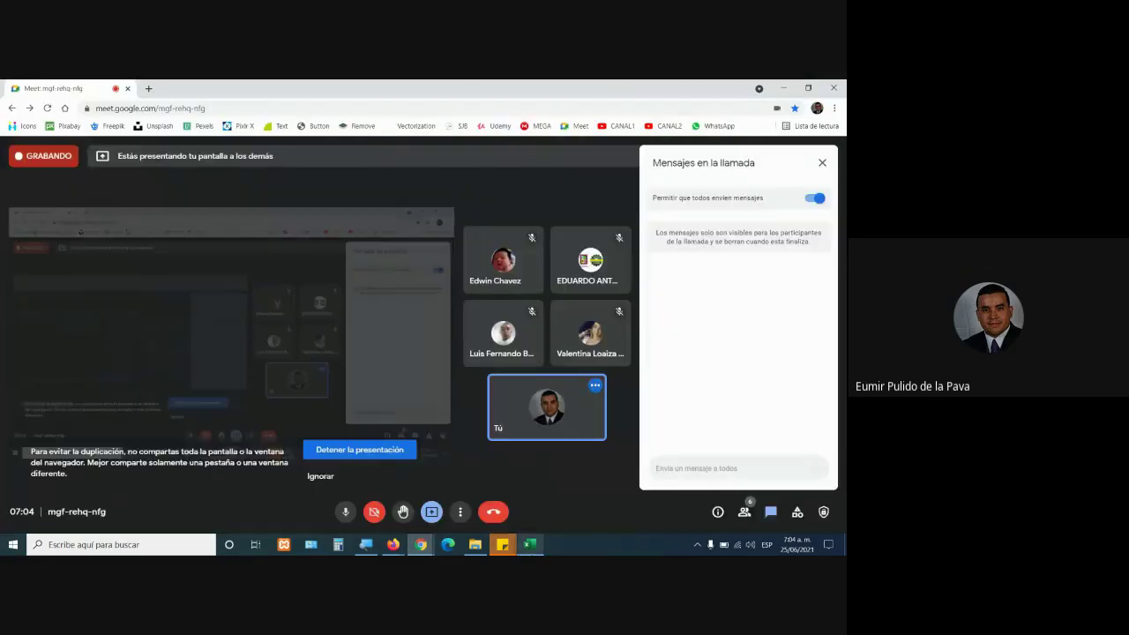
pyautogui.click(529, 544)
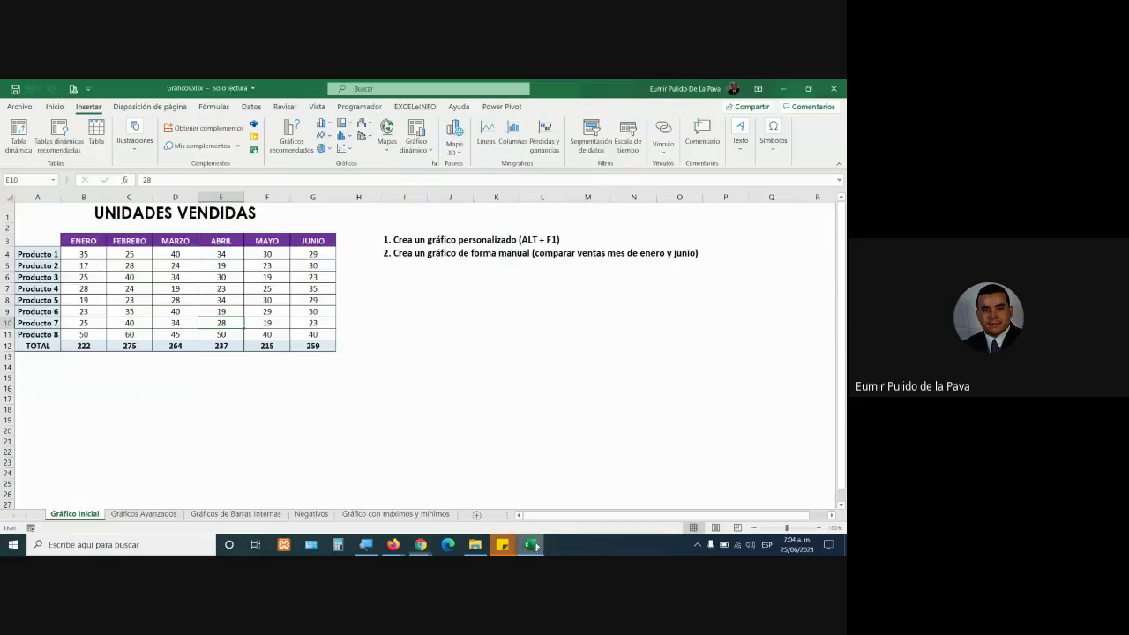
# Create the default chart from the units-sold table and enlarge it below the instructions, spanning about columns H to Q and rows 5 to 24.
pyautogui.moveTo(27, 240); pyautogui.dragTo(344, 348)
pyautogui.click(221, 335)
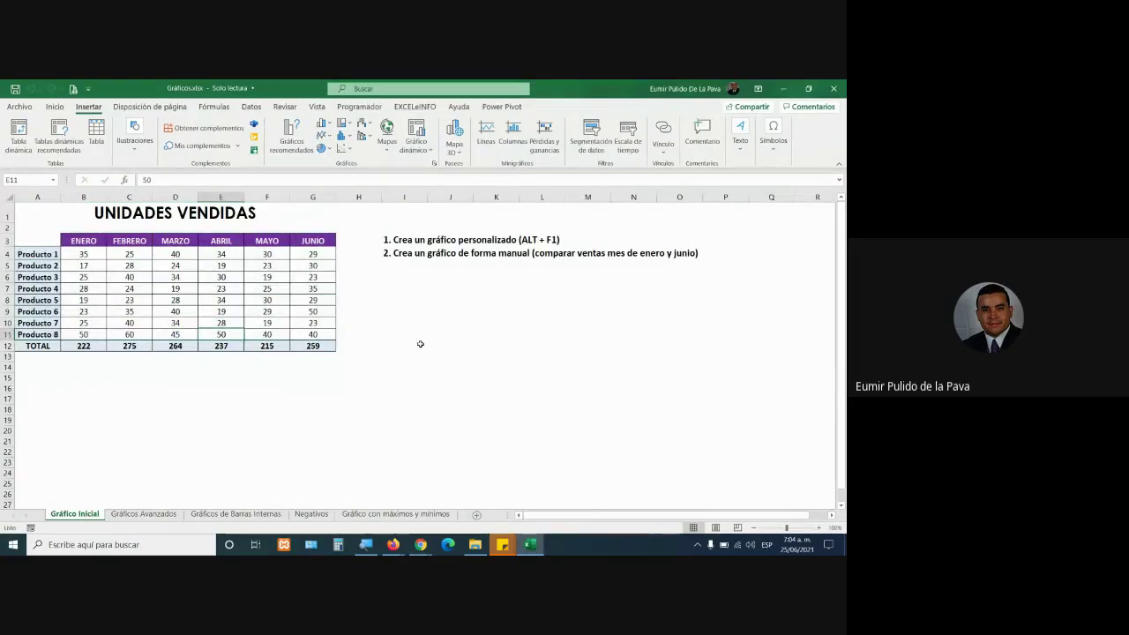
pyautogui.hotkey('alt', 'F1')
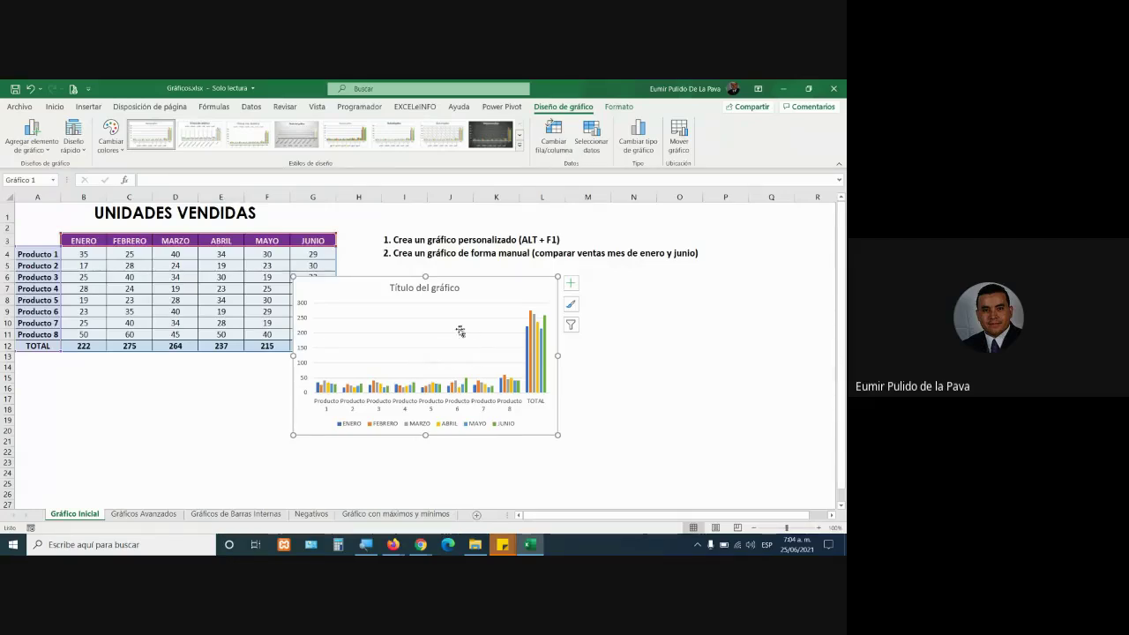
pyautogui.moveTo(352, 280); pyautogui.dragTo(408, 266)
pyautogui.moveTo(611, 424); pyautogui.dragTo(775, 475)
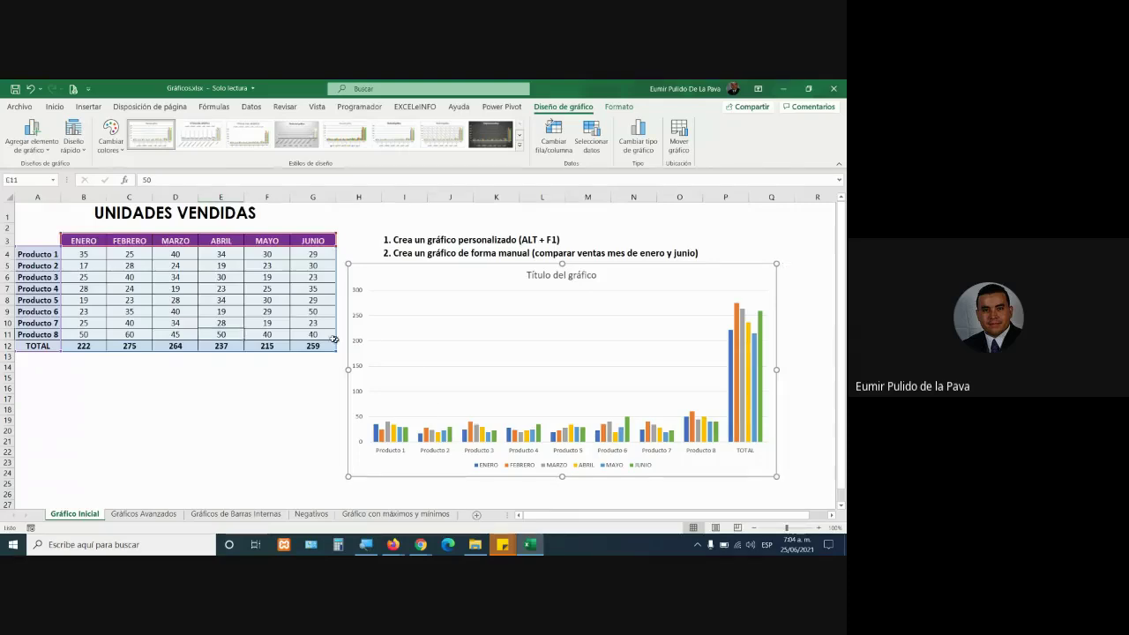
# Delete the chart, recreate the default chart from the units-sold table and enlarge it across about columns H to P, rows 6 to 24.
pyautogui.press('Delete')
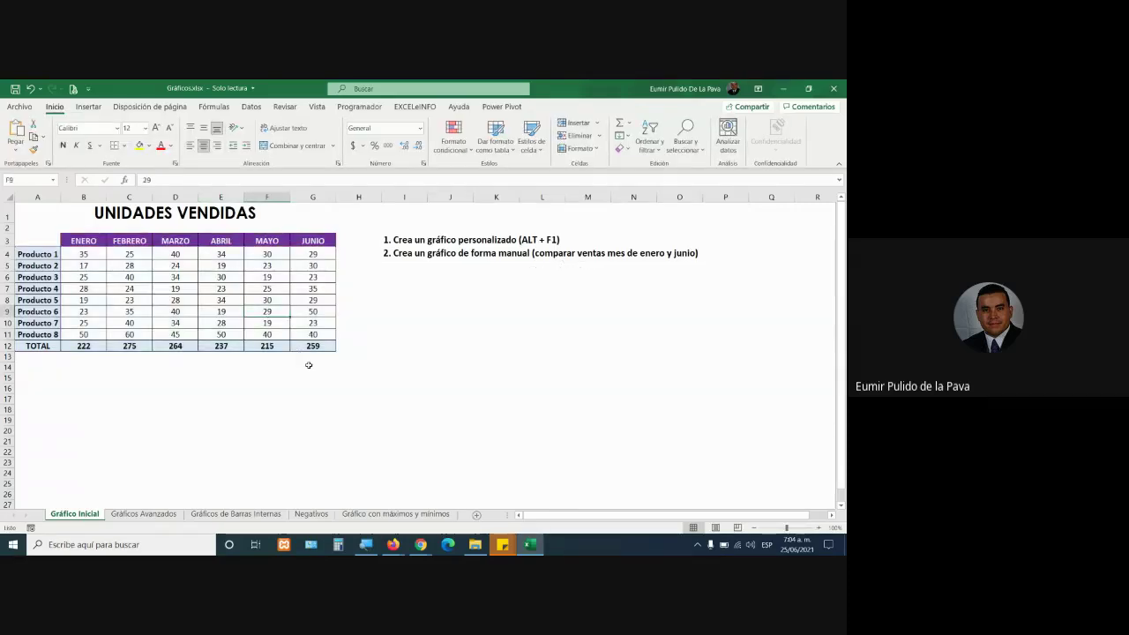
pyautogui.hotkey('alt', 'F1')
pyautogui.moveTo(357, 284); pyautogui.dragTo(432, 283)
pyautogui.moveTo(602, 436); pyautogui.dragTo(764, 473)
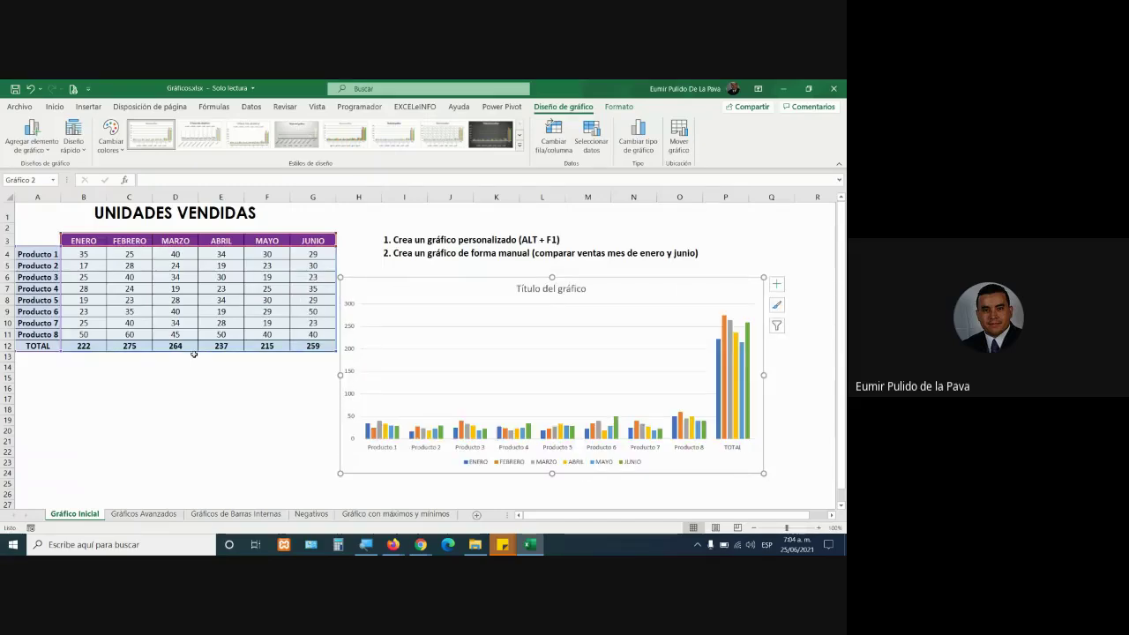
pyautogui.moveTo(741, 407)
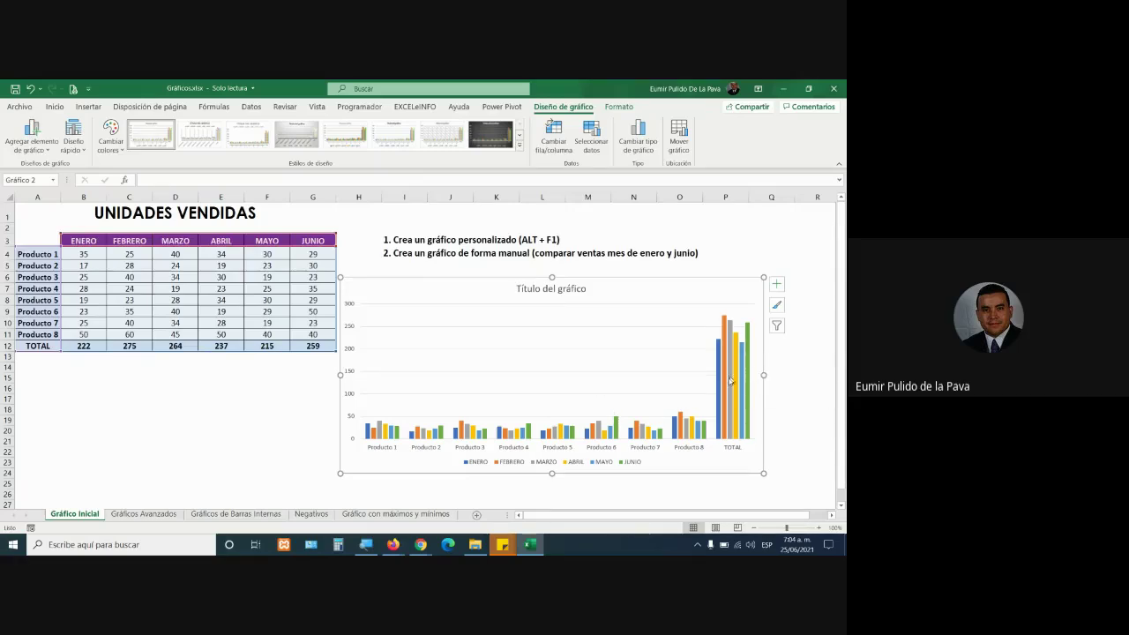
pyautogui.moveTo(728, 381)
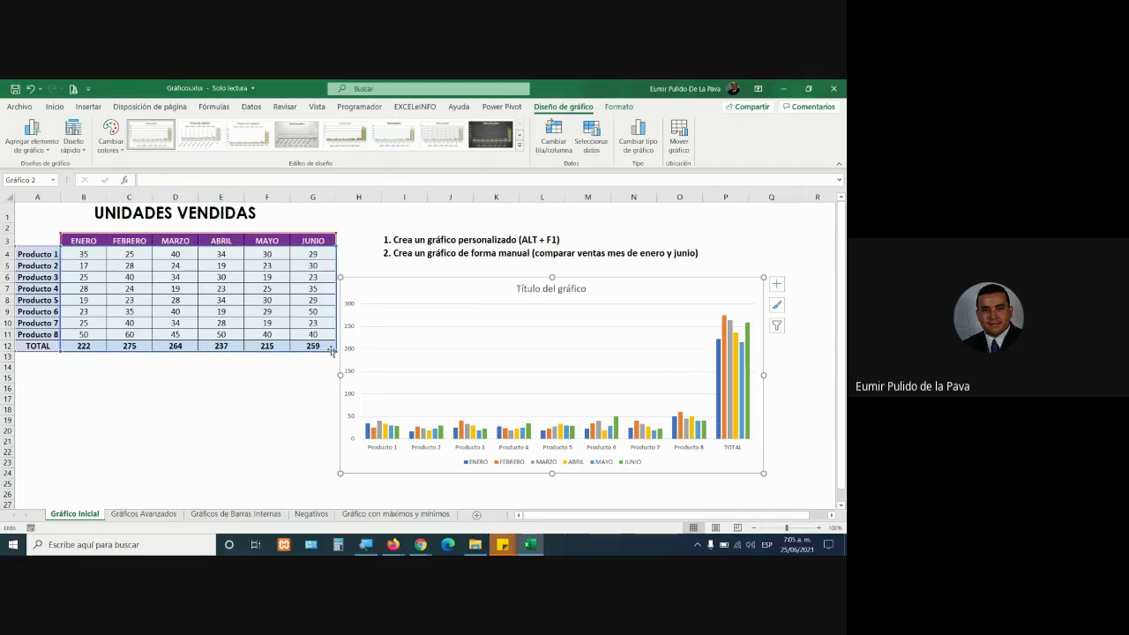
# Magnify the screen to 200% with the Lupa magnifier and minimize its control window.
pyautogui.click(365, 544)
pyautogui.click(387, 504)
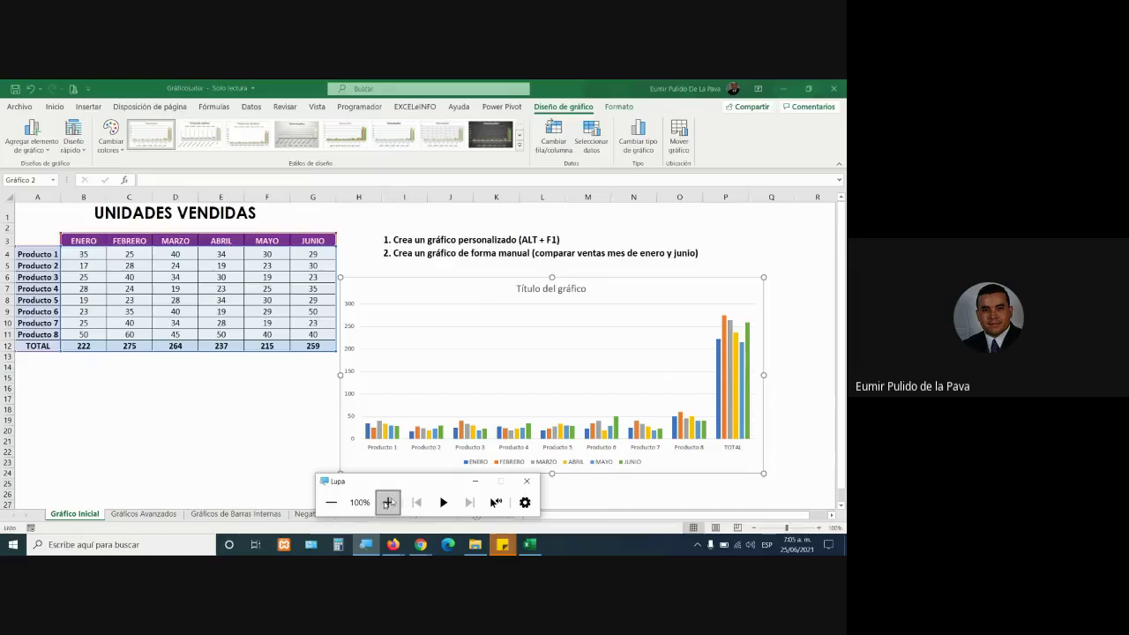
pyautogui.moveTo(453, 534)
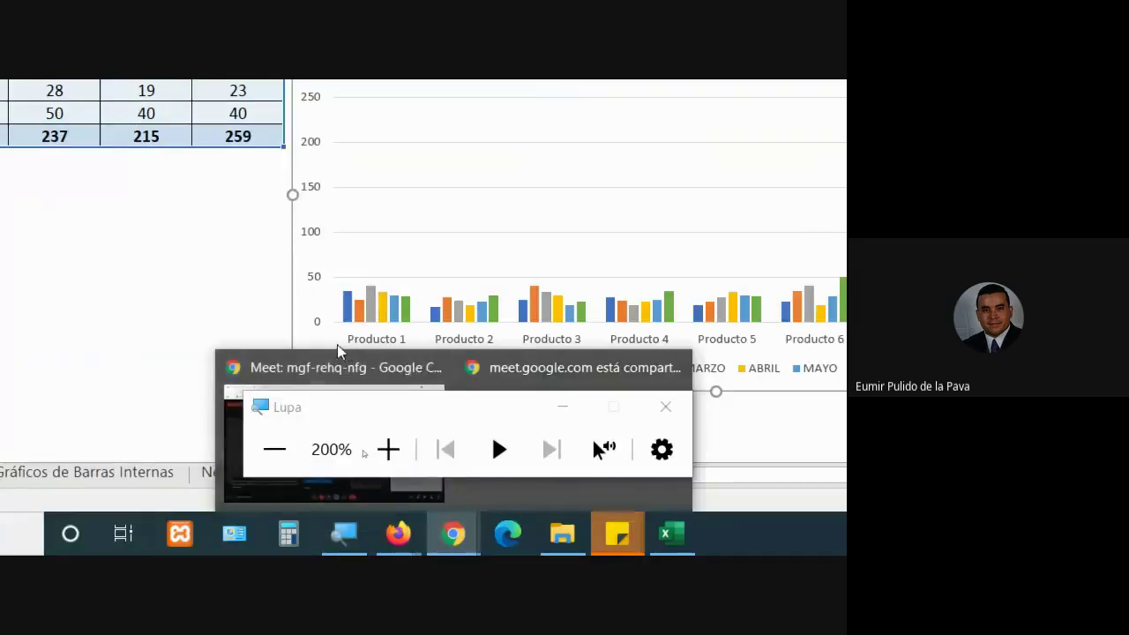
pyautogui.click(559, 408)
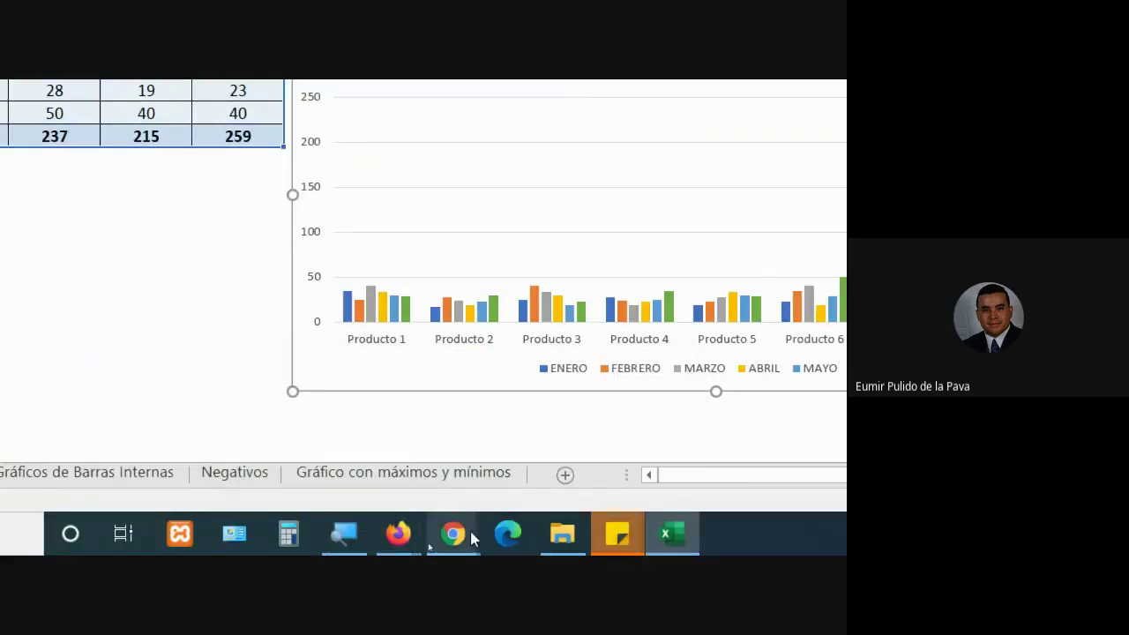
# Switch to the Google Meet call, admit the waiting participant and return to the Excel workbook.
pyautogui.moveTo(464, 533)
pyautogui.click(367, 466)
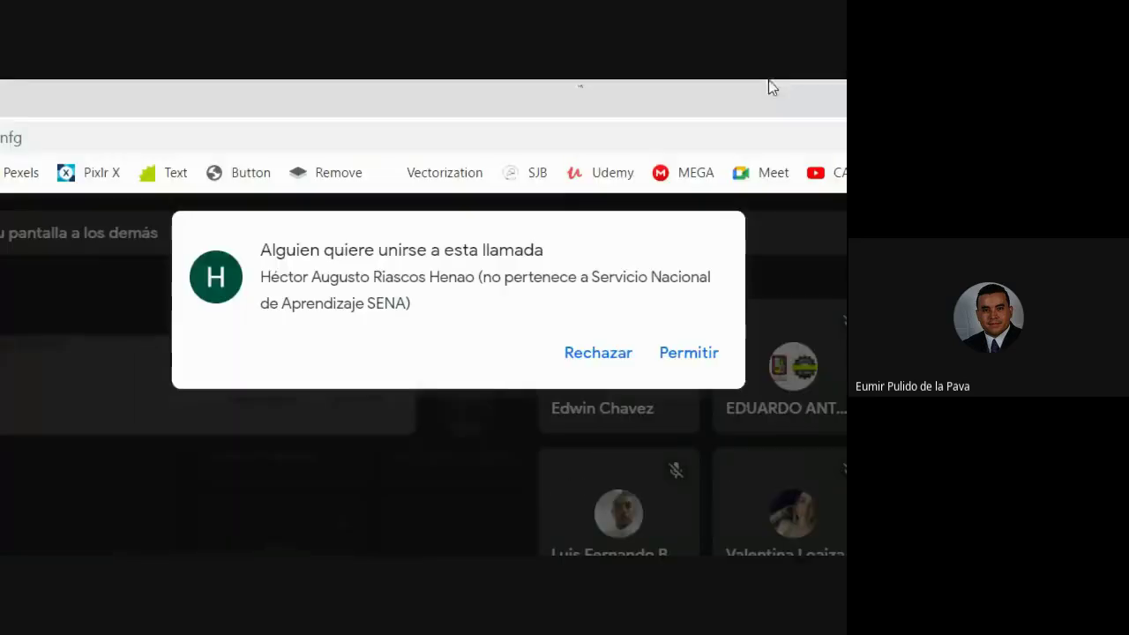
pyautogui.click(685, 355)
pyautogui.click(672, 532)
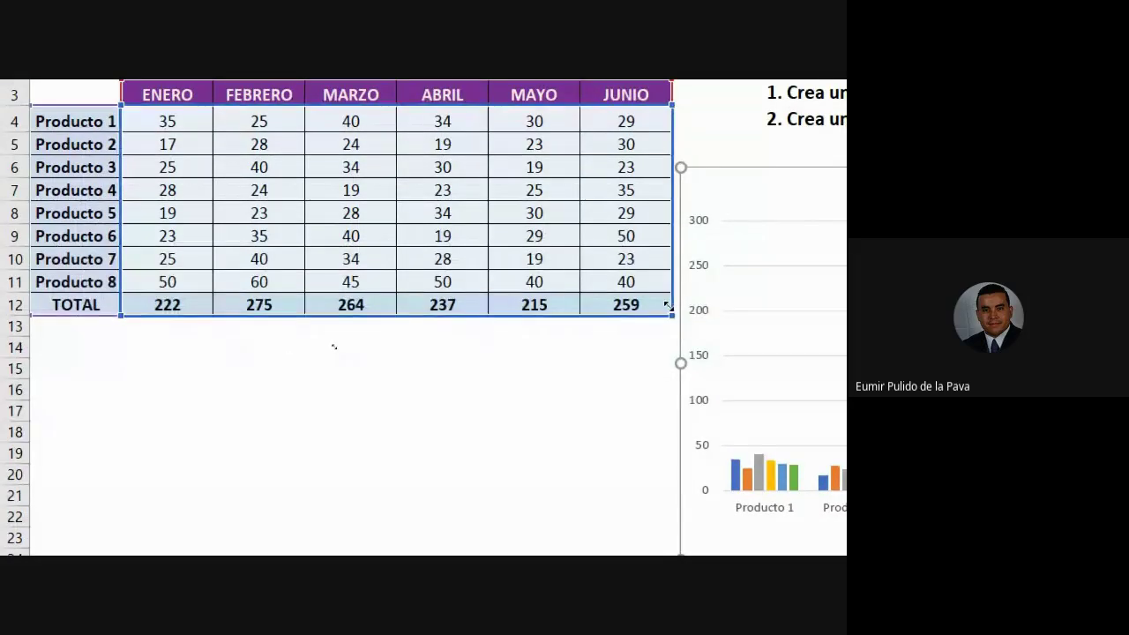
# Exclude the TOTAL row from the chart's data range and show the chart legend in the Inferior position.
pyautogui.moveTo(669, 315); pyautogui.dragTo(667, 298)
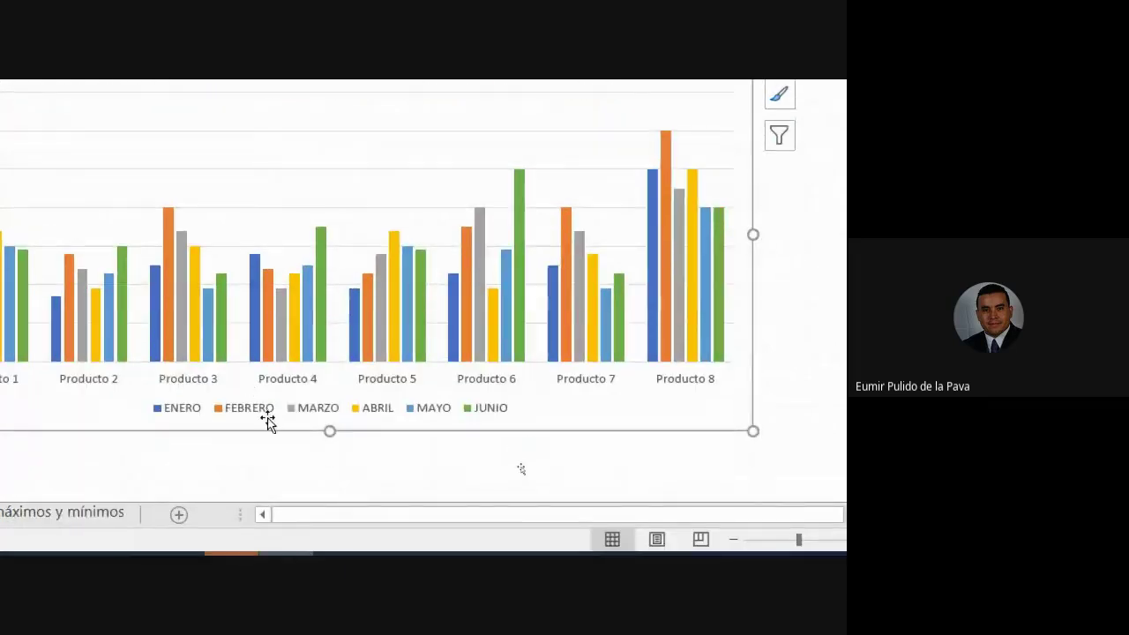
pyautogui.click(267, 524)
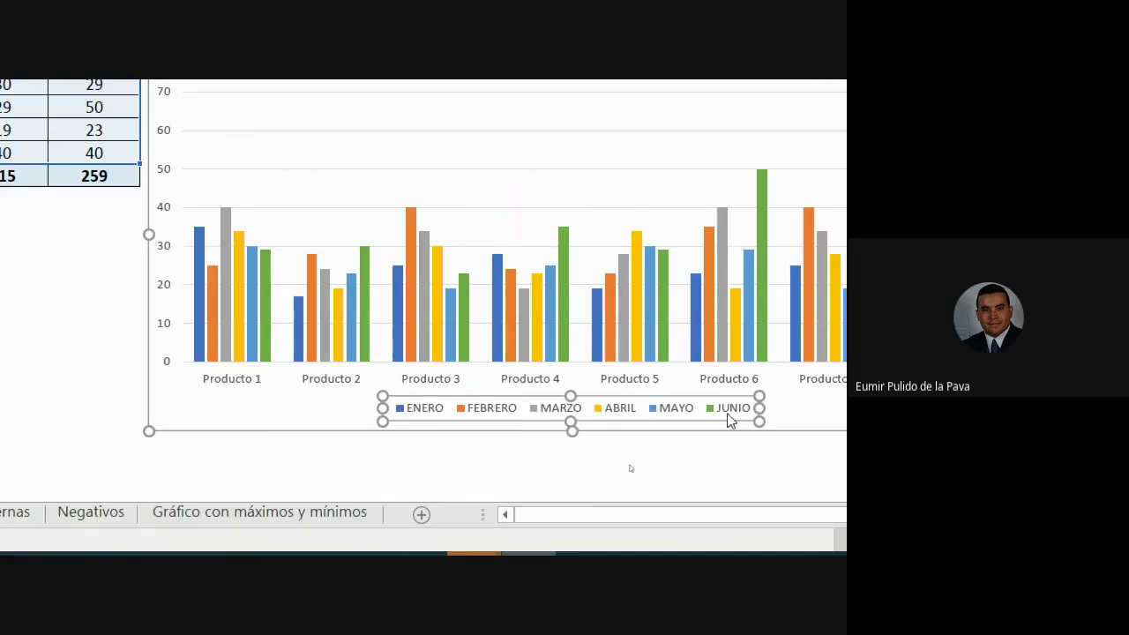
pyautogui.click(226, 426)
pyautogui.click(501, 419)
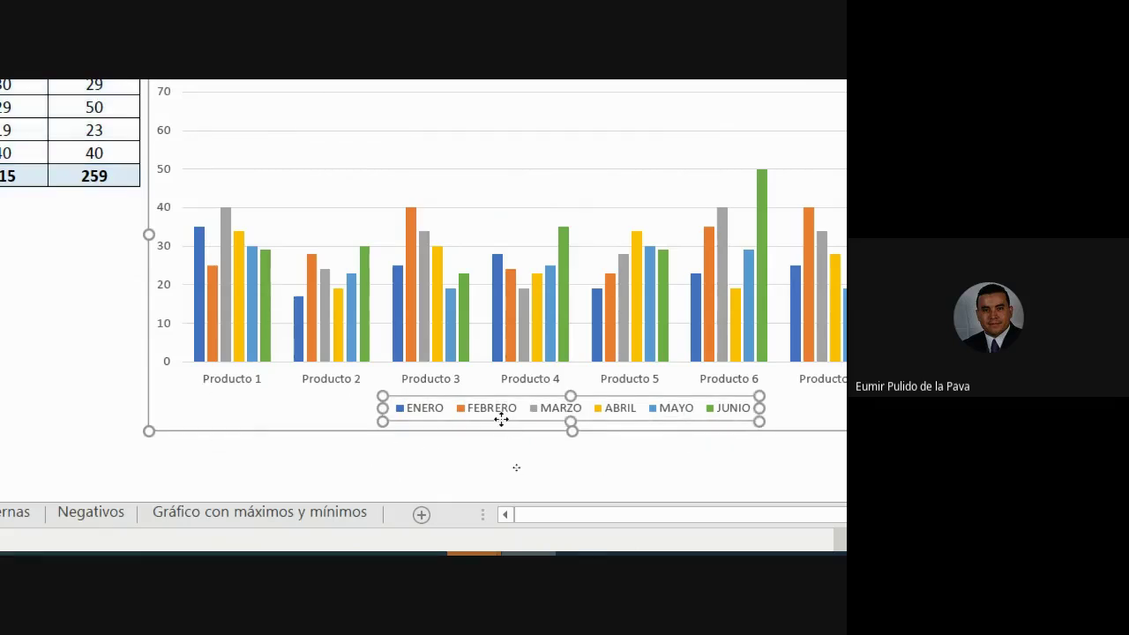
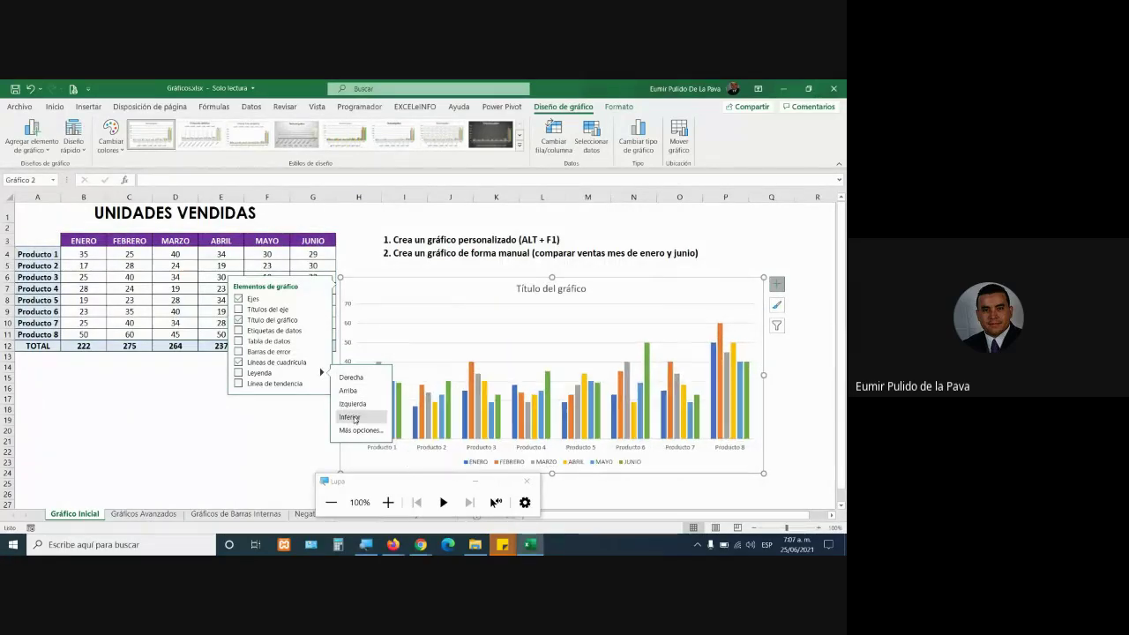
pyautogui.click(355, 418)
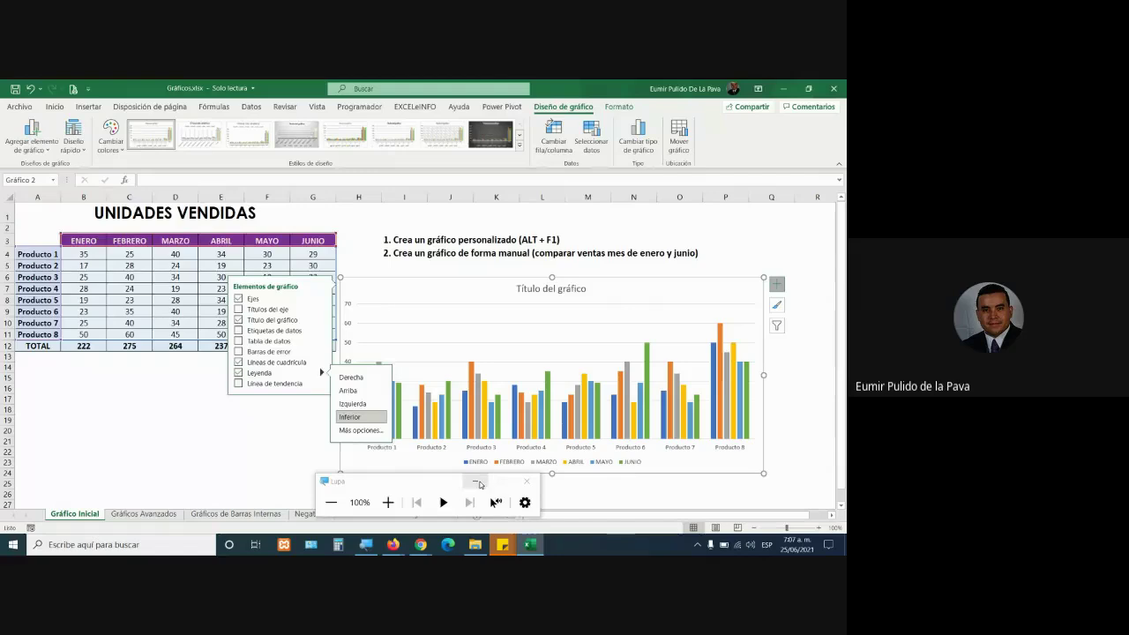
pyautogui.click(476, 482)
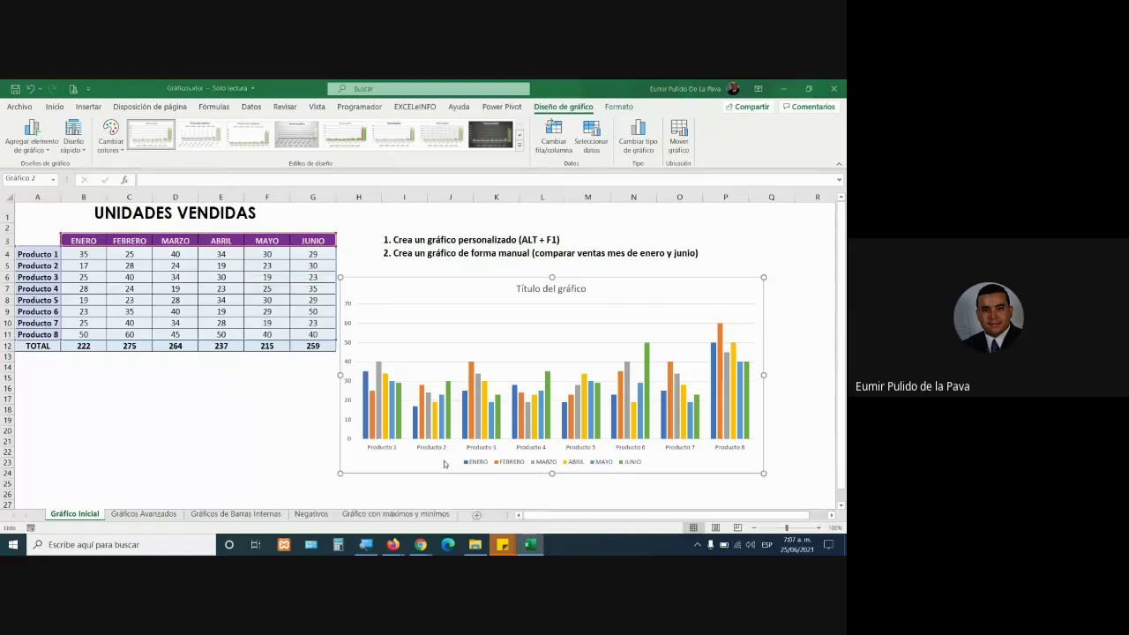
# Replace the chart title's text with UNIDADES VENDIDAS 2021.
pyautogui.click(536, 290)
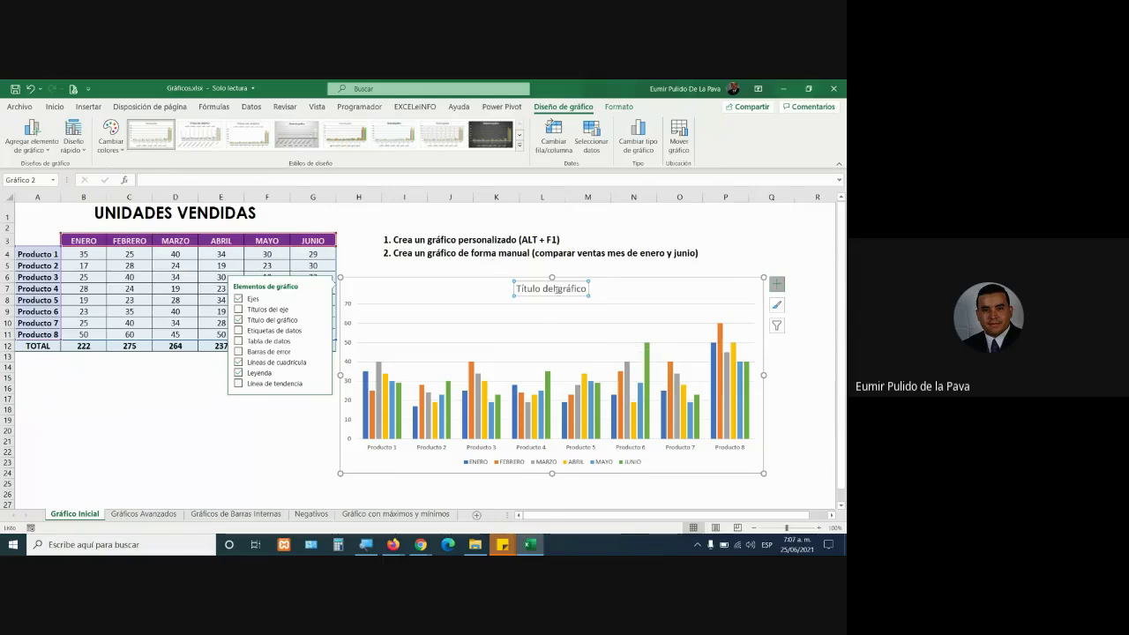
pyautogui.tripleClick(555, 288)
pyautogui.click(543, 288)
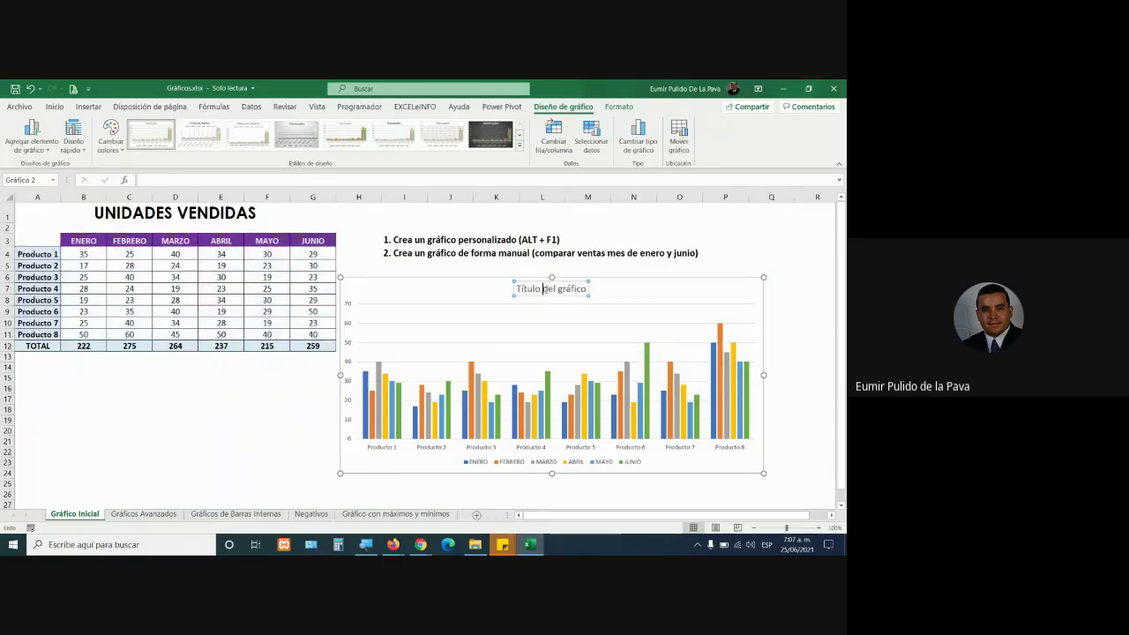
pyautogui.tripleClick(555, 288)
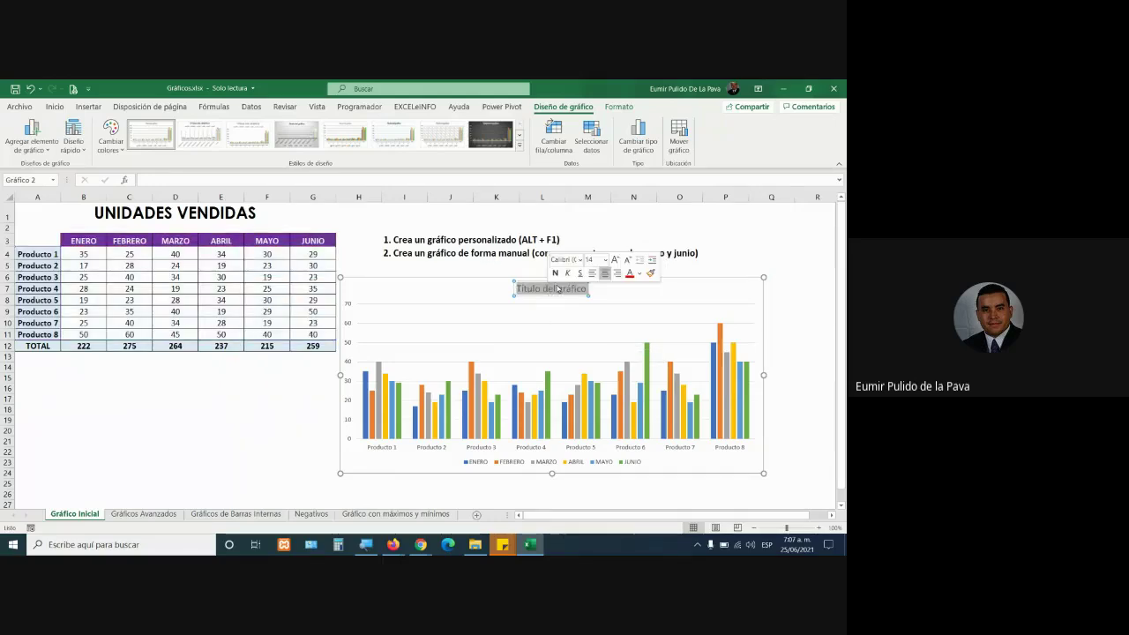
pyautogui.write('UN')
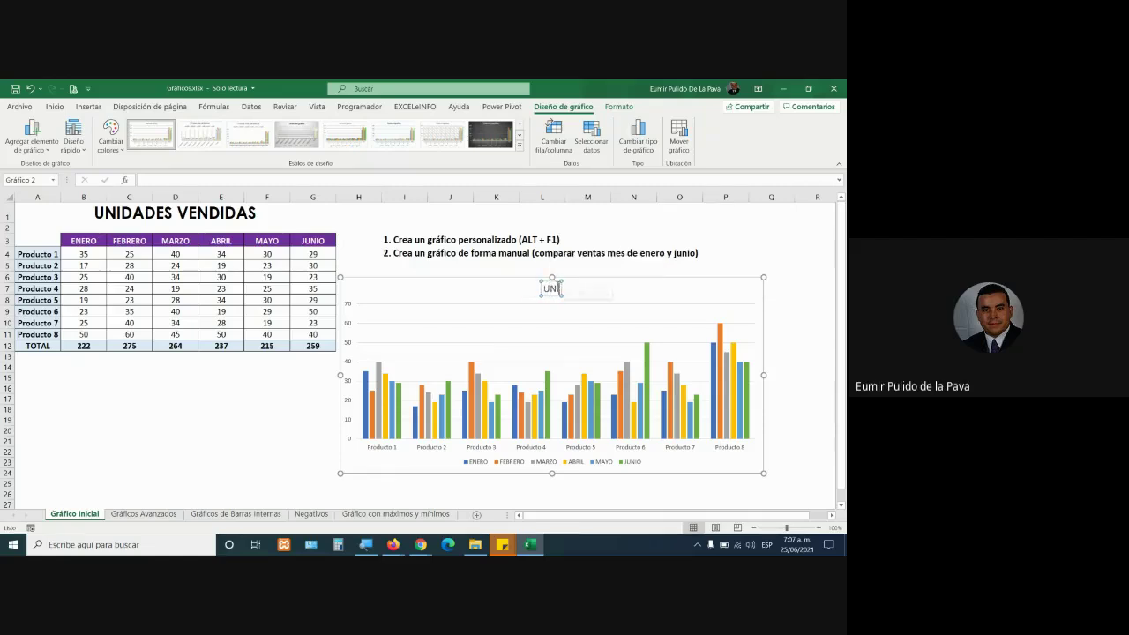
pyautogui.write('IDADES VENDIDAS')
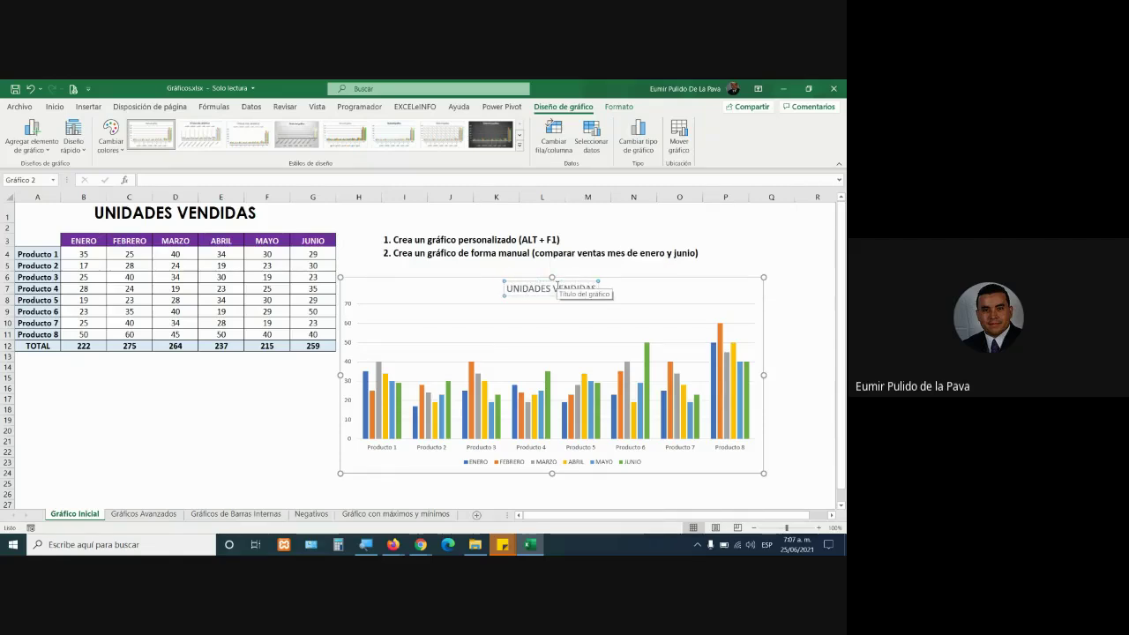
pyautogui.write(' 2021')
pyautogui.click(777, 321)
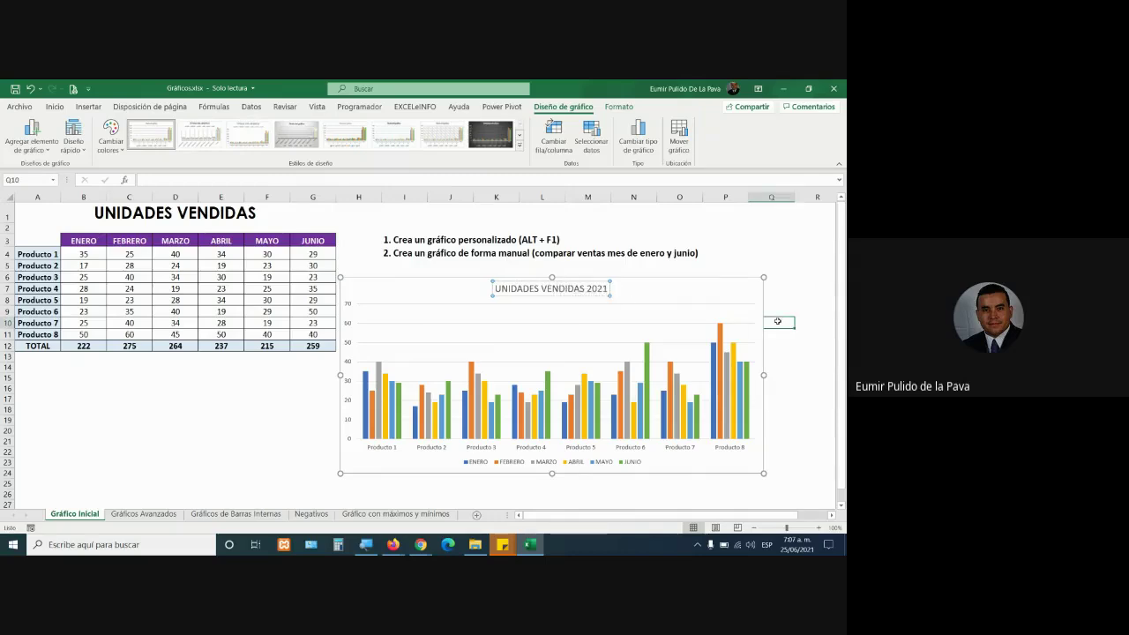
# Undo the manual text change of the chart title.
pyautogui.click(588, 305)
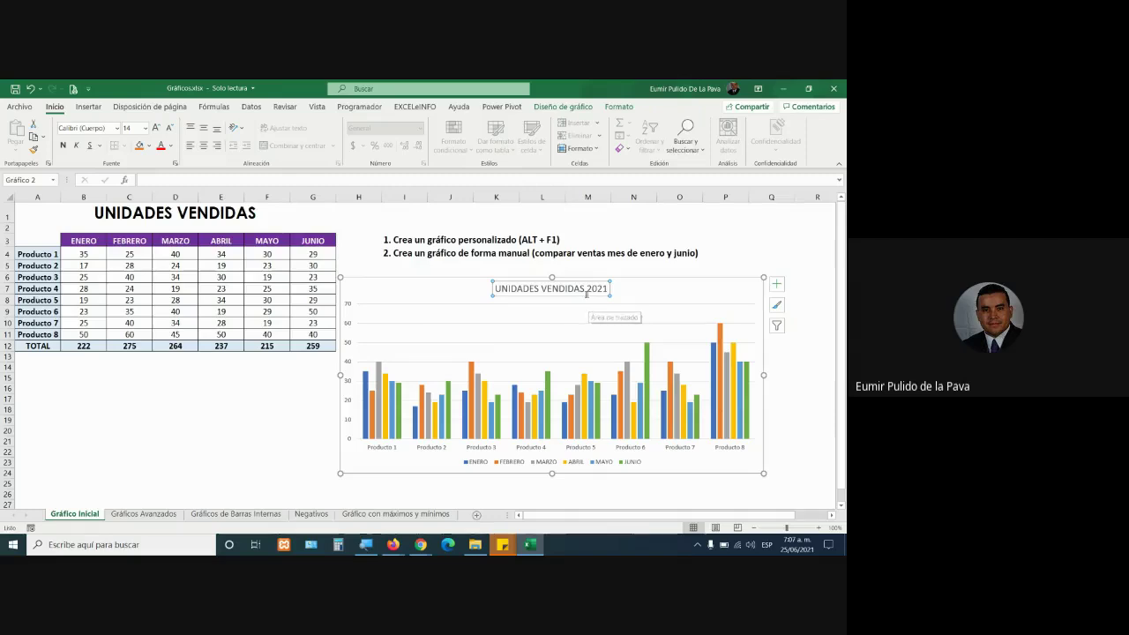
pyautogui.tripleClick(570, 293)
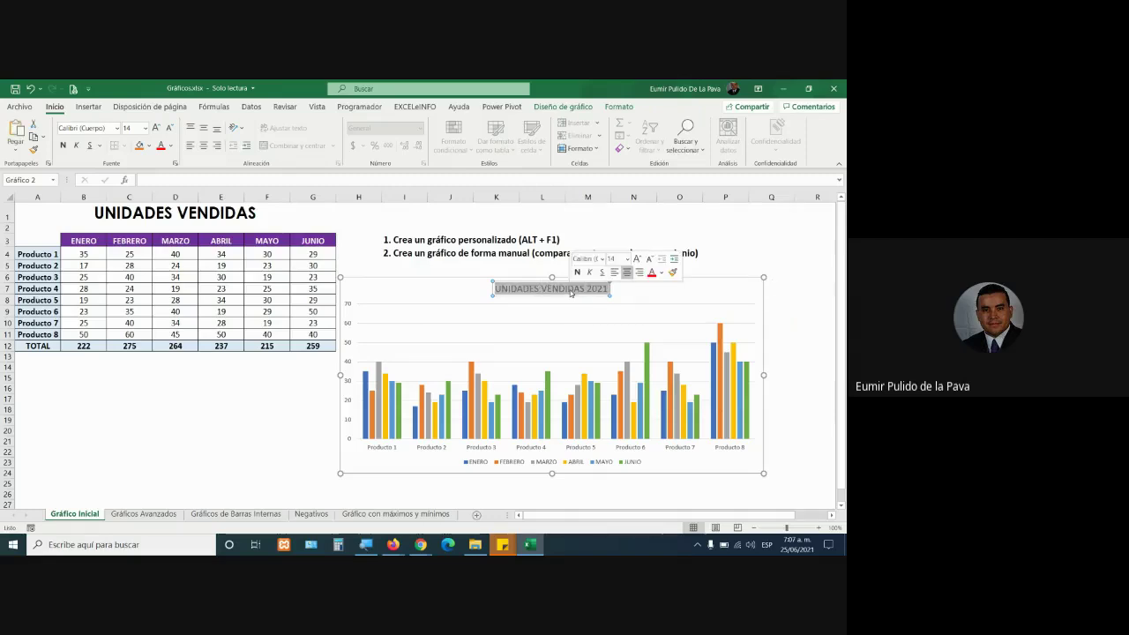
pyautogui.click(796, 312)
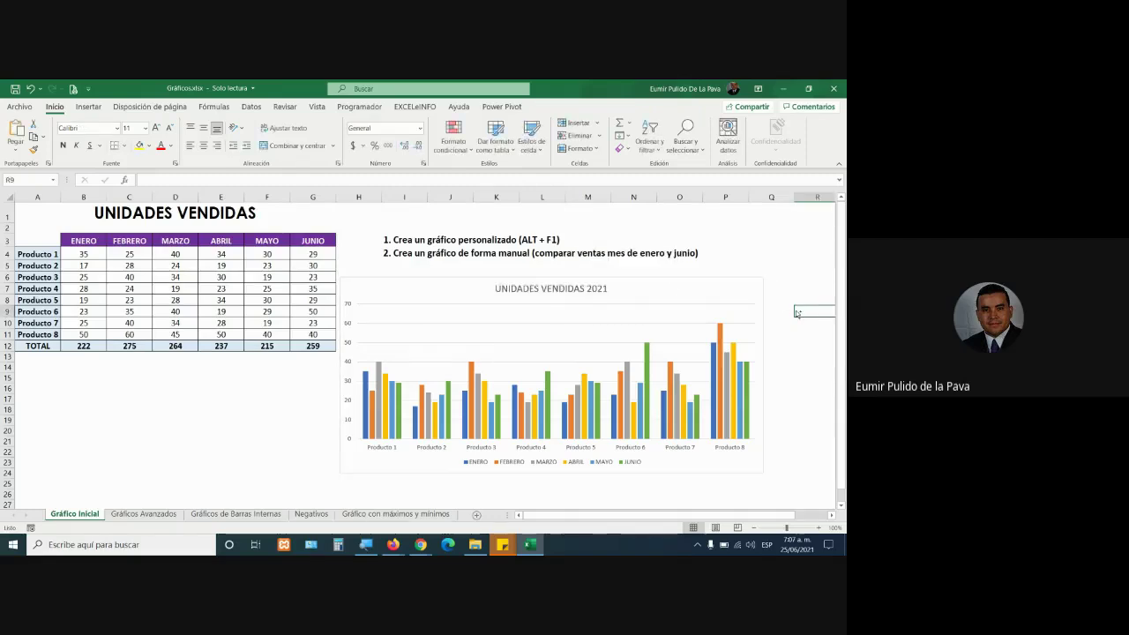
pyautogui.hscroll(3, 800, 310)
pyautogui.hotkey('ctrl', 'z')
pyautogui.moveTo(665, 518); pyautogui.dragTo(530, 520)
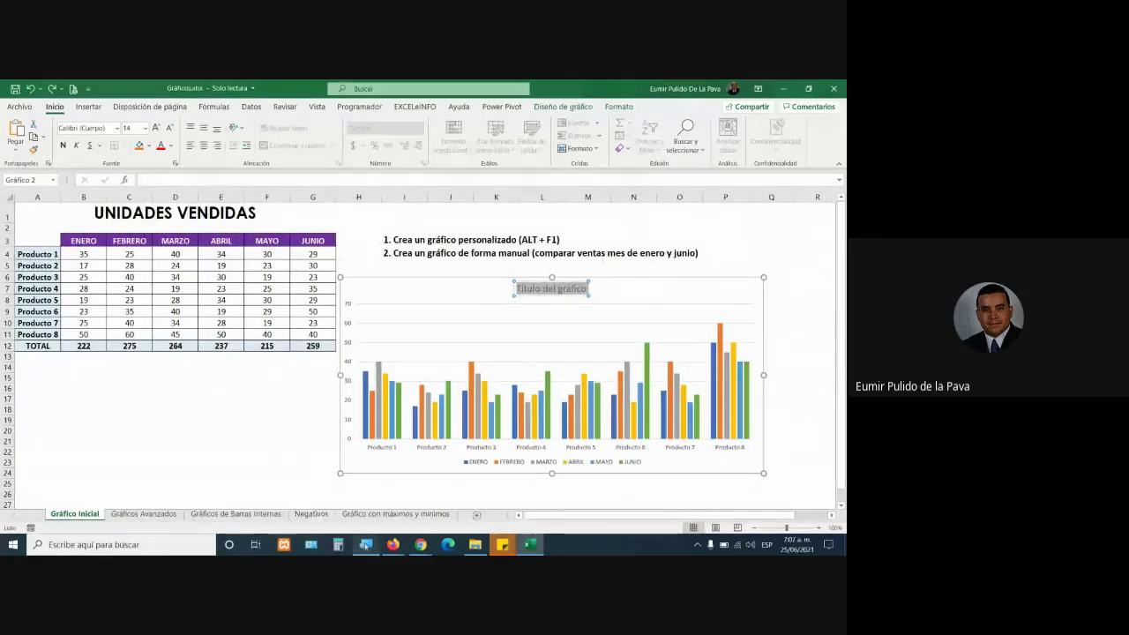
# Magnify the screen again with Lupa and select the chart title as an object.
pyautogui.click(365, 544)
pyautogui.click(388, 502)
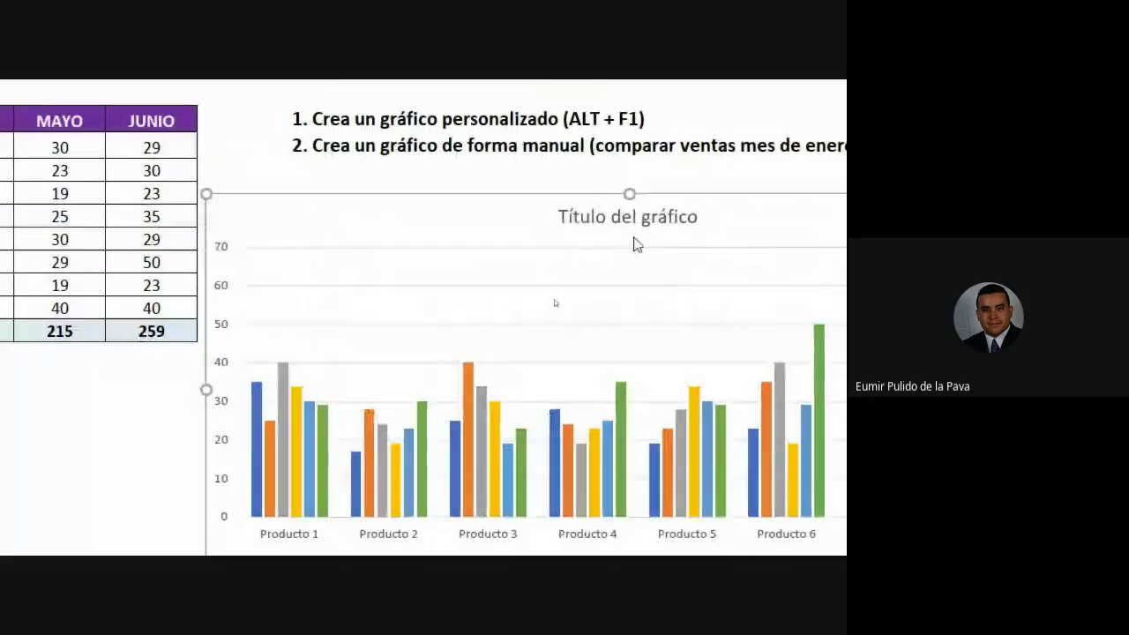
pyautogui.click(597, 230)
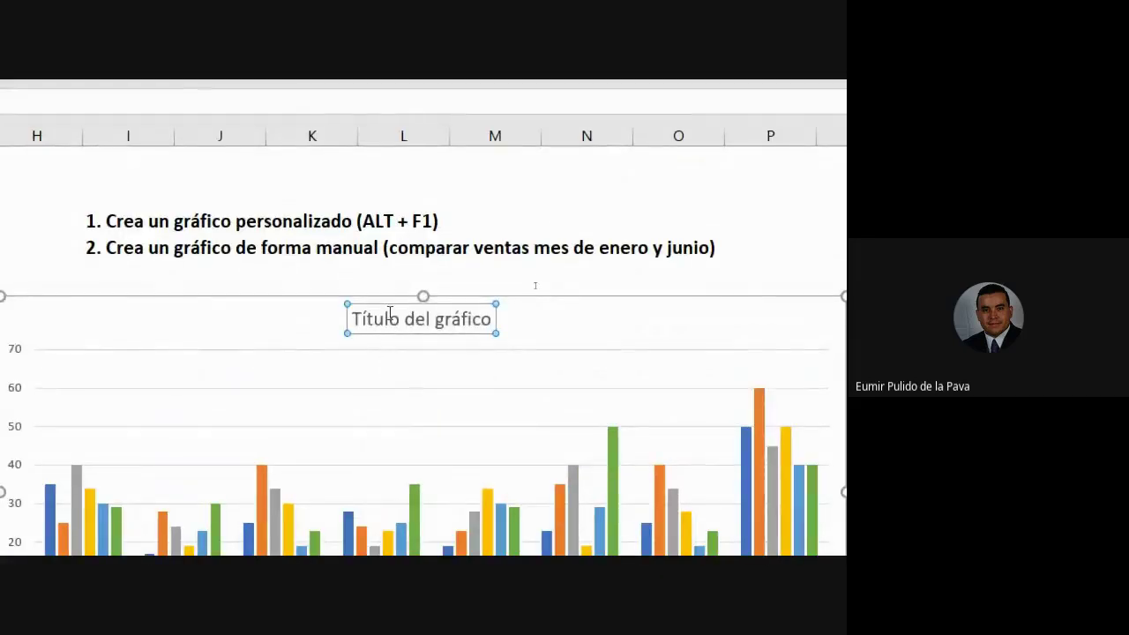
pyautogui.click(393, 318)
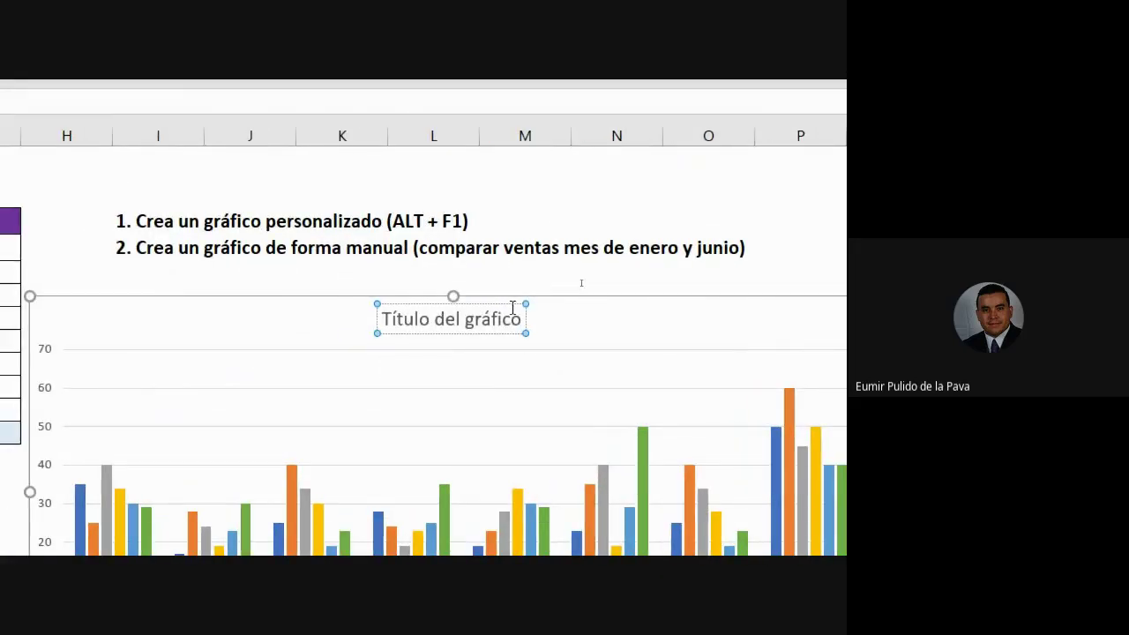
pyautogui.click(416, 332)
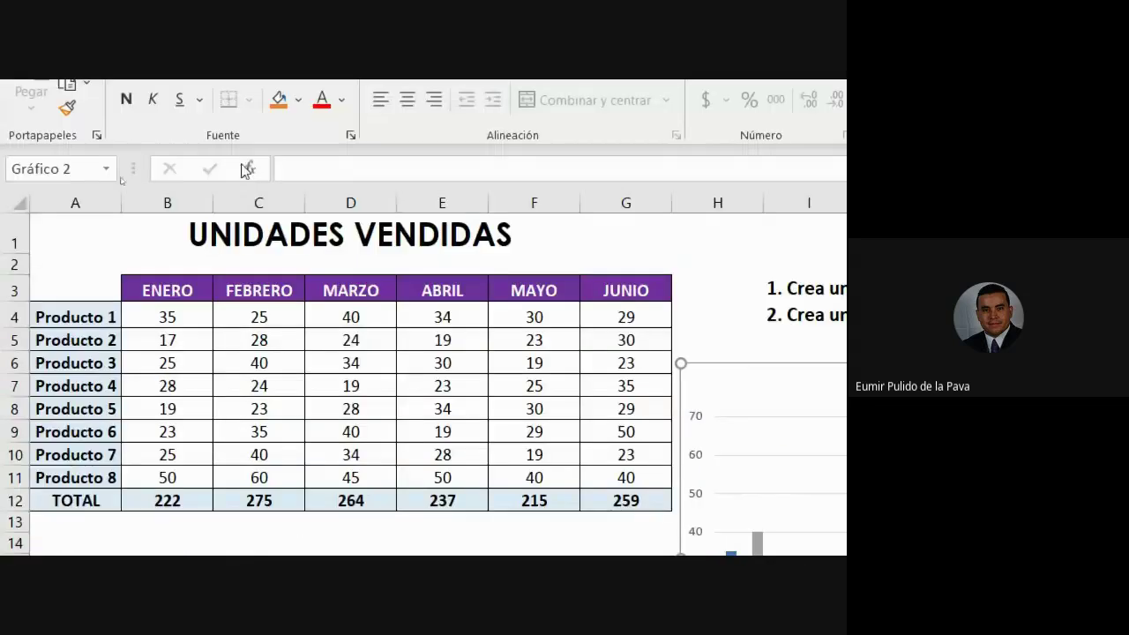
pyautogui.click(313, 167)
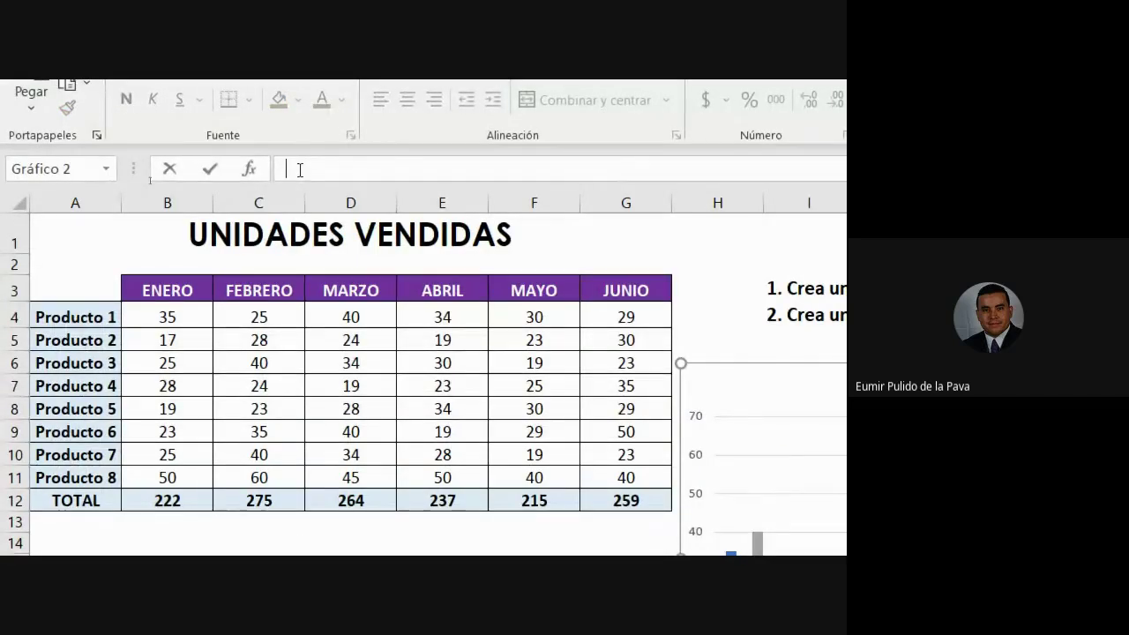
pyautogui.write('=')
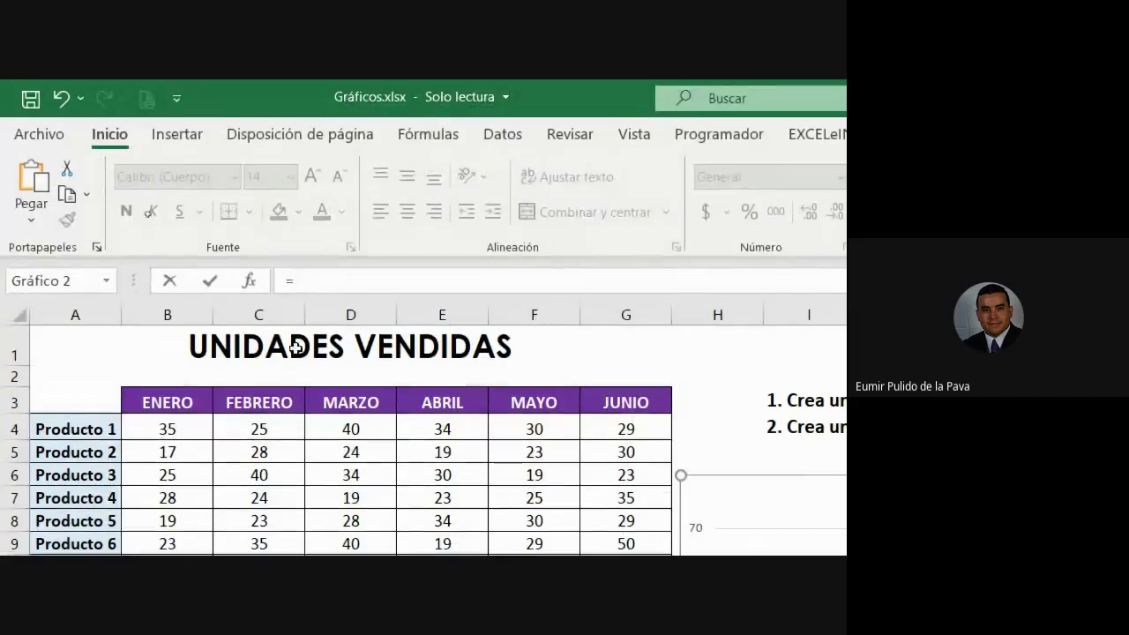
pyautogui.click(298, 350)
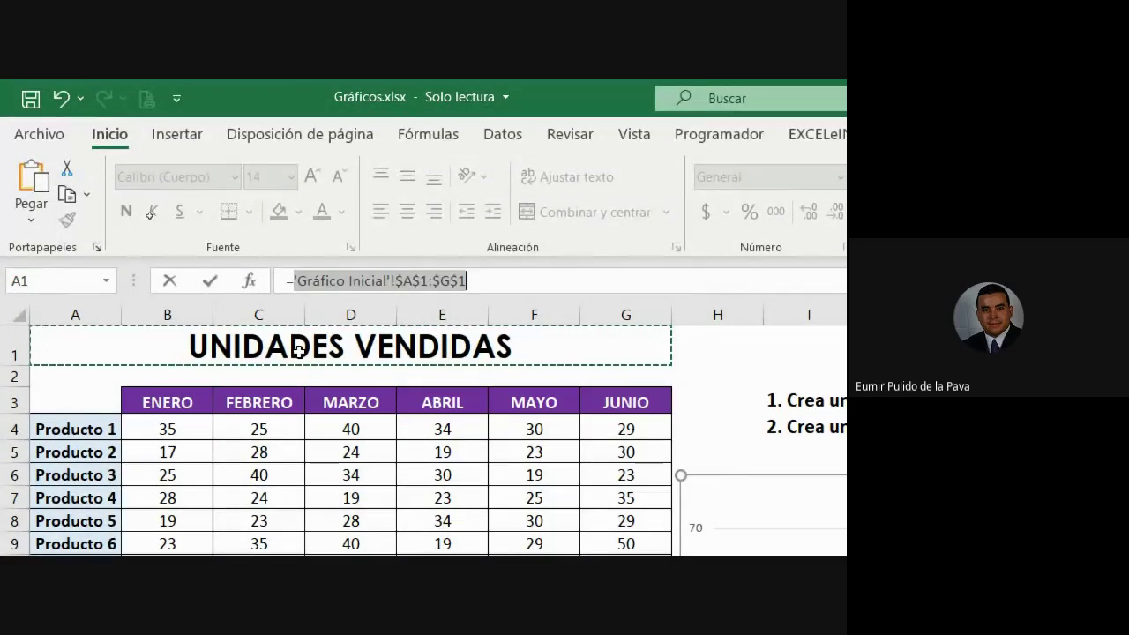
pyautogui.press('Escape')
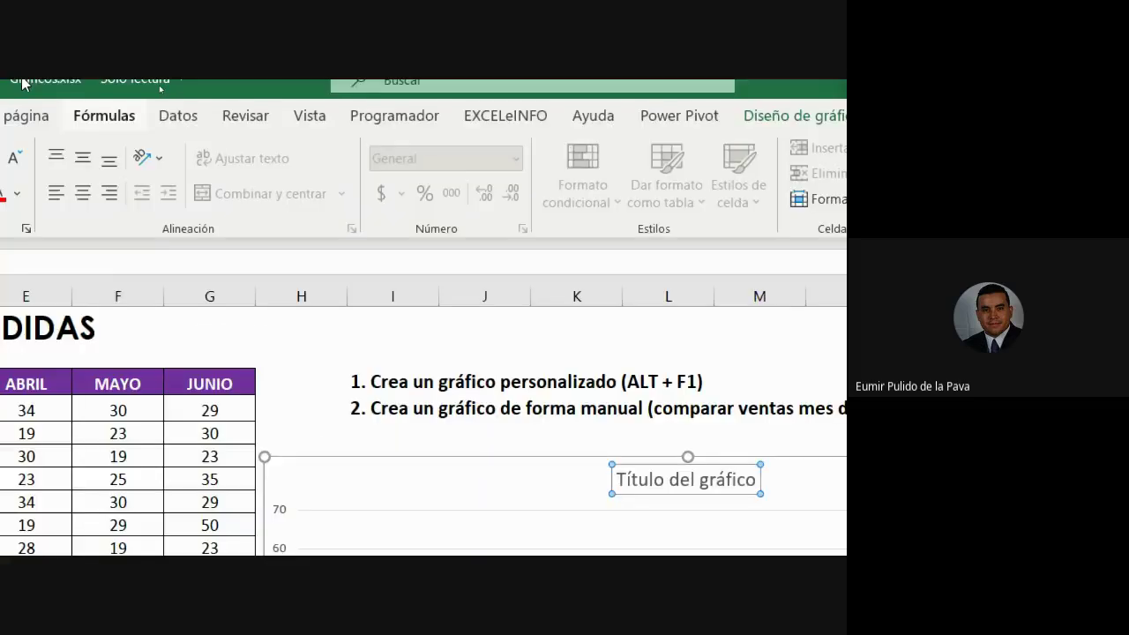
# Link the chart title to the merged heading cell A1:G1 of the sheet Gráfico Inicial.
pyautogui.click(328, 282)
pyautogui.write('=')
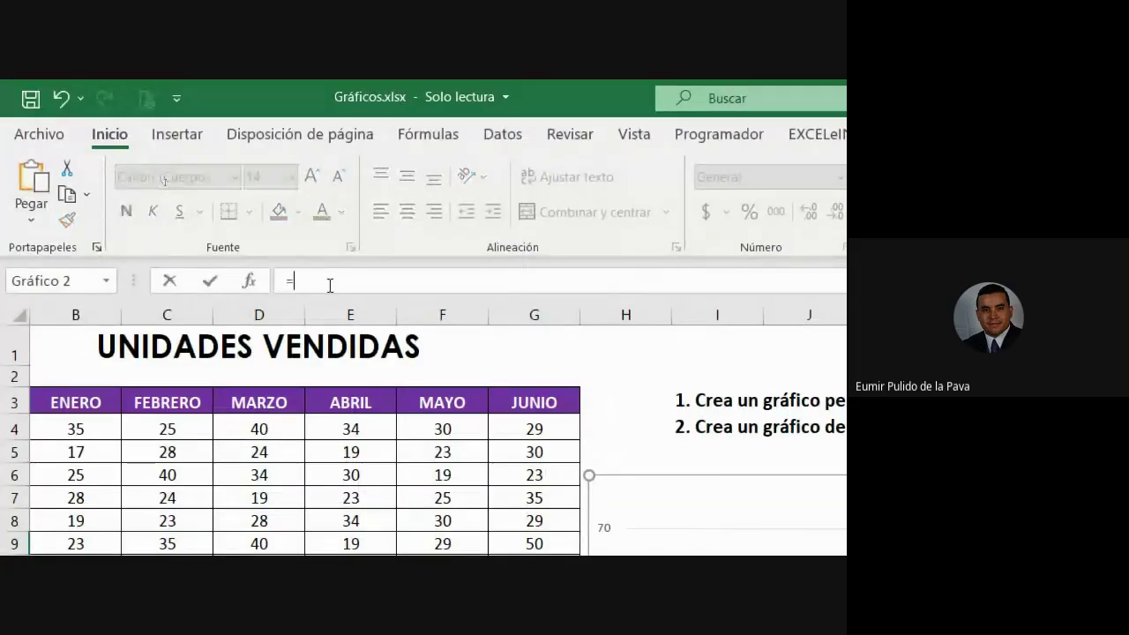
pyautogui.click(278, 350)
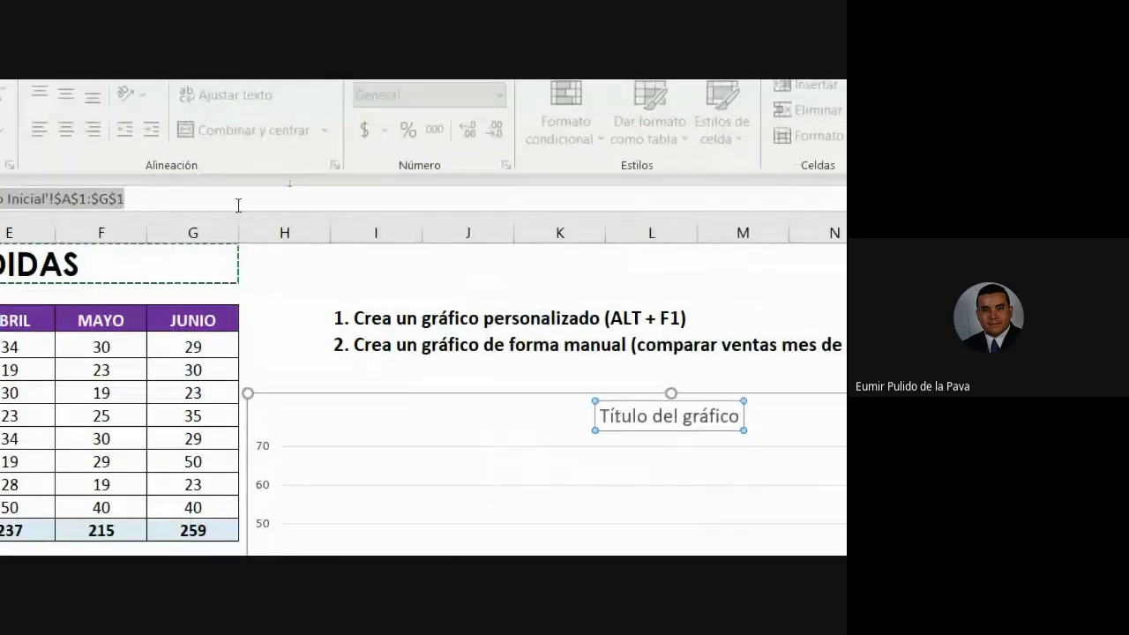
pyautogui.press('Return')
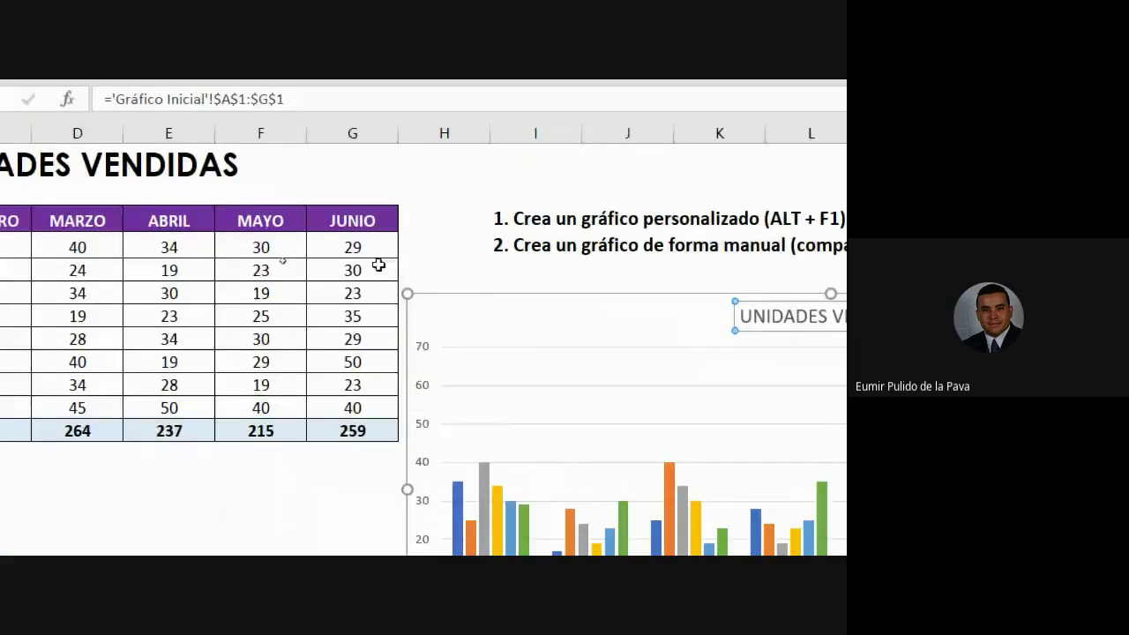
pyautogui.click(479, 449)
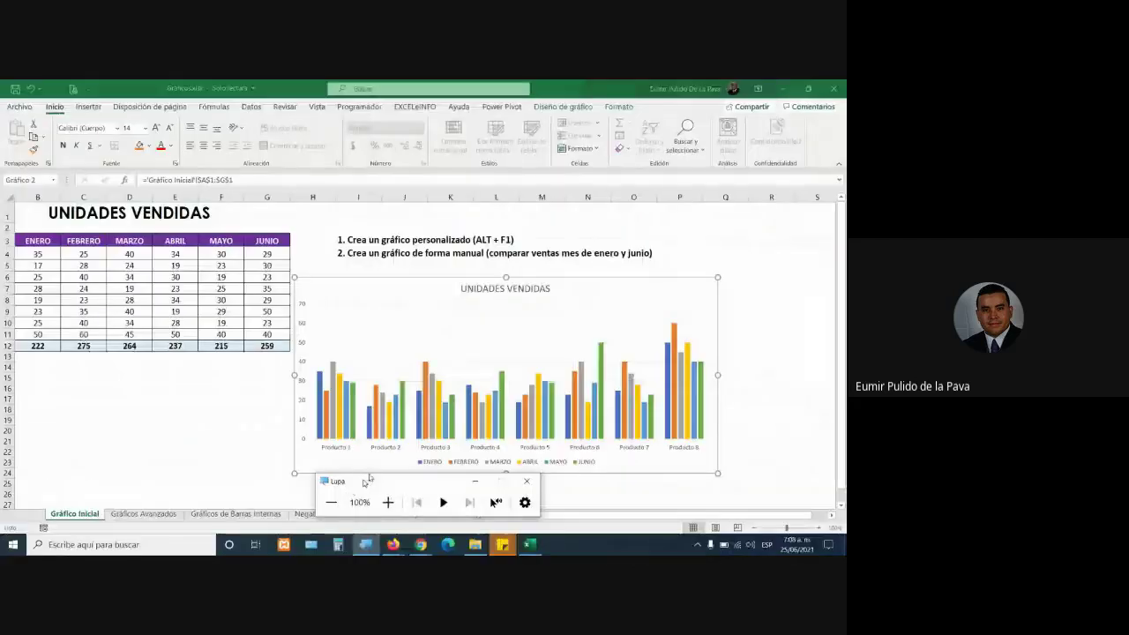
# Change the table heading in A1 to UNIDADES VENDIDAS 2021 and minimize the magnifier window.
pyautogui.click(189, 213)
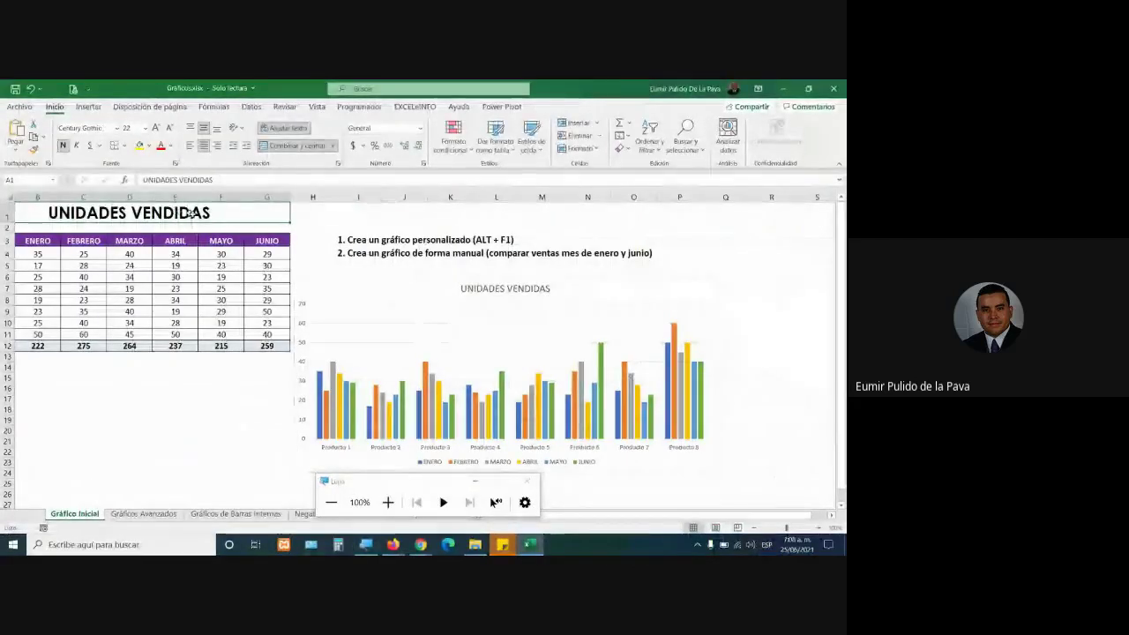
pyautogui.write('UNI')
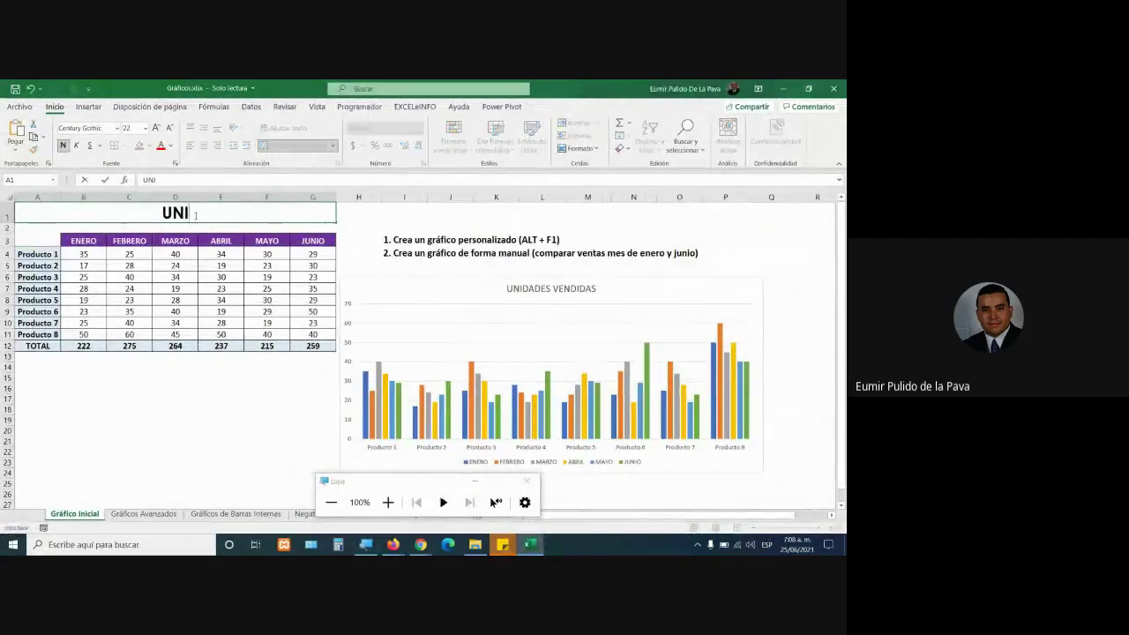
pyautogui.write('DADES VENDID')
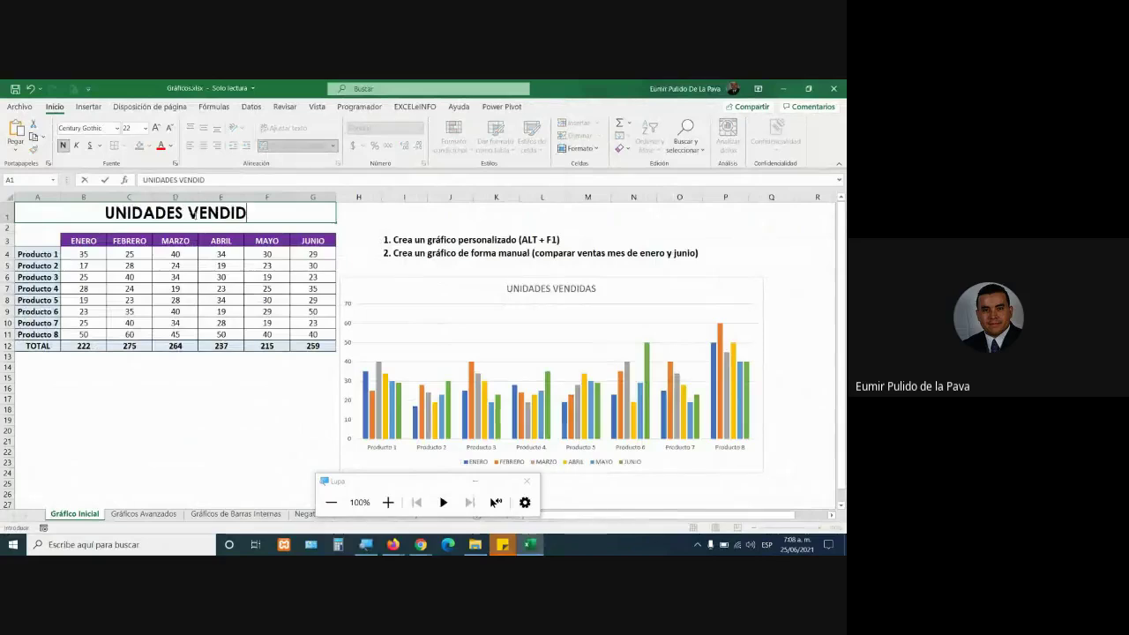
pyautogui.write('AS 2021')
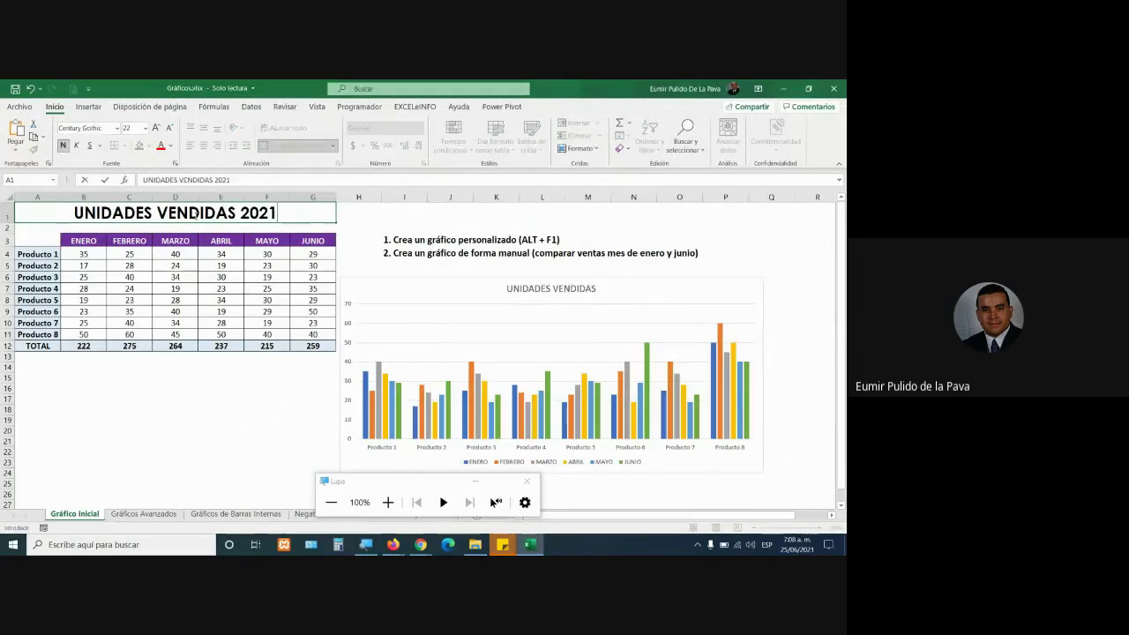
pyautogui.press('Return')
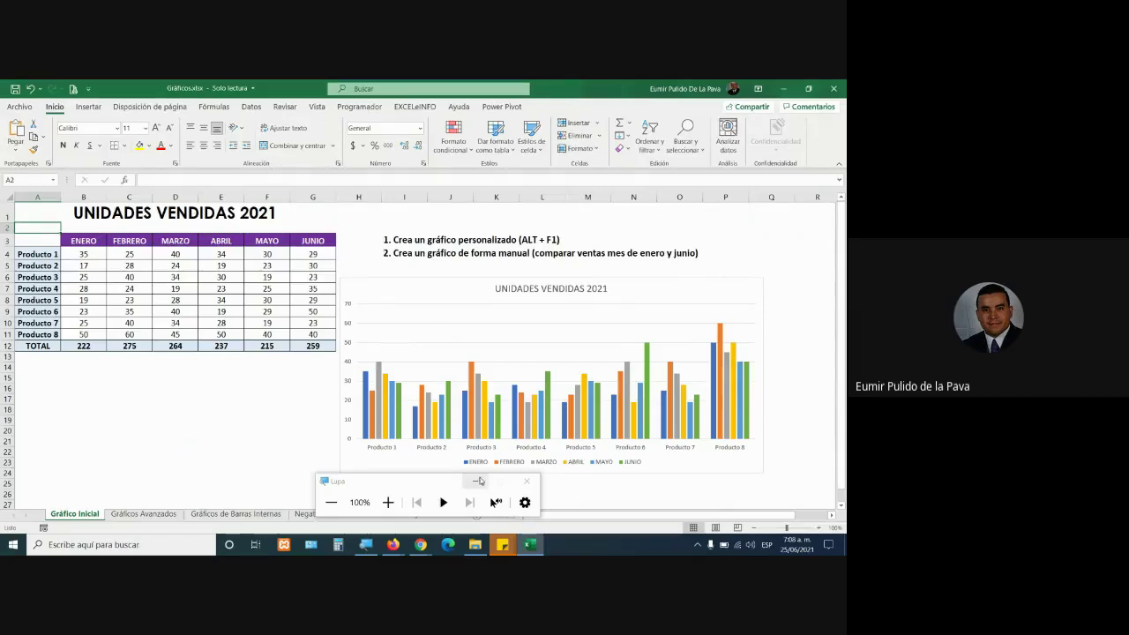
pyautogui.click(475, 480)
# Move the chart over the data table and enlarge it to span about columns C to N, down to row 24.
pyautogui.click(697, 472)
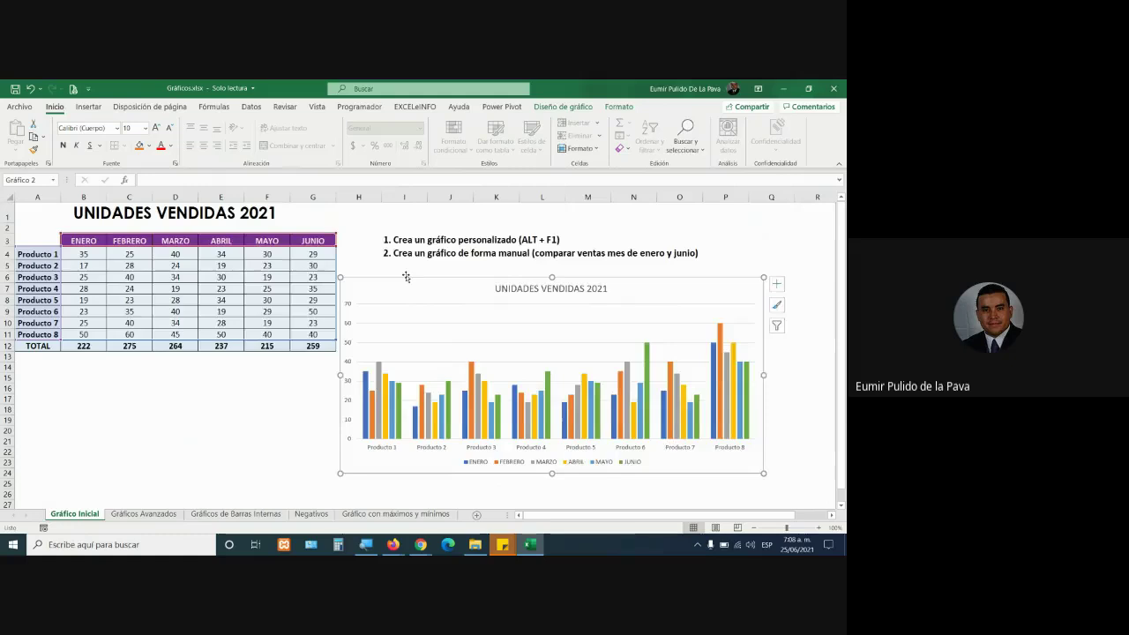
pyautogui.moveTo(406, 277); pyautogui.dragTo(195, 219)
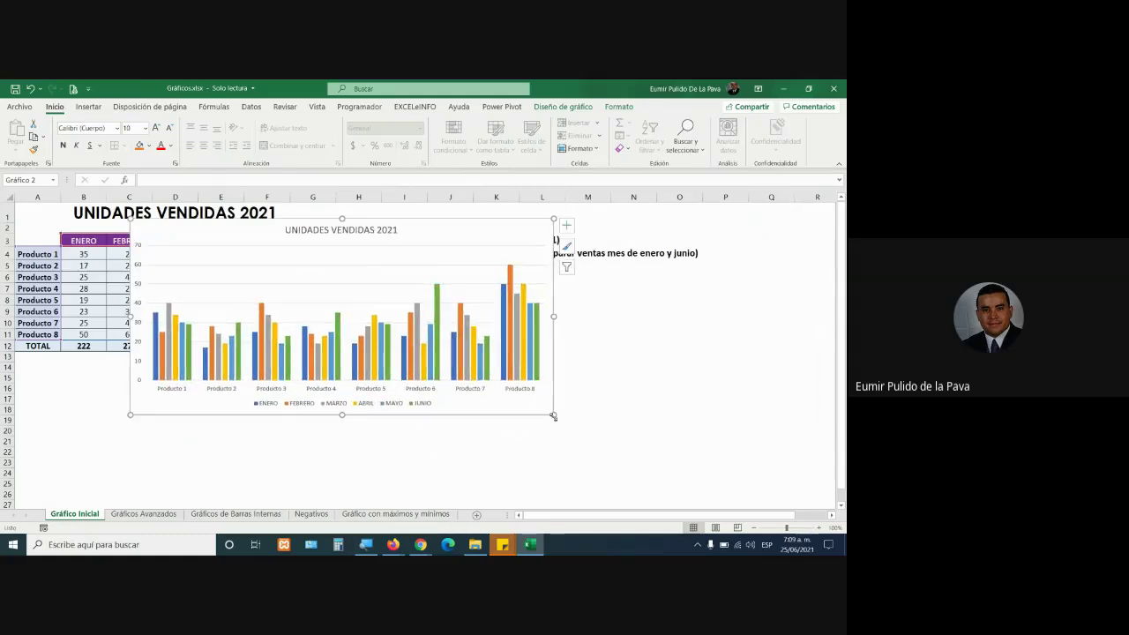
pyautogui.moveTo(553, 416); pyautogui.dragTo(650, 472)
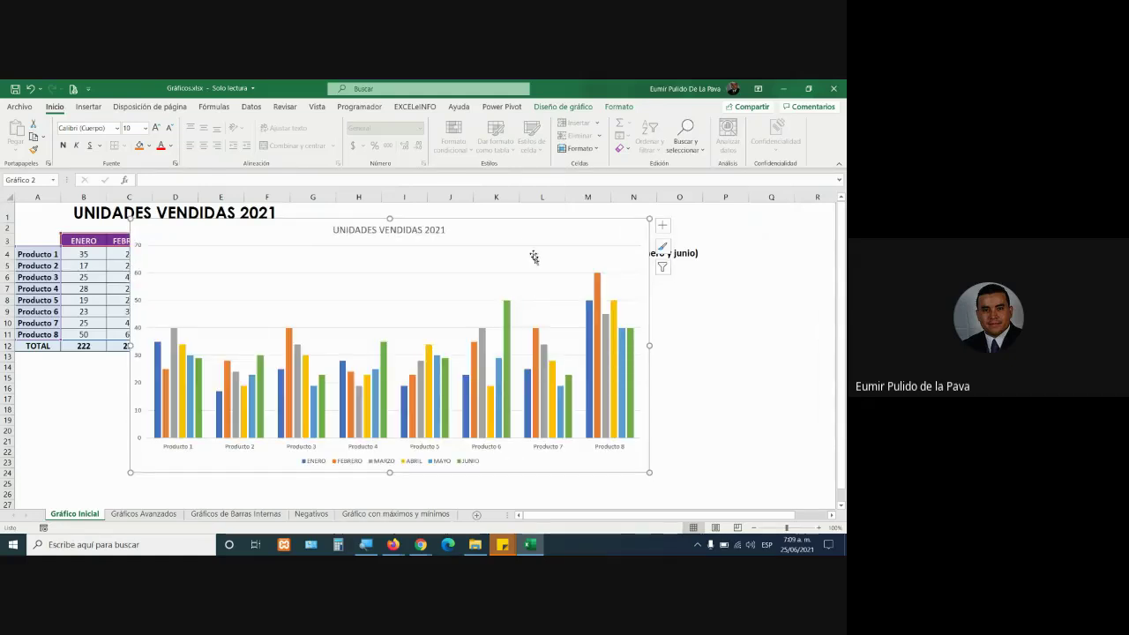
# Apply the last design style in the chart style gallery to the units-sold chart.
pyautogui.click(572, 107)
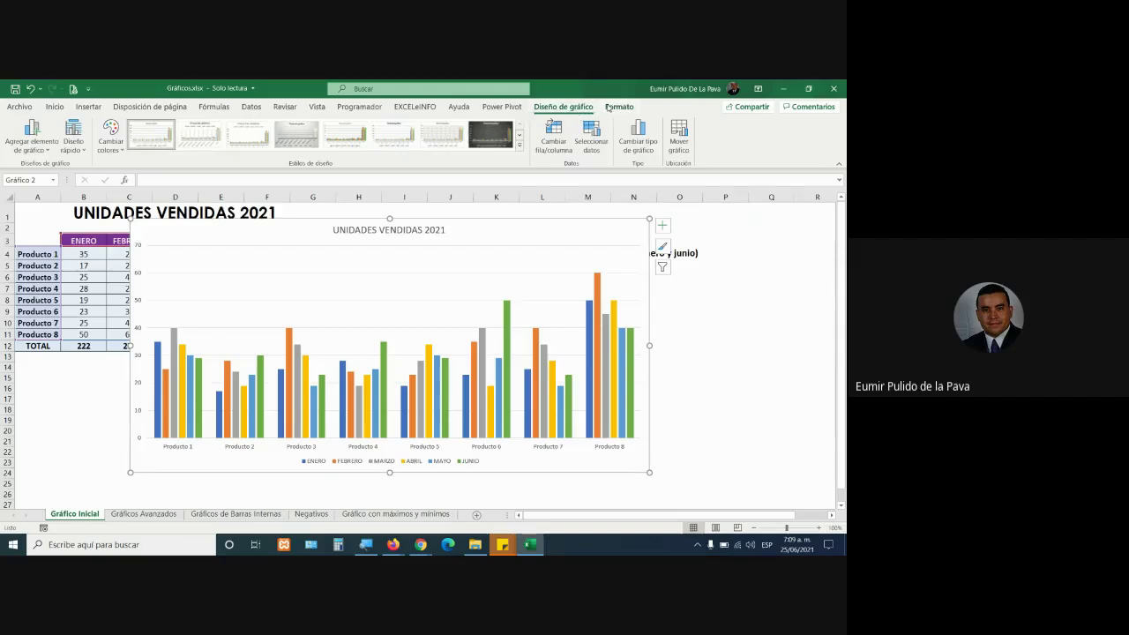
pyautogui.click(607, 107)
pyautogui.click(572, 106)
pyautogui.click(520, 145)
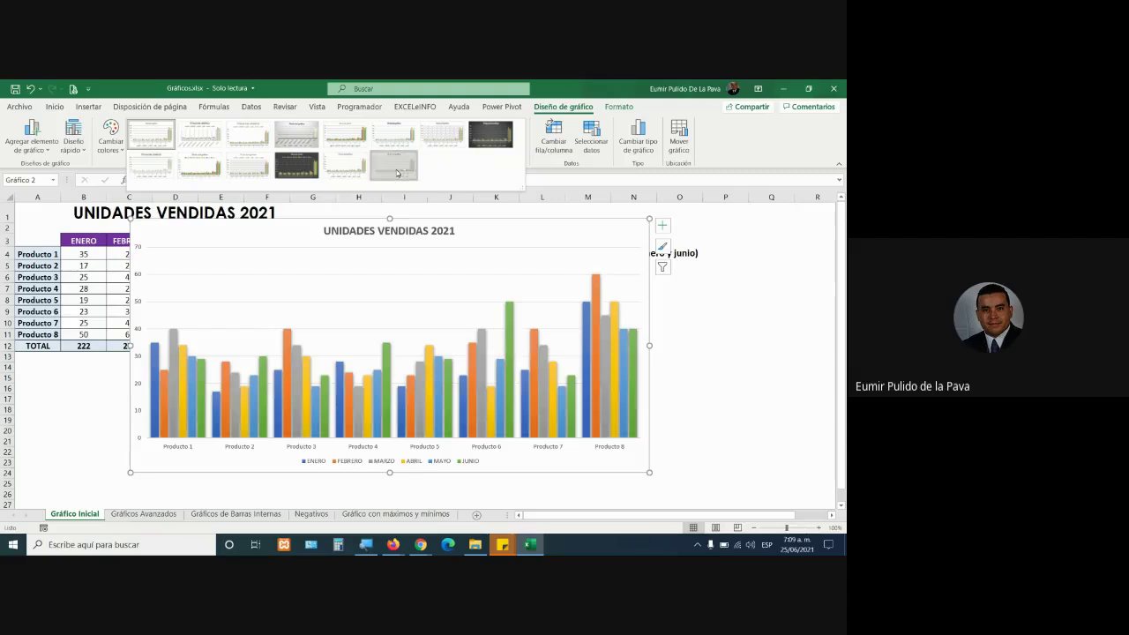
pyautogui.click(396, 173)
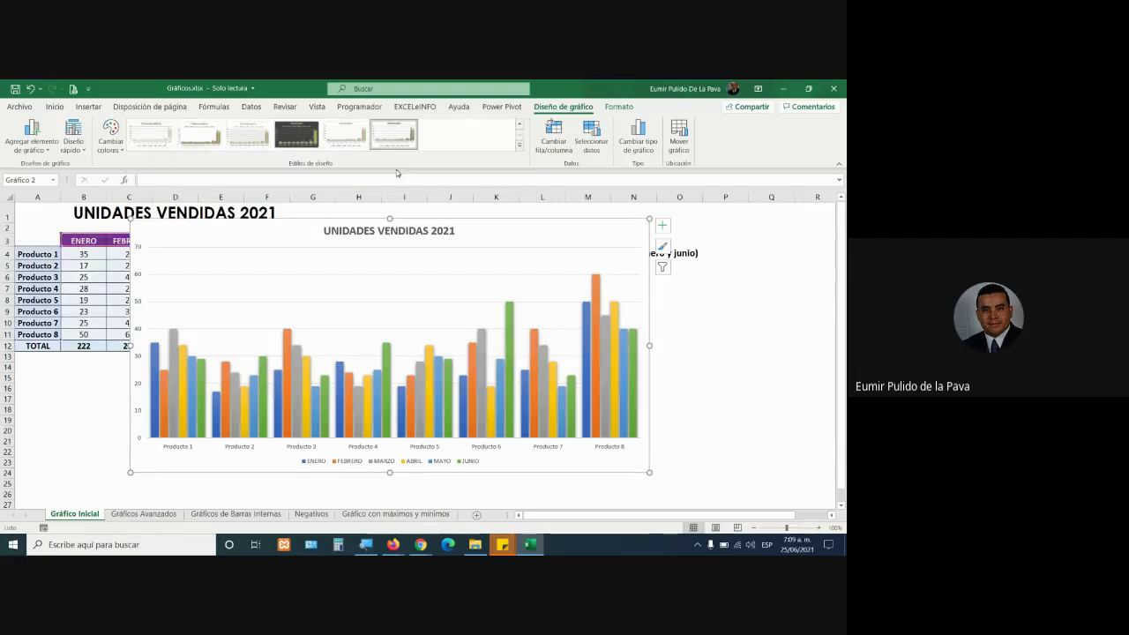
# Switch to the Meet call in Chrome to check its messages, and return to the Excel workbook.
pyautogui.click(422, 544)
pyautogui.click(480, 493)
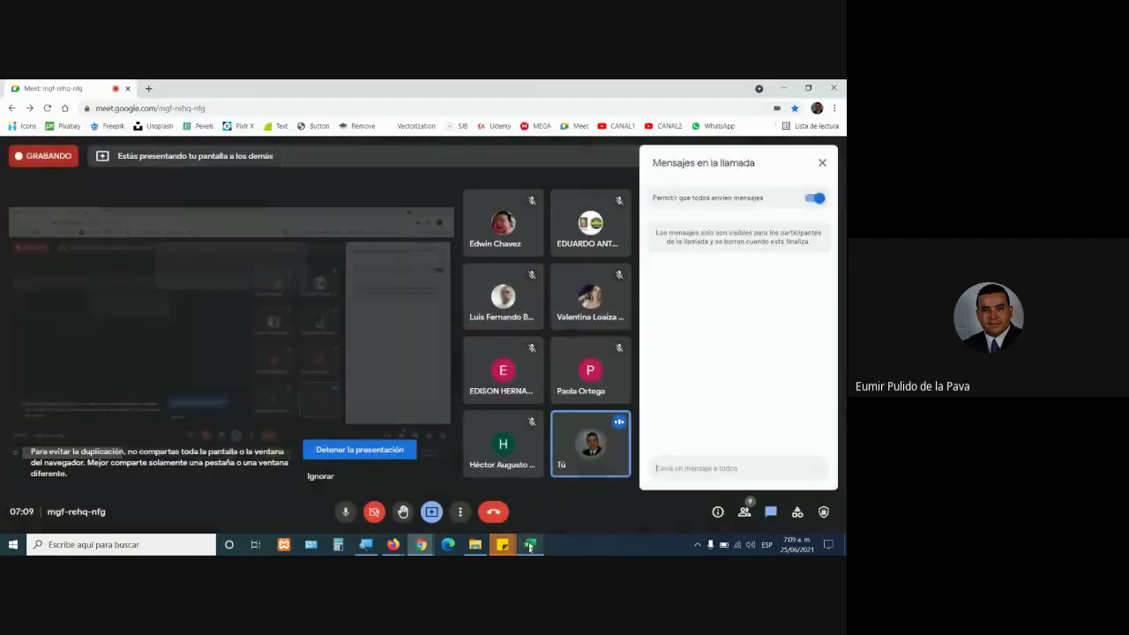
pyautogui.click(529, 545)
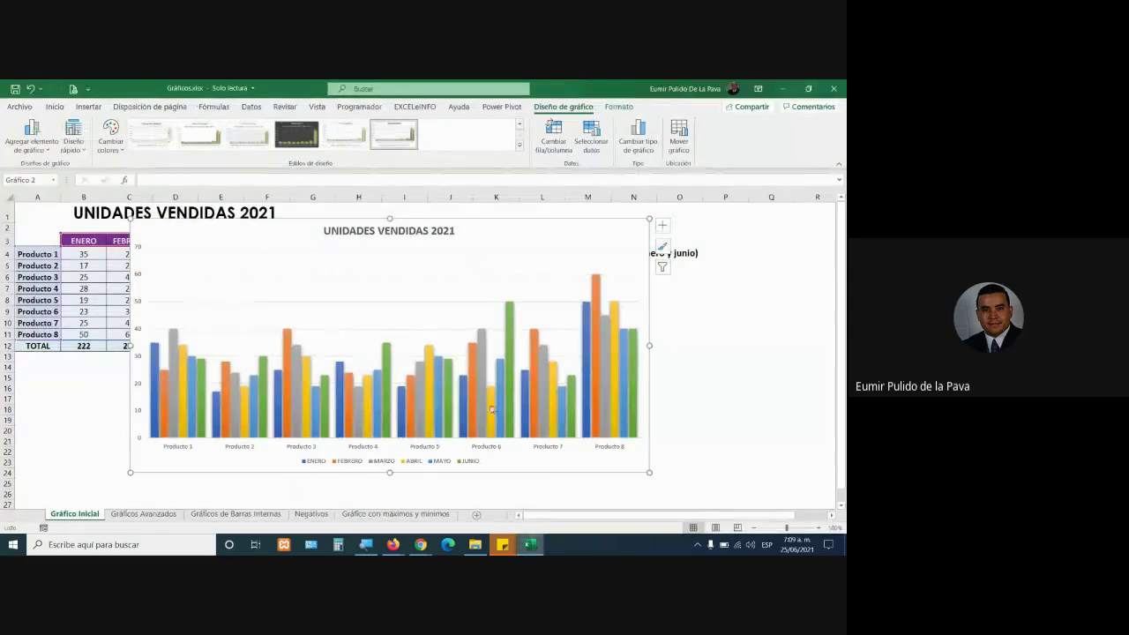
# Move the chart to cell A1 and apply the quick layout with an upper legend, data labels and no vertical axis.
pyautogui.moveTo(301, 220); pyautogui.dragTo(186, 204)
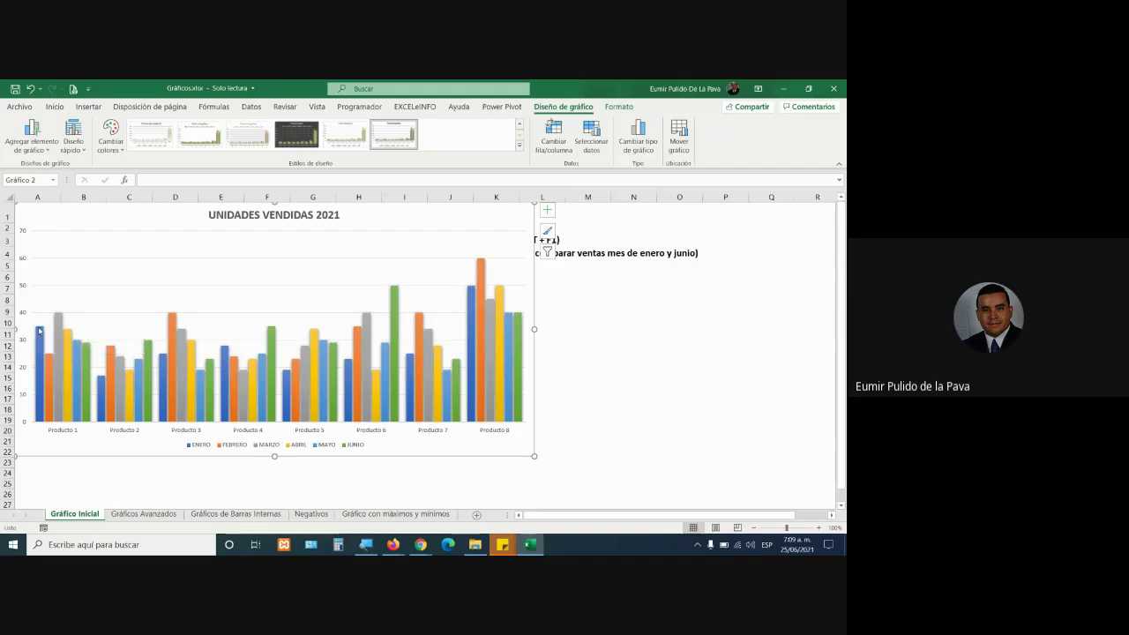
pyautogui.moveTo(60, 358)
pyautogui.click(74, 143)
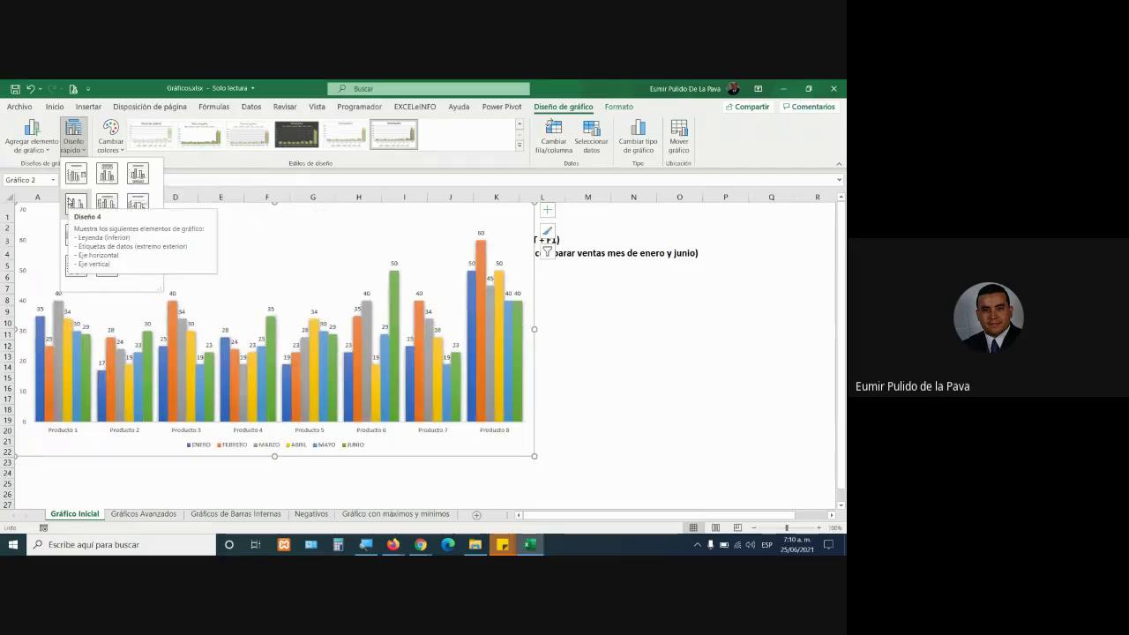
pyautogui.click(99, 180)
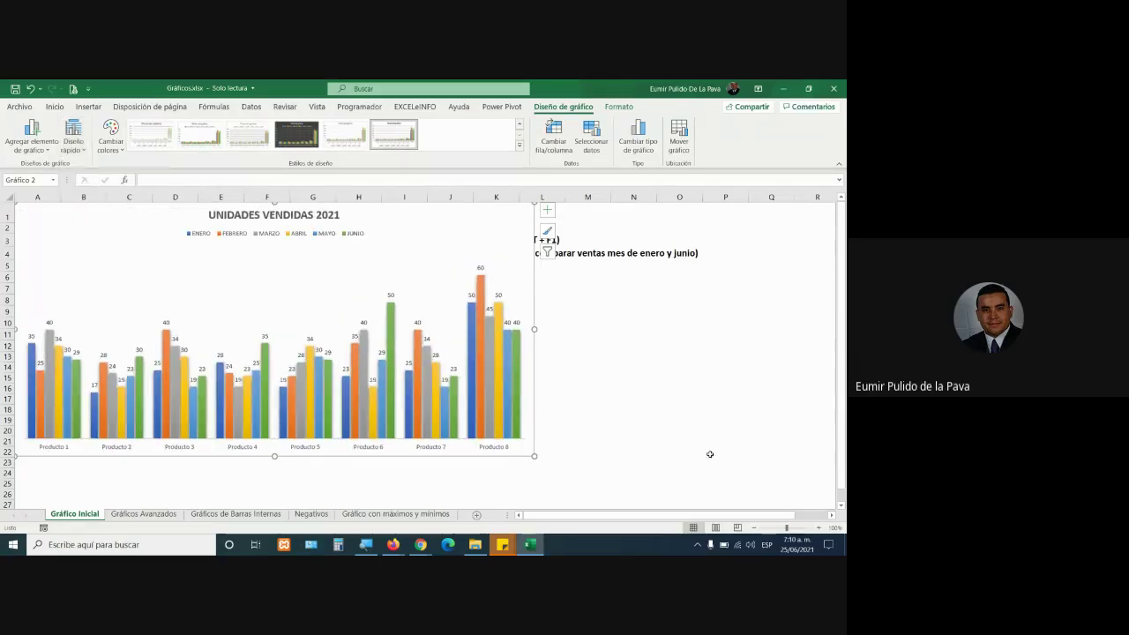
pyautogui.click(684, 430)
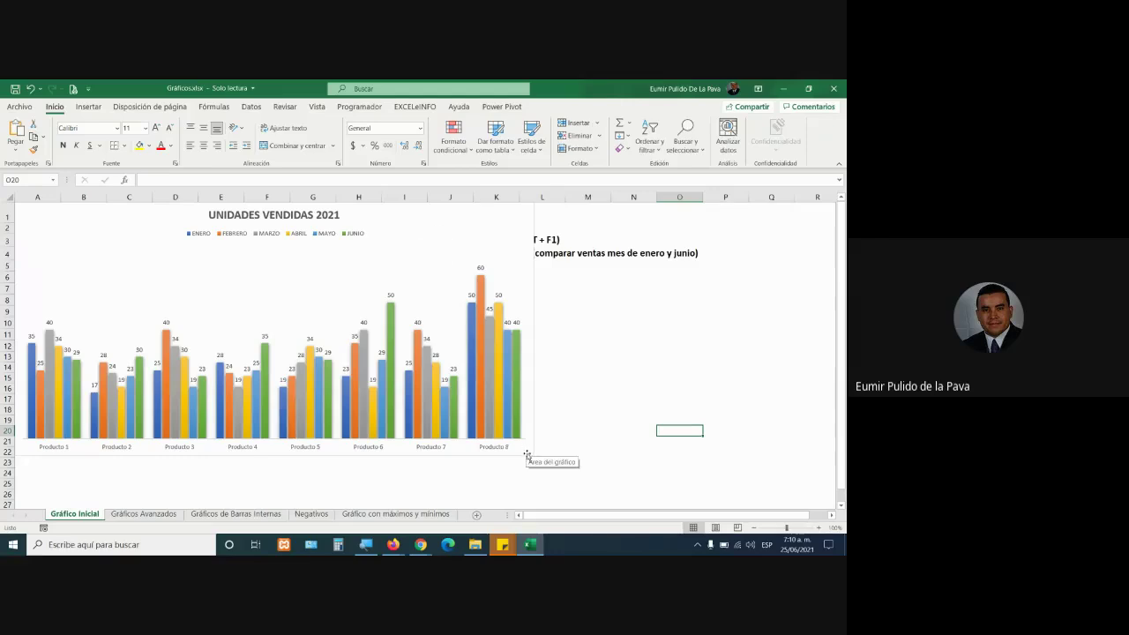
# Try larger and smaller chart sizes, finishing with its lower-right corner at about column K, row 20.
pyautogui.moveTo(527, 455); pyautogui.dragTo(681, 479)
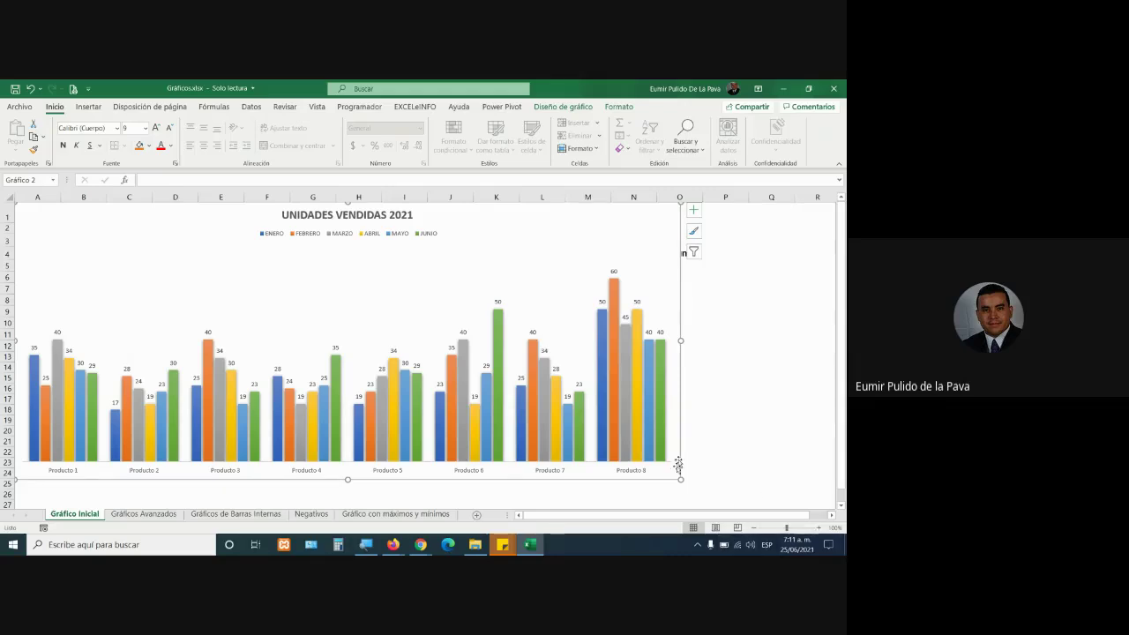
pyautogui.moveTo(680, 479); pyautogui.dragTo(438, 409)
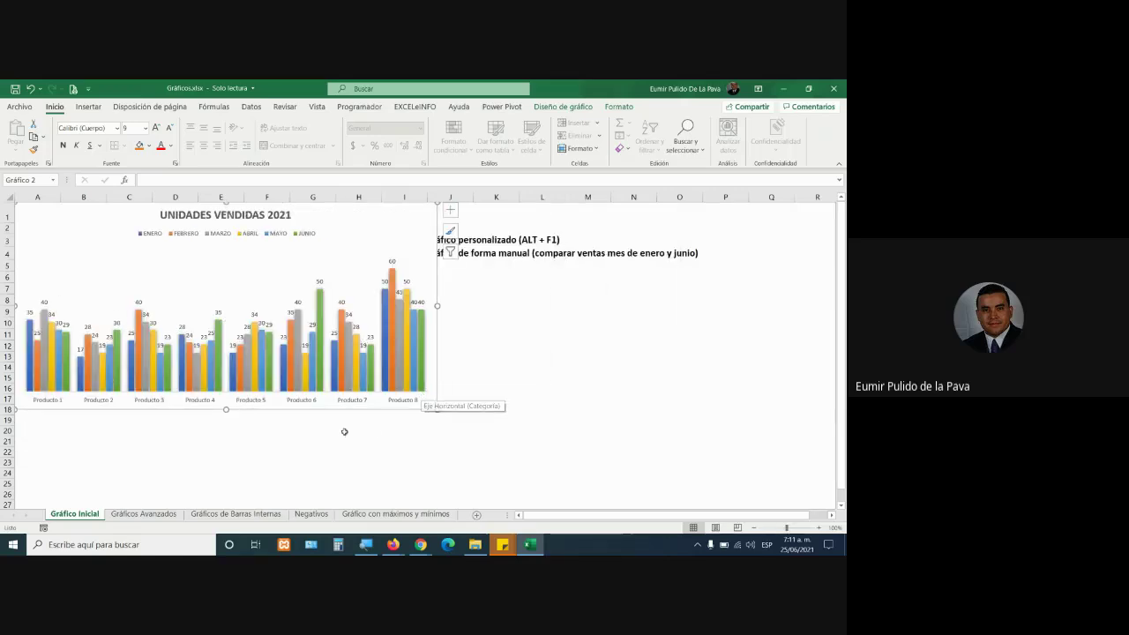
pyautogui.moveTo(438, 407); pyautogui.dragTo(516, 432)
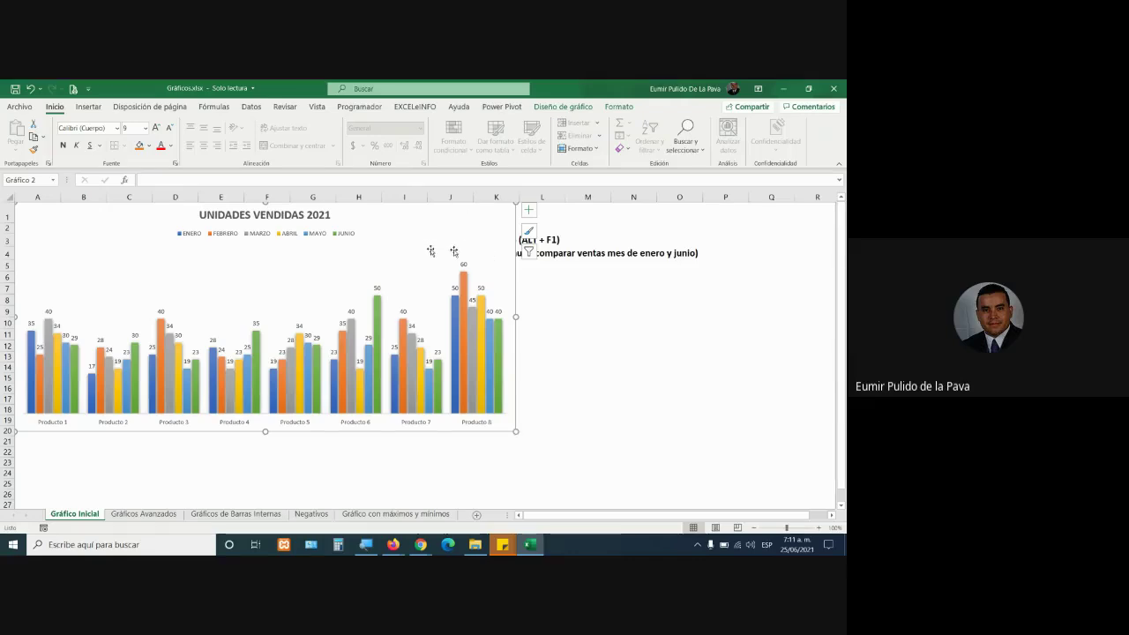
# Move the chart below the data table so that its upper edge sits at about row 21.
pyautogui.click(563, 110)
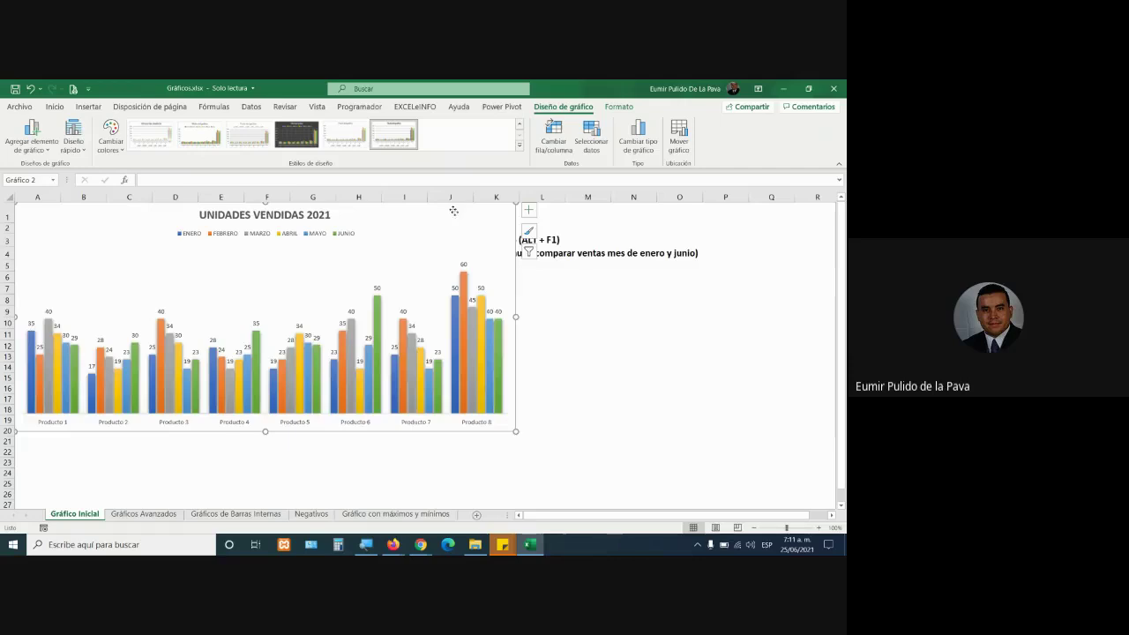
pyautogui.moveTo(453, 211); pyautogui.dragTo(453, 466)
pyautogui.click(418, 374)
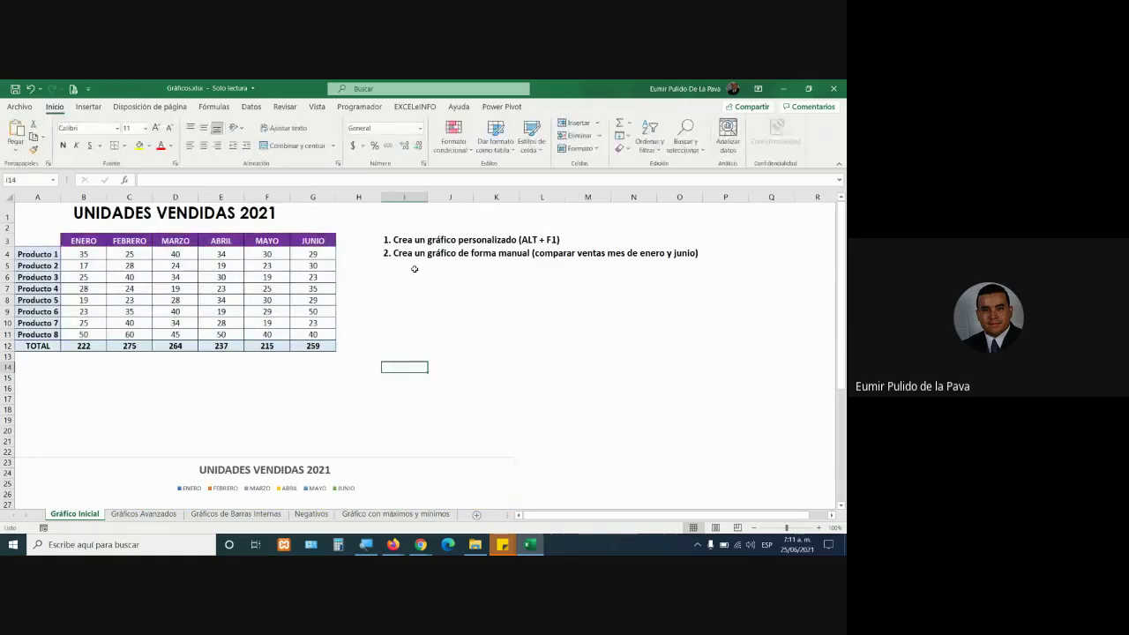
pyautogui.click(465, 253)
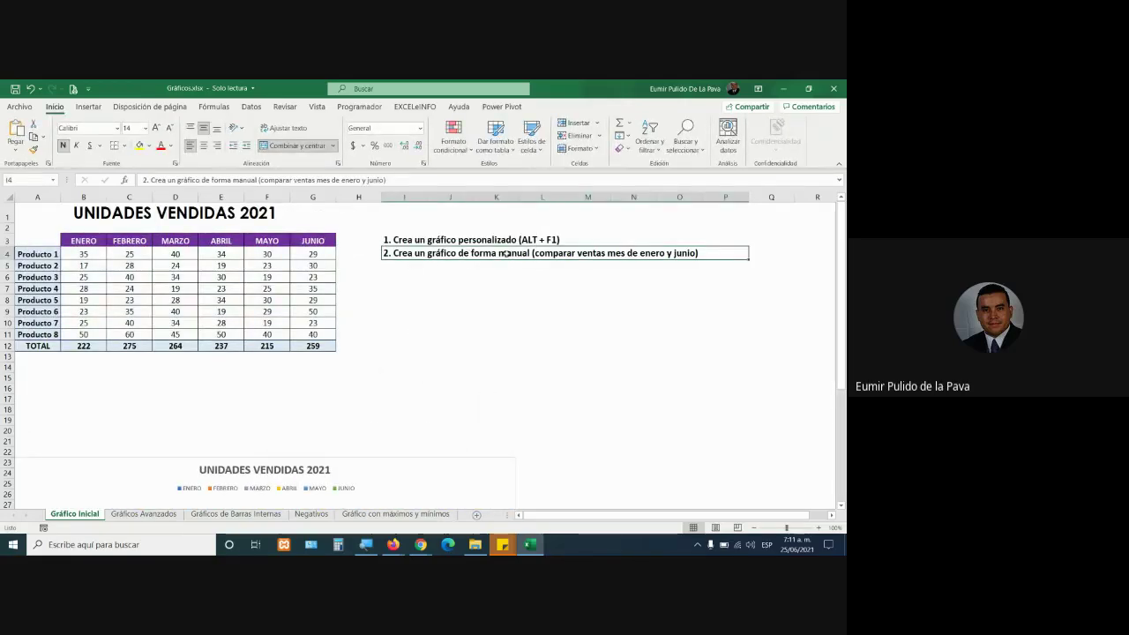
pyautogui.moveTo(418, 466); pyautogui.dragTo(437, 439)
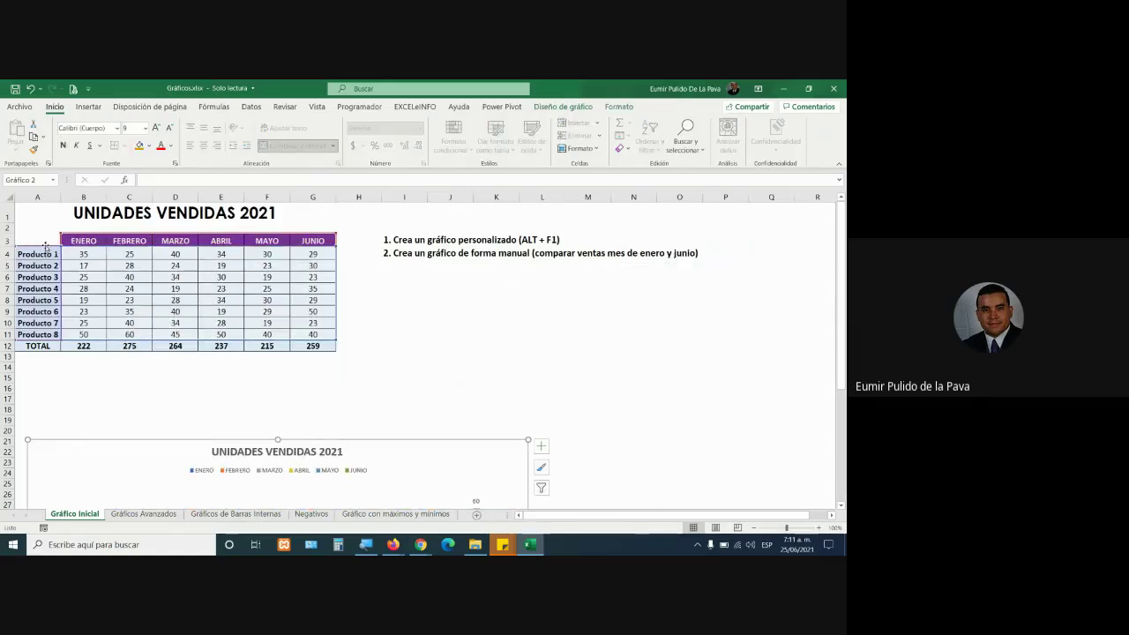
pyautogui.click(540, 333)
pyautogui.moveTo(53, 243); pyautogui.dragTo(88, 335)
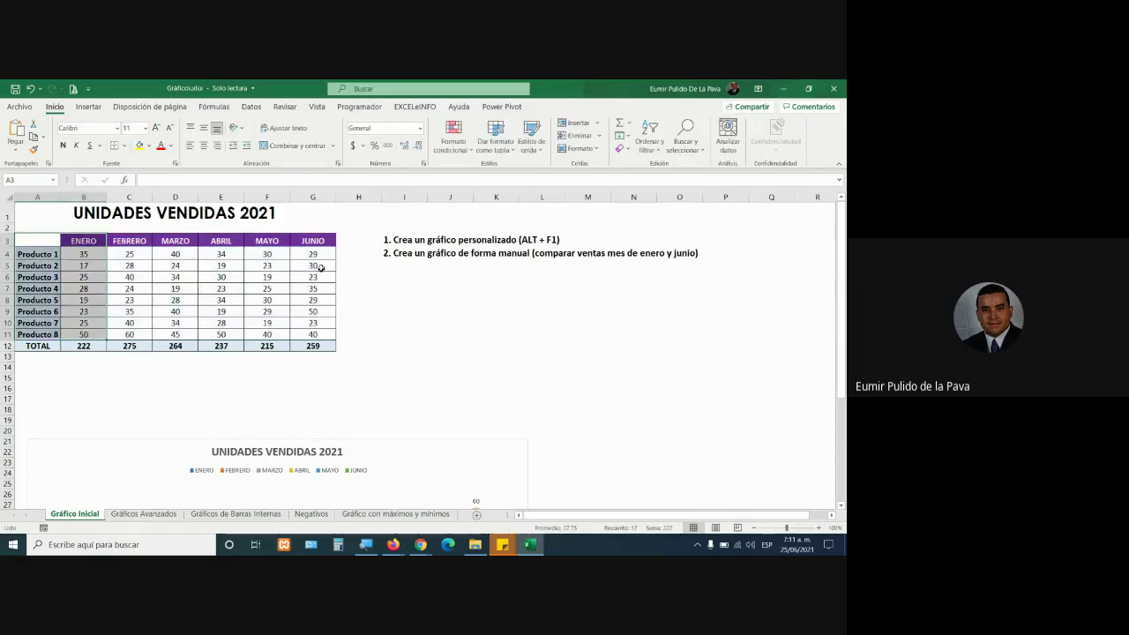
pyautogui.keyDown('ctrl'); pyautogui.moveTo(313, 240); pyautogui.dragTo(313, 339); pyautogui.keyUp('ctrl')
pyautogui.click(404, 317)
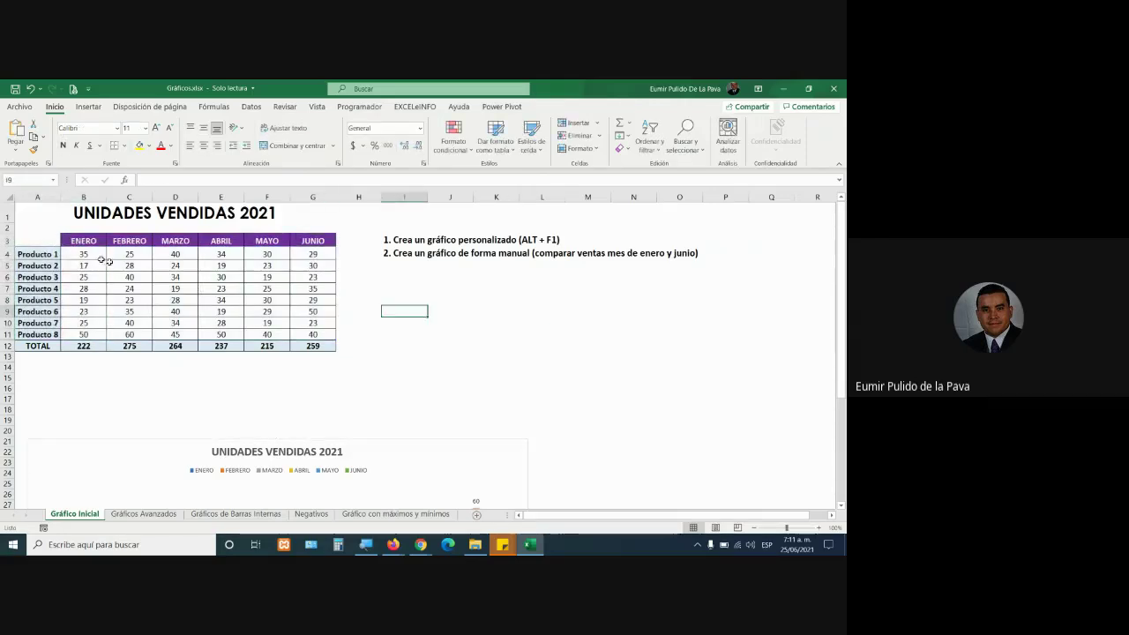
# Insert a 3D clustered column chart from A3:B11 and G3:G11, comparing ENERO and JUNIO, and place it under the second instruction.
pyautogui.moveTo(35, 240); pyautogui.dragTo(83, 337)
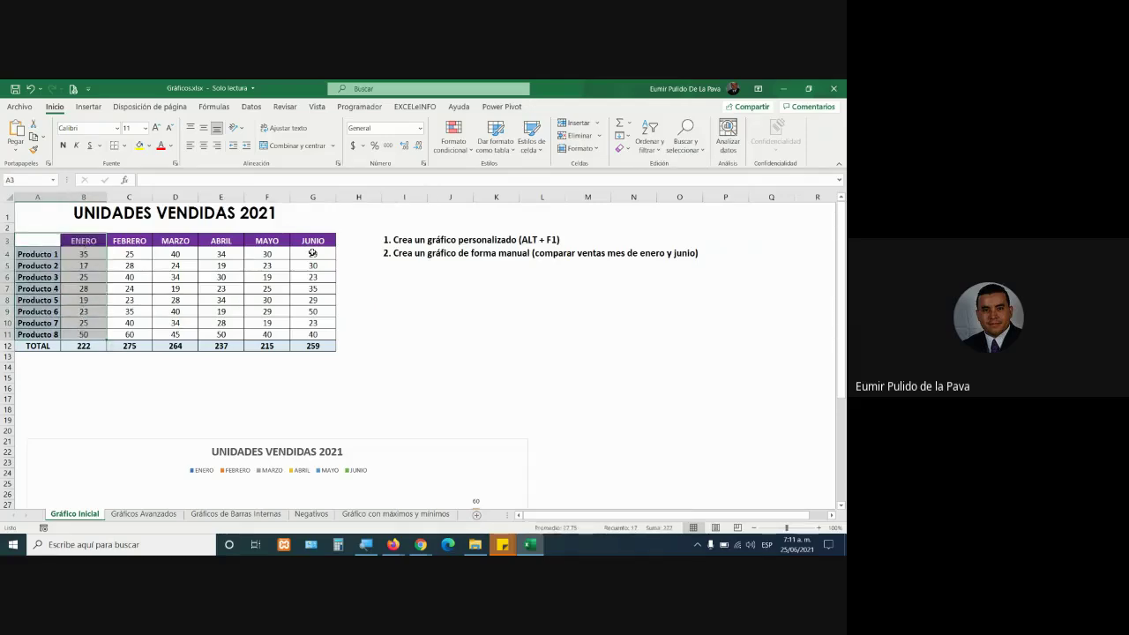
pyautogui.moveTo(315, 240); pyautogui.dragTo(313, 346)
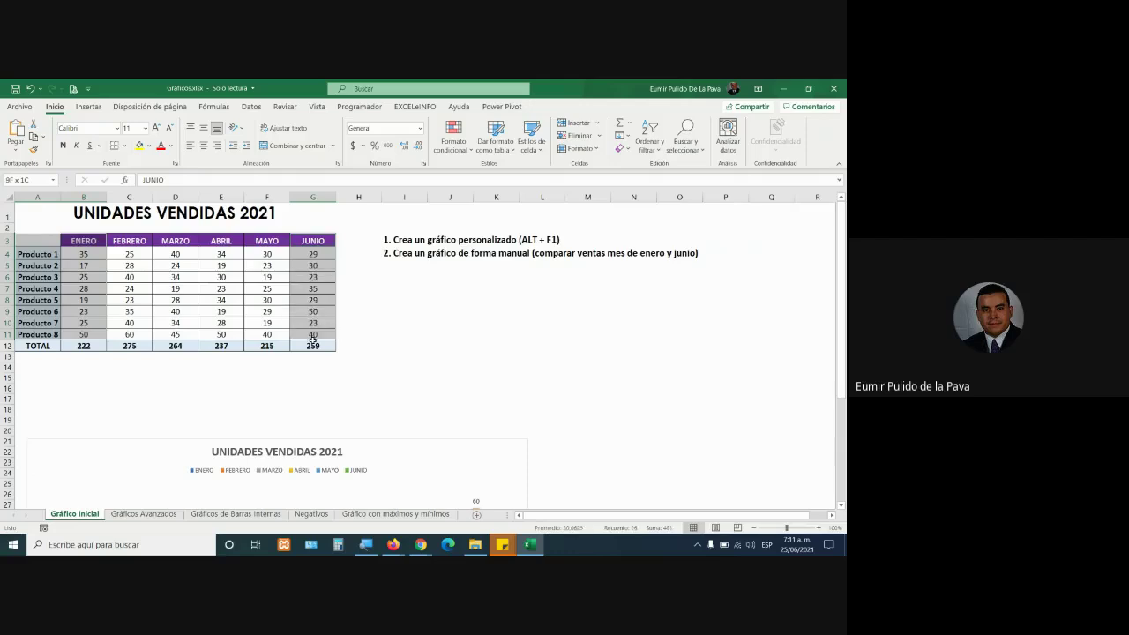
pyautogui.hotkey('shift', 'Up')
pyautogui.click(88, 106)
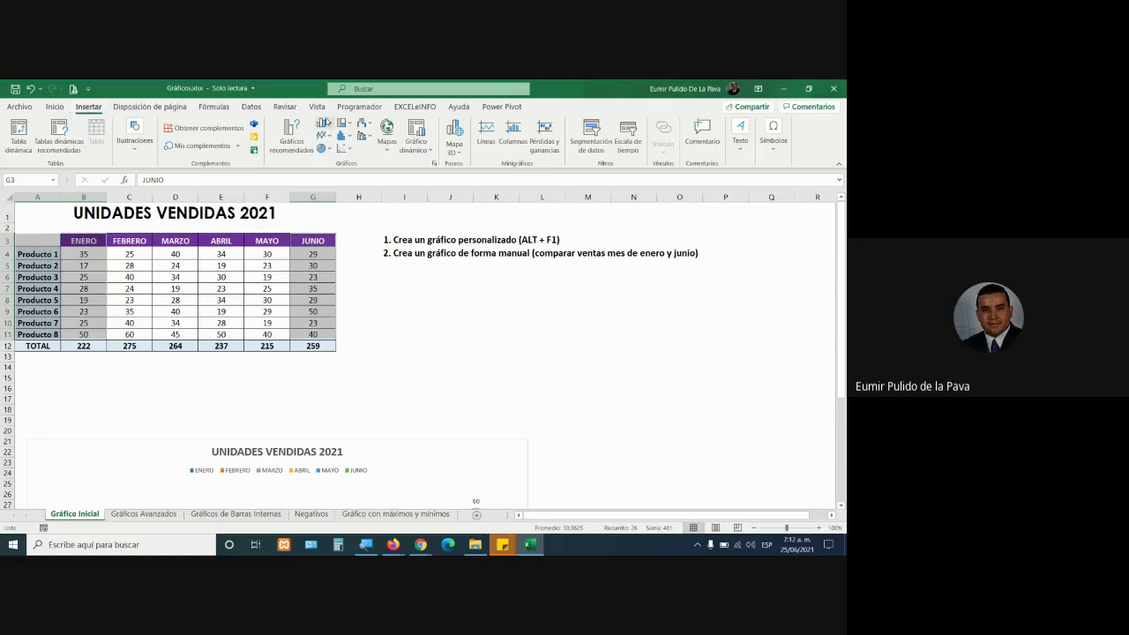
pyautogui.click(326, 122)
pyautogui.click(330, 214)
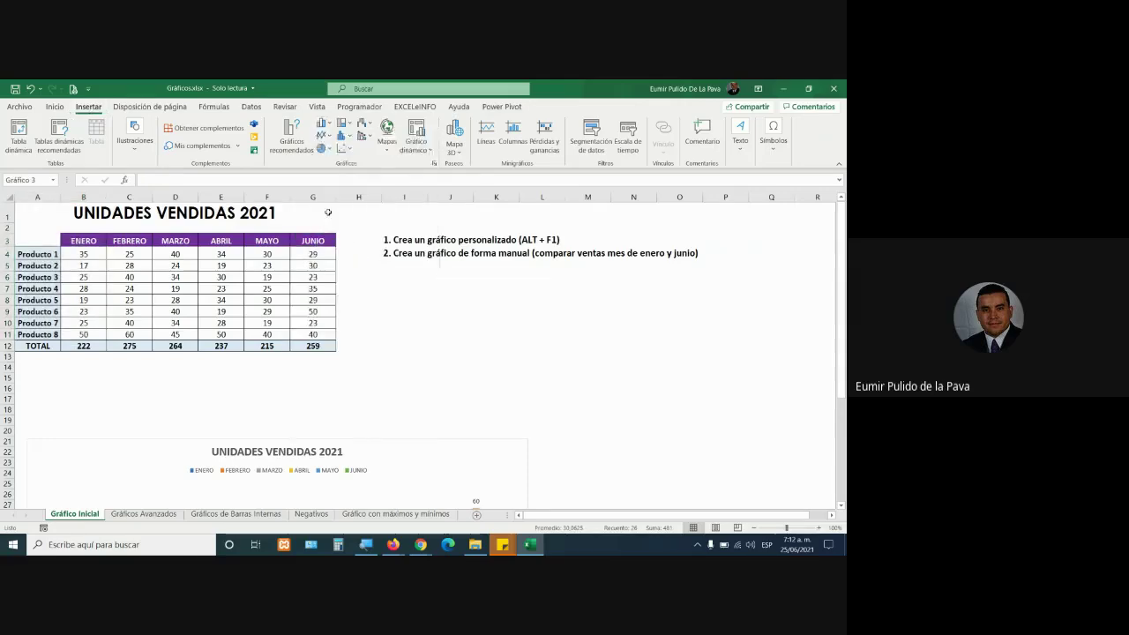
pyautogui.moveTo(360, 283); pyautogui.dragTo(423, 268)
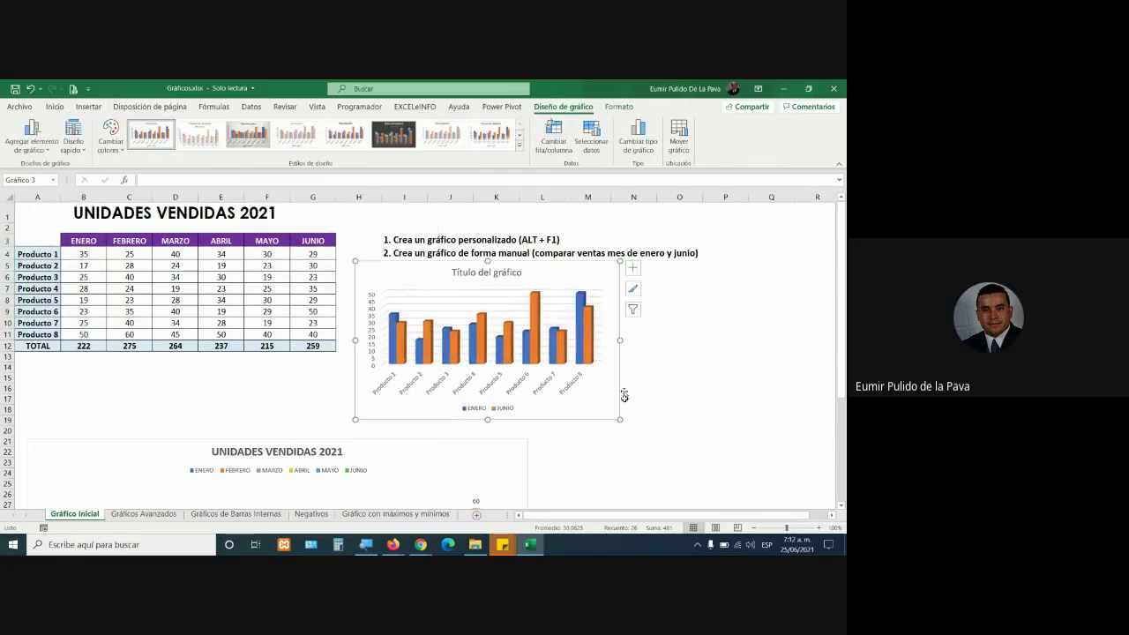
# Enlarge the ENERO and JUNIO chart so its lower-right corner sits at about column Q, row 29.
pyautogui.moveTo(619, 421); pyautogui.dragTo(797, 509)
pyautogui.scroll(-2, 722, 414)
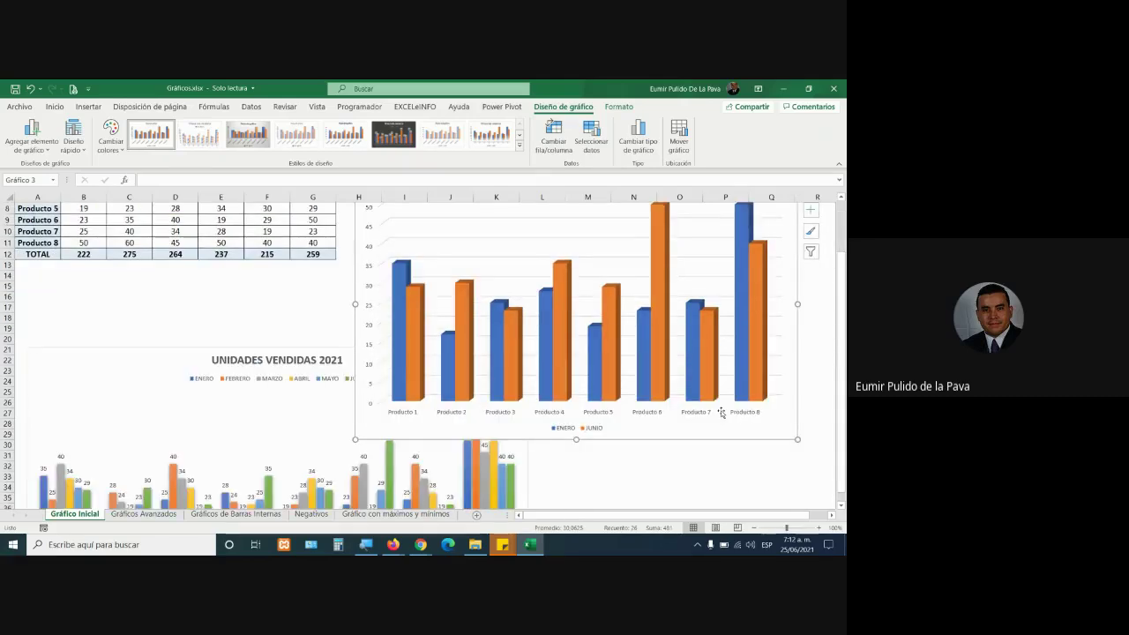
pyautogui.scroll(2, 608, 374)
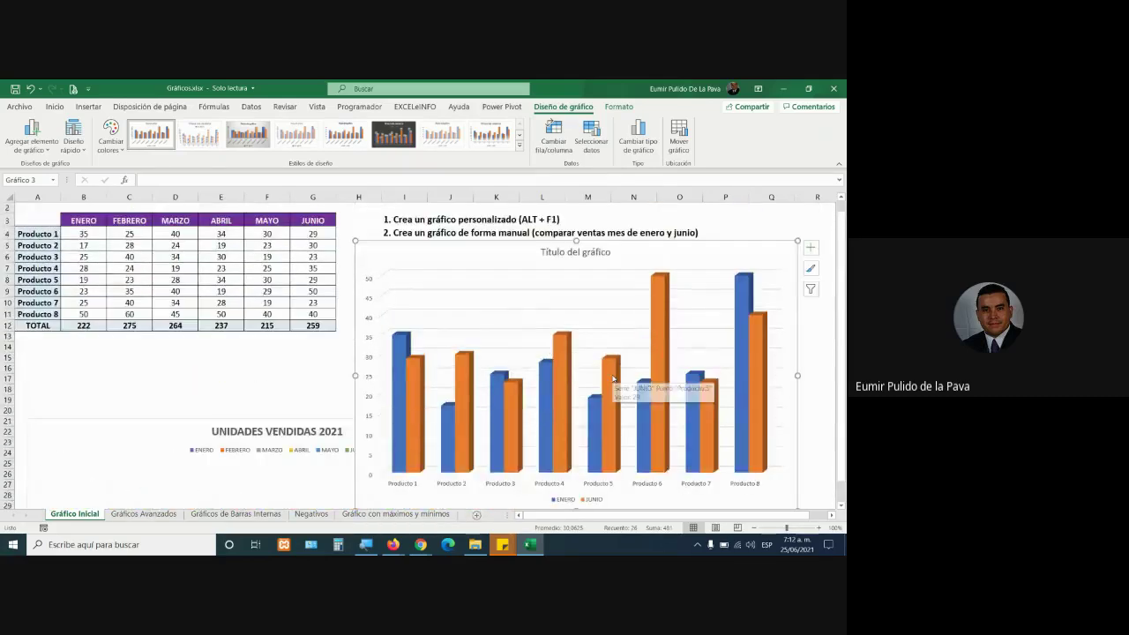
# Replace the placeholder title of the ENERO and JUNIO chart with VENTAS ENERO vs JUNIO.
pyautogui.click(592, 253)
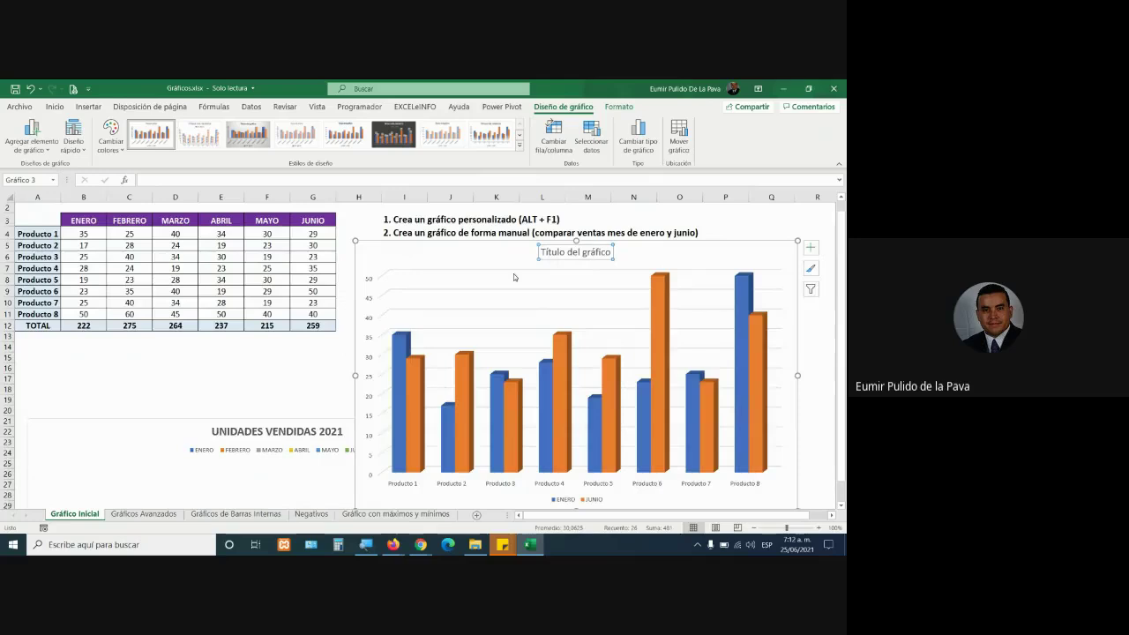
pyautogui.scroll(1, 520, 267)
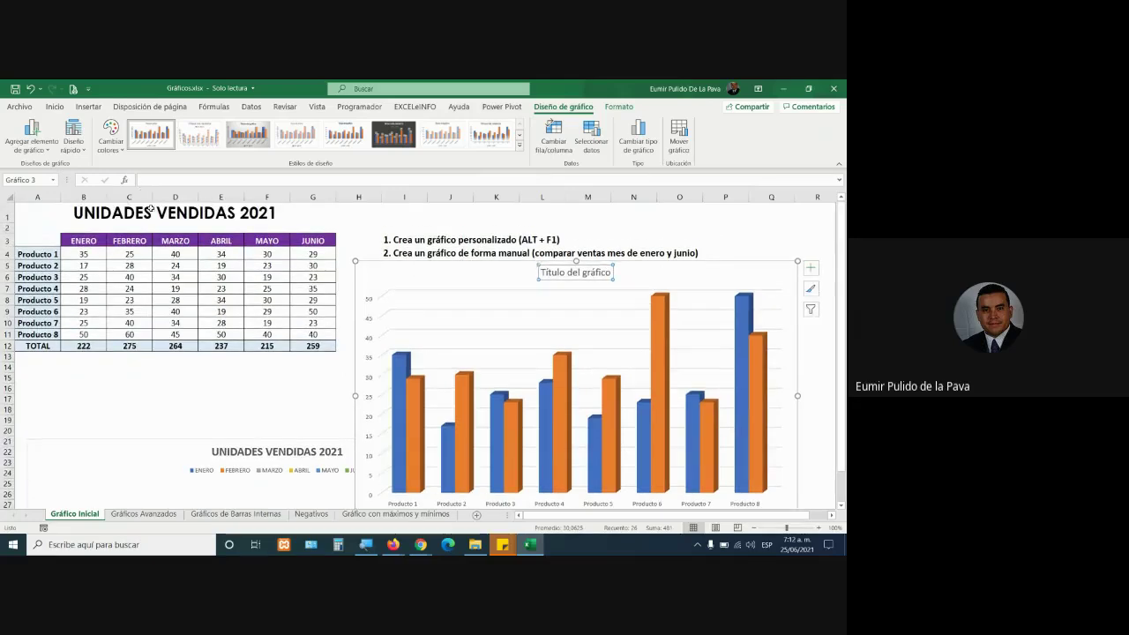
pyautogui.tripleClick(576, 274)
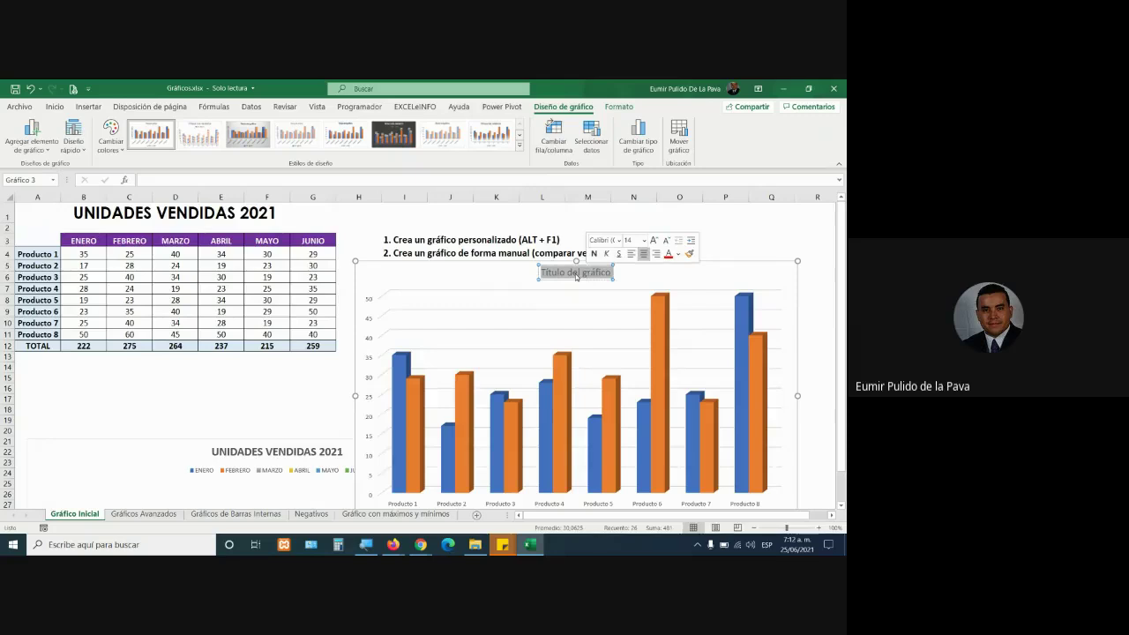
pyautogui.write('VENTAS')
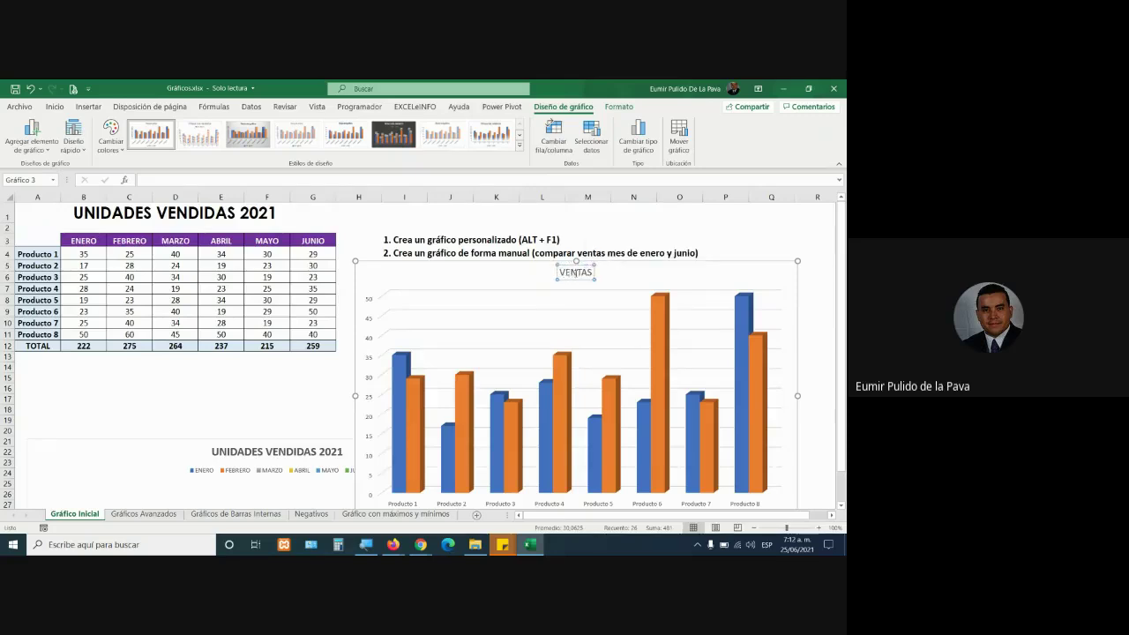
pyautogui.write(' ENERO vs')
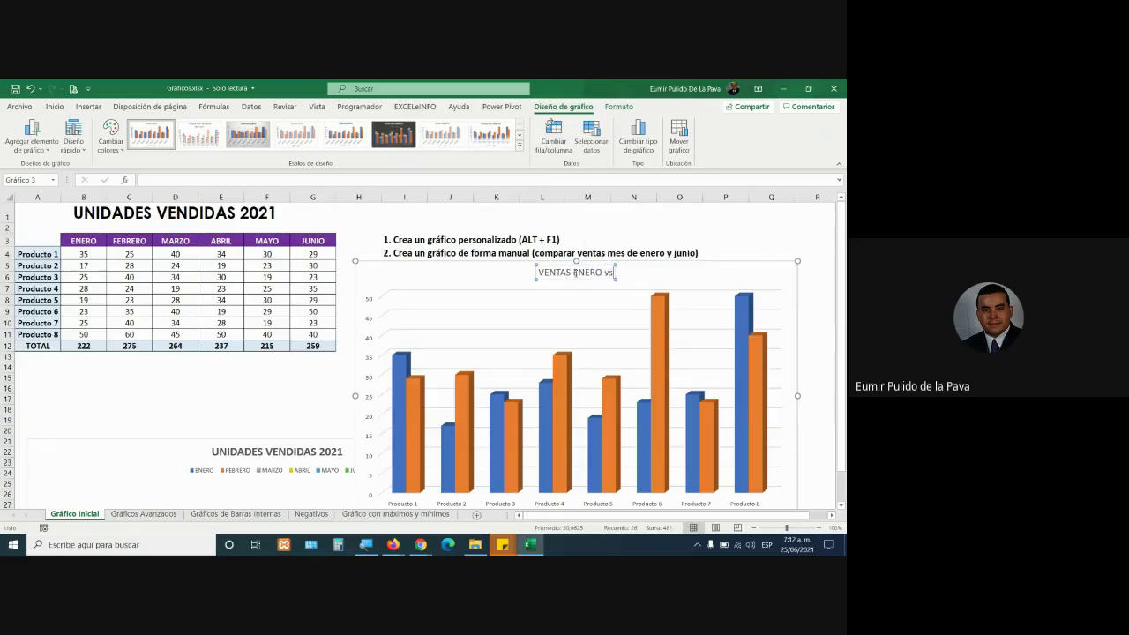
pyautogui.write(' JUNIO')
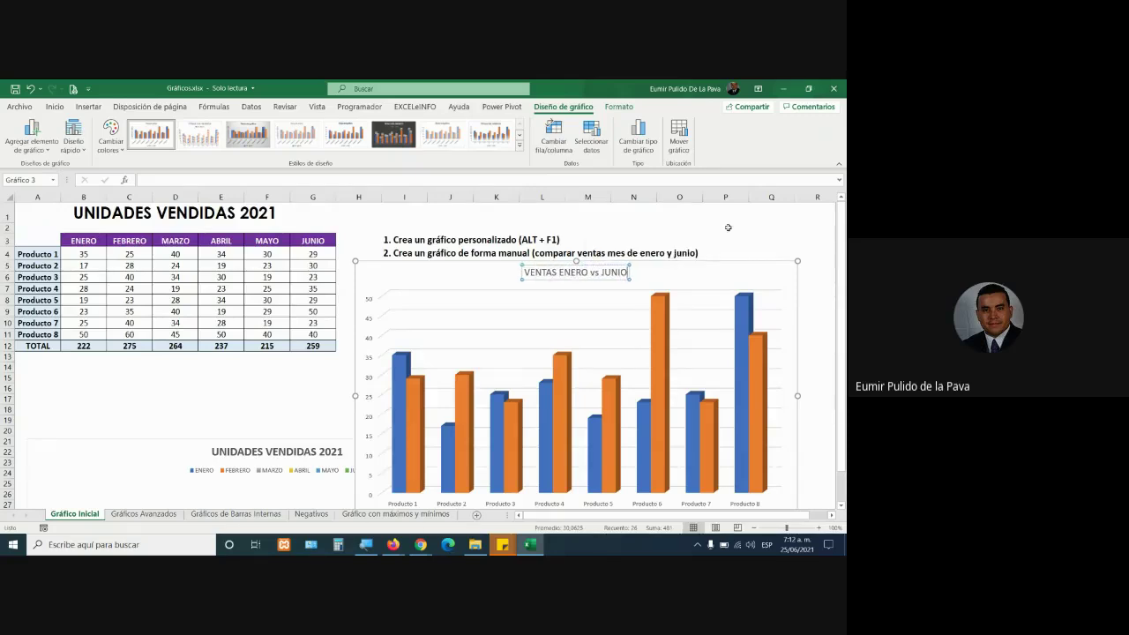
pyautogui.click(755, 237)
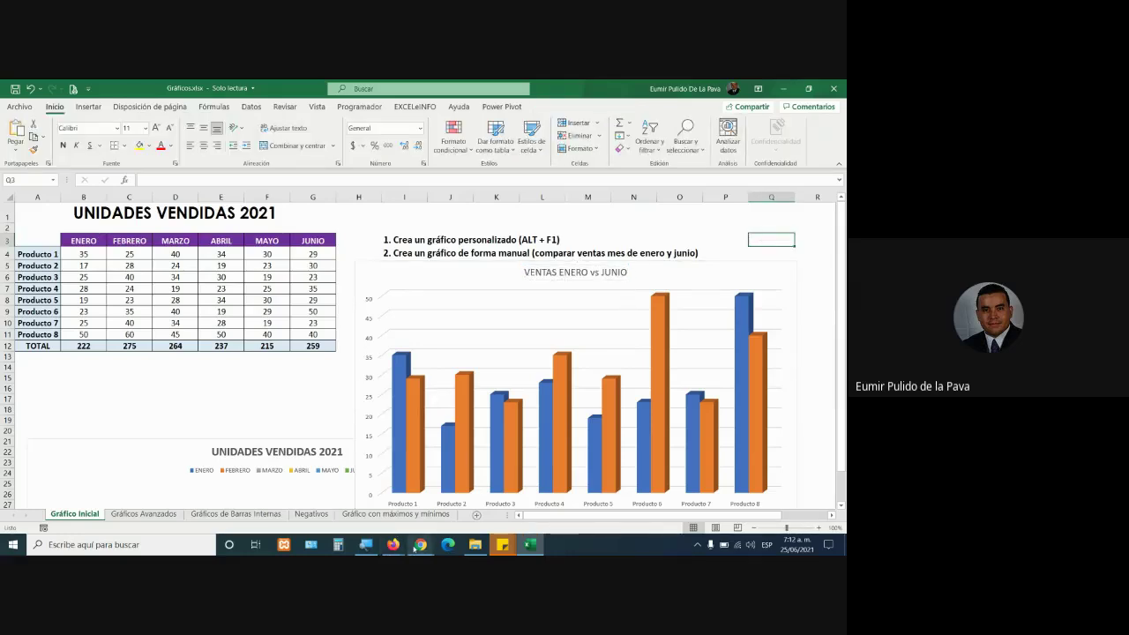
# Switch to the Google Meet call, admit the waiting participant and return to the Excel workbook.
pyautogui.moveTo(421, 544)
pyautogui.click(369, 492)
pyautogui.click(540, 216)
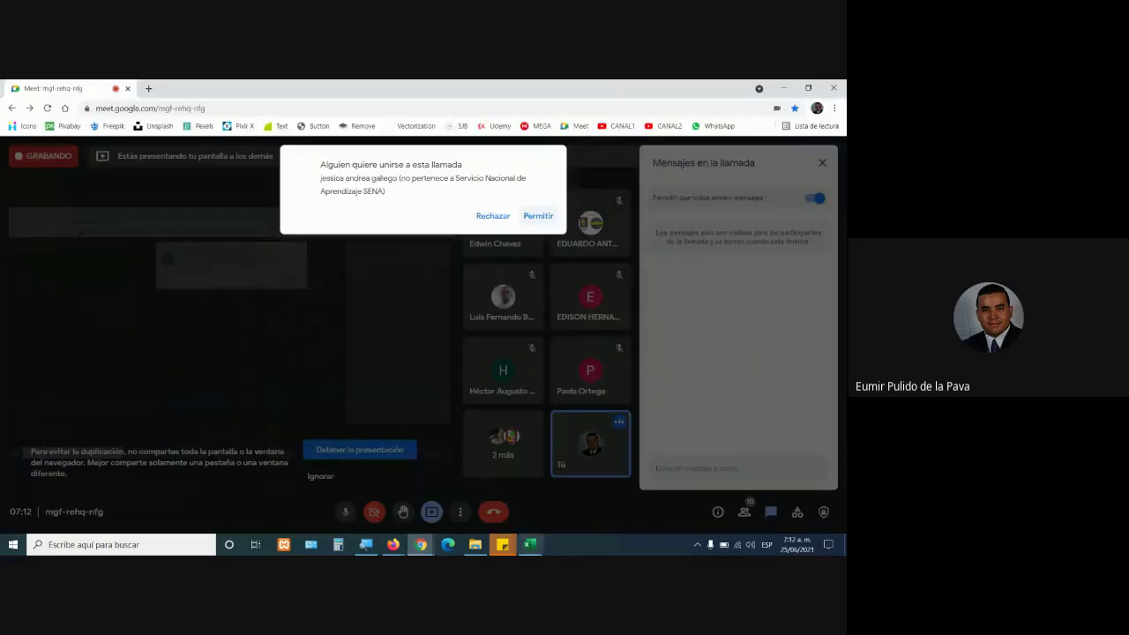
pyautogui.click(539, 216)
pyautogui.click(530, 544)
# Apply the dark-background chart style with boxed data labels and an upper legend to the ENERO and JUNIO chart.
pyautogui.scroll(-2, 617, 308)
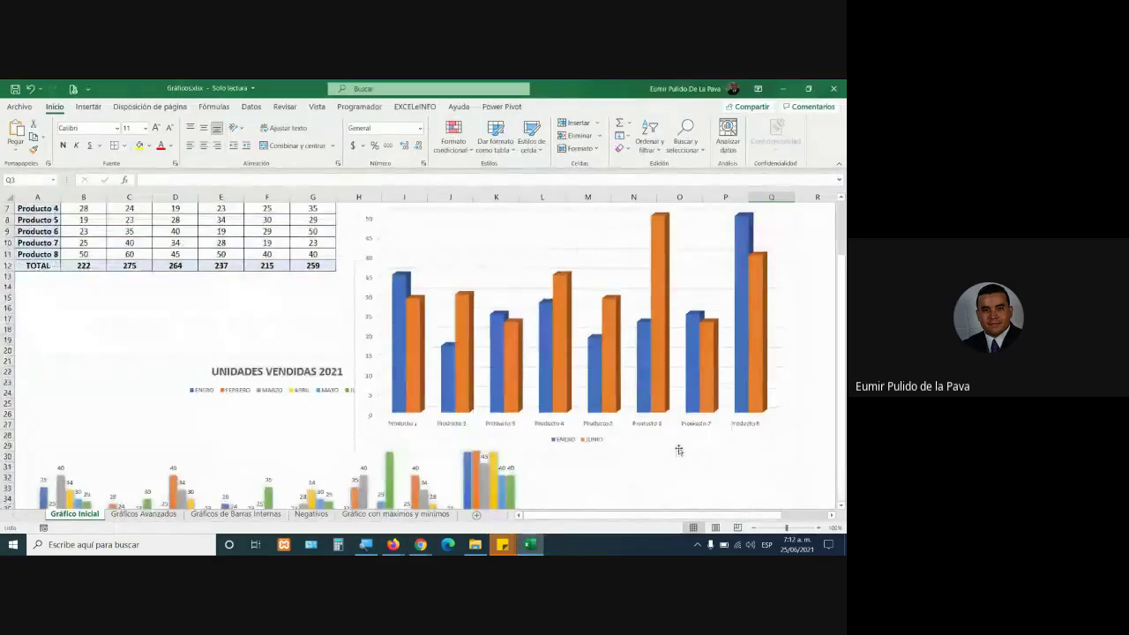
pyautogui.click(708, 307)
pyautogui.click(563, 106)
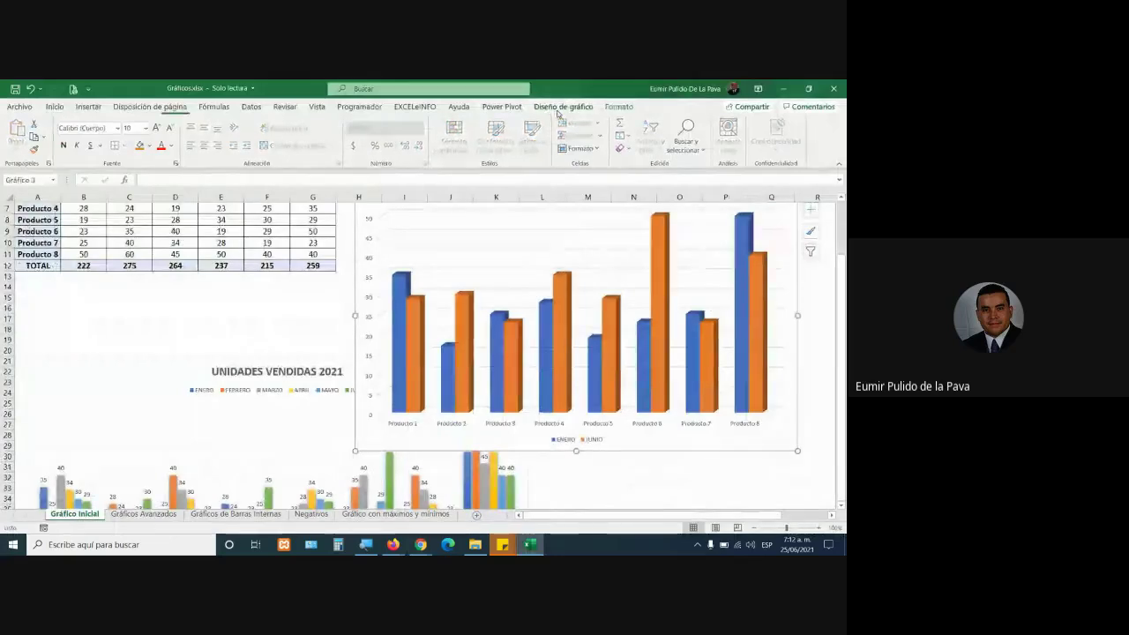
pyautogui.click(397, 141)
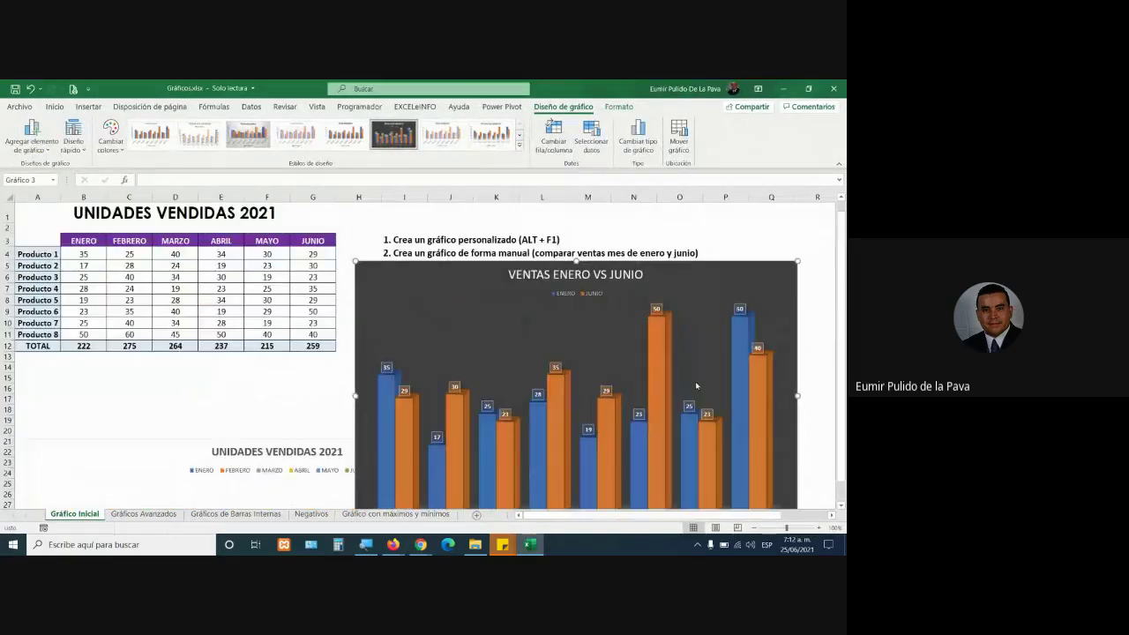
pyautogui.scroll(2, 694, 380)
pyautogui.scroll(-1, 695, 385)
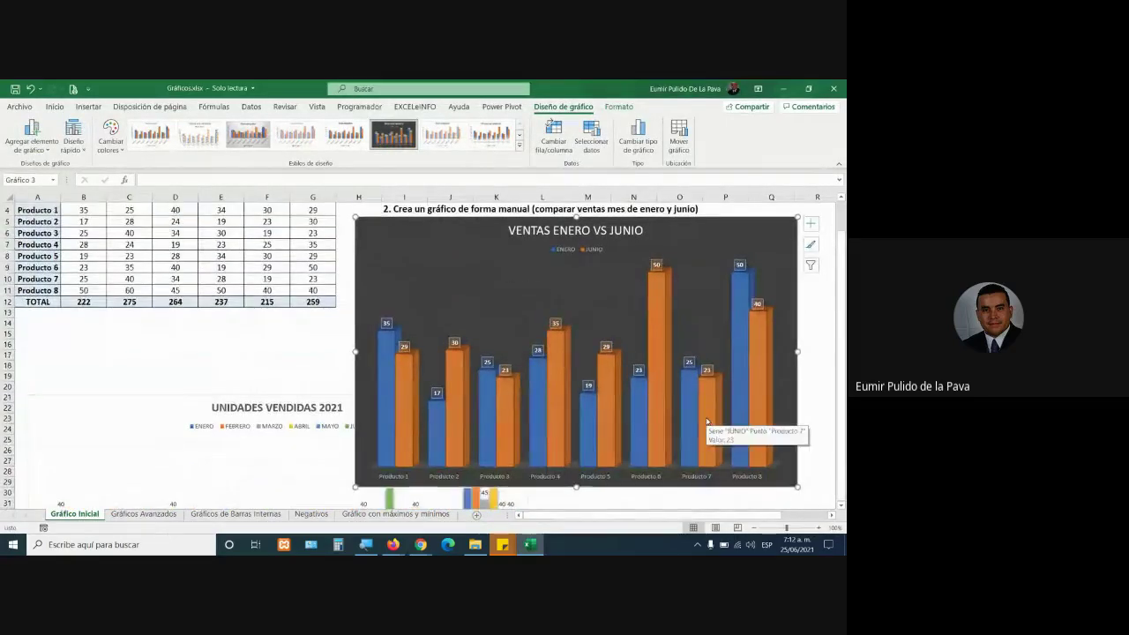
pyautogui.click(288, 335)
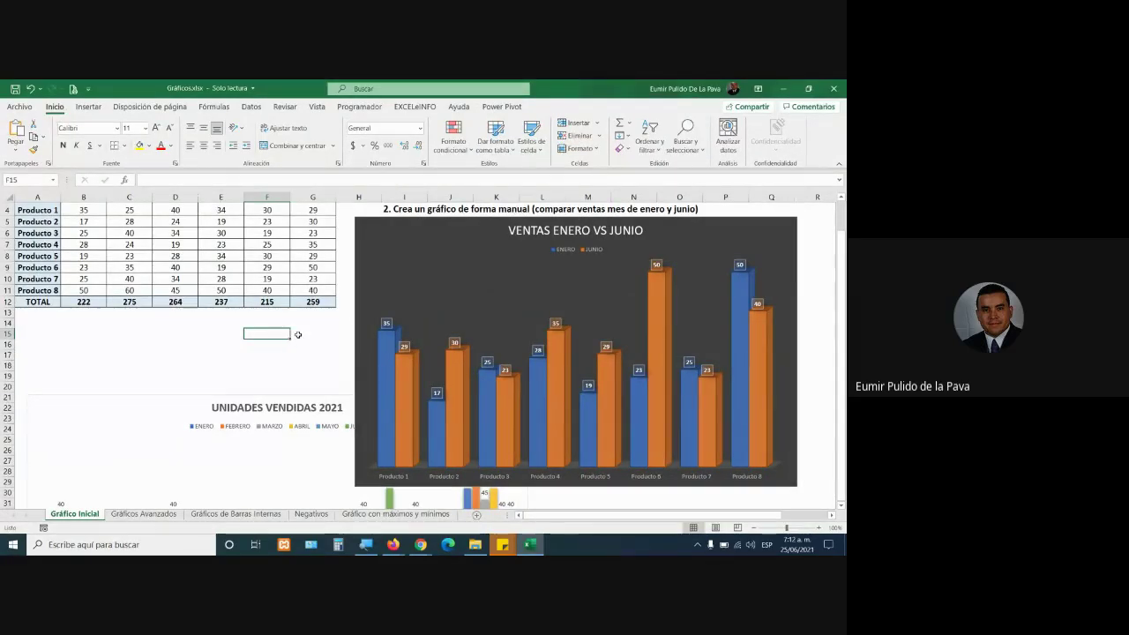
# Check the participants and messages in the Google Meet call, then return to the Excel workbook.
pyautogui.scroll(1, 295, 335)
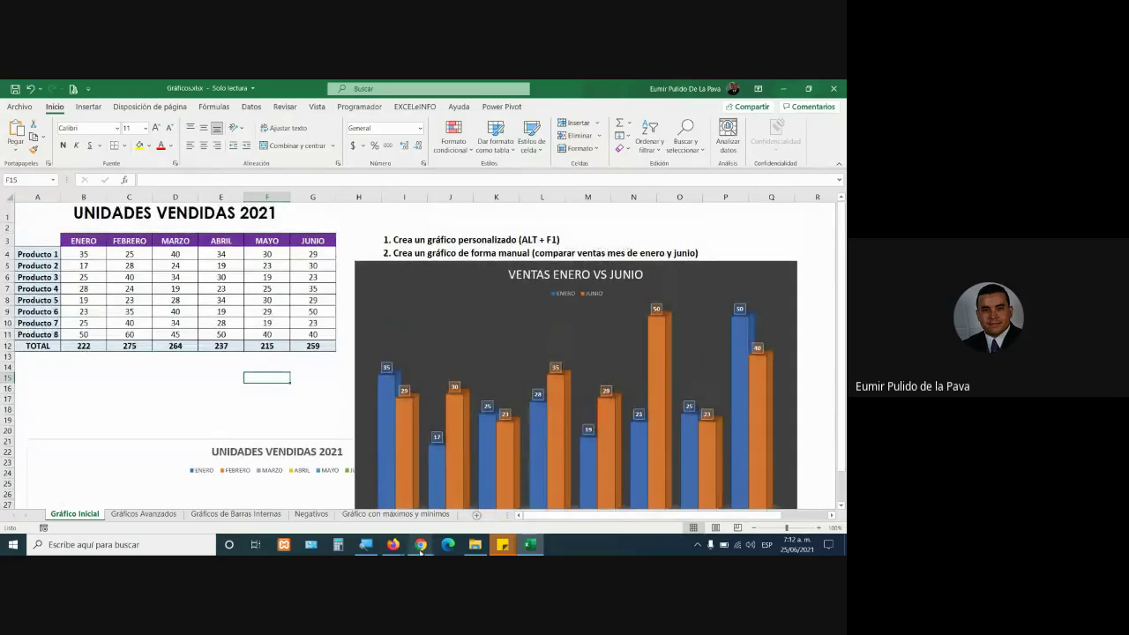
pyautogui.moveTo(411, 538)
pyautogui.click(411, 503)
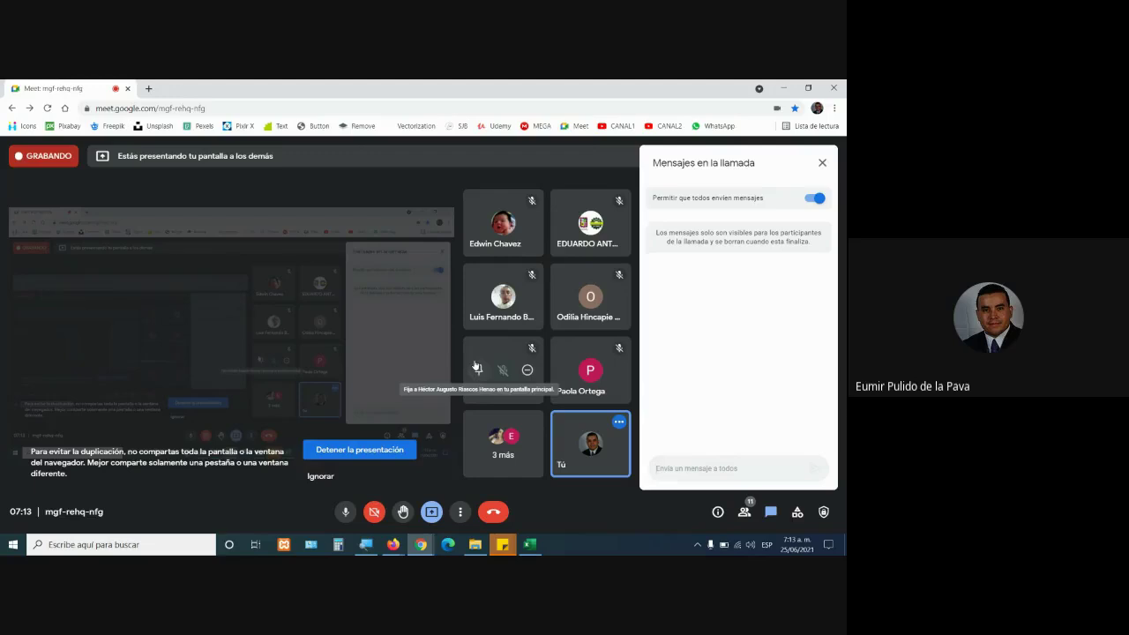
pyautogui.click(526, 544)
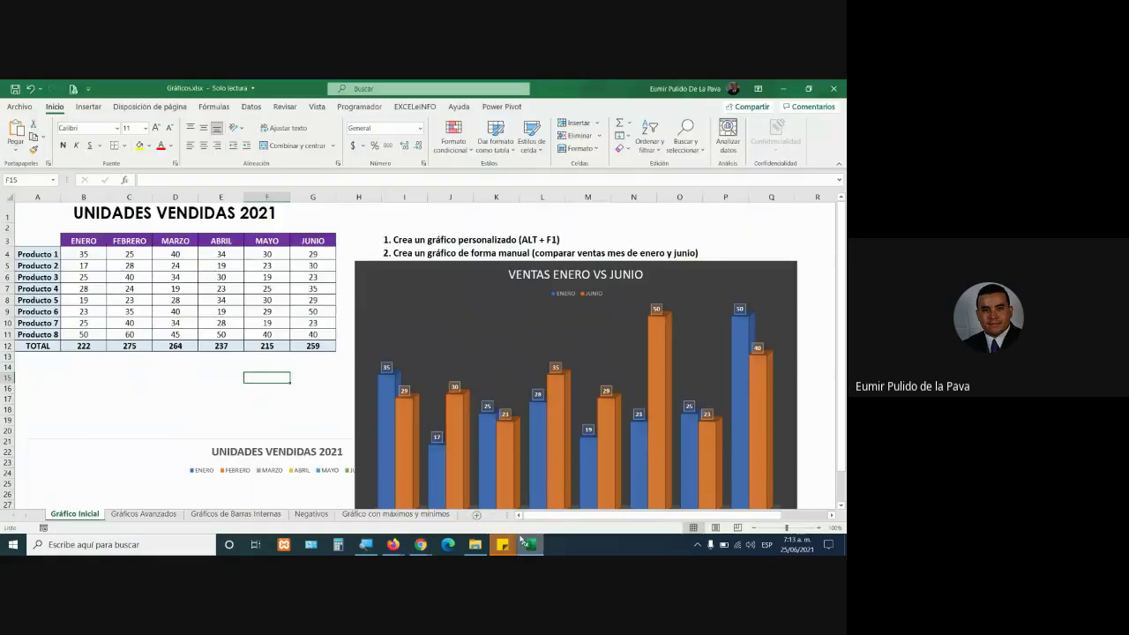
# Open the Gráficos Avanzados sheet and go through its two chart instructions in G3 and G4.
pyautogui.click(141, 513)
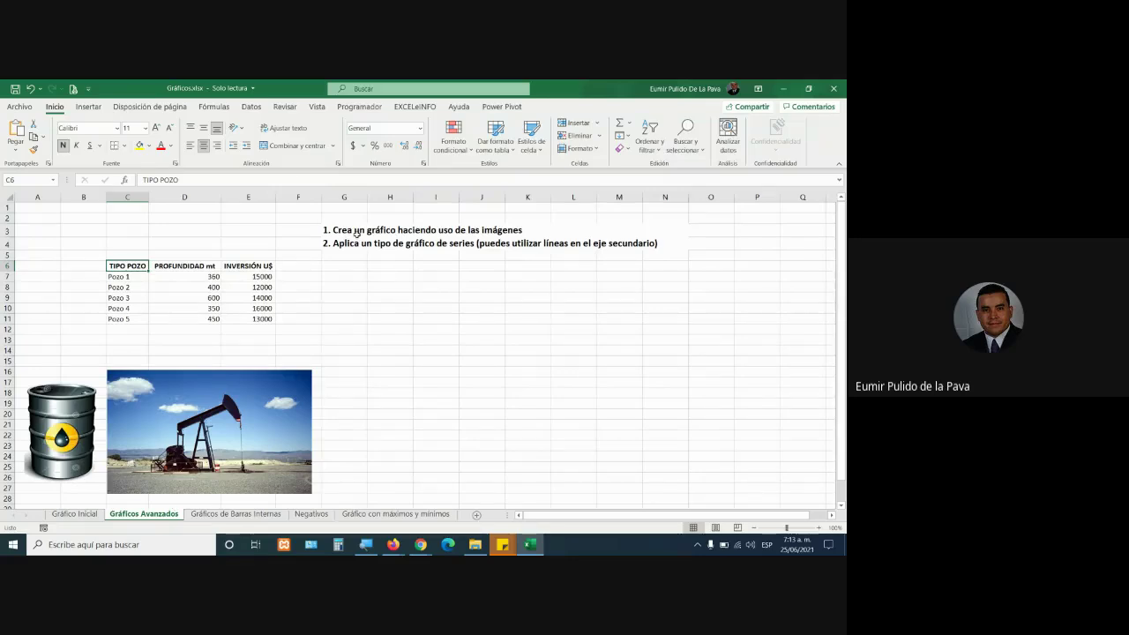
pyautogui.click(357, 232)
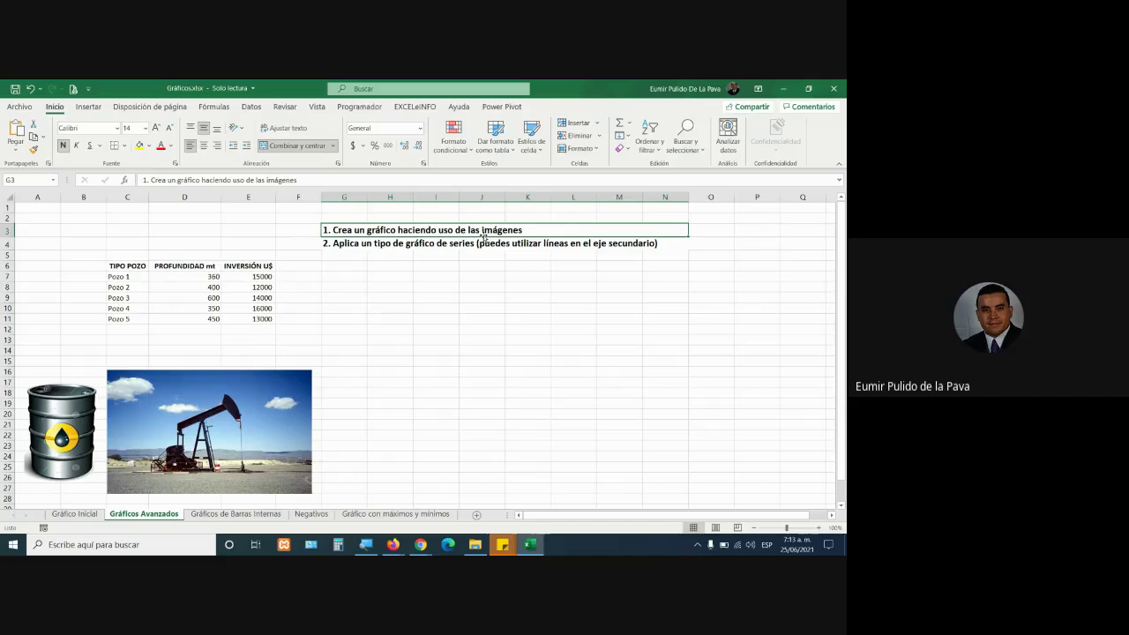
pyautogui.click(410, 245)
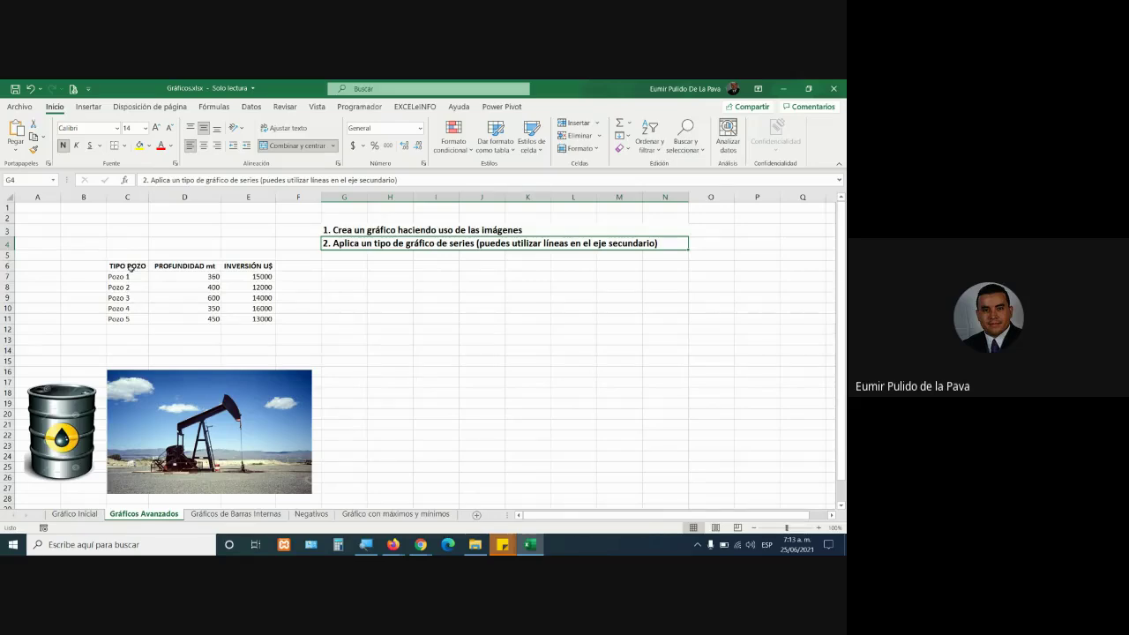
# Move the oil pump picture below the barrel picture, with its upper-left corner at about column A, row 27.
pyautogui.moveTo(171, 382); pyautogui.dragTo(88, 487)
pyautogui.scroll(-6, 146, 420)
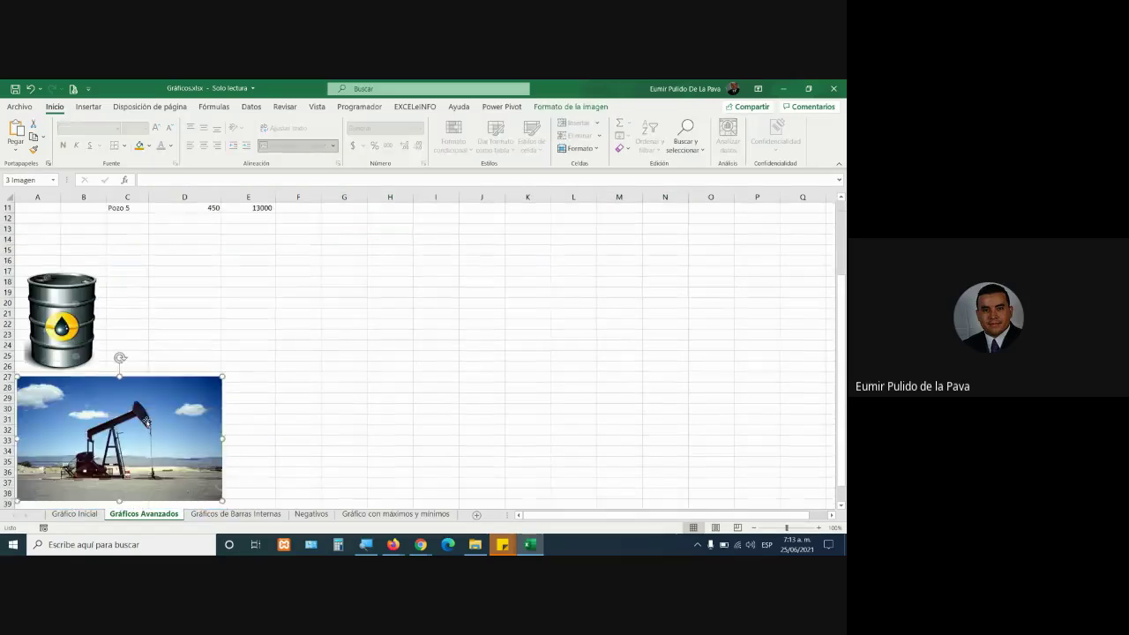
pyautogui.scroll(6, 146, 419)
# Insert the default column chart from C6:E11 under the instructions and enlarge it to about column P, row 28.
pyautogui.moveTo(124, 265); pyautogui.dragTo(256, 319)
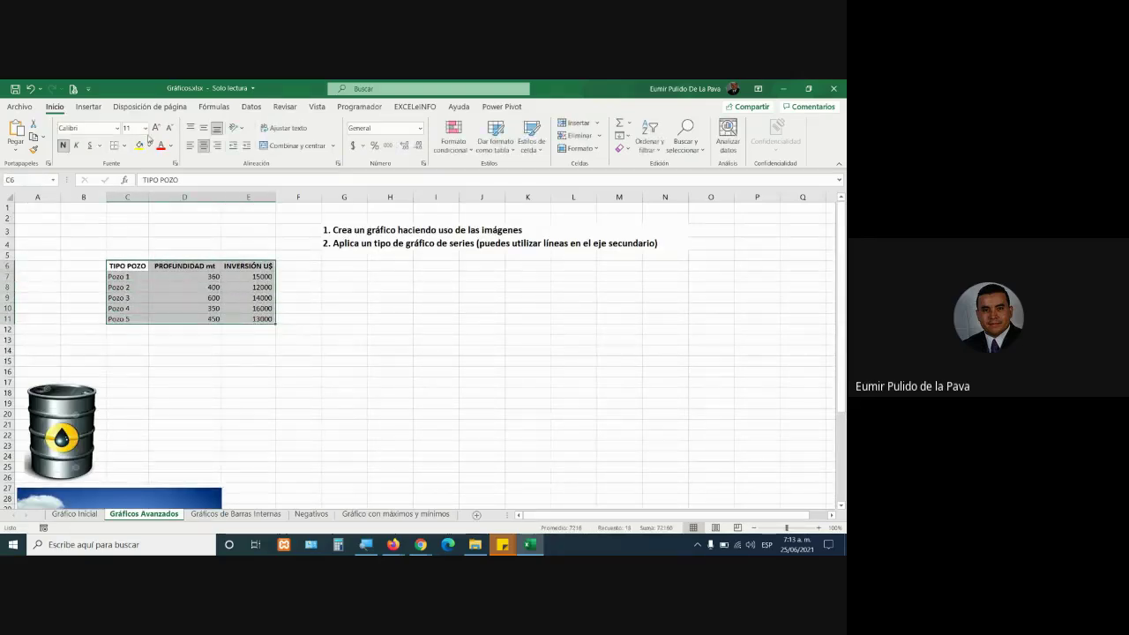
pyautogui.hotkey('alt', 'F1')
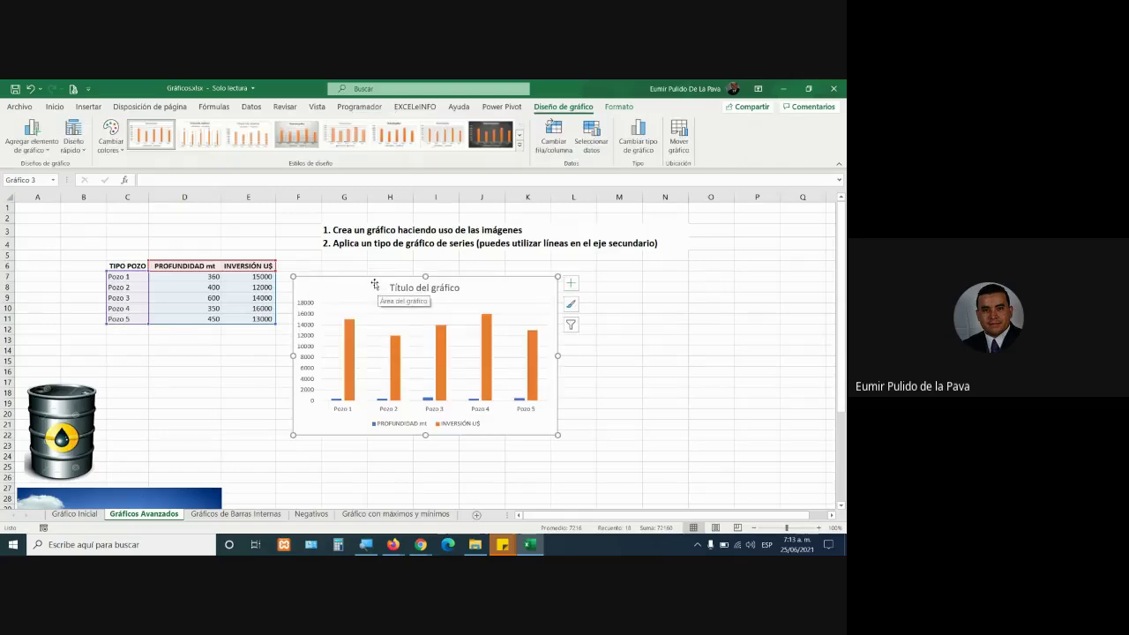
pyautogui.moveTo(374, 284); pyautogui.dragTo(374, 267)
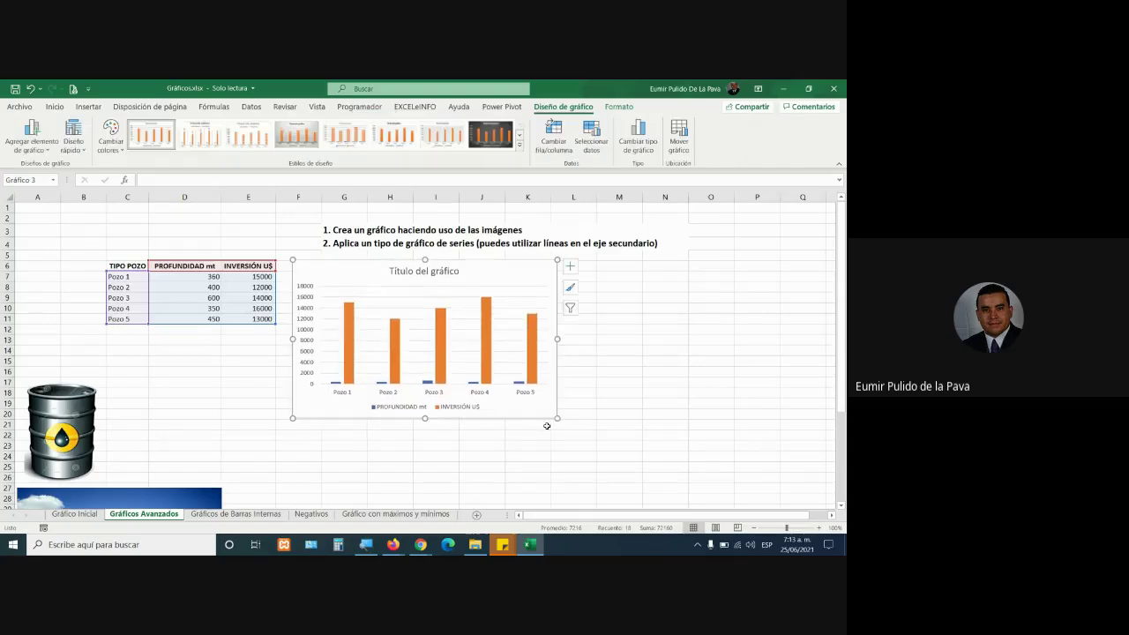
pyautogui.moveTo(555, 419); pyautogui.dragTo(761, 504)
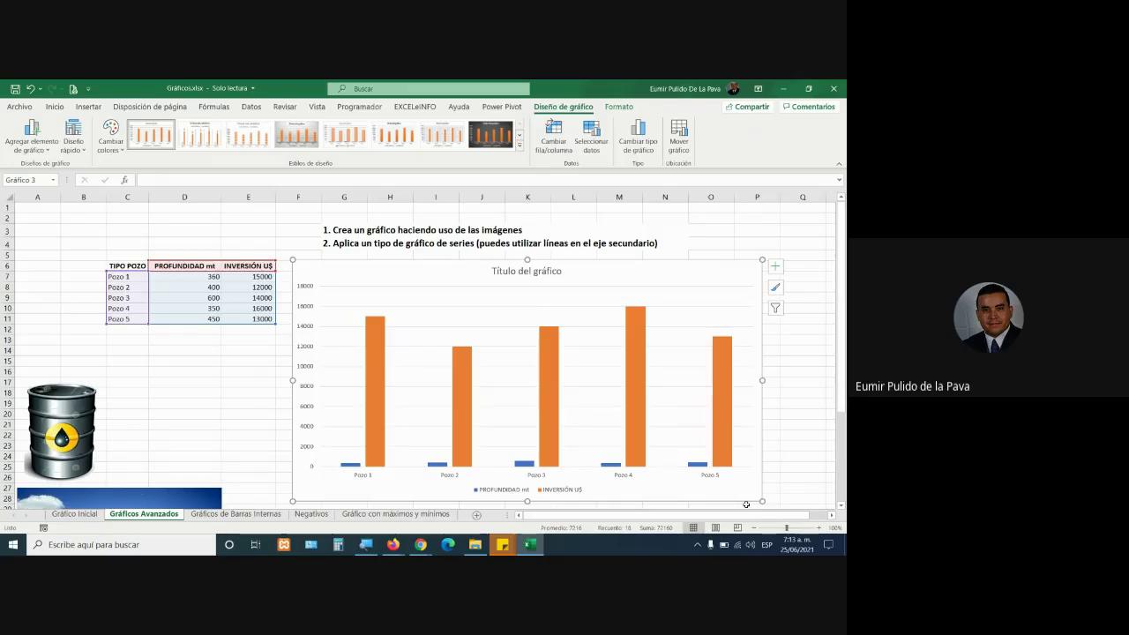
pyautogui.click(211, 419)
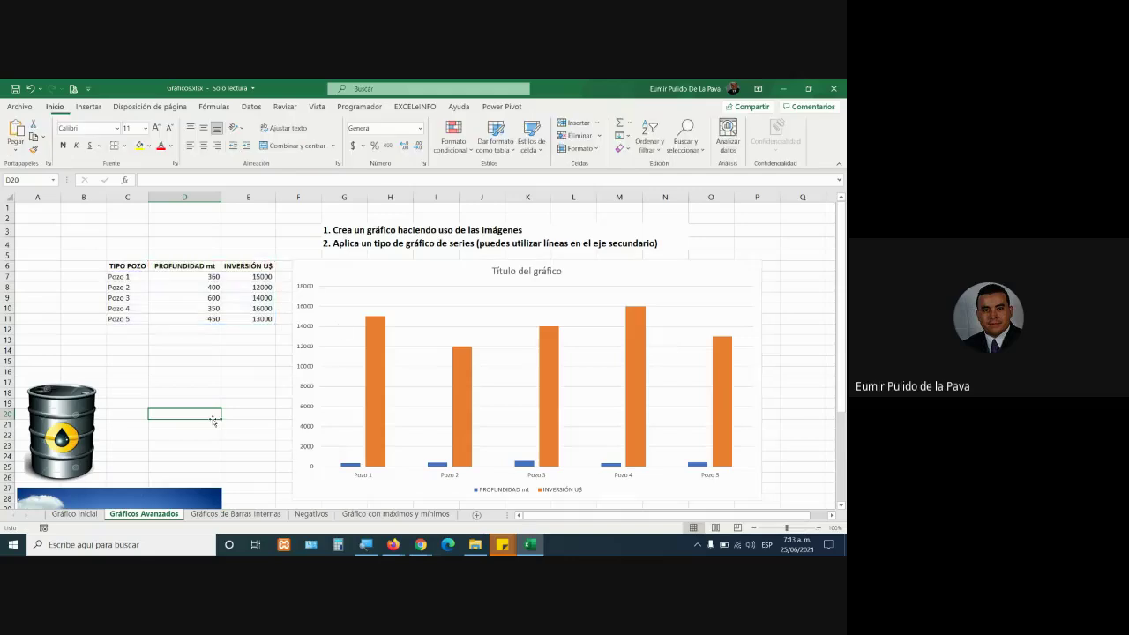
# Compare the PROFUNDIDAD mt and INVERSIÓN U$ columns of the well table with their bars in the chart.
pyautogui.click(363, 263)
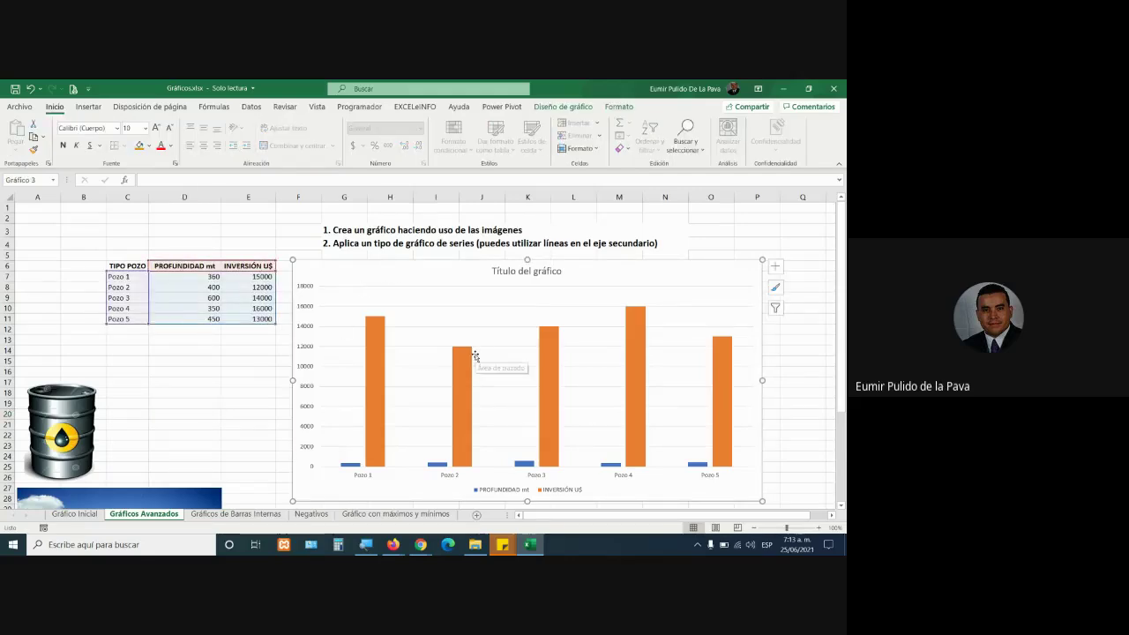
pyautogui.moveTo(184, 266); pyautogui.dragTo(185, 324)
pyautogui.moveTo(256, 268); pyautogui.dragTo(258, 319)
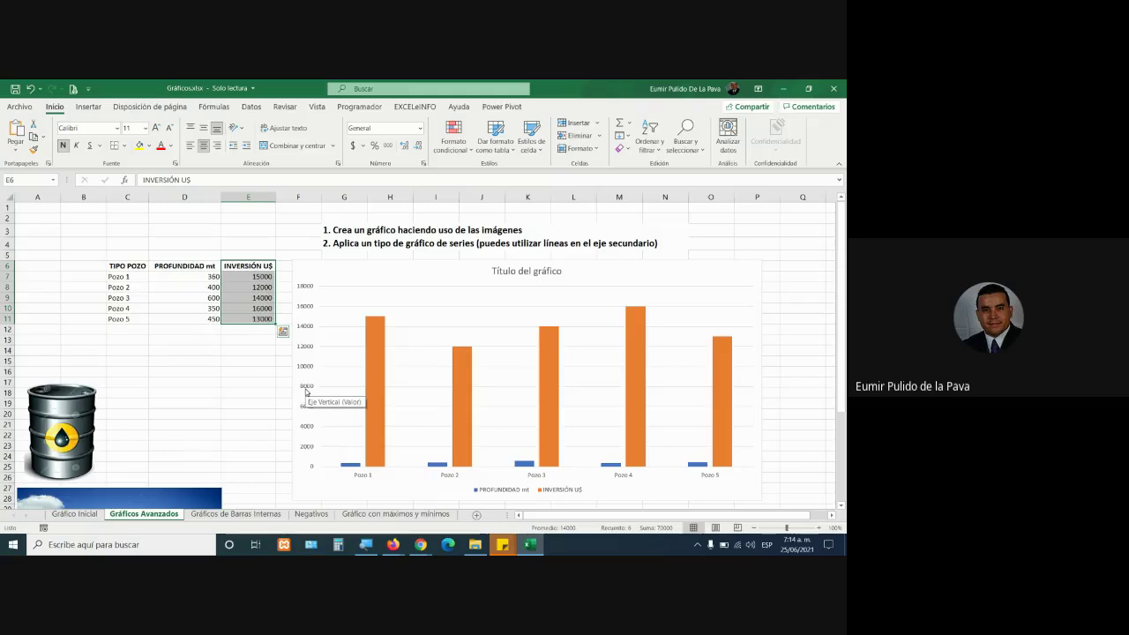
pyautogui.moveTo(186, 276); pyautogui.dragTo(185, 319)
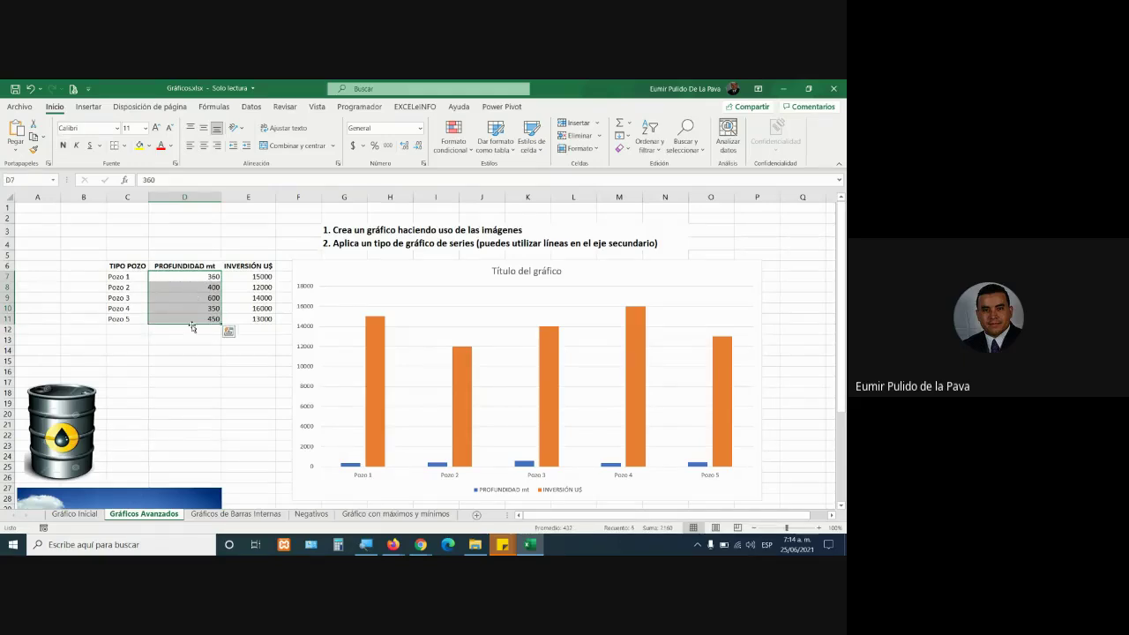
pyautogui.moveTo(255, 276); pyautogui.dragTo(255, 318)
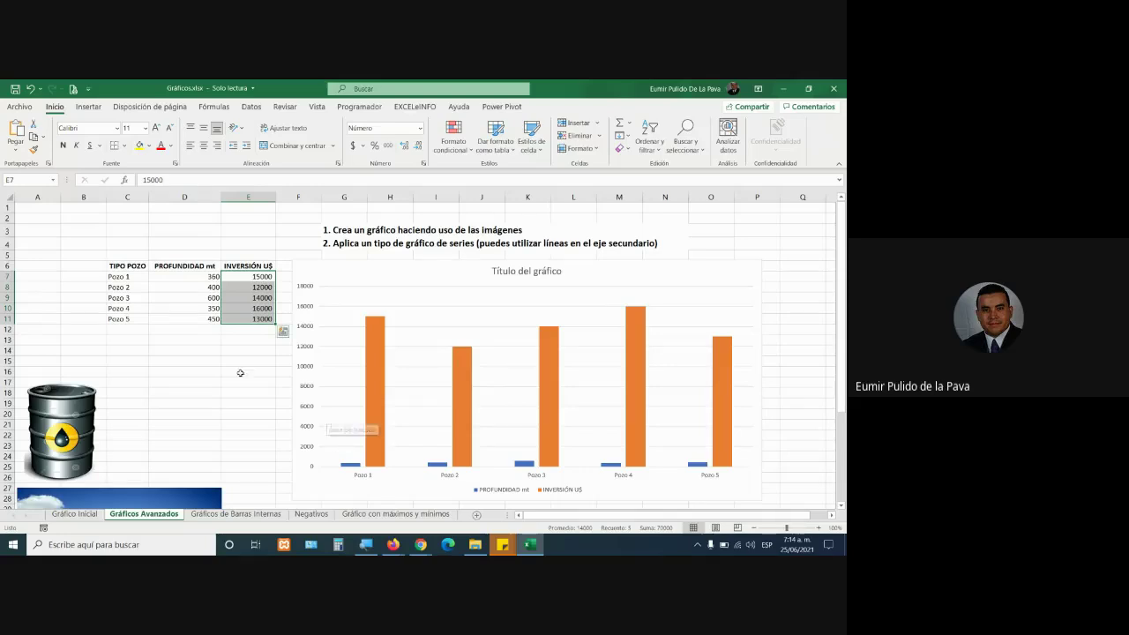
pyautogui.moveTo(195, 277); pyautogui.dragTo(251, 277)
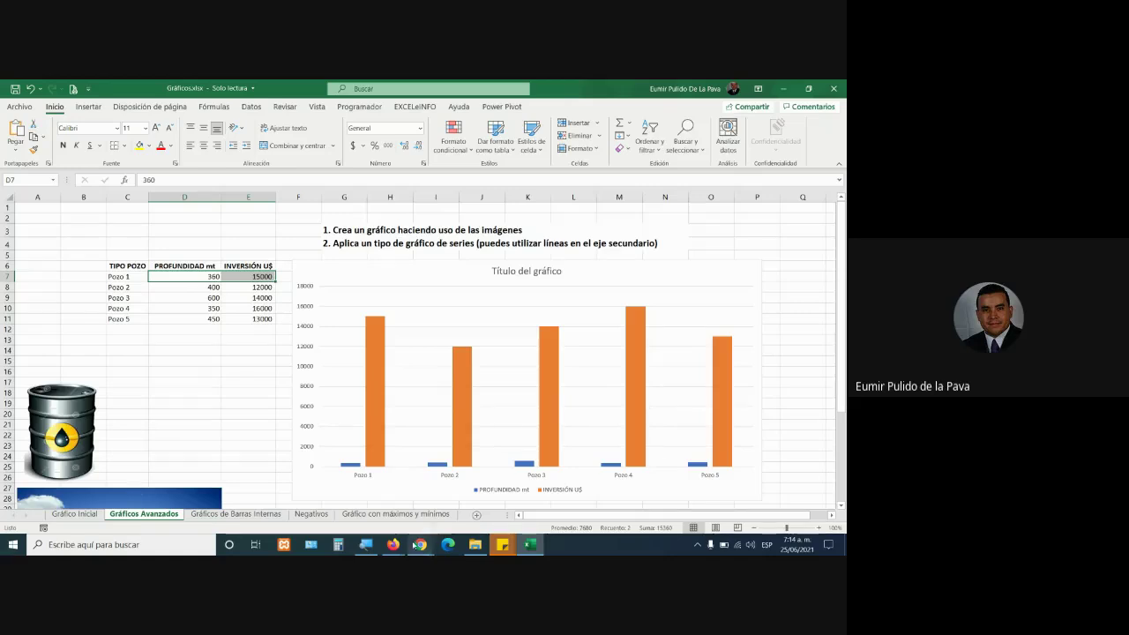
# Switch to the Google Meet call, admit all waiting participants and go back to the Gráficos Avanzados sheet.
pyautogui.moveTo(420, 544)
pyautogui.click(362, 493)
pyautogui.click(535, 210)
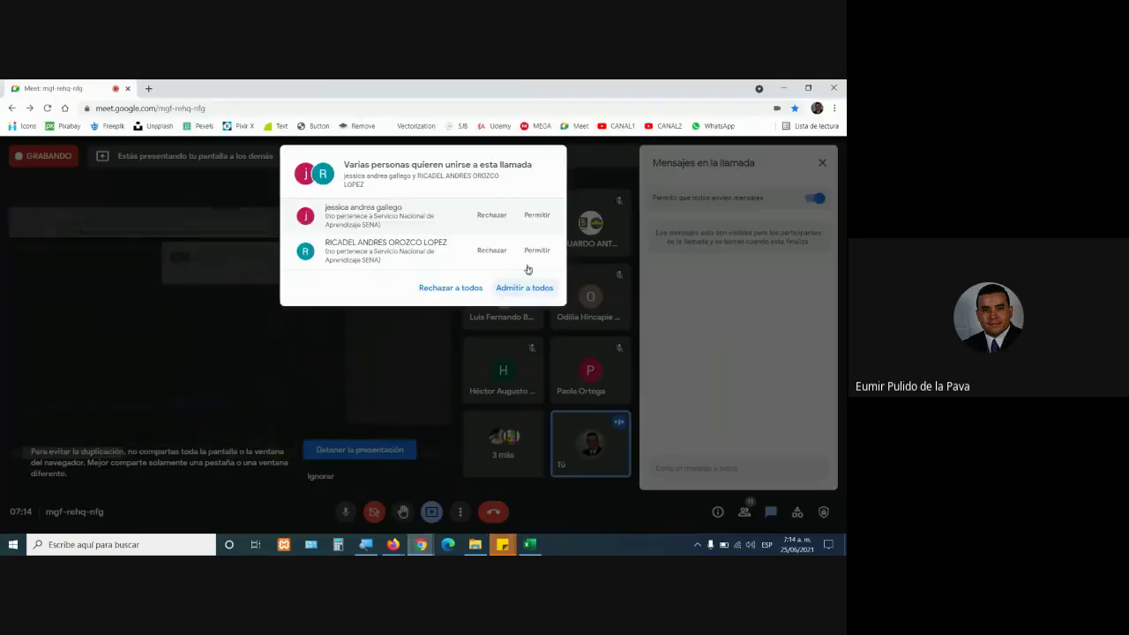
pyautogui.click(519, 288)
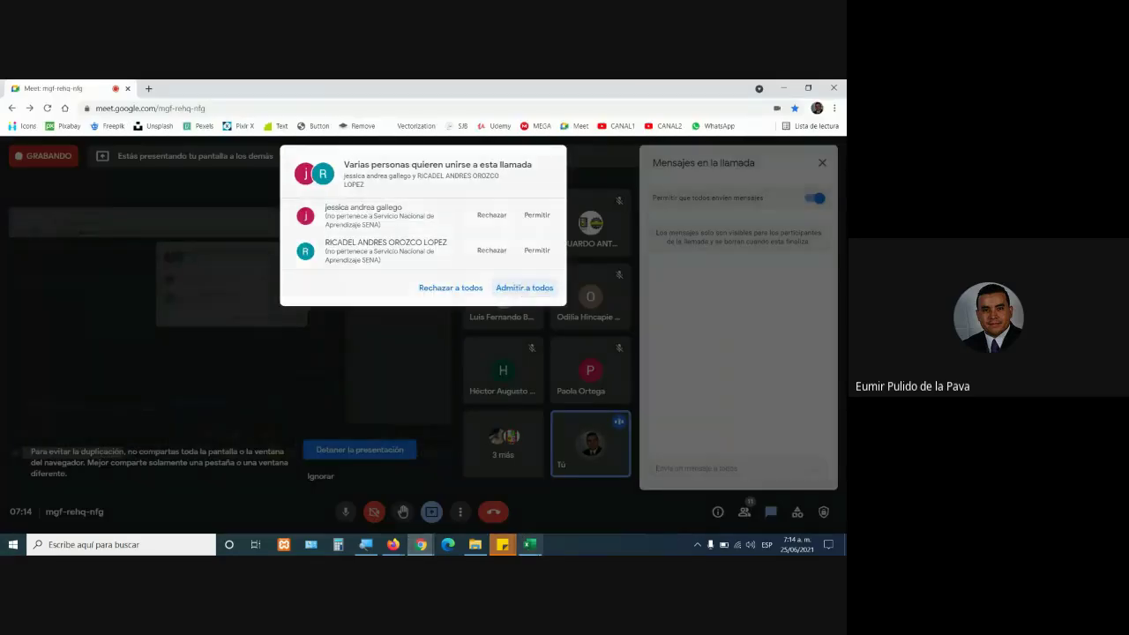
pyautogui.click(529, 544)
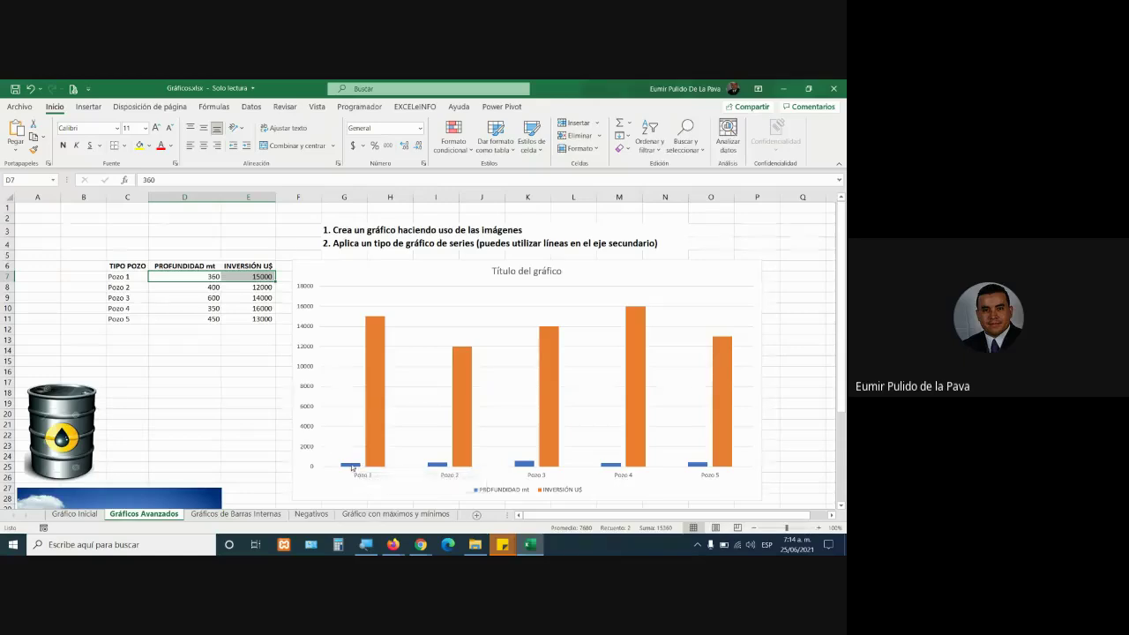
# Compare the range of the Producto 1–8 sales figures on Gráfico Inicial with the depth and investment figures on Gráficos Avanzados.
pyautogui.moveTo(352, 468)
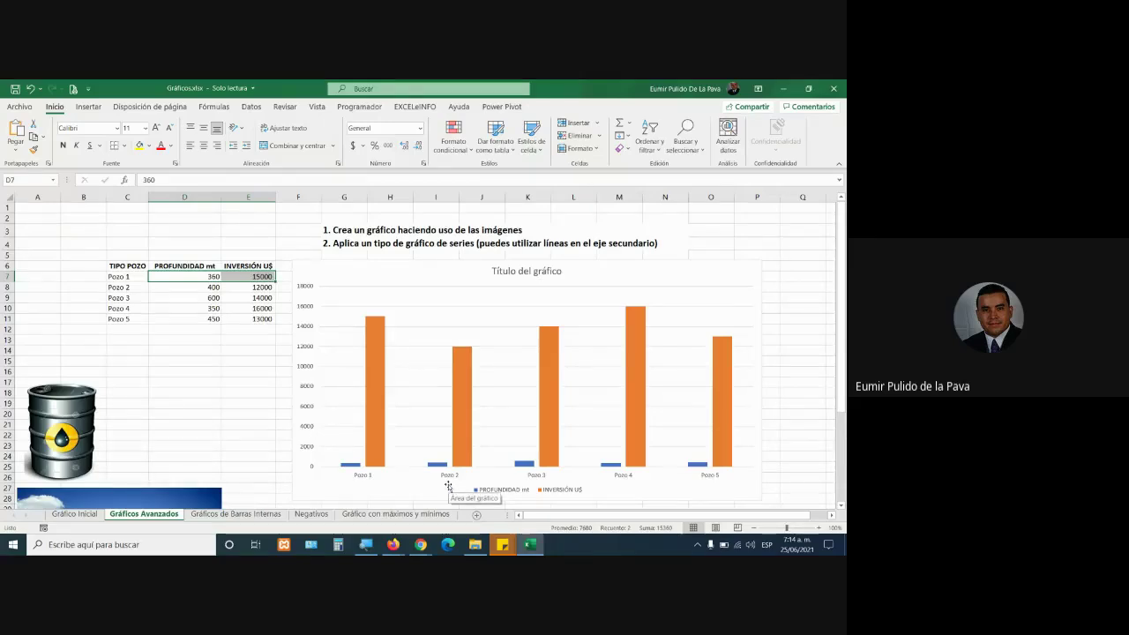
pyautogui.click(386, 263)
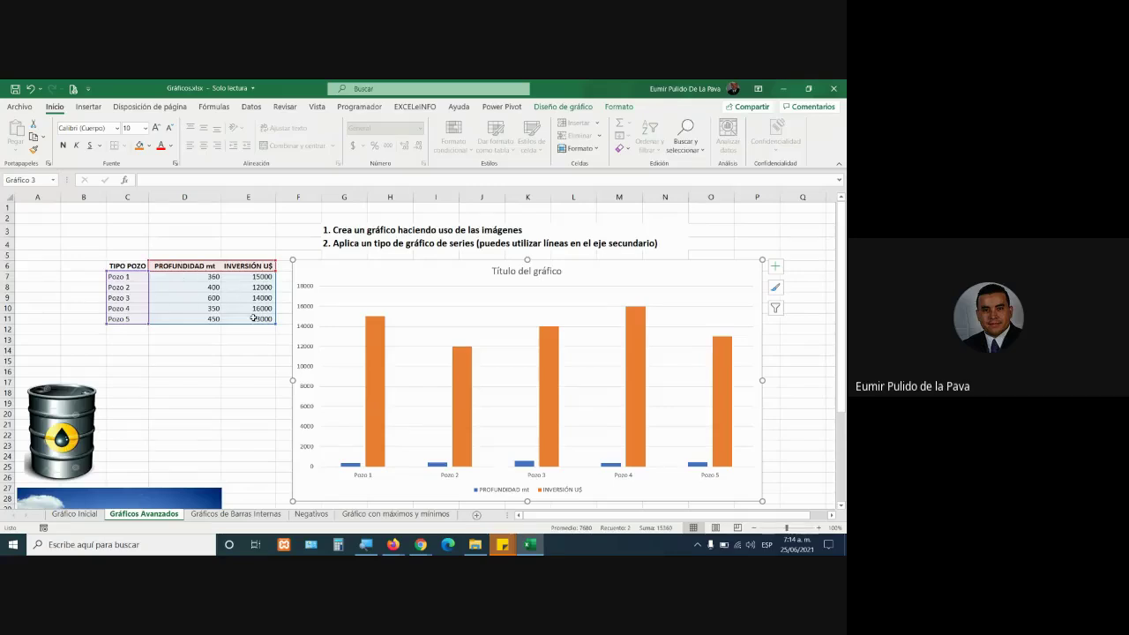
pyautogui.click(75, 514)
pyautogui.moveTo(80, 250); pyautogui.dragTo(314, 339)
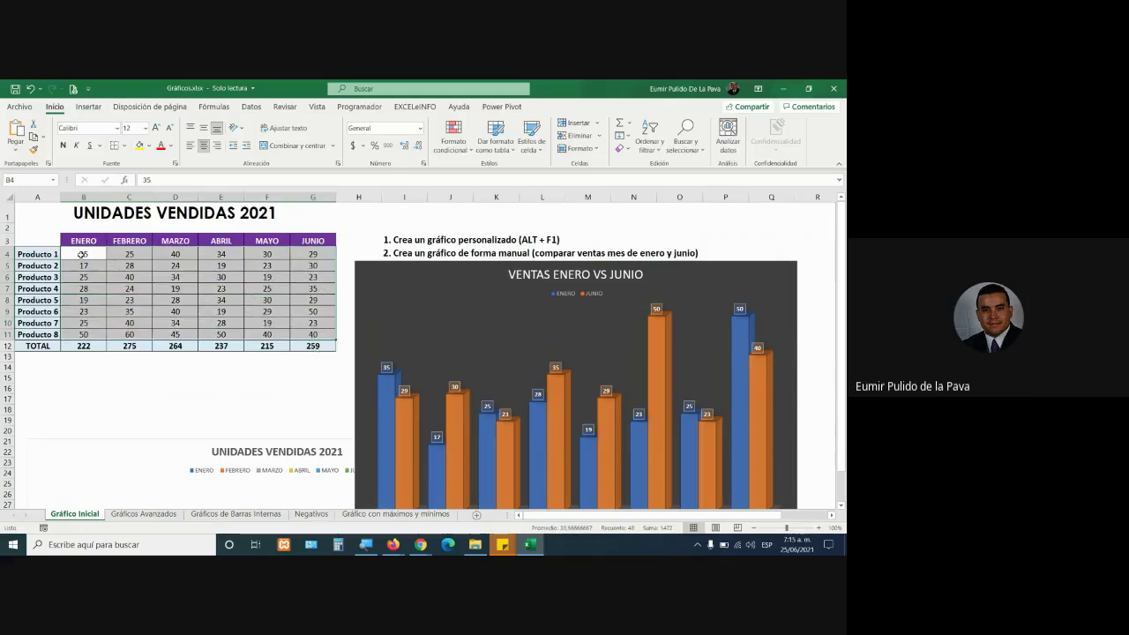
pyautogui.moveTo(81, 254); pyautogui.dragTo(313, 334)
pyautogui.click(130, 516)
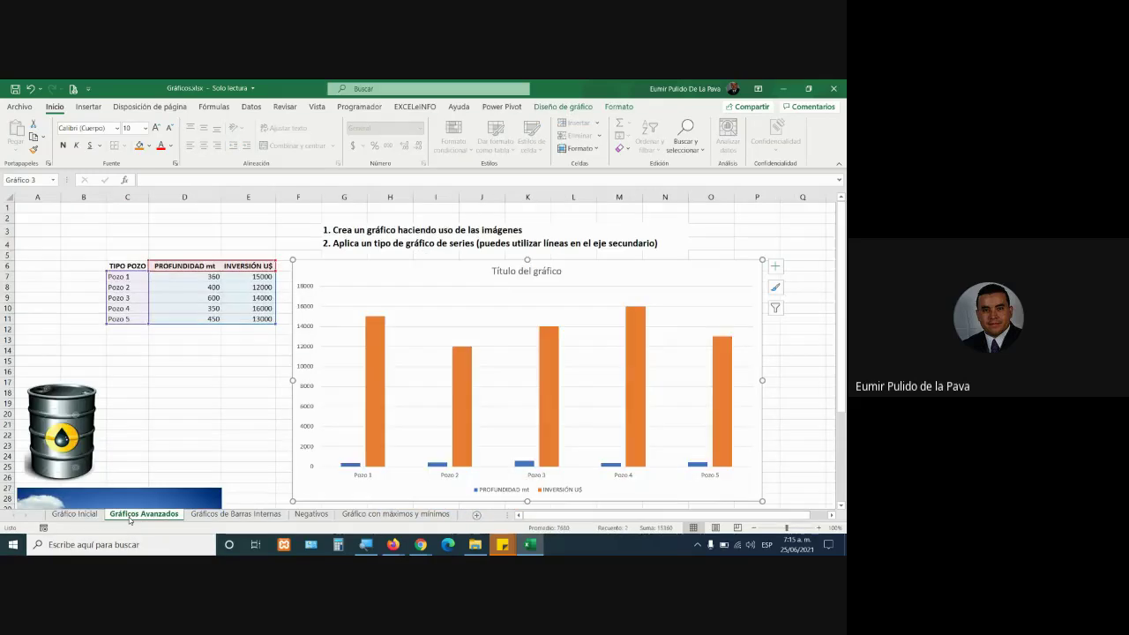
pyautogui.moveTo(209, 280); pyautogui.dragTo(201, 320)
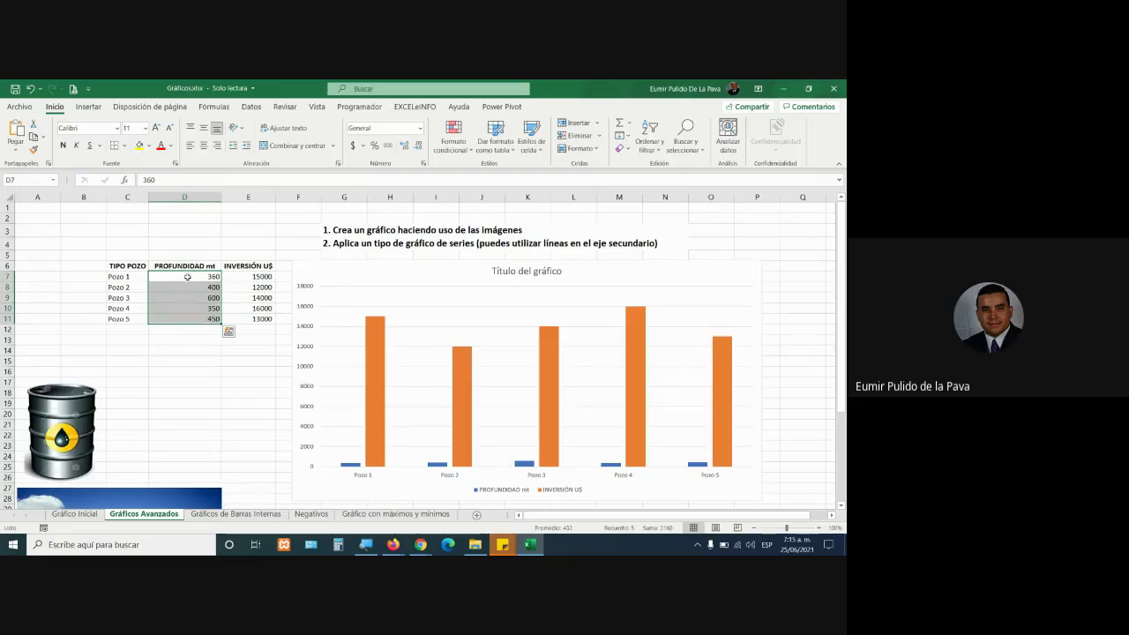
pyautogui.click(253, 276)
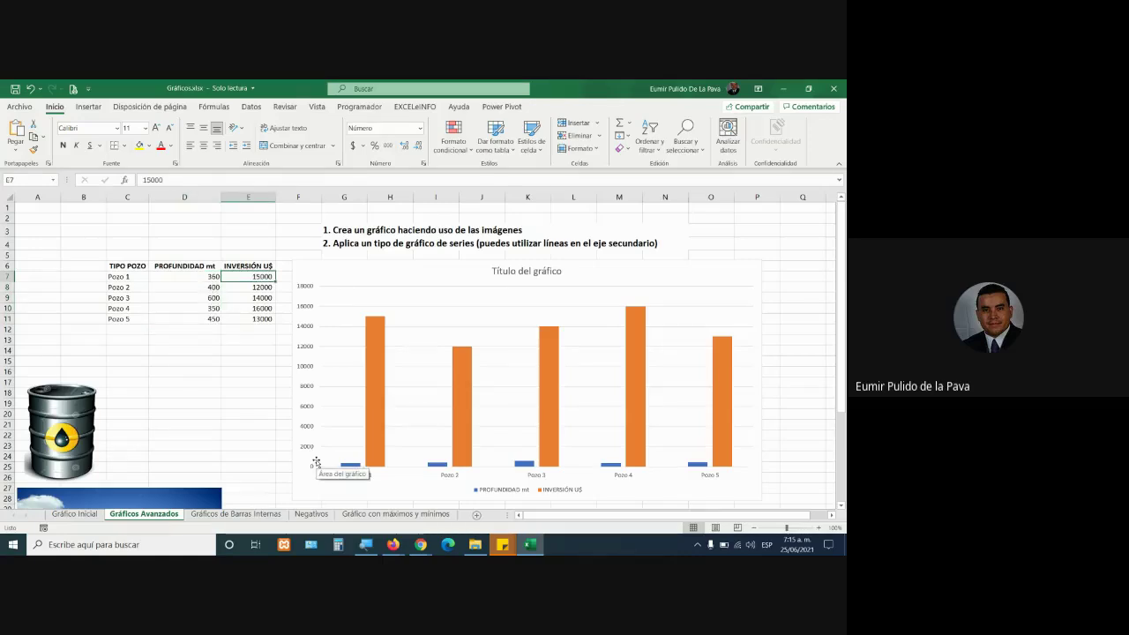
pyautogui.click(425, 262)
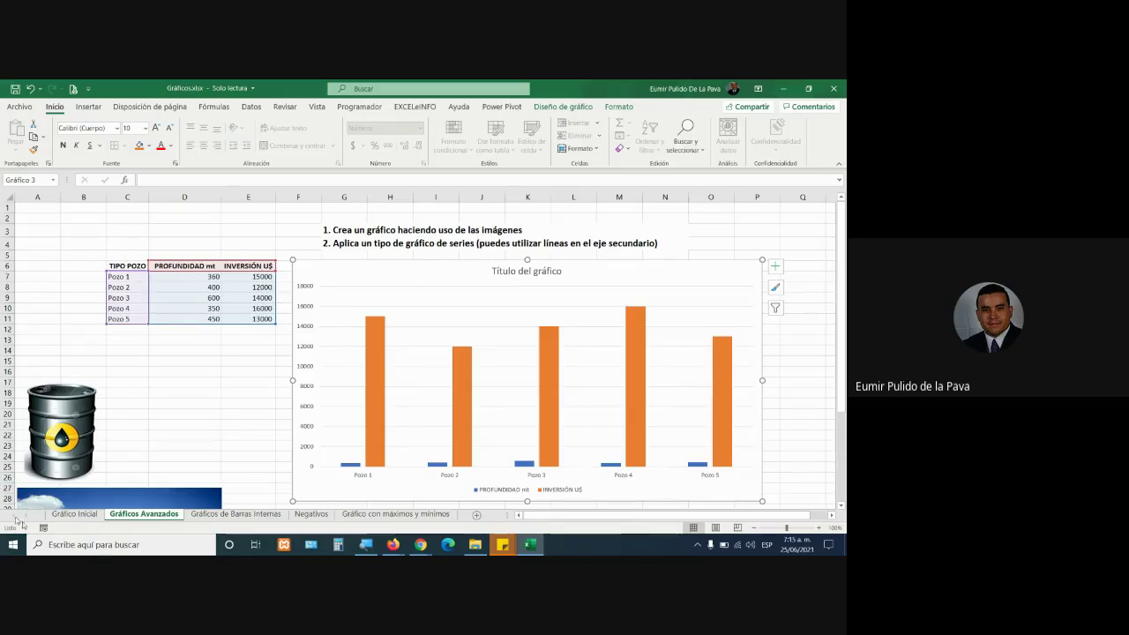
# Move the VENTAS ENERO VS JUNIO chart on Gráfico Inicial up to about H1 and return to the Gráficos Avanzados sheet.
pyautogui.click(74, 513)
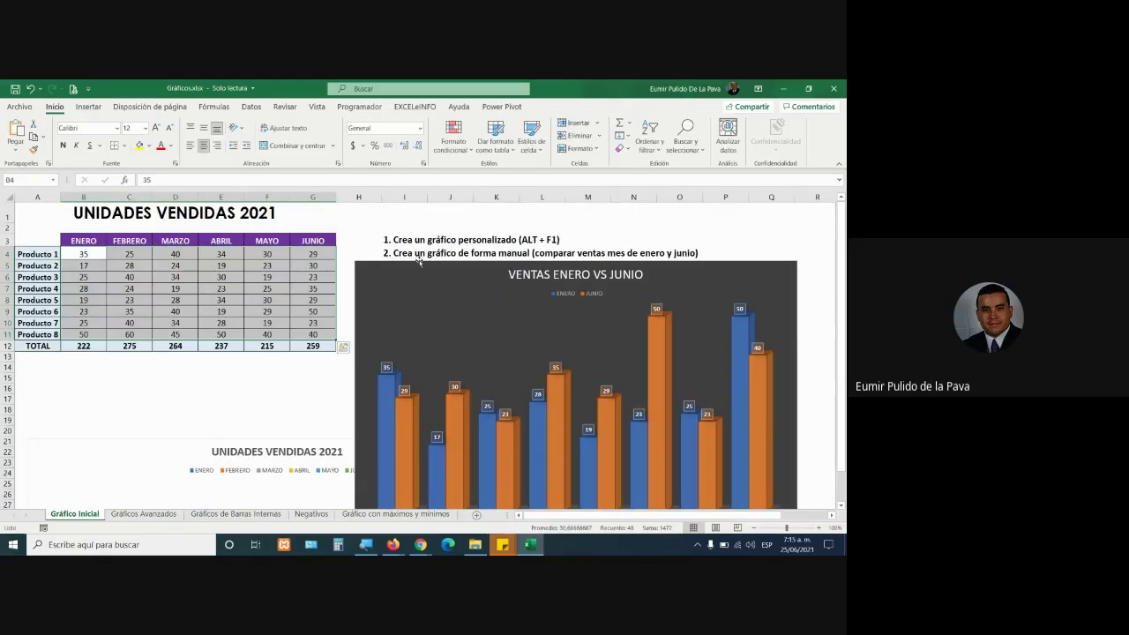
pyautogui.moveTo(419, 261); pyautogui.dragTo(415, 213)
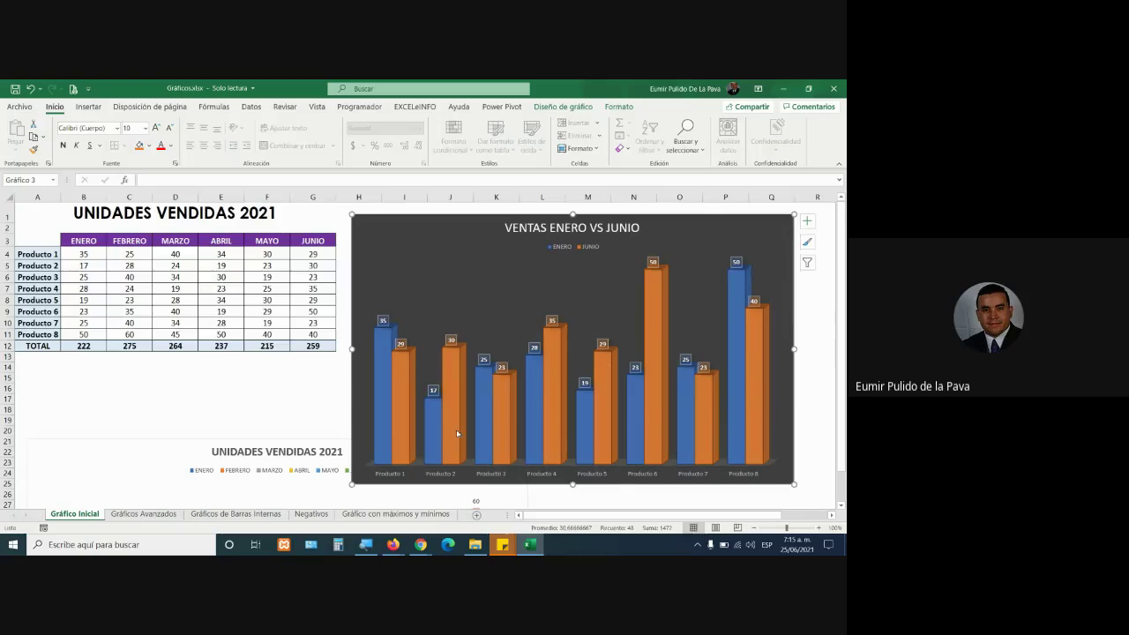
pyautogui.moveTo(754, 428)
pyautogui.click(143, 513)
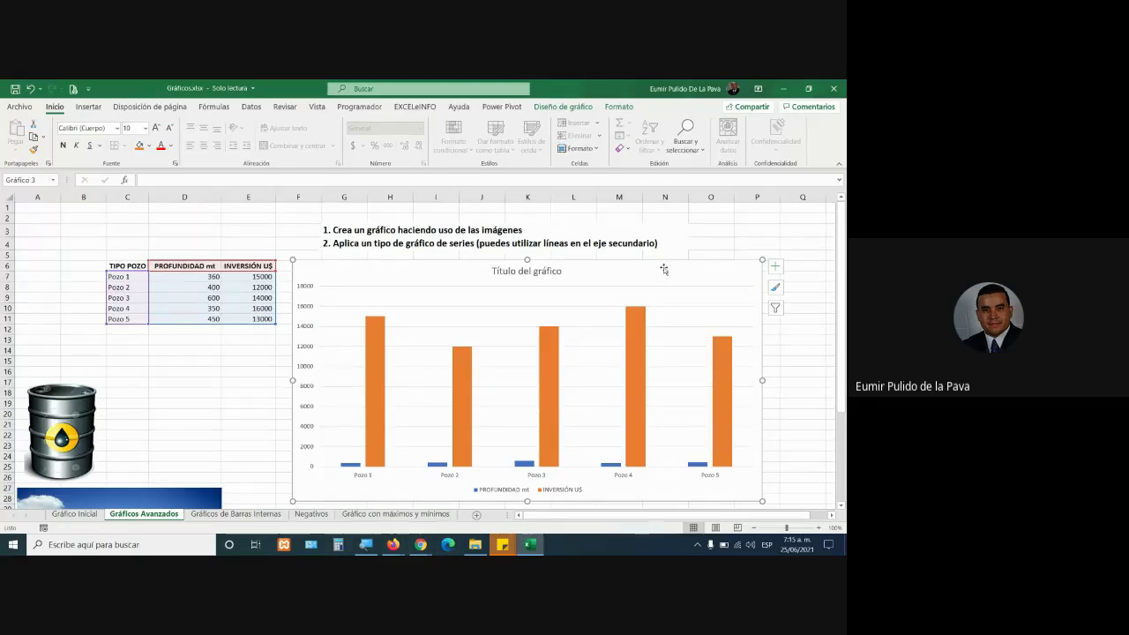
# Replace the wells chart's placeholder title with "INVERSION U$ - POZOS".
pyautogui.click(544, 271)
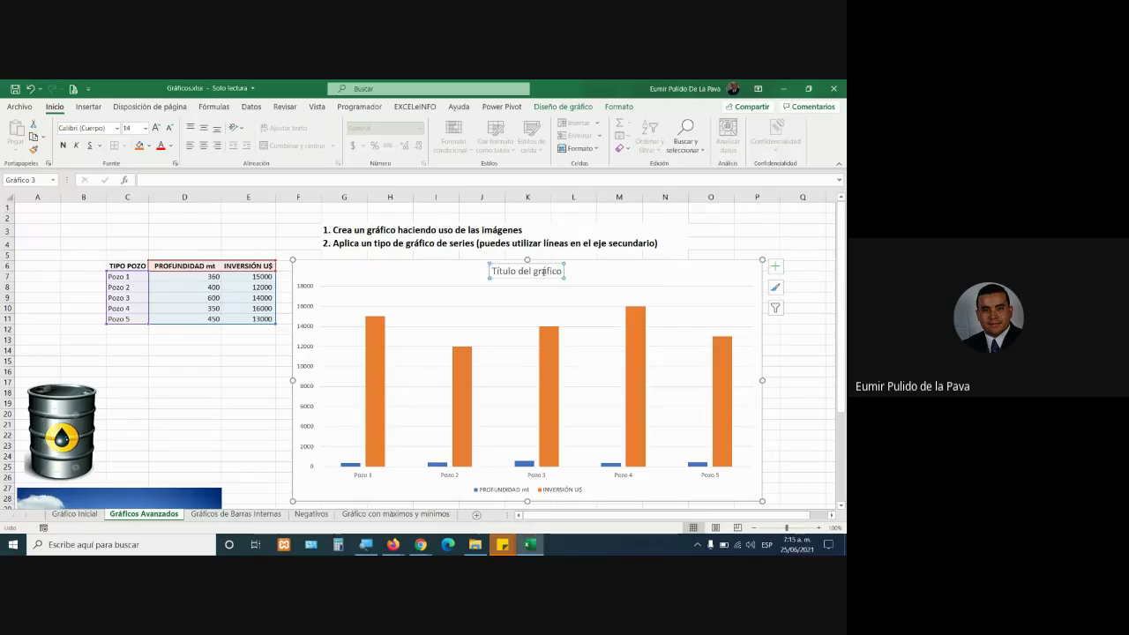
pyautogui.tripleClick(544, 274)
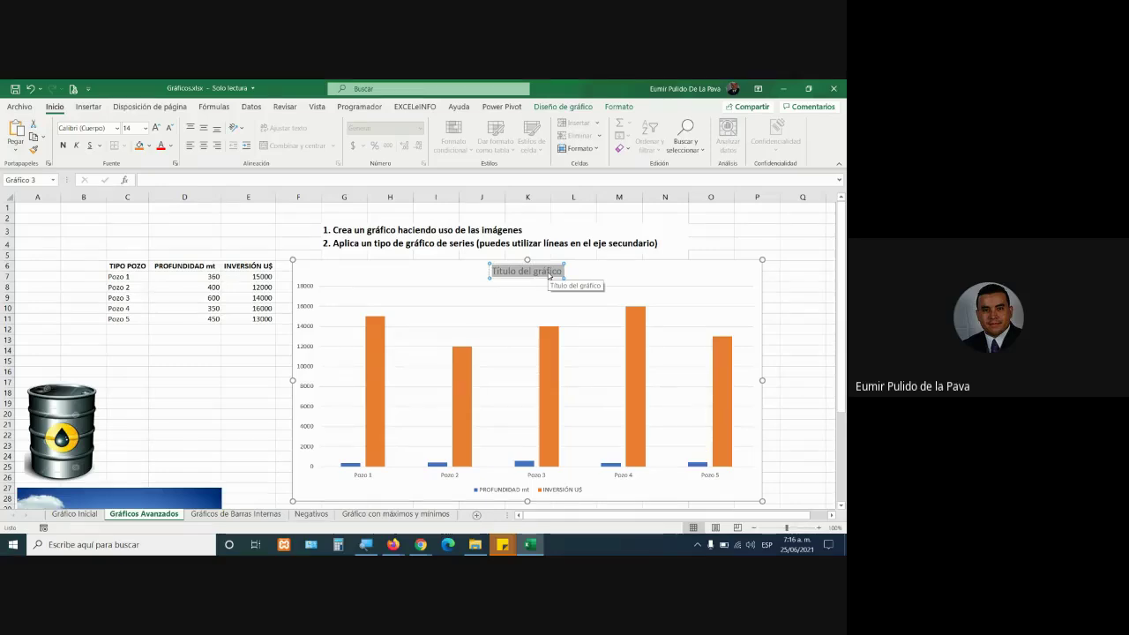
pyautogui.write('INVER')
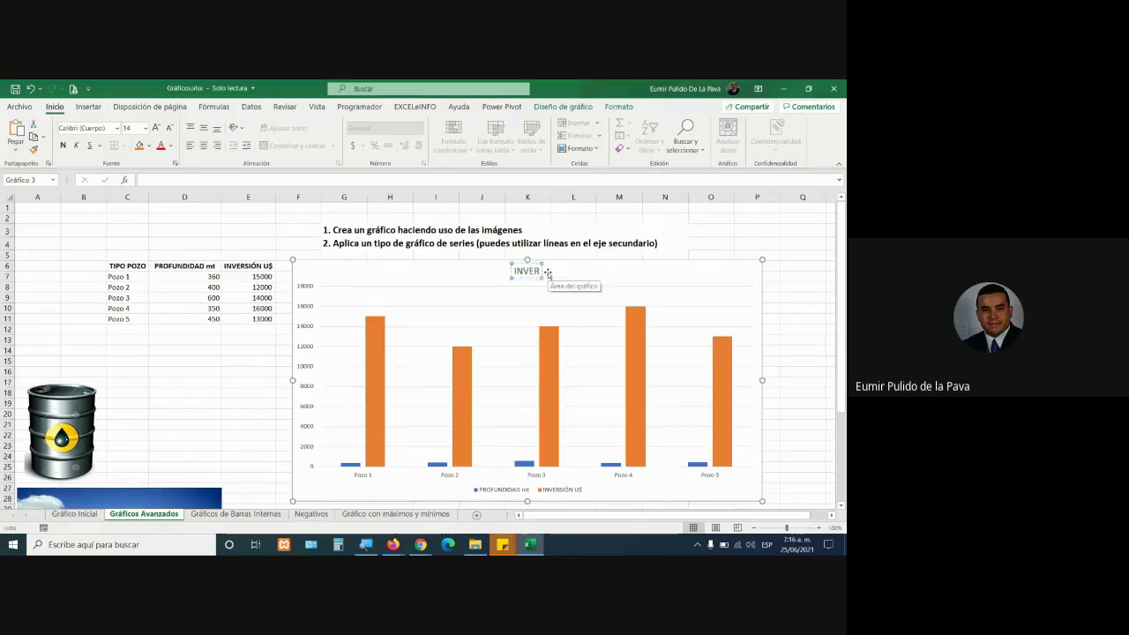
pyautogui.write('SION U$')
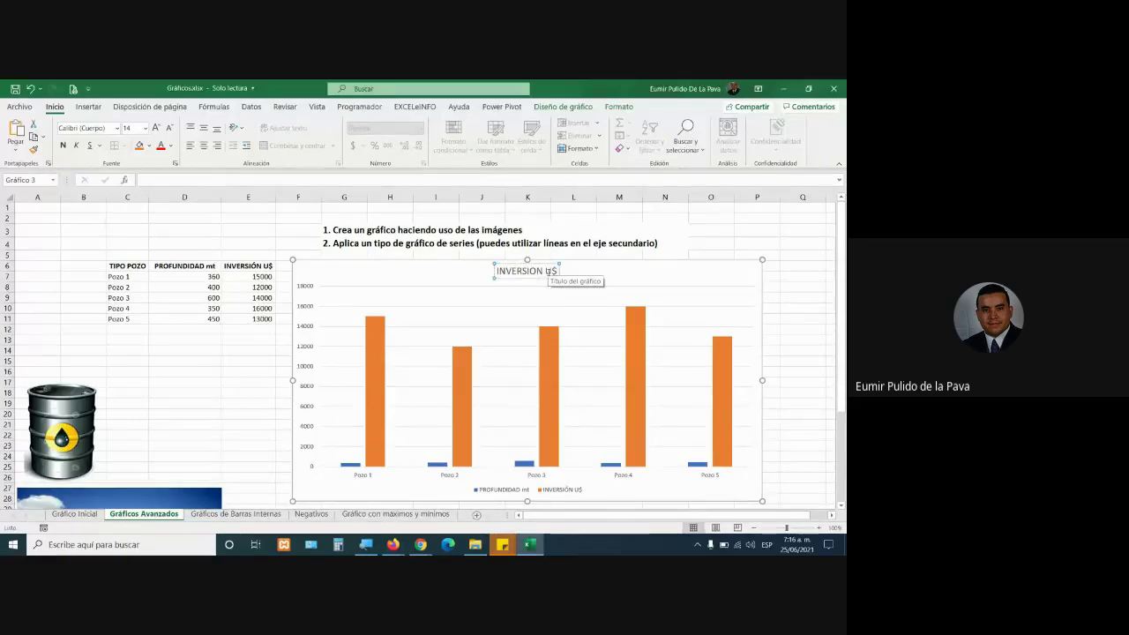
pyautogui.write(' v')
pyautogui.press('BackSpace')
pyautogui.write('- POZO')
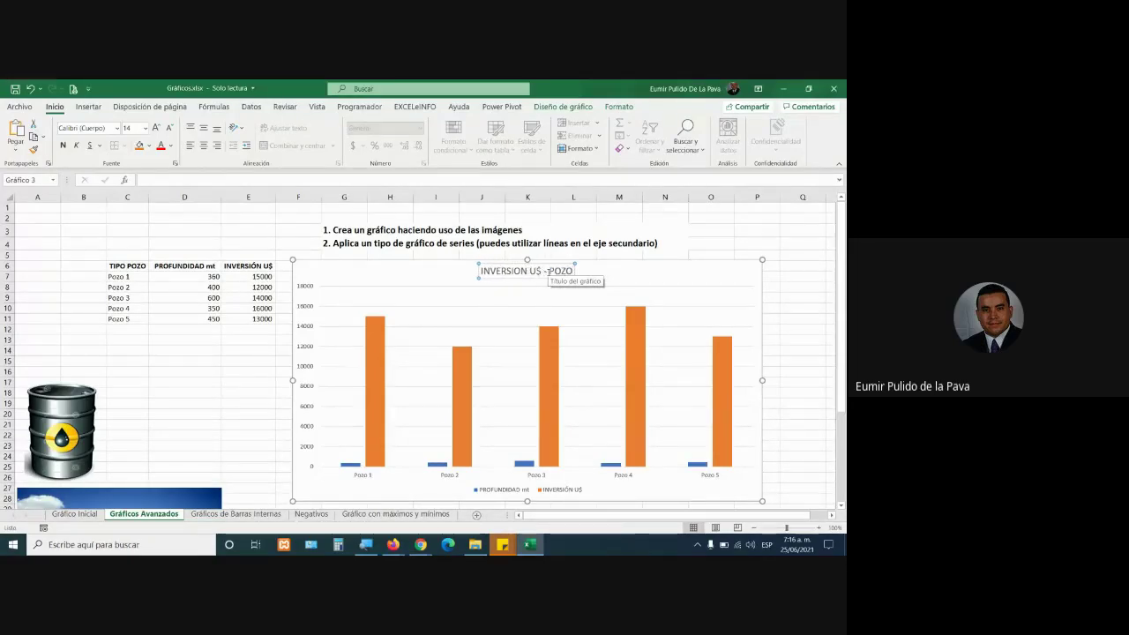
pyautogui.write('S')
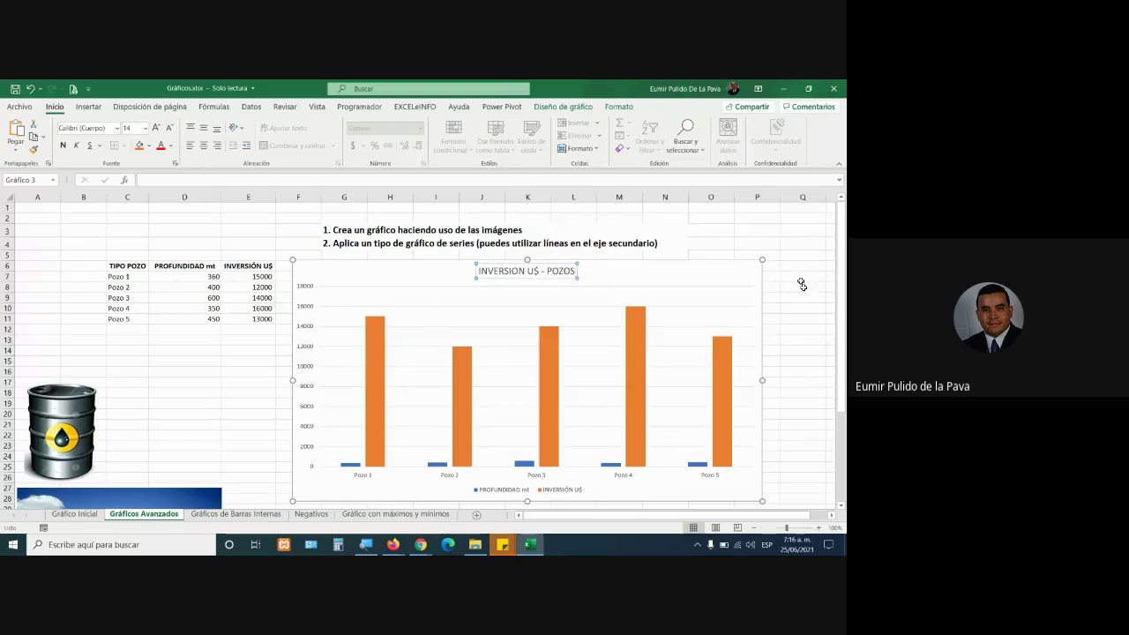
pyautogui.click(800, 304)
# Switch to the Google Meet call, admit the waiting participant and return to the Excel workbook.
pyautogui.moveTo(713, 391)
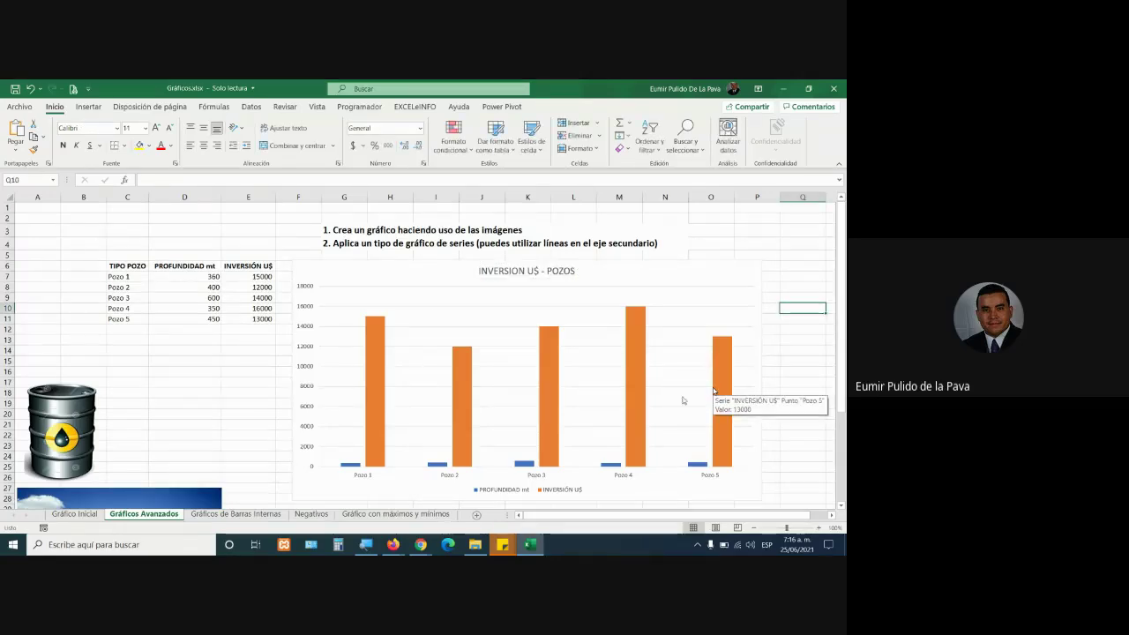
pyautogui.moveTo(421, 544)
pyautogui.click(376, 480)
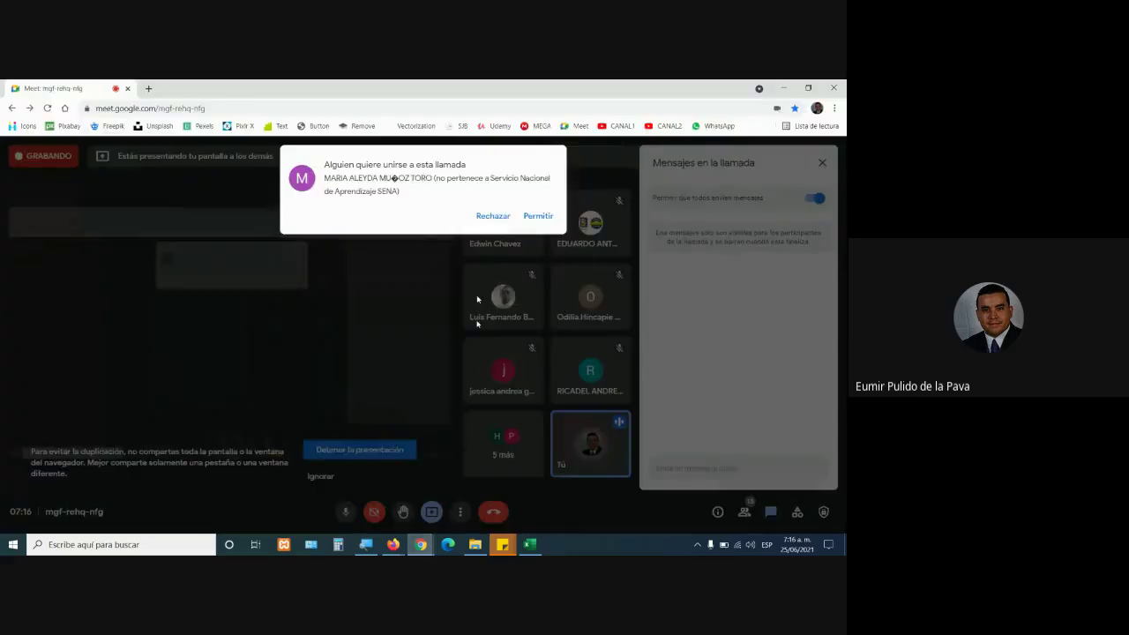
pyautogui.click(537, 216)
pyautogui.click(540, 545)
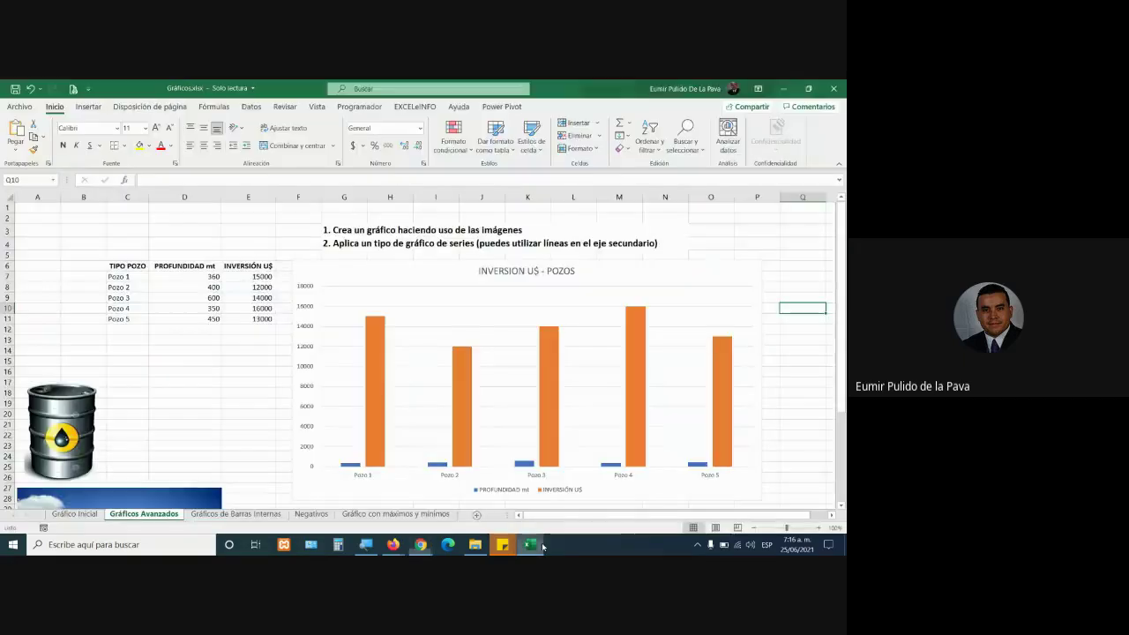
# Apply the sixth chart style, with wide gradient columns and a bold title, to the wells chart.
pyautogui.click(701, 263)
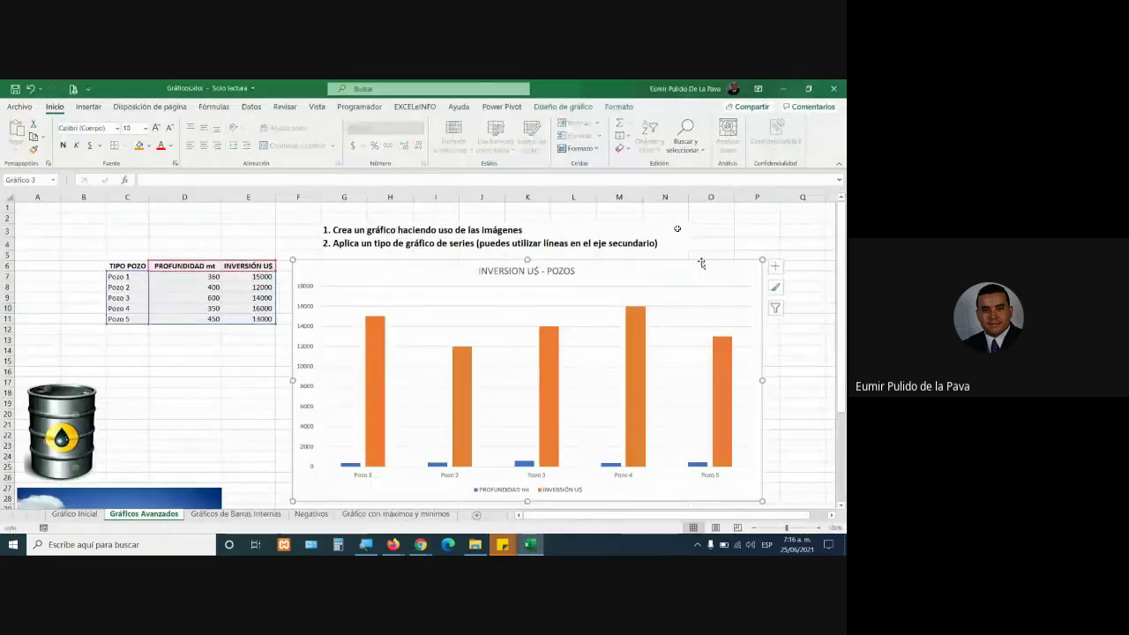
pyautogui.click(562, 107)
pyautogui.click(507, 139)
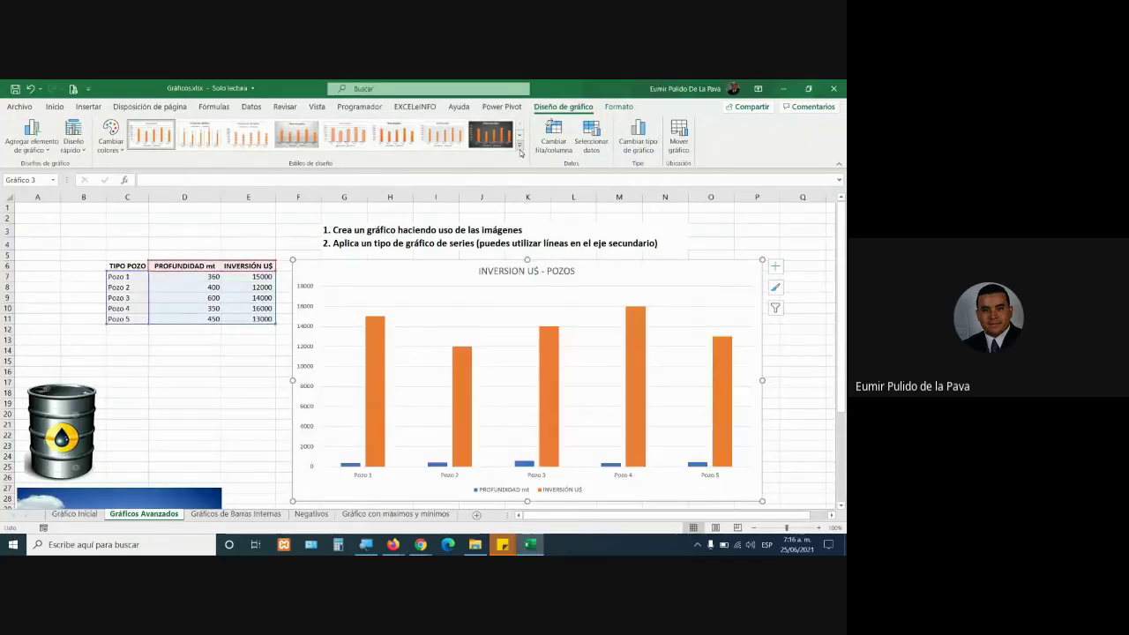
pyautogui.click(520, 149)
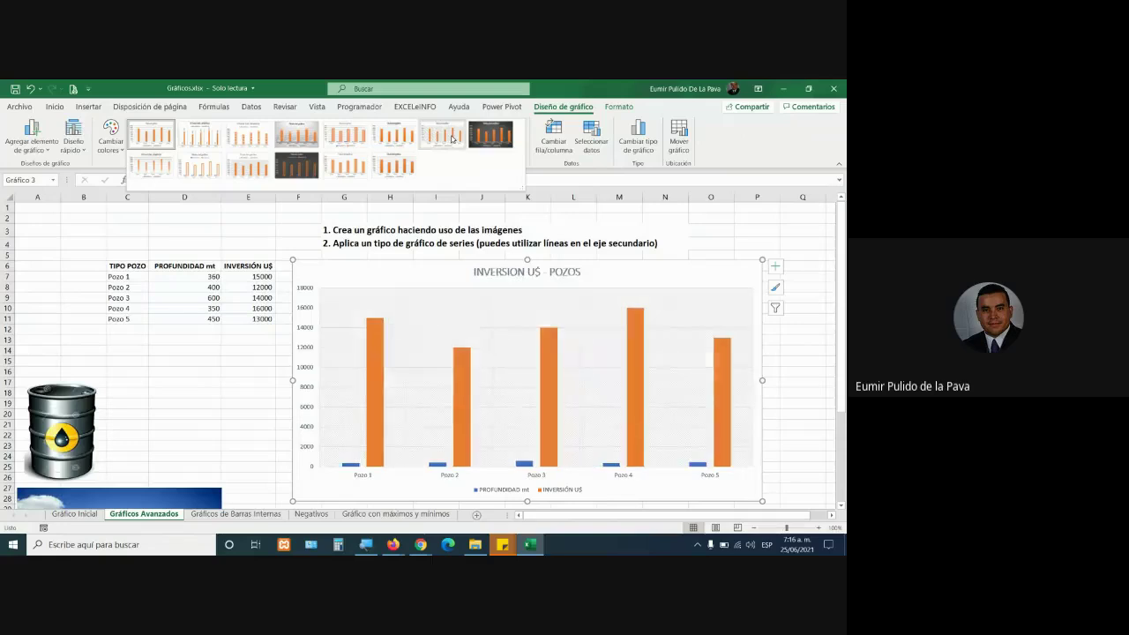
pyautogui.click(410, 139)
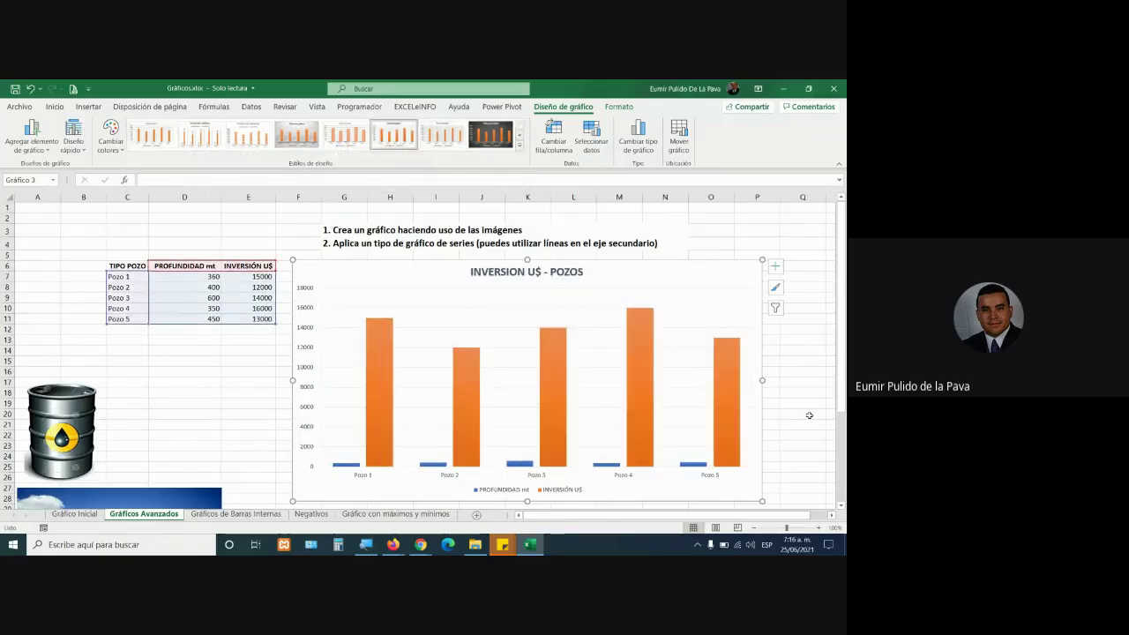
pyautogui.click(816, 411)
pyautogui.scroll(-1, 804, 412)
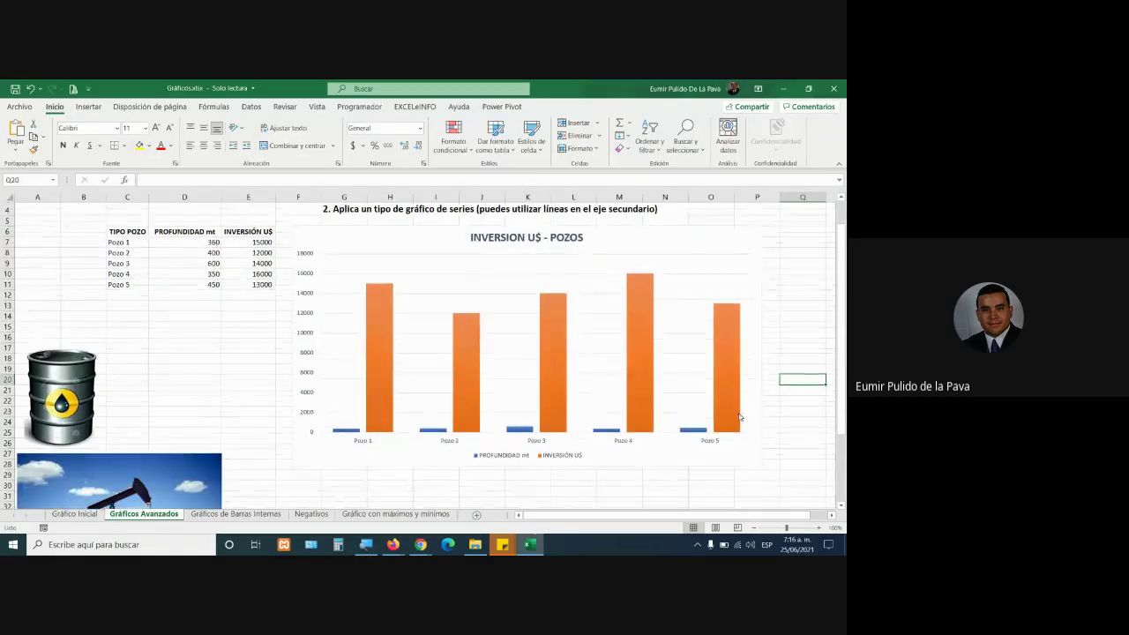
pyautogui.scroll(1, 758, 414)
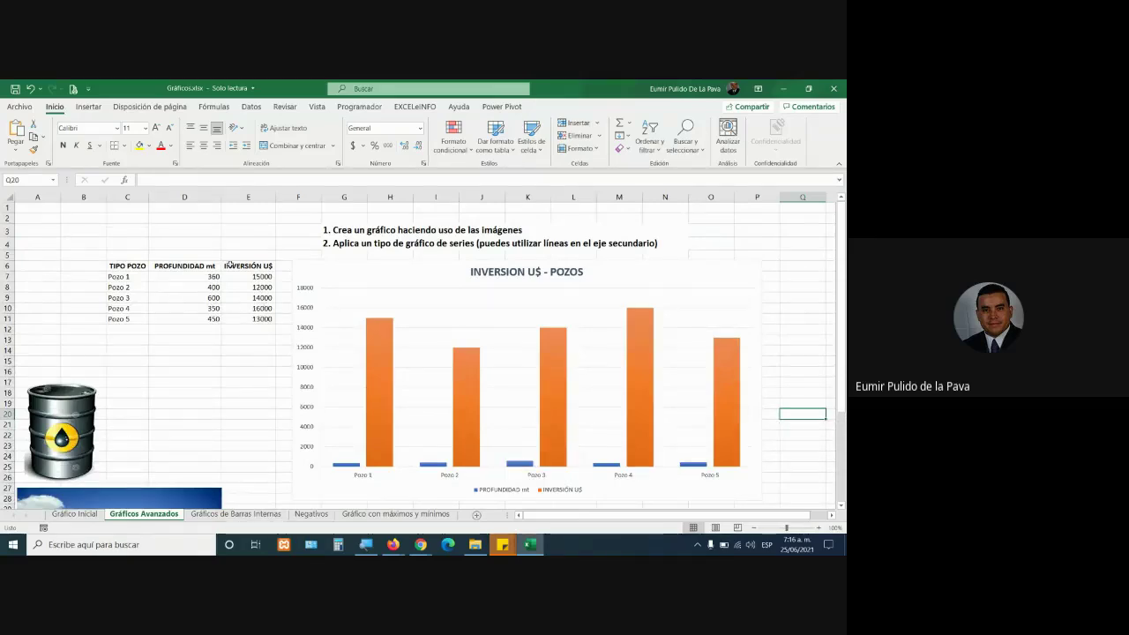
# Examine the parts of the wells chart: the INVERSIÓN U$ series, the whole chart area and the inner plot area.
pyautogui.click(383, 353)
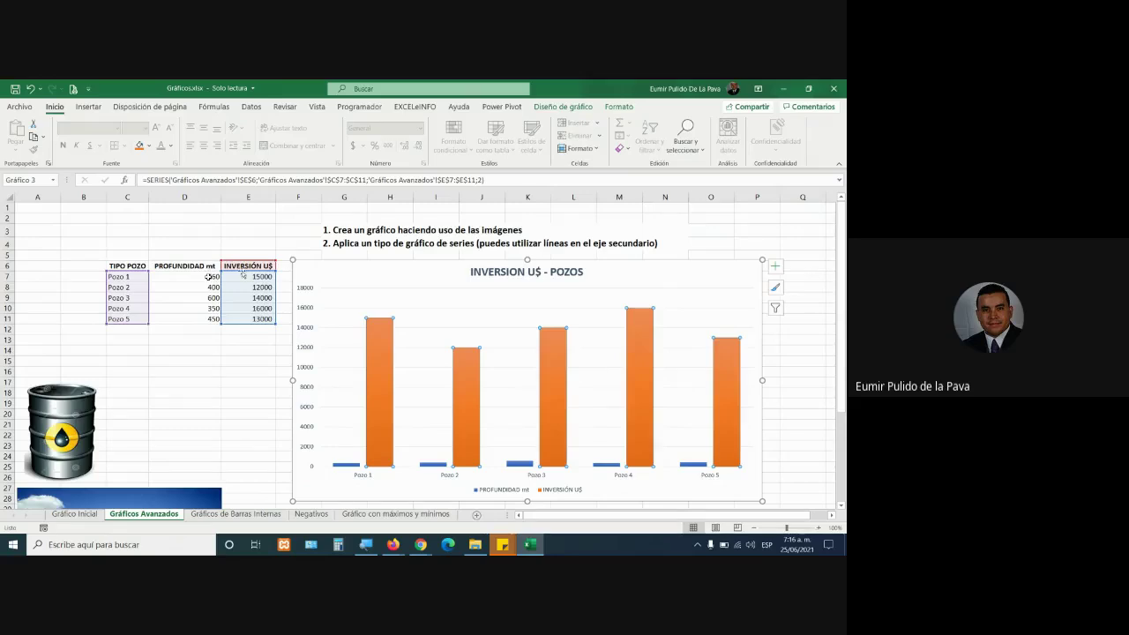
pyautogui.click(141, 393)
pyautogui.click(361, 262)
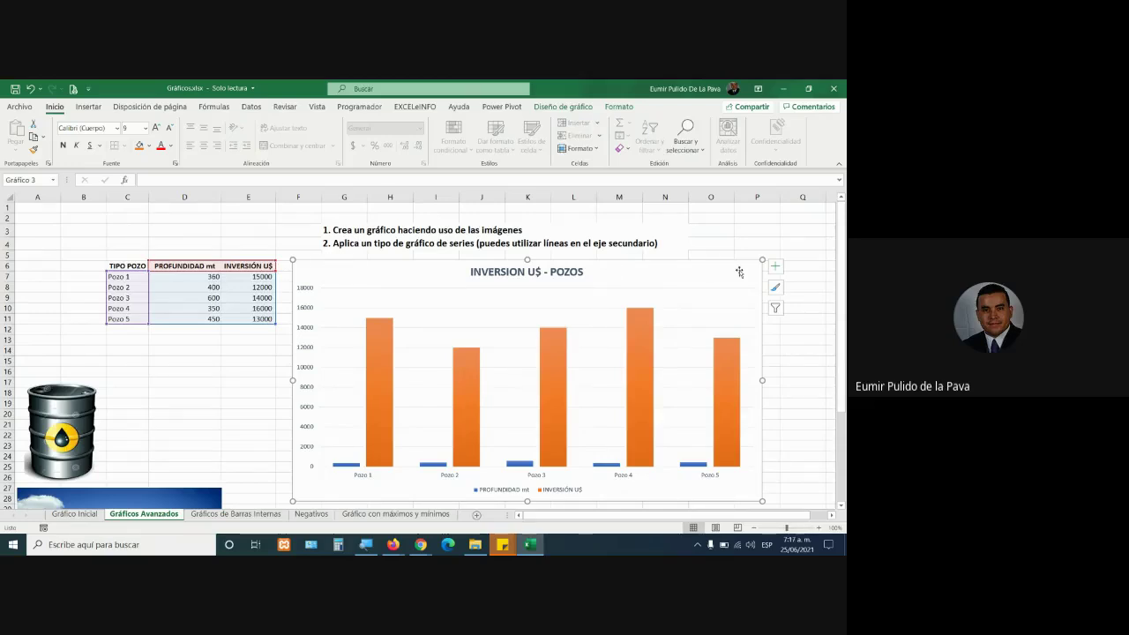
pyautogui.click(412, 299)
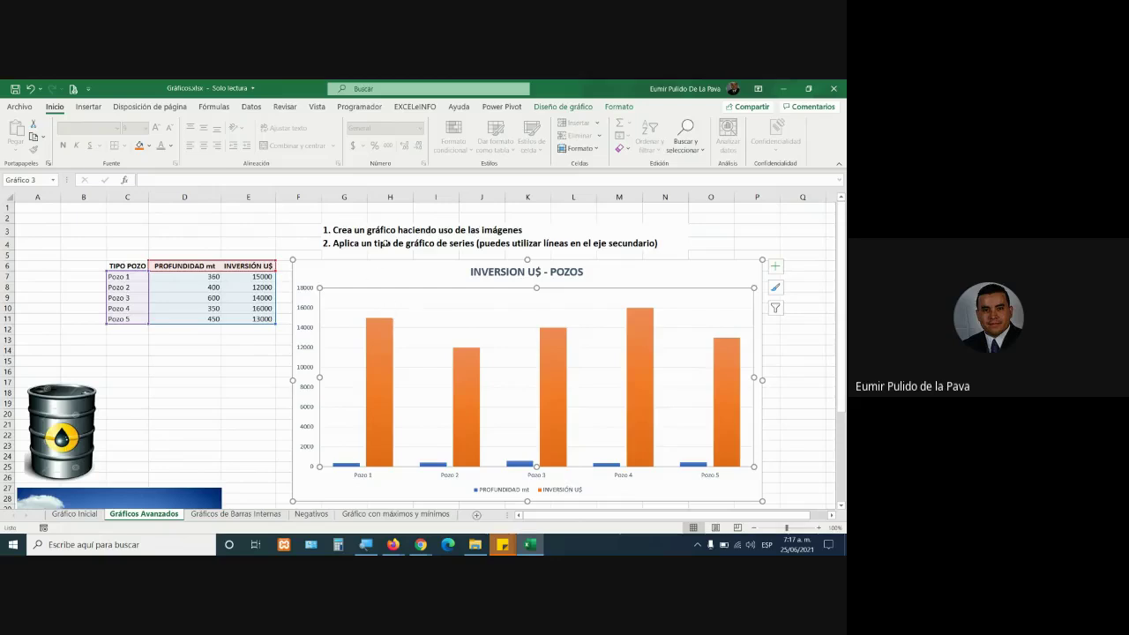
pyautogui.click(284, 225)
pyautogui.click(338, 297)
pyautogui.click(269, 219)
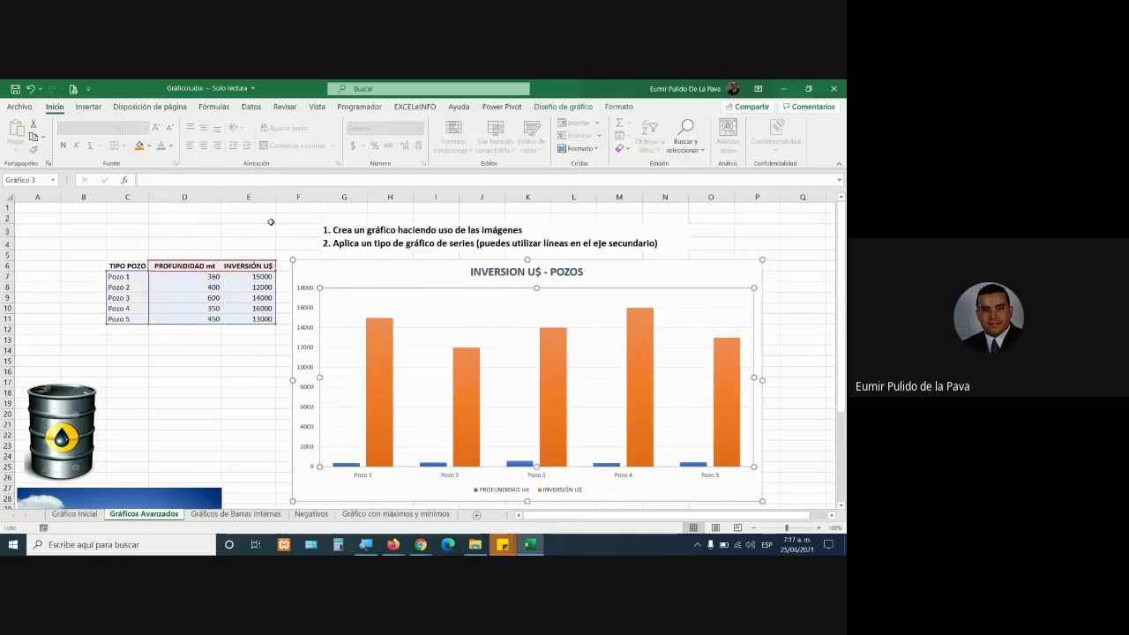
pyautogui.click(309, 261)
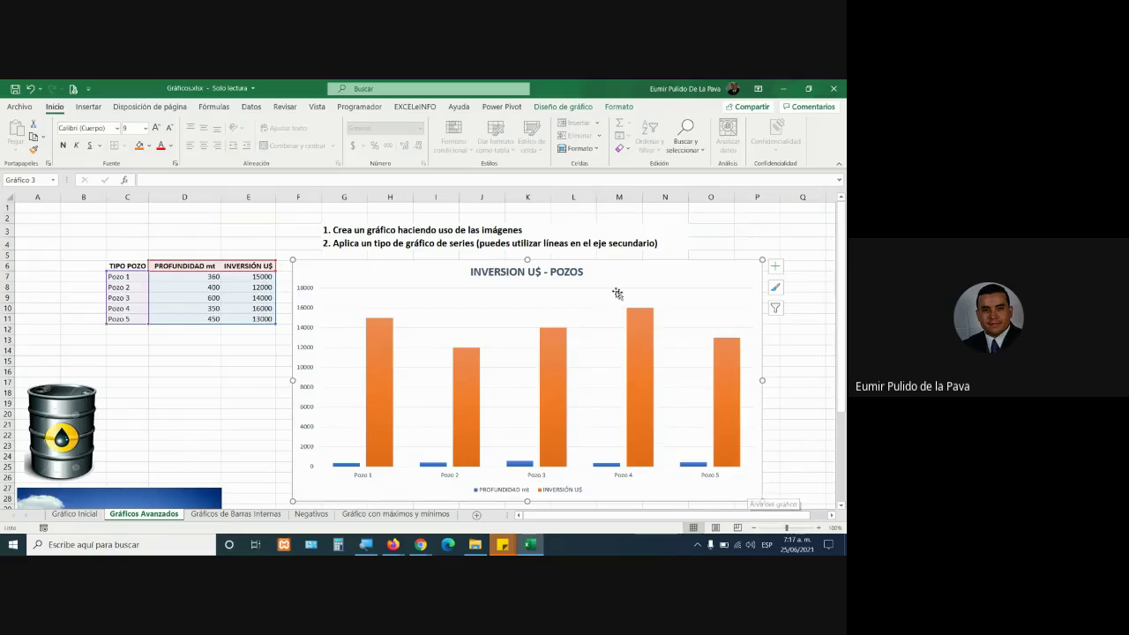
pyautogui.click(433, 384)
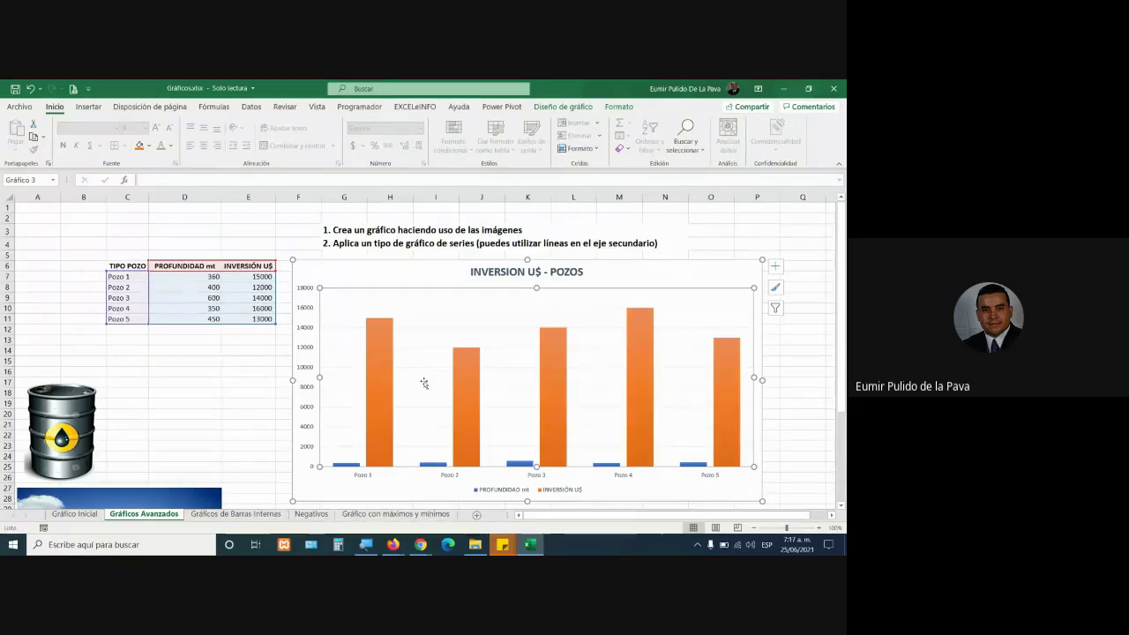
# Select the PROFUNDIDAD mt bars and then the INVERSIÓN U$ bars to see which table column feeds each series.
pyautogui.click(351, 465)
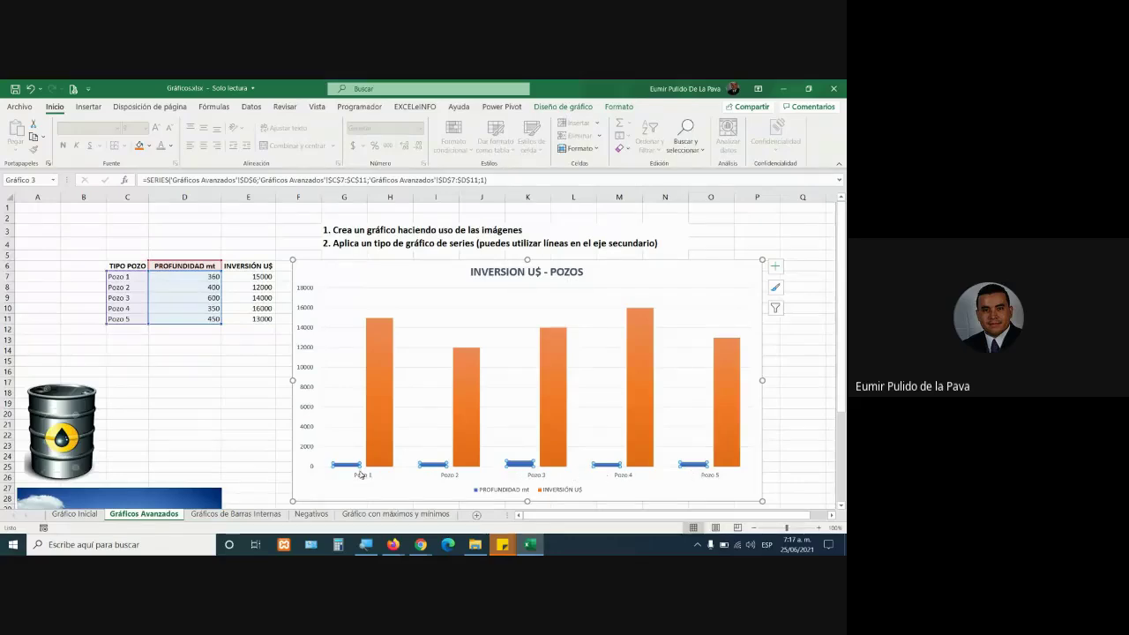
pyautogui.moveTo(355, 467)
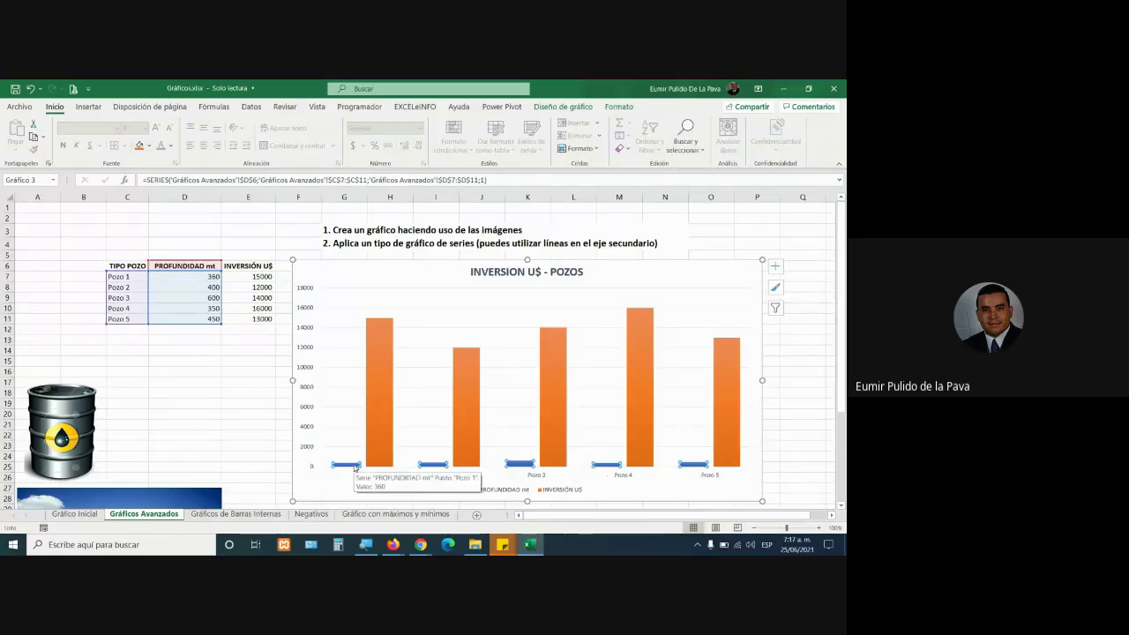
pyautogui.click(379, 374)
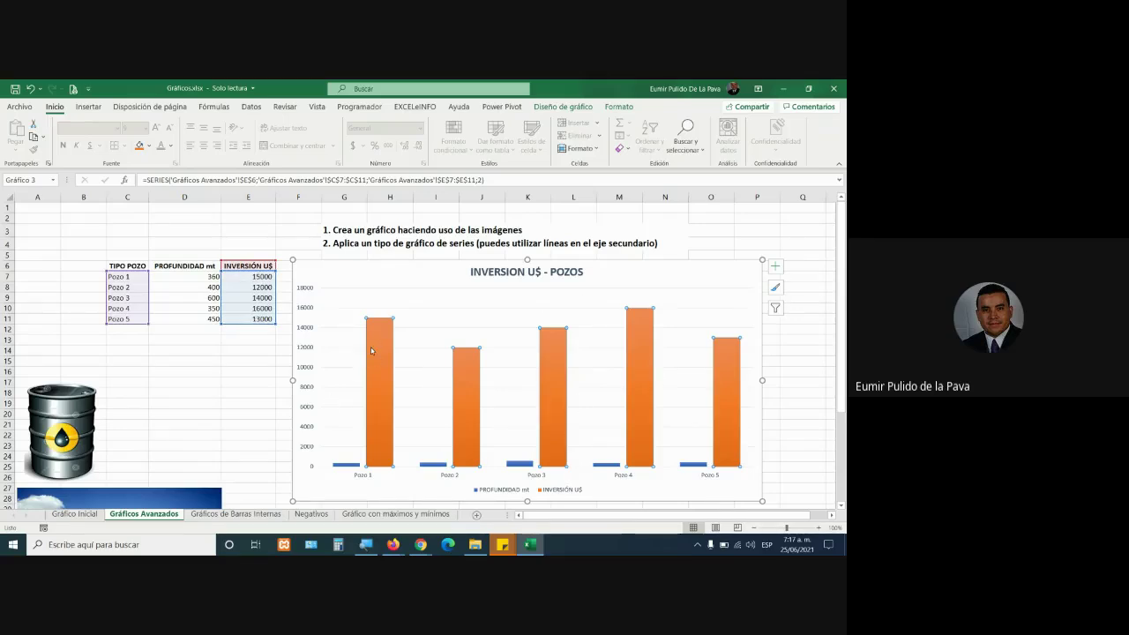
pyautogui.moveTo(373, 350)
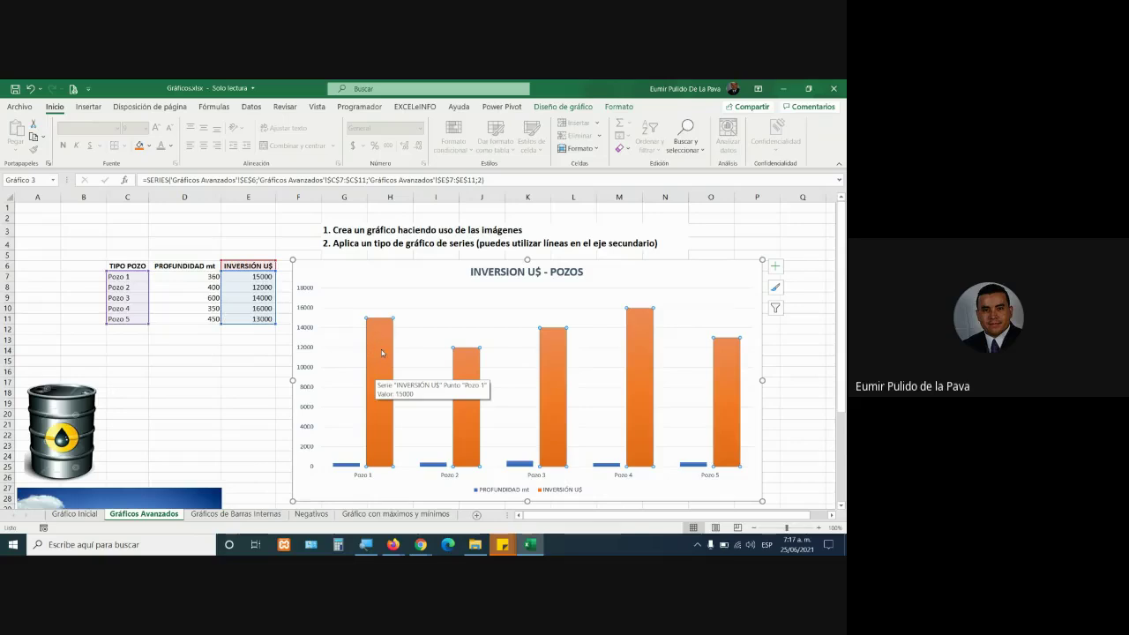
# Open the chart type settings for the wells chart's combined series and bring up the screen magnifier.
pyautogui.click(572, 108)
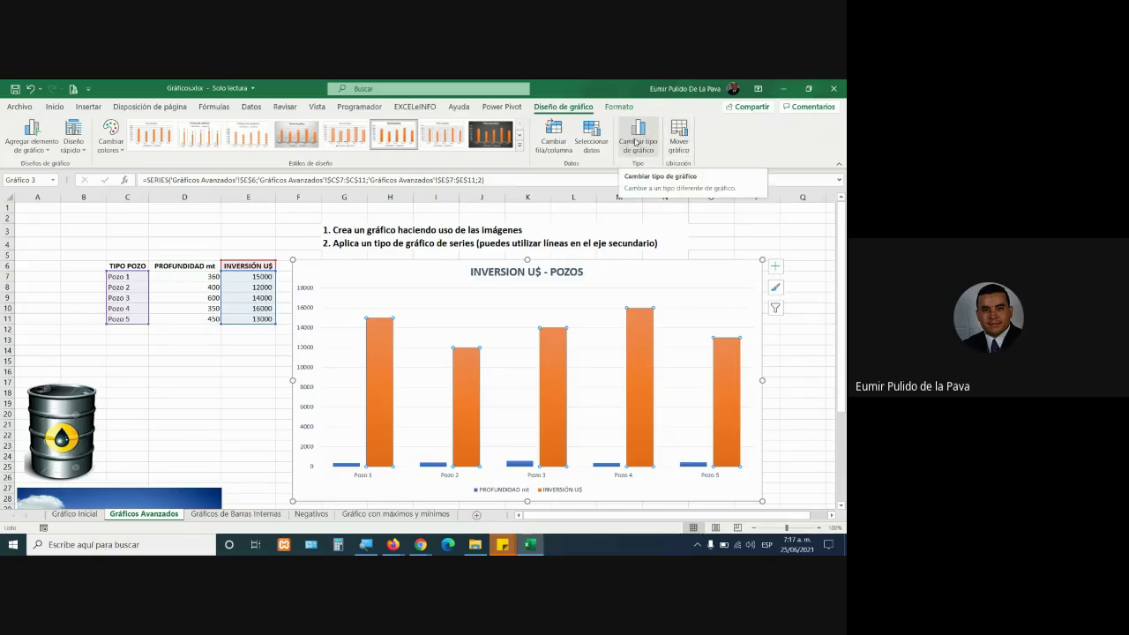
pyautogui.moveTo(640, 382)
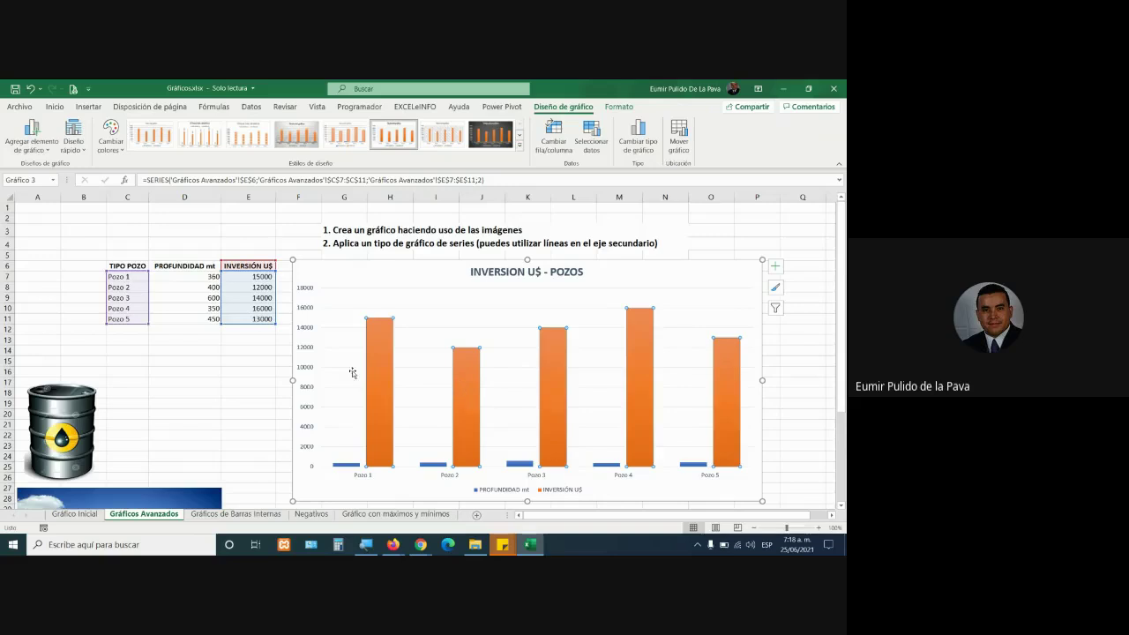
pyautogui.click(643, 143)
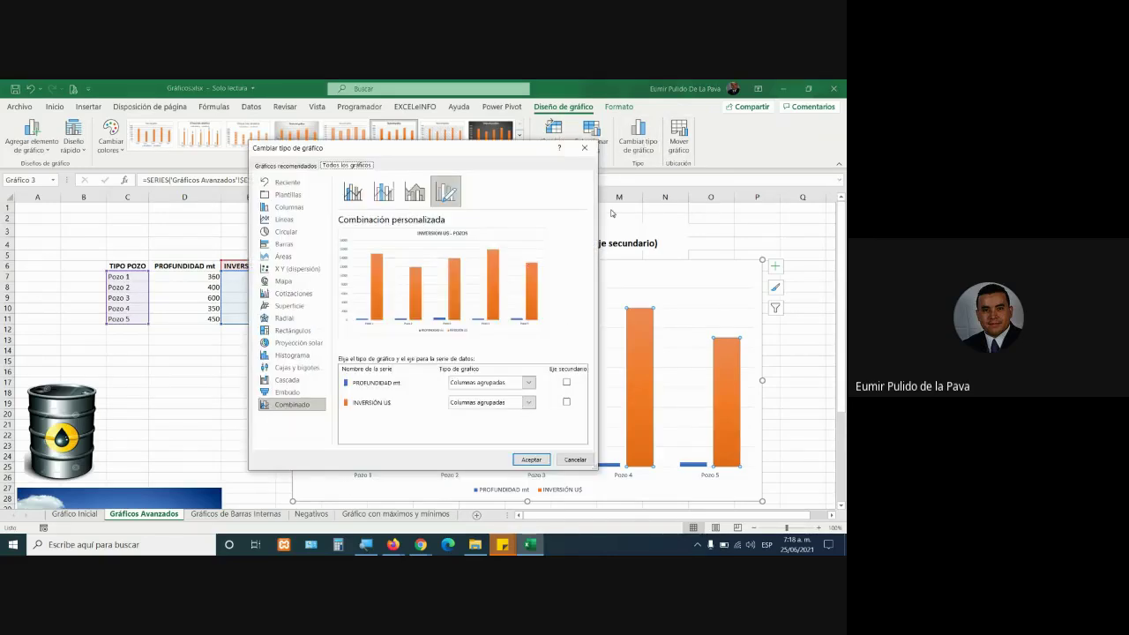
pyautogui.press('super+plus')
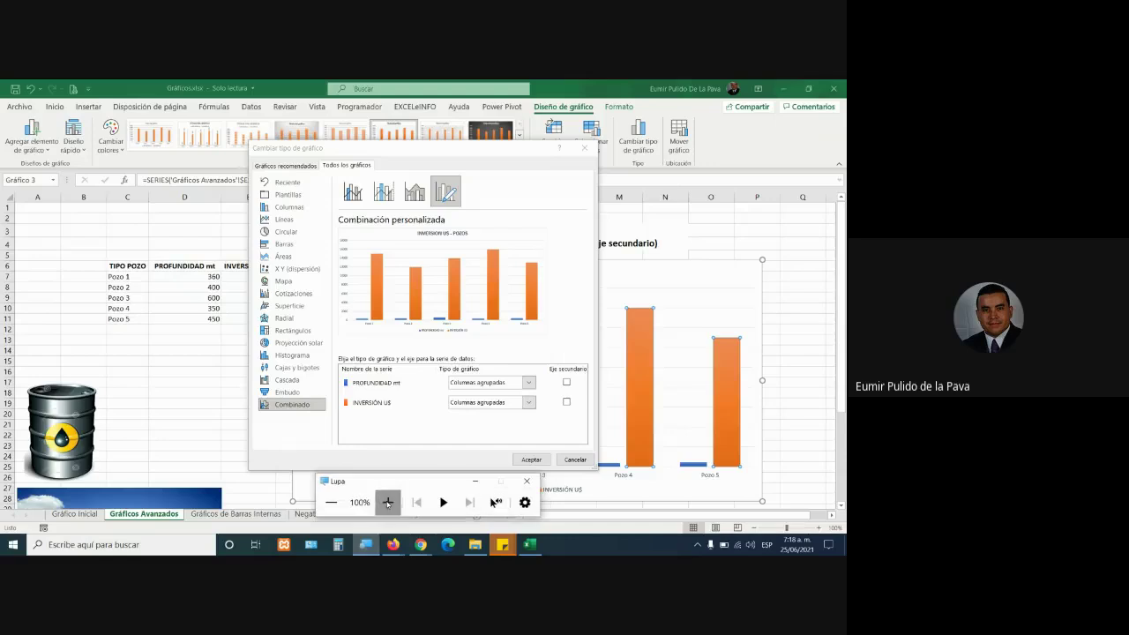
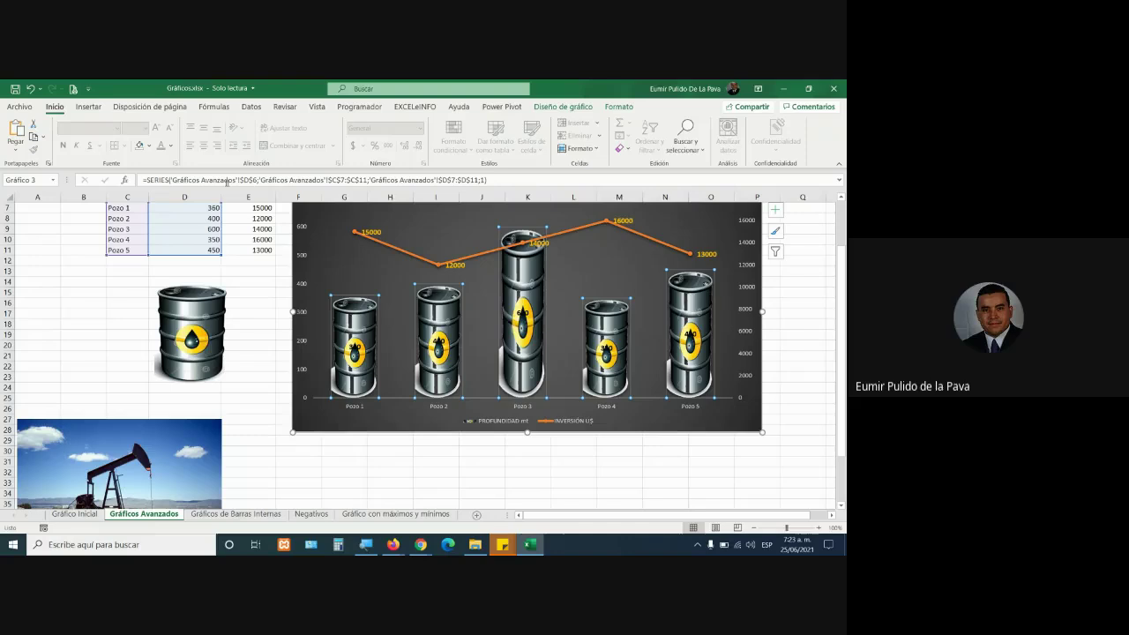
# Undo the barrel picture fill on the PROFUNDIDAD mt bars.
pyautogui.rightClick(432, 309)
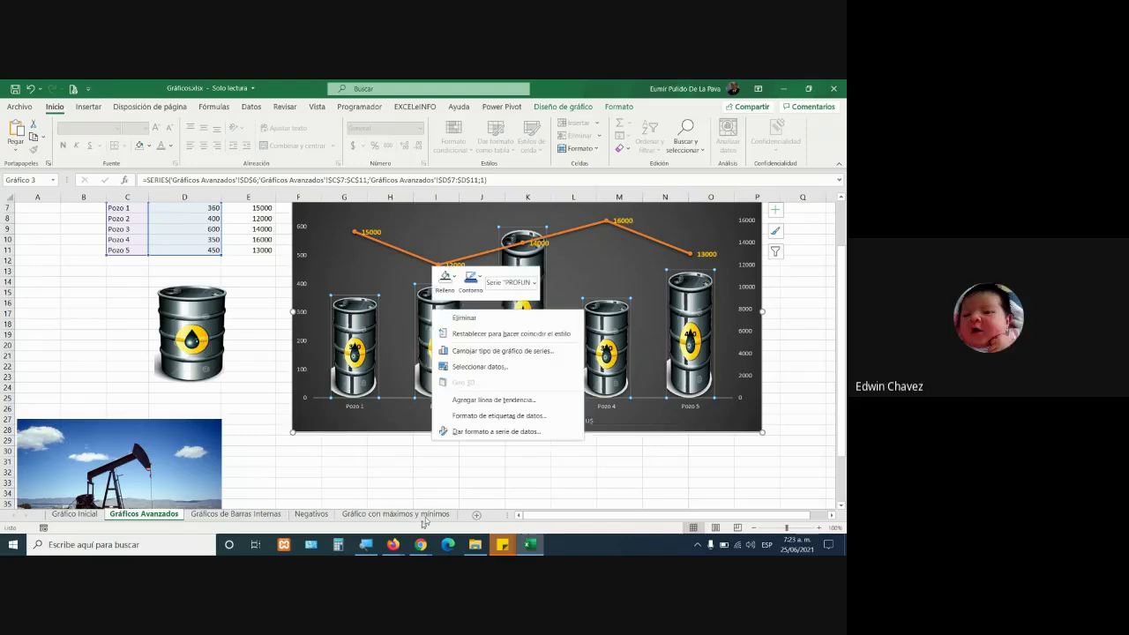
pyautogui.click(439, 479)
pyautogui.hotkey('ctrl', 'z')
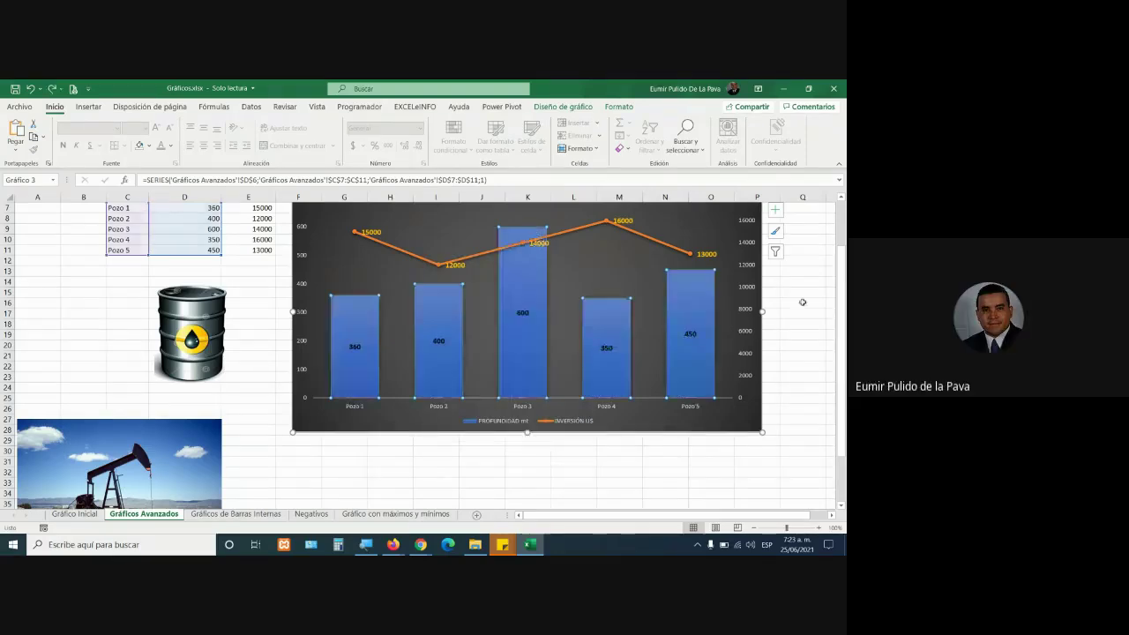
# Copy the oil barrel picture and paste it onto the PROFUNDIDAD mt bars as their fill.
pyautogui.click(194, 335)
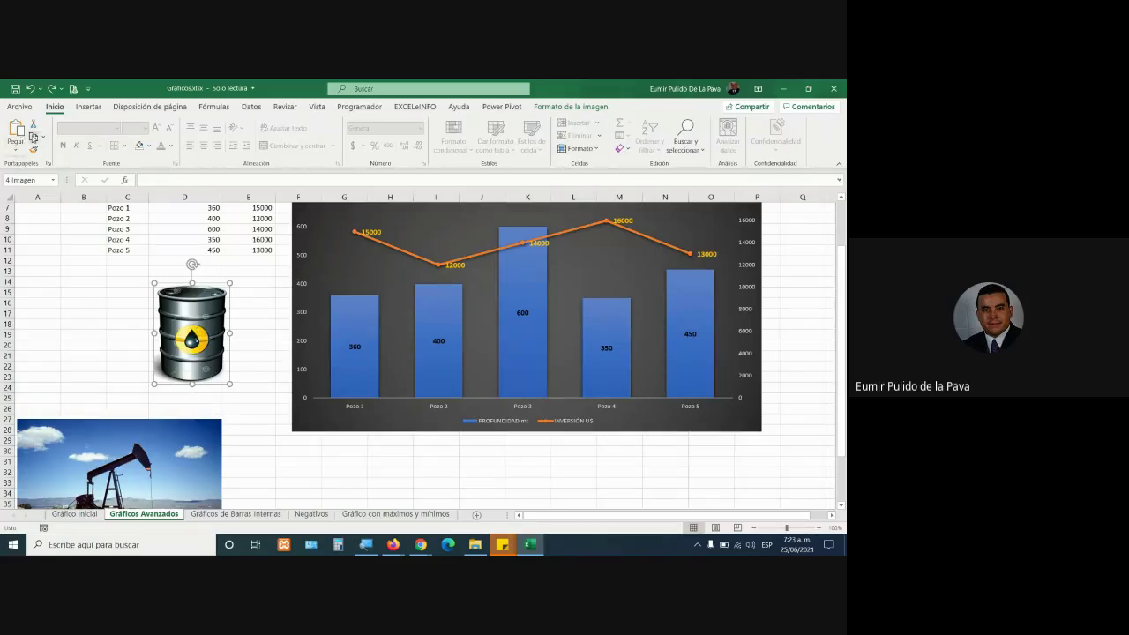
pyautogui.click(366, 307)
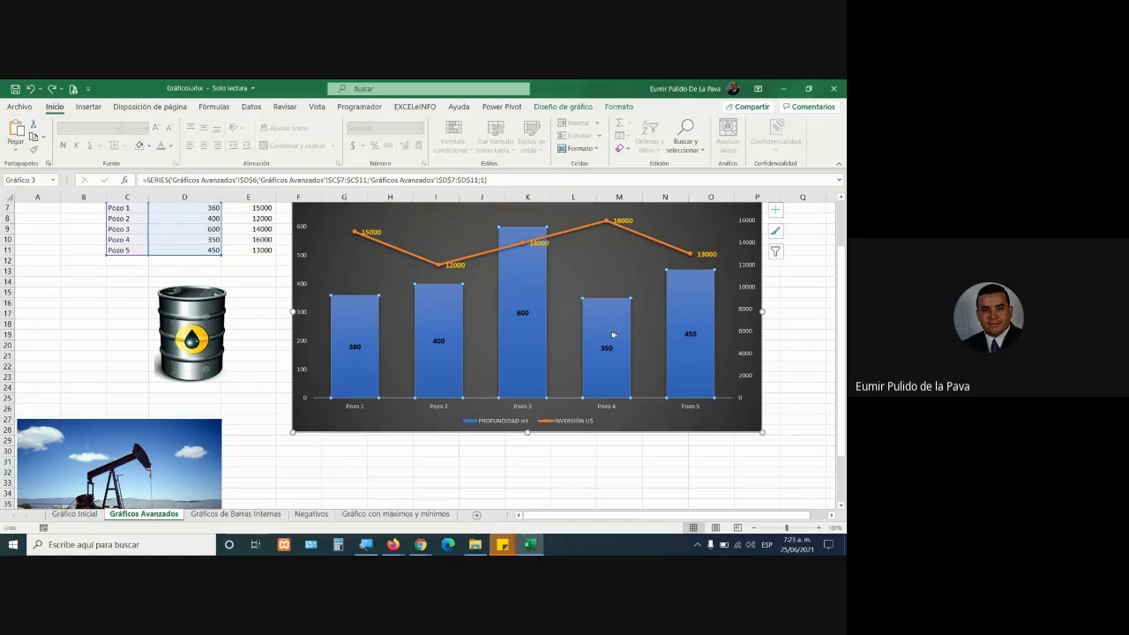
pyautogui.click(16, 130)
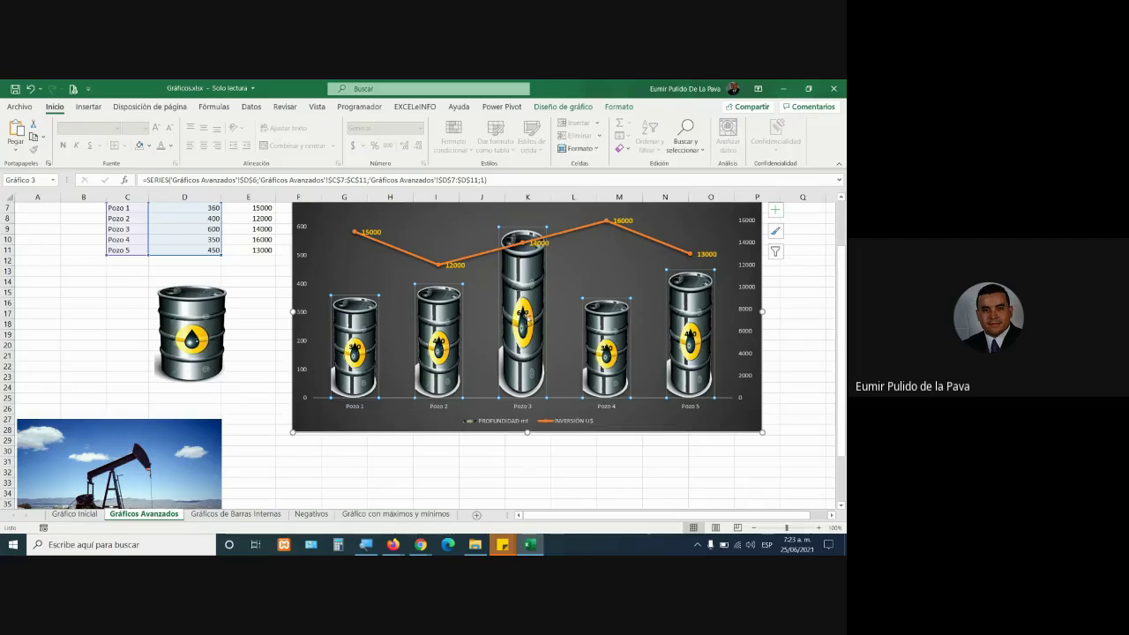
# Set the gap width of the barrel-filled PROFUNDIDAD mt series to 35% in its data series formatting.
pyautogui.rightClick(436, 311)
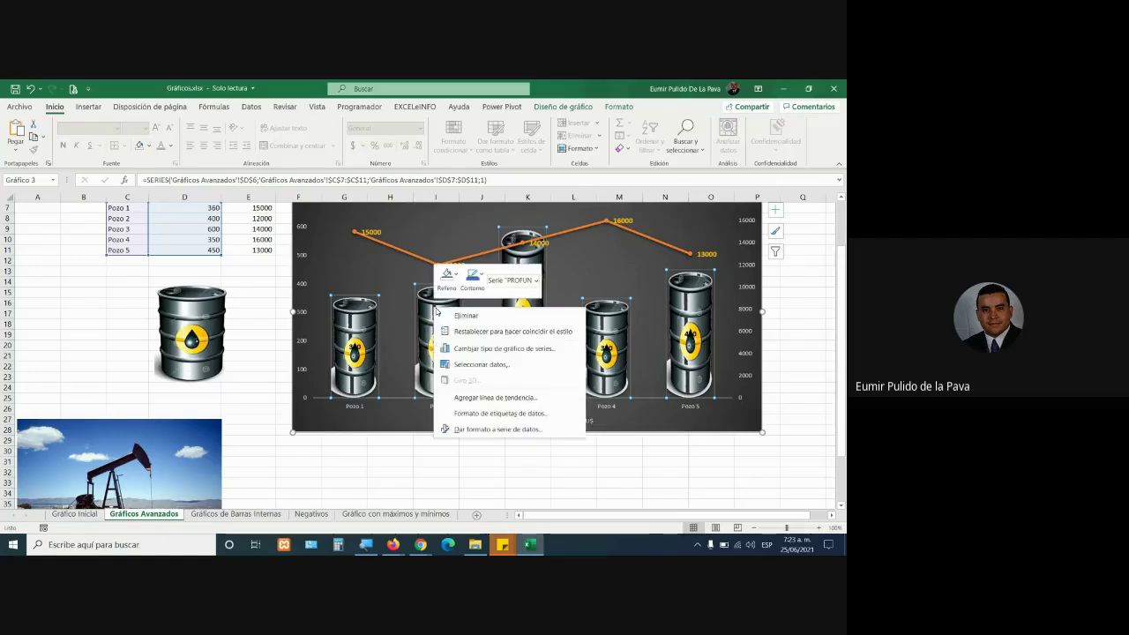
pyautogui.click(497, 429)
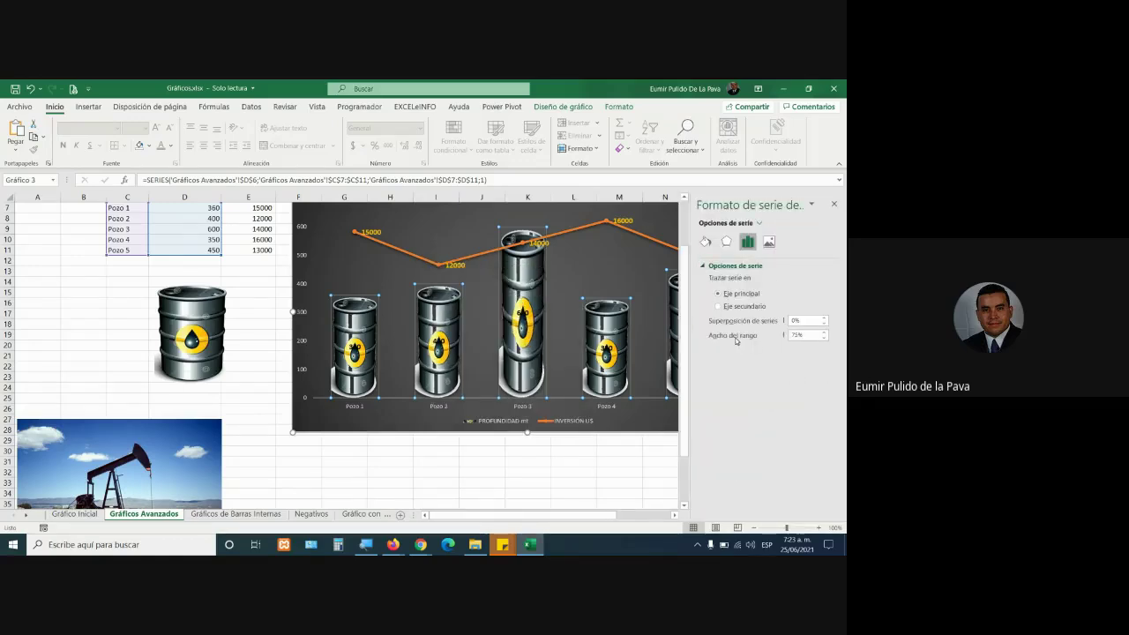
pyautogui.moveTo(807, 335); pyautogui.dragTo(770, 333)
pyautogui.write('3')
pyautogui.press('BackSpace')
pyautogui.write('3')
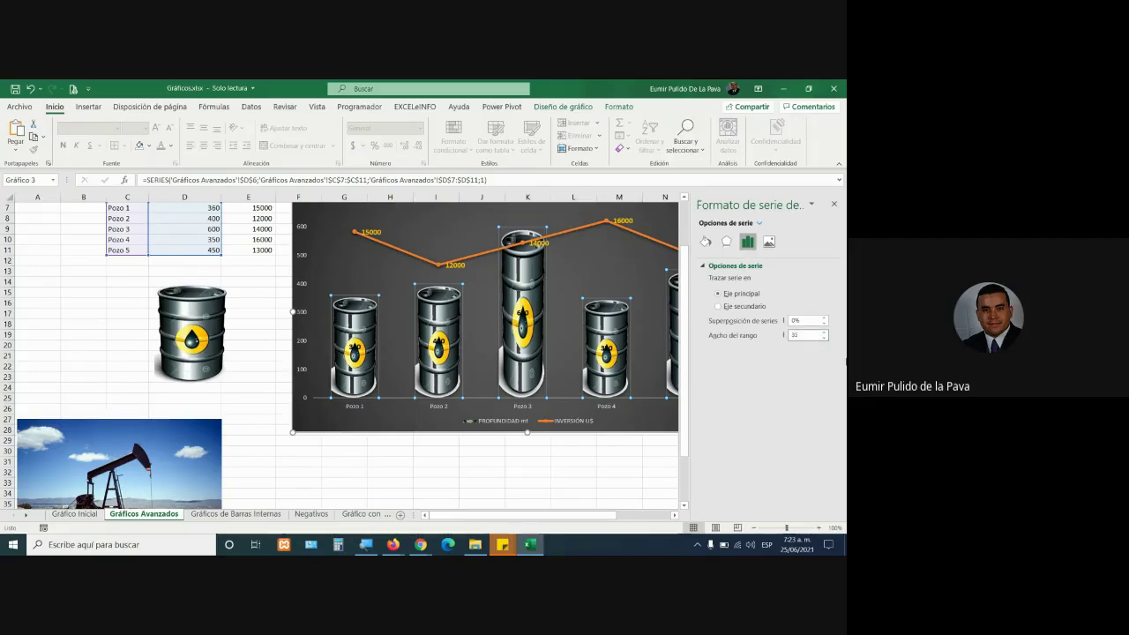
pyautogui.write('5')
pyautogui.press('Return')
# Set the gap width of the PROFUNDIDAD mt series to 25% and close the series formatting options.
pyautogui.click(794, 320)
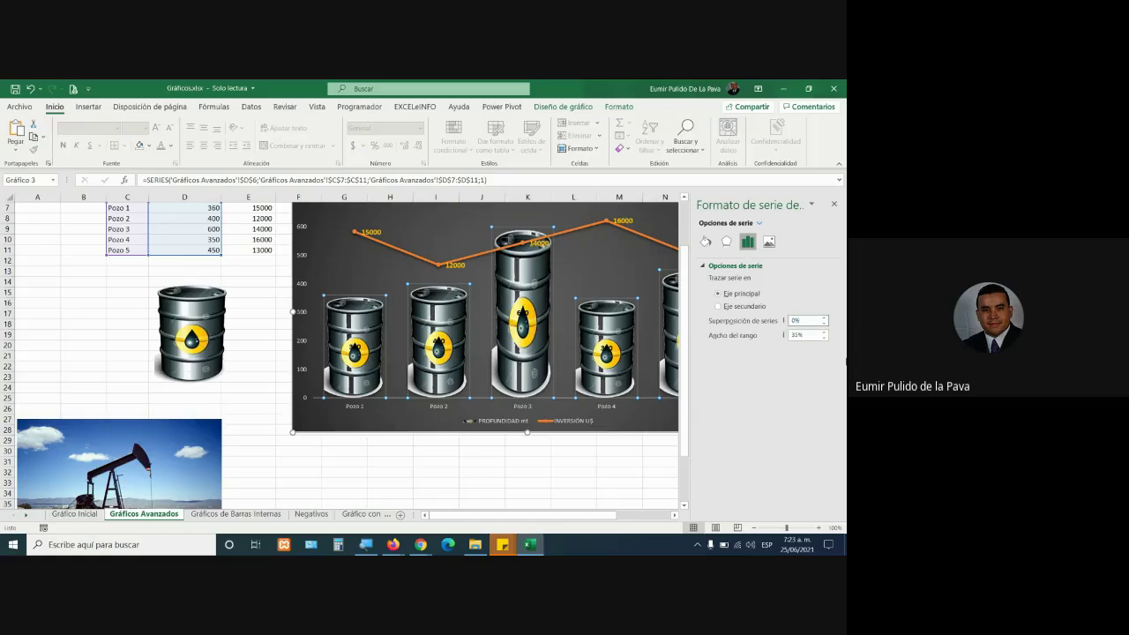
pyautogui.click(787, 335)
pyautogui.write('25')
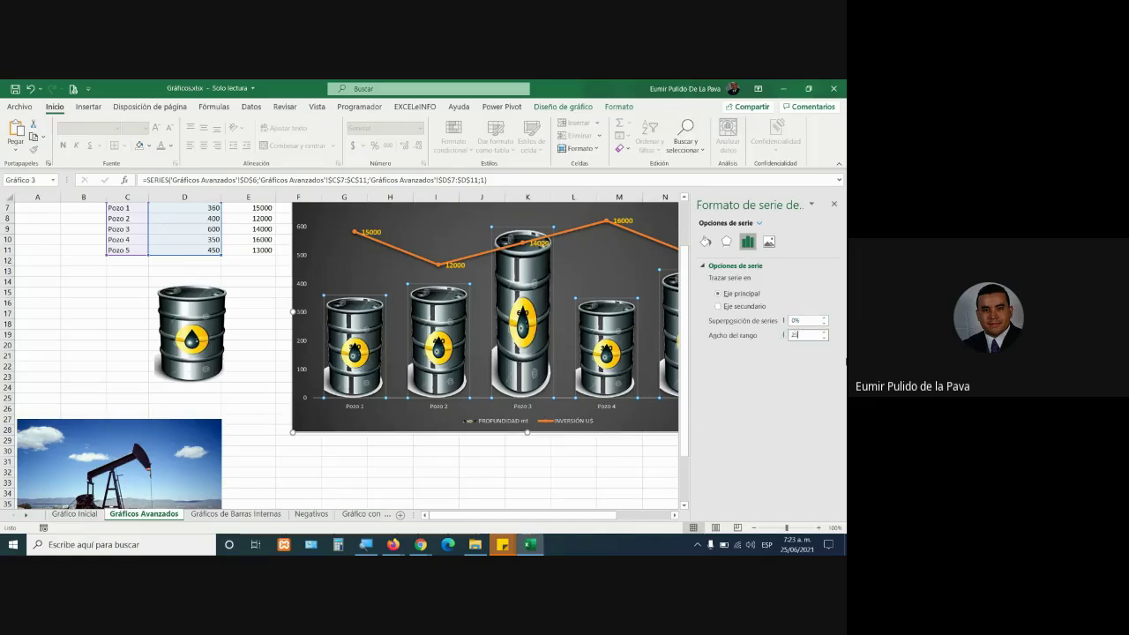
pyautogui.press('Return')
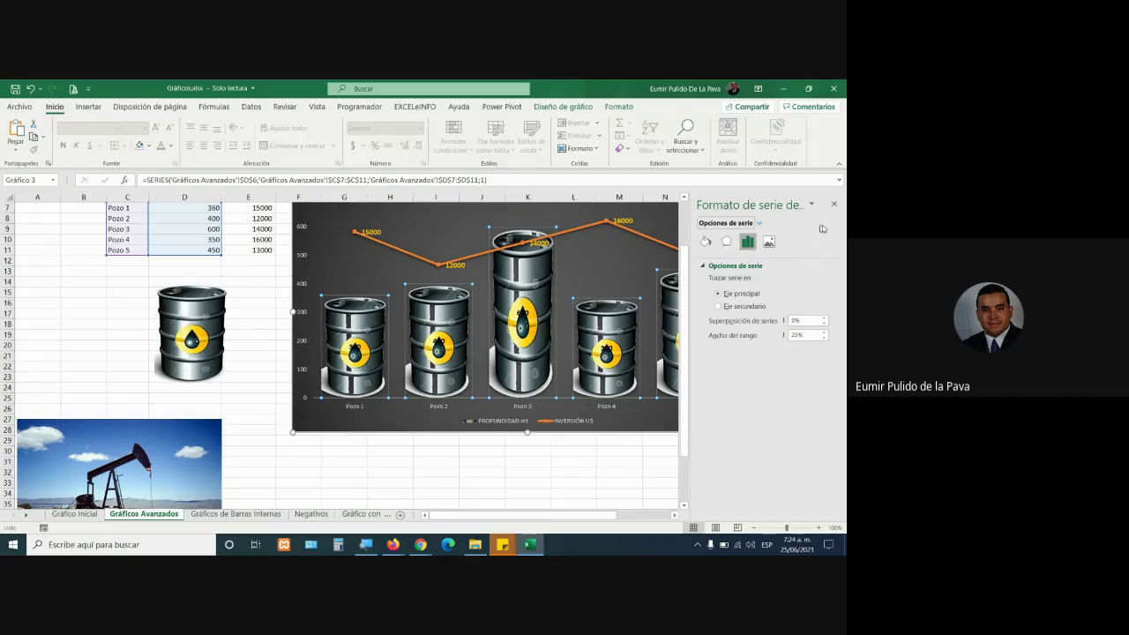
pyautogui.click(833, 205)
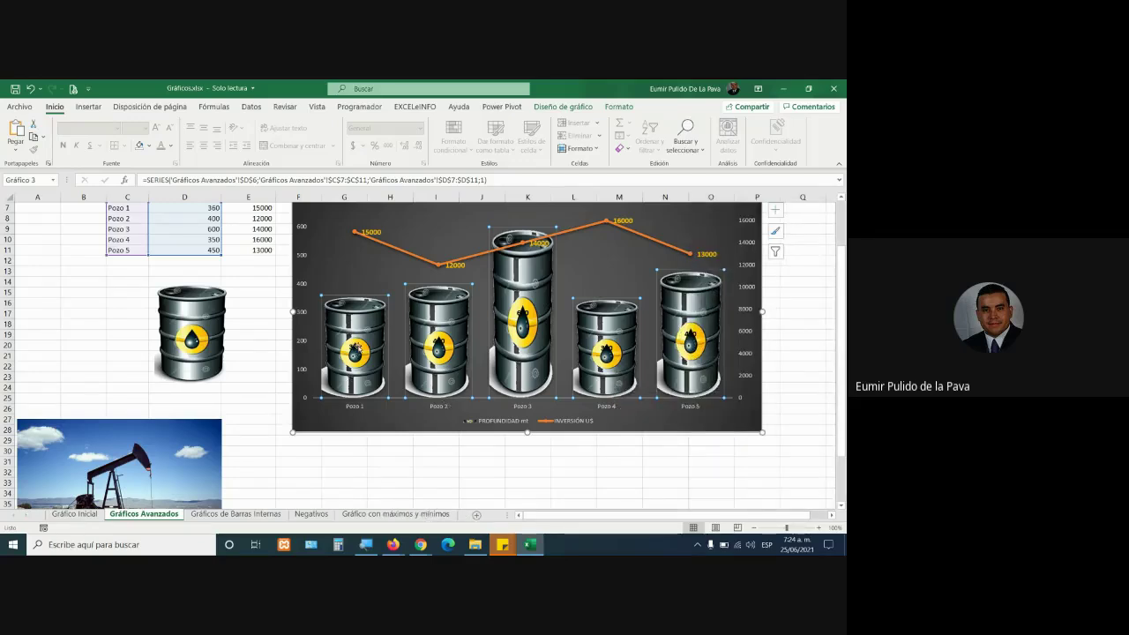
# Enlarge the data labels on the PROFUNDIDAD mt barrels to font size 14 and give them a yellow fill.
pyautogui.press('Escape')
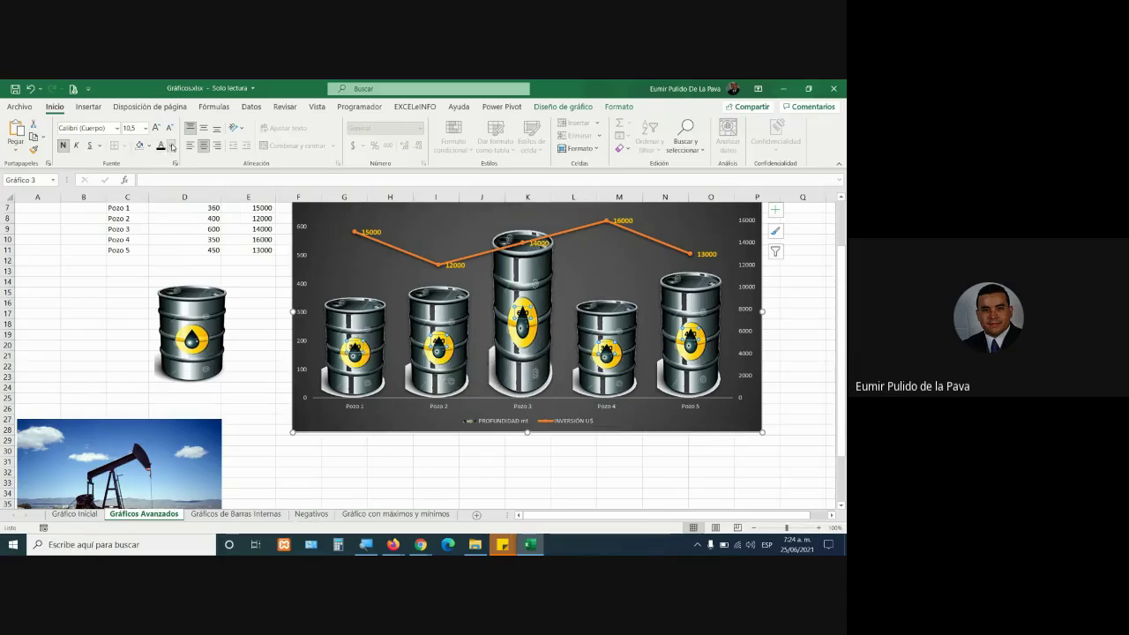
pyautogui.click(171, 145)
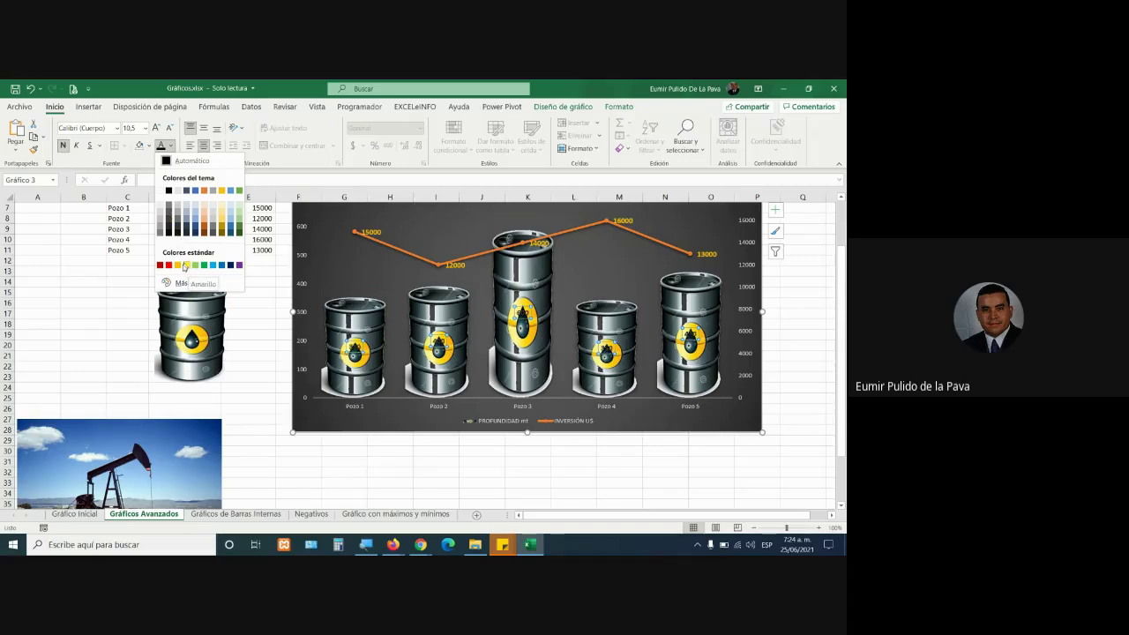
pyautogui.click(159, 132)
pyautogui.click(159, 132)
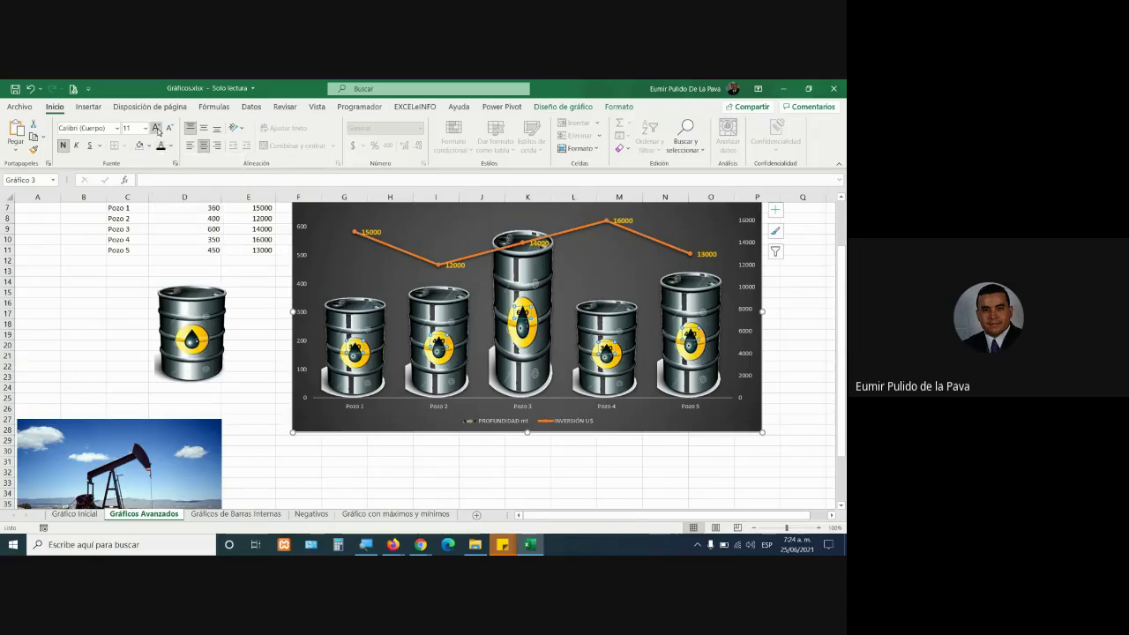
pyautogui.click(159, 132)
pyautogui.click(159, 132)
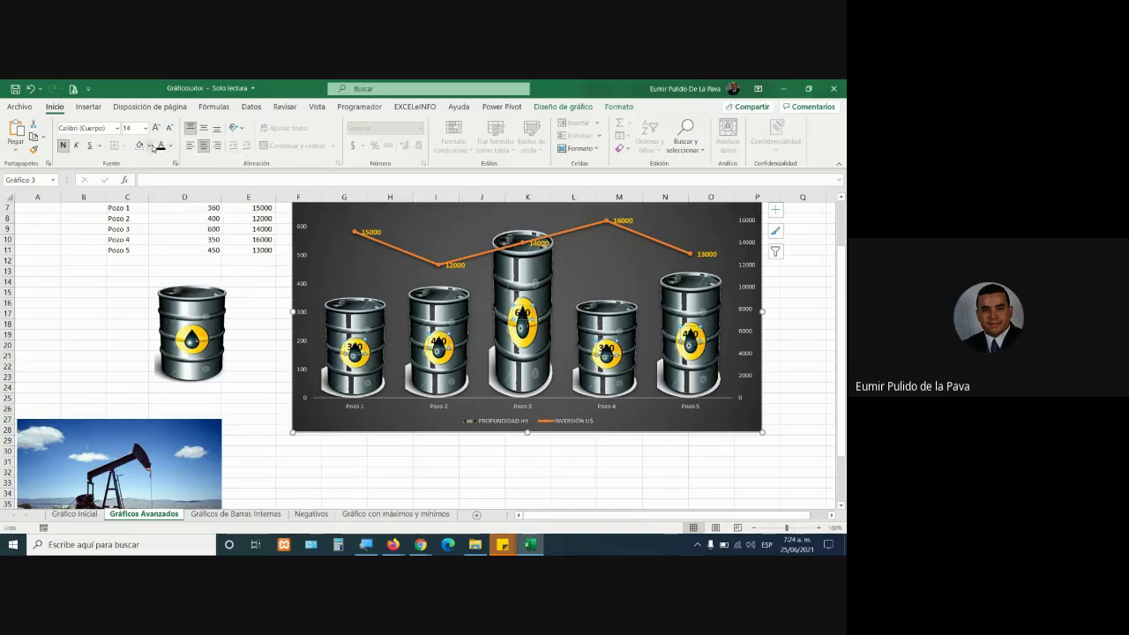
pyautogui.click(151, 146)
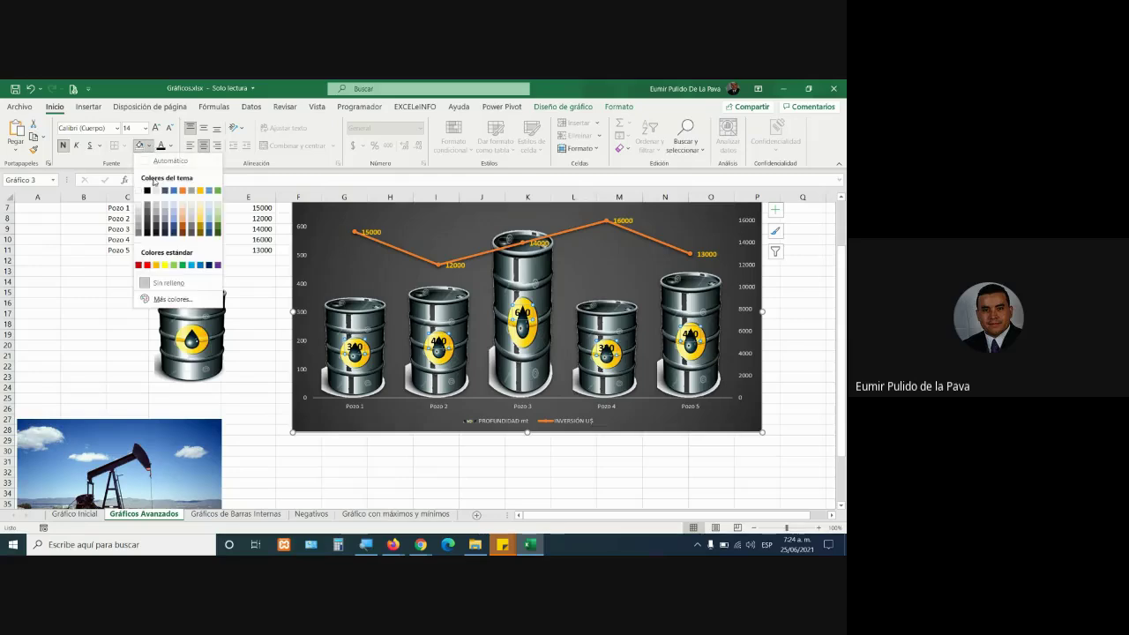
pyautogui.click(164, 266)
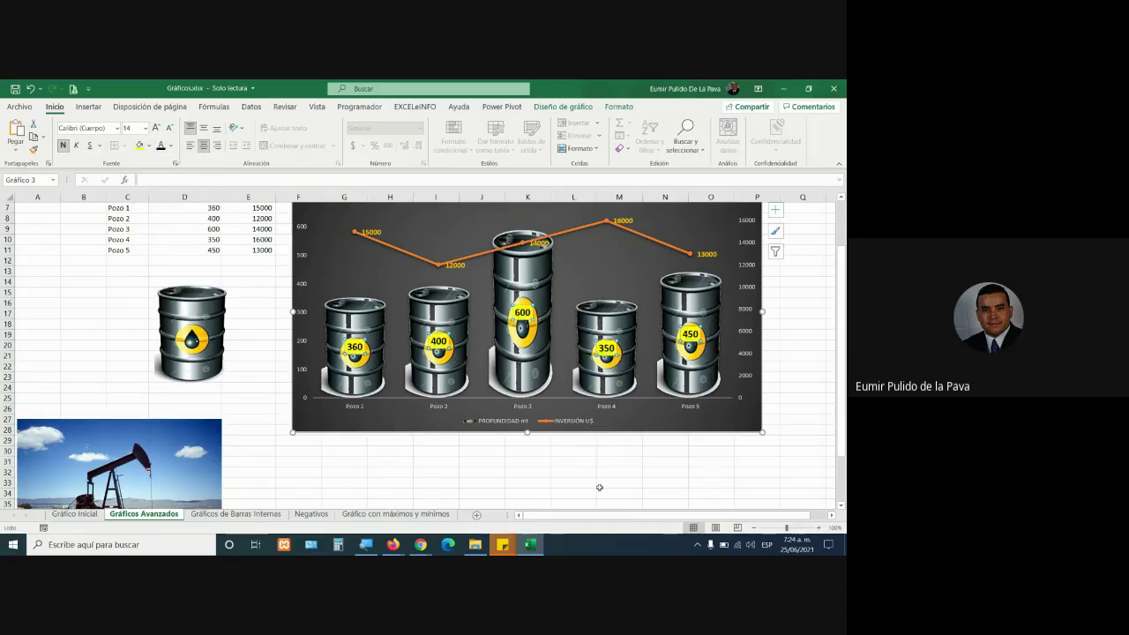
# Place the PROFUNDIDAD mt data labels at the inside base of the barrels and deselect the chart.
pyautogui.moveTo(341, 373)
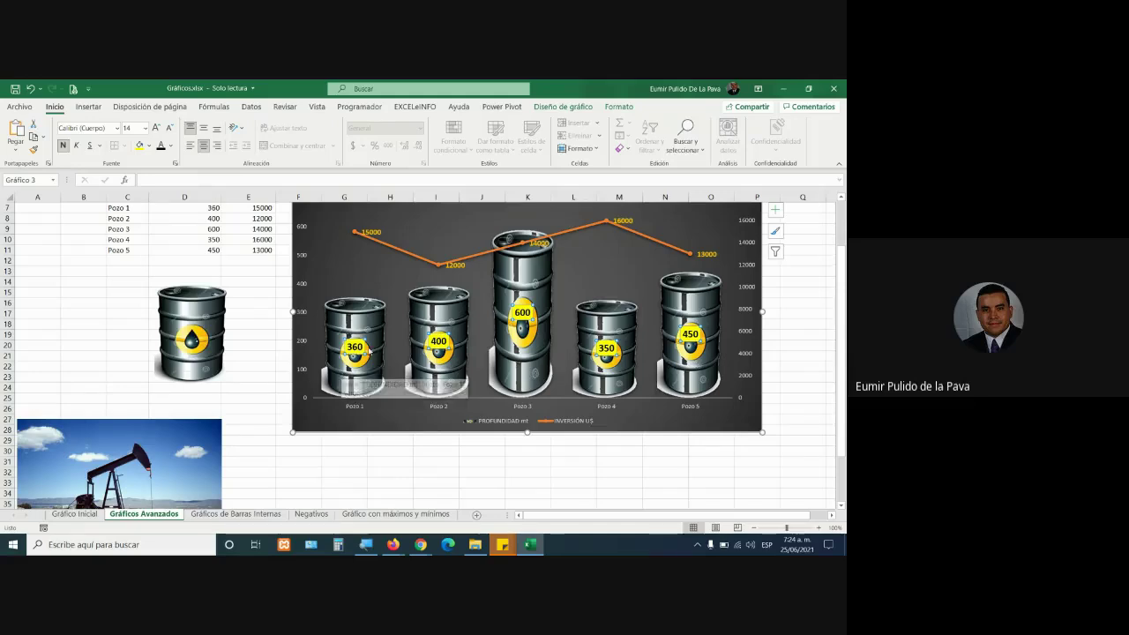
pyautogui.rightClick(355, 347)
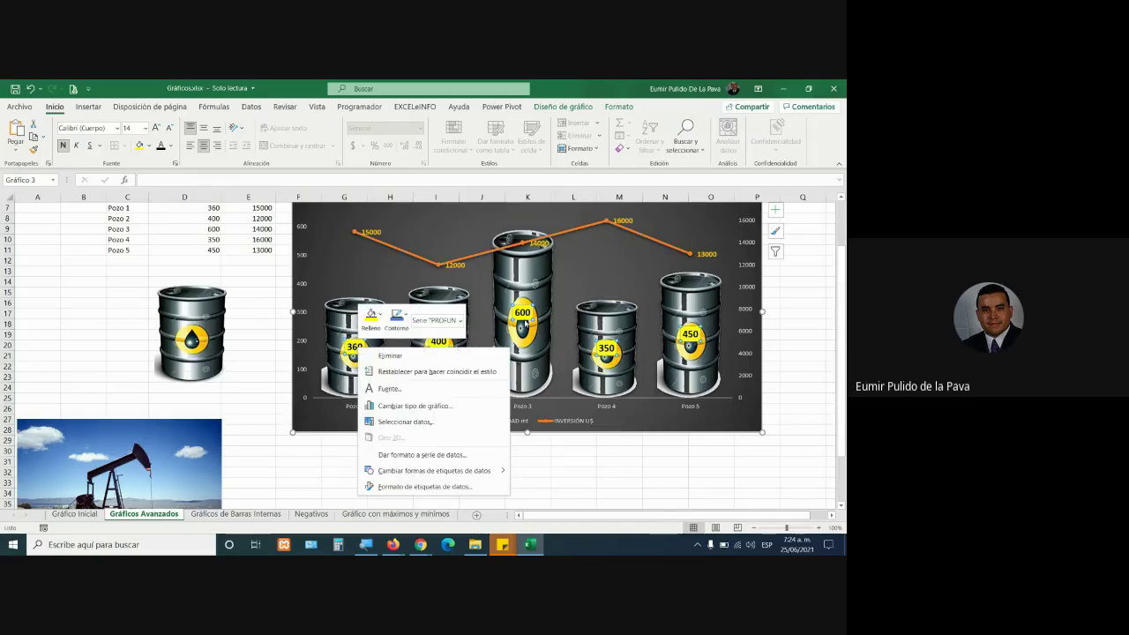
pyautogui.click(421, 486)
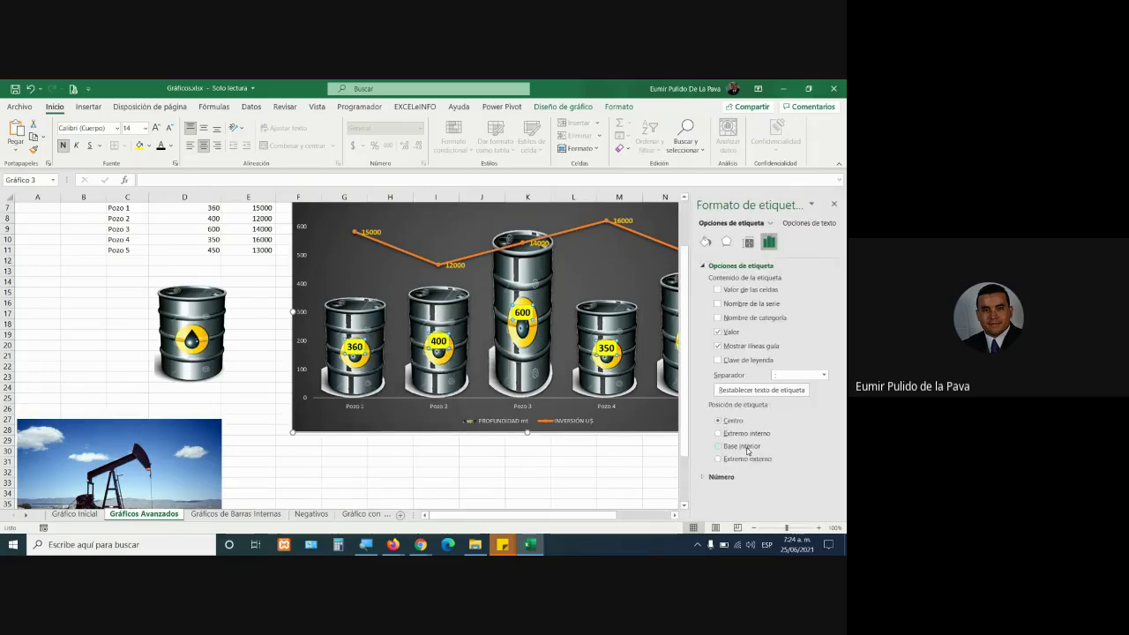
pyautogui.click(745, 448)
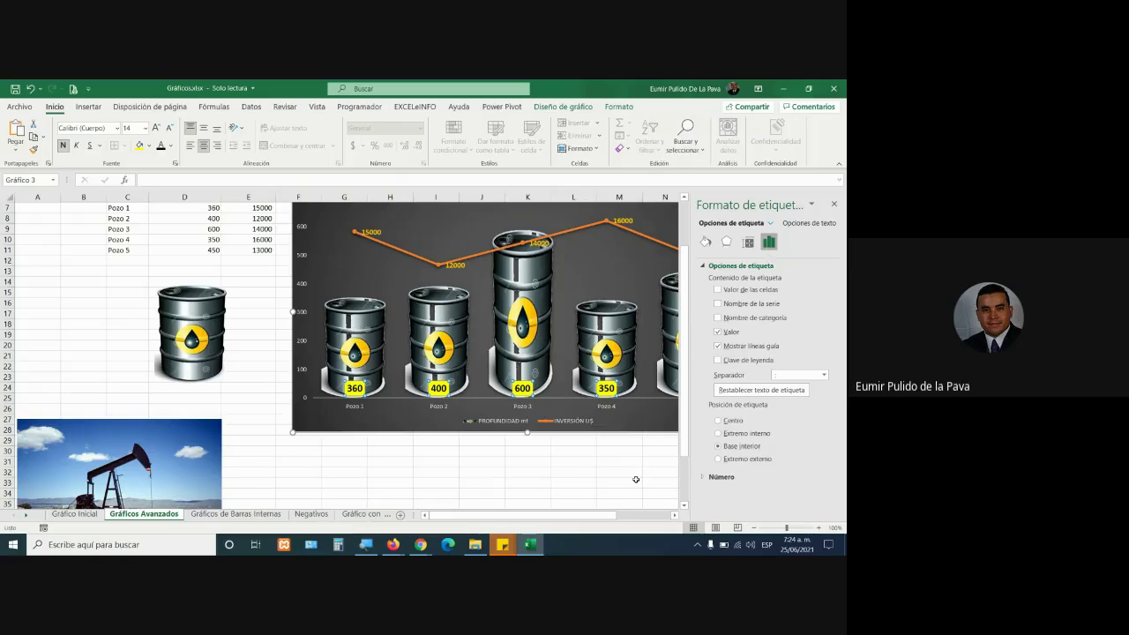
pyautogui.click(833, 205)
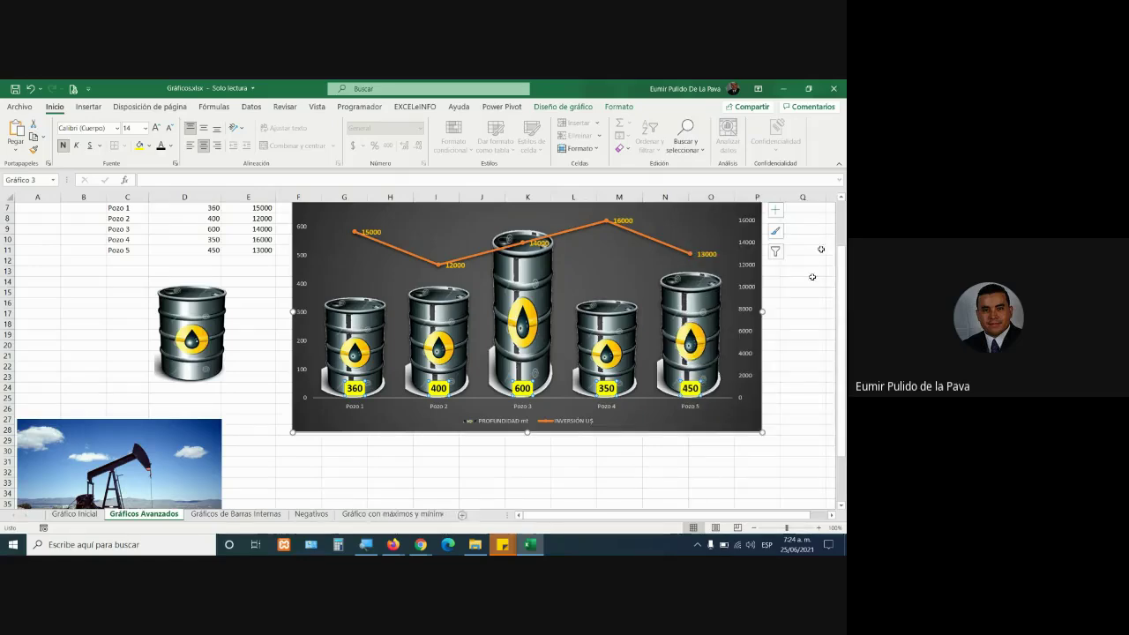
pyautogui.click(668, 485)
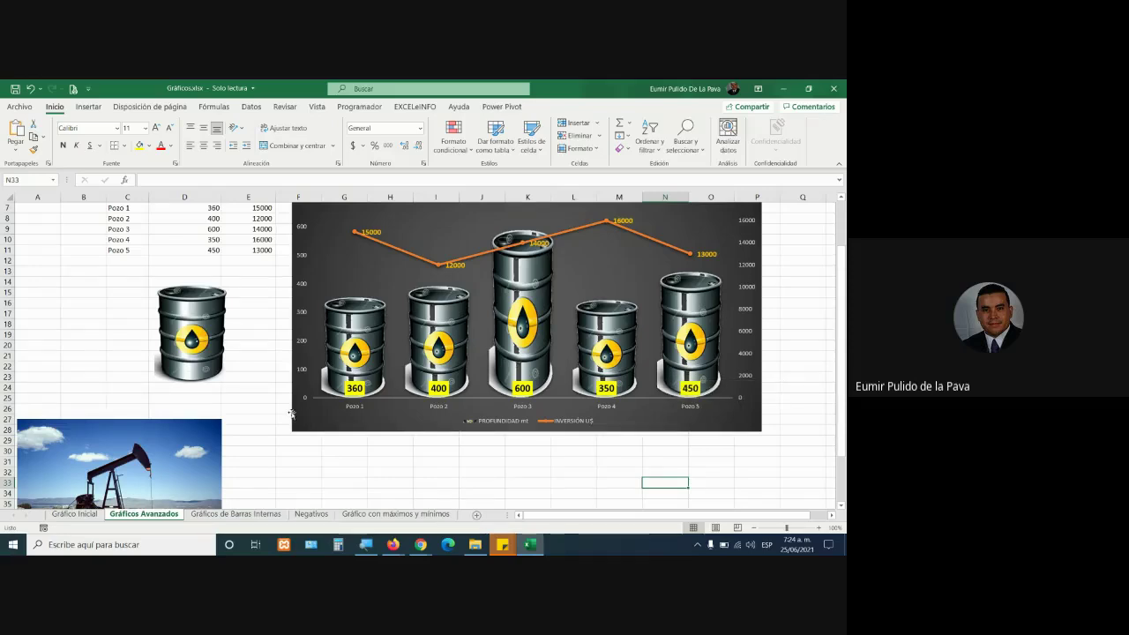
# Copy the oil pump photo located below the barrel picture.
pyautogui.scroll(-3, 291, 412)
pyautogui.click(166, 370)
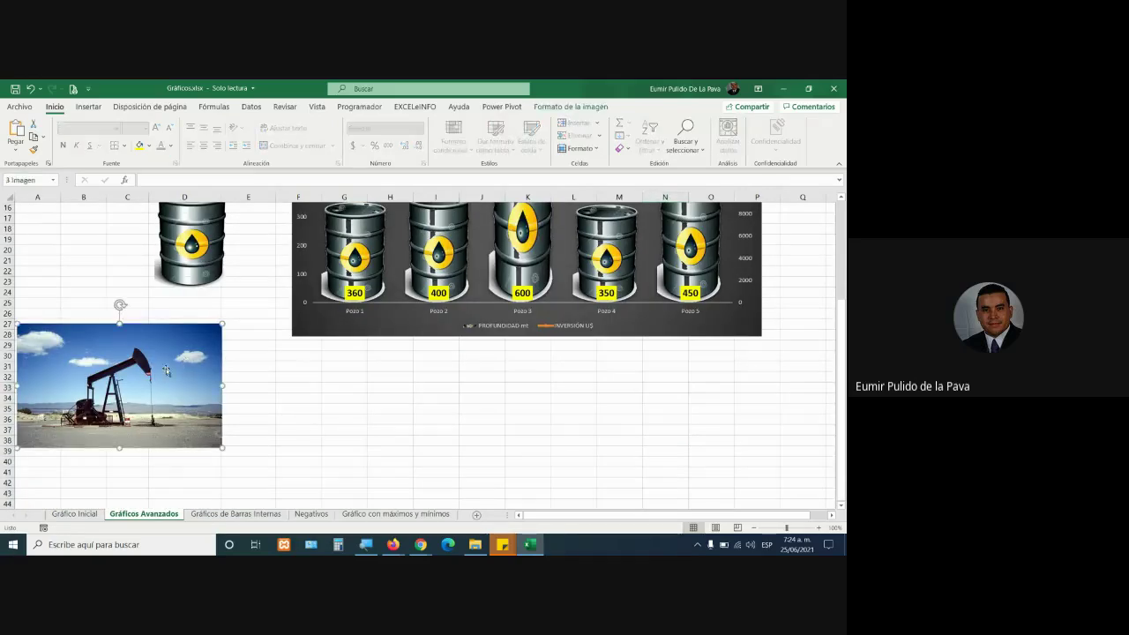
pyautogui.rightClick(154, 345)
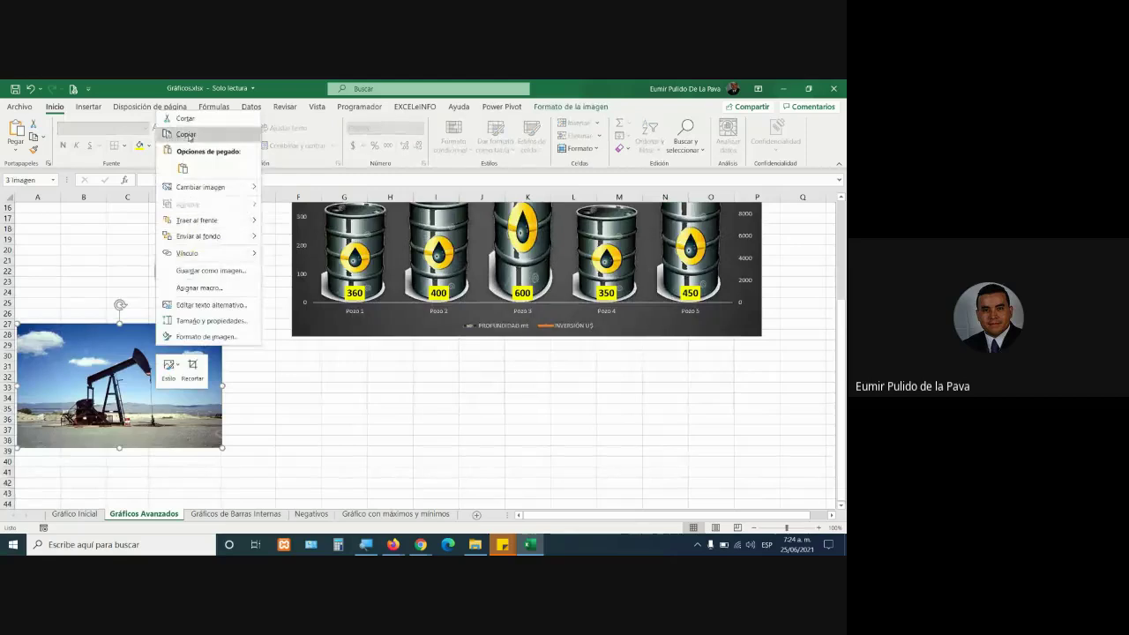
pyautogui.click(177, 131)
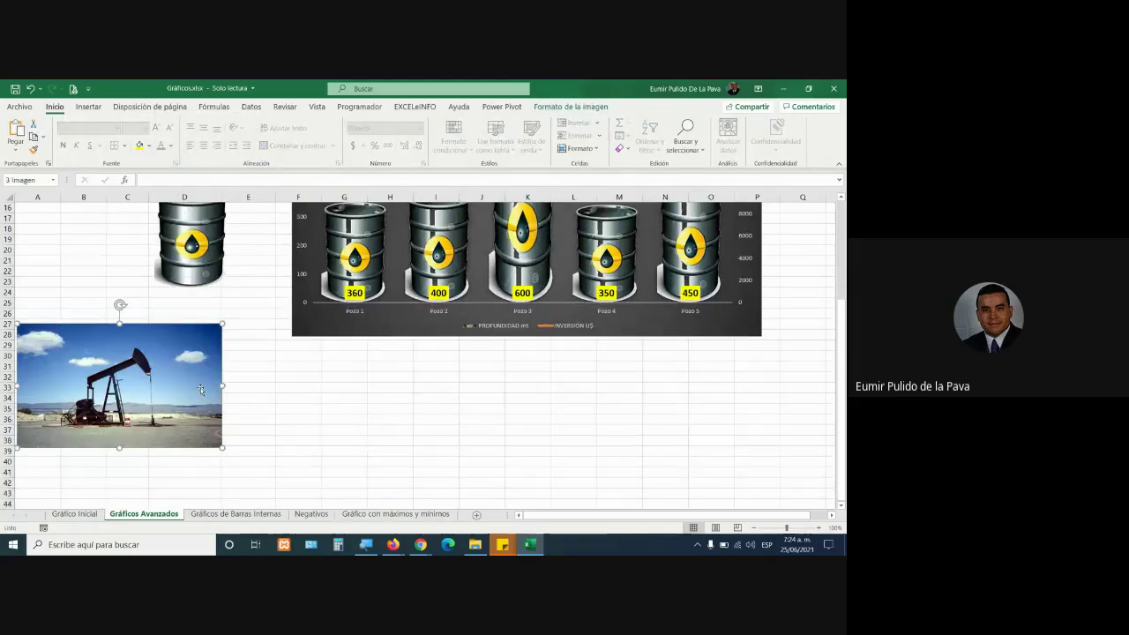
# Fill the plot area of the wells chart with the copied oil pump photo from the clipboard.
pyautogui.scroll(1, 341, 472)
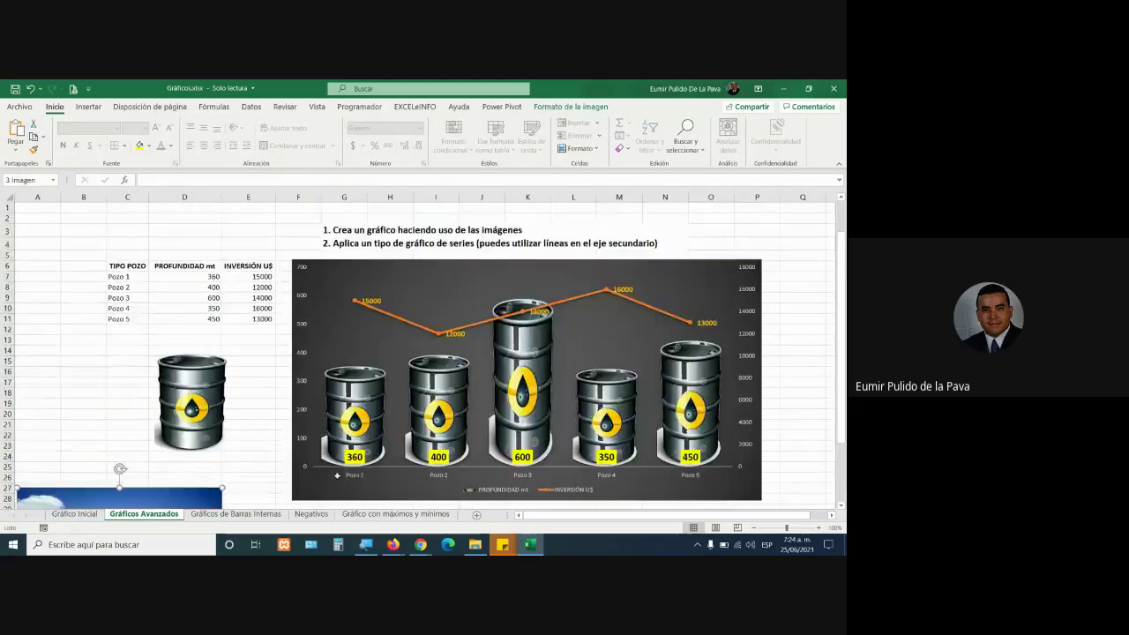
pyautogui.scroll(5, 340, 470)
pyautogui.click(387, 345)
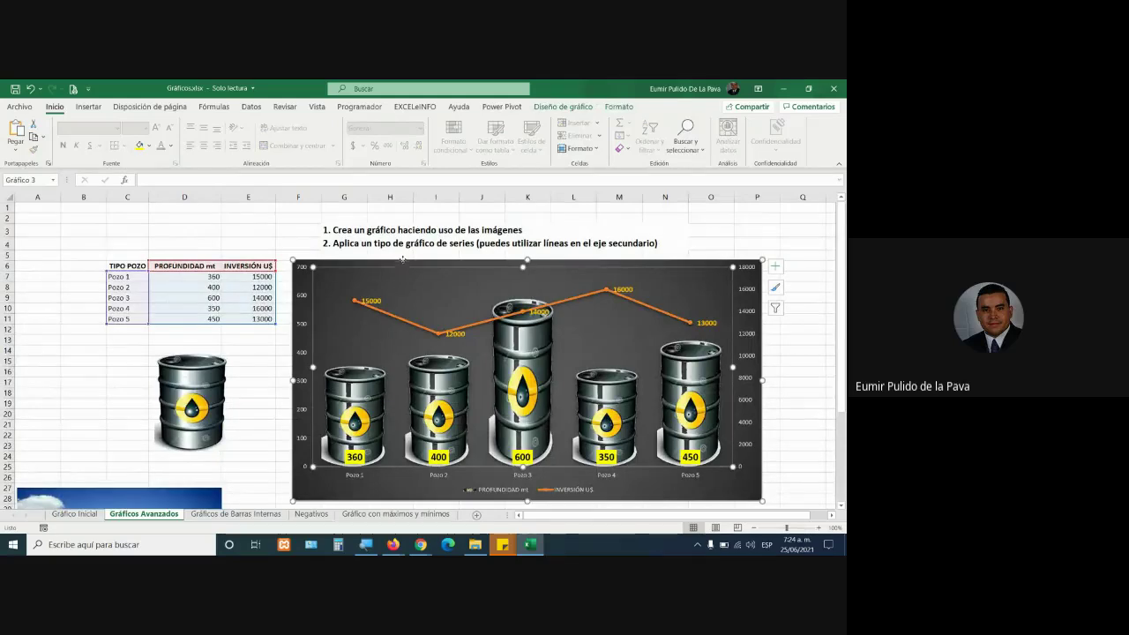
pyautogui.rightClick(392, 352)
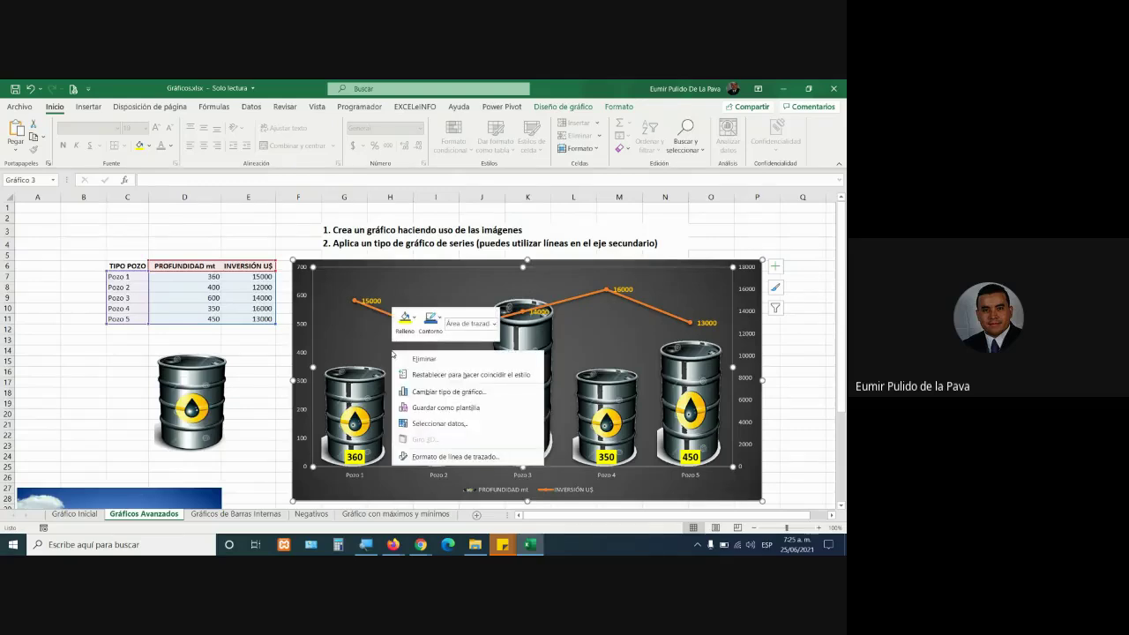
pyautogui.click(438, 457)
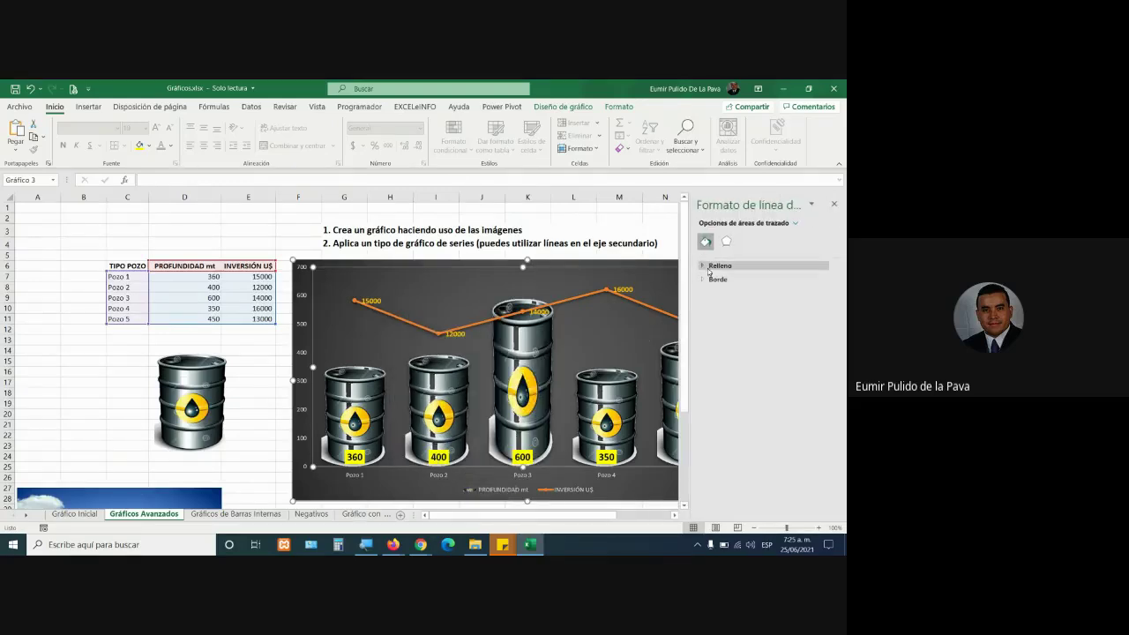
pyautogui.click(704, 266)
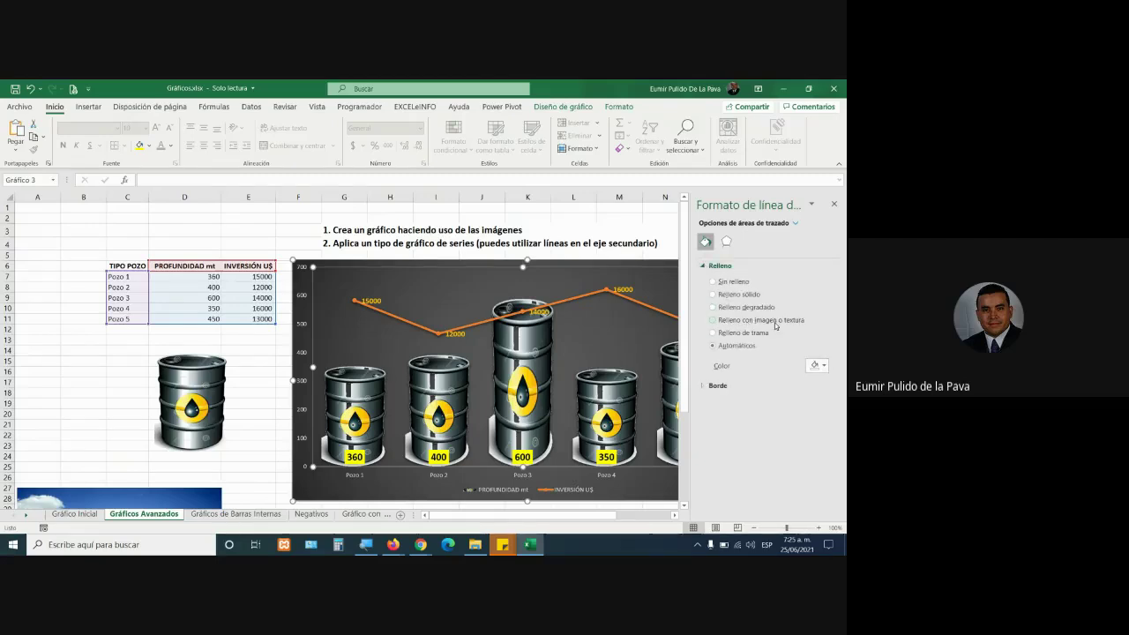
pyautogui.click(742, 323)
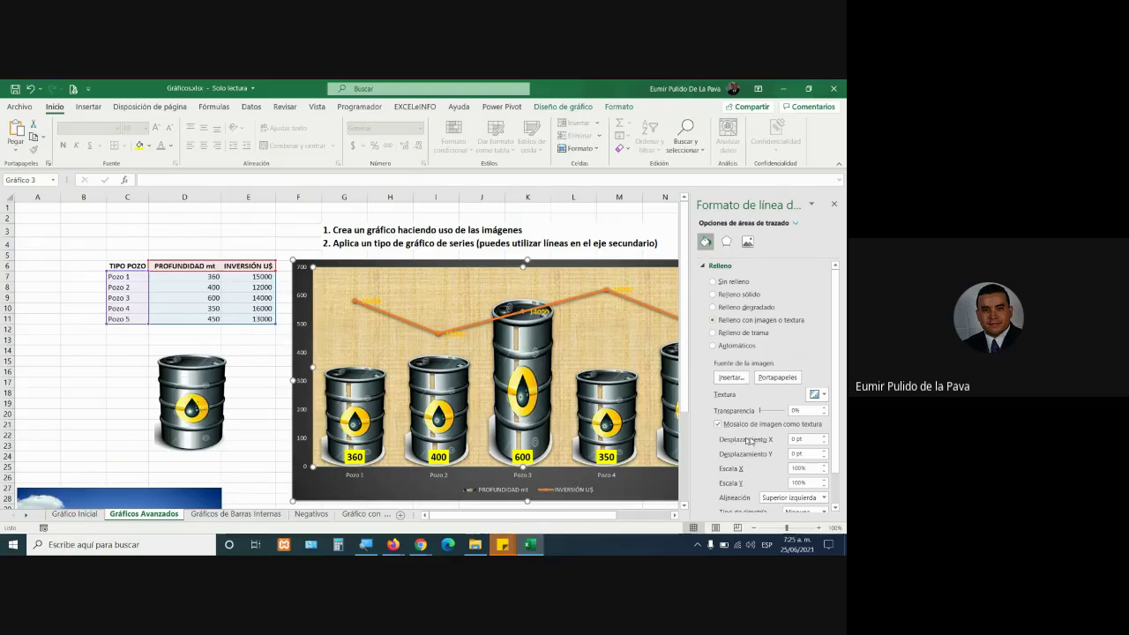
pyautogui.click(770, 376)
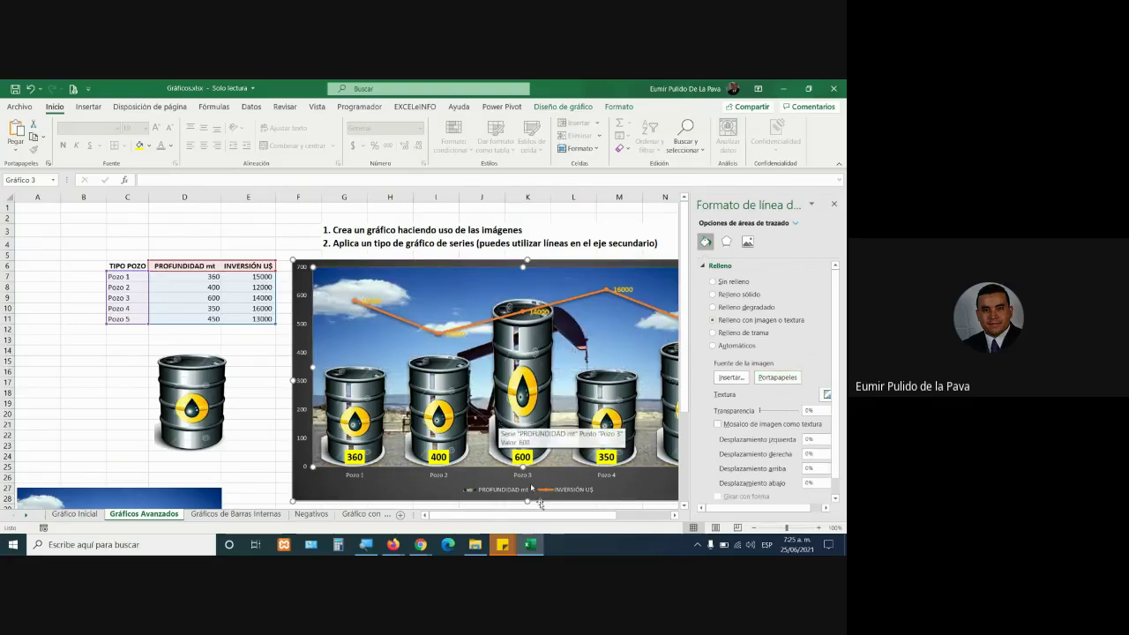
# Set the transparency of the plot area's picture fill to about 84% and deselect the chart.
pyautogui.click(594, 521)
pyautogui.moveTo(593, 520); pyautogui.dragTo(608, 520)
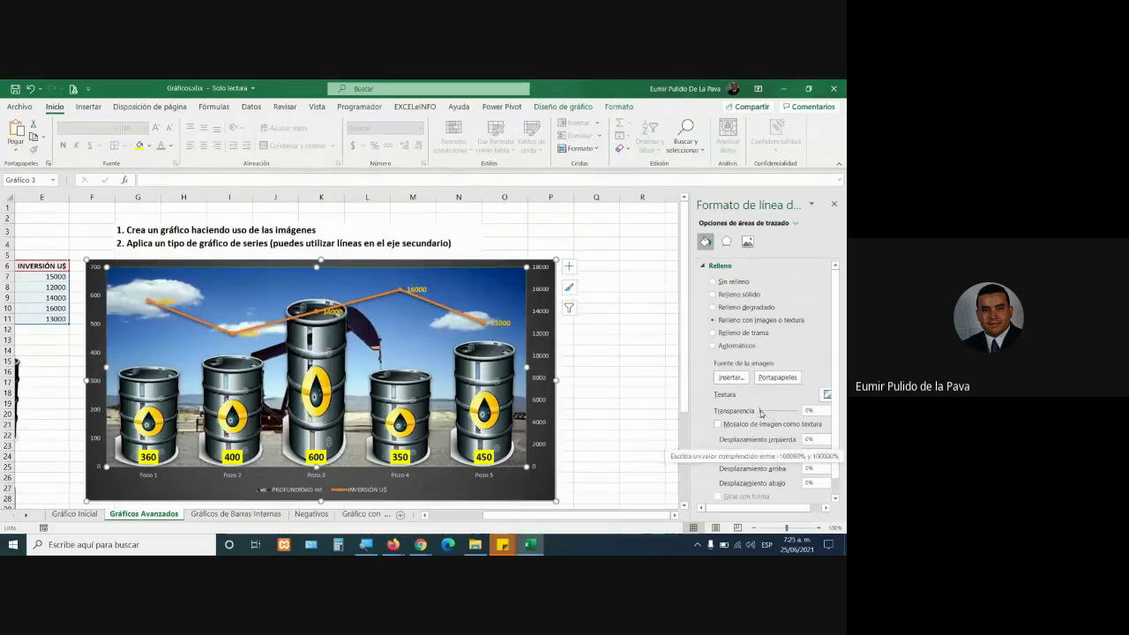
pyautogui.moveTo(763, 413); pyautogui.dragTo(792, 413)
pyautogui.click(636, 424)
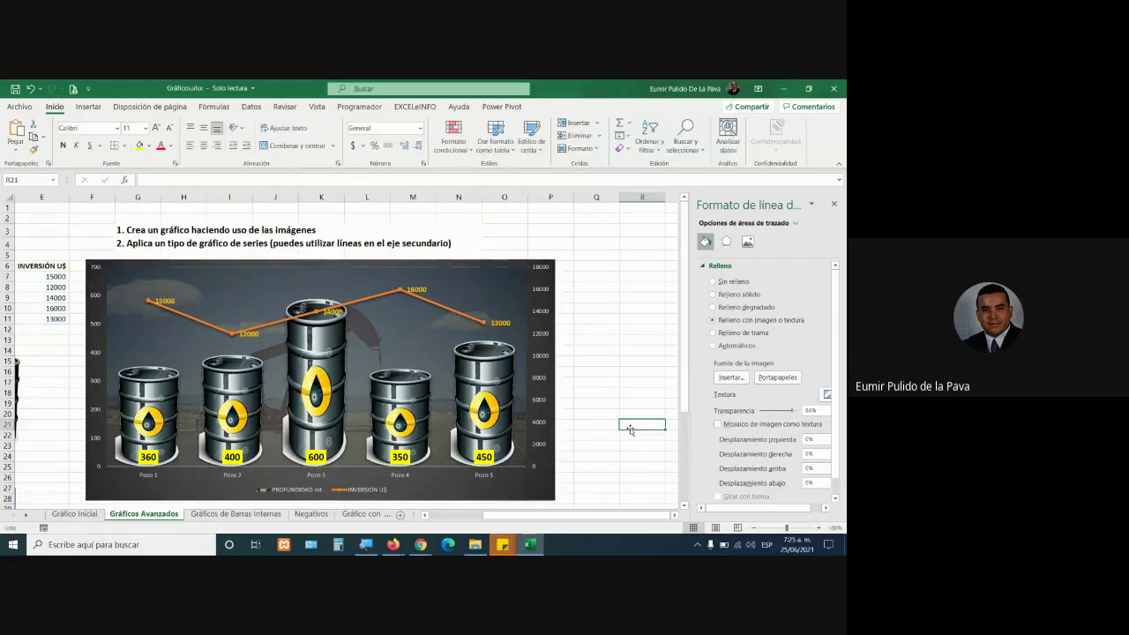
pyautogui.scroll(-1, 556, 431)
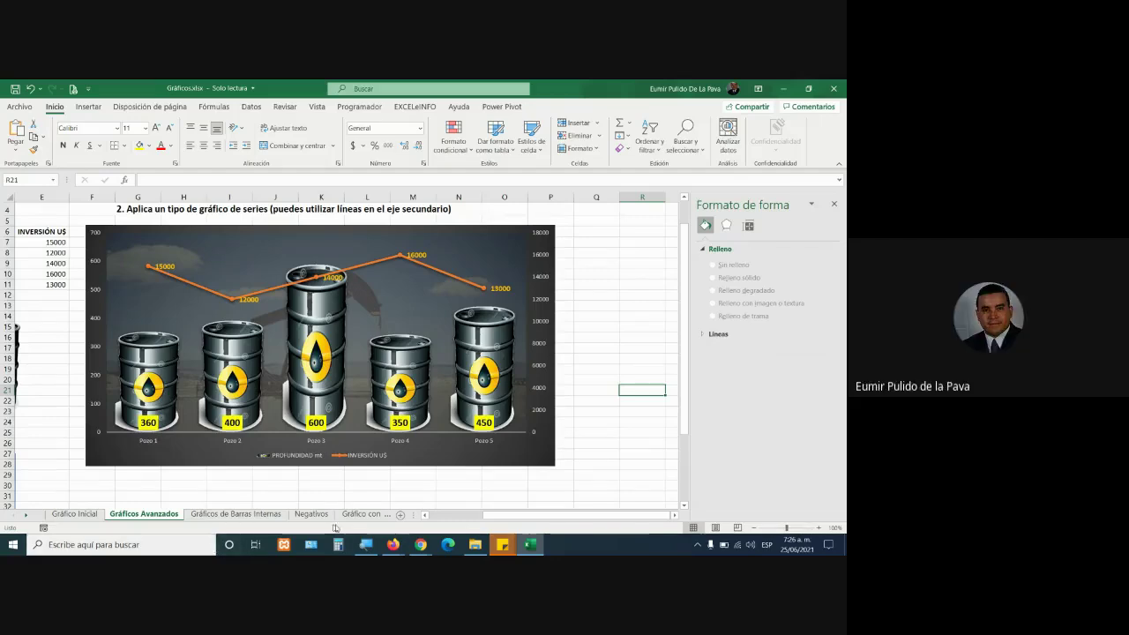
# Switch to the Google Meet call to check its messages, return to Excel and look over the wells data and chart.
pyautogui.moveTo(421, 544)
pyautogui.click(361, 497)
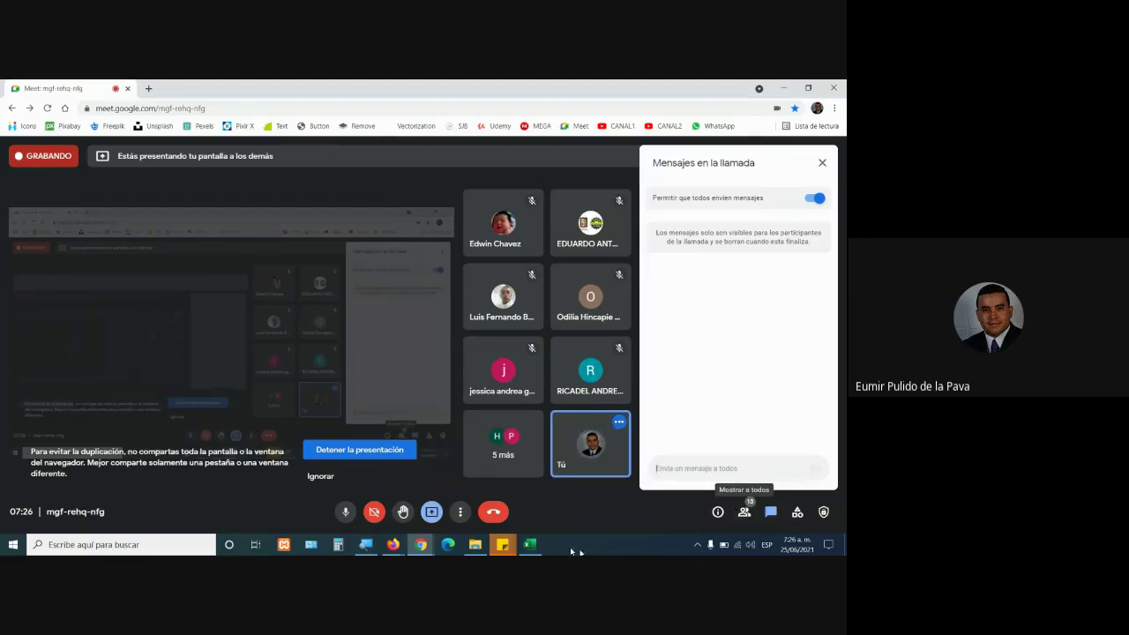
pyautogui.click(530, 544)
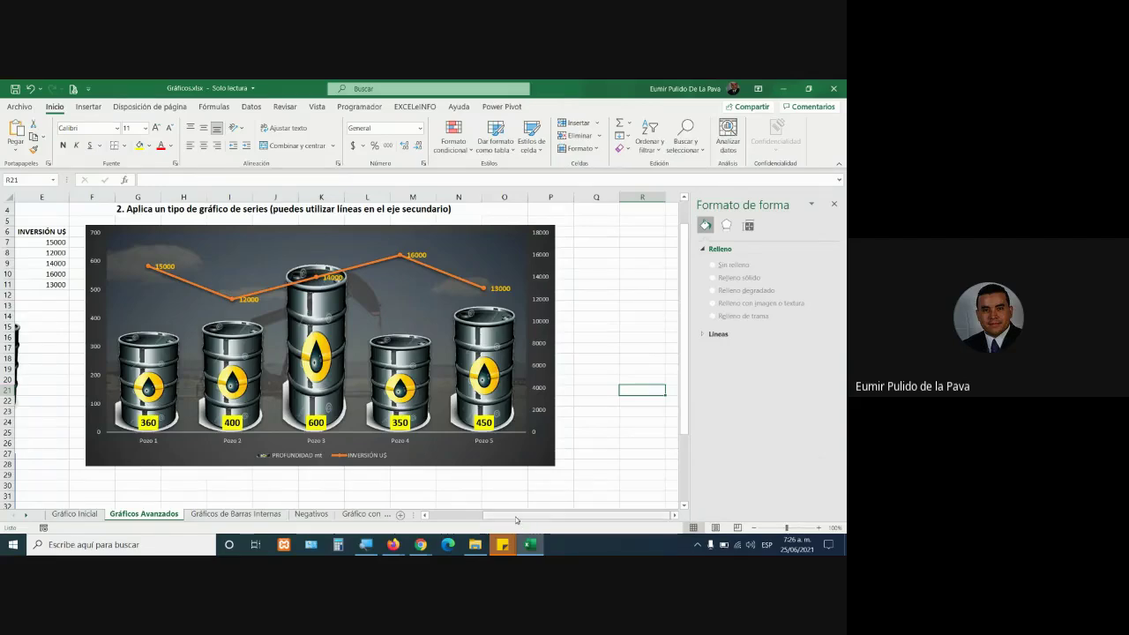
pyautogui.moveTo(516, 520); pyautogui.dragTo(126, 509)
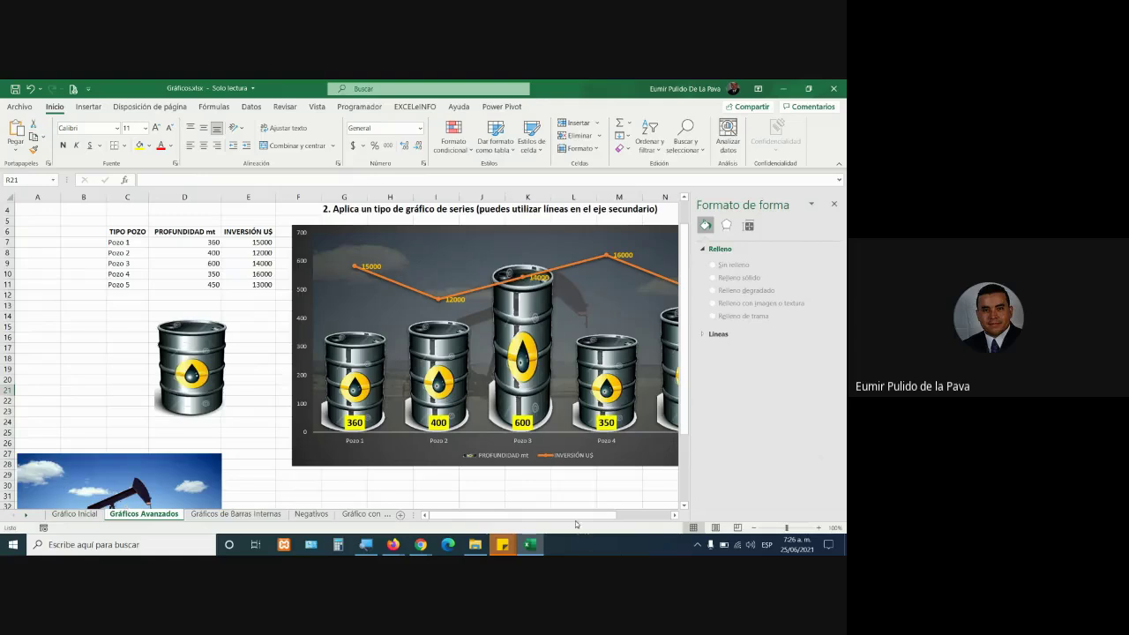
pyautogui.moveTo(575, 515); pyautogui.dragTo(627, 515)
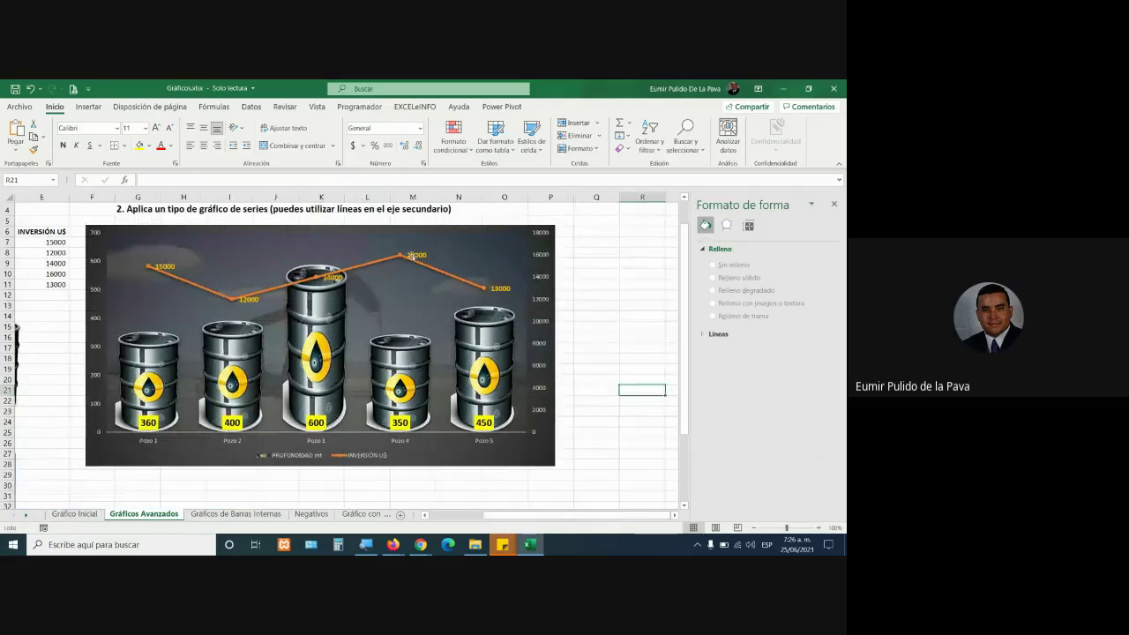
# Lower the transparency of the plot area's picture fill to 0% and raise it again to about 85%.
pyautogui.click(434, 266)
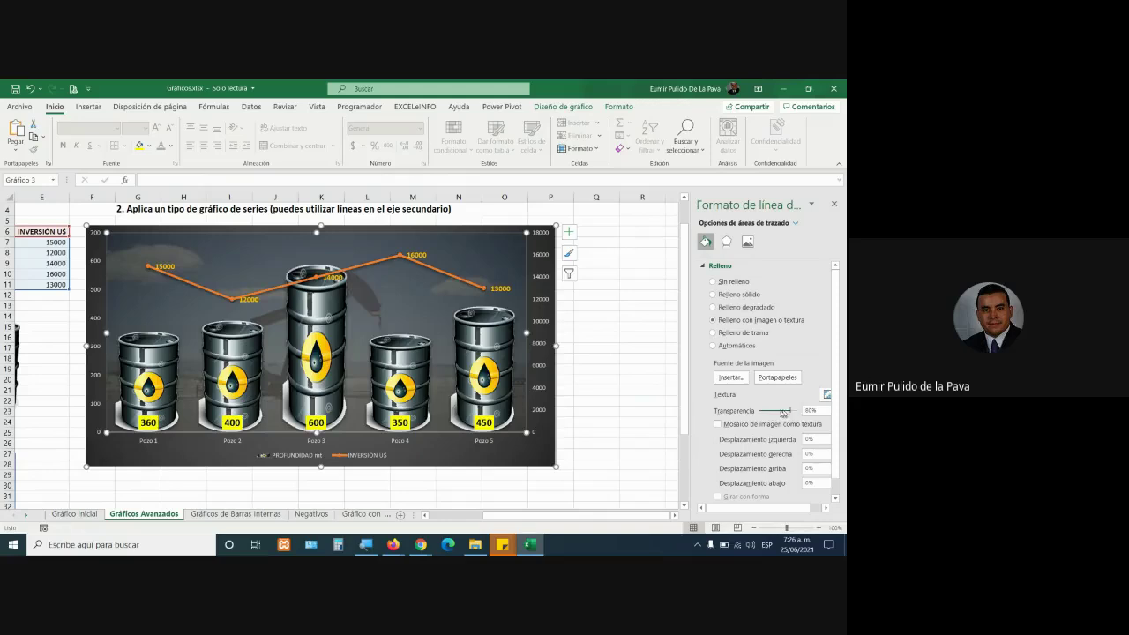
pyautogui.moveTo(783, 412); pyautogui.dragTo(758, 412)
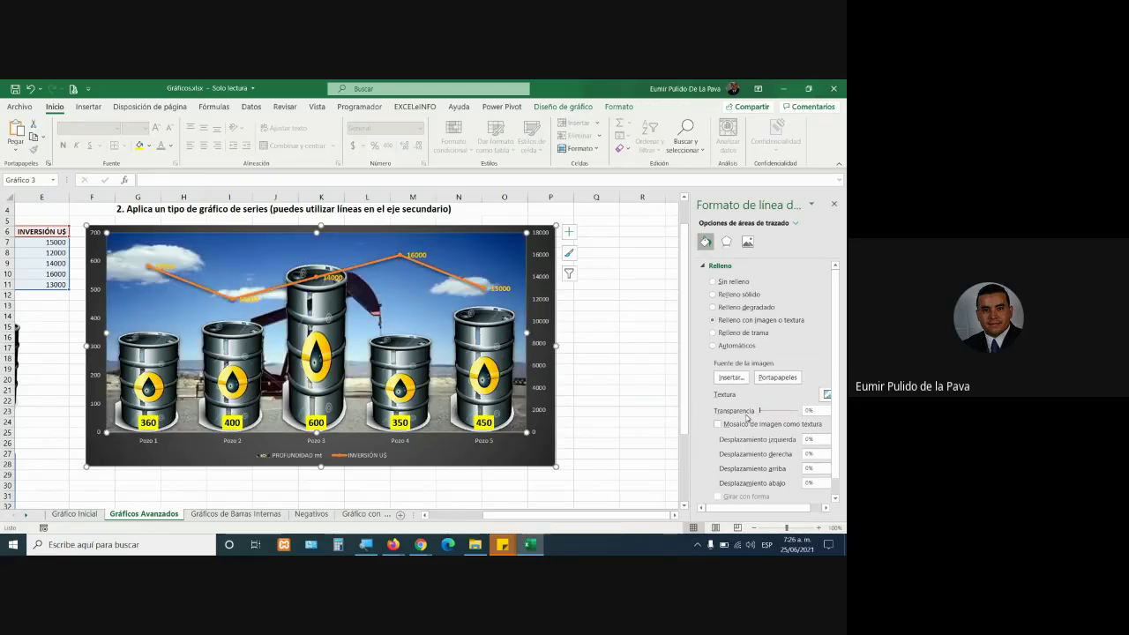
pyautogui.moveTo(759, 412); pyautogui.dragTo(791, 418)
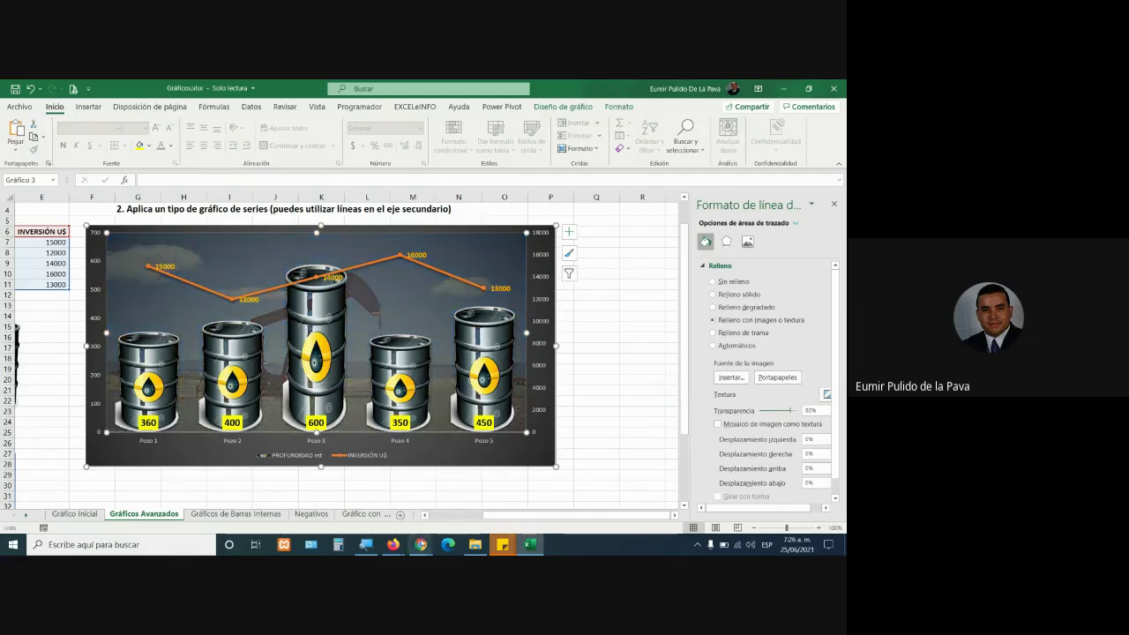
# Switch to the Google Meet call, admit the waiting participant and return to the Excel workbook.
pyautogui.moveTo(423, 545)
pyautogui.click(372, 500)
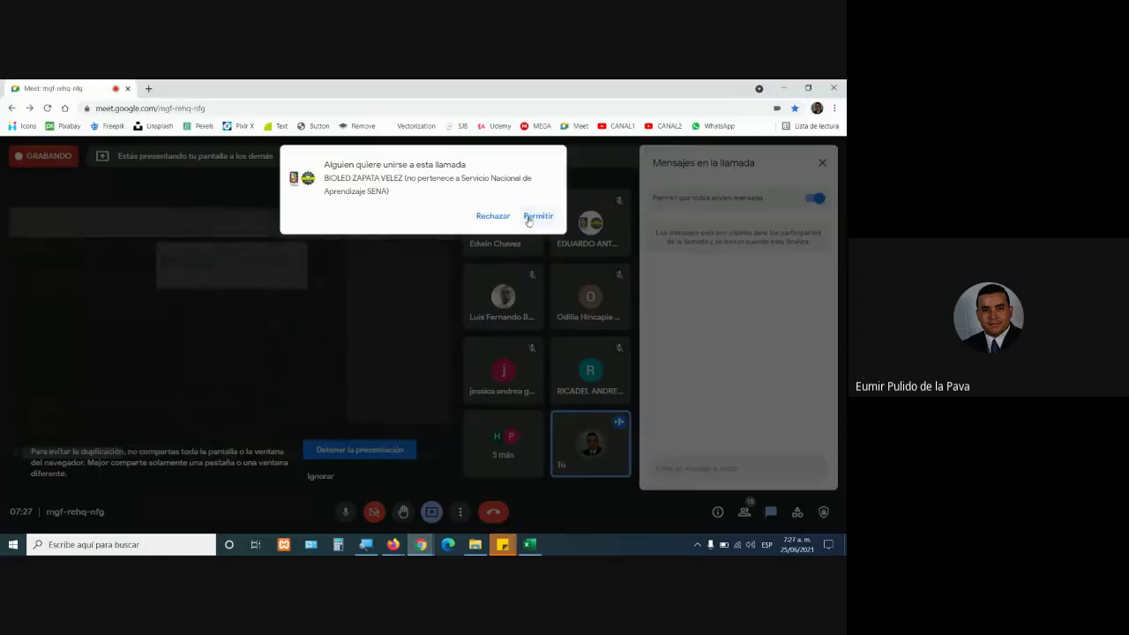
pyautogui.click(529, 221)
pyautogui.click(529, 544)
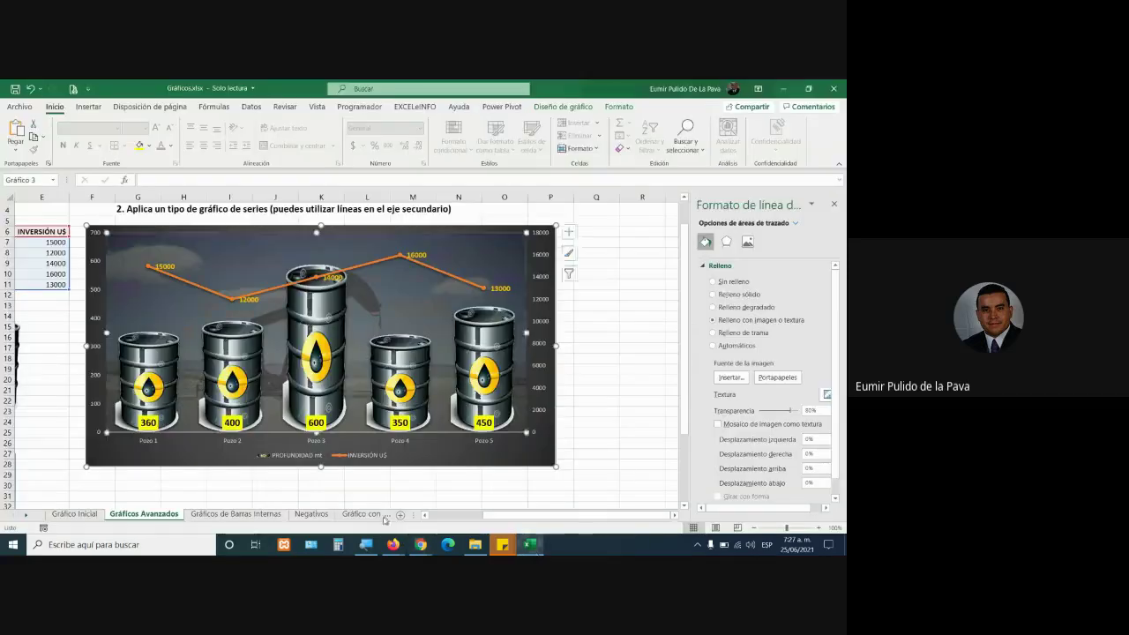
# Close the plot area formatting options and open the Gráficos de Barras Internas sheet.
pyautogui.moveTo(528, 515); pyautogui.dragTo(437, 519)
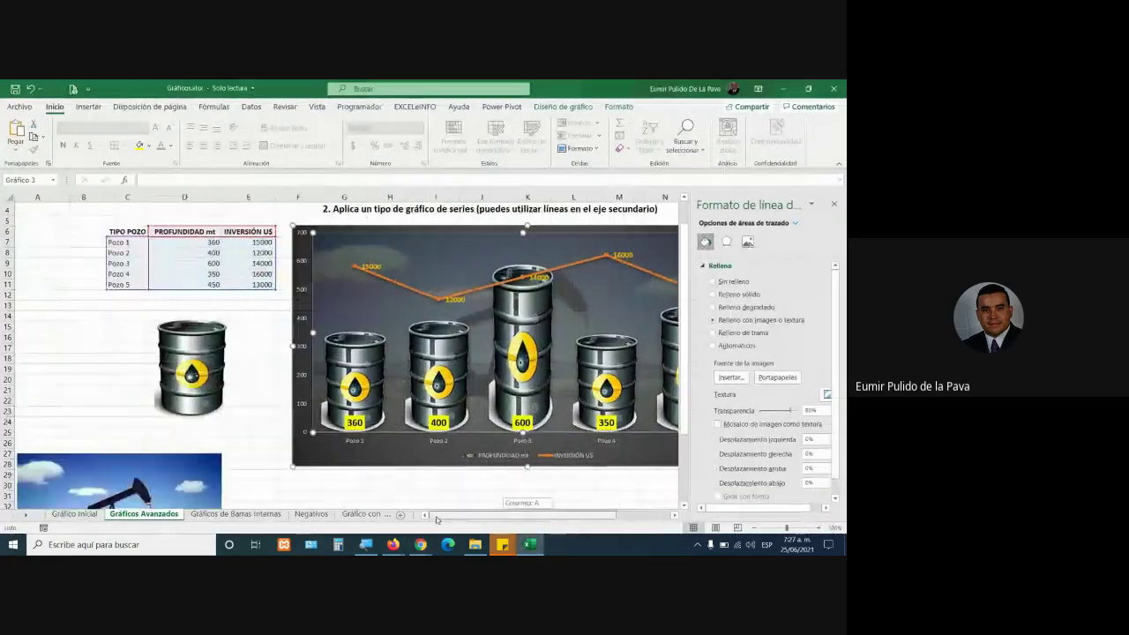
pyautogui.click(834, 204)
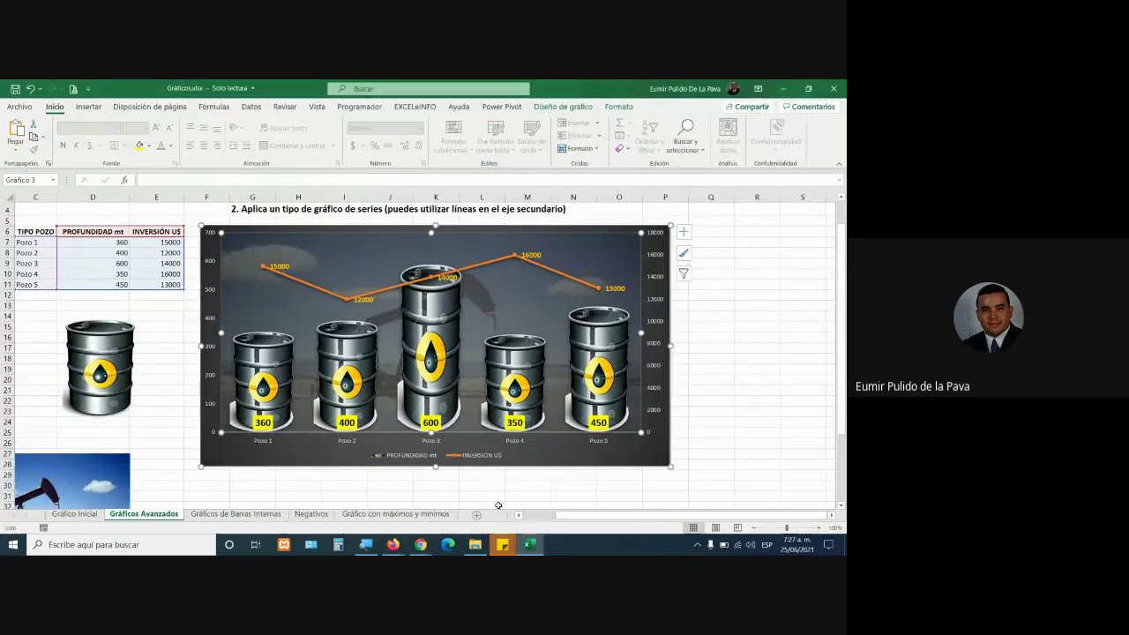
pyautogui.click(211, 514)
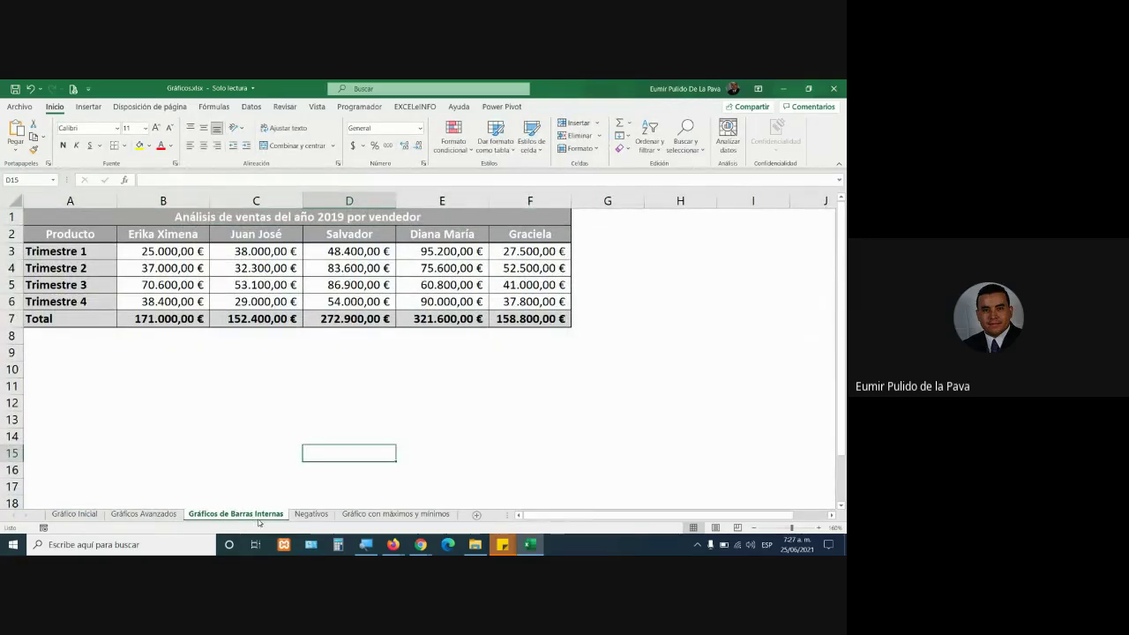
# Delete the VENTAS ENERO VS JUNIO chart from the Gráfico Inicial sheet.
pyautogui.click(64, 511)
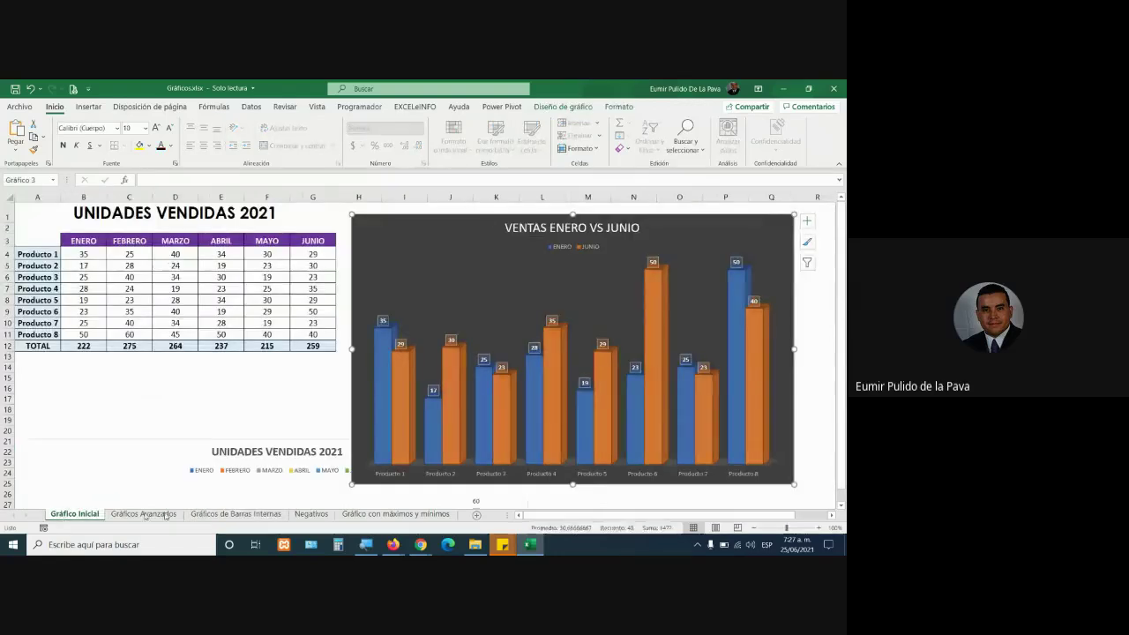
pyautogui.scroll(-2, 267, 412)
pyautogui.scroll(-8, 266, 412)
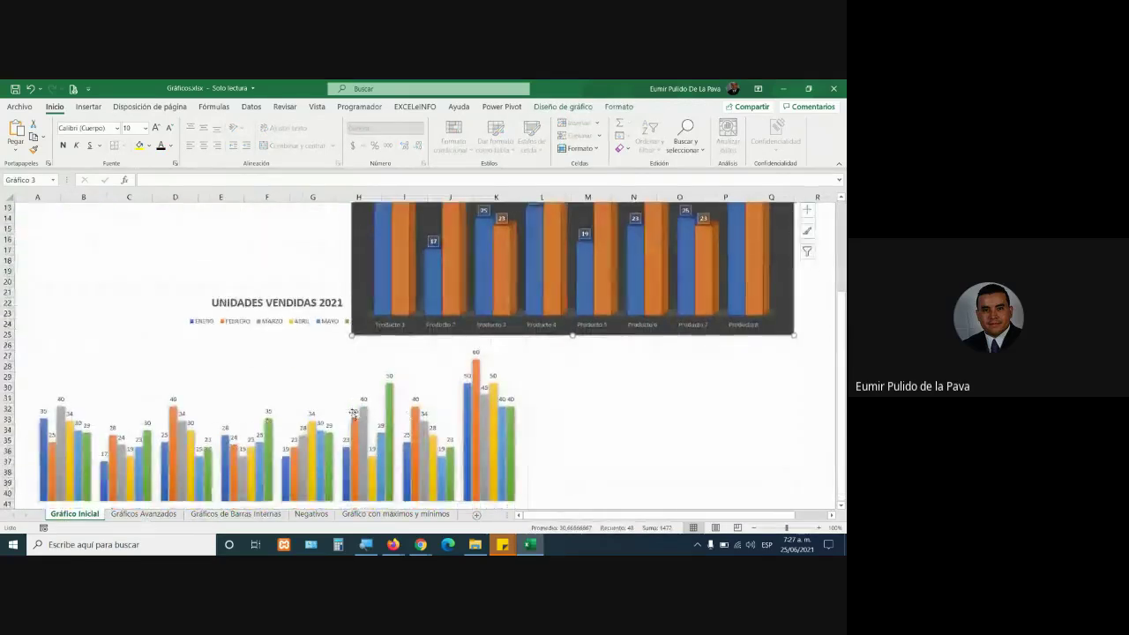
pyautogui.scroll(8, 350, 426)
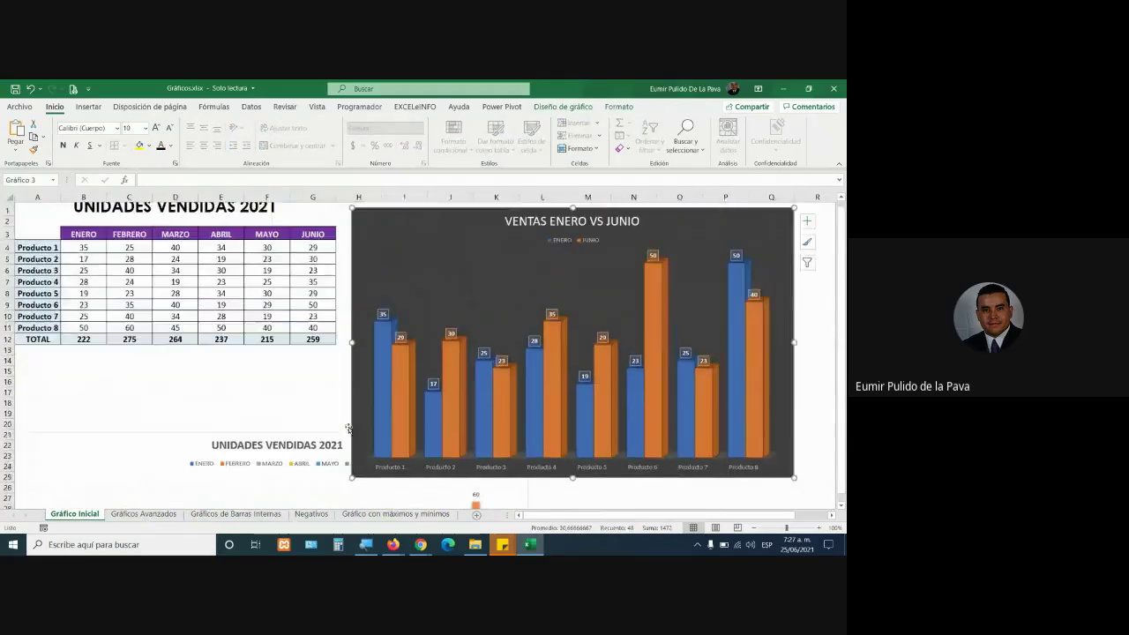
pyautogui.click(95, 247)
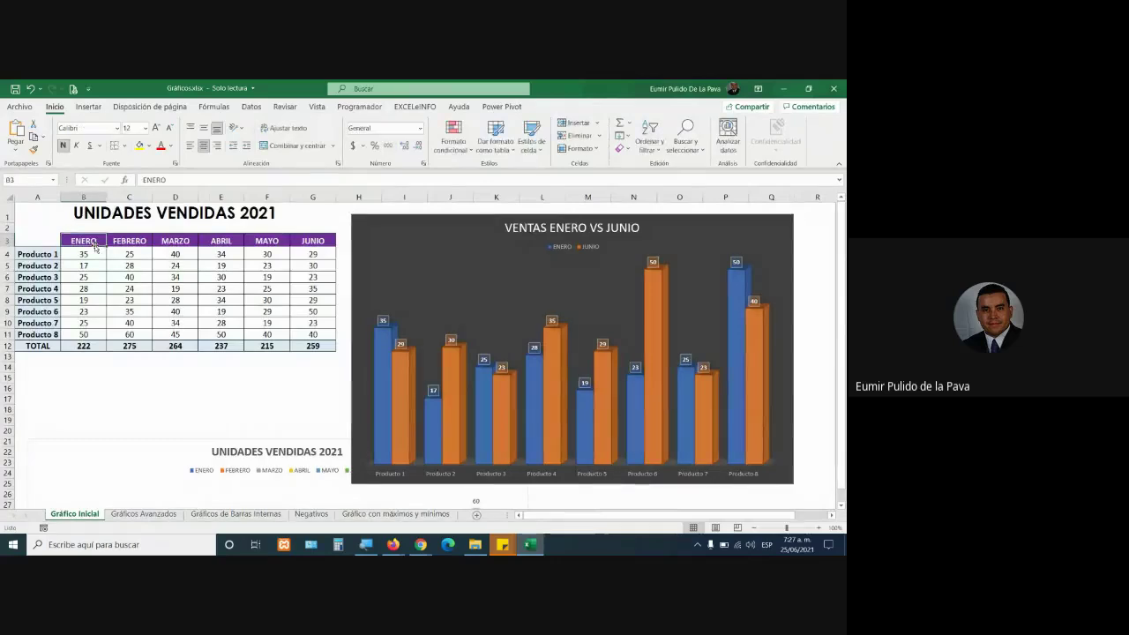
pyautogui.click(380, 218)
pyautogui.press('Delete')
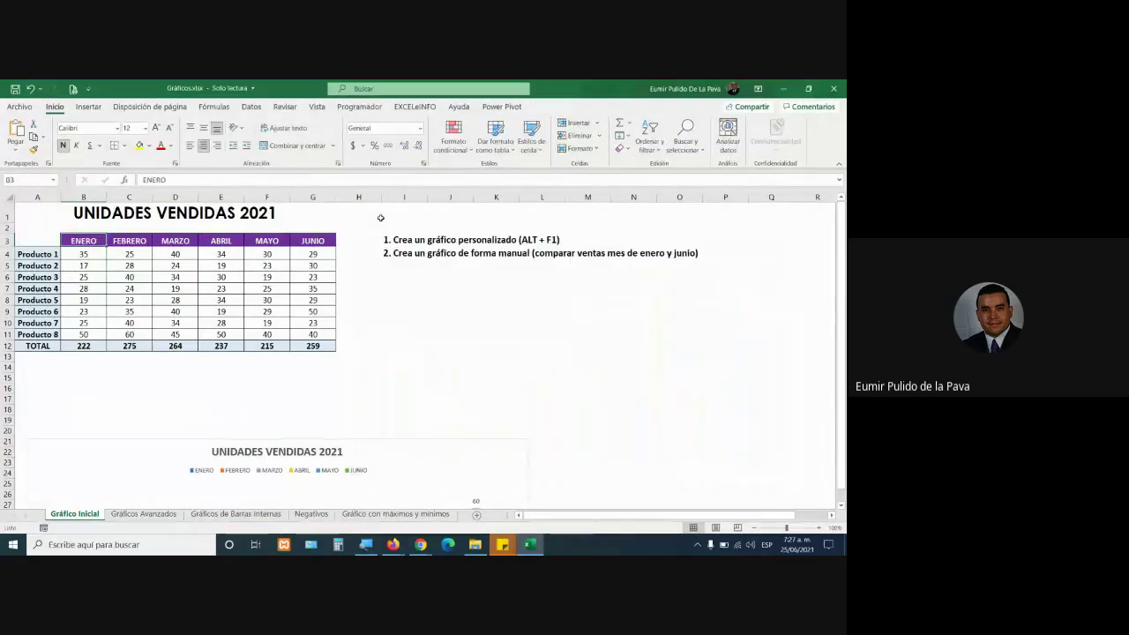
# Delete the UNIDADES VENDIDAS 2021 chart located below the sales table.
pyautogui.scroll(-3, 103, 341)
pyautogui.click(109, 323)
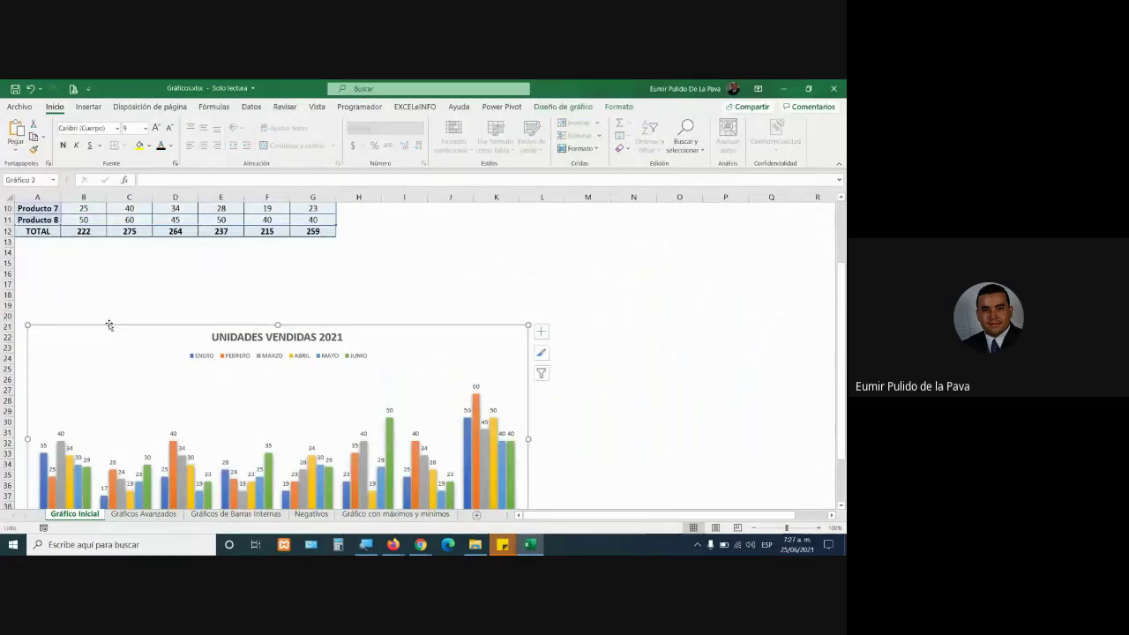
pyautogui.press('Delete')
pyautogui.scroll(3, 229, 394)
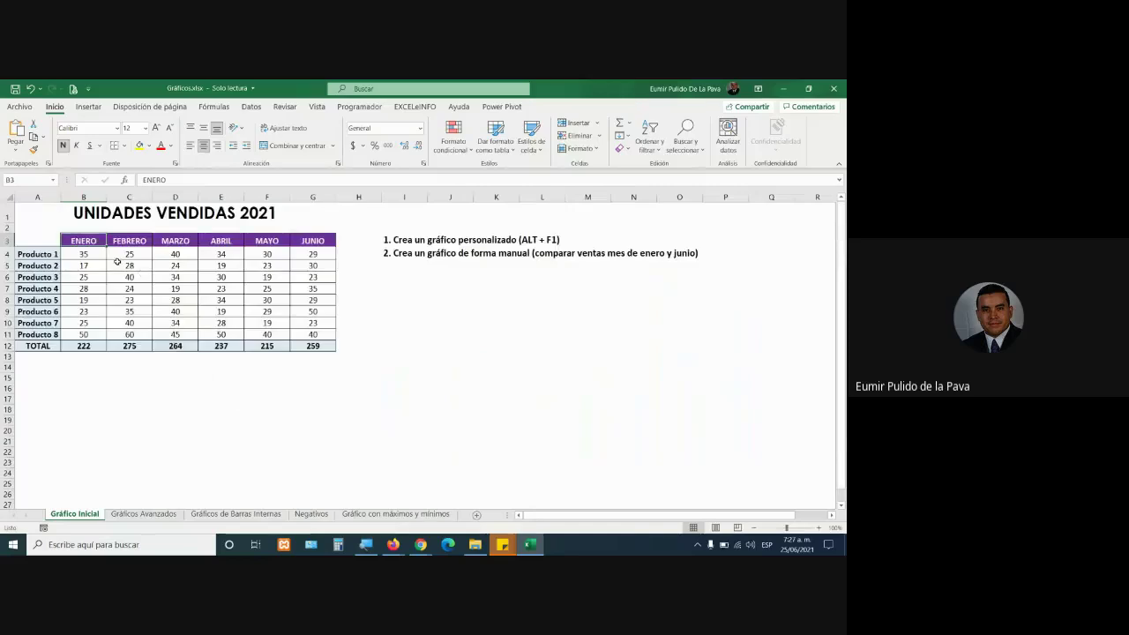
# Insert a default column chart from the whole units-sold table and place it enlarged beneath the two exercise instructions.
pyautogui.press('Down')
pyautogui.hotkey('ctrl', 'a')
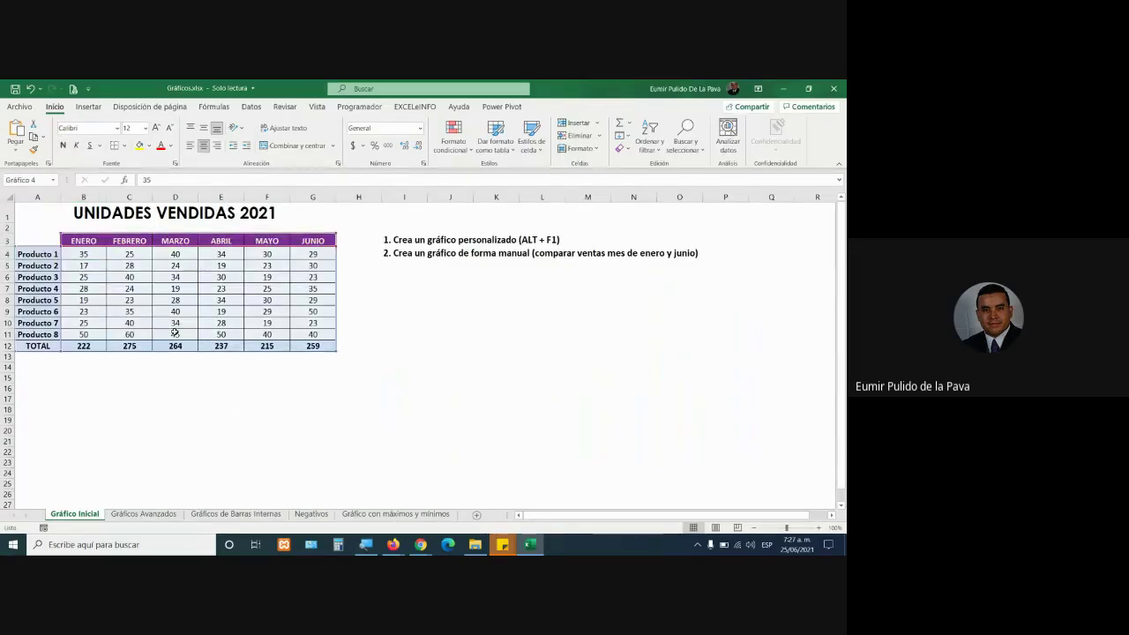
pyautogui.hotkey('alt', 'F1')
pyautogui.moveTo(430, 276); pyautogui.dragTo(418, 259)
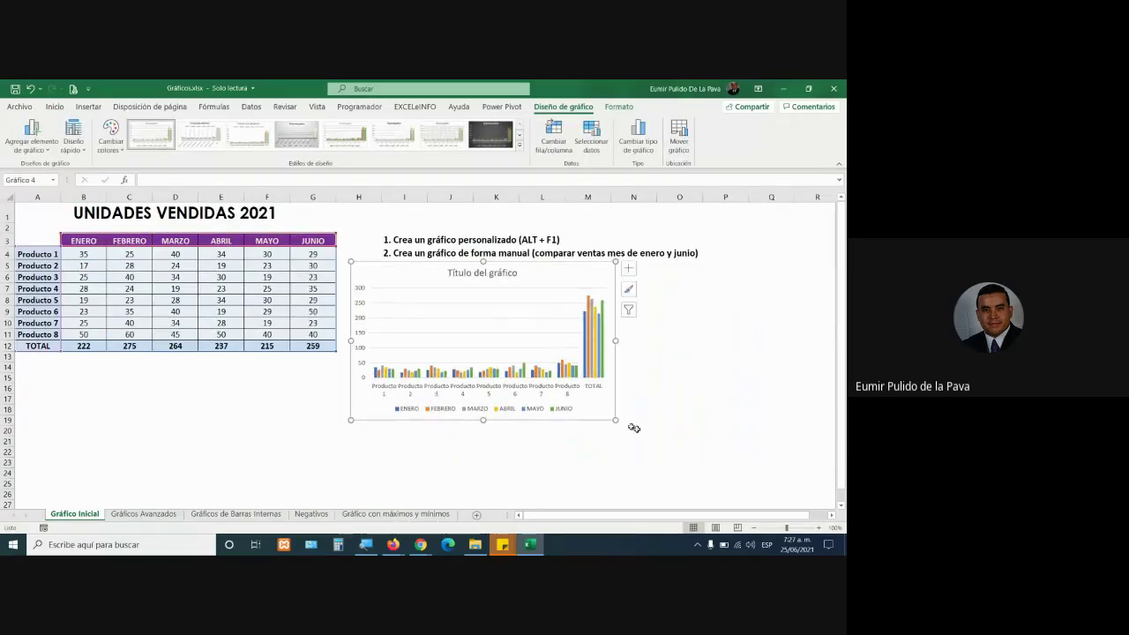
pyautogui.moveTo(614, 420); pyautogui.dragTo(790, 515)
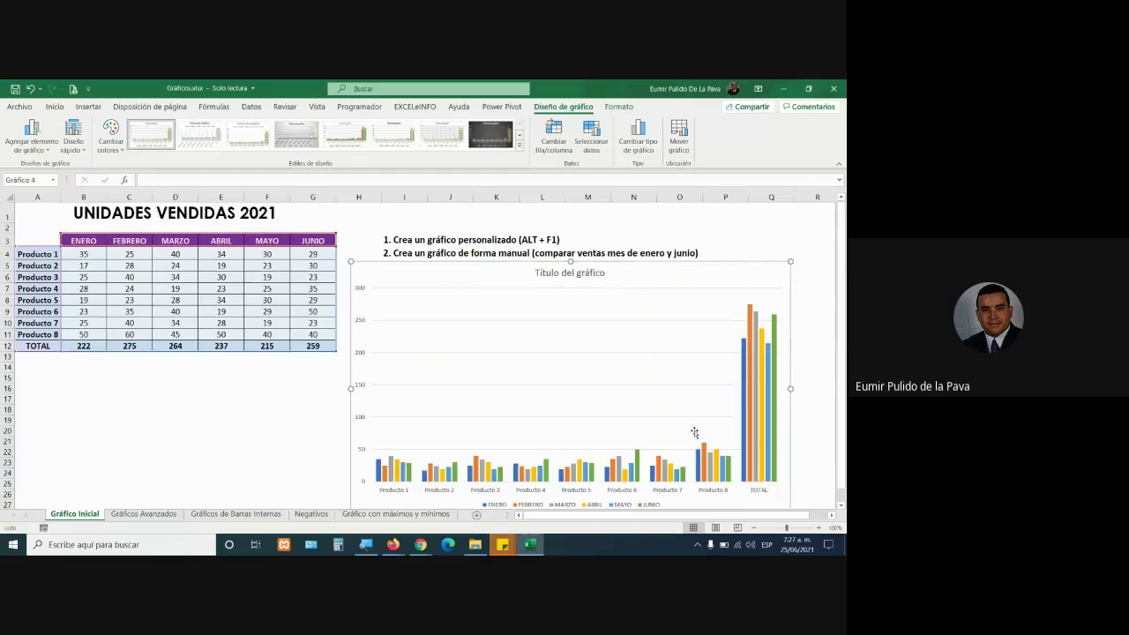
# Delete the default column chart of units sold from the Gráfico Inicial sheet.
pyautogui.scroll(-1, 697, 446)
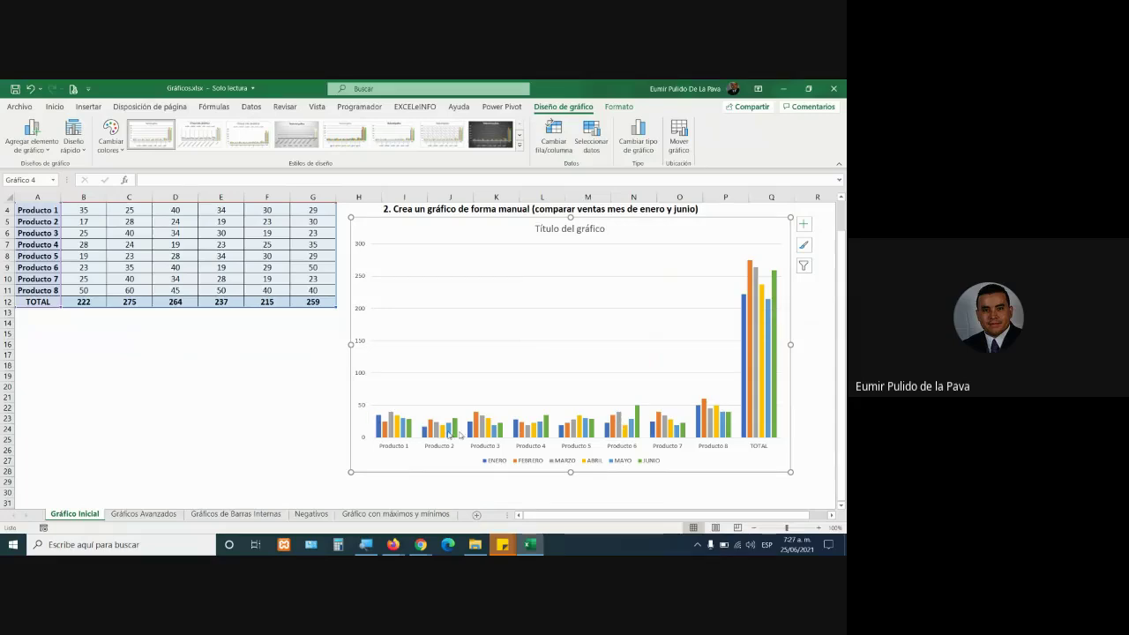
pyautogui.moveTo(723, 430)
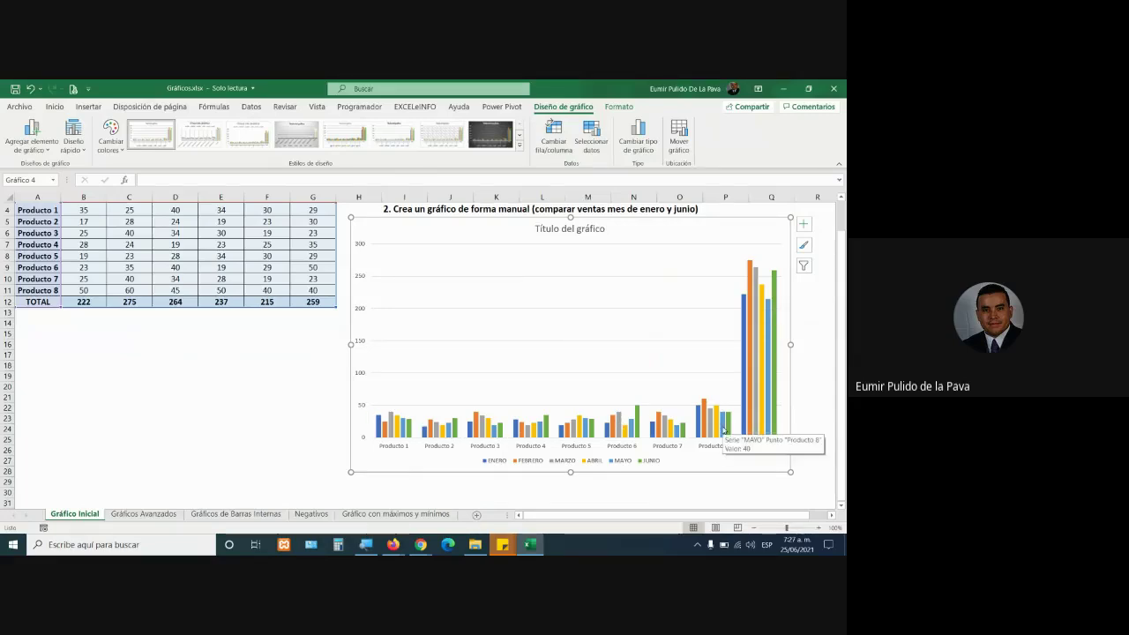
pyautogui.click(743, 393)
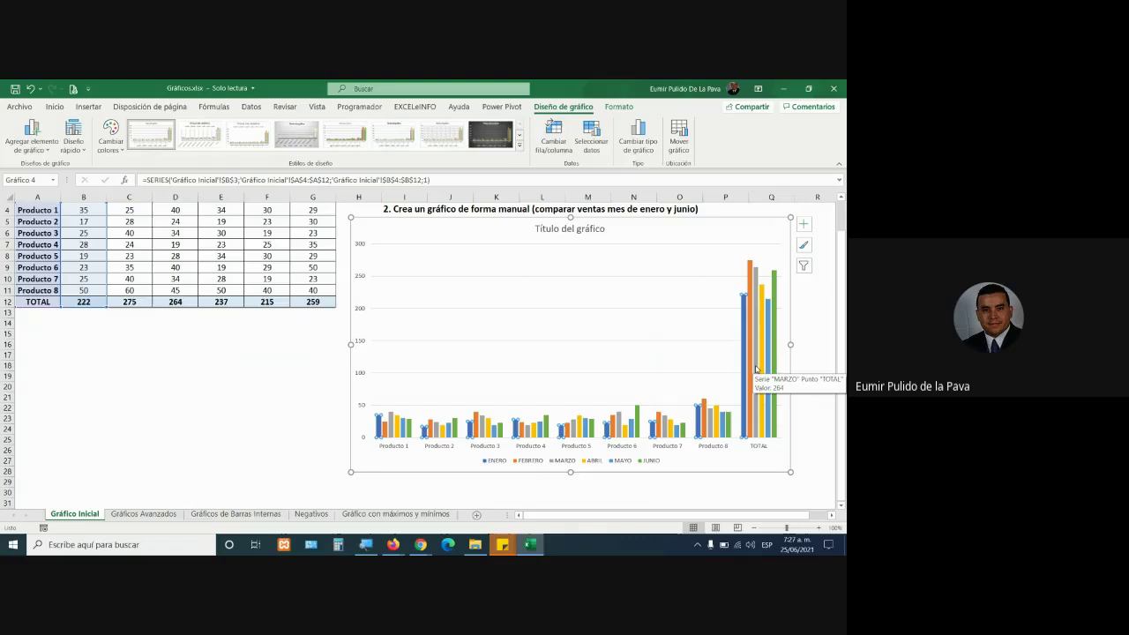
pyautogui.click(813, 397)
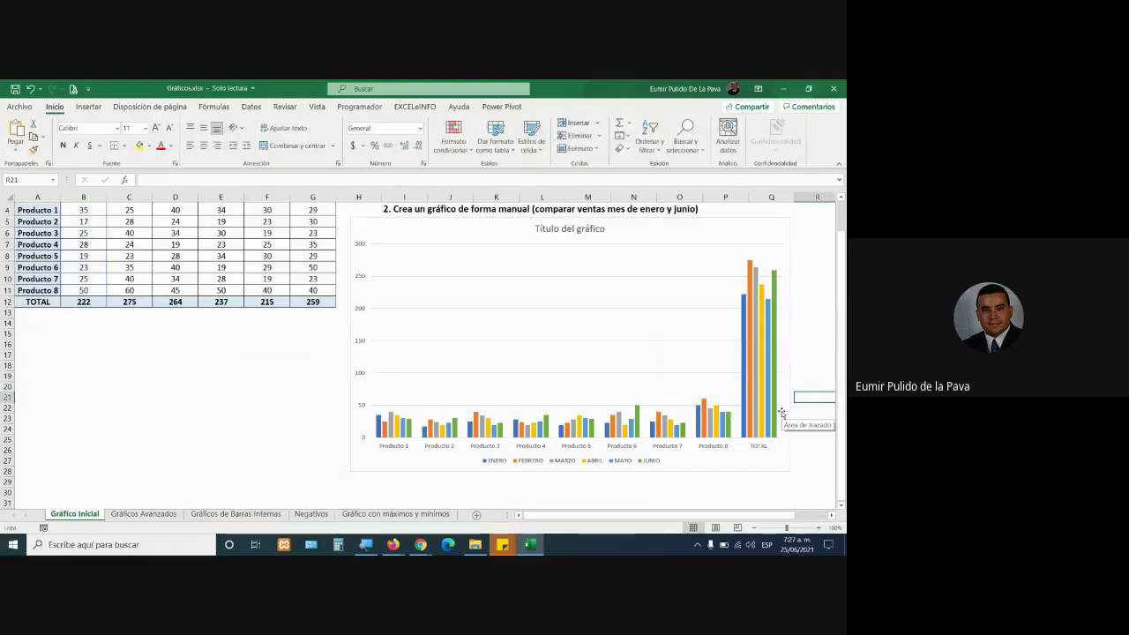
pyautogui.click(353, 222)
pyautogui.press('Delete')
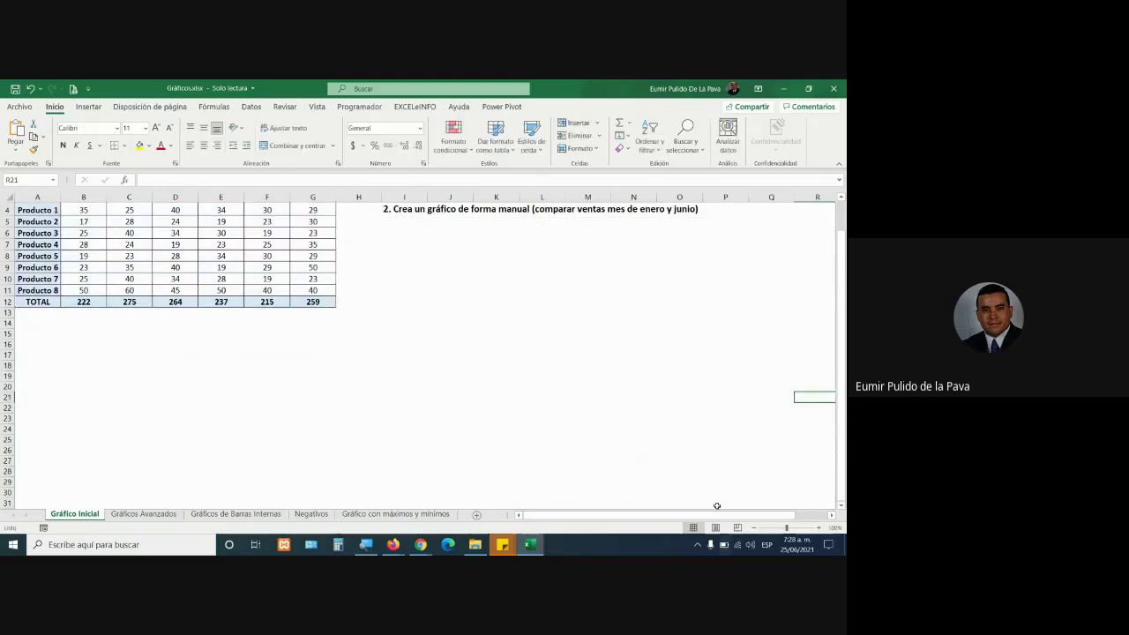
# Insert a default column chart from the 2019 sales-by-seller table on the Gráficos de Barras Internas sheet.
pyautogui.click(248, 515)
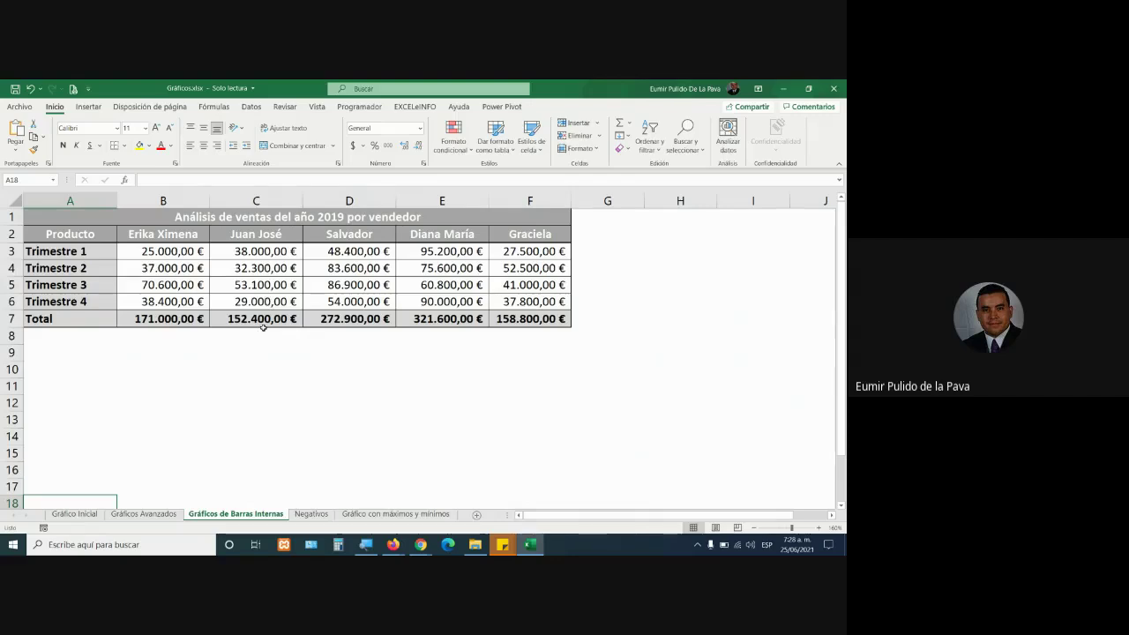
pyautogui.click(167, 268)
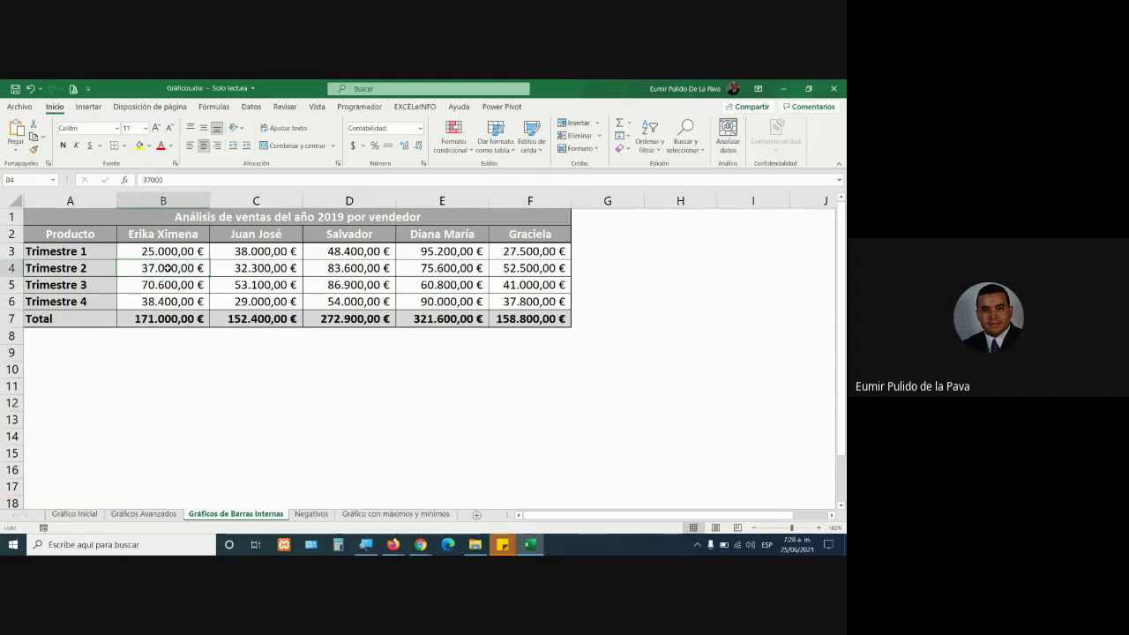
pyautogui.hotkey('alt', 'F1')
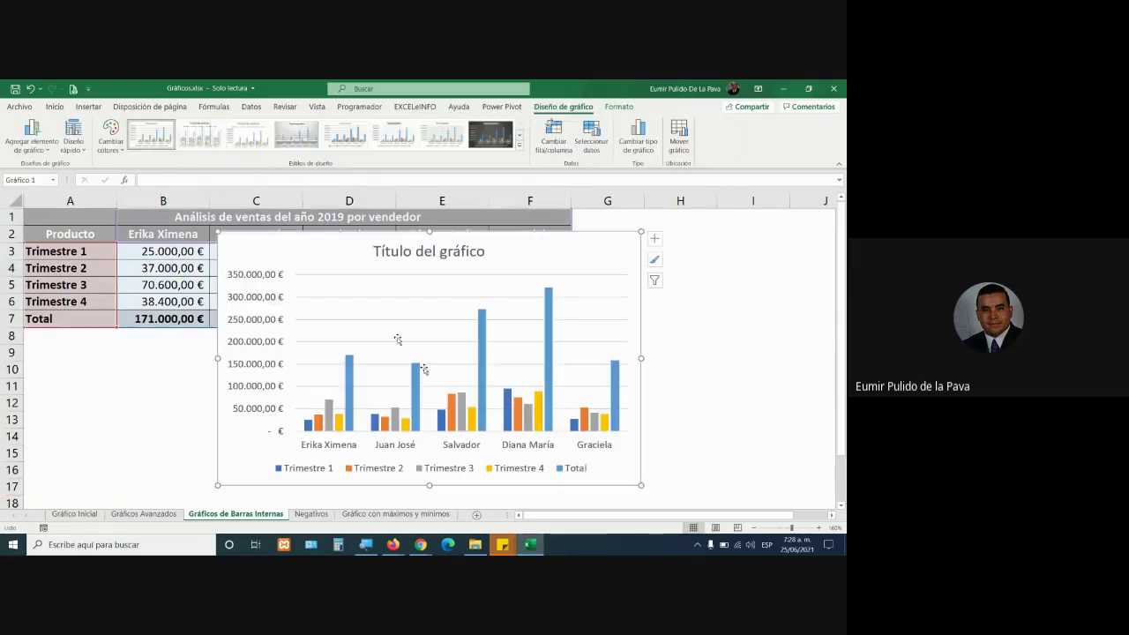
# Widen the new sales chart and move it directly below the 2019 sales table.
pyautogui.moveTo(645, 486); pyautogui.dragTo(747, 499)
pyautogui.click(367, 399)
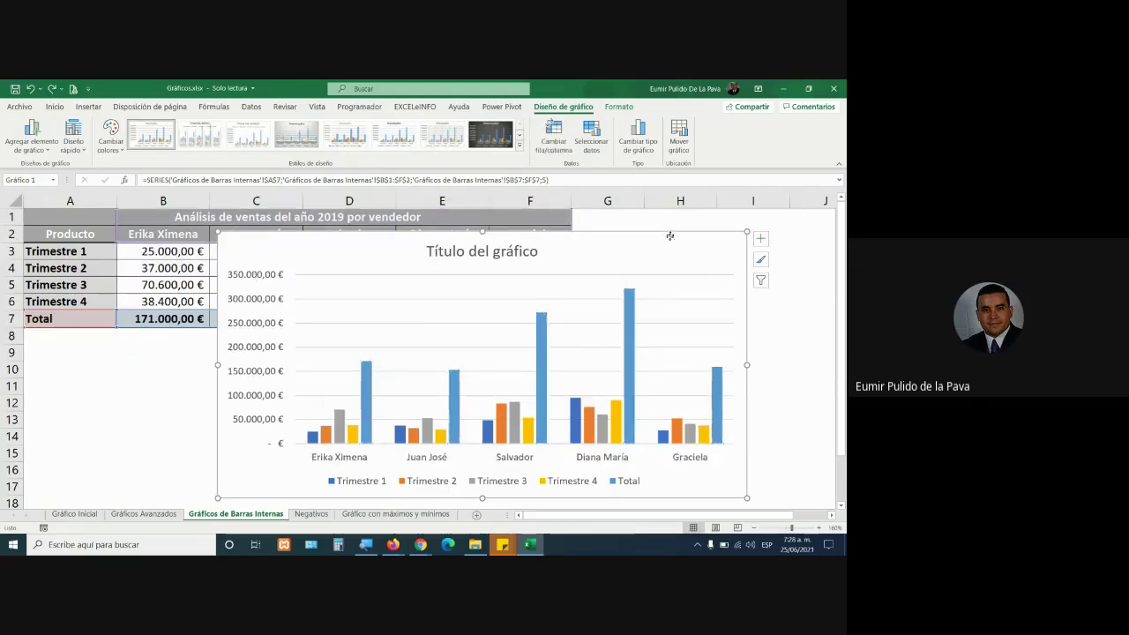
pyautogui.moveTo(670, 228); pyautogui.dragTo(580, 333)
pyautogui.scroll(-3, 582, 353)
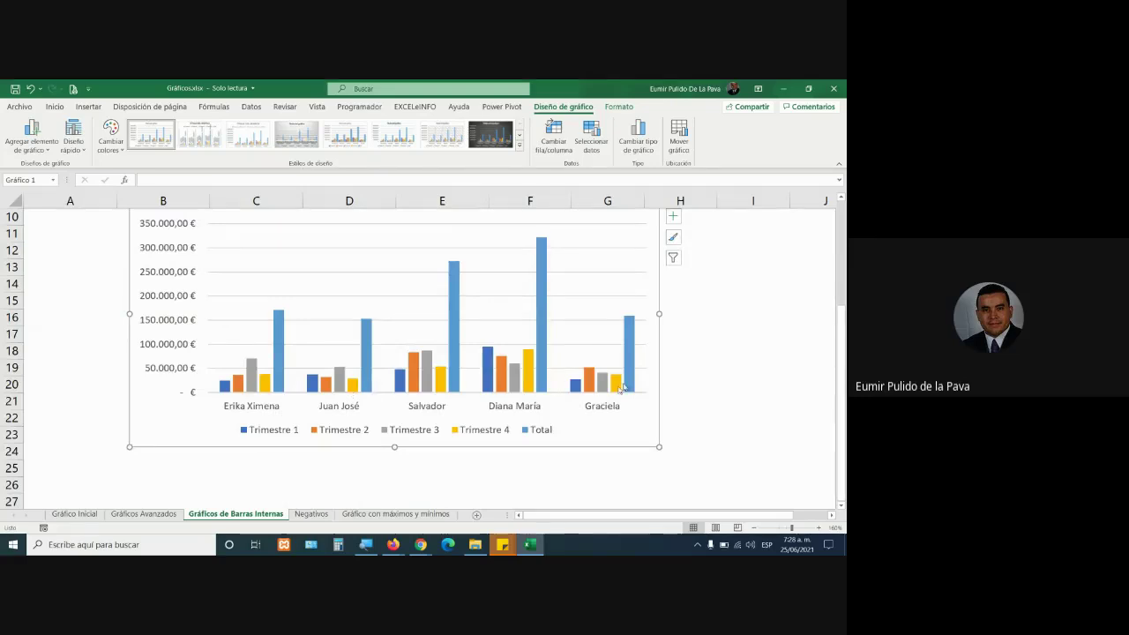
pyautogui.scroll(1, 637, 461)
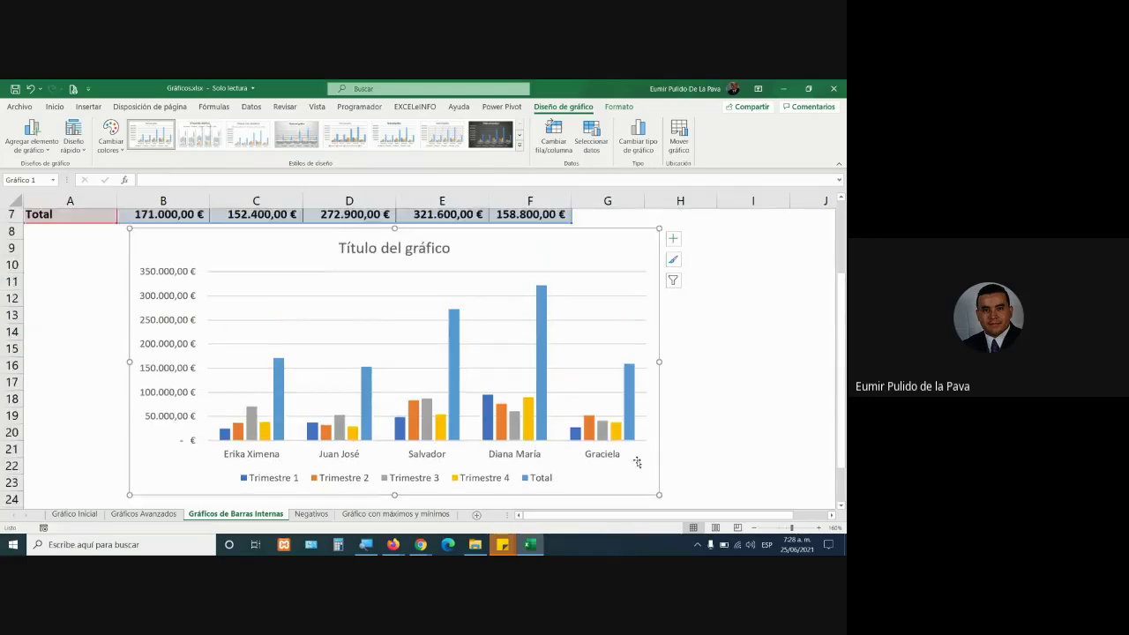
# Assign the Total series to the secondary axis in a custom combination, keeping it as clustered columns.
pyautogui.moveTo(544, 312)
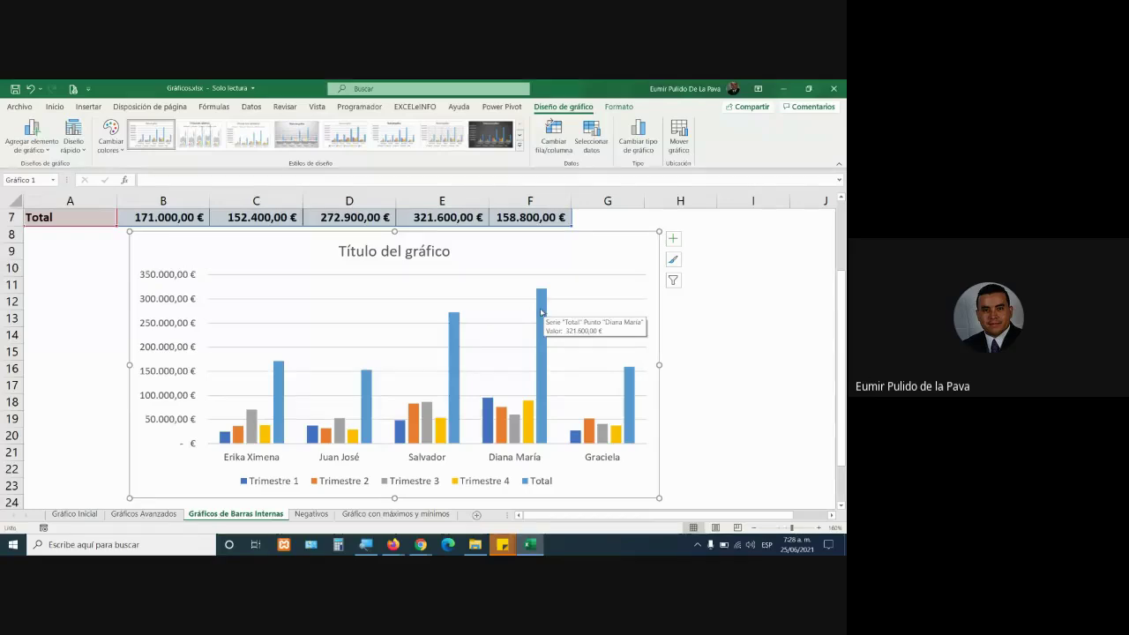
pyautogui.click(542, 319)
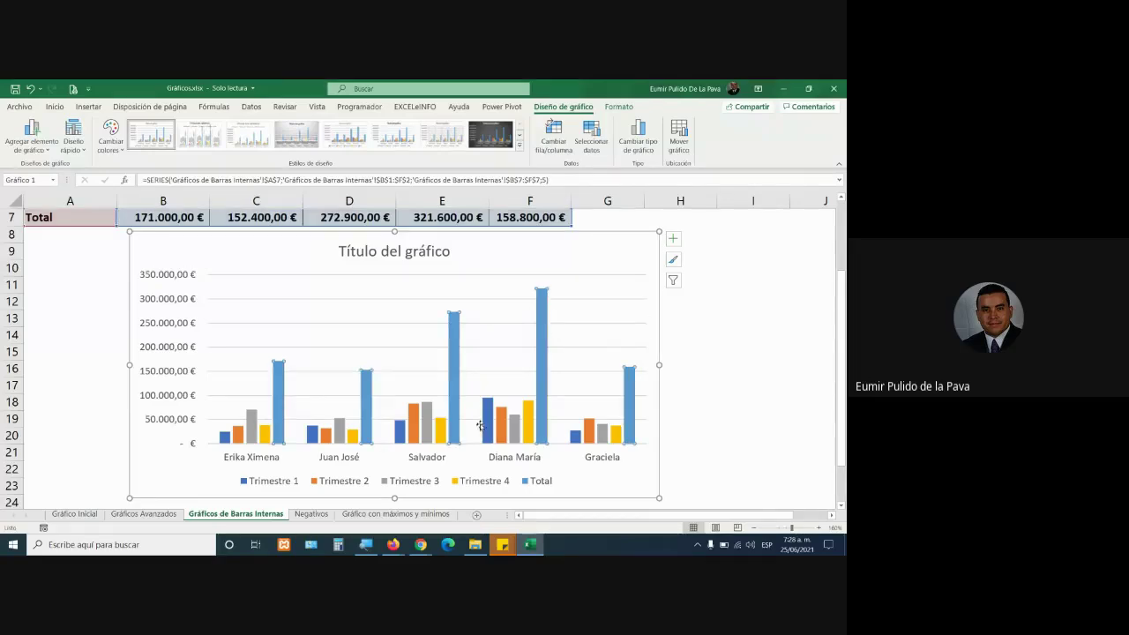
pyautogui.click(479, 426)
pyautogui.click(529, 423)
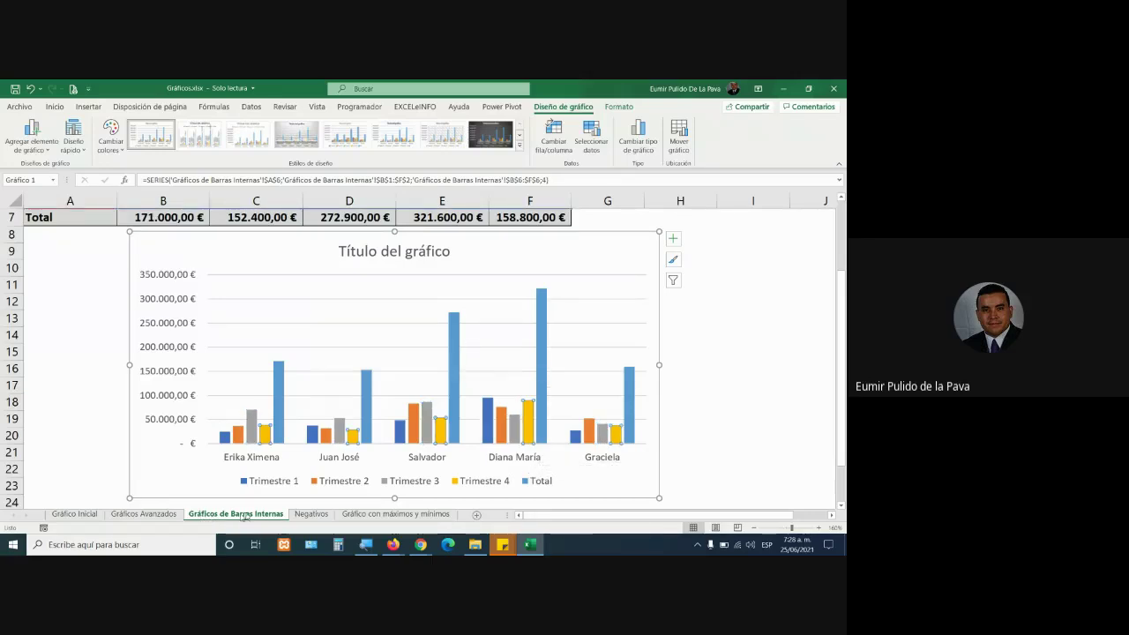
pyautogui.click(385, 249)
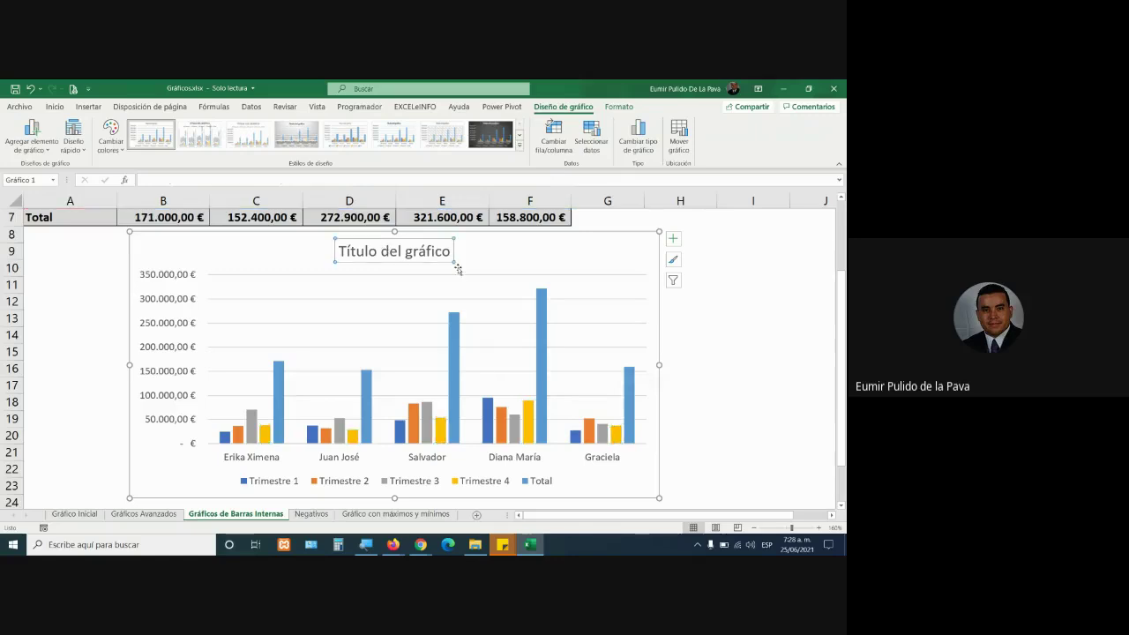
pyautogui.click(541, 327)
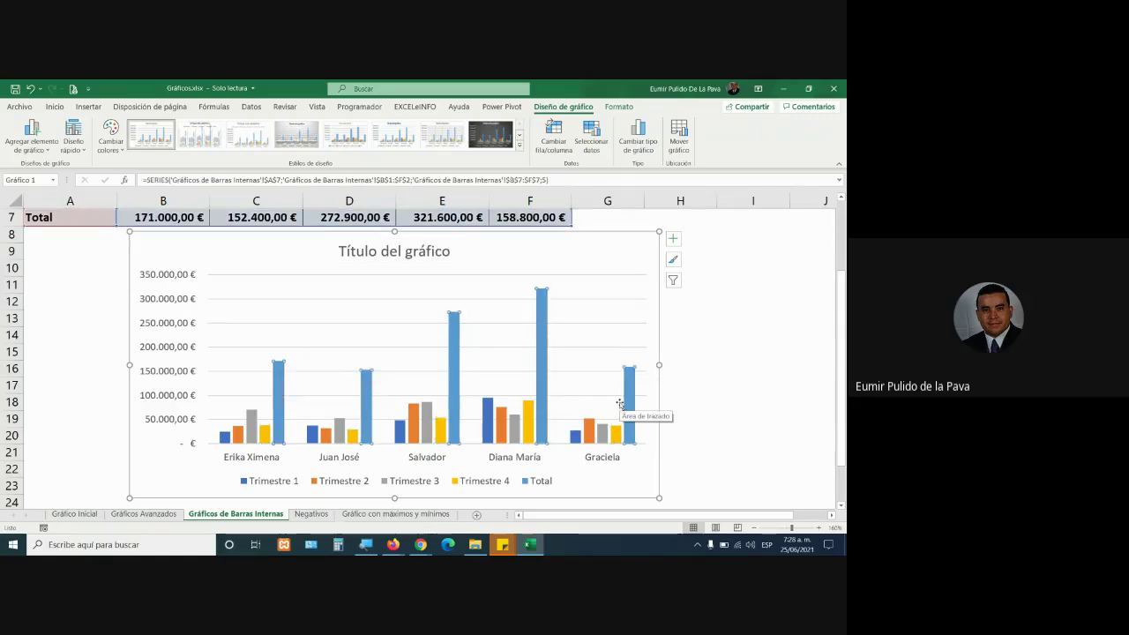
pyautogui.click(634, 136)
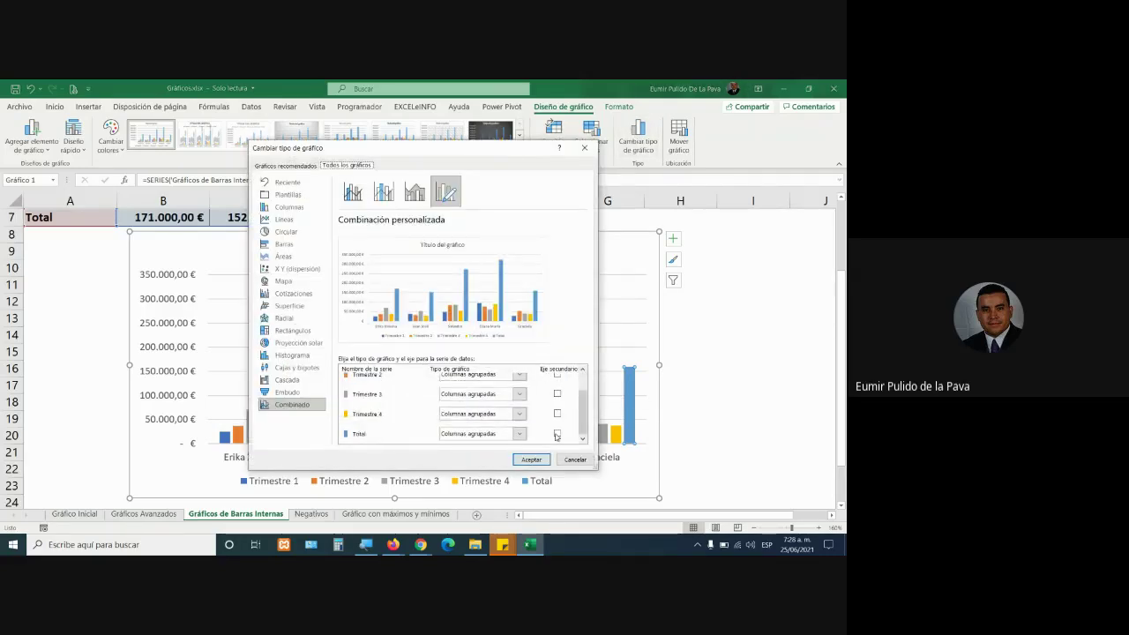
pyautogui.click(556, 433)
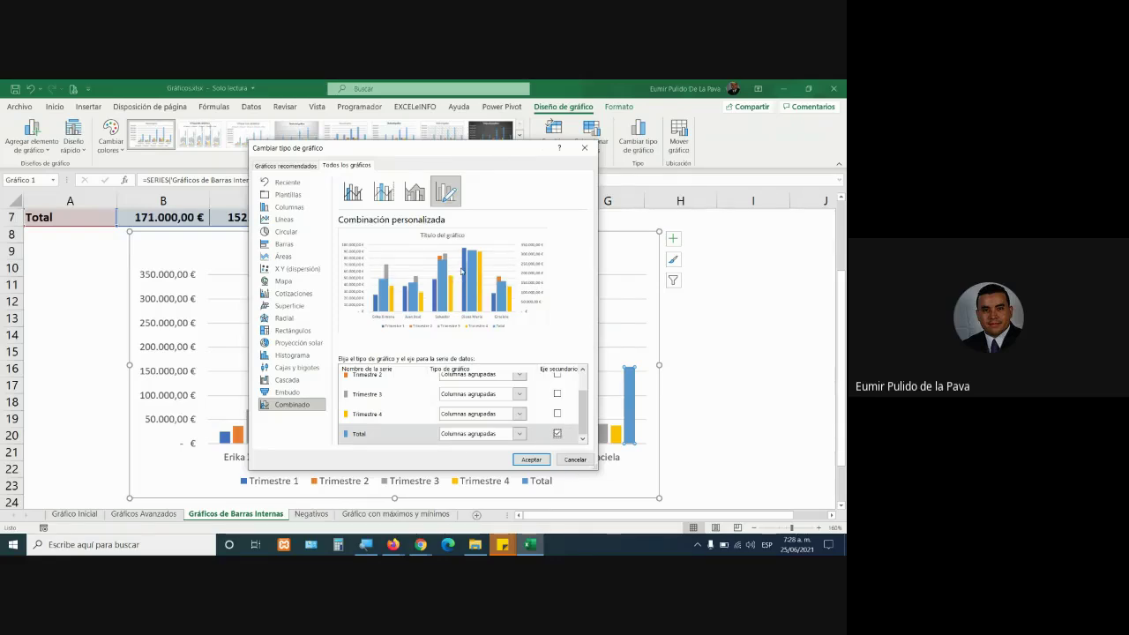
pyautogui.click(532, 459)
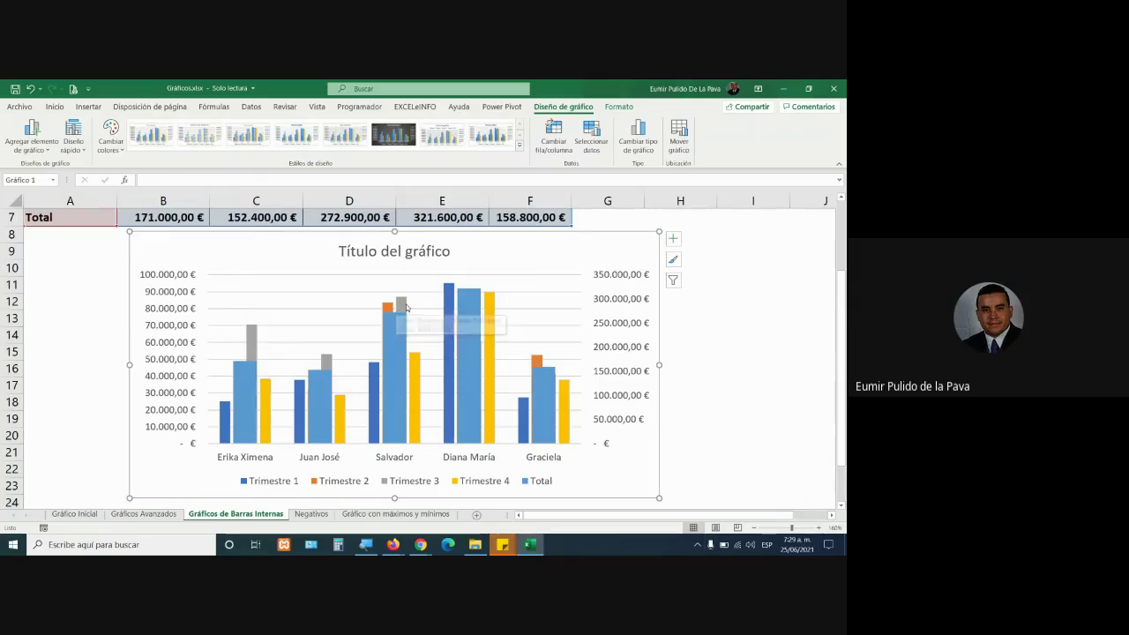
# Compare the chart's two vertical axes with the sales table and delete the secondary vertical axis.
pyautogui.moveTo(472, 344)
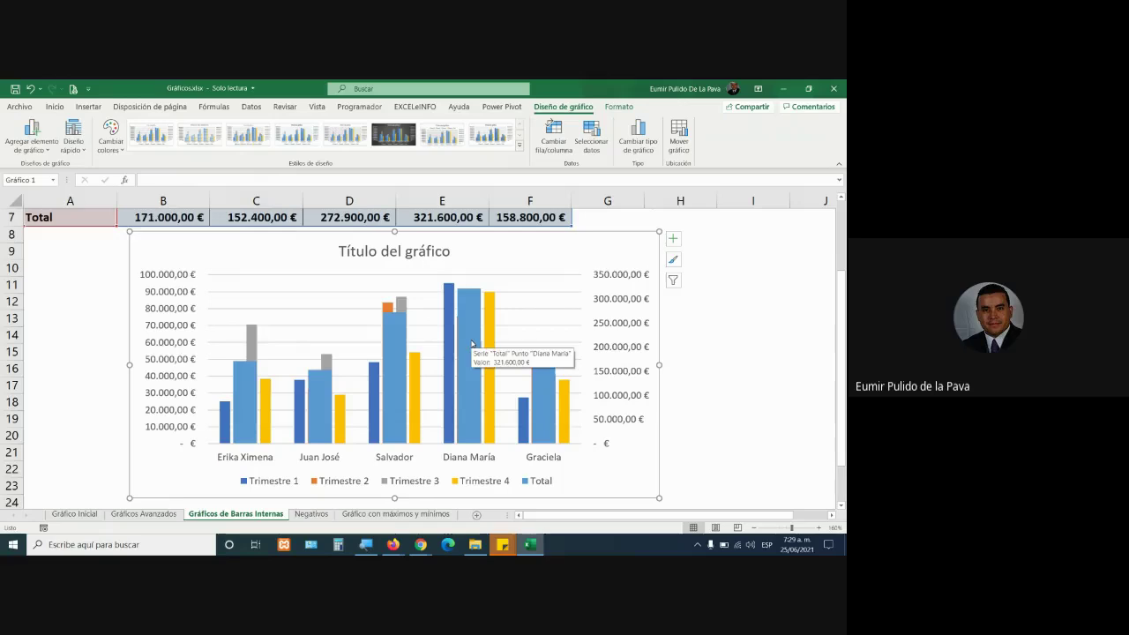
pyautogui.scroll(2, 262, 297)
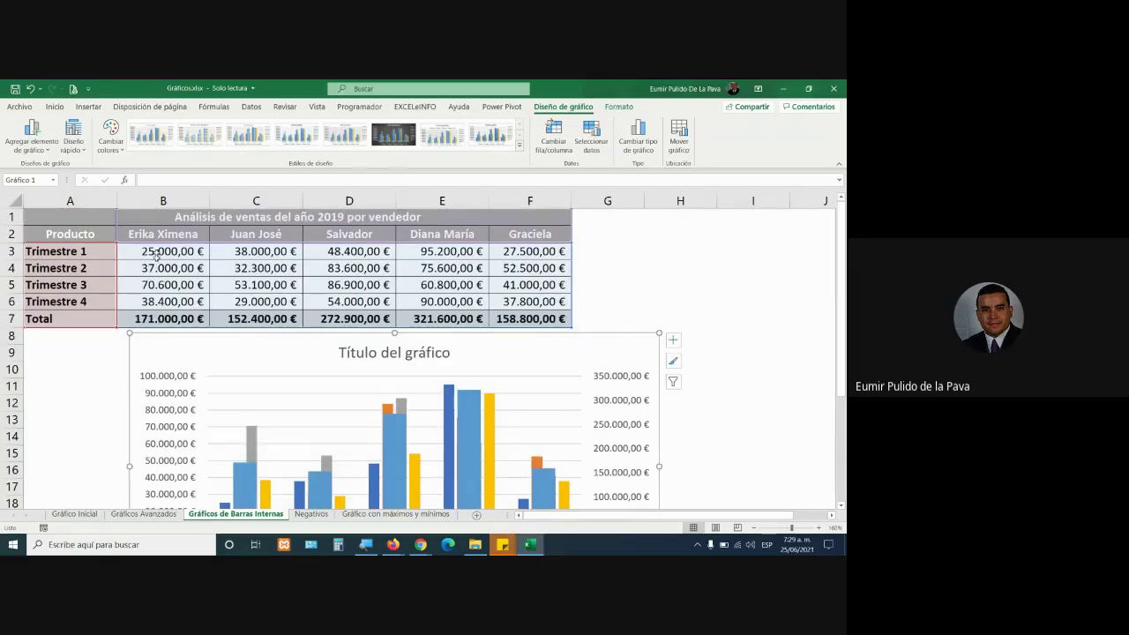
pyautogui.scroll(-2, 167, 308)
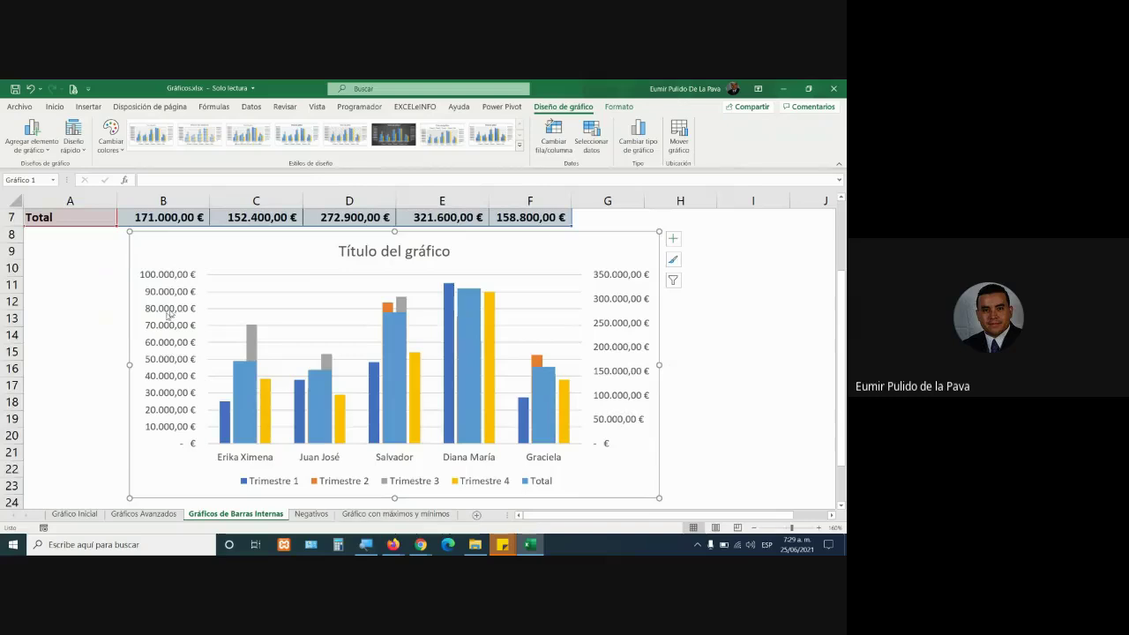
pyautogui.click(172, 280)
pyautogui.click(618, 280)
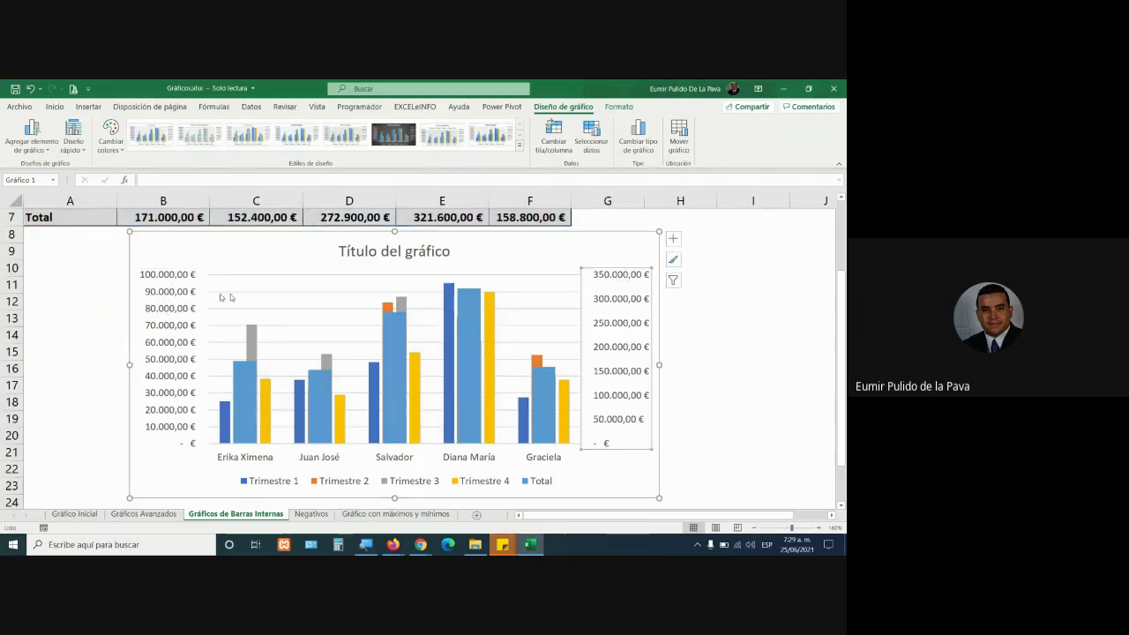
pyautogui.click(176, 280)
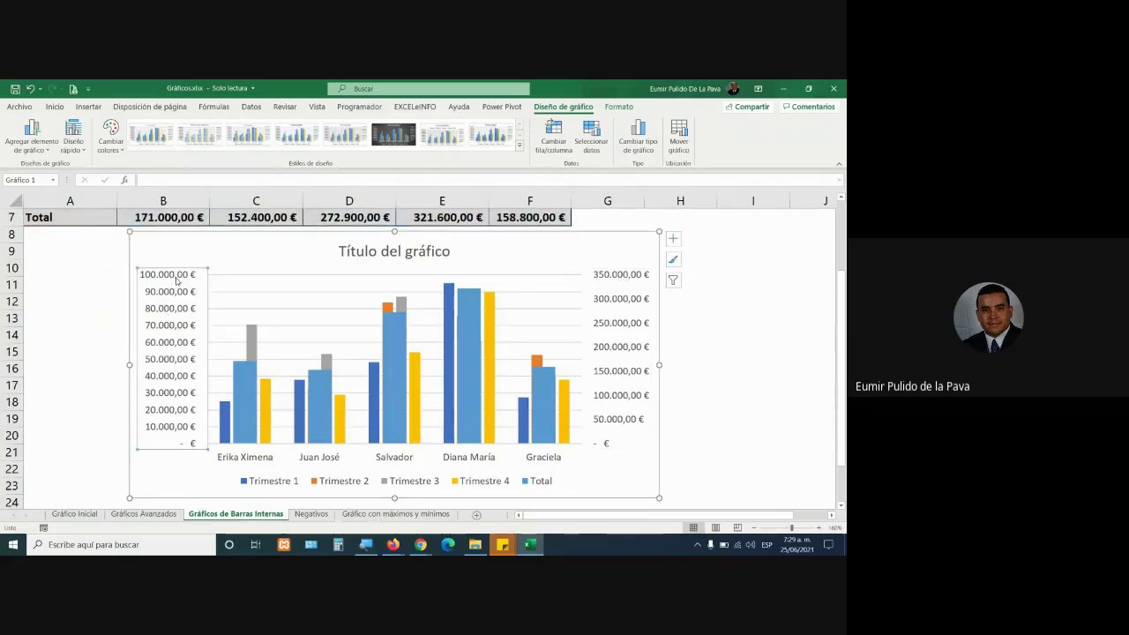
pyautogui.click(616, 284)
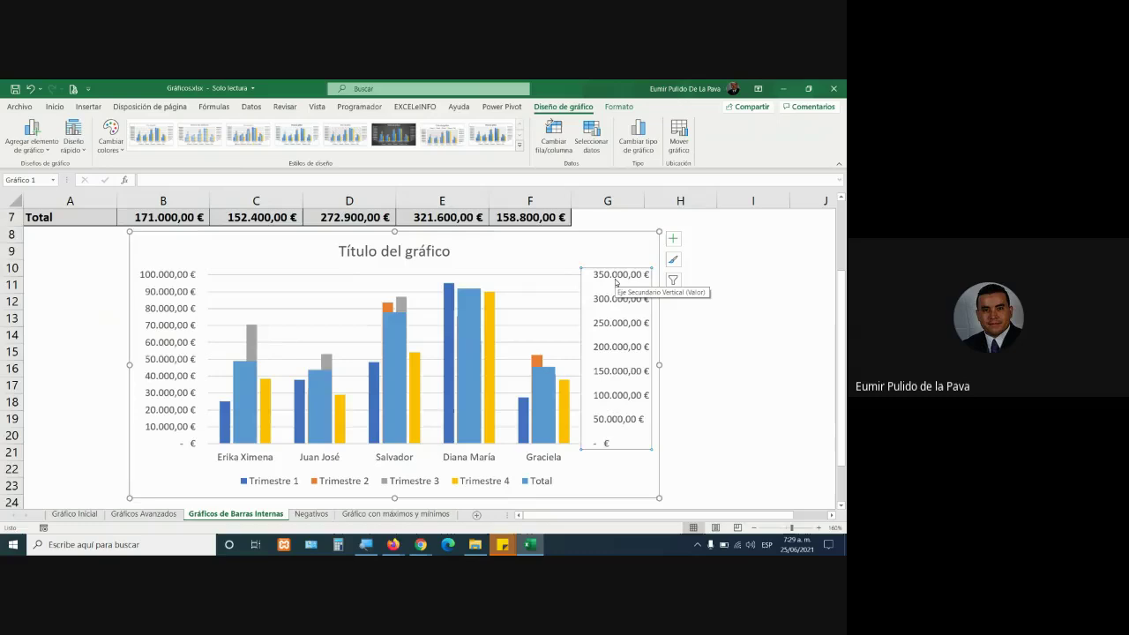
pyautogui.press('Delete')
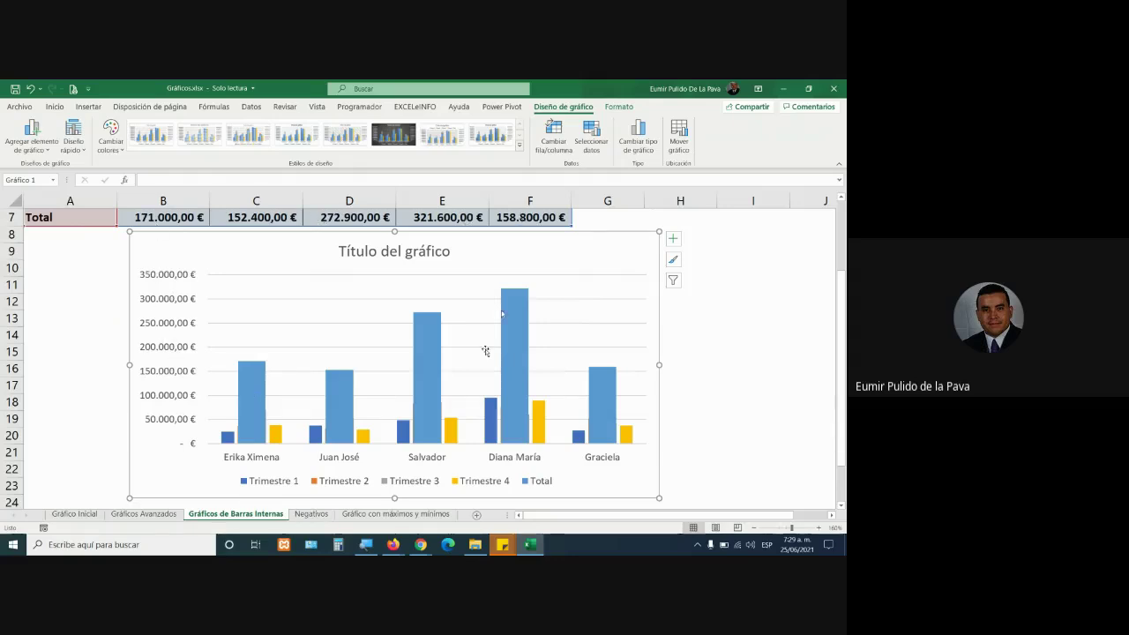
# Undo the secondary axis deletion and the Total series' change to the secondary axis.
pyautogui.moveTo(455, 433)
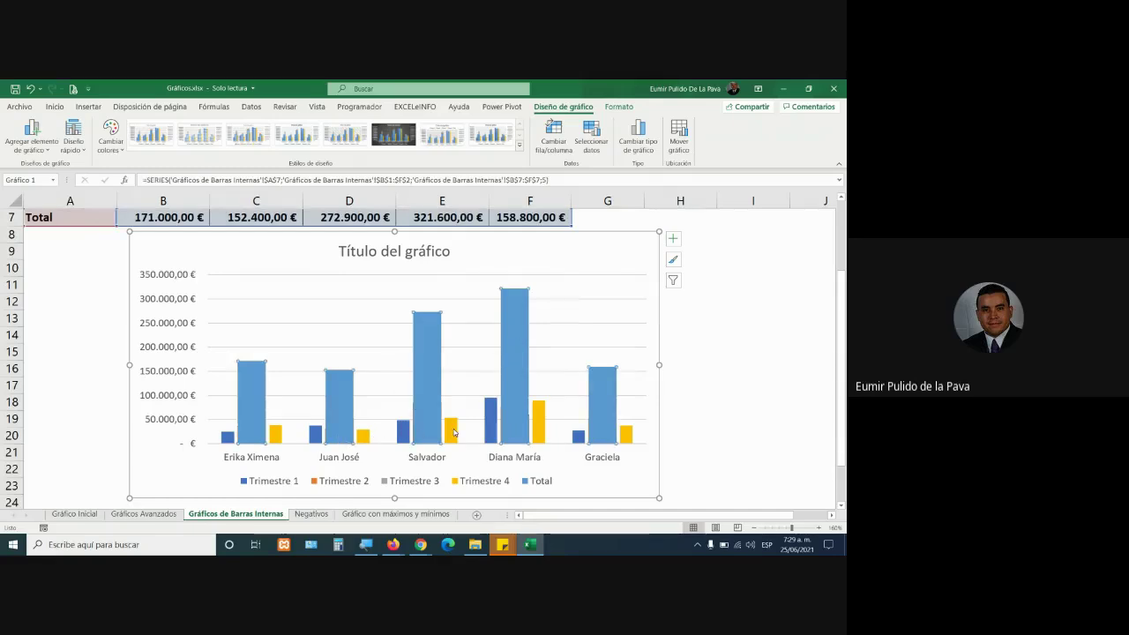
pyautogui.moveTo(454, 432)
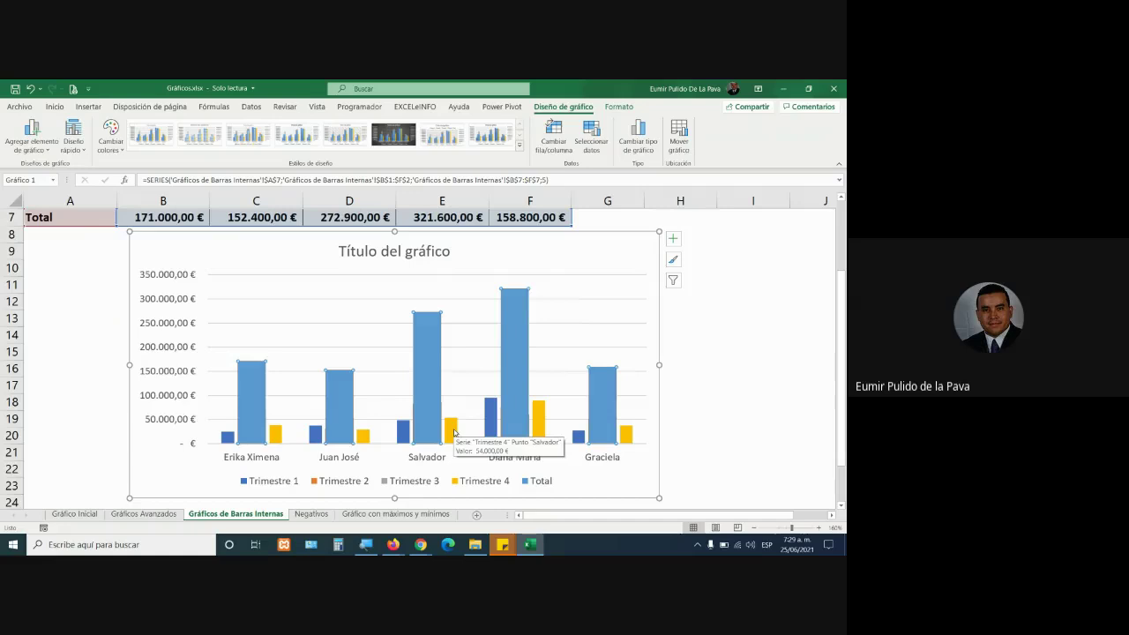
pyautogui.rightClick(513, 322)
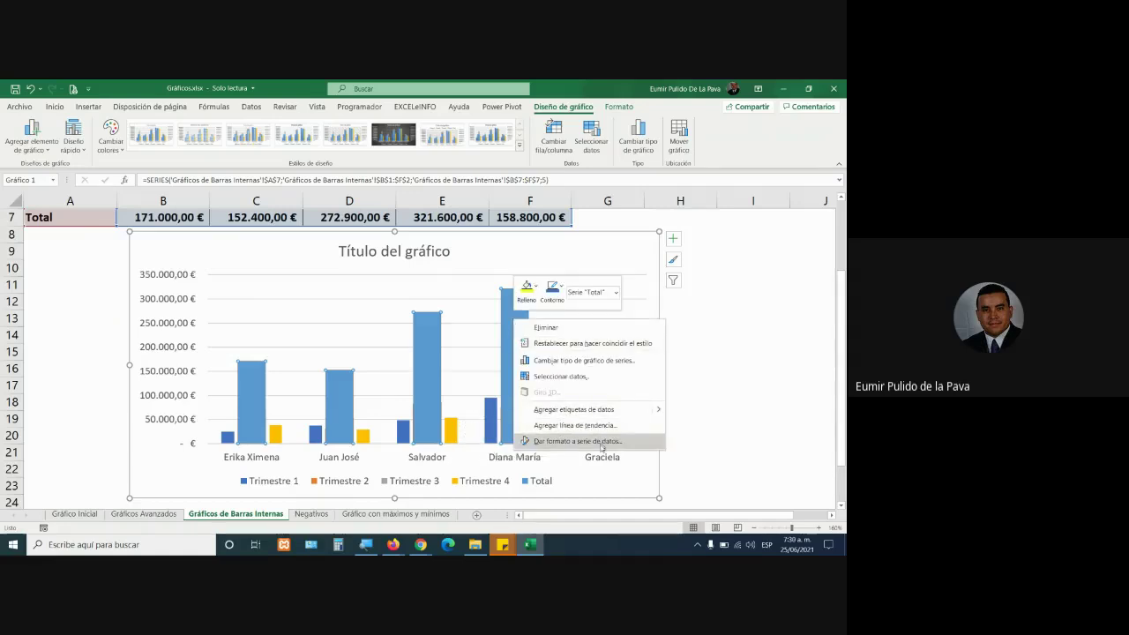
pyautogui.click(809, 302)
pyautogui.click(642, 241)
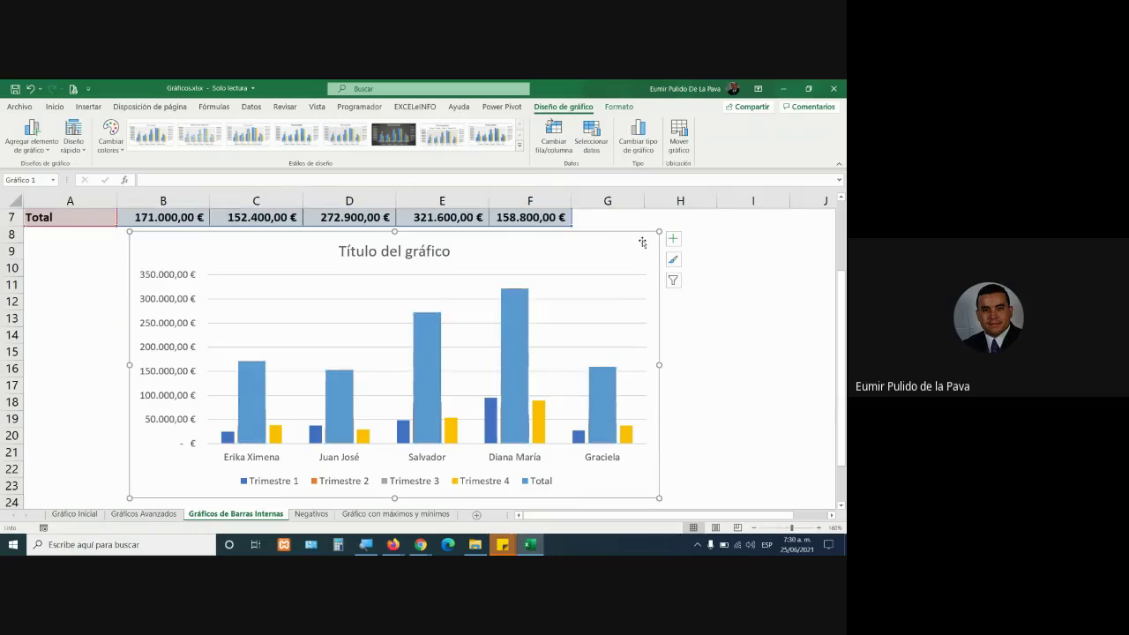
pyautogui.hotkey('ctrl', 'z')
pyautogui.hotkey('ctrl', 'y')
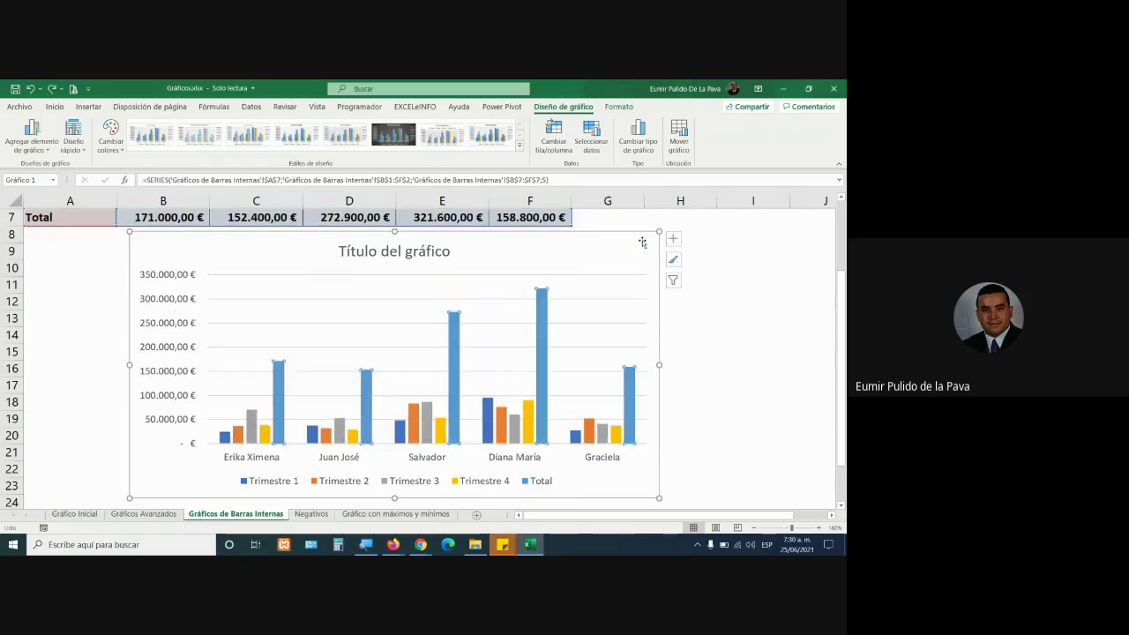
# Apply the dark-background style to the sales chart and a quick layout with data labels and no title or gridlines.
pyautogui.click(649, 243)
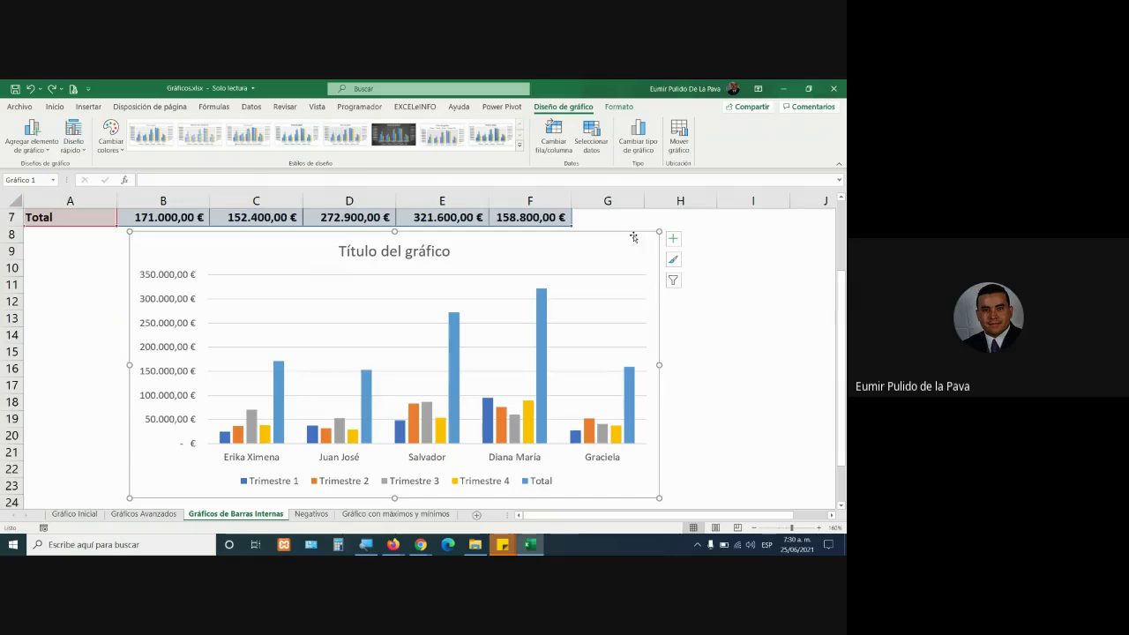
pyautogui.click(391, 139)
pyautogui.click(73, 141)
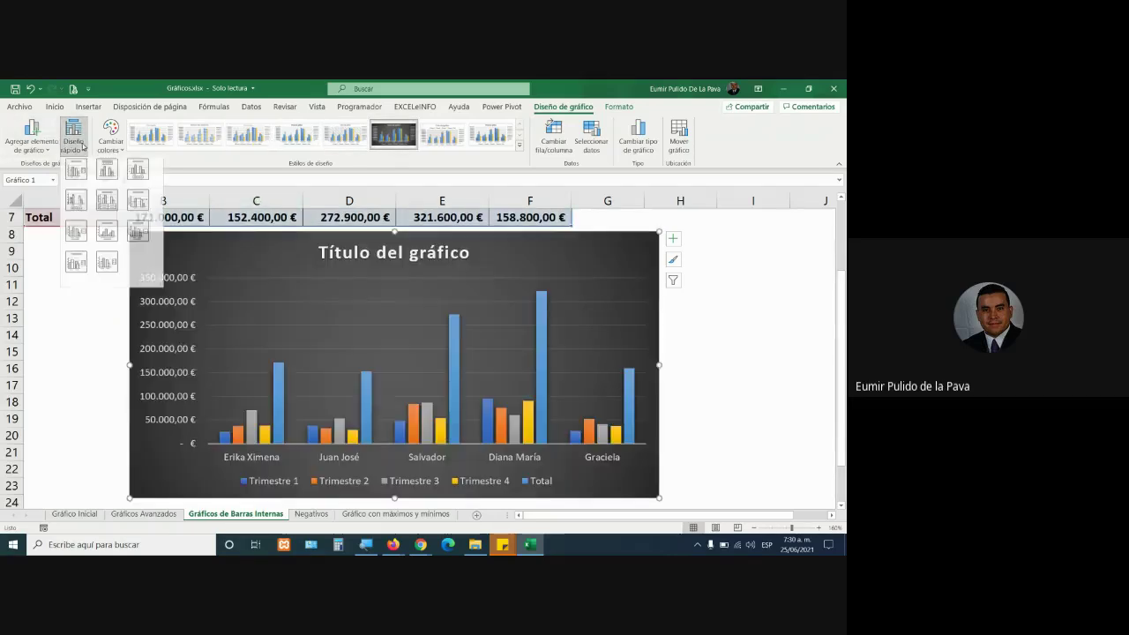
pyautogui.click(76, 203)
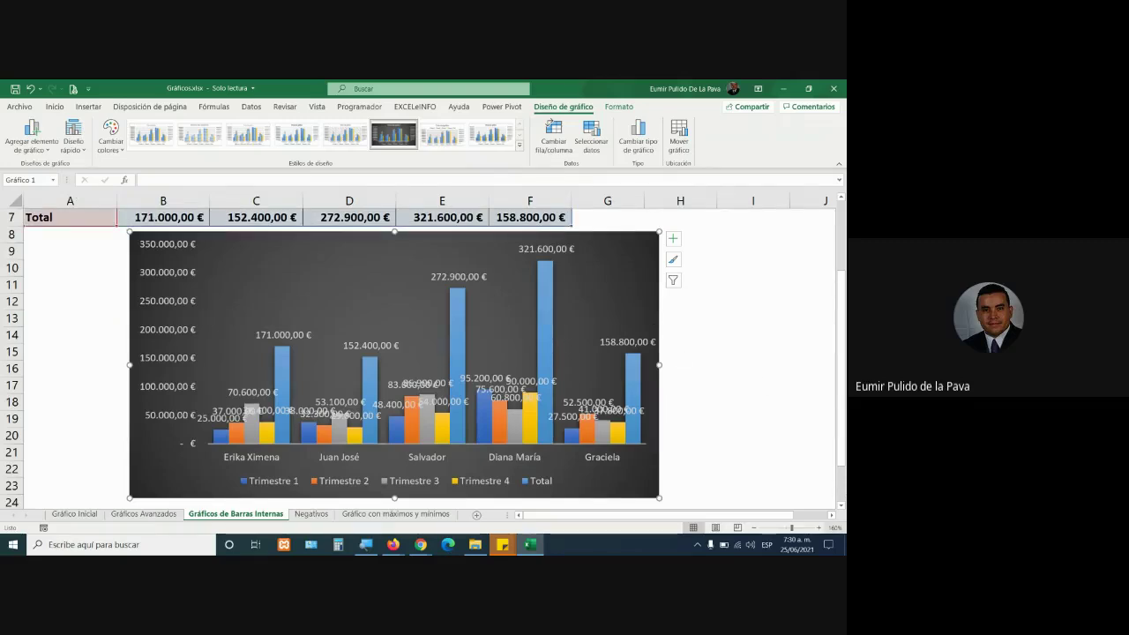
pyautogui.scroll(2, 161, 254)
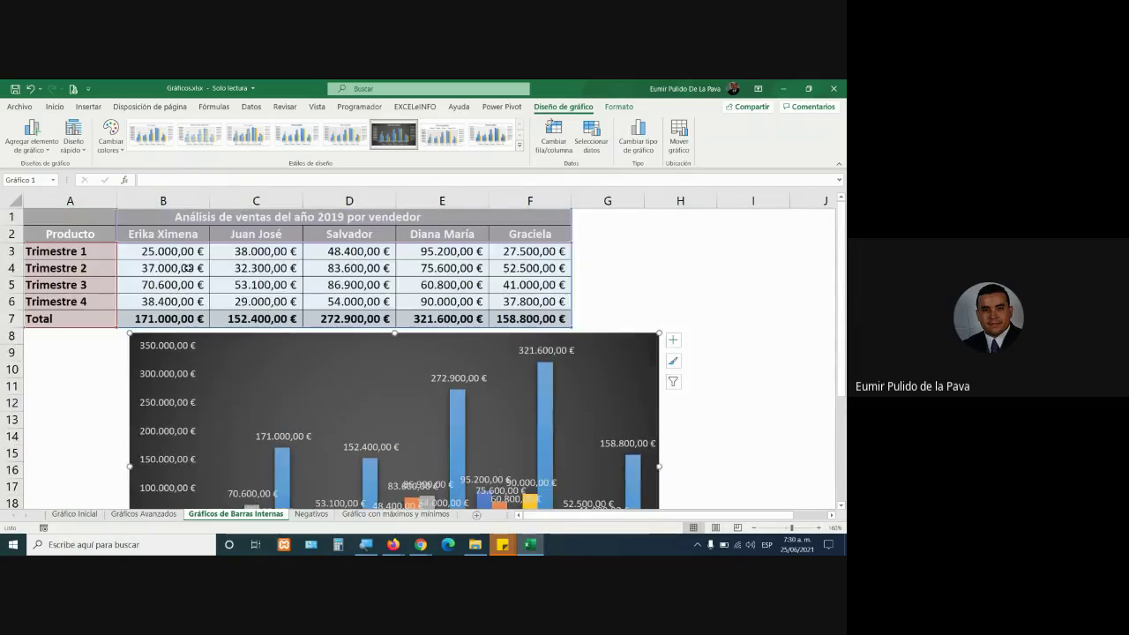
# Rotate the Trimestre 1 data labels in the sales chart so their text reads upward.
pyautogui.scroll(-3, 187, 267)
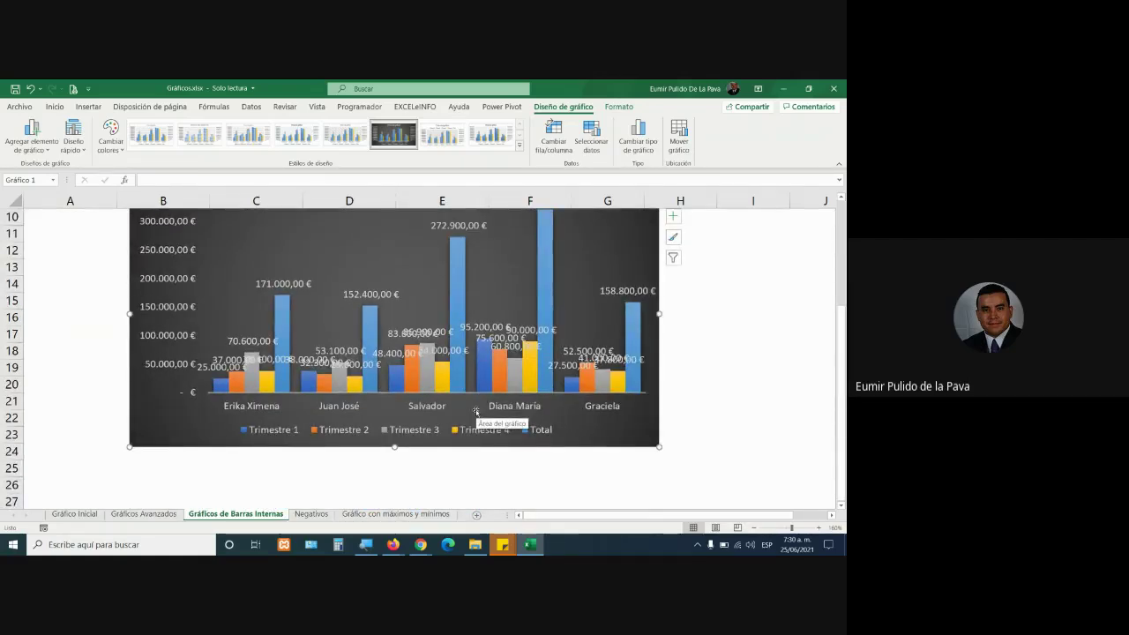
pyautogui.scroll(3, 467, 411)
pyautogui.scroll(-1, 399, 375)
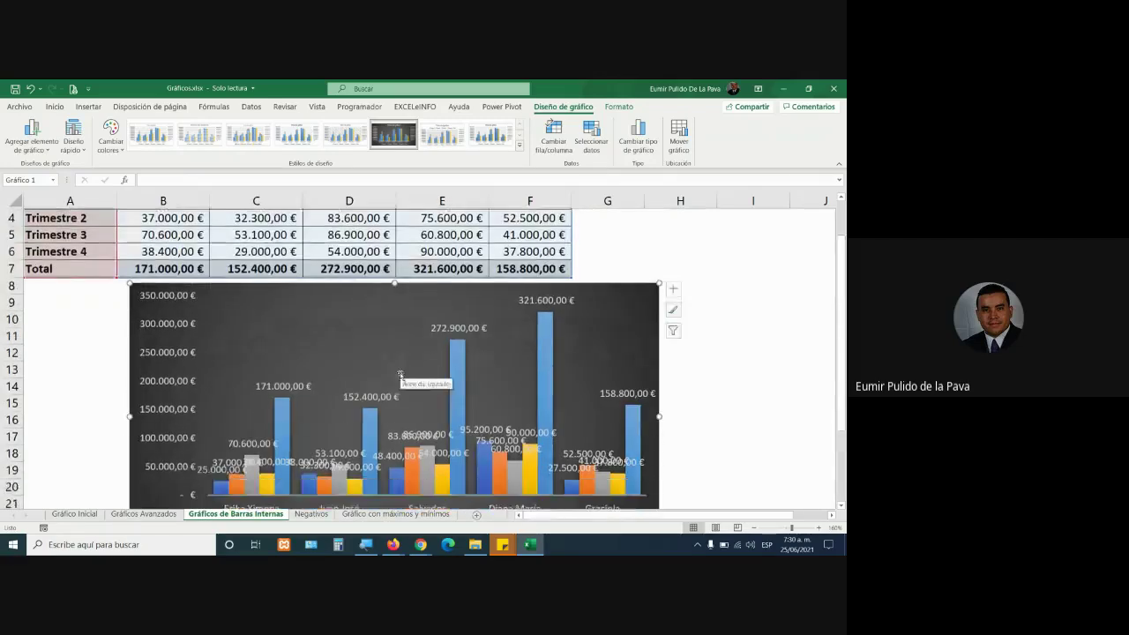
pyautogui.scroll(-2, 399, 374)
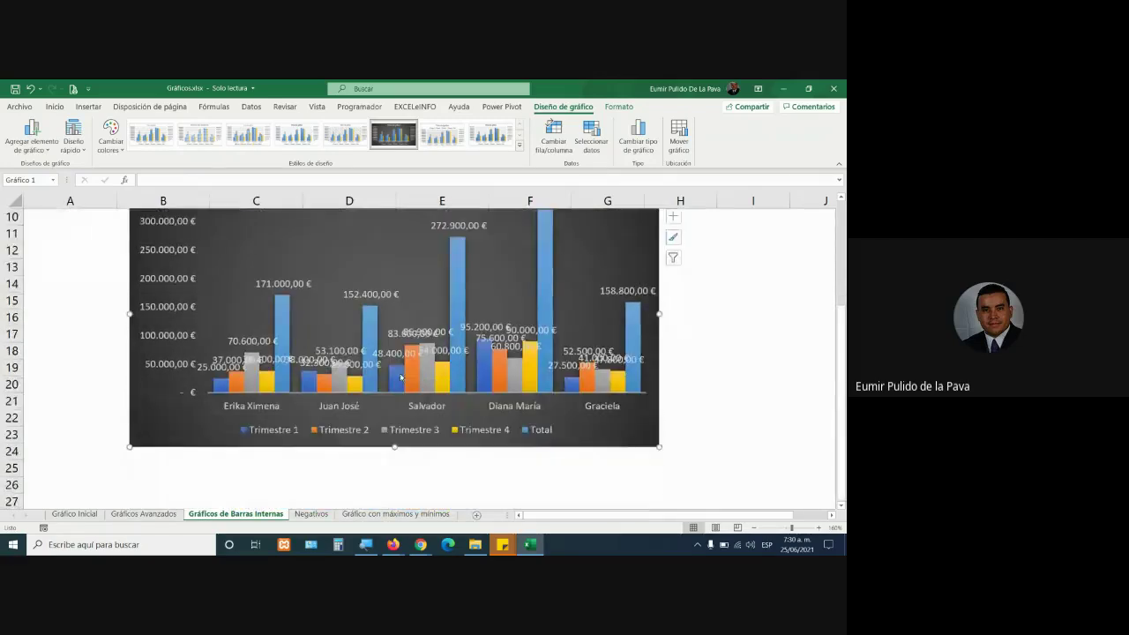
pyautogui.click(207, 371)
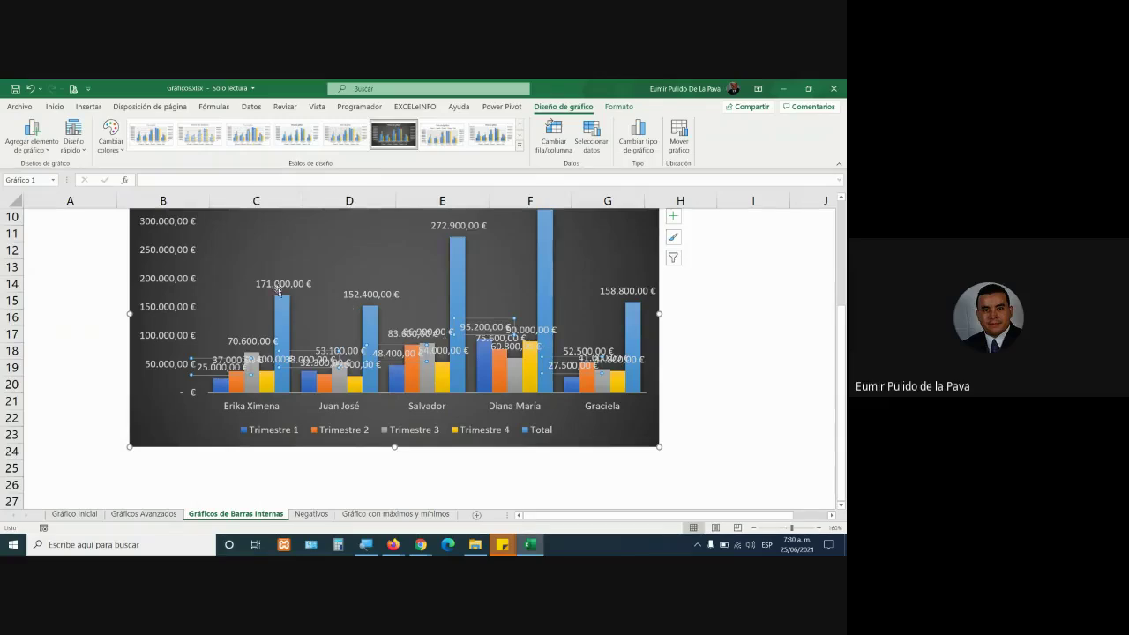
pyautogui.click(54, 107)
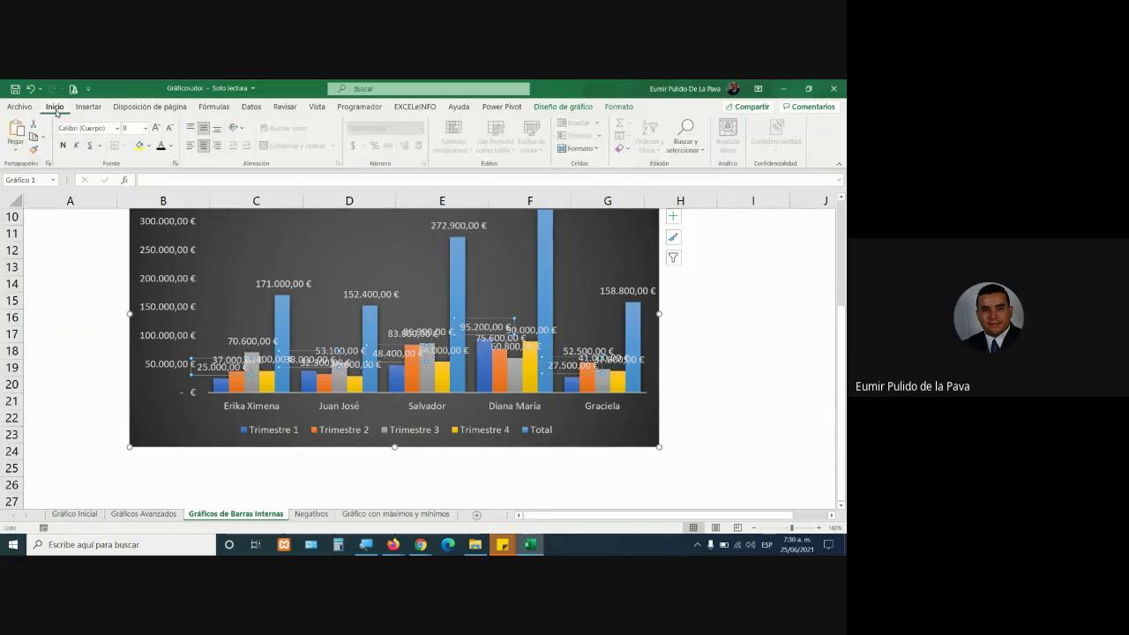
pyautogui.click(244, 129)
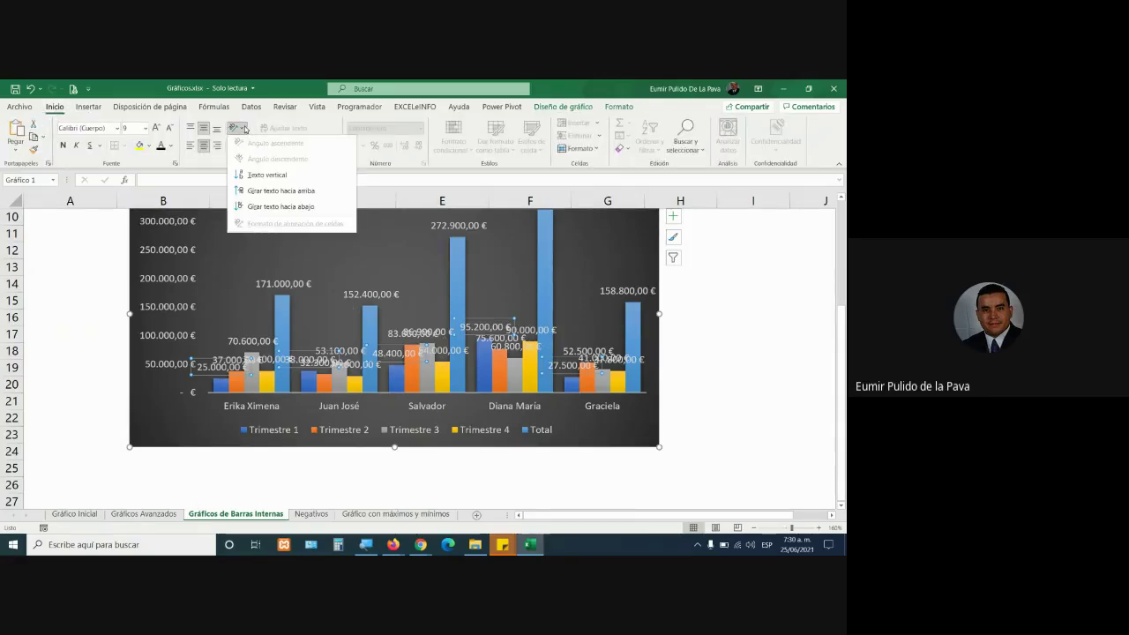
pyautogui.click(255, 206)
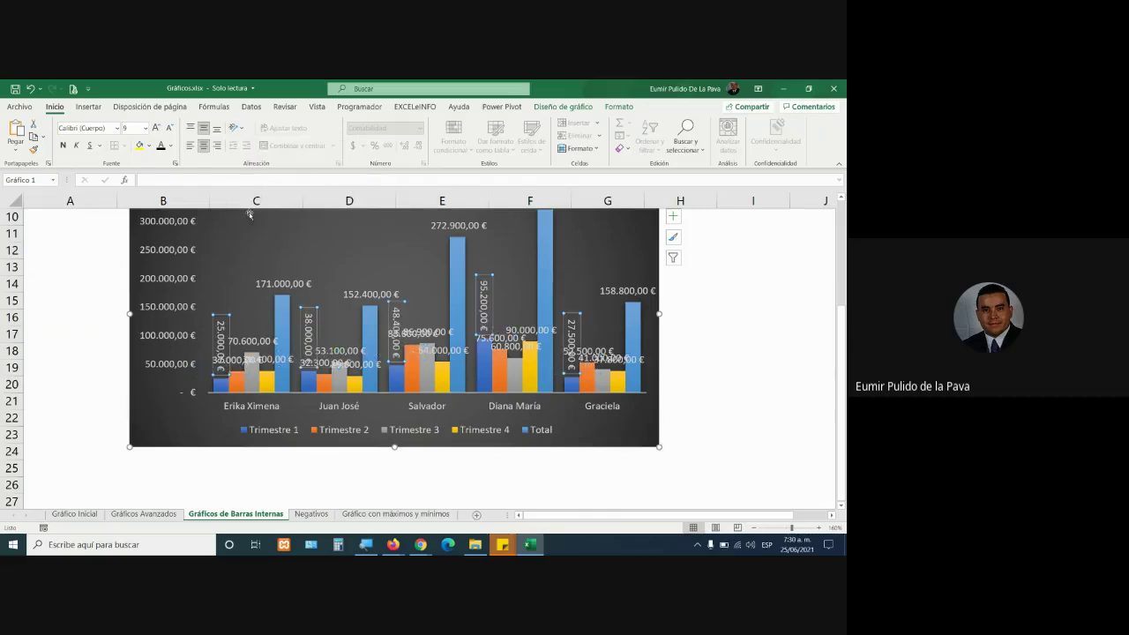
pyautogui.click(236, 129)
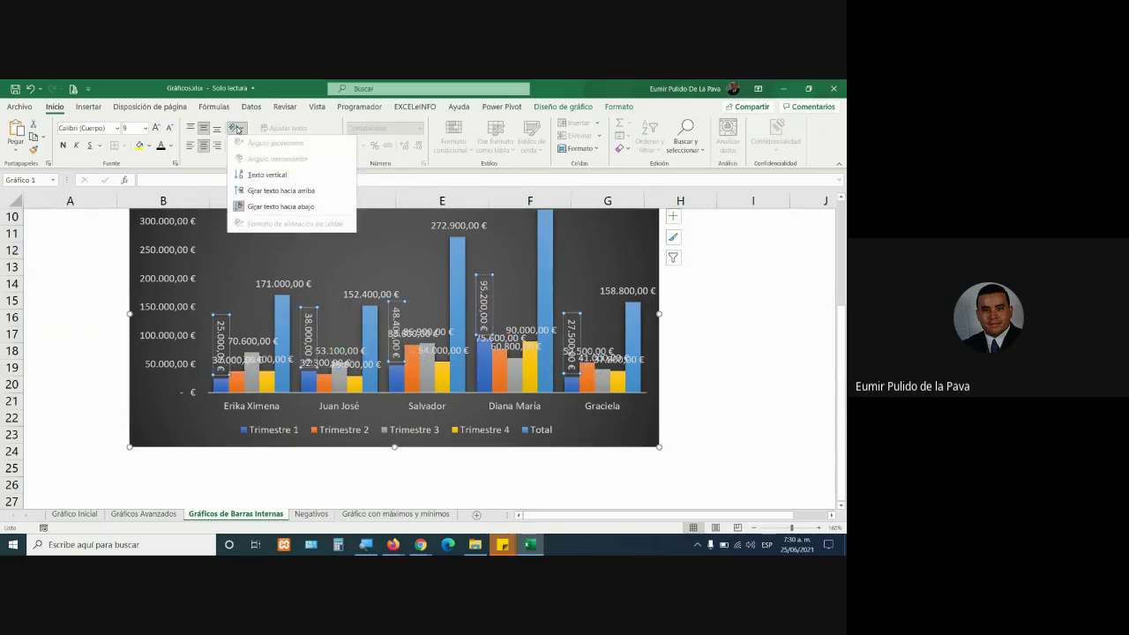
pyautogui.click(255, 191)
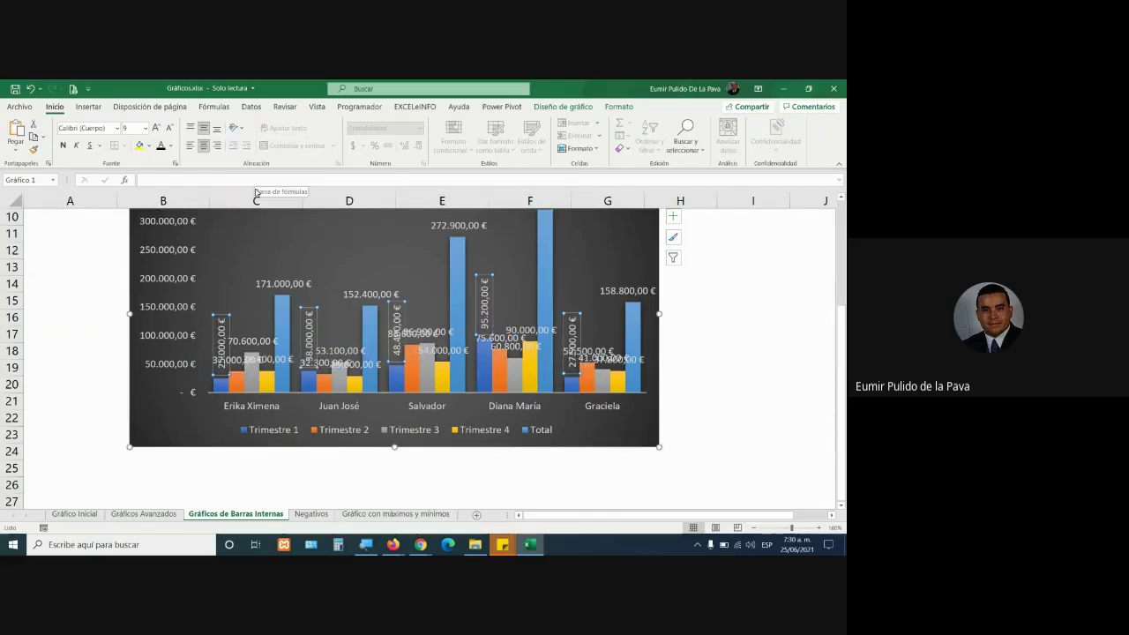
# Try the downward and stacked vertical orientations on the Trimestre 3 data labels, then rotate their text upward.
pyautogui.click(236, 343)
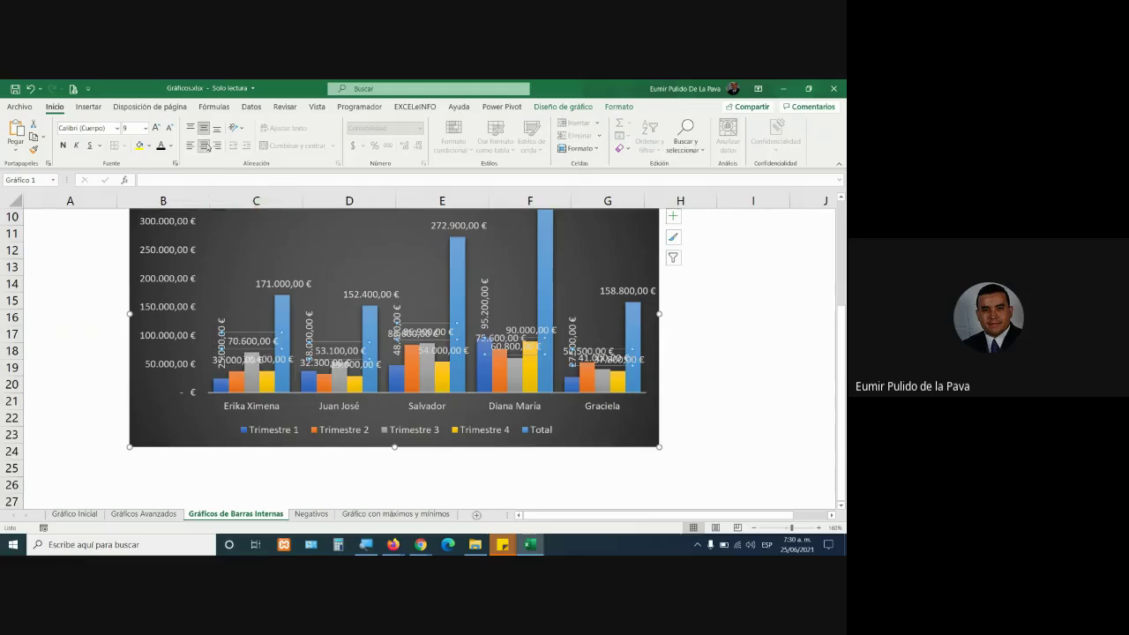
pyautogui.click(244, 129)
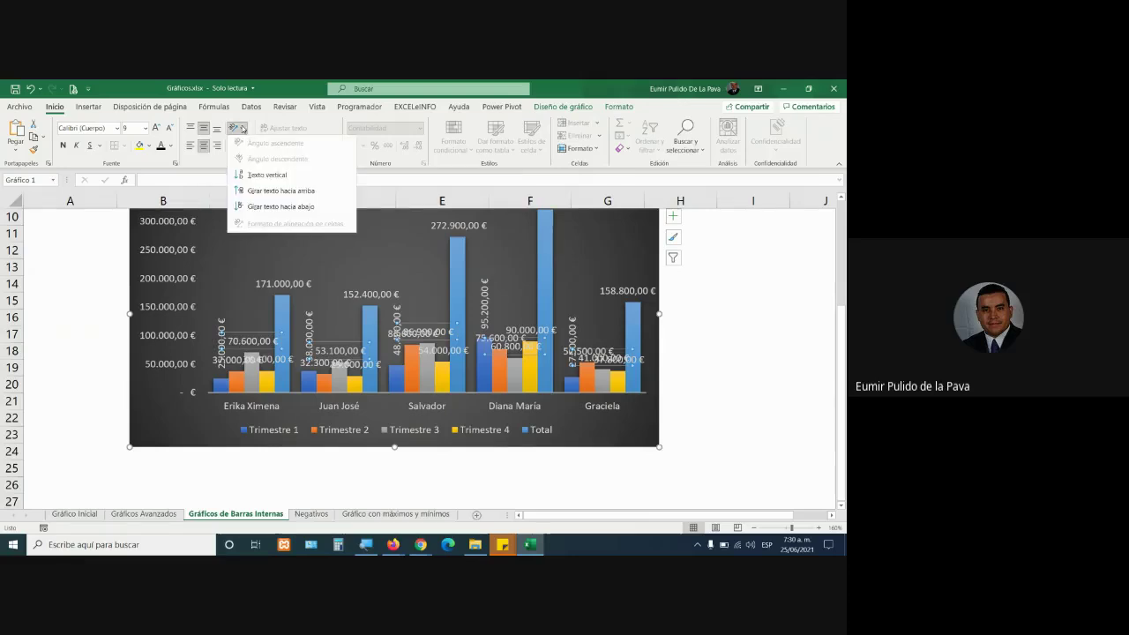
pyautogui.click(256, 206)
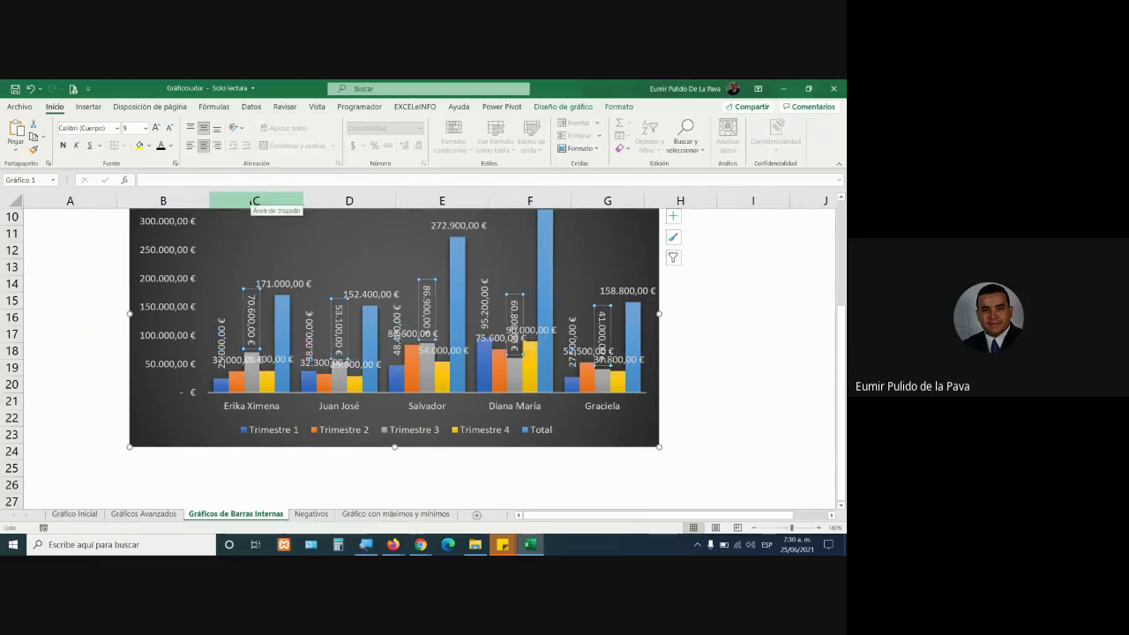
pyautogui.click(236, 129)
pyautogui.click(255, 175)
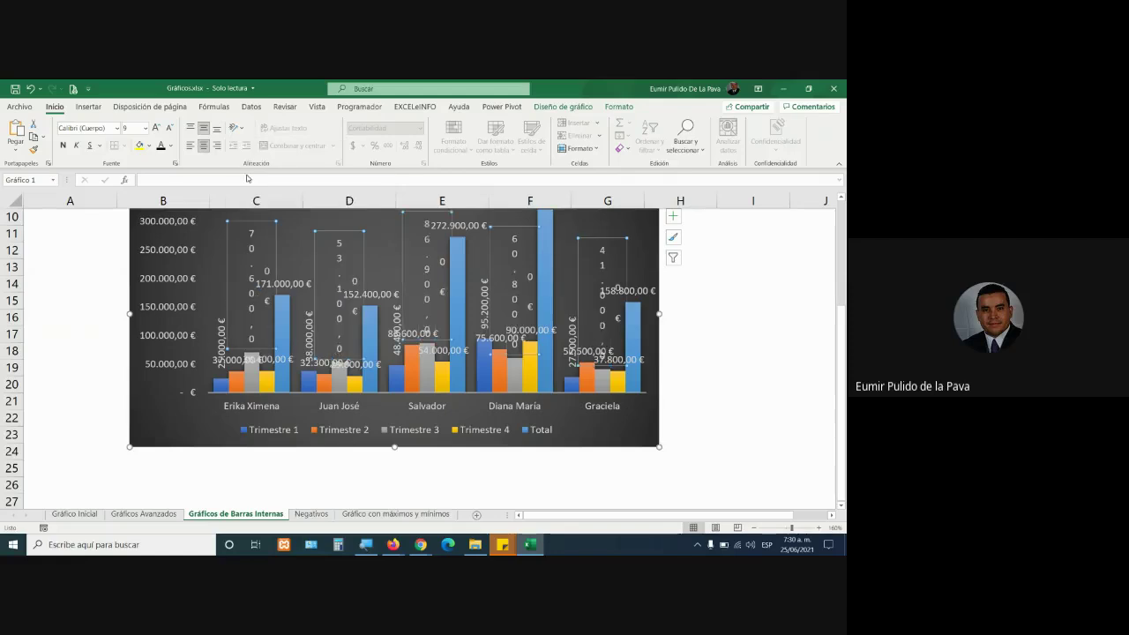
pyautogui.click(236, 129)
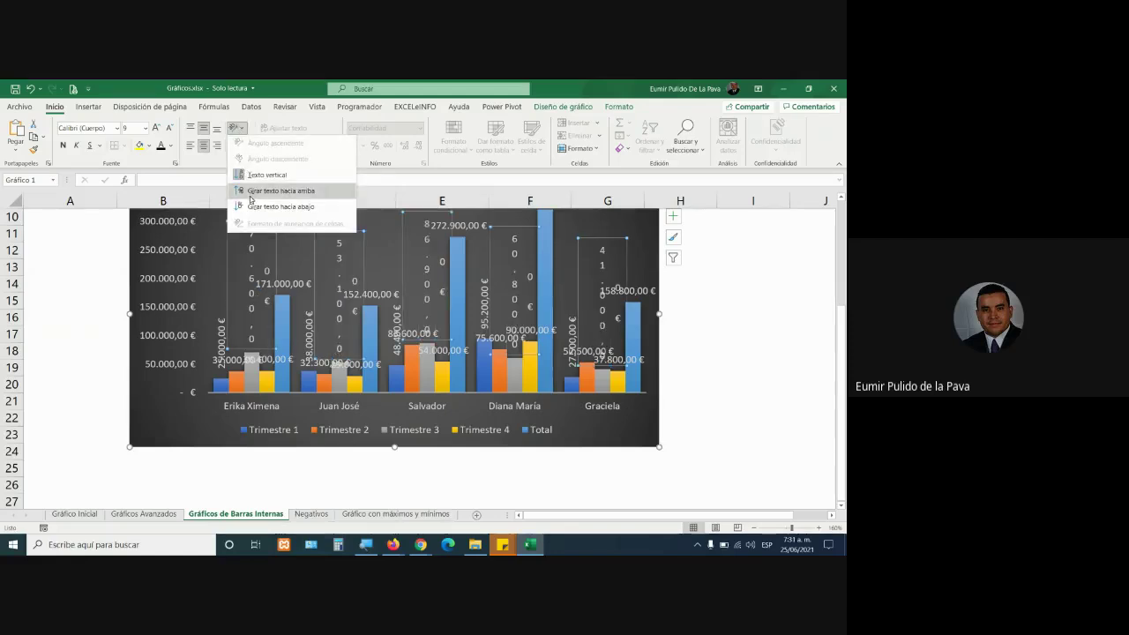
pyautogui.click(256, 190)
# Rotate the Trimestre 2 and Trimestre 4 data labels so their text reads upward.
pyautogui.click(226, 359)
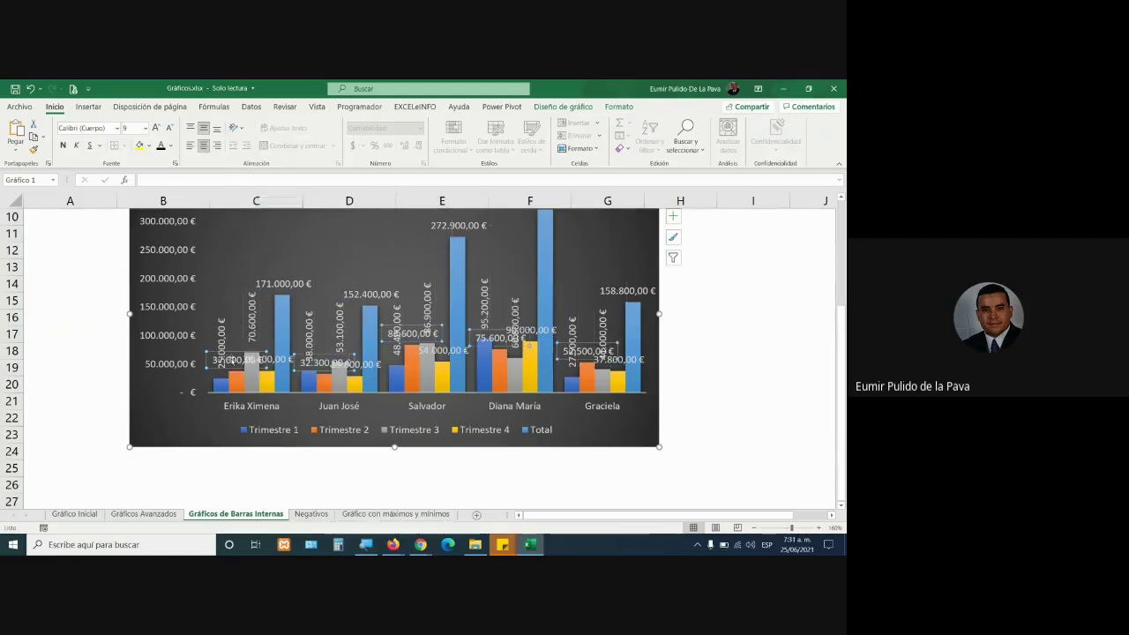
pyautogui.click(237, 129)
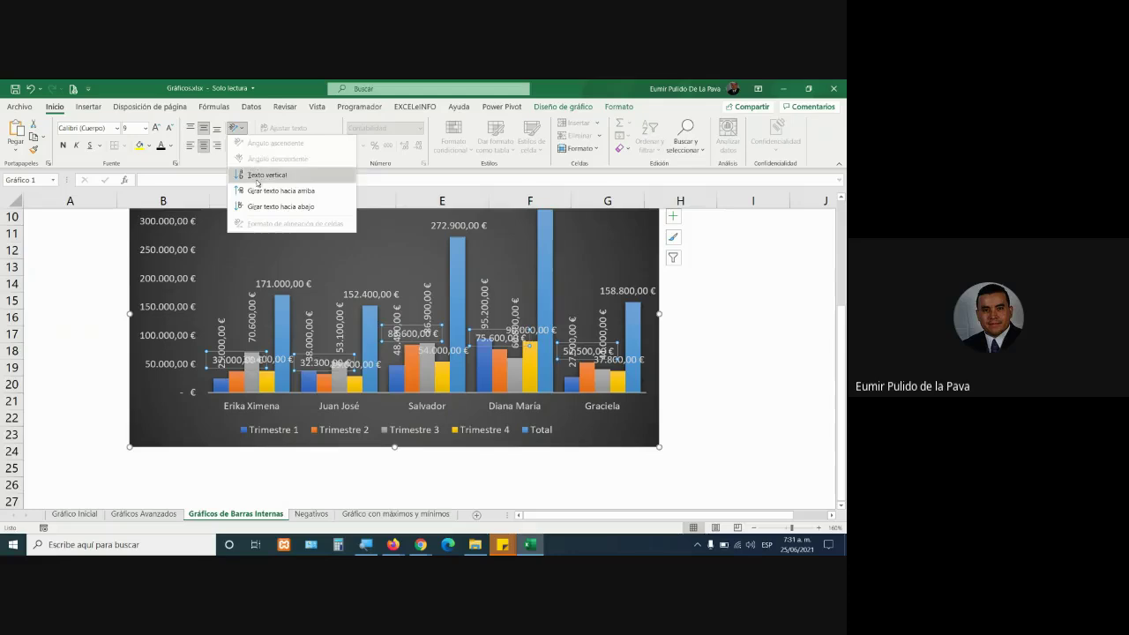
pyautogui.click(255, 189)
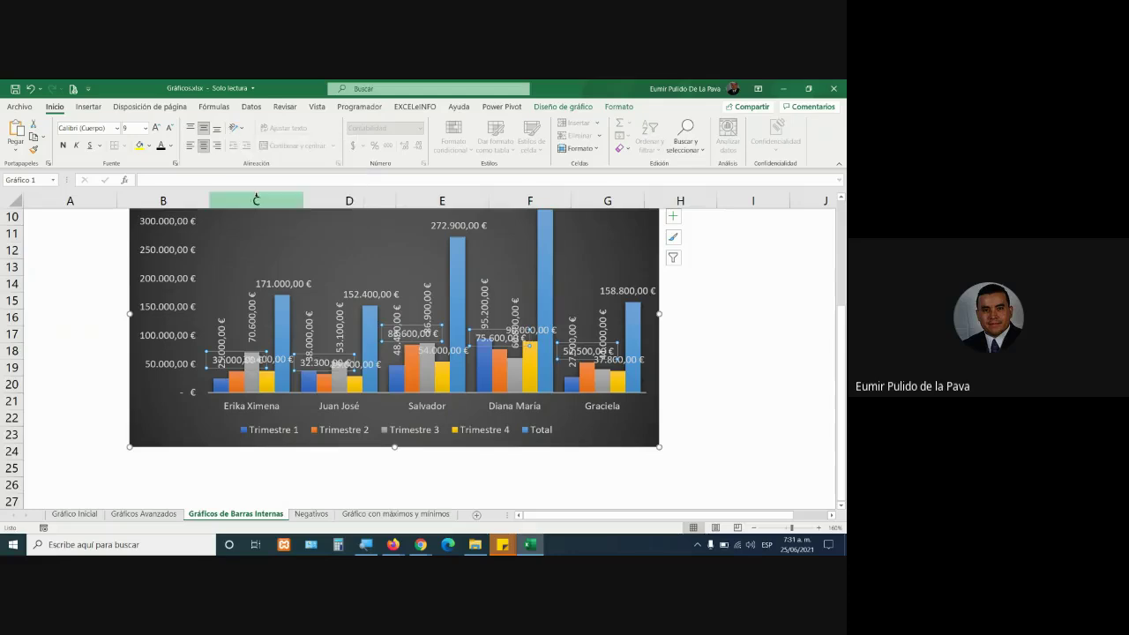
pyautogui.click(269, 361)
pyautogui.click(236, 128)
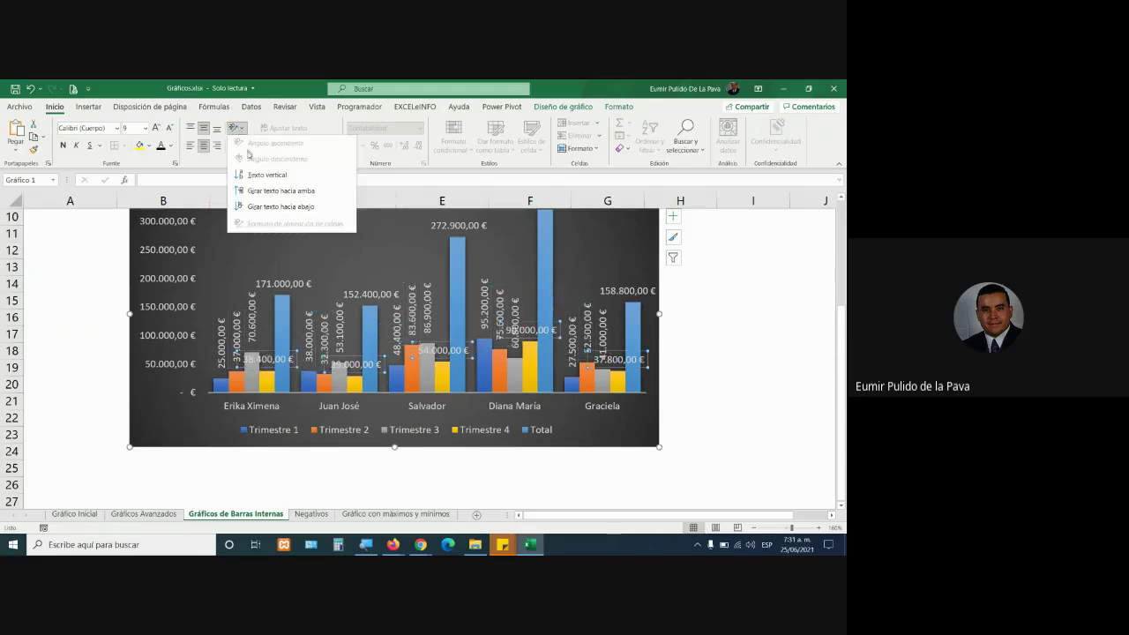
pyautogui.click(258, 191)
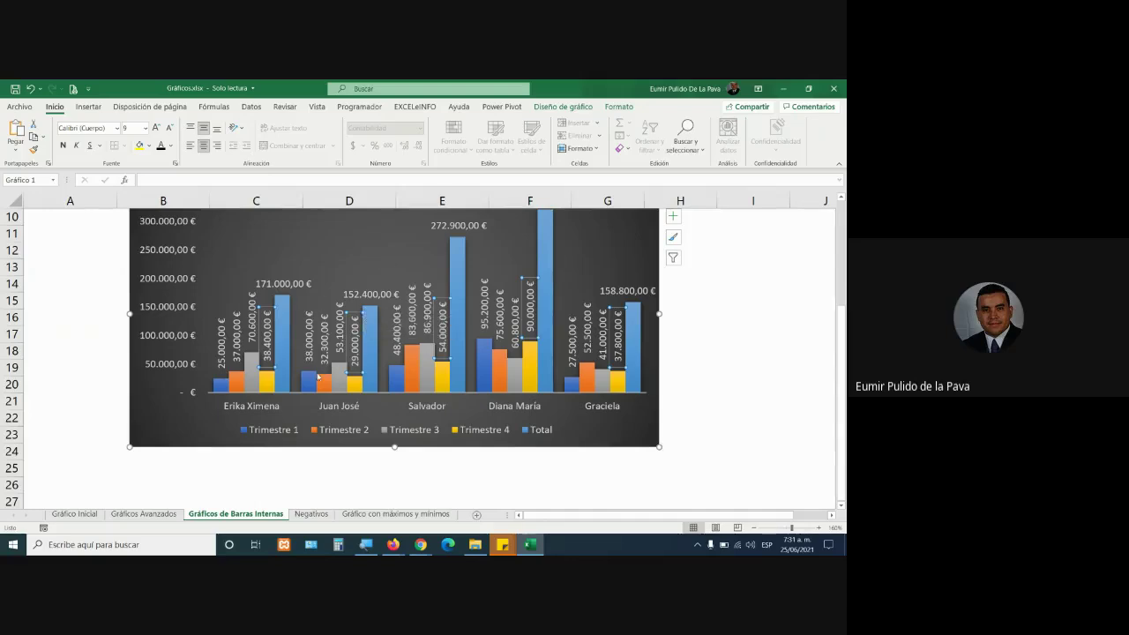
# Reduce the Trimestre 1 and Trimestre 2 data labels to font size 7 and make them bold.
pyautogui.click(224, 353)
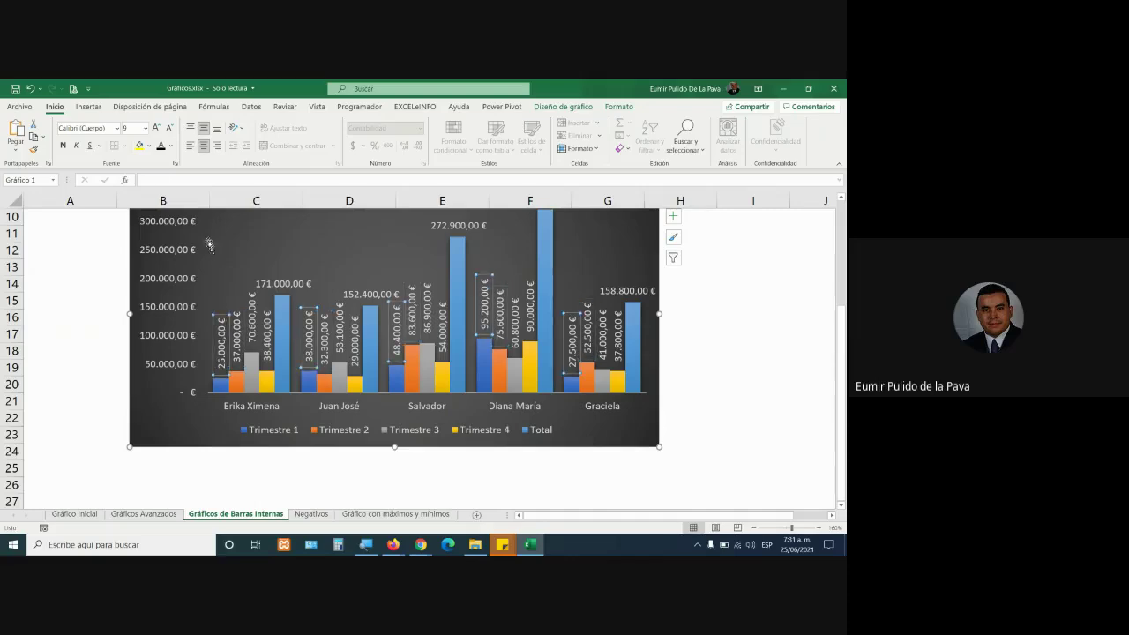
pyautogui.click(171, 128)
pyautogui.click(171, 128)
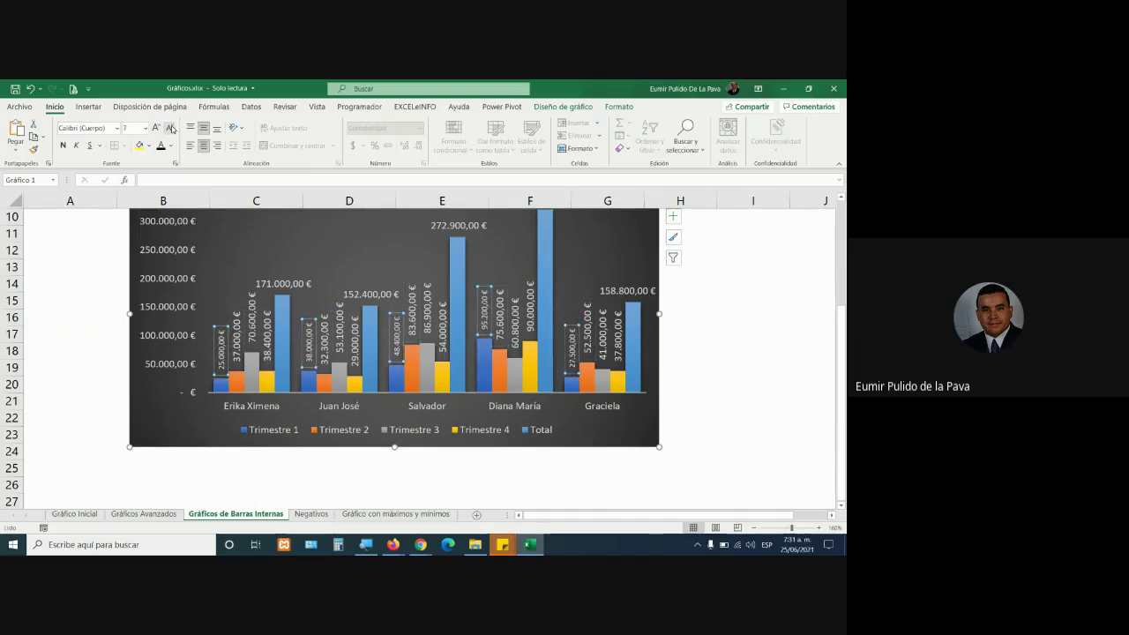
pyautogui.click(61, 147)
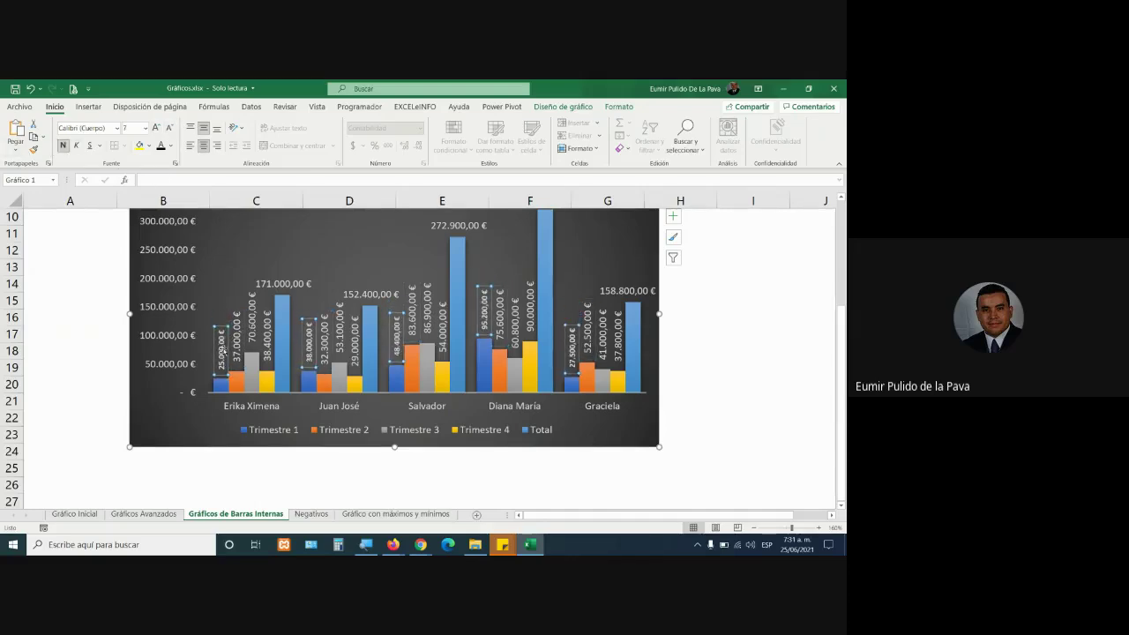
pyautogui.click(238, 344)
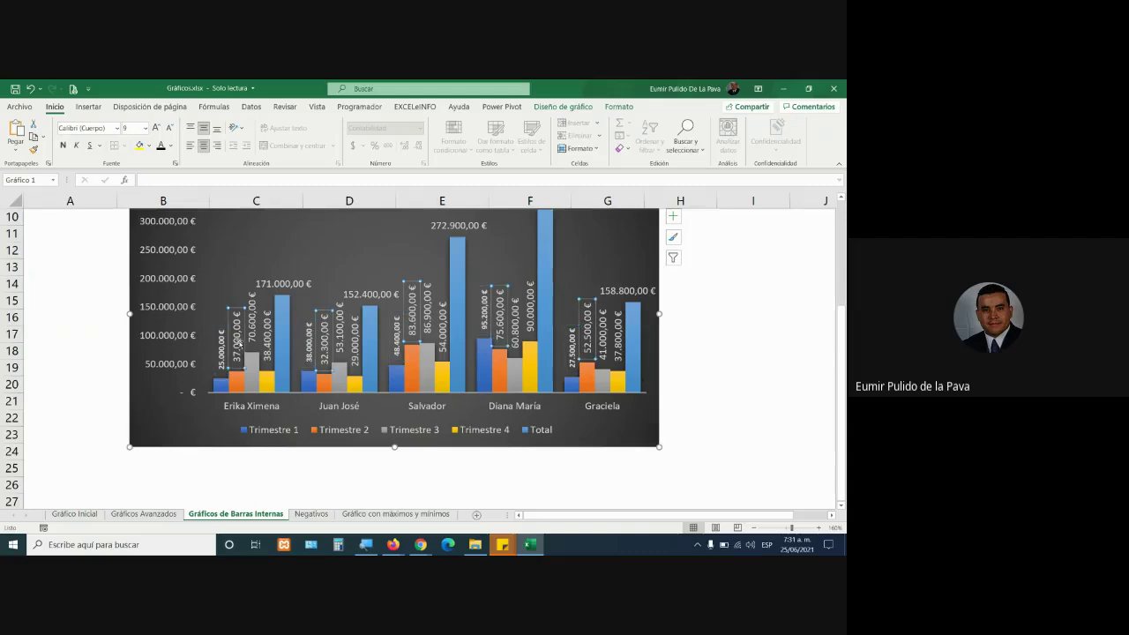
pyautogui.click(167, 129)
pyautogui.click(167, 129)
pyautogui.click(61, 146)
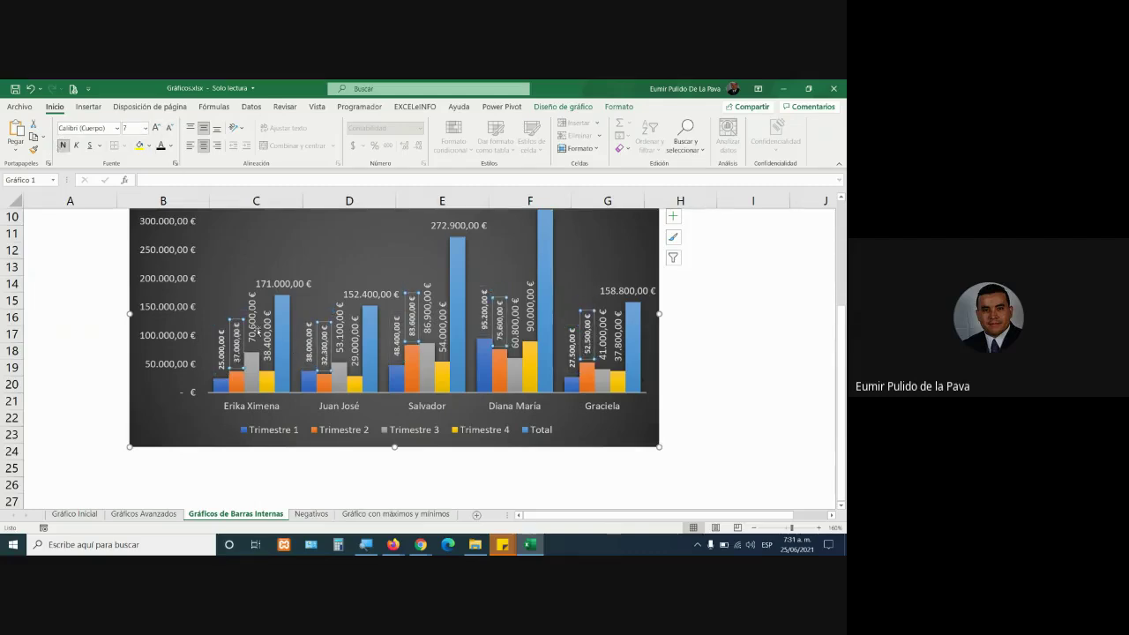
# Format the Trimestre 3 and Trimestre 4 data labels as bold at font size 7.
pyautogui.click(254, 324)
pyautogui.click(171, 129)
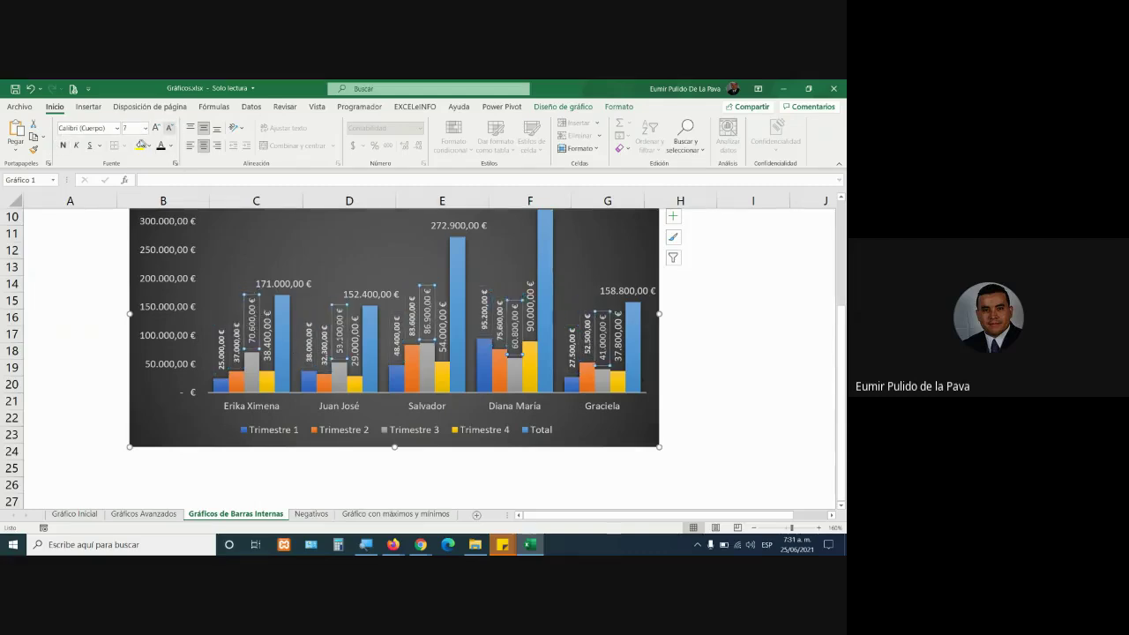
pyautogui.click(171, 129)
pyautogui.click(63, 146)
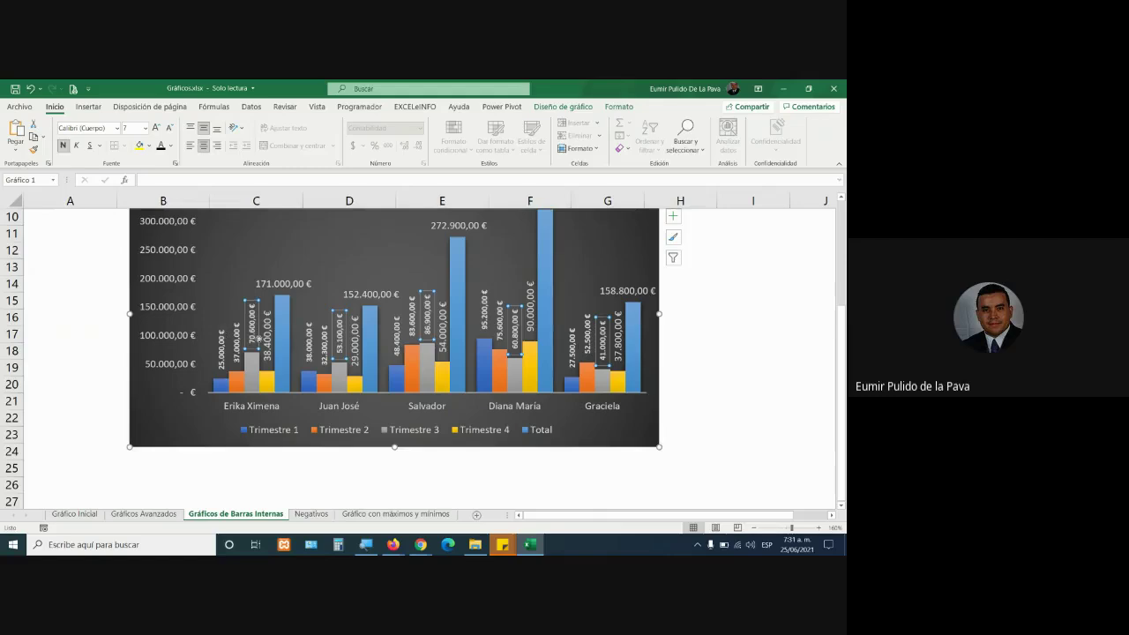
pyautogui.click(271, 339)
pyautogui.click(170, 128)
pyautogui.click(171, 129)
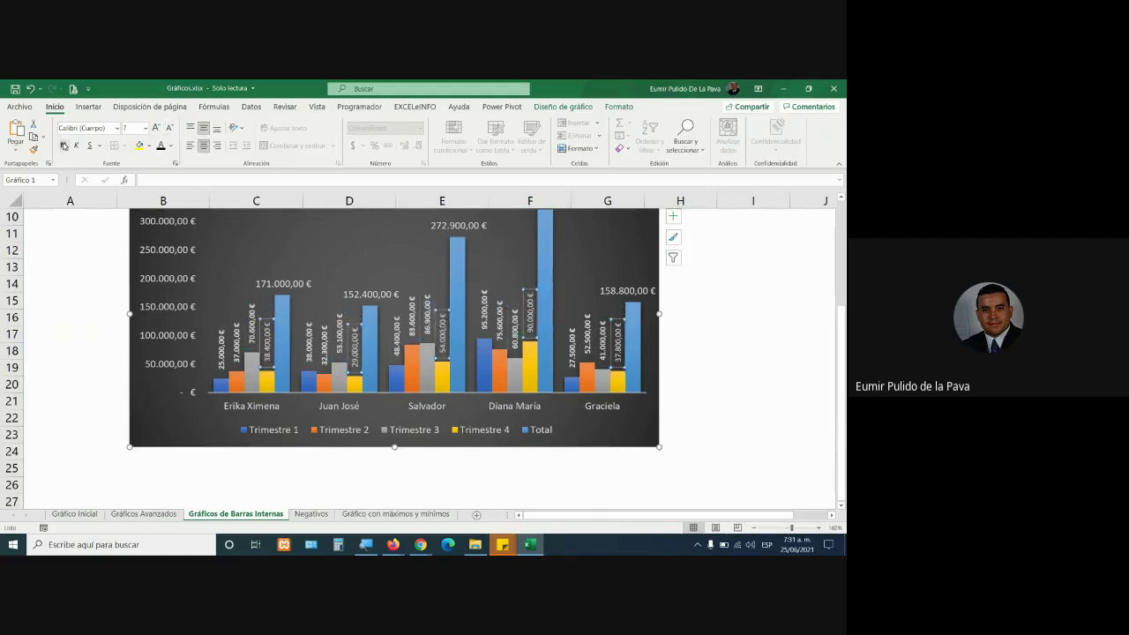
pyautogui.click(63, 146)
# Make the Total data labels bold and enlarge them to font size 10.
pyautogui.click(307, 283)
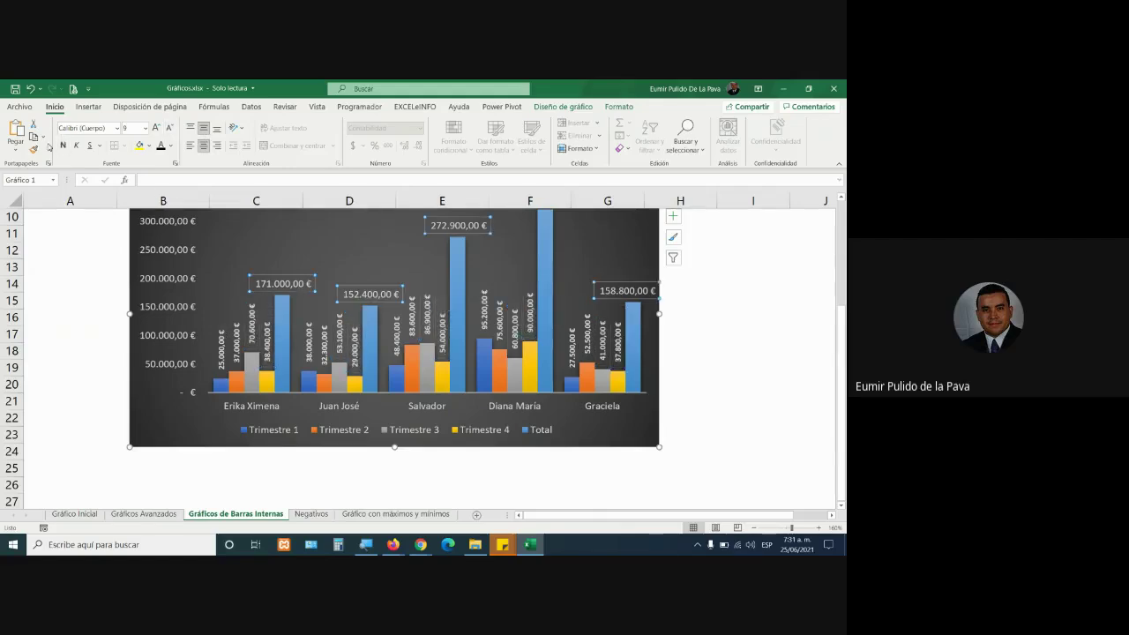
pyautogui.click(63, 146)
pyautogui.click(155, 128)
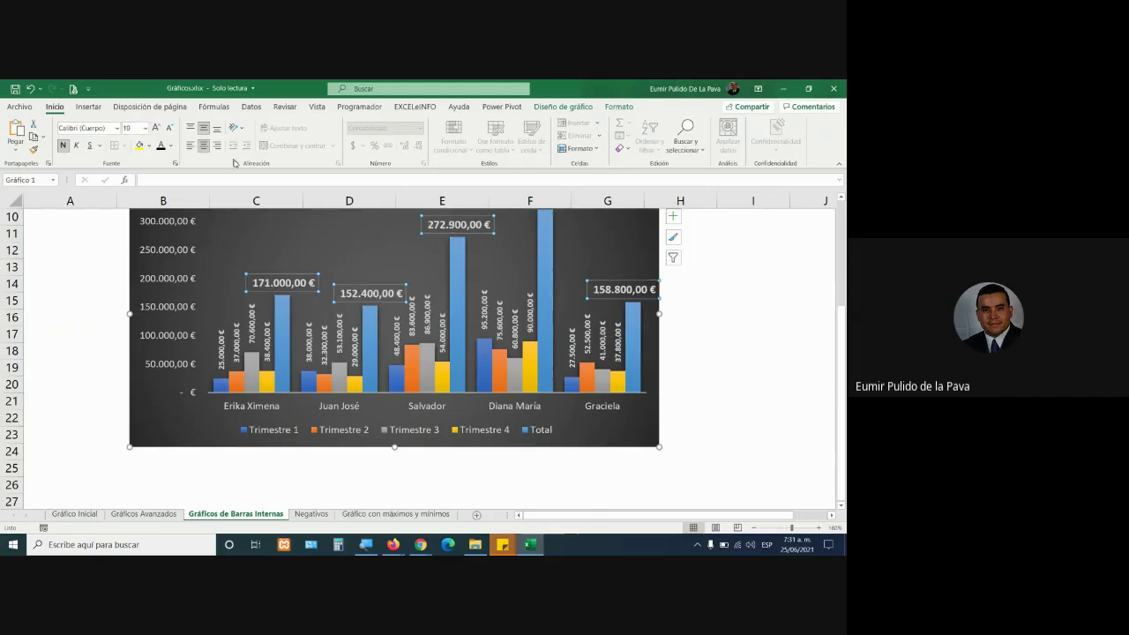
pyautogui.click(677, 399)
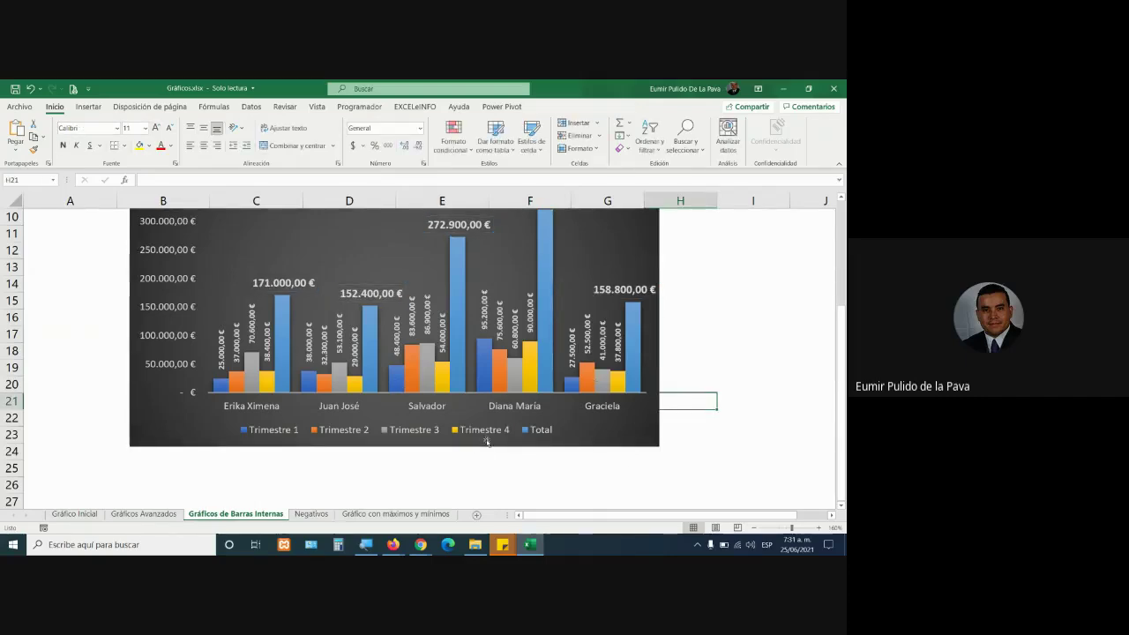
# Plot the Total series on the secondary axis as clustered columns in the custom combination chart.
pyautogui.scroll(2, 487, 441)
pyautogui.click(466, 366)
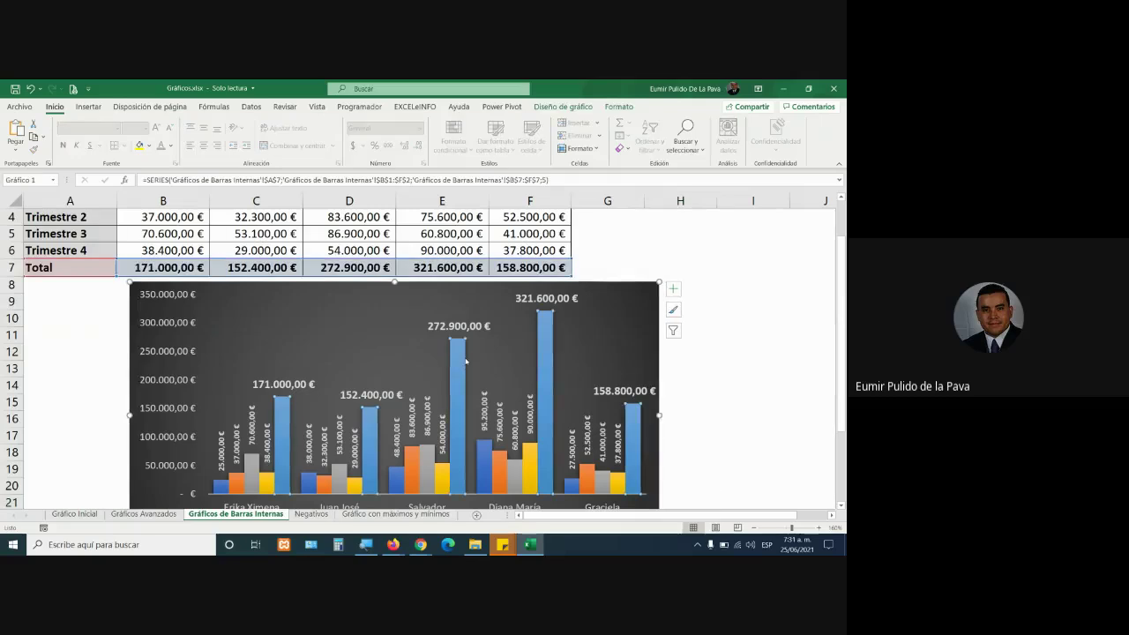
pyautogui.moveTo(465, 360)
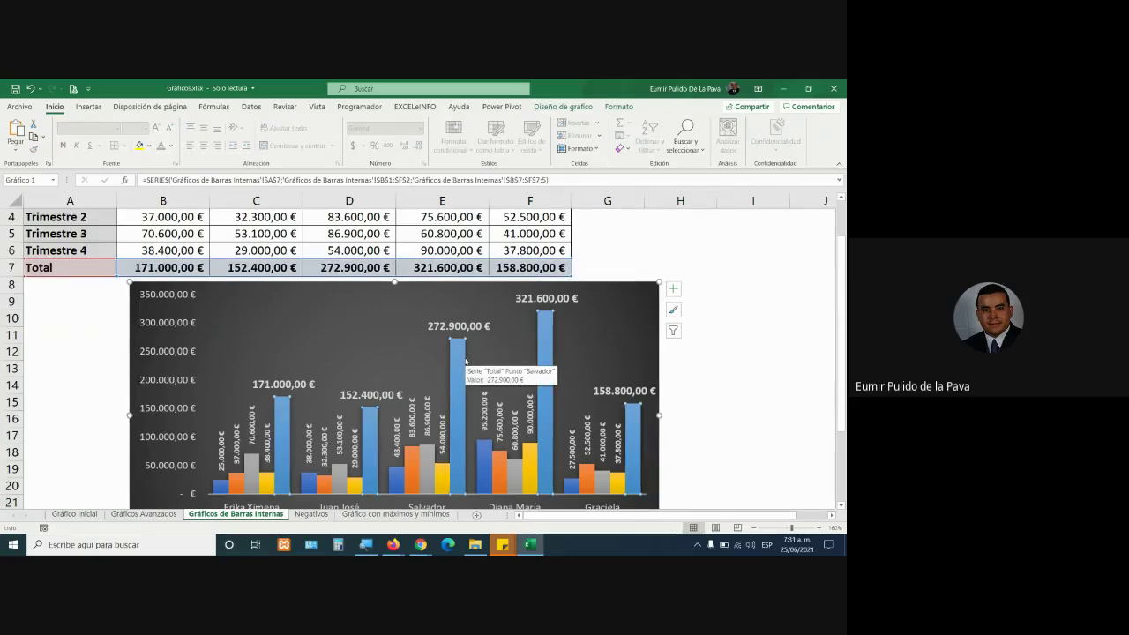
pyautogui.click(569, 105)
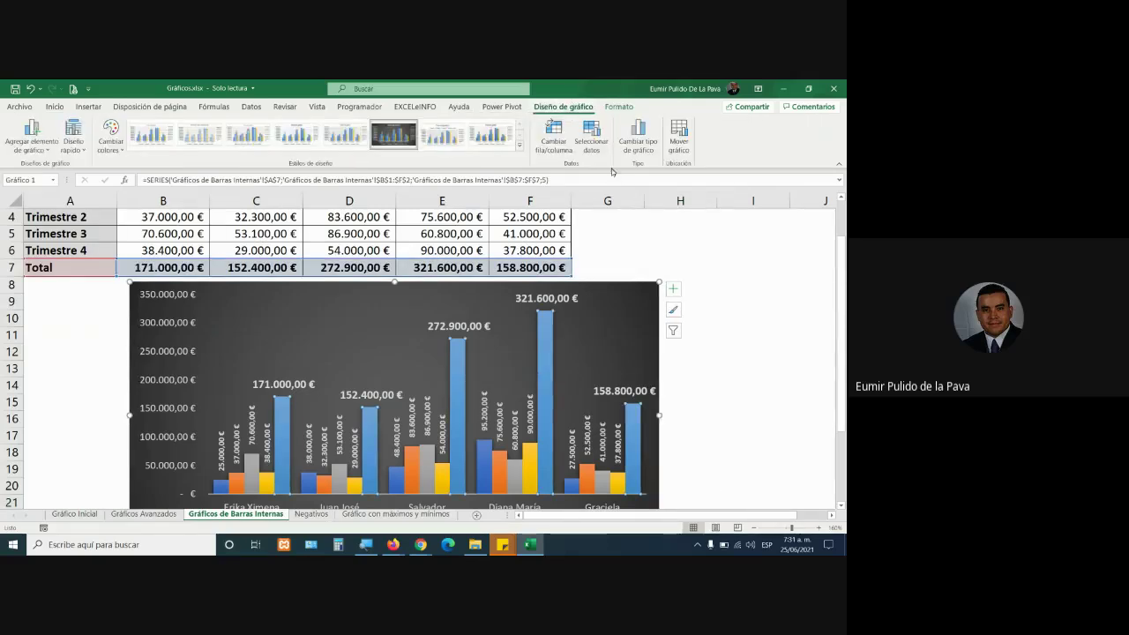
pyautogui.click(637, 137)
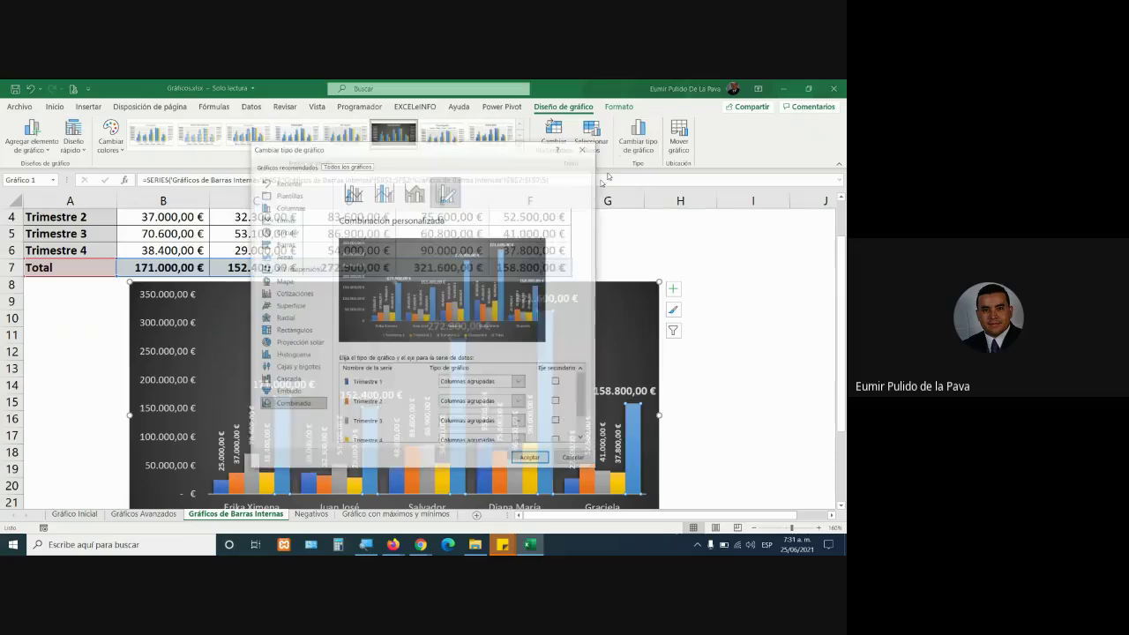
pyautogui.moveTo(582, 388); pyautogui.dragTo(581, 425)
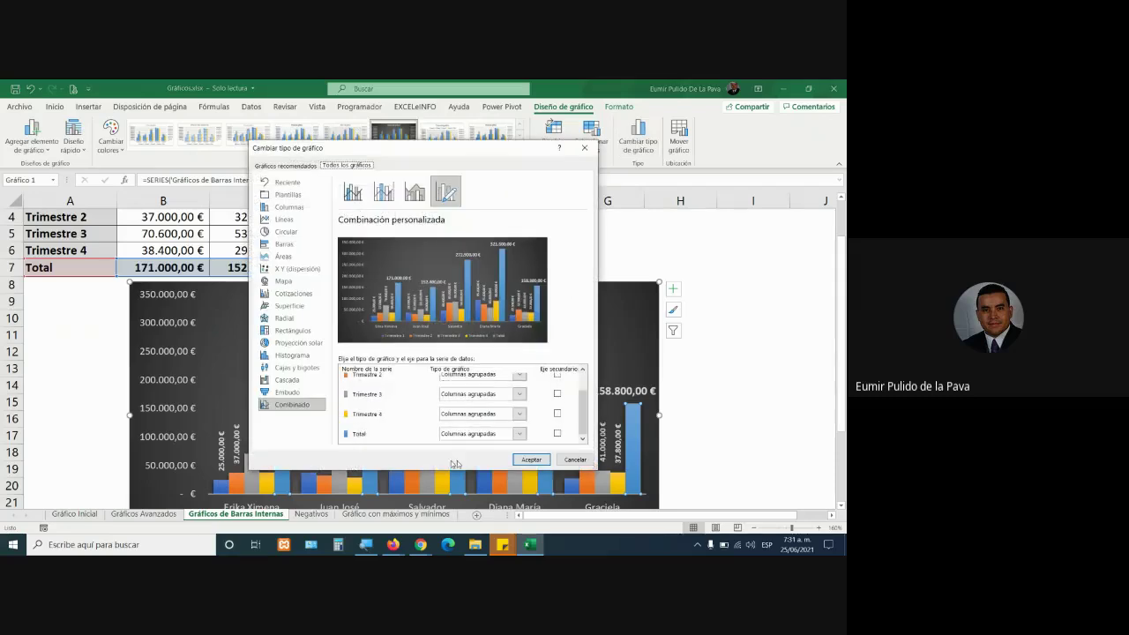
pyautogui.click(556, 432)
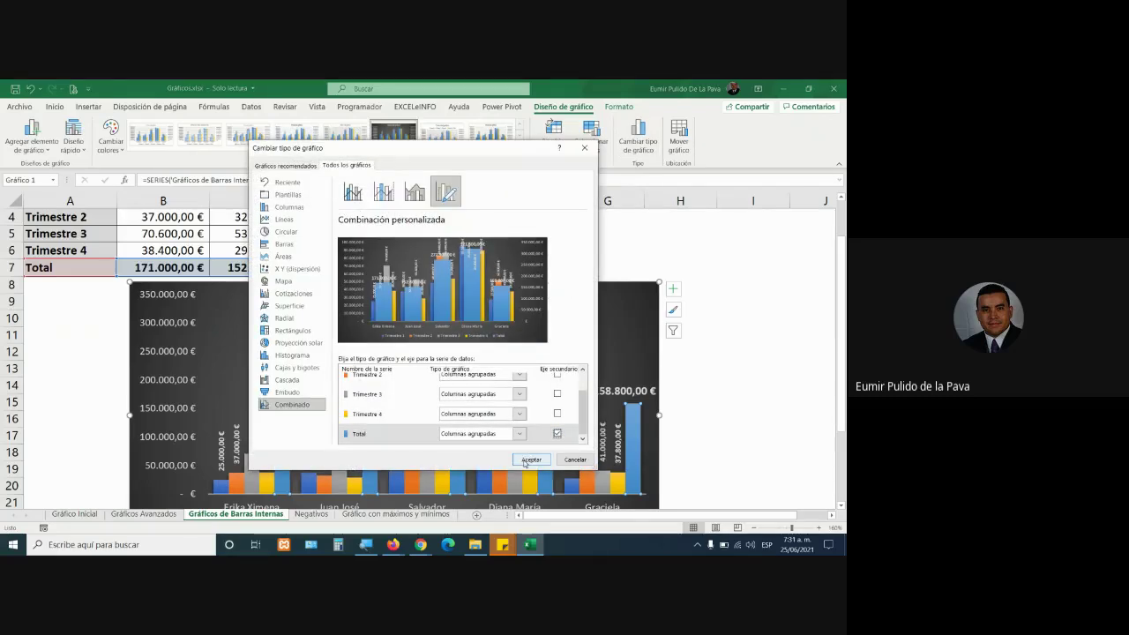
pyautogui.click(529, 460)
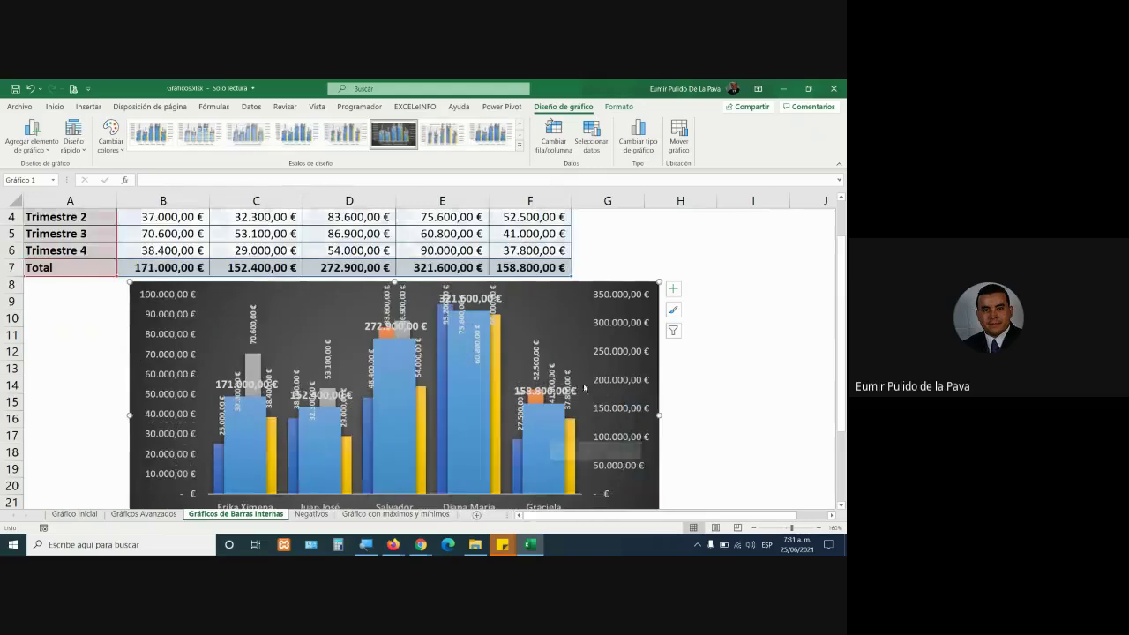
# Delete the secondary vertical axis so the Total and quarterly columns share the same scale.
pyautogui.scroll(-2, 584, 388)
pyautogui.scroll(2, 608, 370)
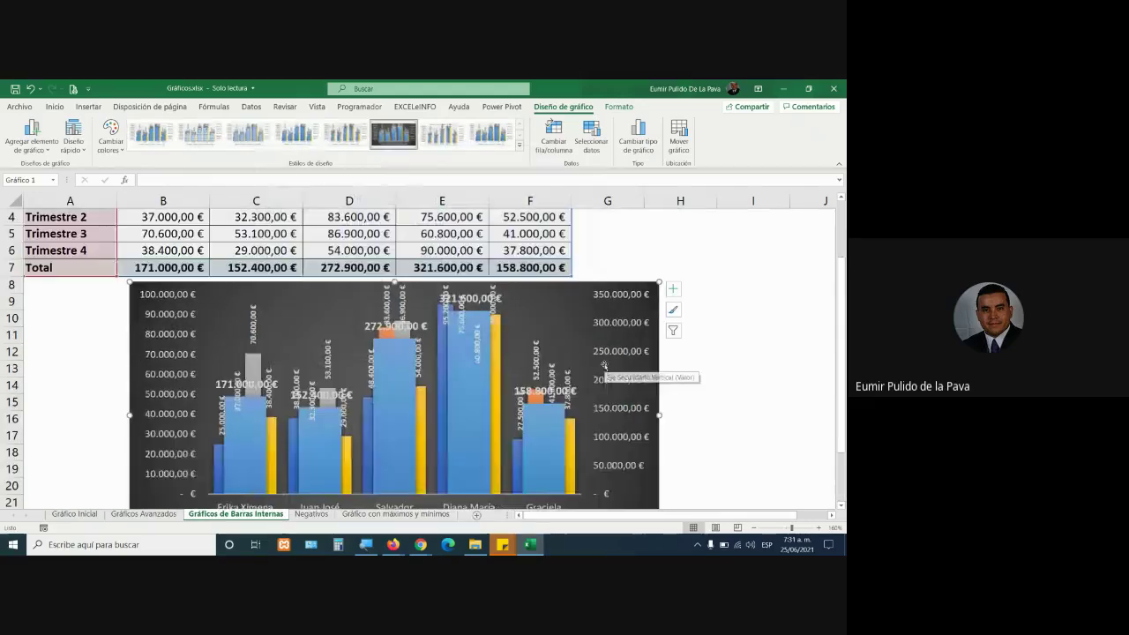
pyautogui.click(621, 322)
pyautogui.press('Delete')
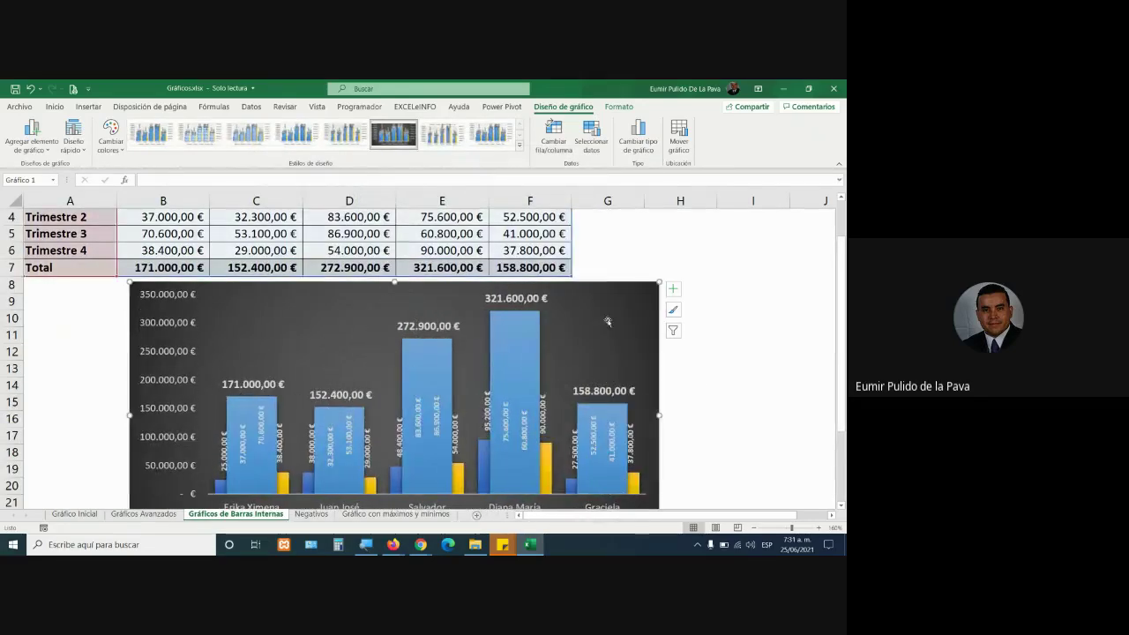
# Reduce the gap width of the Total series to widen its columns around the quarterly ones.
pyautogui.scroll(-1, 605, 371)
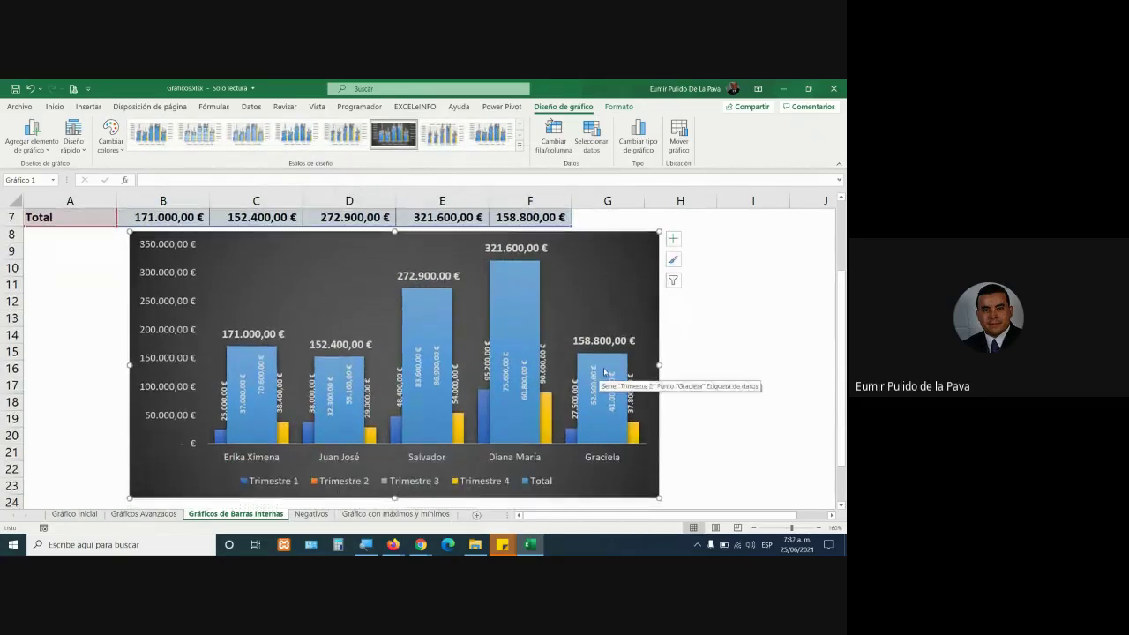
pyautogui.click(521, 286)
pyautogui.rightClick(516, 279)
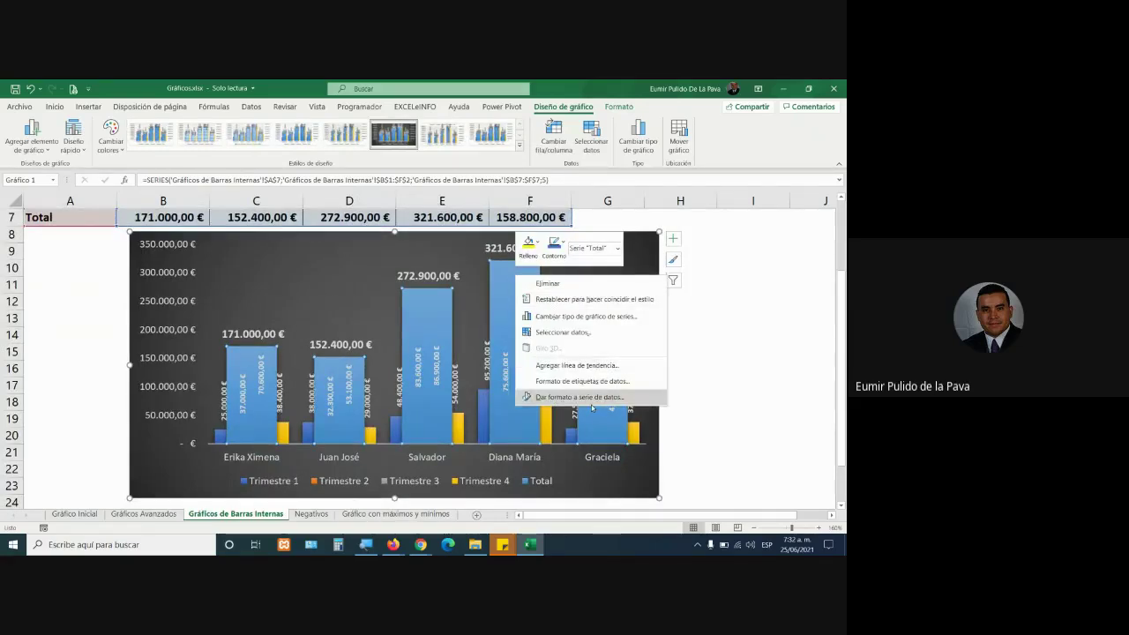
pyautogui.click(581, 397)
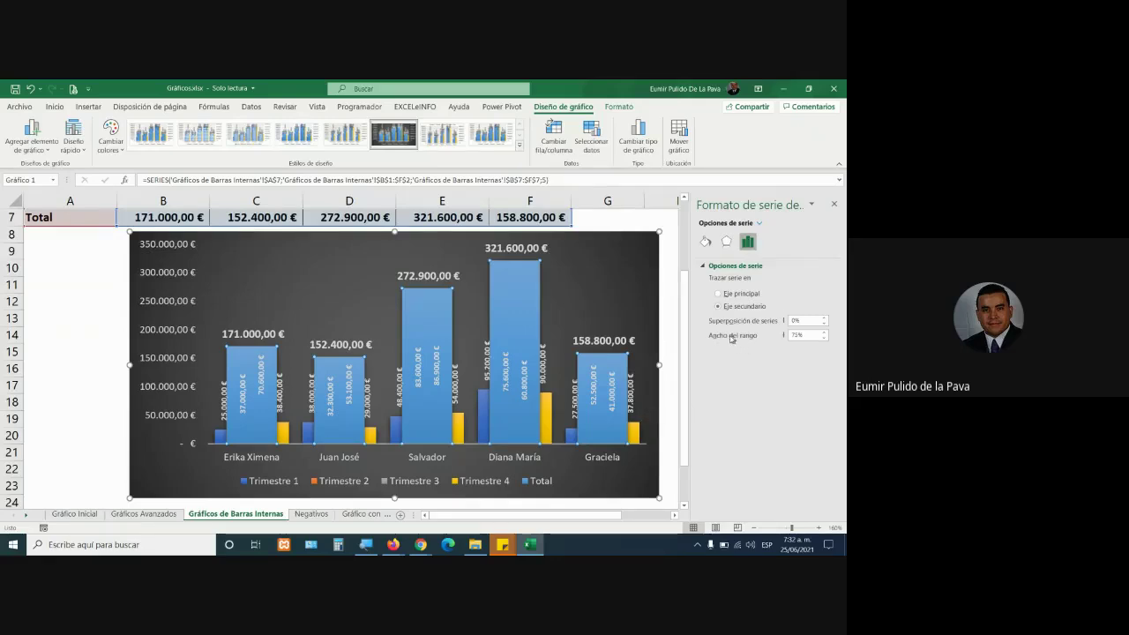
pyautogui.click(823, 339)
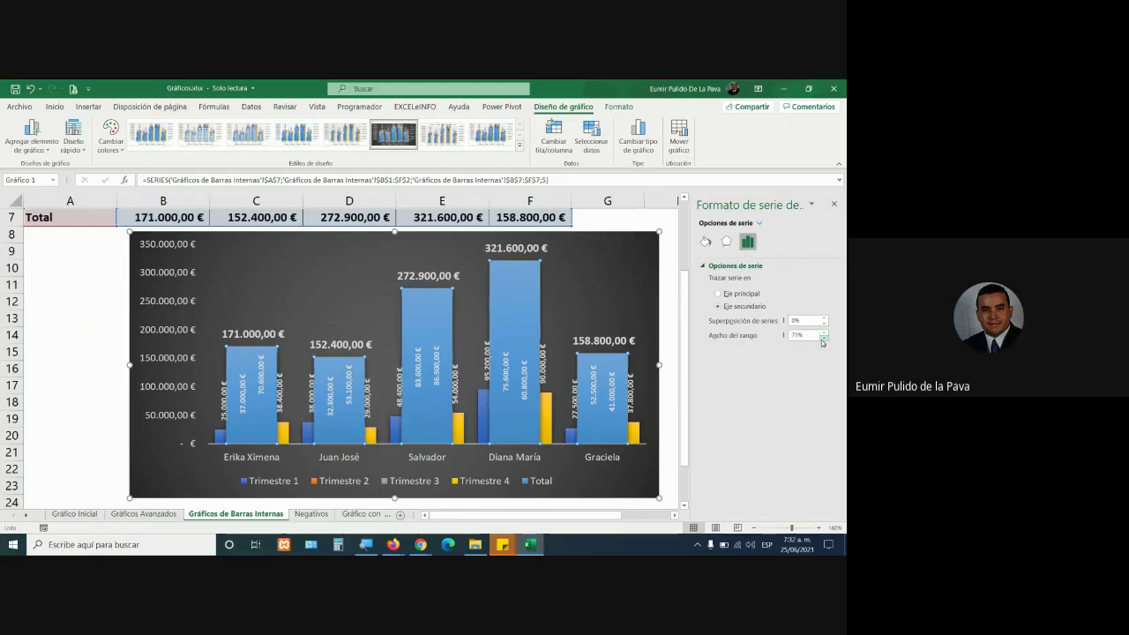
pyautogui.click(822, 338)
pyautogui.click(822, 339)
pyautogui.click(822, 338)
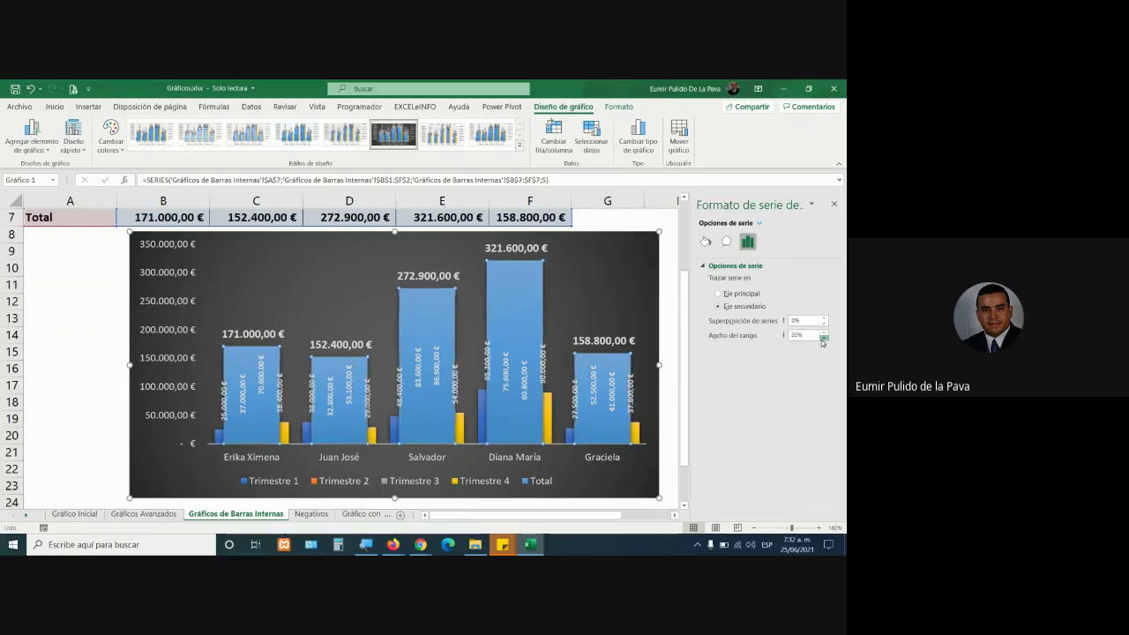
# Set the gap width of the chart's Total series to 10% and show the series' fill options.
pyautogui.click(823, 338)
pyautogui.click(823, 338)
pyautogui.click(823, 339)
pyautogui.click(823, 339)
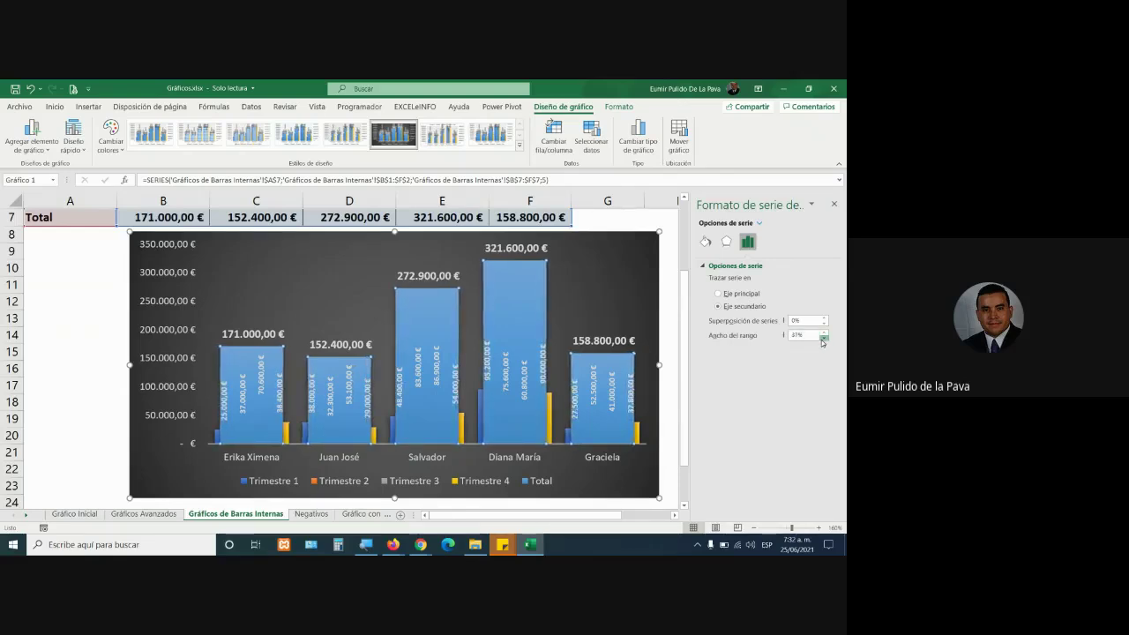
pyautogui.click(822, 338)
pyautogui.click(823, 338)
pyautogui.click(822, 338)
pyautogui.click(823, 339)
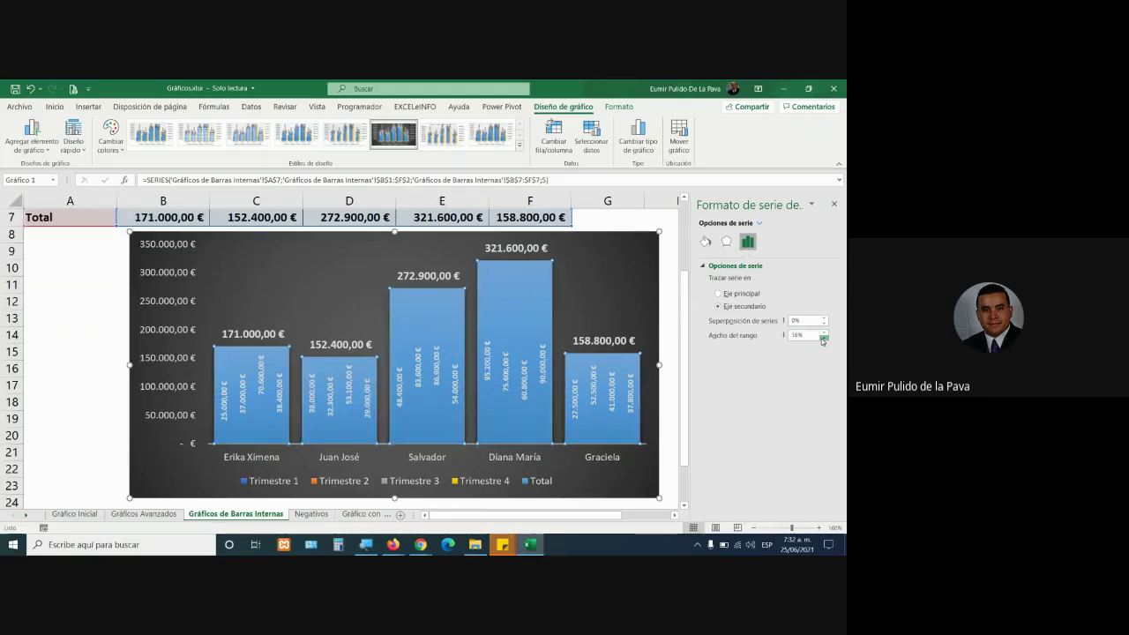
pyautogui.click(822, 339)
pyautogui.click(823, 339)
pyautogui.click(823, 338)
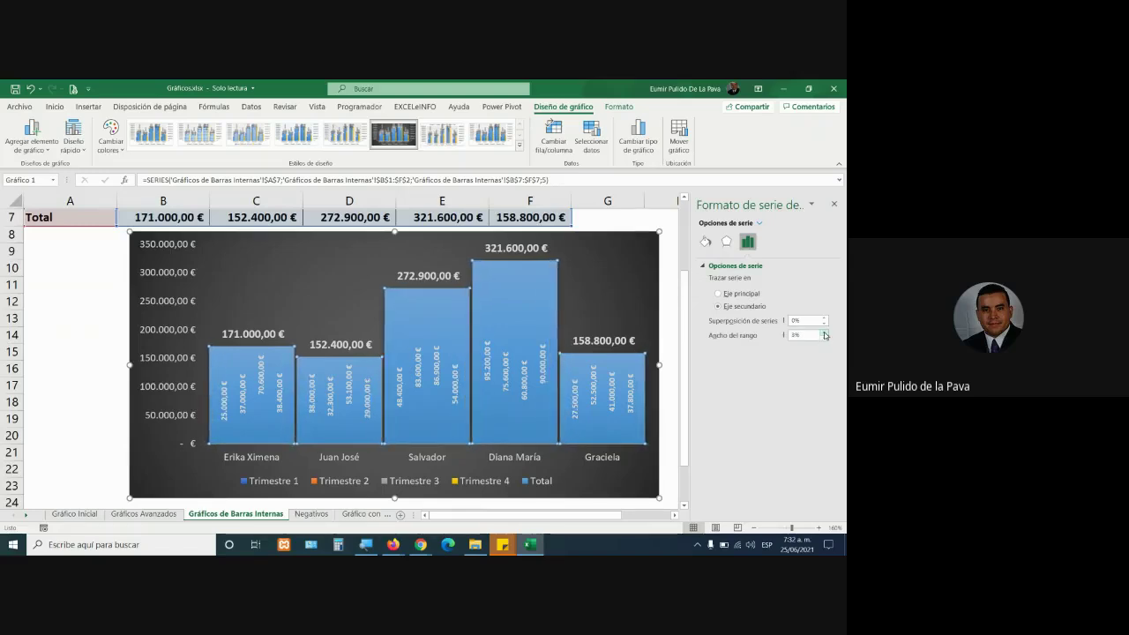
pyautogui.click(824, 333)
pyautogui.click(824, 332)
pyautogui.click(823, 332)
pyautogui.click(824, 332)
pyautogui.click(824, 332)
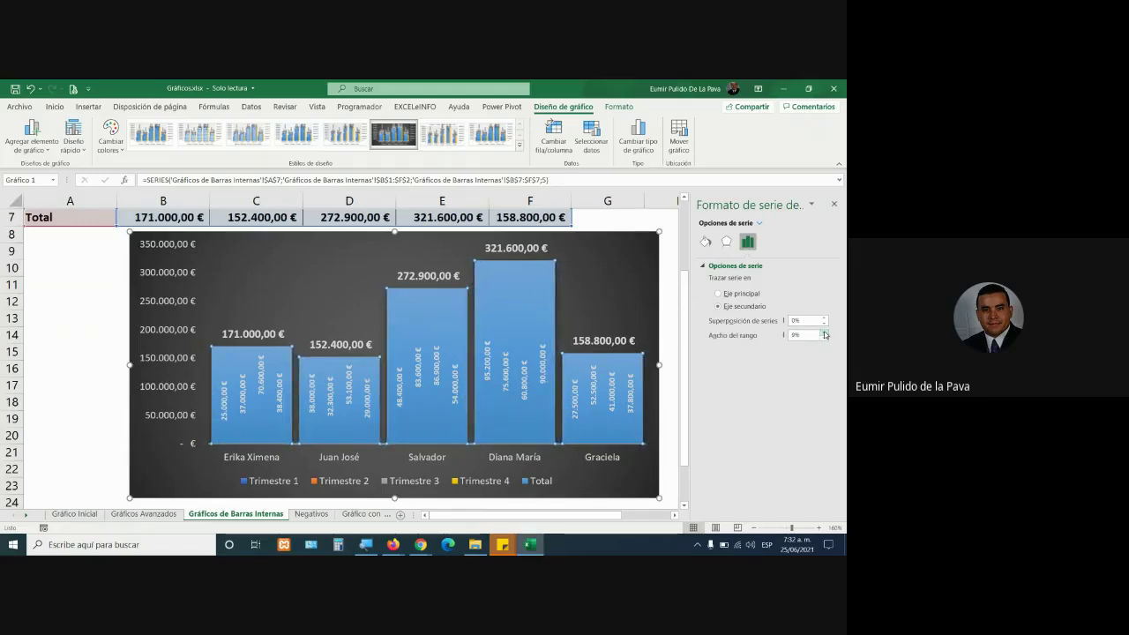
pyautogui.click(825, 333)
pyautogui.click(824, 333)
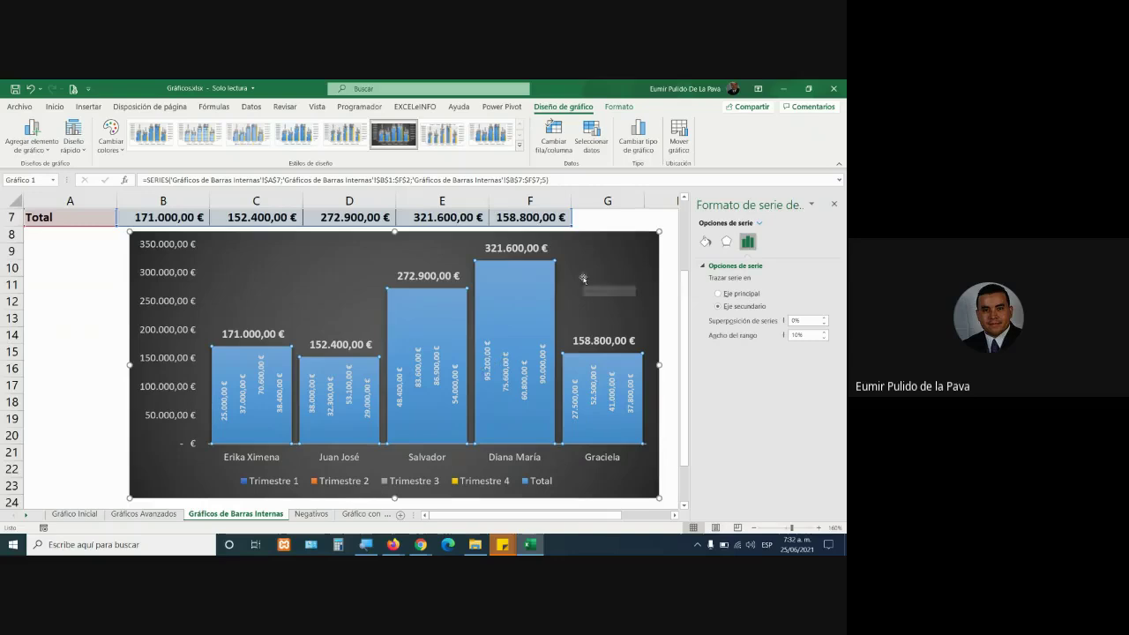
pyautogui.click(705, 241)
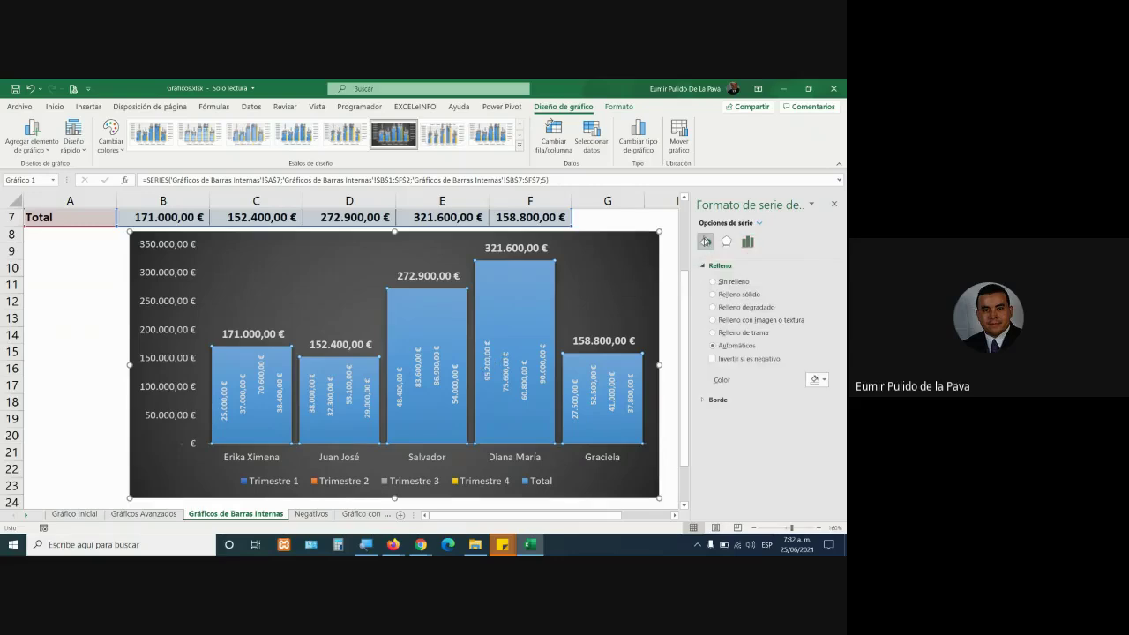
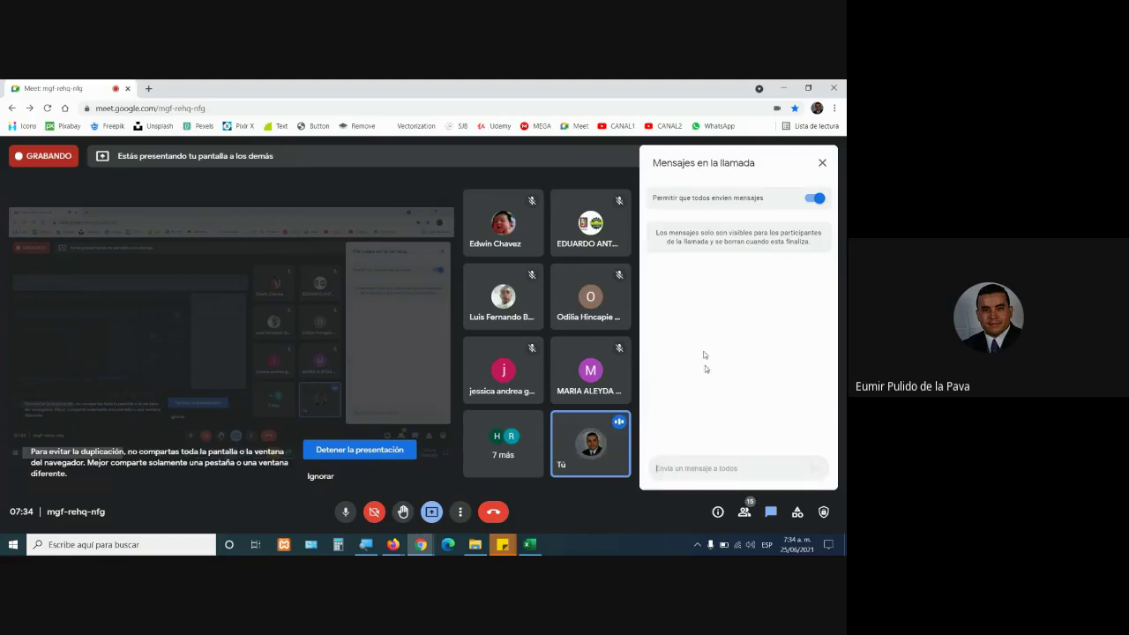
# Switch to the PDF learning guide in Firefox and read section B on consolidating data in Excel, including its exercise file name.
pyautogui.click(392, 544)
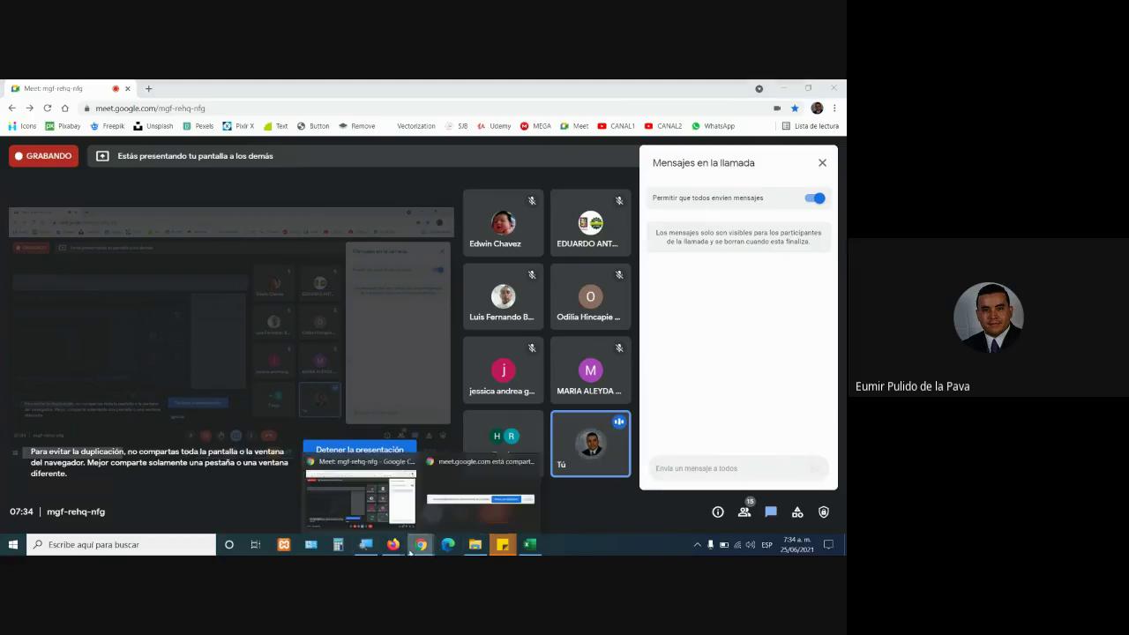
pyautogui.click(425, 516)
pyautogui.scroll(-5, 485, 361)
pyautogui.scroll(2, 485, 363)
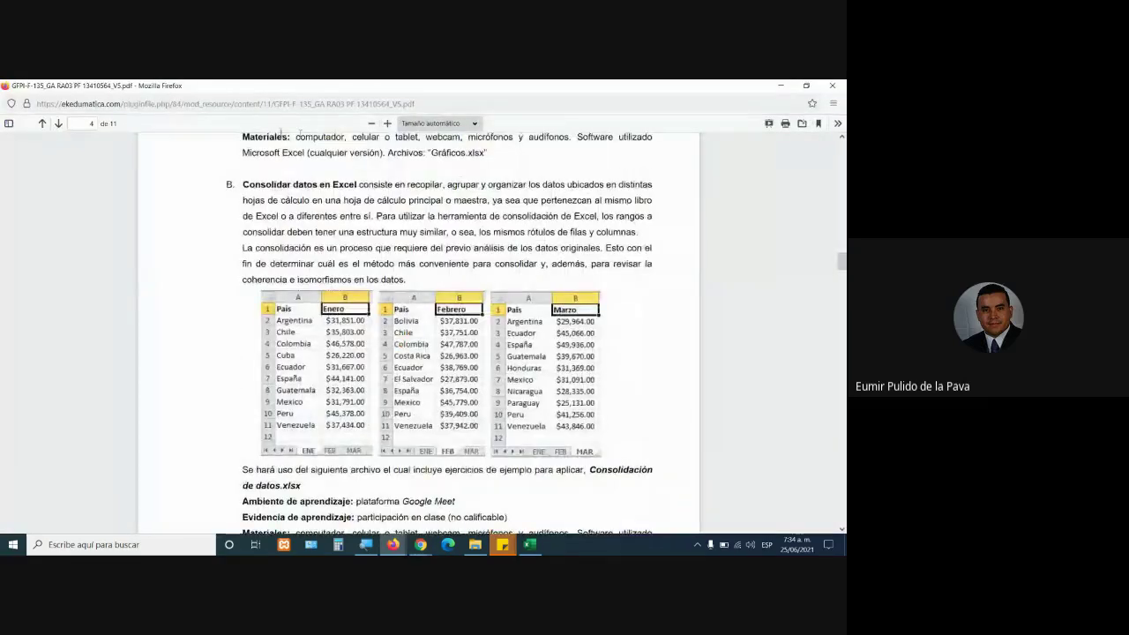
pyautogui.moveTo(247, 186); pyautogui.dragTo(377, 187)
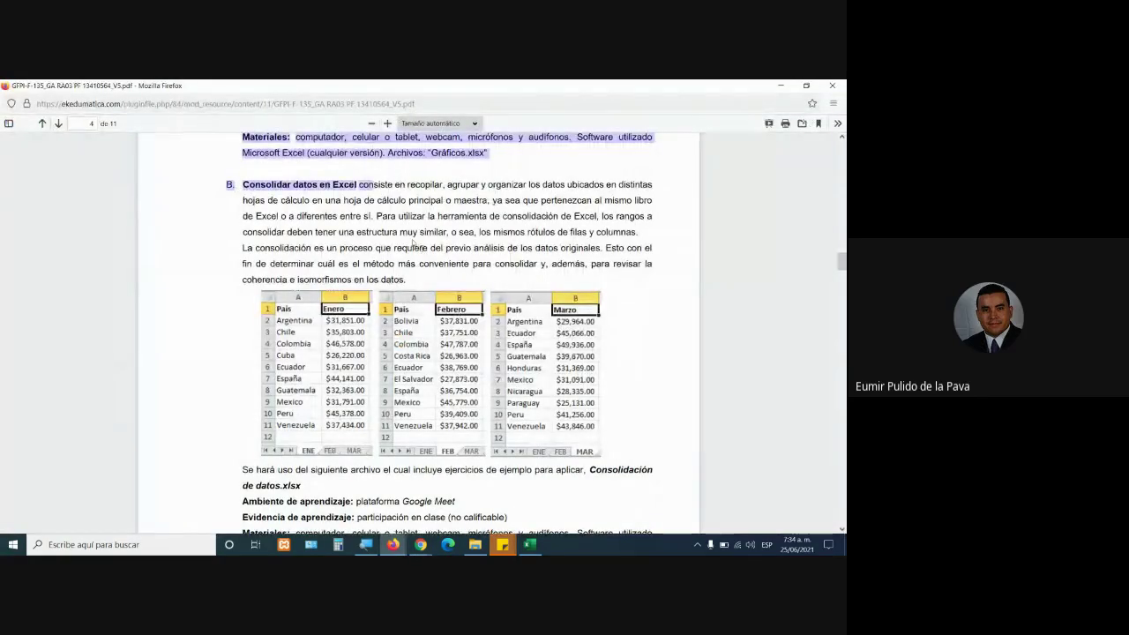
pyautogui.click(378, 200)
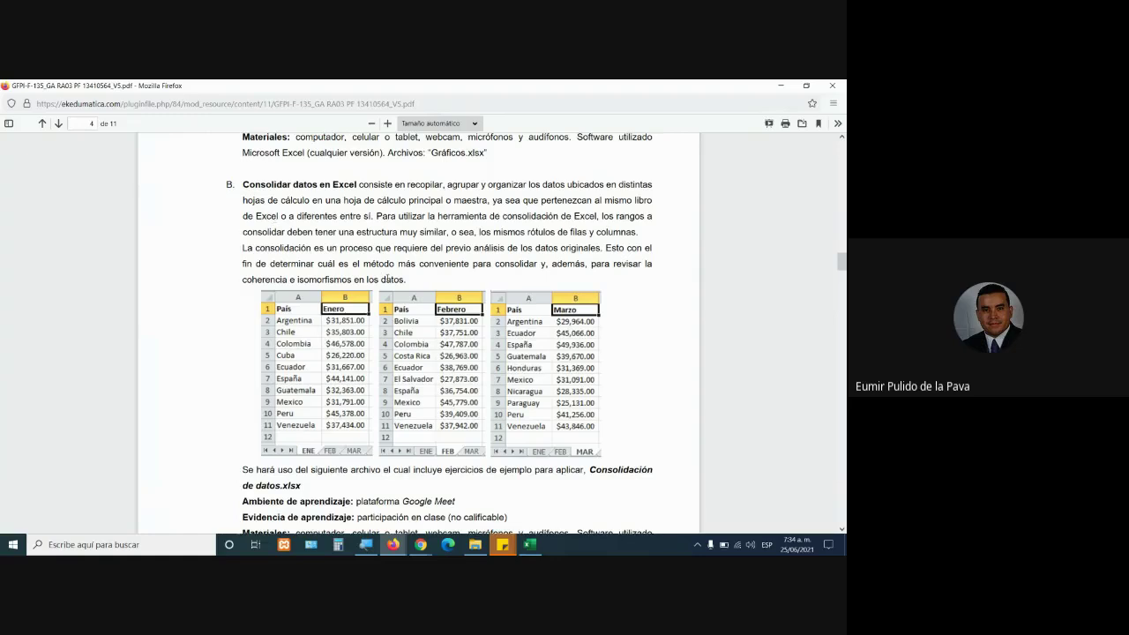
pyautogui.scroll(-1, 401, 328)
pyautogui.scroll(-3, 401, 329)
pyautogui.moveTo(588, 312); pyautogui.dragTo(663, 317)
# Open Consolidación de datos.xlsx in Excel from the course's downloadable files page.
pyautogui.moveTo(392, 544)
pyautogui.click(329, 494)
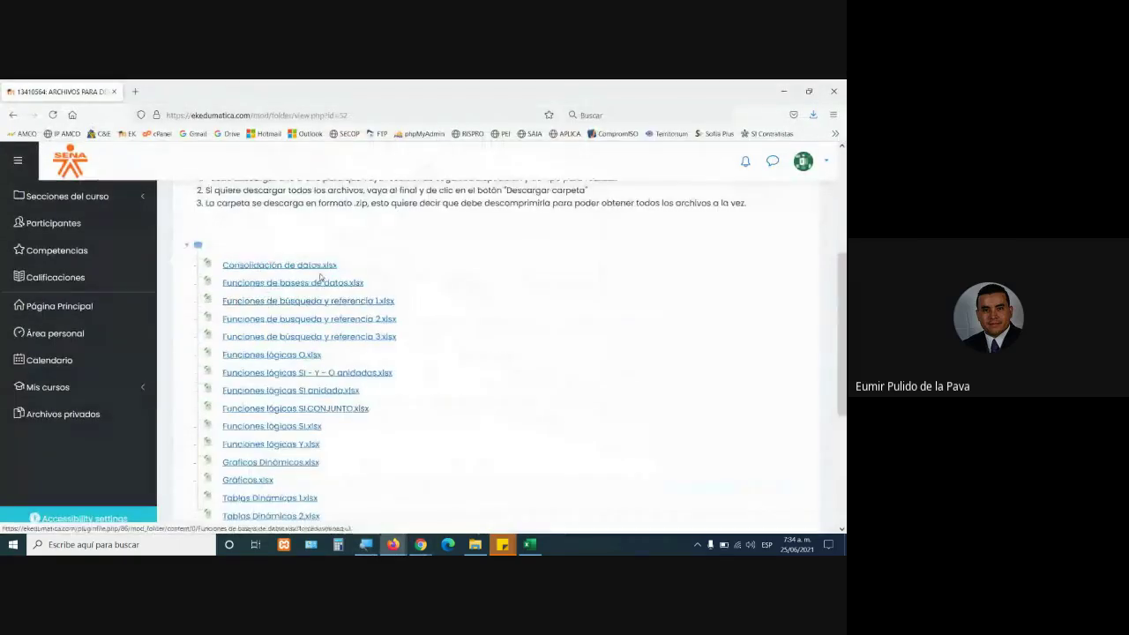
pyautogui.click(316, 267)
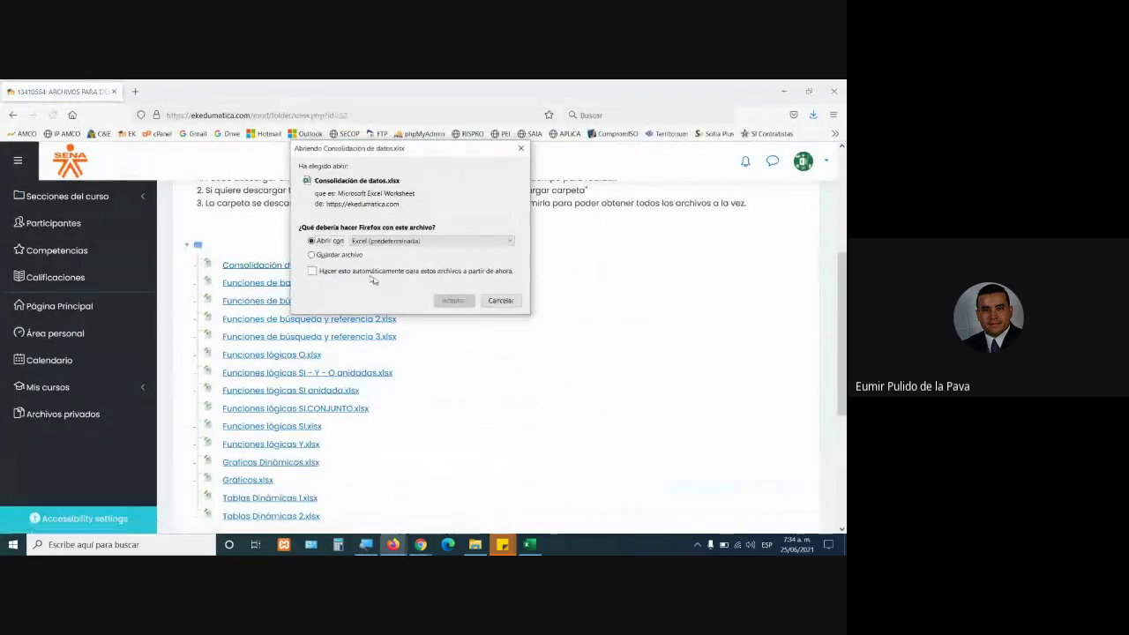
pyautogui.click(454, 302)
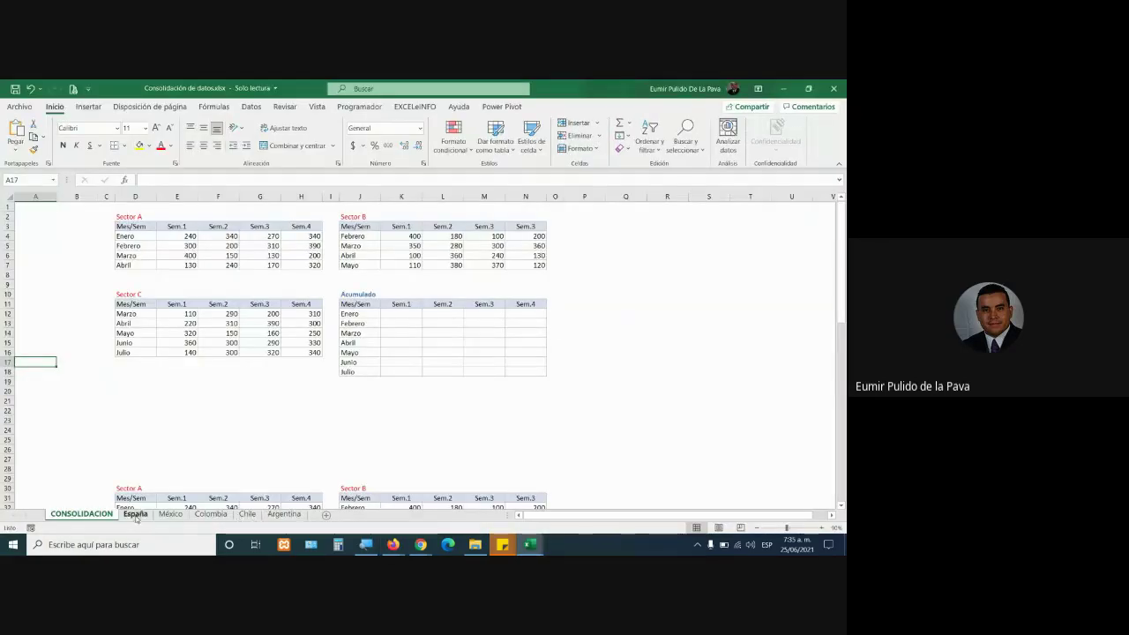
# Examine the sector tables on the CONSOLIDACION sheet and the month headers and product labels on the España sheet.
pyautogui.scroll(-9, 377, 345)
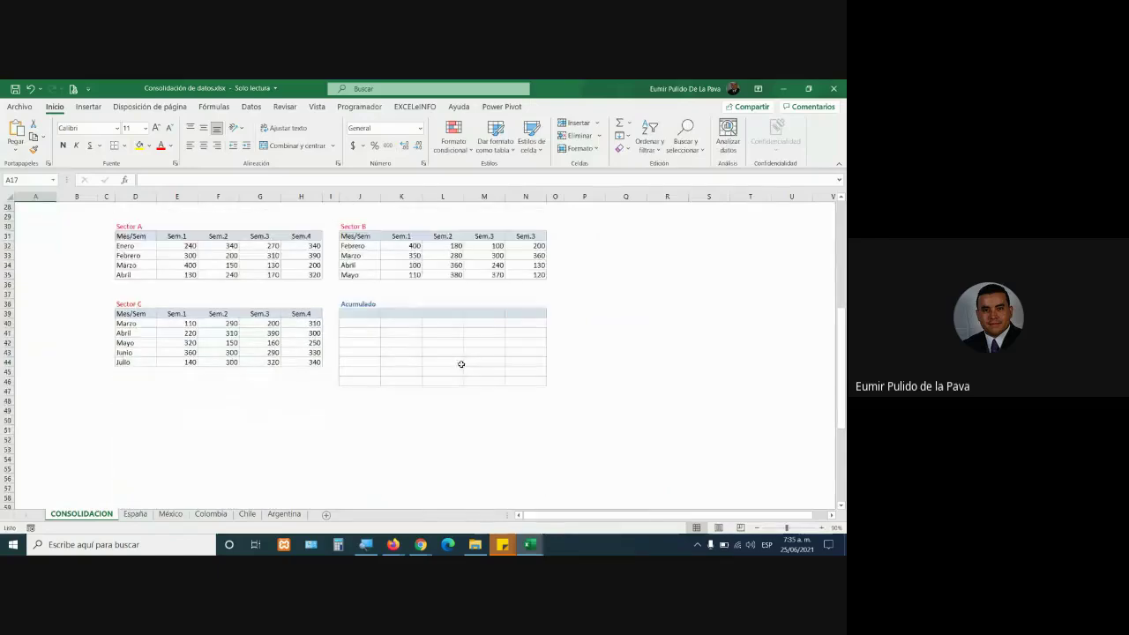
pyautogui.scroll(9, 493, 374)
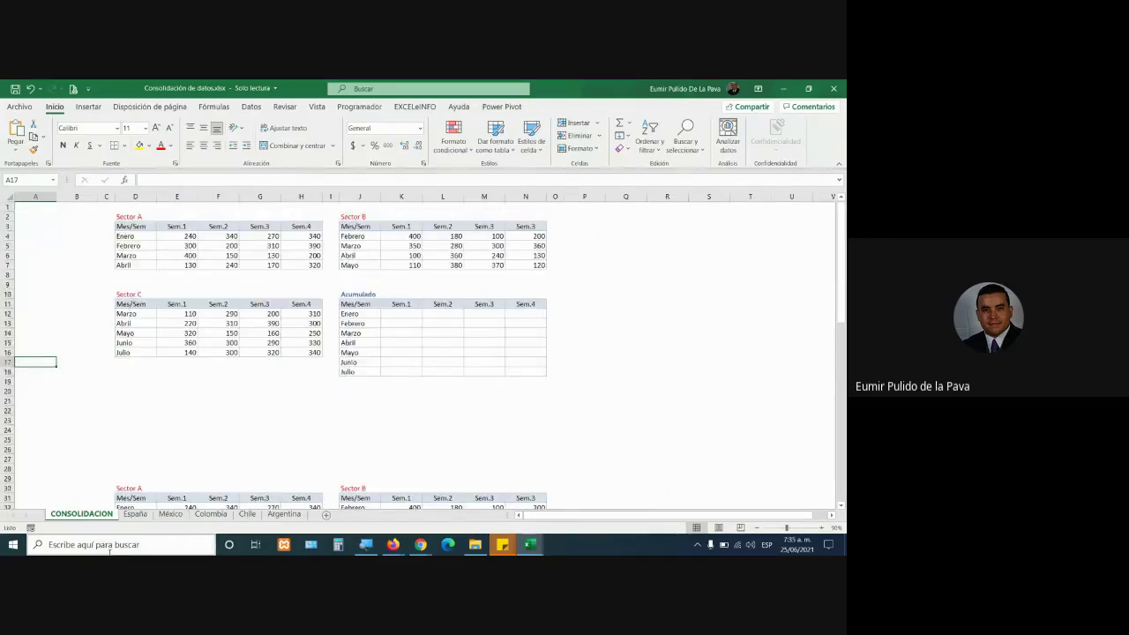
pyautogui.click(141, 516)
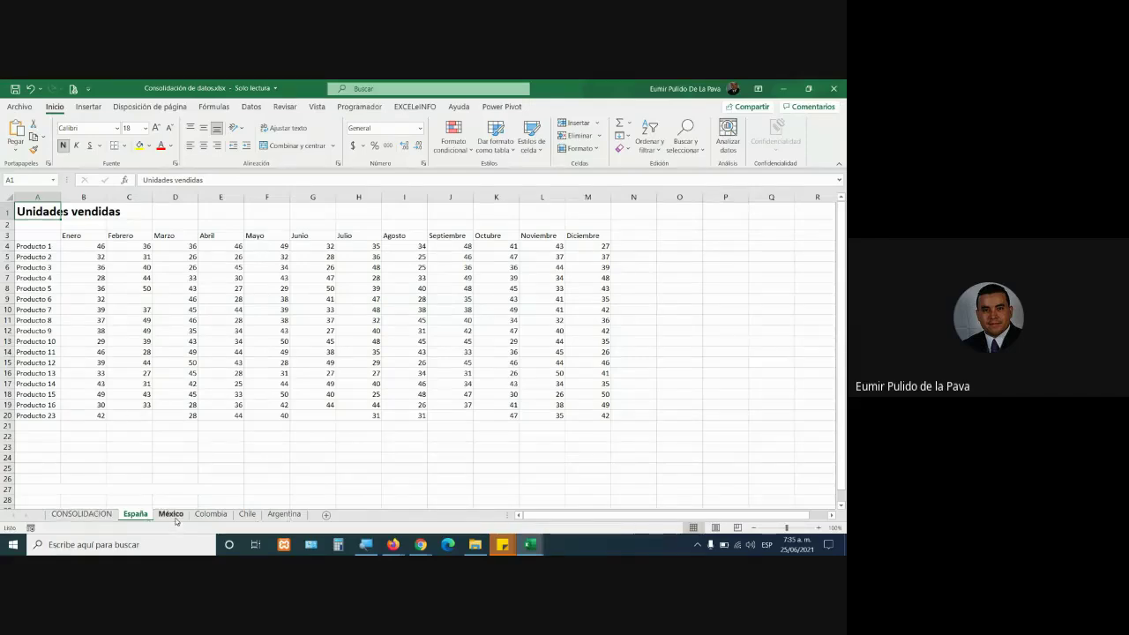
pyautogui.click(70, 237)
pyautogui.moveTo(70, 237); pyautogui.dragTo(590, 235)
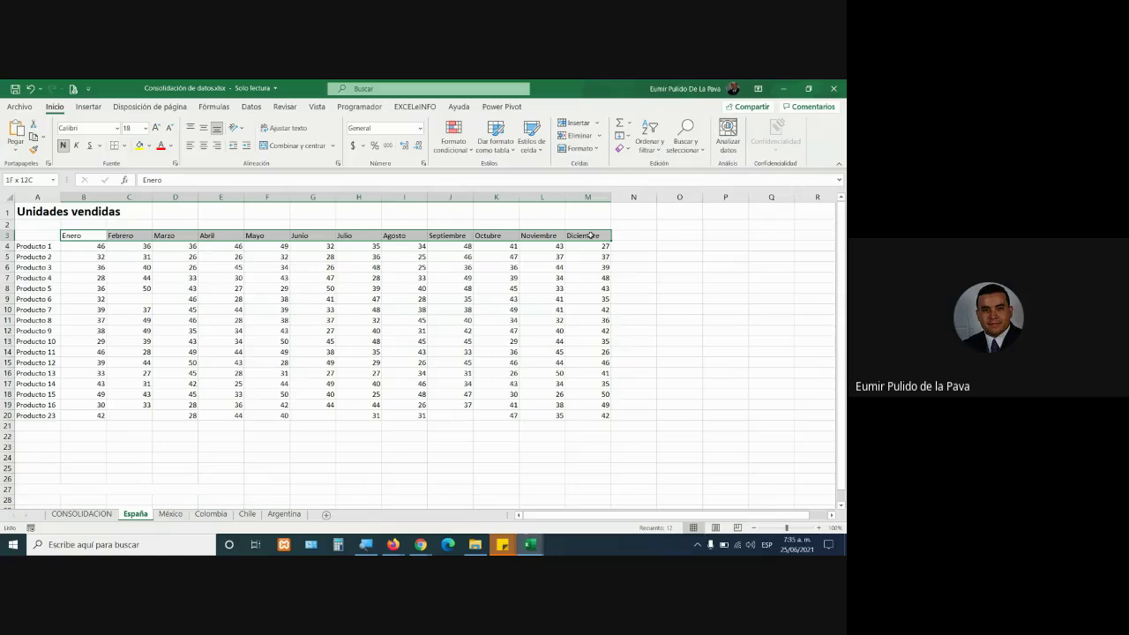
pyautogui.moveTo(35, 247); pyautogui.dragTo(37, 415)
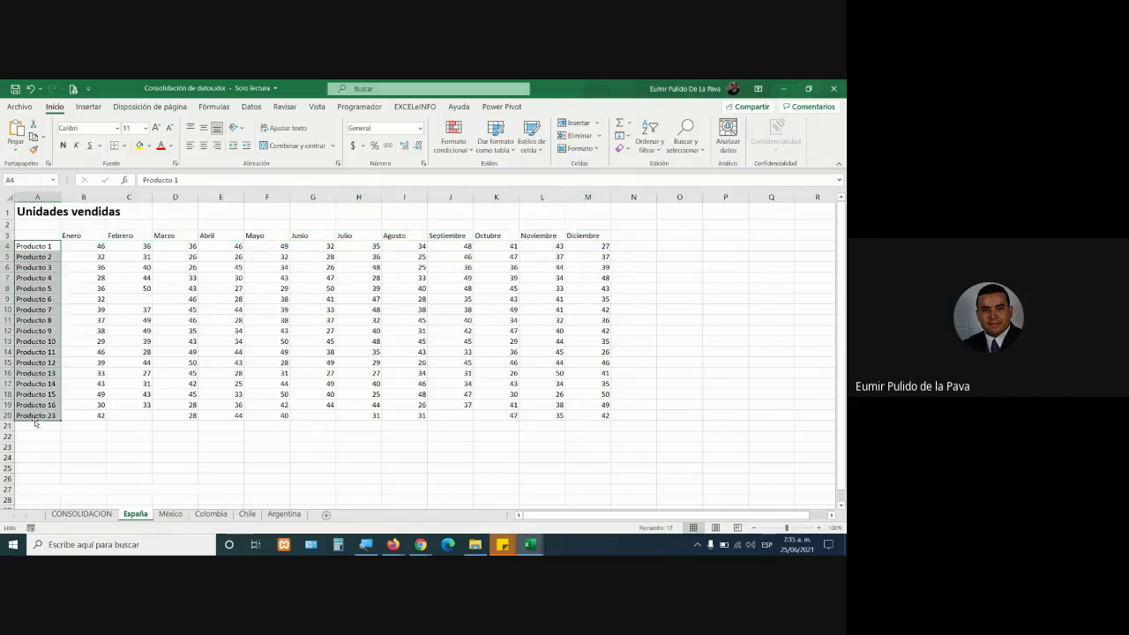
# Review the México, Colombia, Chile and Argentina sheets and add a new blank worksheet after Argentina.
pyautogui.click(171, 514)
pyautogui.click(212, 514)
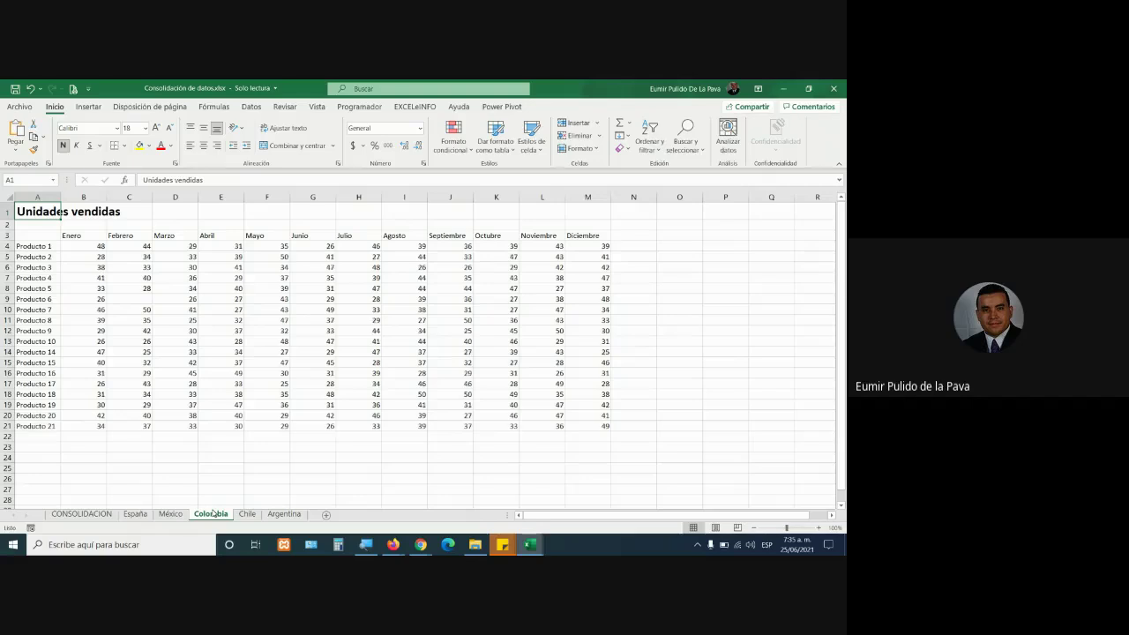
pyautogui.click(246, 519)
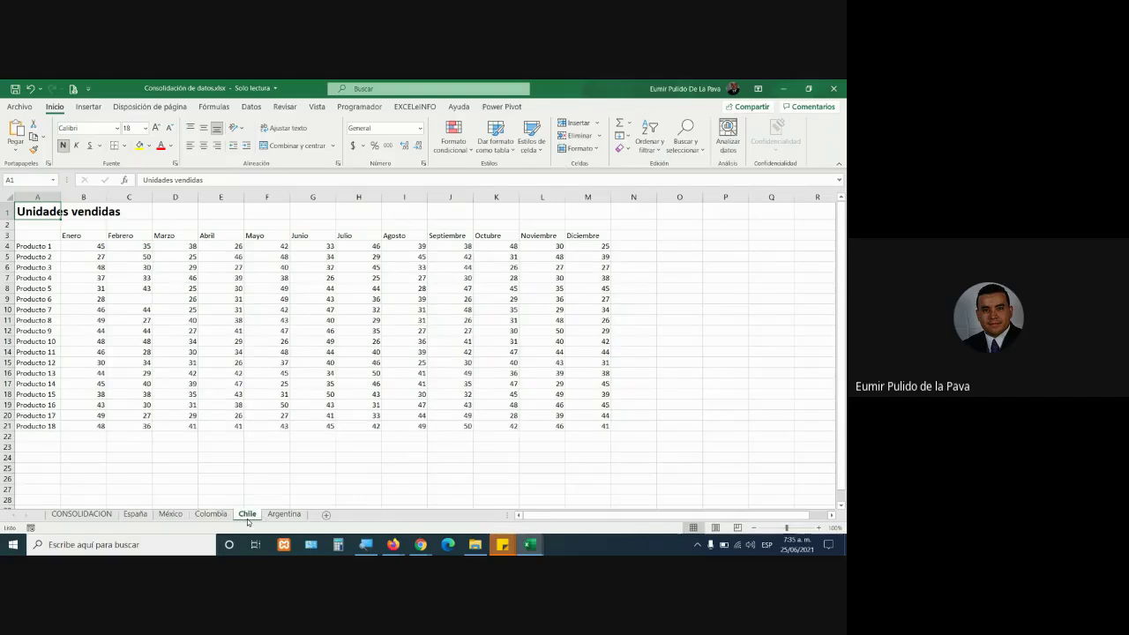
pyautogui.click(293, 519)
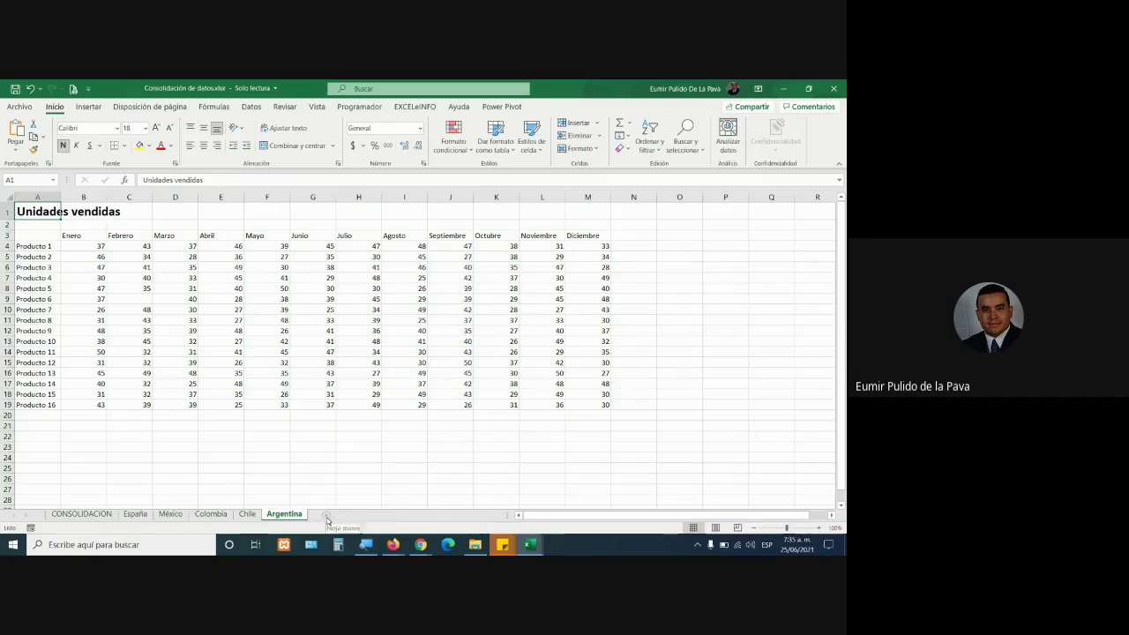
pyautogui.click(327, 519)
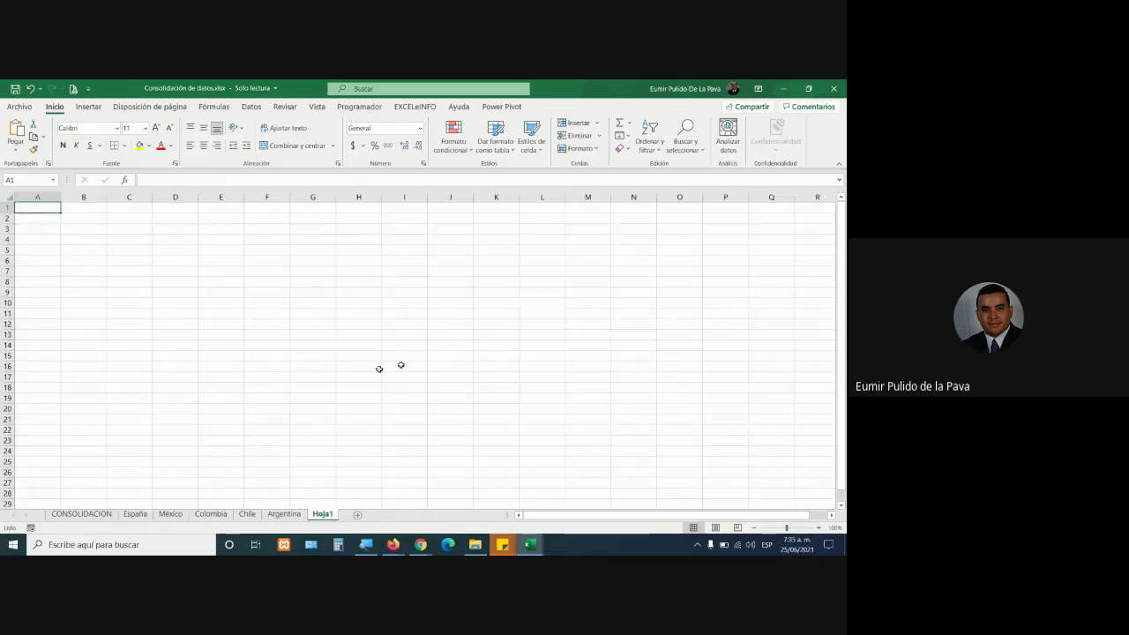
# Highlight the whole Producto 23 row (row 20) on the España sheet with a yellow fill.
pyautogui.click(144, 515)
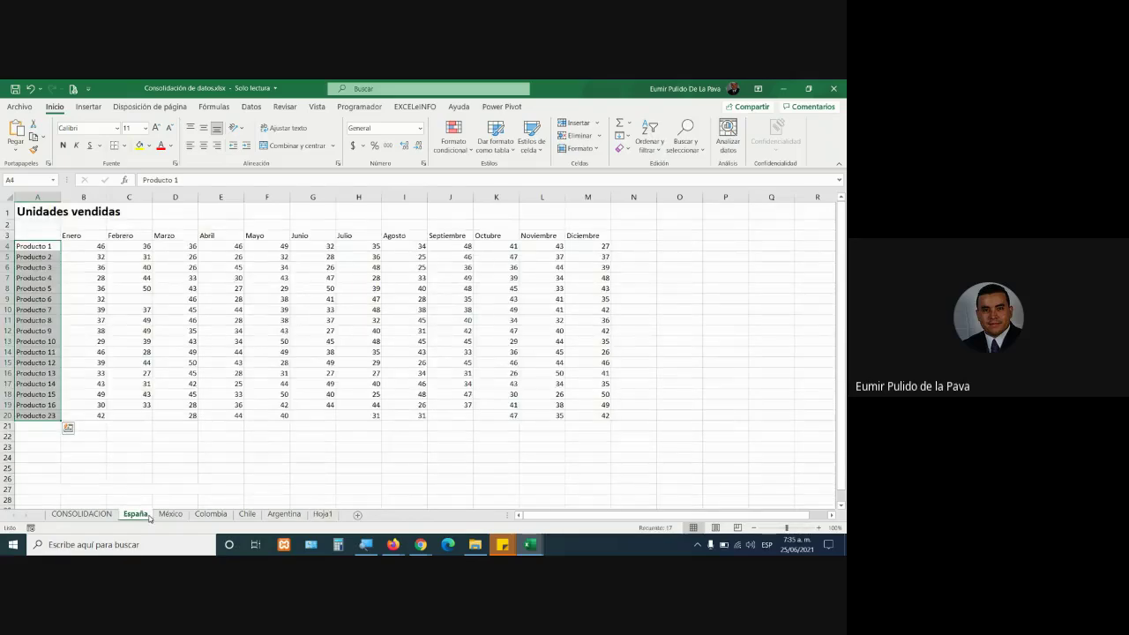
pyautogui.click(310, 481)
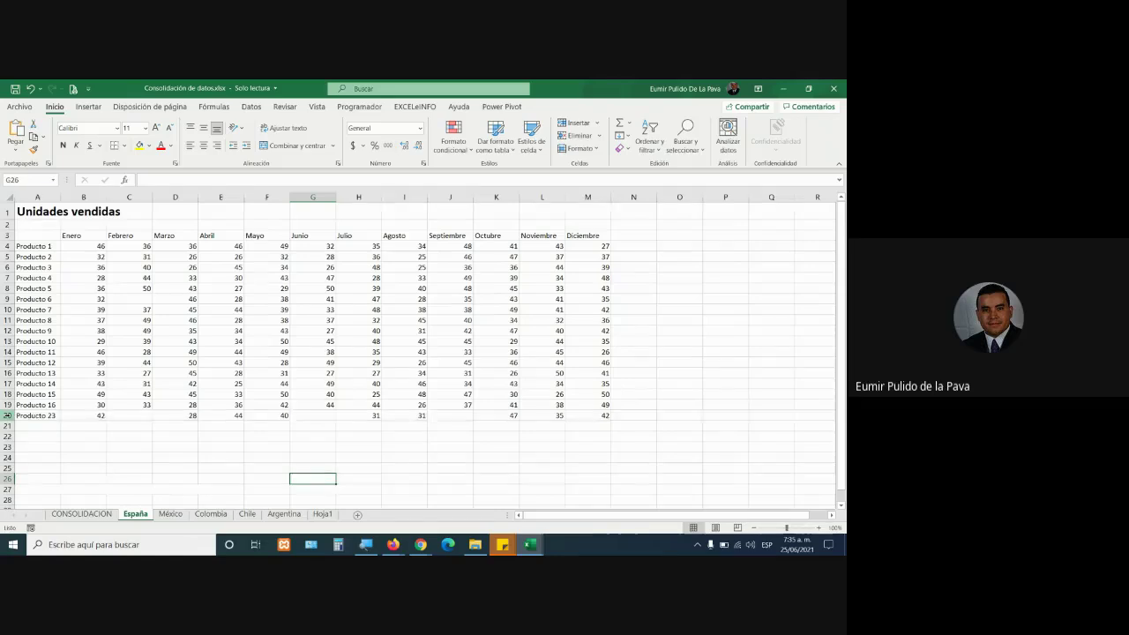
pyautogui.click(4, 414)
pyautogui.click(138, 145)
pyautogui.click(174, 431)
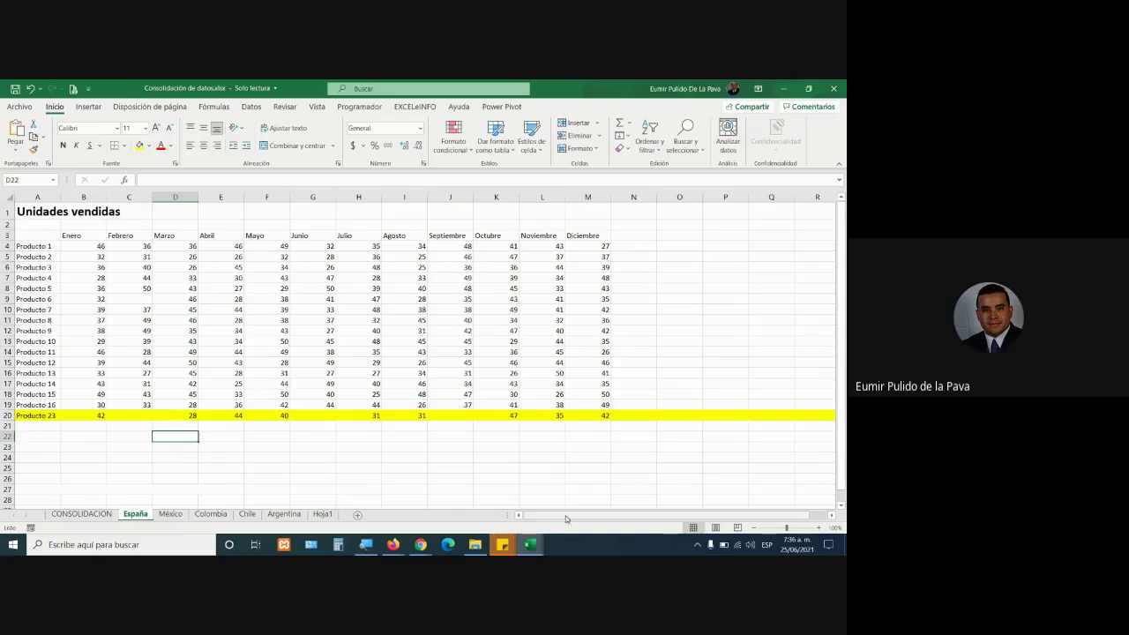
# Compare the other country sheets and fill the Producto 20 and Producto 21 rows on the Colombia sheet with yellow.
pyautogui.click(169, 516)
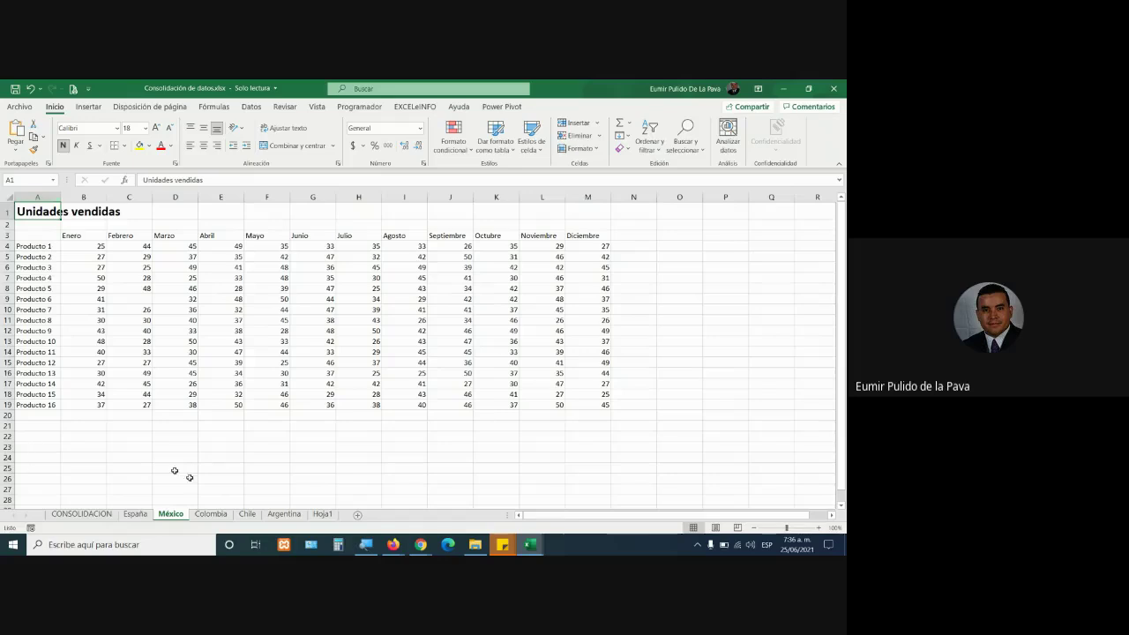
pyautogui.click(232, 515)
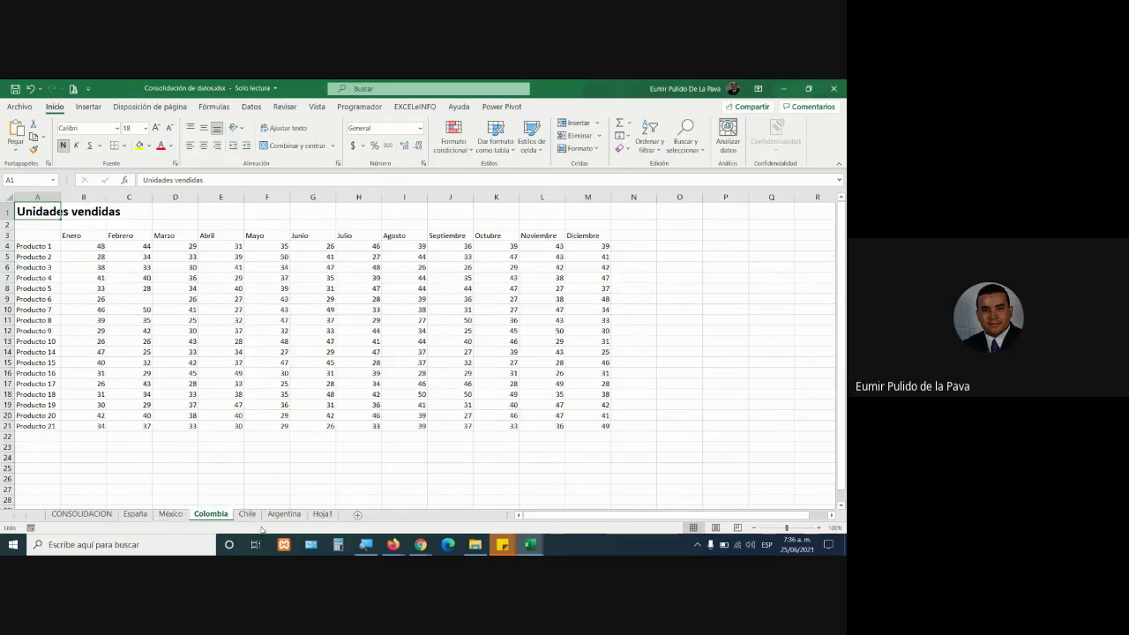
pyautogui.click(249, 519)
pyautogui.click(289, 519)
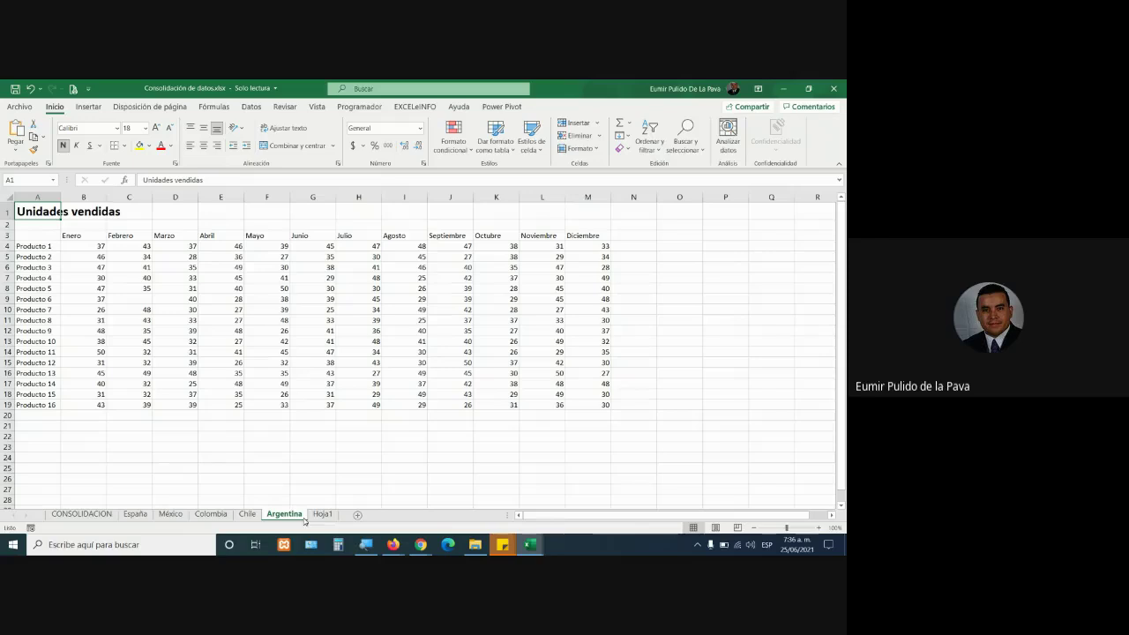
pyautogui.click(211, 515)
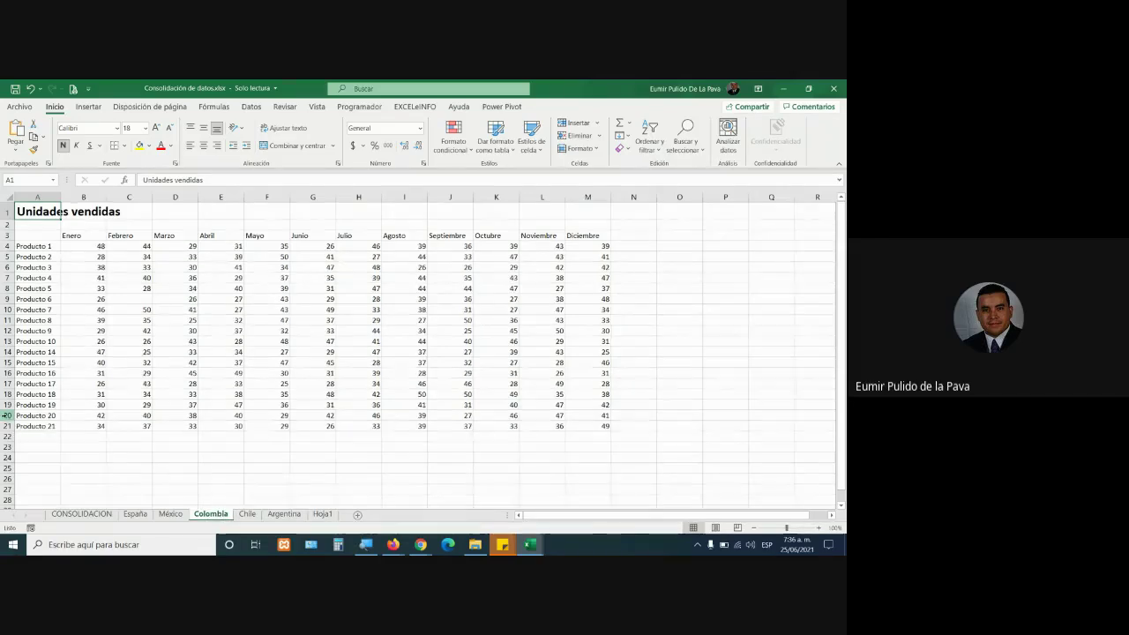
pyautogui.moveTo(7, 416); pyautogui.dragTo(7, 425)
pyautogui.click(138, 146)
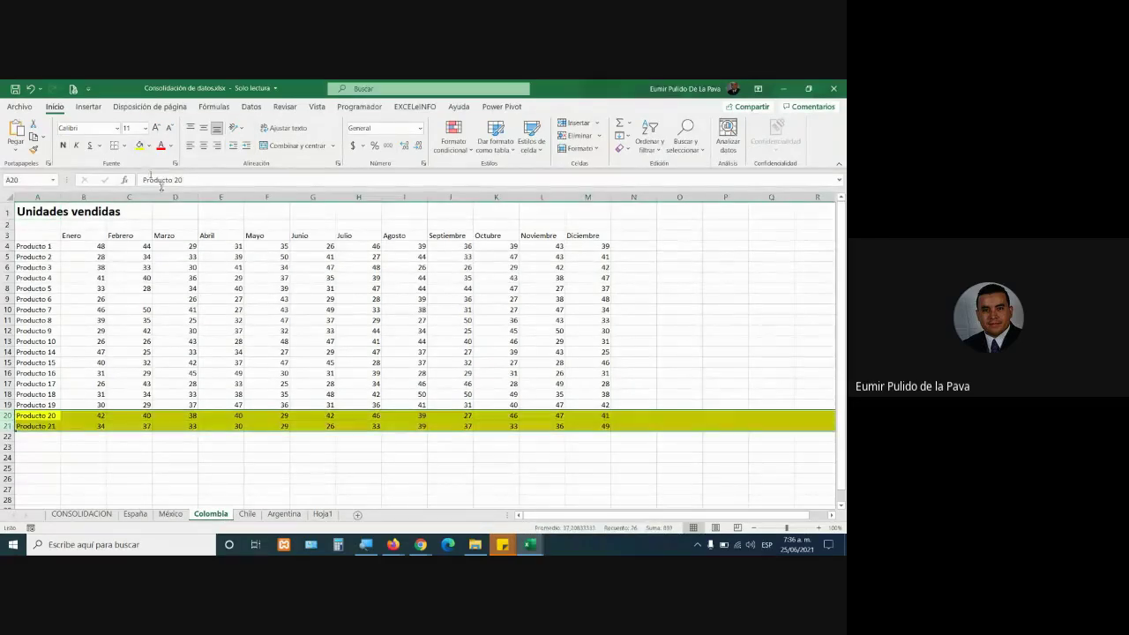
# Compare the product lists on the Chile, España and Argentina sheets for products that differ between countries.
pyautogui.click(170, 515)
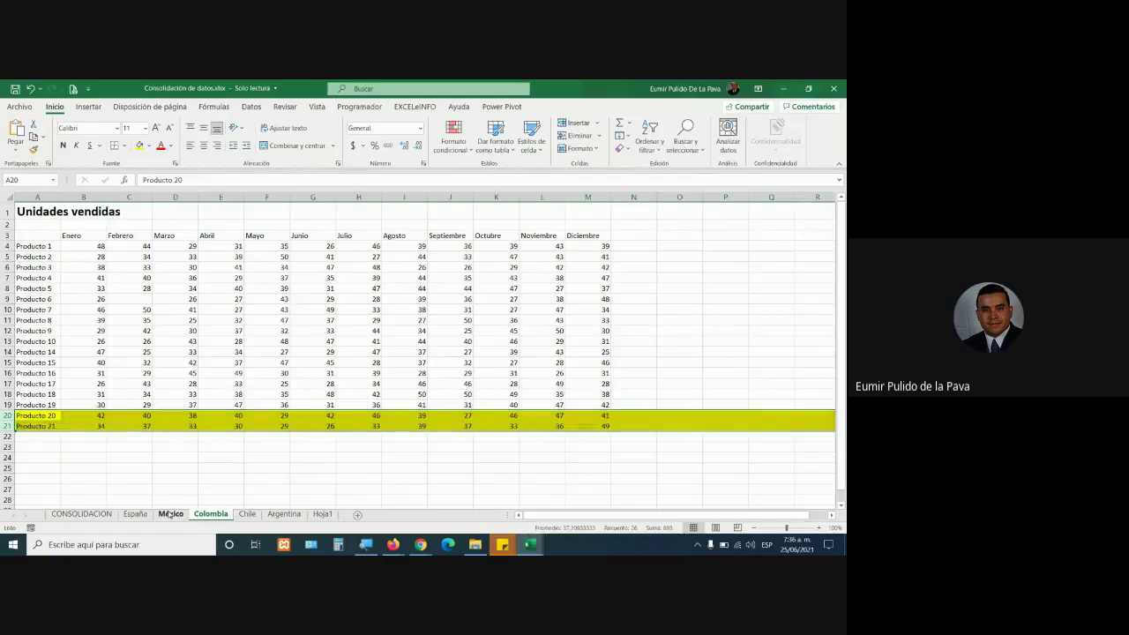
pyautogui.click(254, 516)
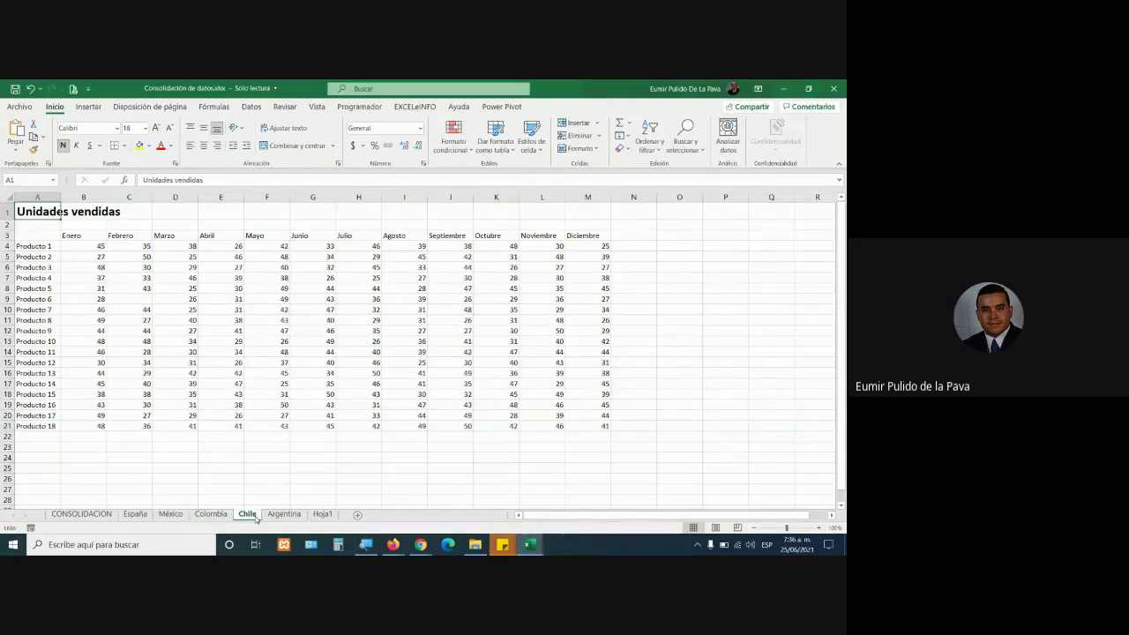
pyautogui.click(138, 514)
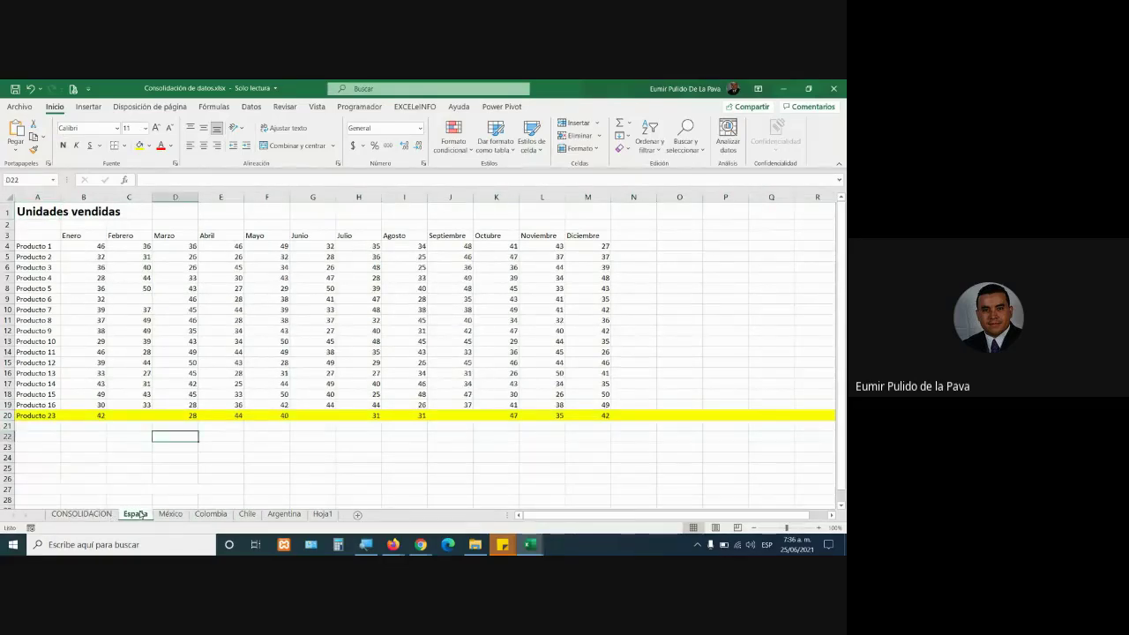
pyautogui.click(284, 515)
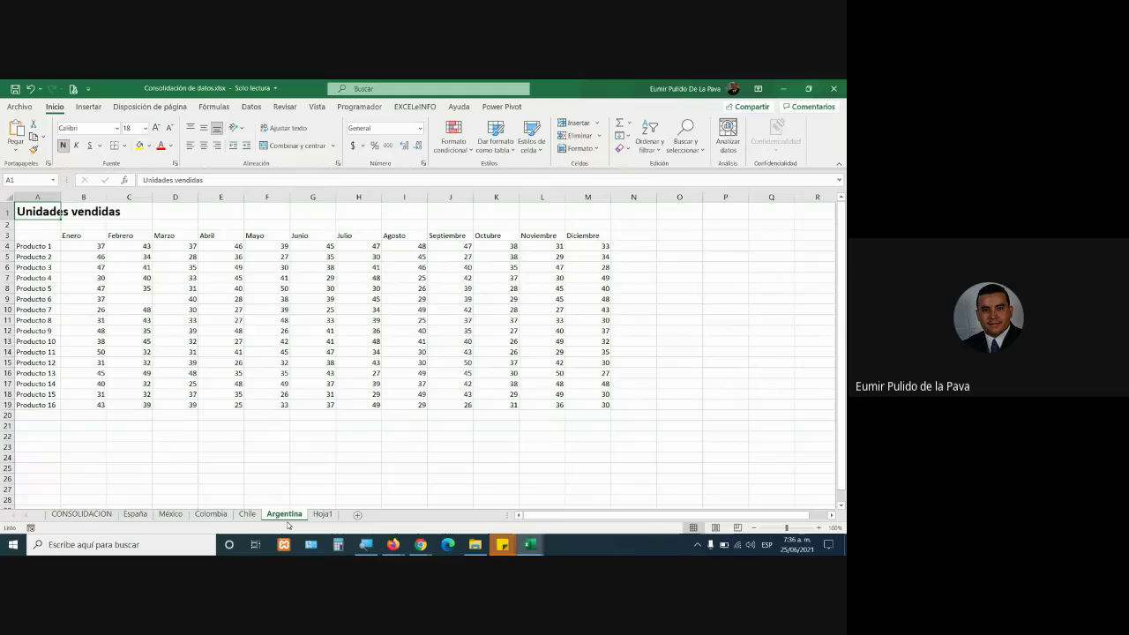
# Review the sales tables on the España, México, Colombia, Chile and Argentina sheets to compare their structure.
pyautogui.click(133, 515)
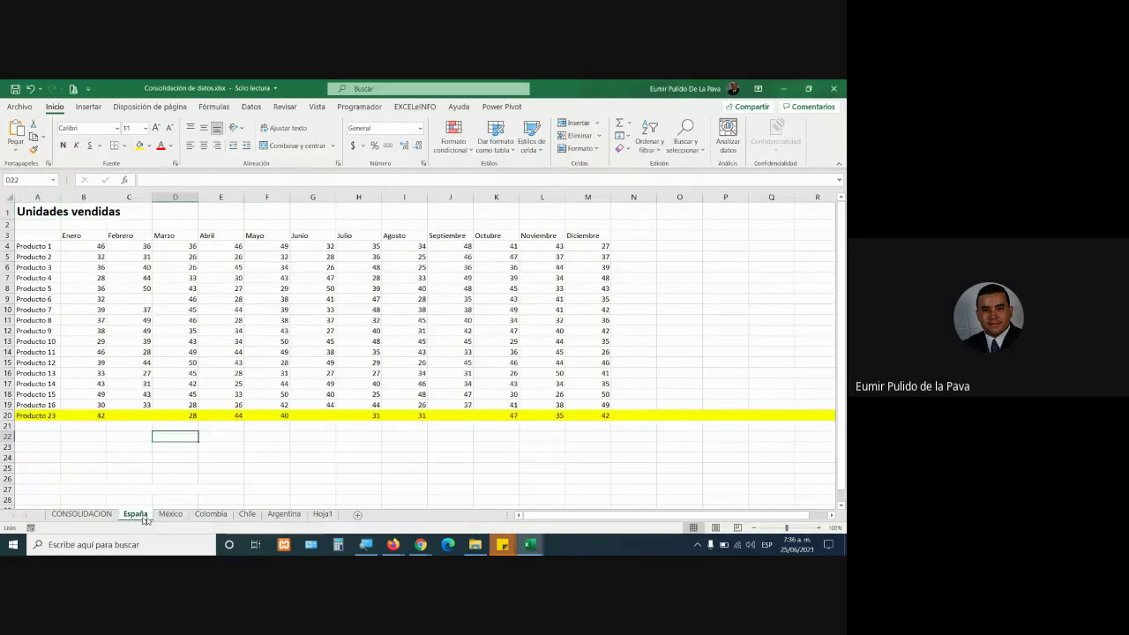
pyautogui.click(170, 515)
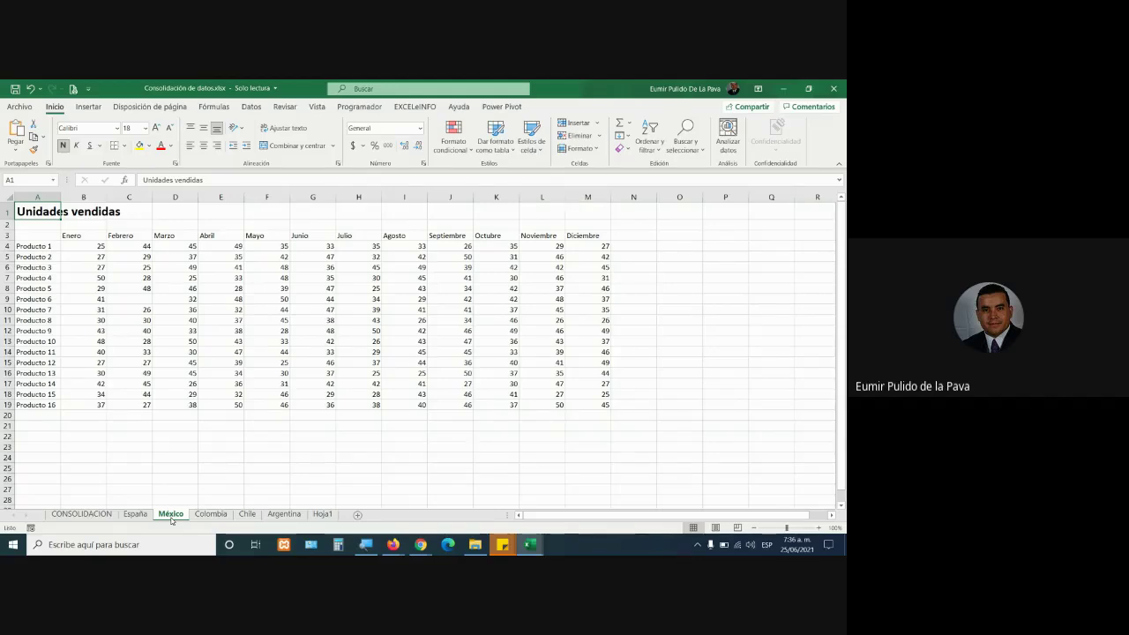
pyautogui.hotkey('ctrl', 'pageup')
pyautogui.click(173, 518)
pyautogui.click(204, 516)
pyautogui.click(250, 516)
pyautogui.click(276, 516)
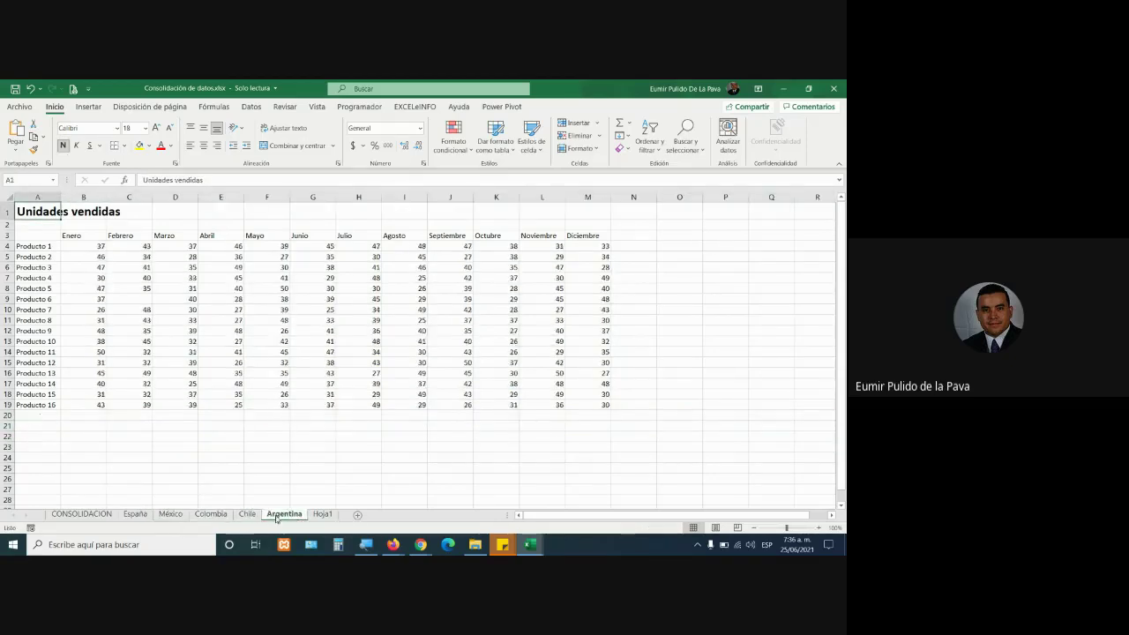
pyautogui.click(322, 514)
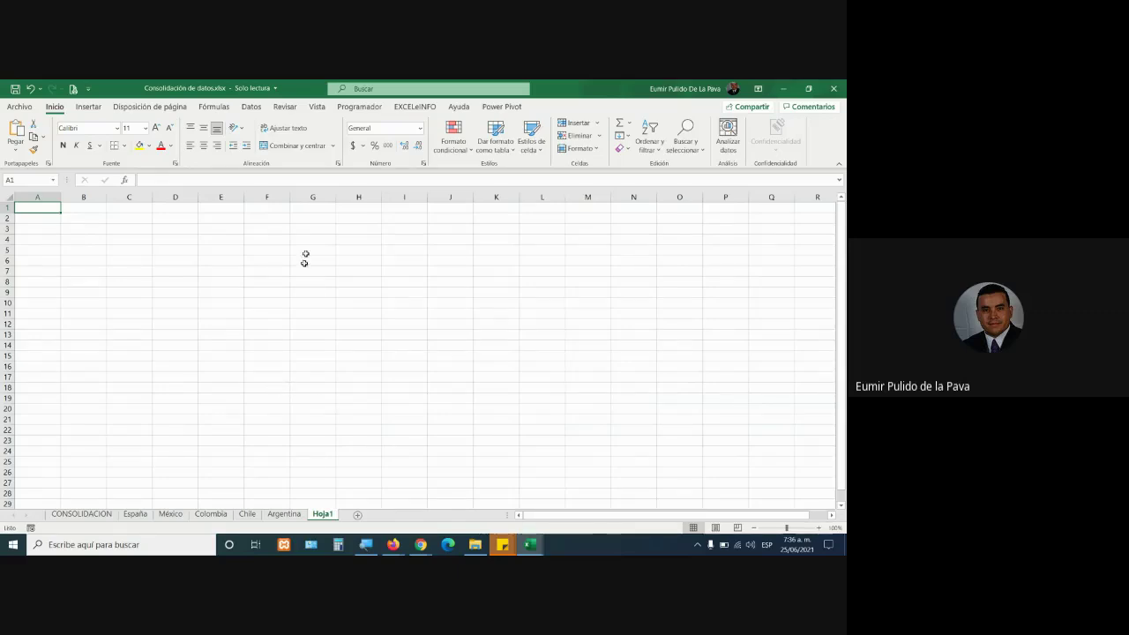
pyautogui.click(253, 107)
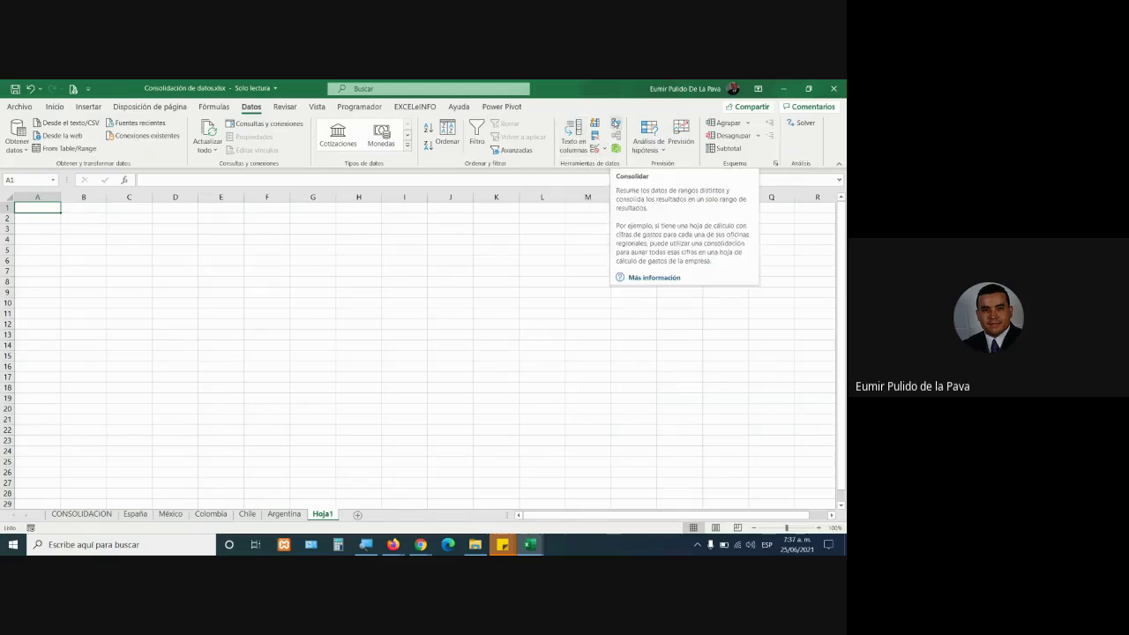
pyautogui.press('super+plus')
pyautogui.press('super+plus')
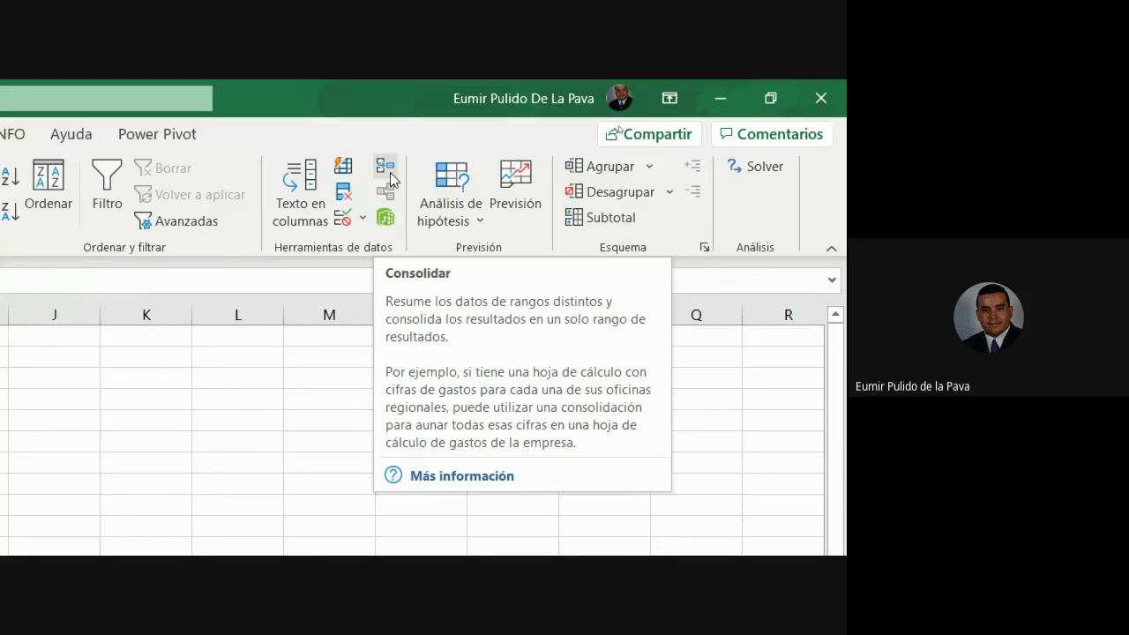
pyautogui.click(393, 179)
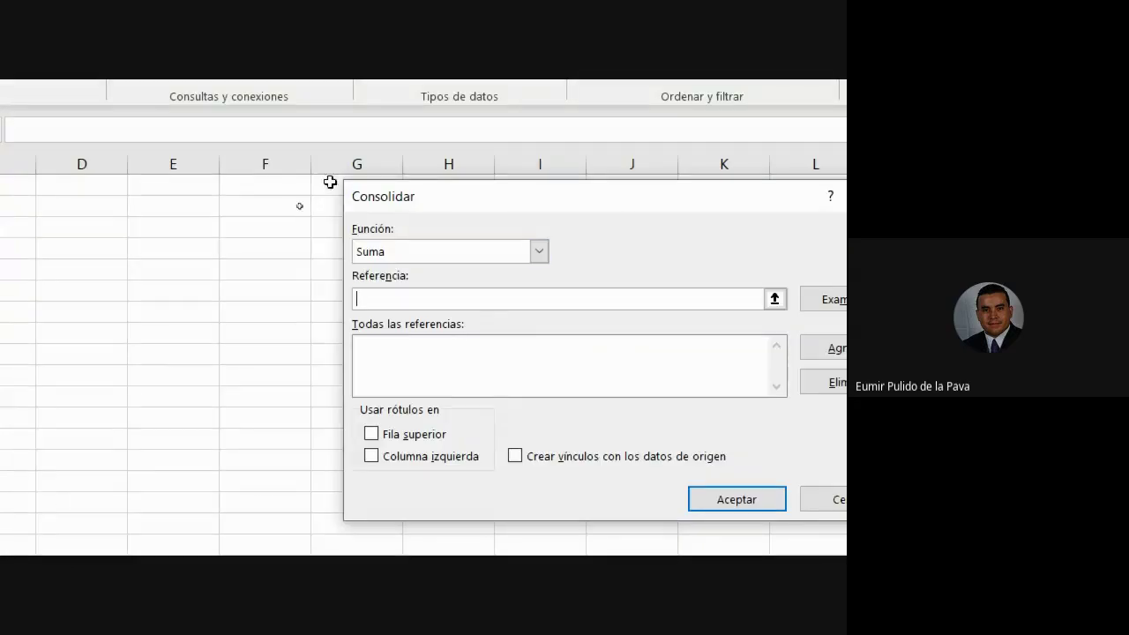
pyautogui.click(538, 252)
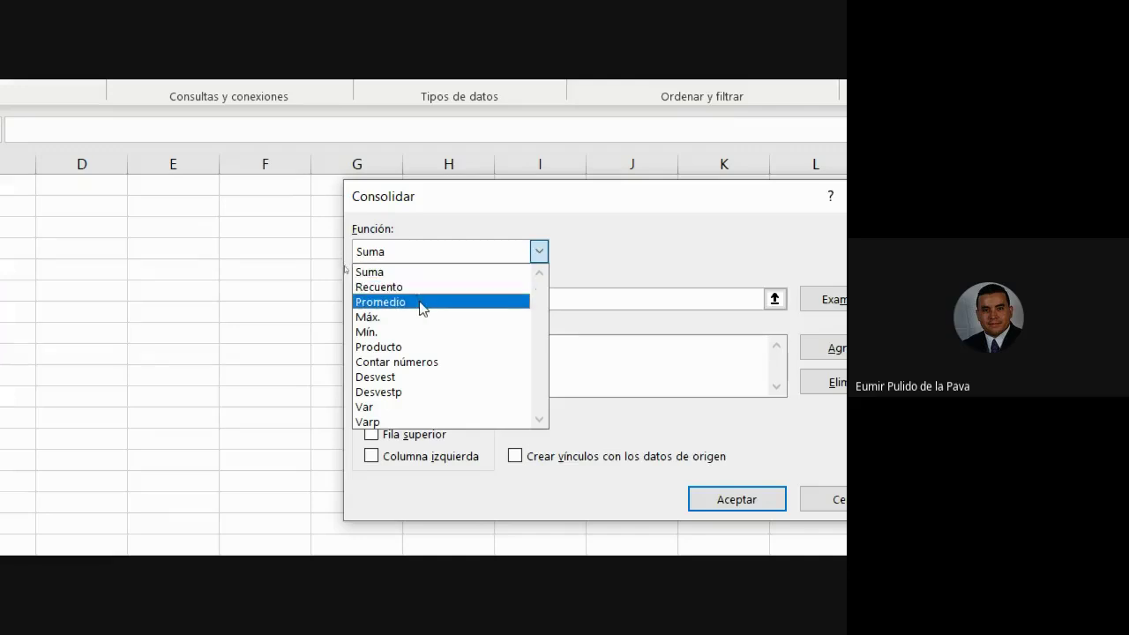
pyautogui.click(388, 272)
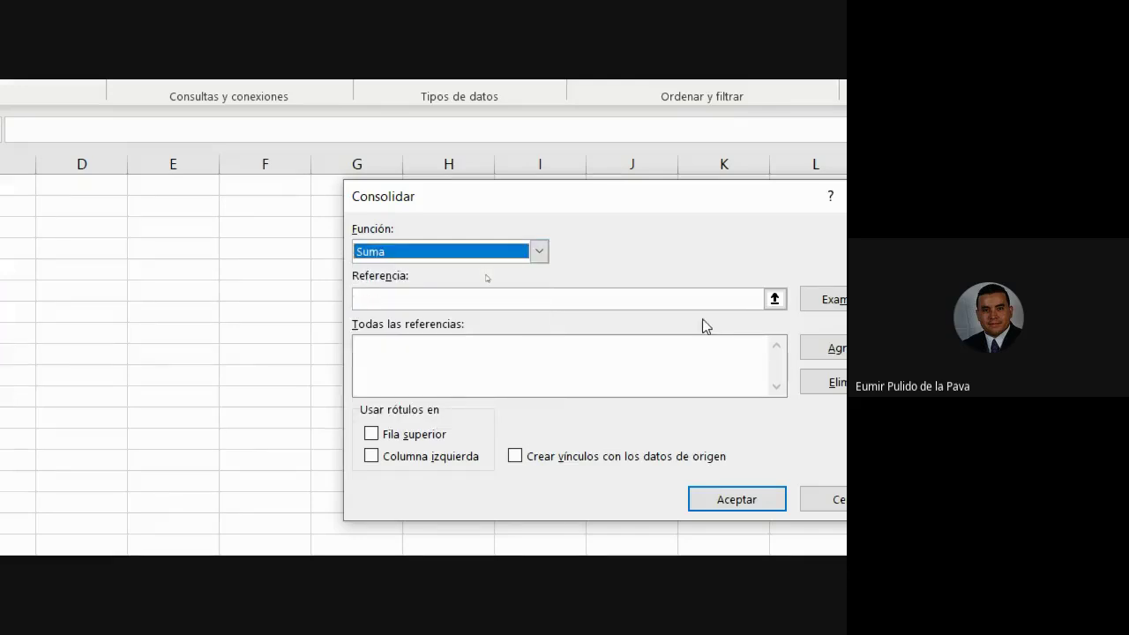
pyautogui.click(615, 496)
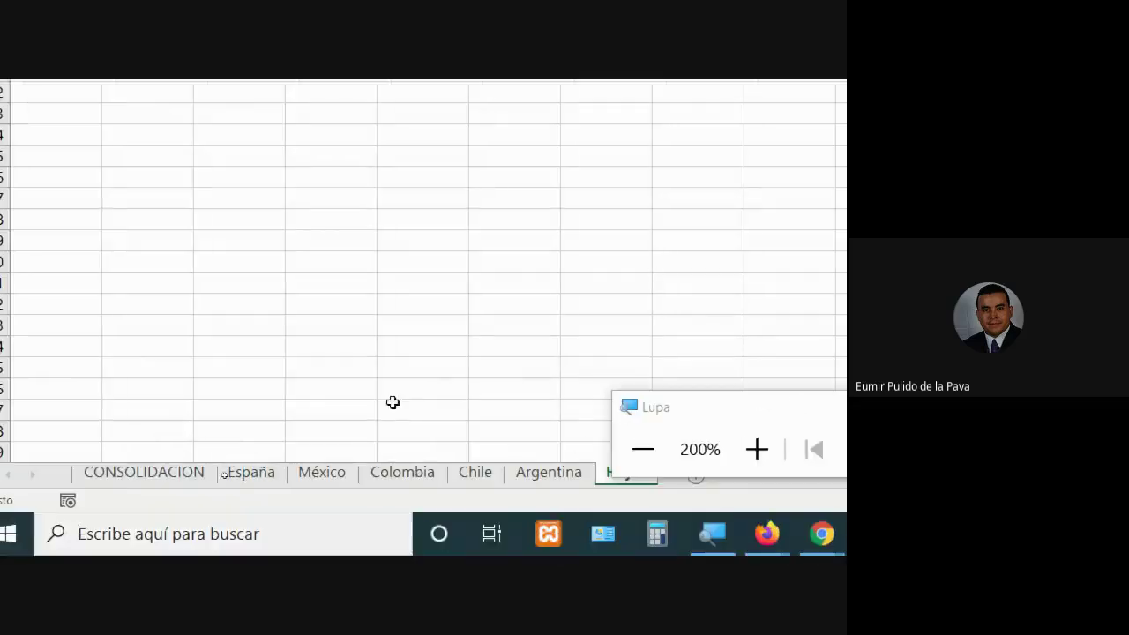
pyautogui.click(719, 409)
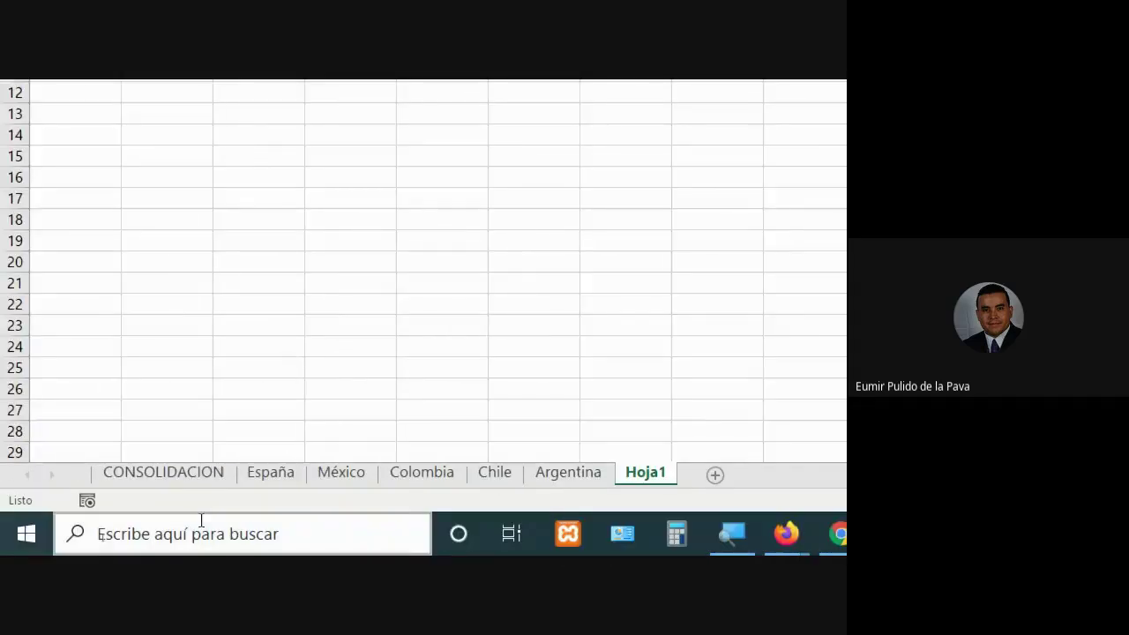
# Examine where the Producto 1 value for Enero sits on the España, México, Colombia, Chile and Argentina sheets.
pyautogui.click(275, 473)
pyautogui.click(156, 225)
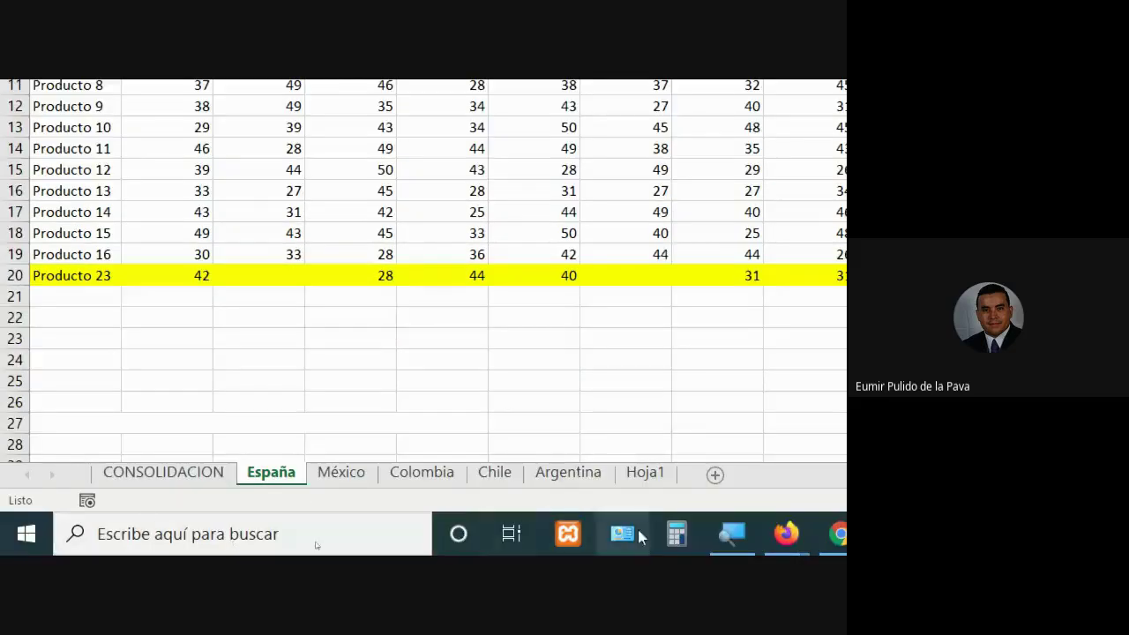
pyautogui.click(348, 476)
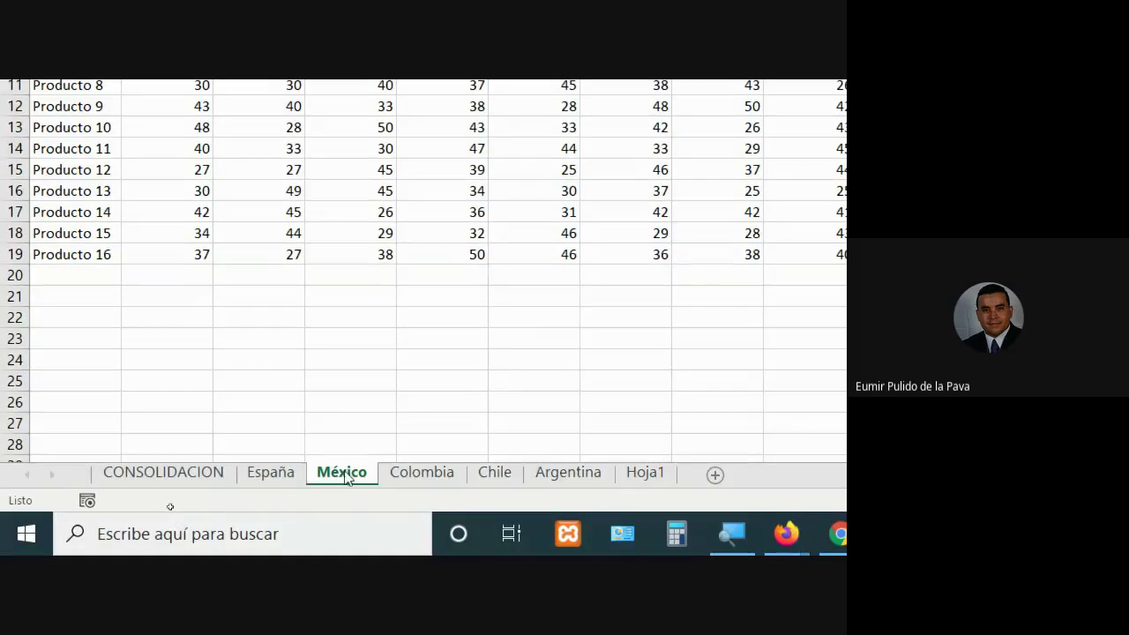
pyautogui.click(162, 350)
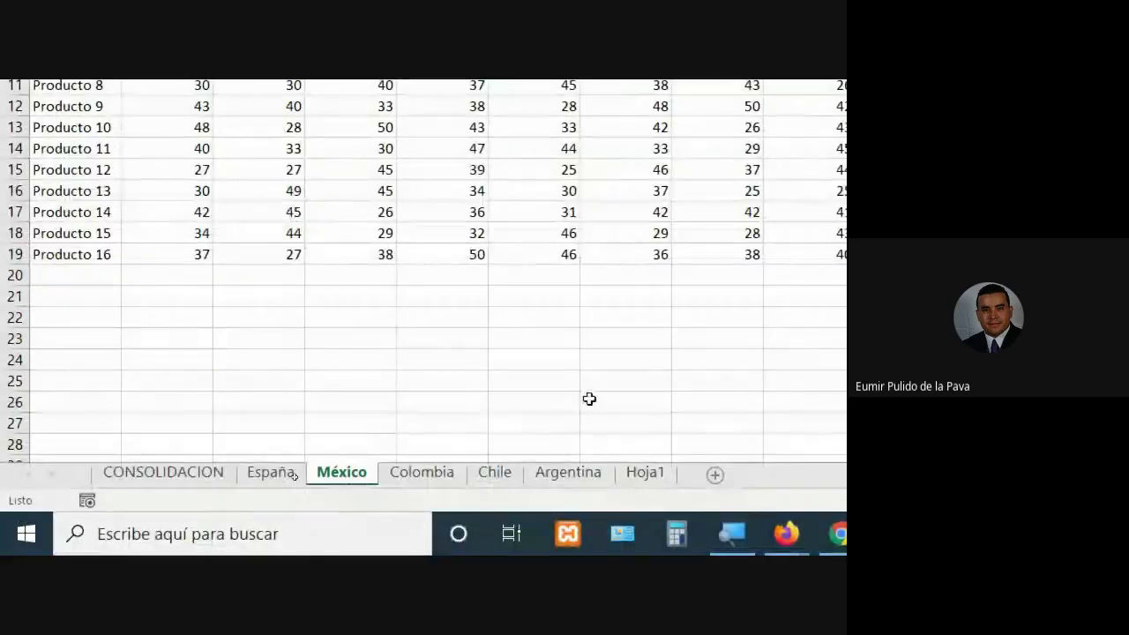
pyautogui.click(421, 473)
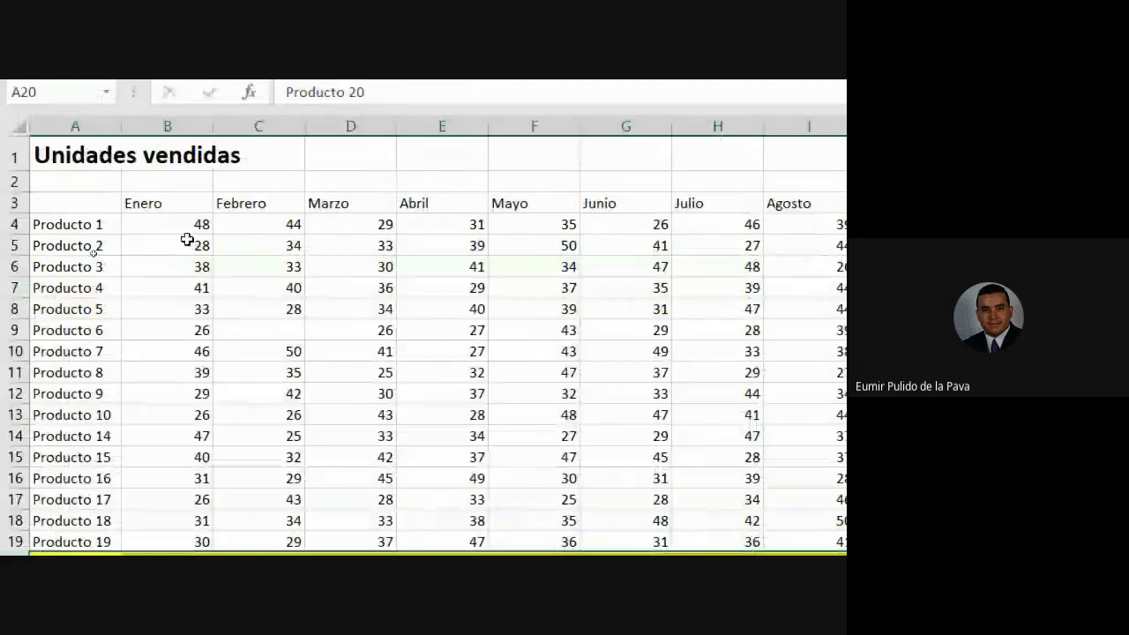
pyautogui.click(186, 227)
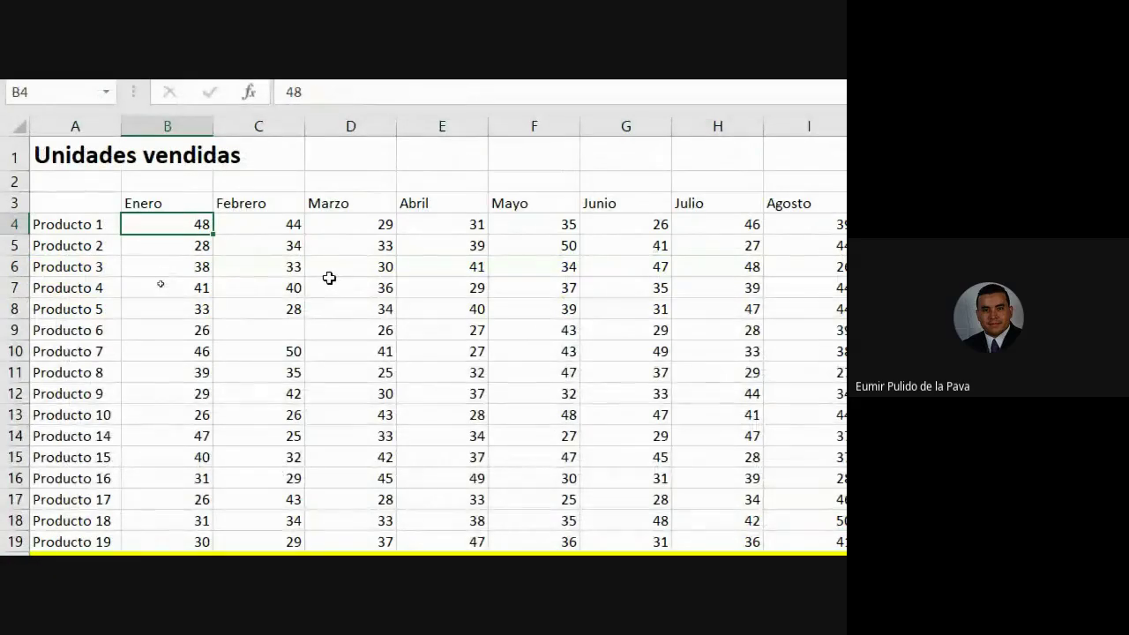
pyautogui.click(496, 471)
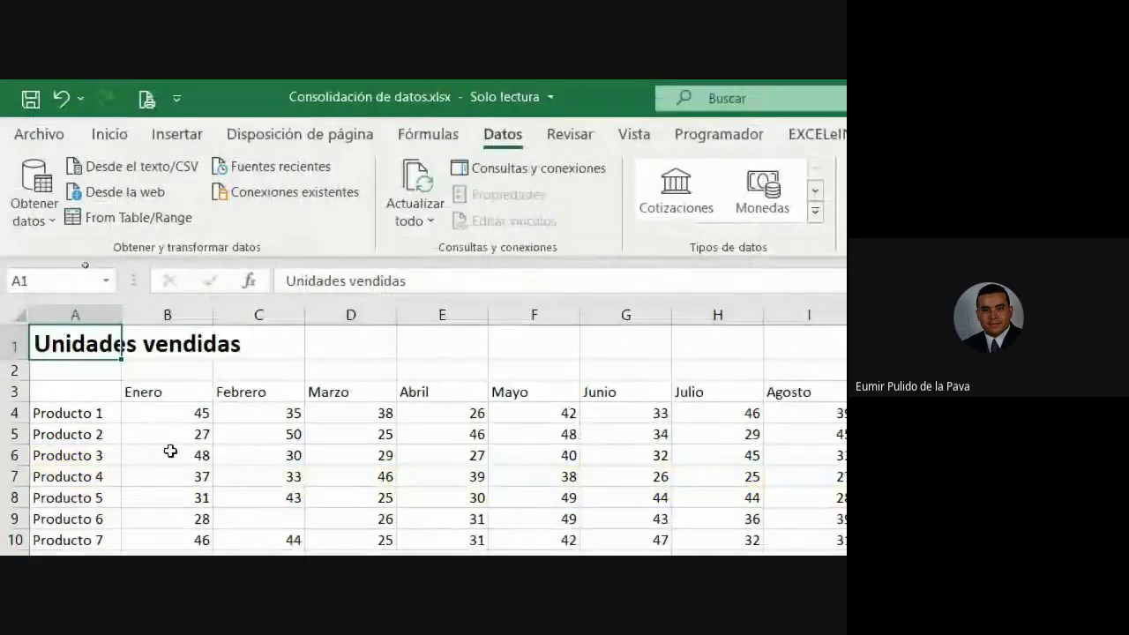
pyautogui.click(167, 414)
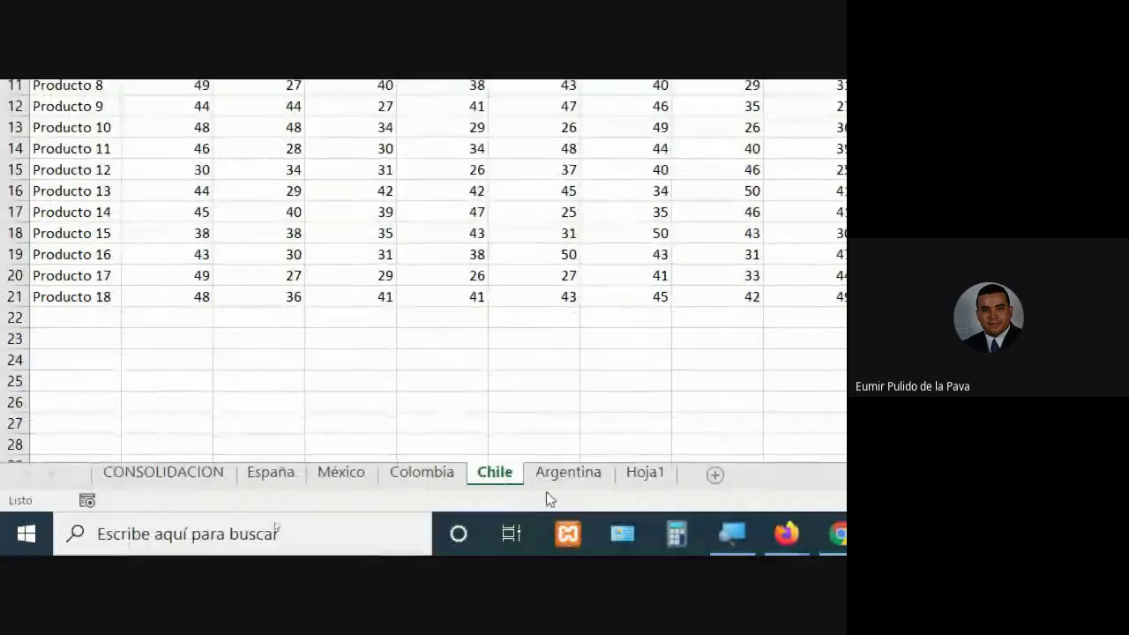
pyautogui.click(566, 471)
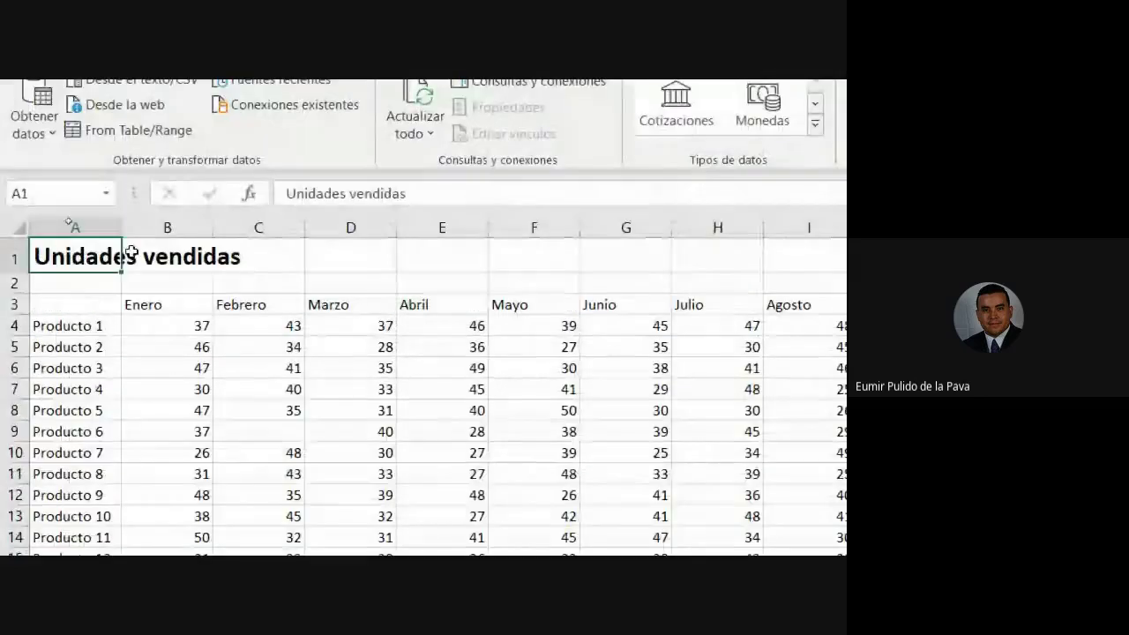
pyautogui.click(163, 326)
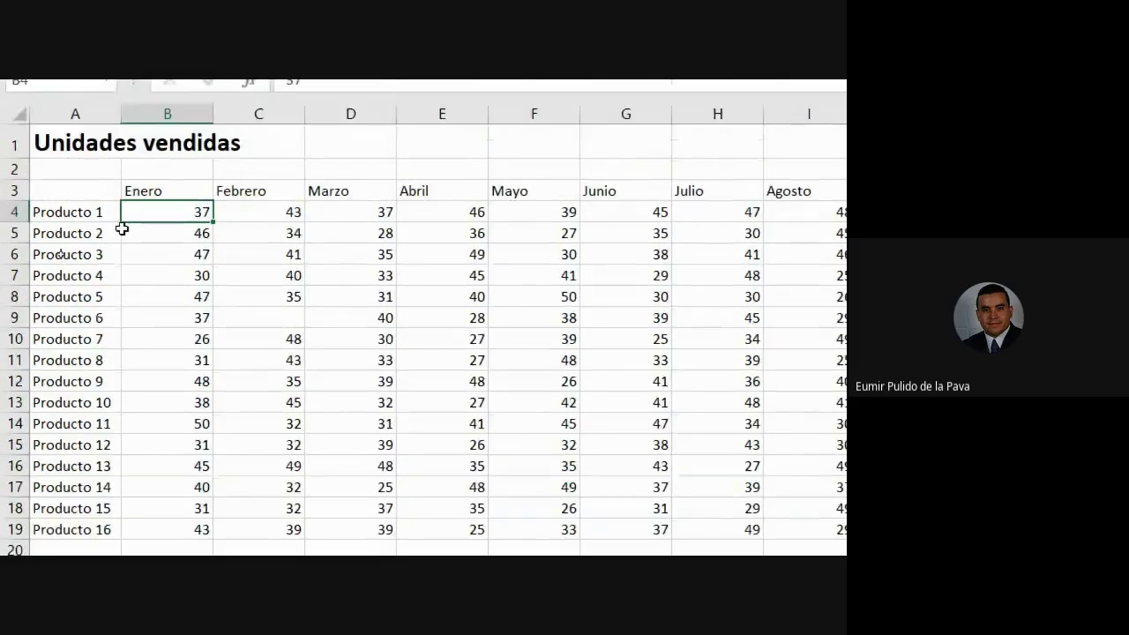
# Examine the label and data cells on the Argentina sheet and compare them with the product rows on the Colombia sheet.
pyautogui.click(75, 210)
pyautogui.click(192, 208)
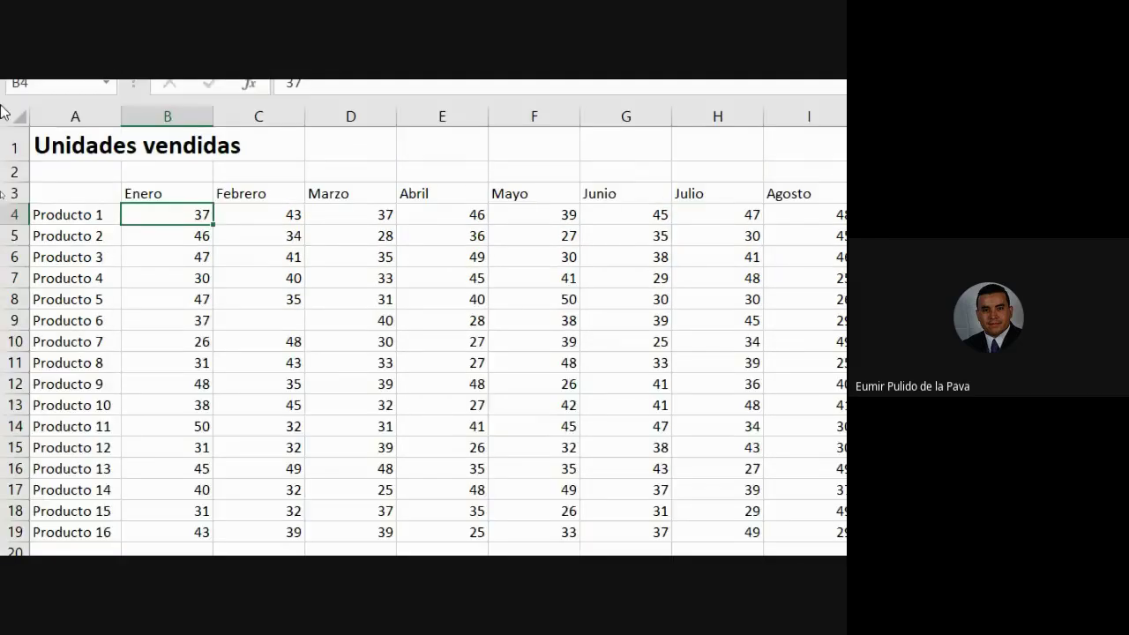
pyautogui.moveTo(151, 216); pyautogui.dragTo(969, 279)
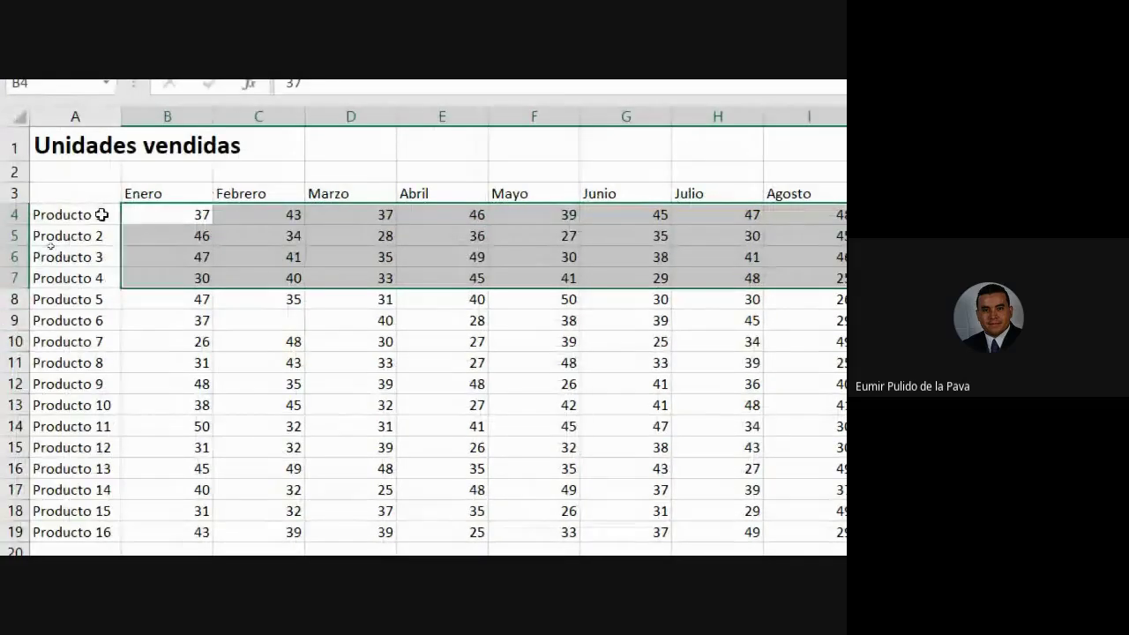
pyautogui.click(134, 214)
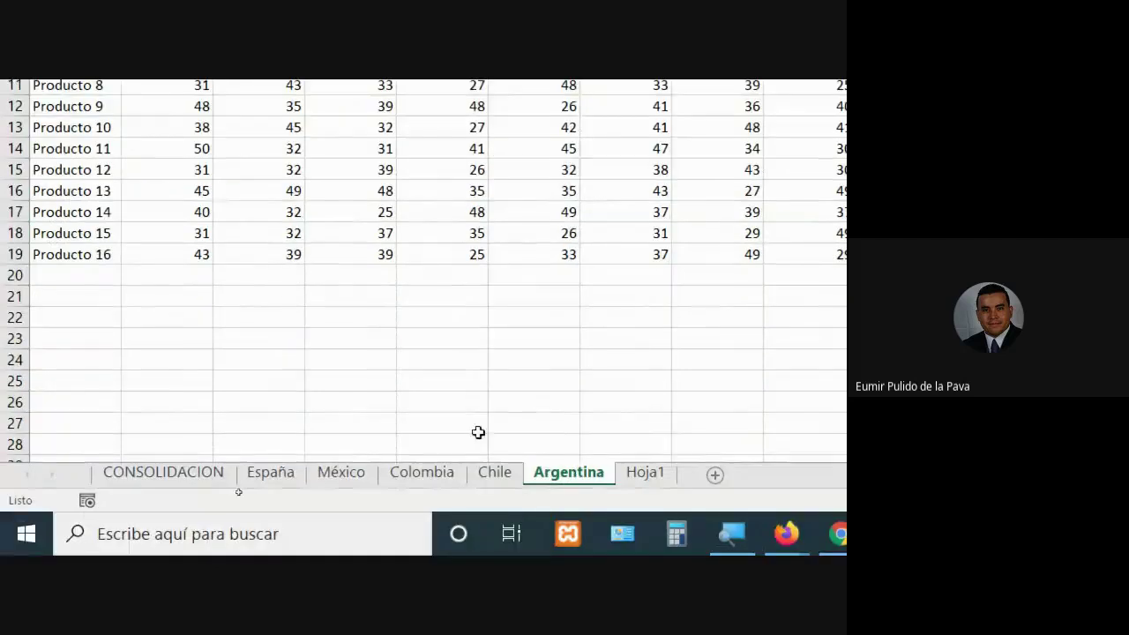
pyautogui.click(418, 476)
pyautogui.click(169, 269)
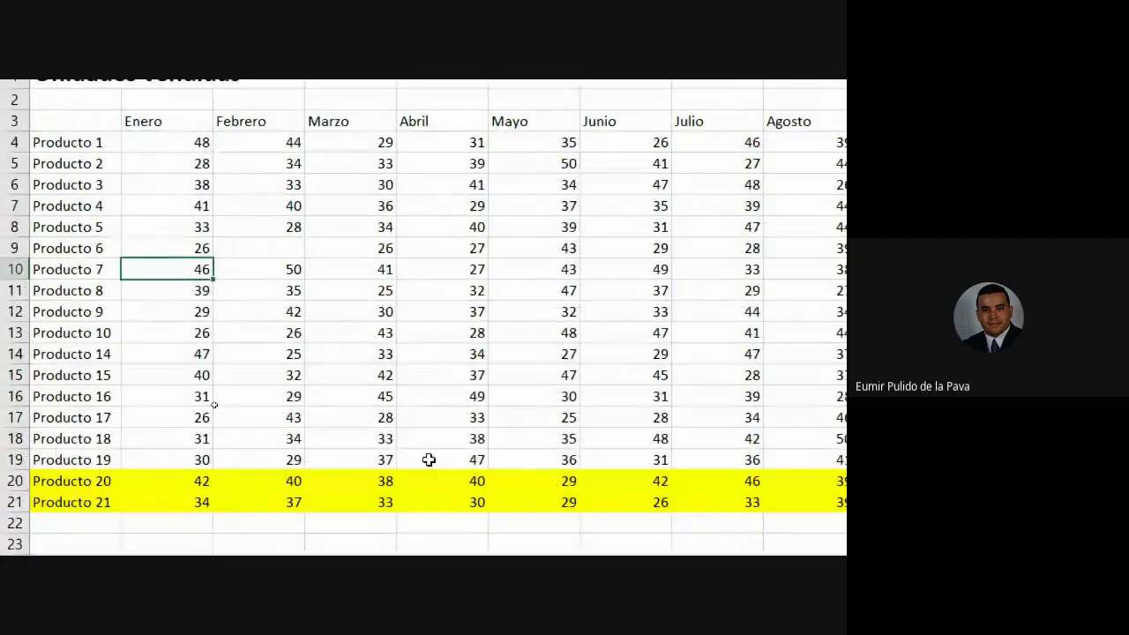
pyautogui.click(177, 147)
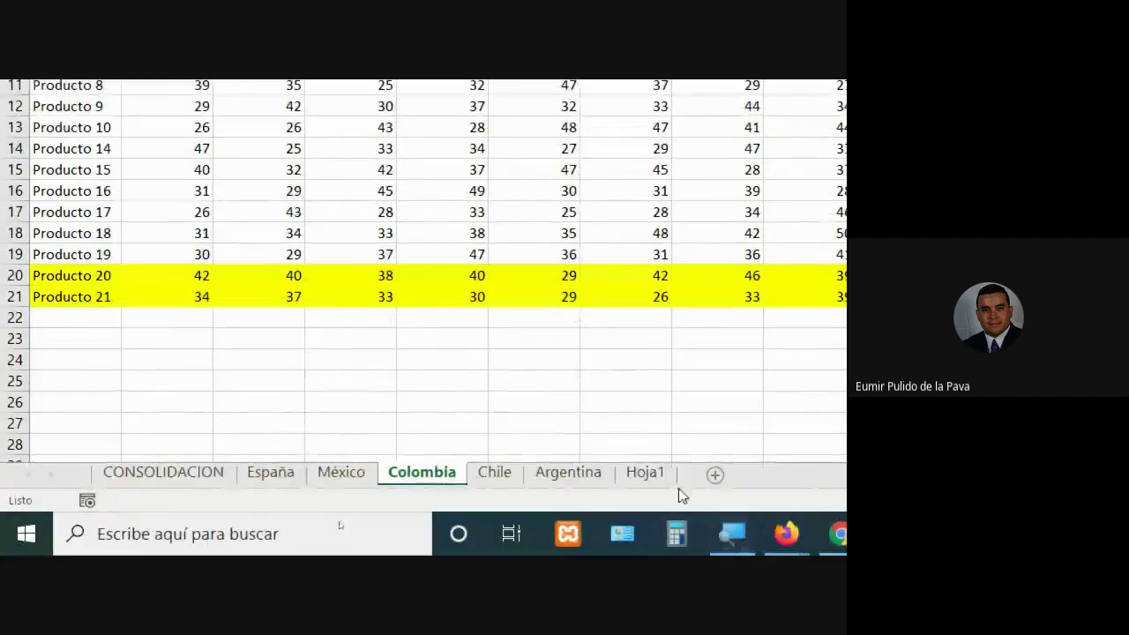
# Start a data consolidation on the blank Hoja1 sheet using the Suma function.
pyautogui.click(657, 476)
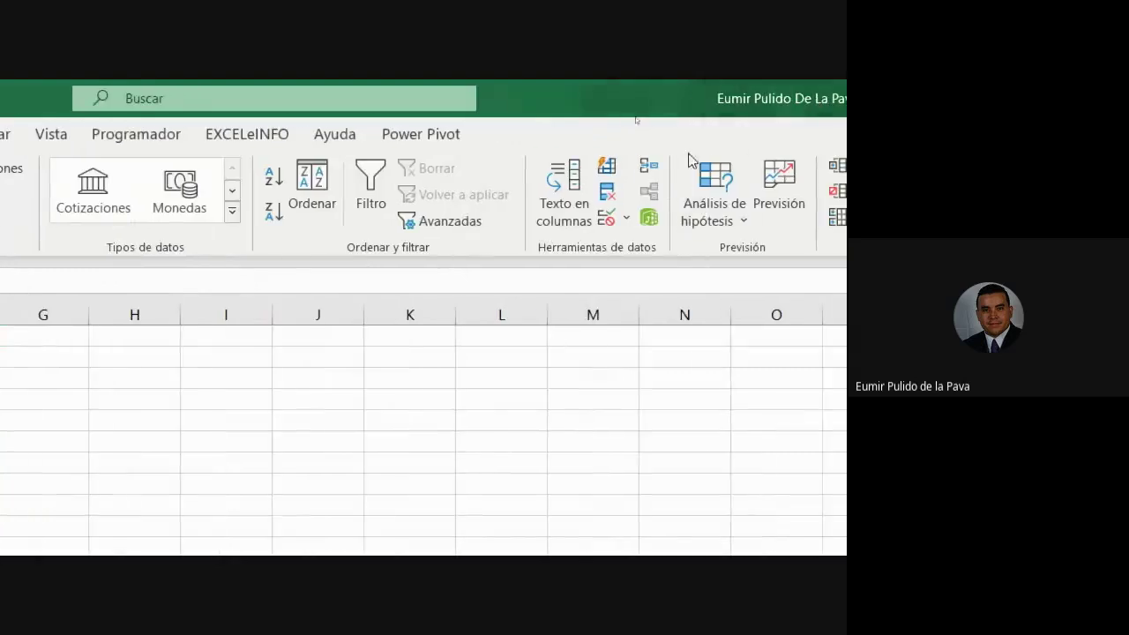
pyautogui.click(648, 172)
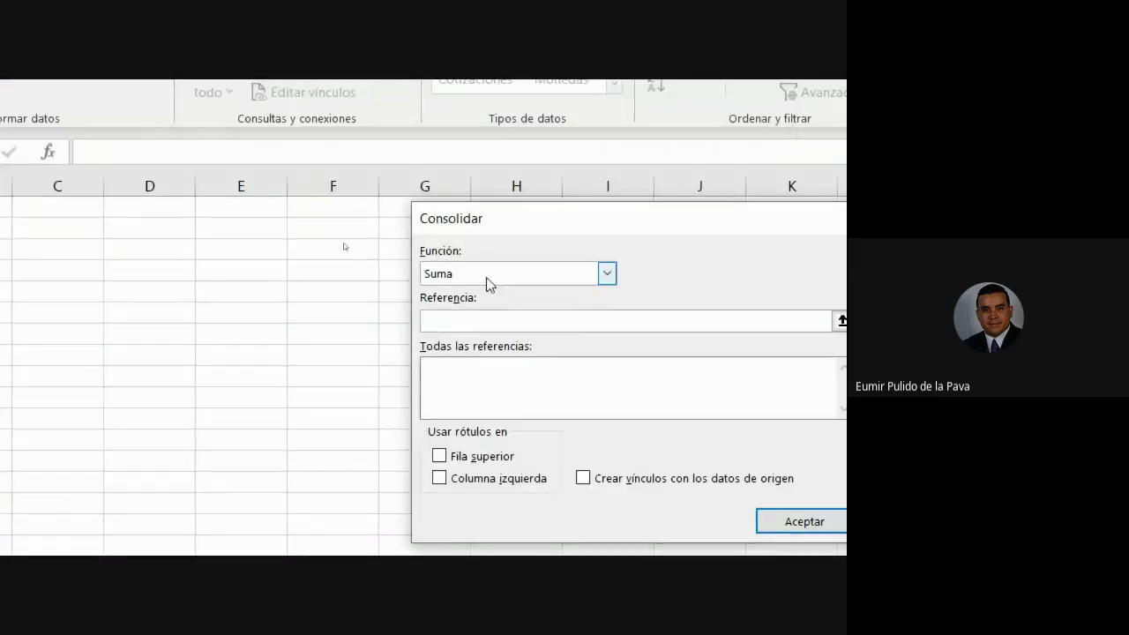
pyautogui.click(486, 276)
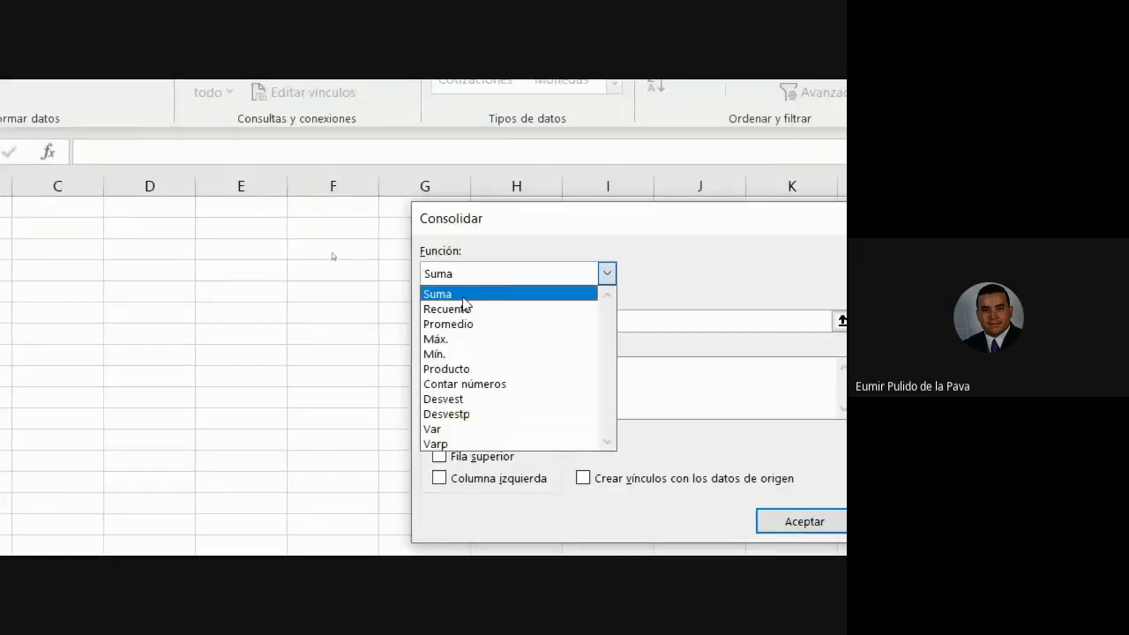
pyautogui.click(466, 293)
# Add the España sheet's table, range A3:M20 including its labels, to the consolidation references.
pyautogui.click(471, 323)
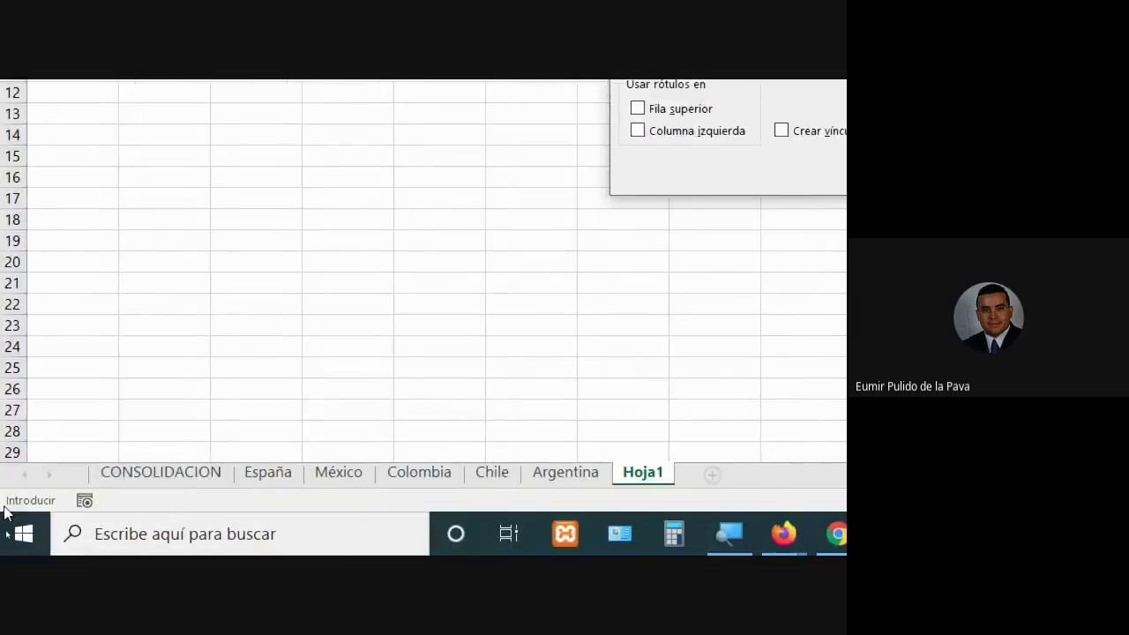
pyautogui.click(280, 481)
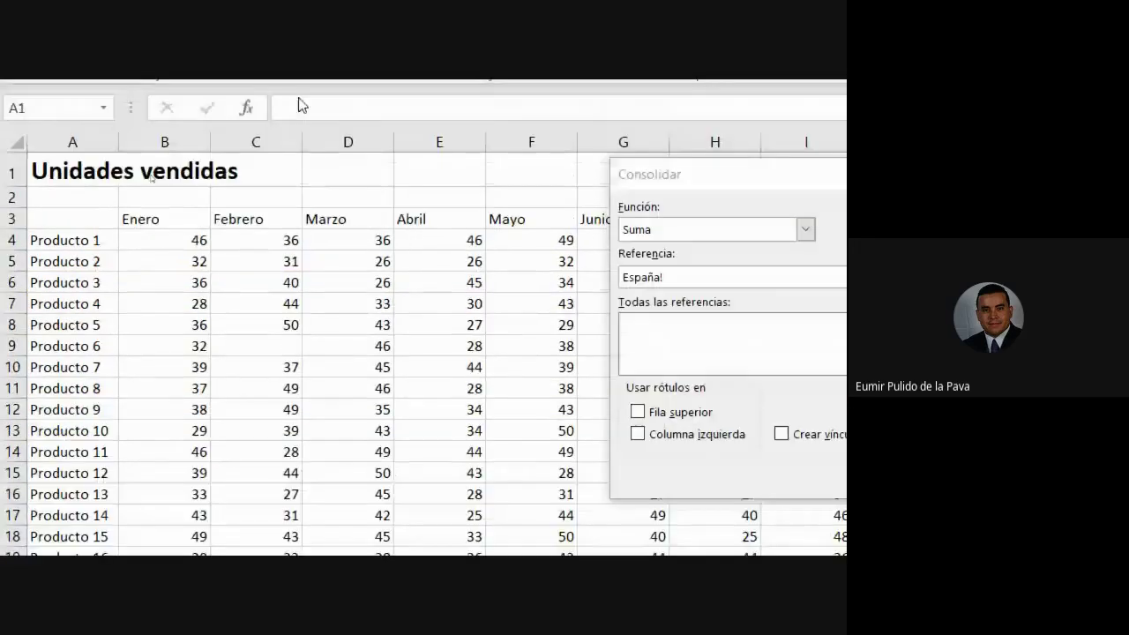
pyautogui.moveTo(62, 218); pyautogui.dragTo(710, 415)
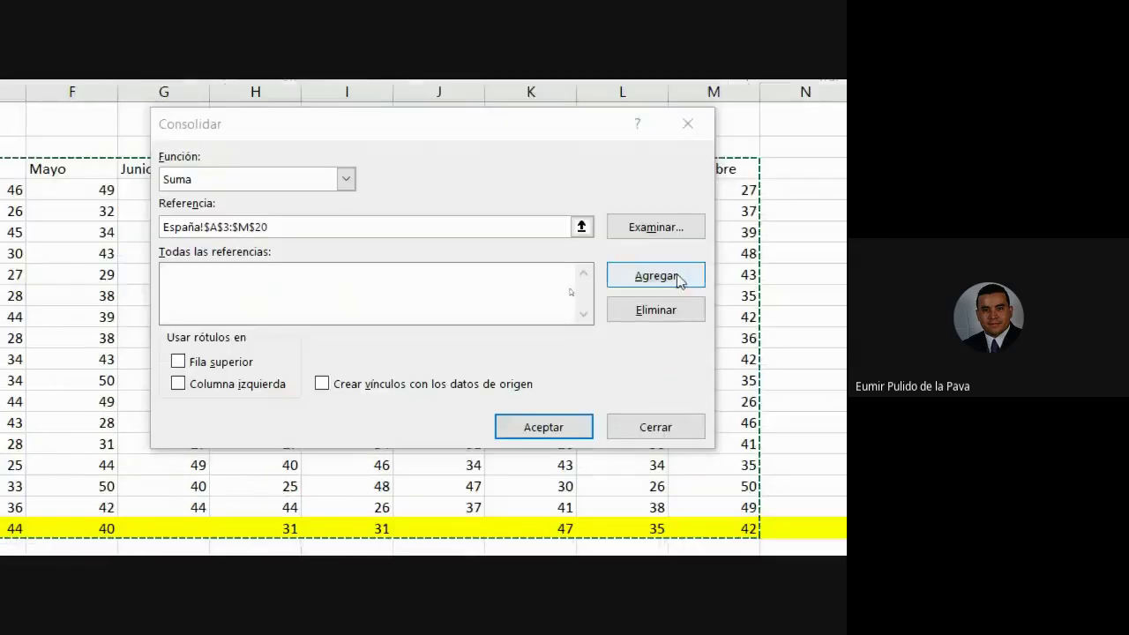
pyautogui.click(676, 277)
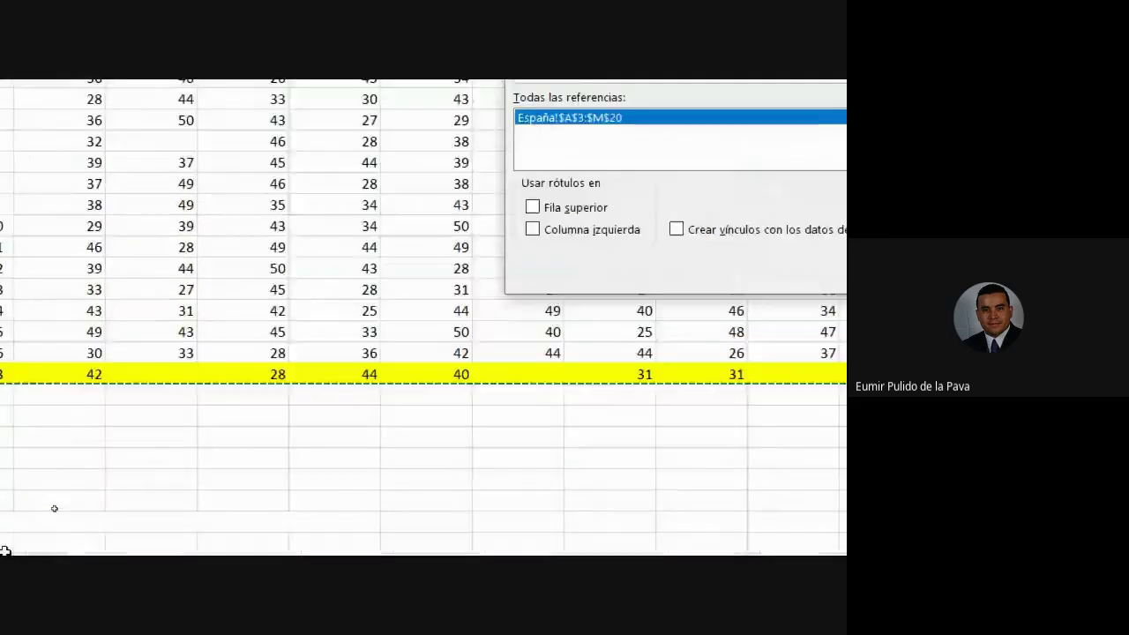
# Add the México sheet's table, range A3:M19 including its labels, to the consolidation references.
pyautogui.click(260, 476)
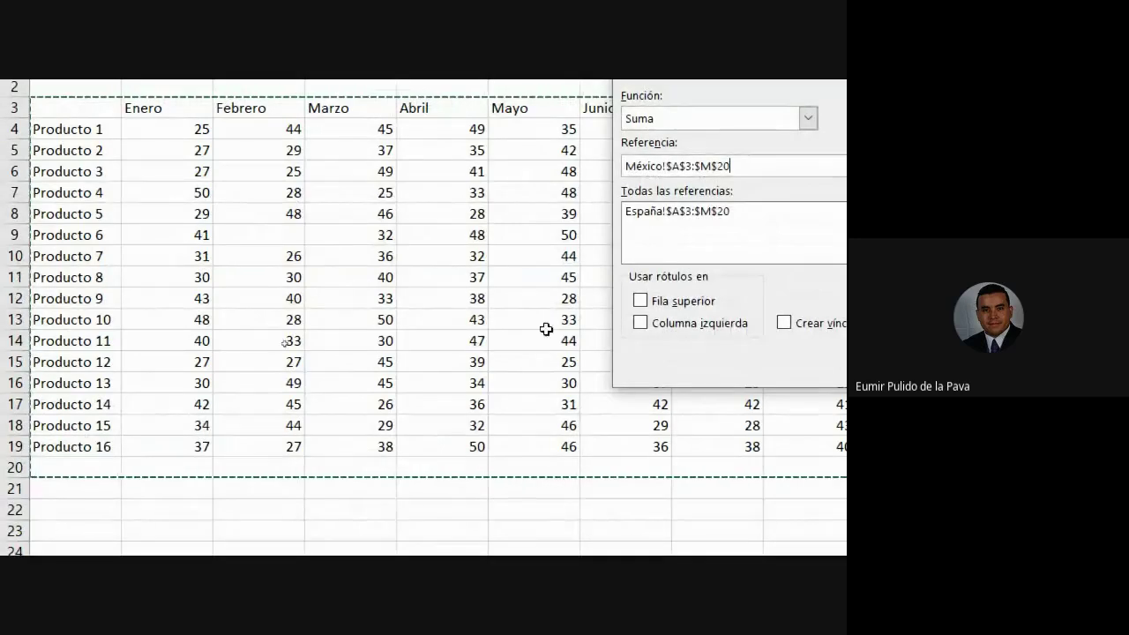
pyautogui.click(524, 168)
pyautogui.press('BackSpace')
pyautogui.press('BackSpace')
pyautogui.write('19')
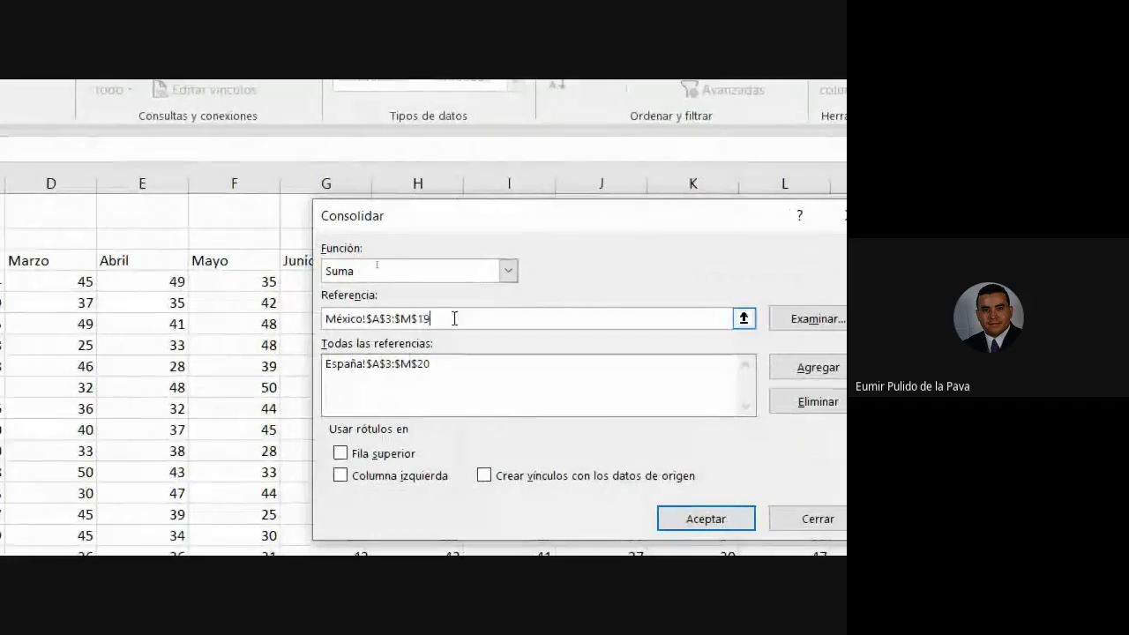
pyautogui.moveTo(447, 319); pyautogui.dragTo(286, 302)
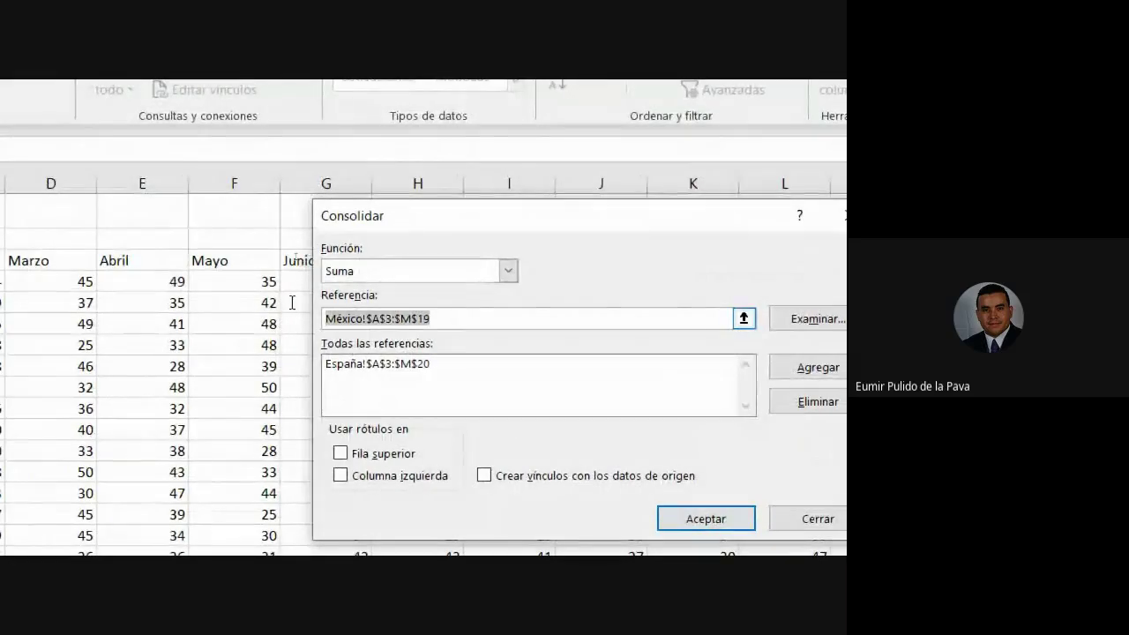
pyautogui.press('BackSpace')
pyautogui.moveTo(85, 256); pyautogui.dragTo(717, 433)
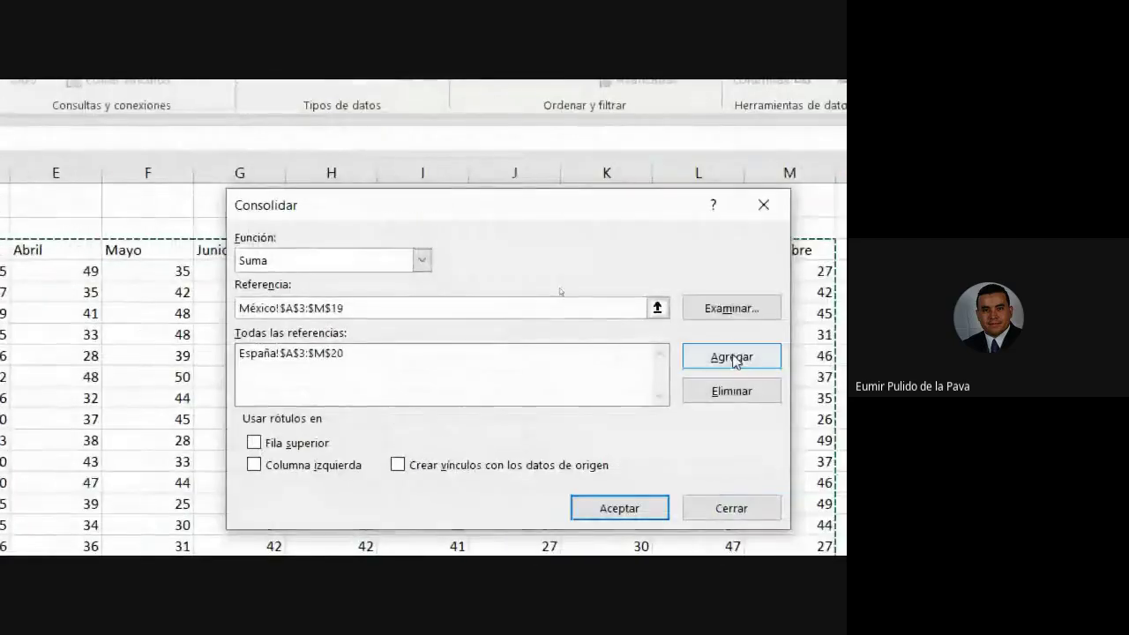
pyautogui.click(731, 356)
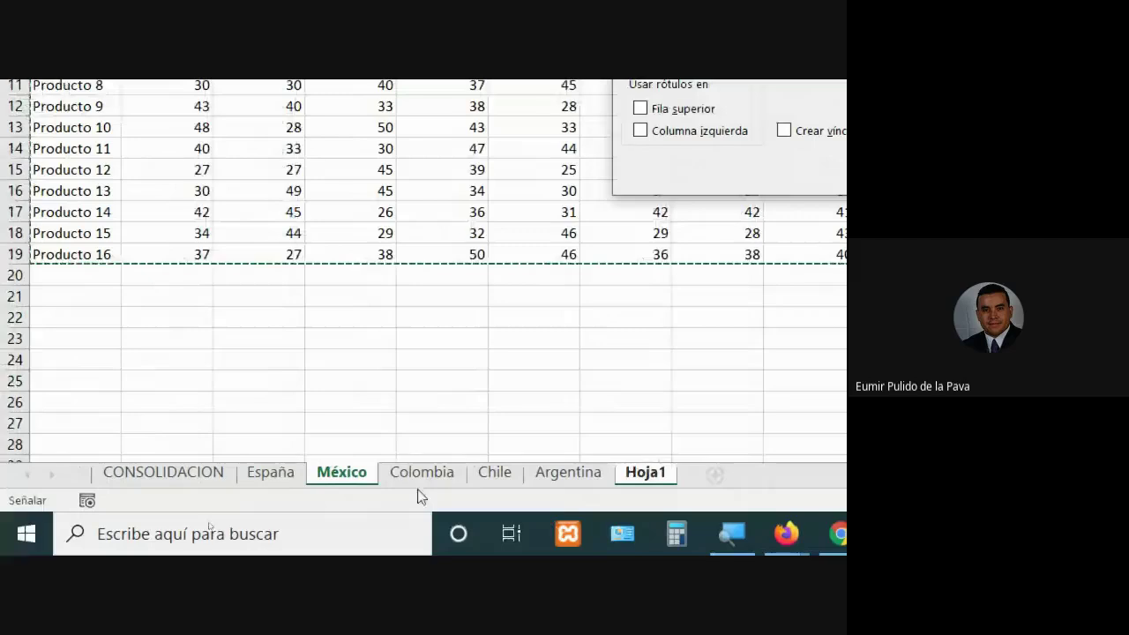
# Add the Colombia sheet's table, range A3:M21 including its labels, to the consolidation references.
pyautogui.click(421, 471)
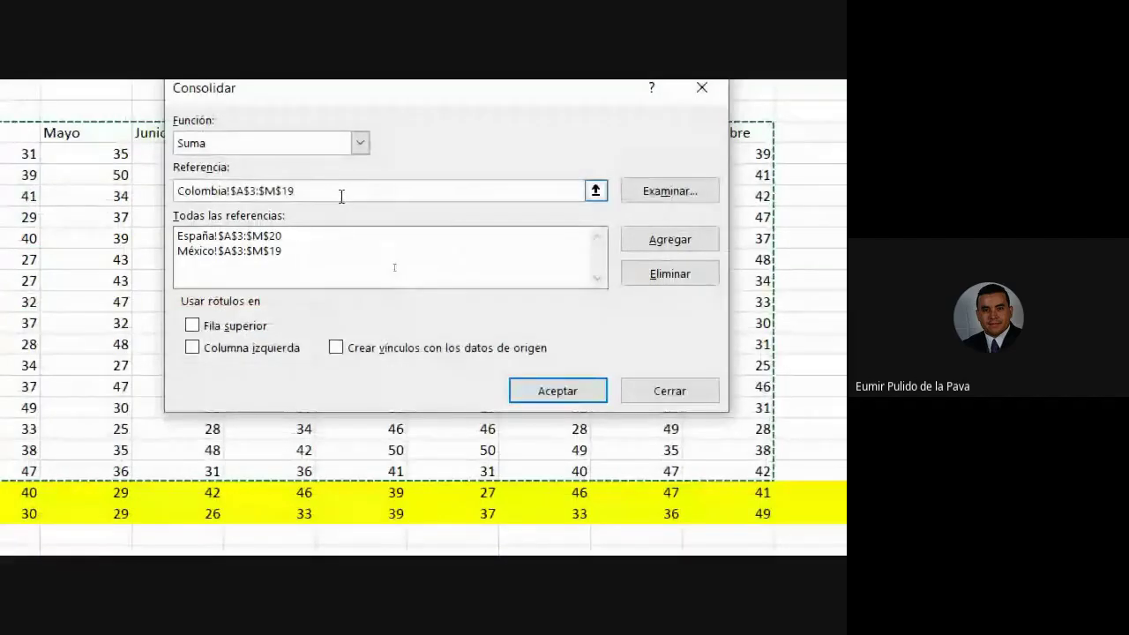
pyautogui.click(341, 196)
pyautogui.press('BackSpace')
pyautogui.press('BackSpace')
pyautogui.write('21')
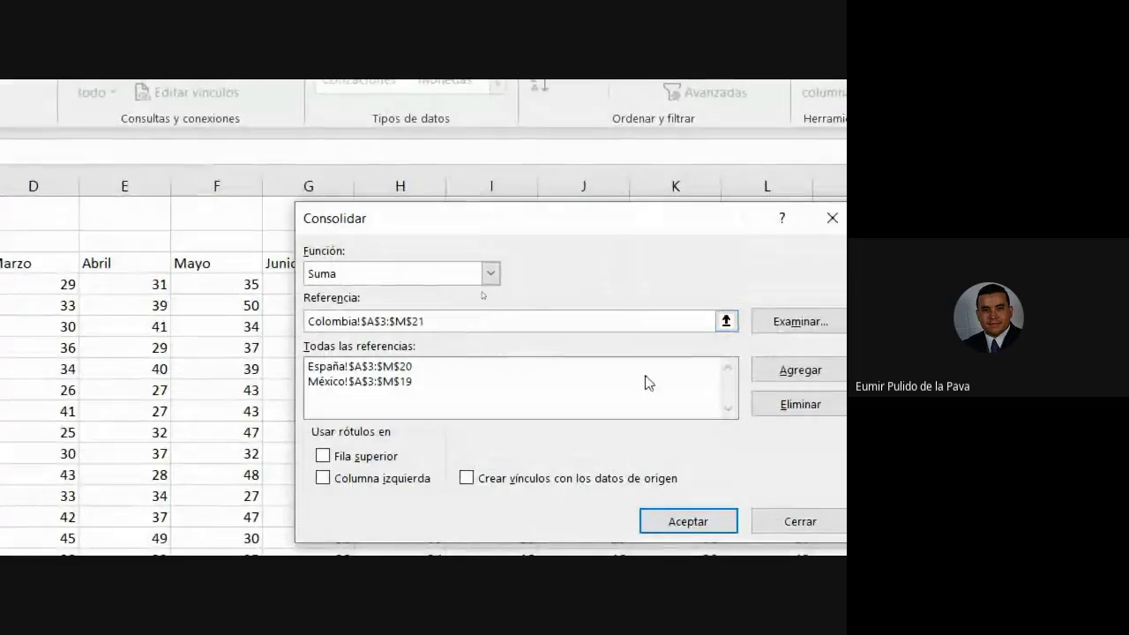
pyautogui.click(796, 370)
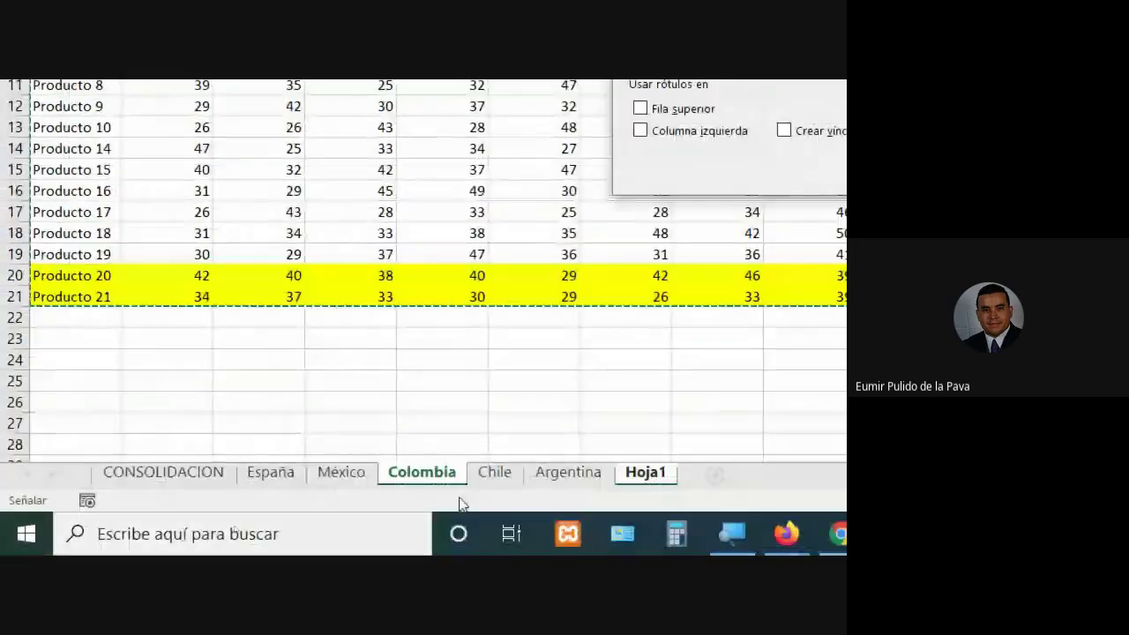
# Add the Chile range A3:M21 and the Argentina range A3:M19 to the consolidation references.
pyautogui.click(508, 477)
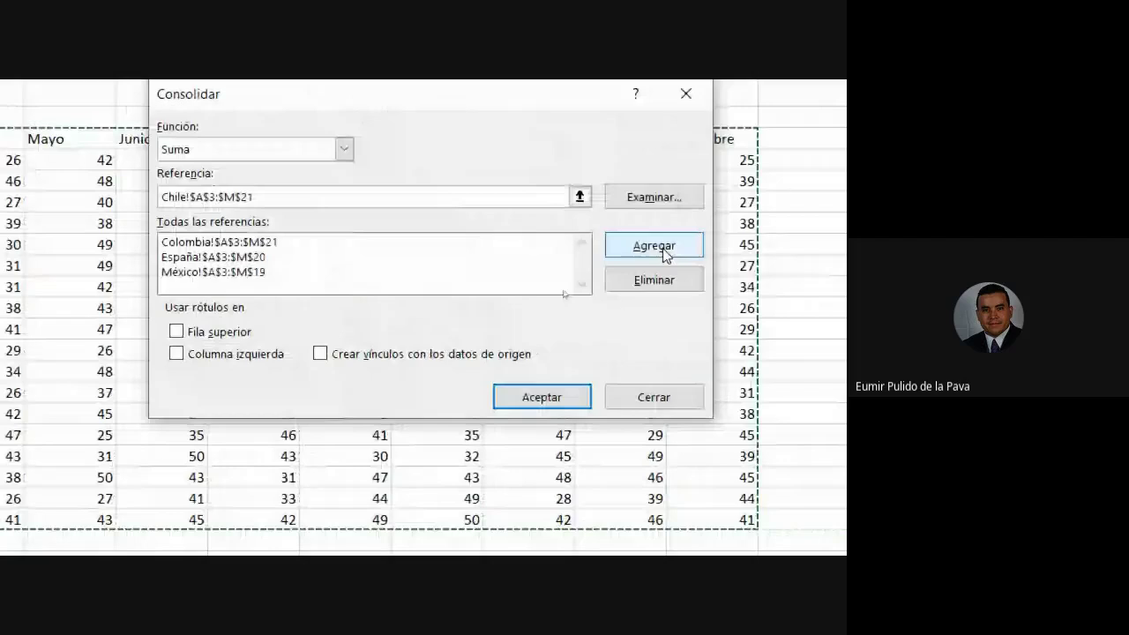
pyautogui.click(653, 246)
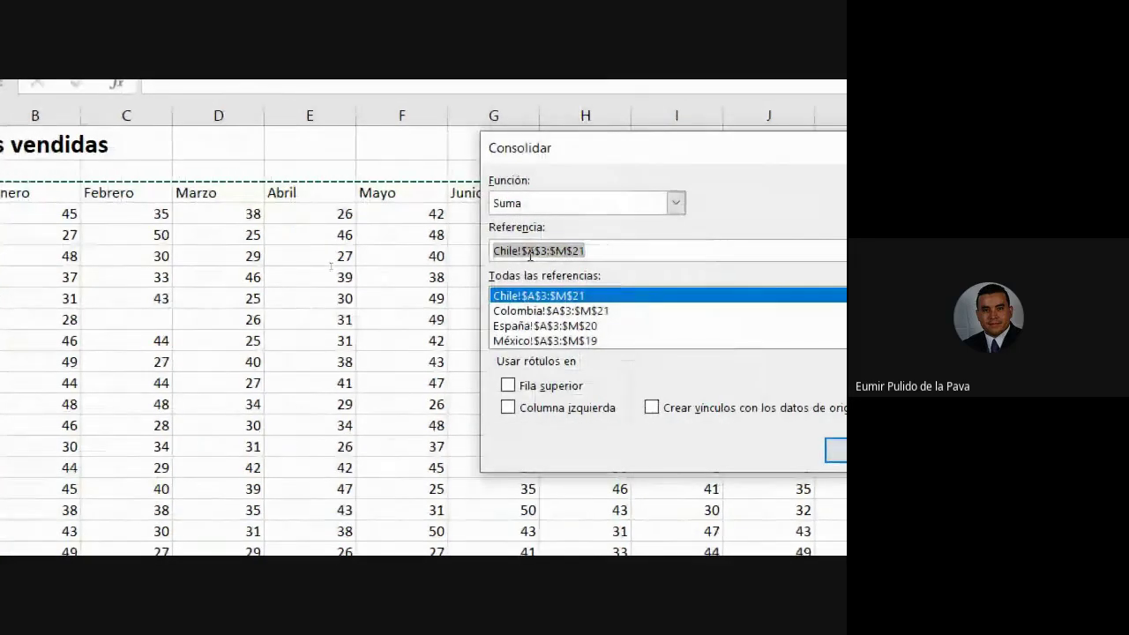
pyautogui.click(411, 471)
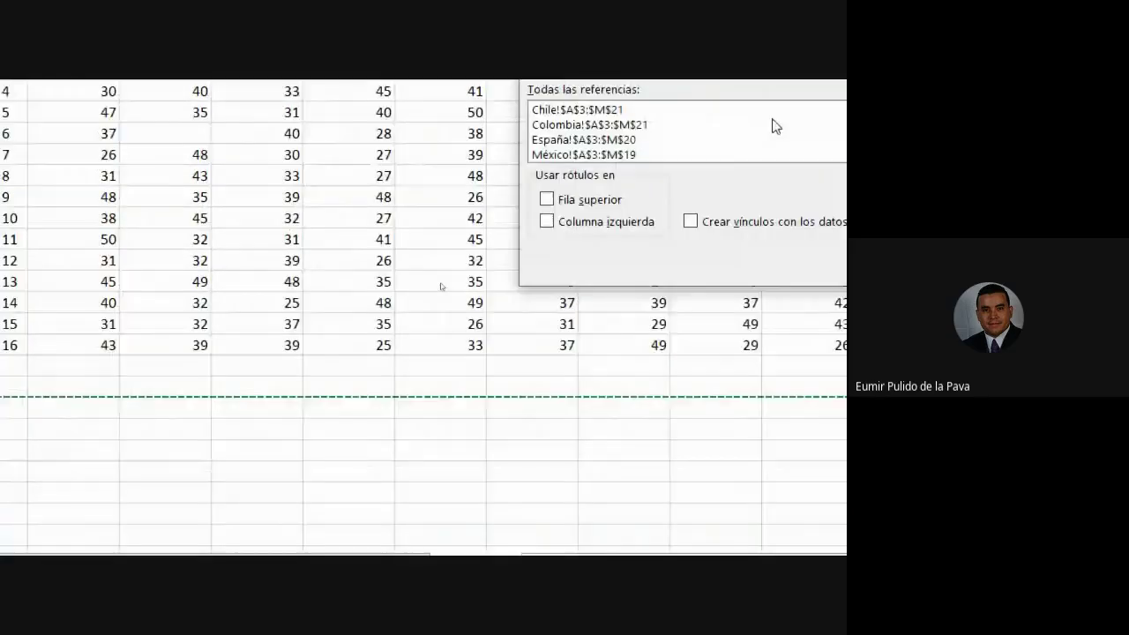
pyautogui.press('BackSpace')
pyautogui.press('BackSpace')
pyautogui.write('19')
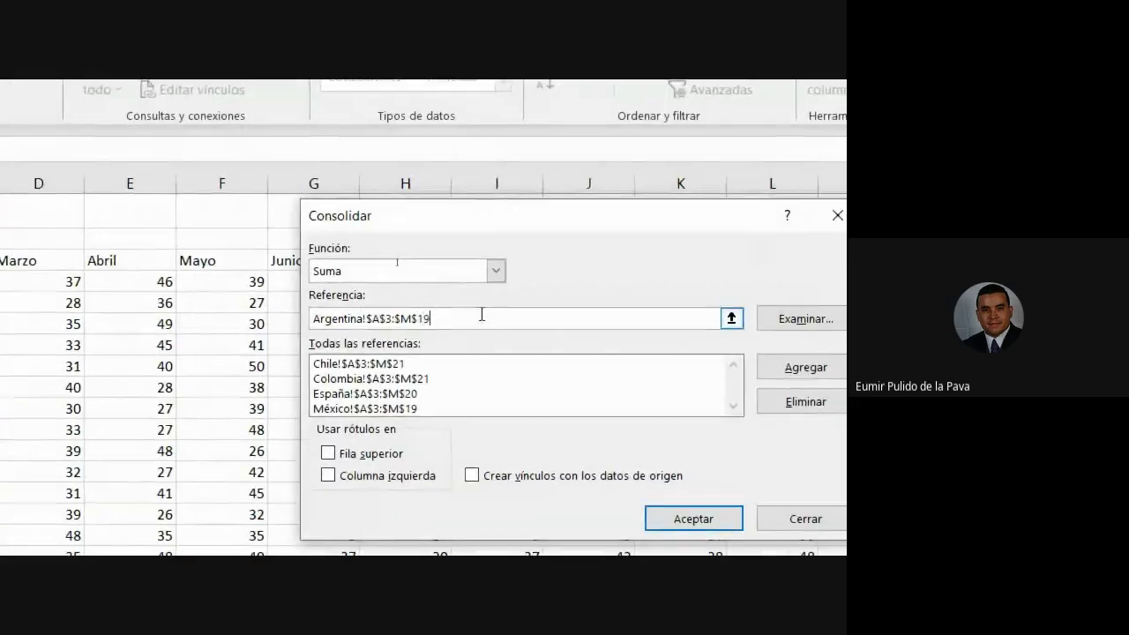
pyautogui.click(835, 377)
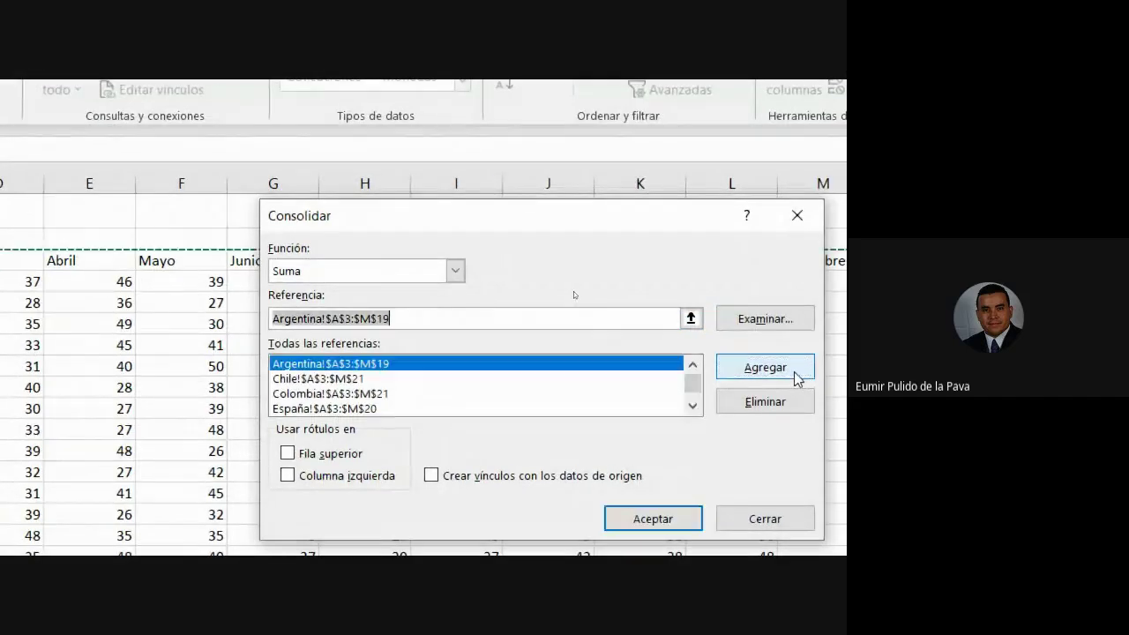
# Use the labels in the top row and left column, without links to the source data, and run the consolidation.
pyautogui.click(693, 405)
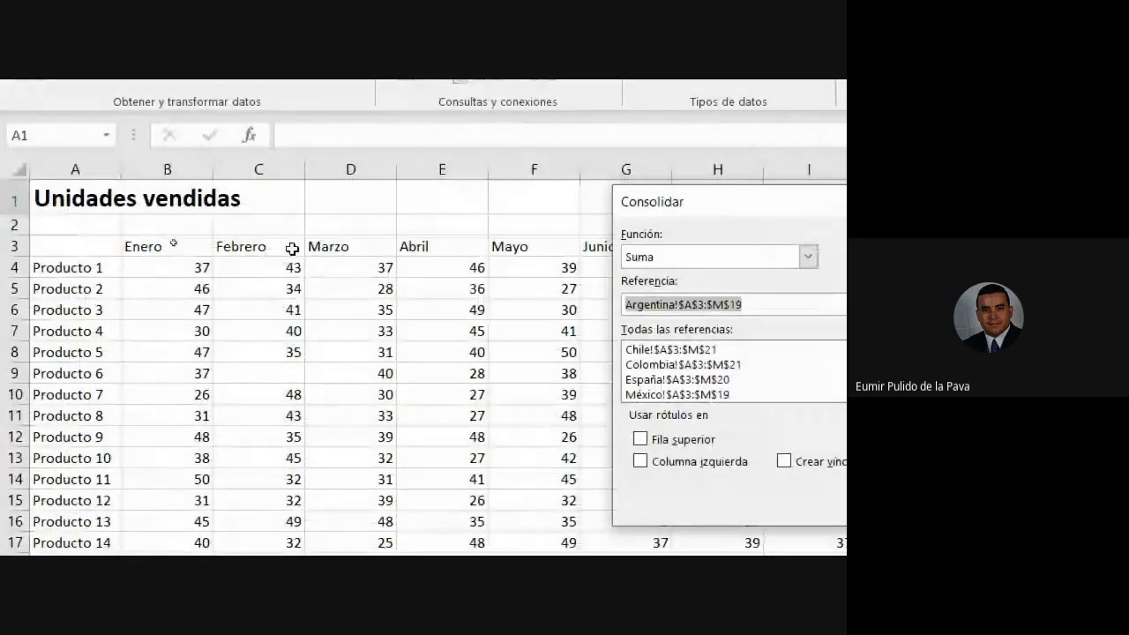
pyautogui.click(679, 439)
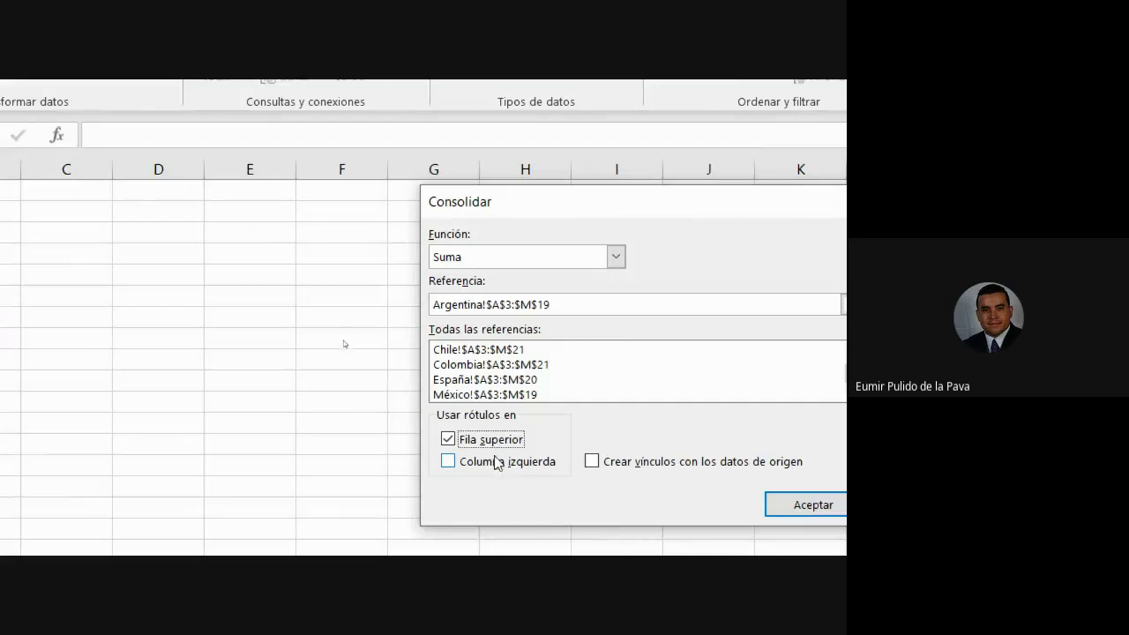
pyautogui.click(676, 463)
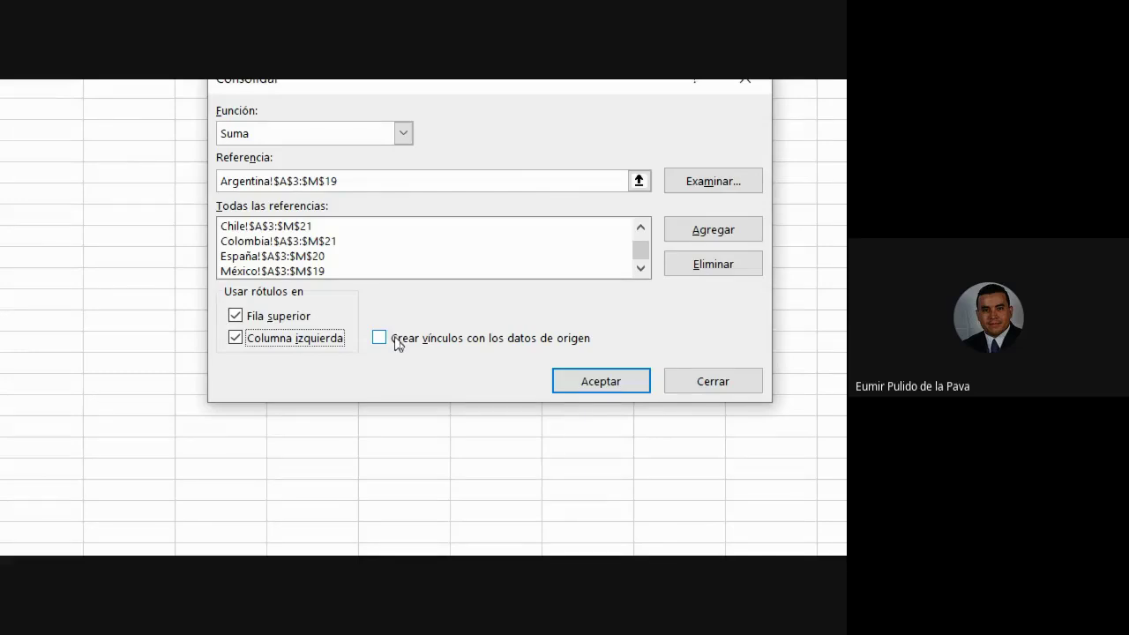
pyautogui.click(583, 390)
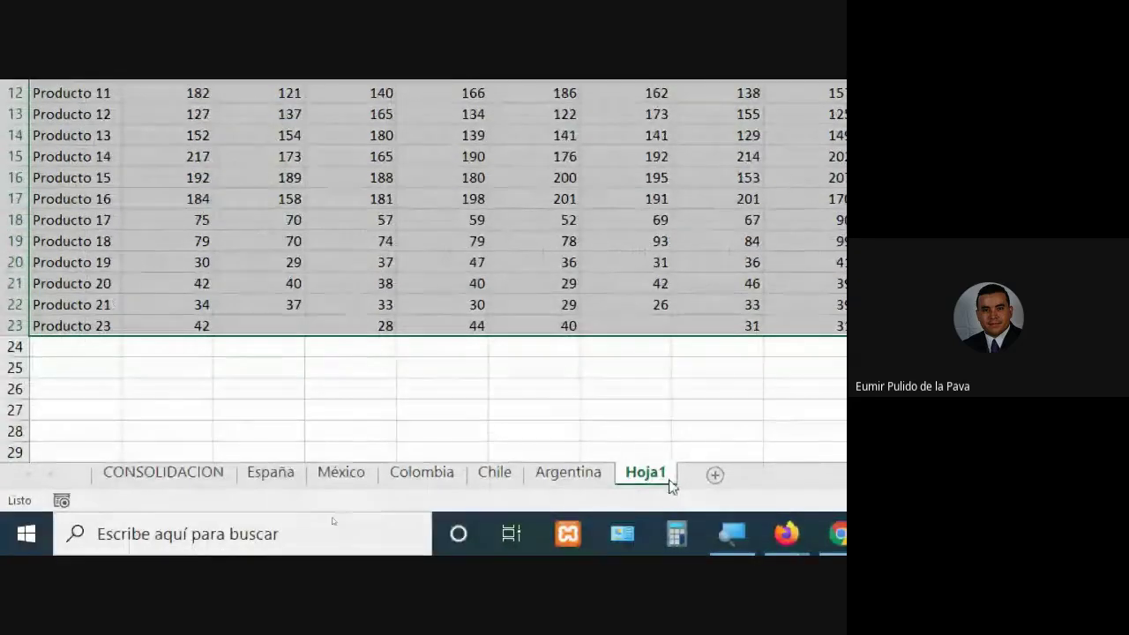
# Rename the sheet Hoja1 as CON1.
pyautogui.rightClick(670, 485)
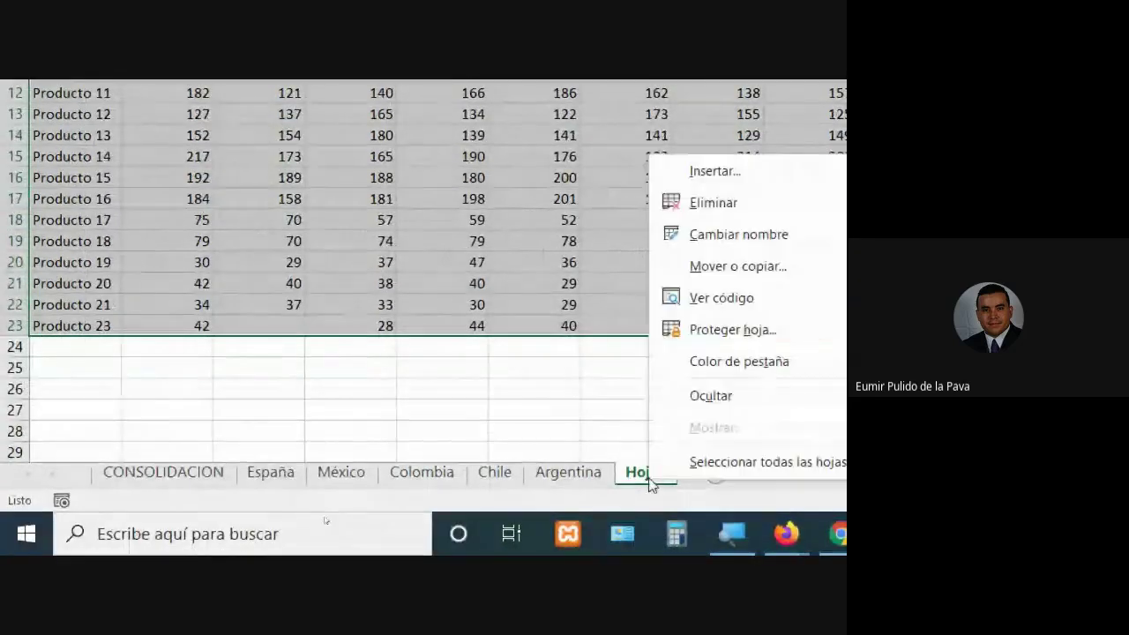
pyautogui.click(731, 231)
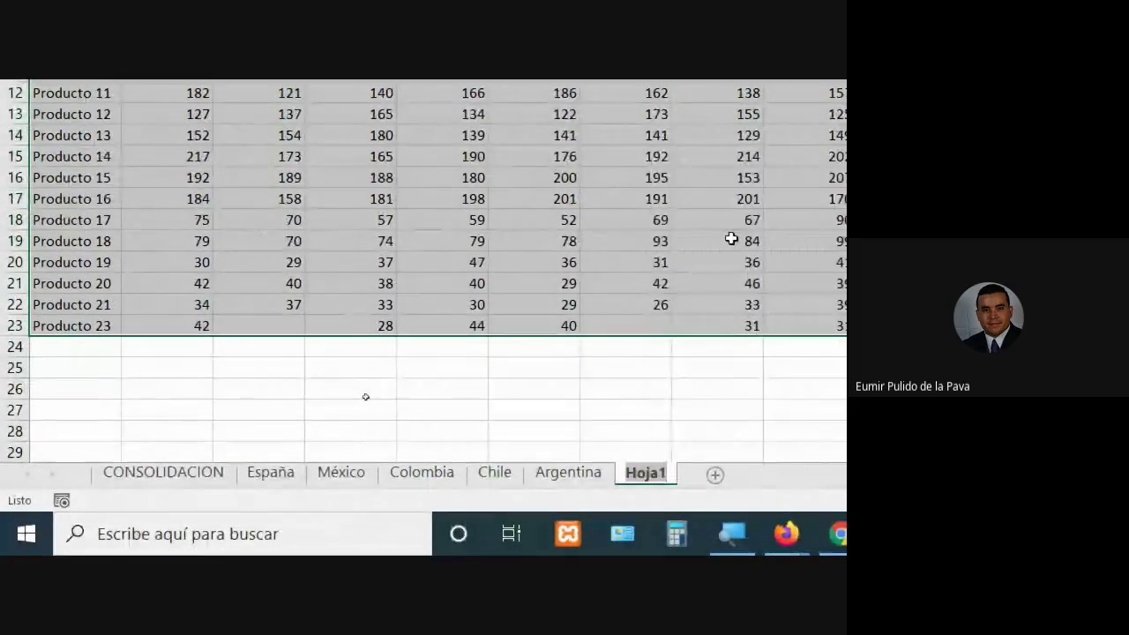
pyautogui.write('CON1')
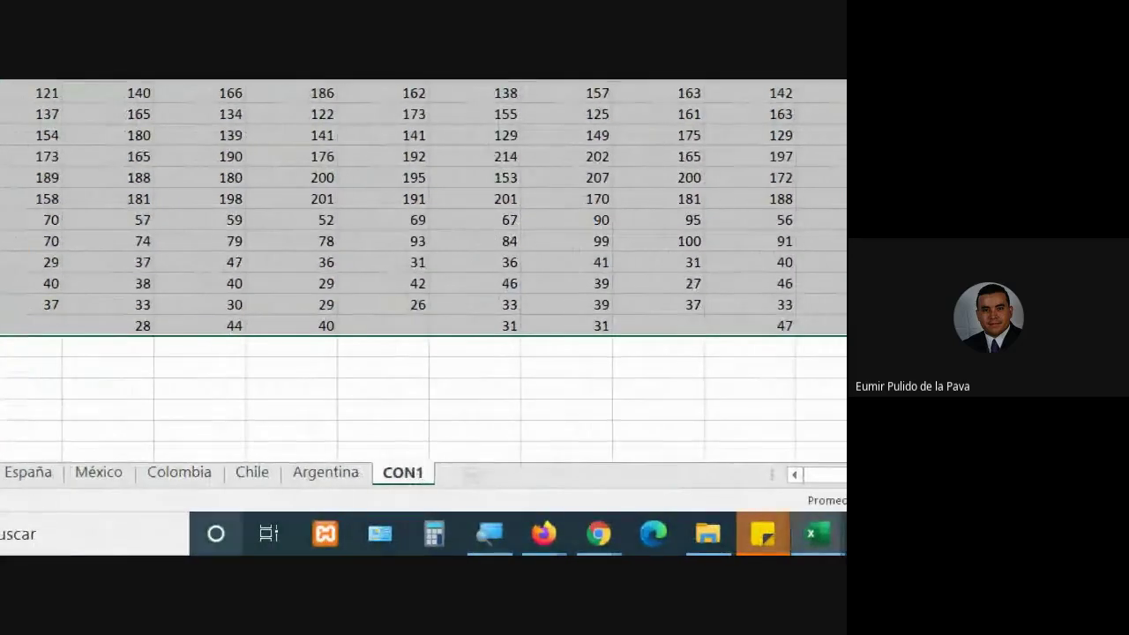
pyautogui.click(308, 340)
# Select the consolidated values on CON1 from B2 down to the Producto 23 row and review them against the product labels.
pyautogui.click(189, 222)
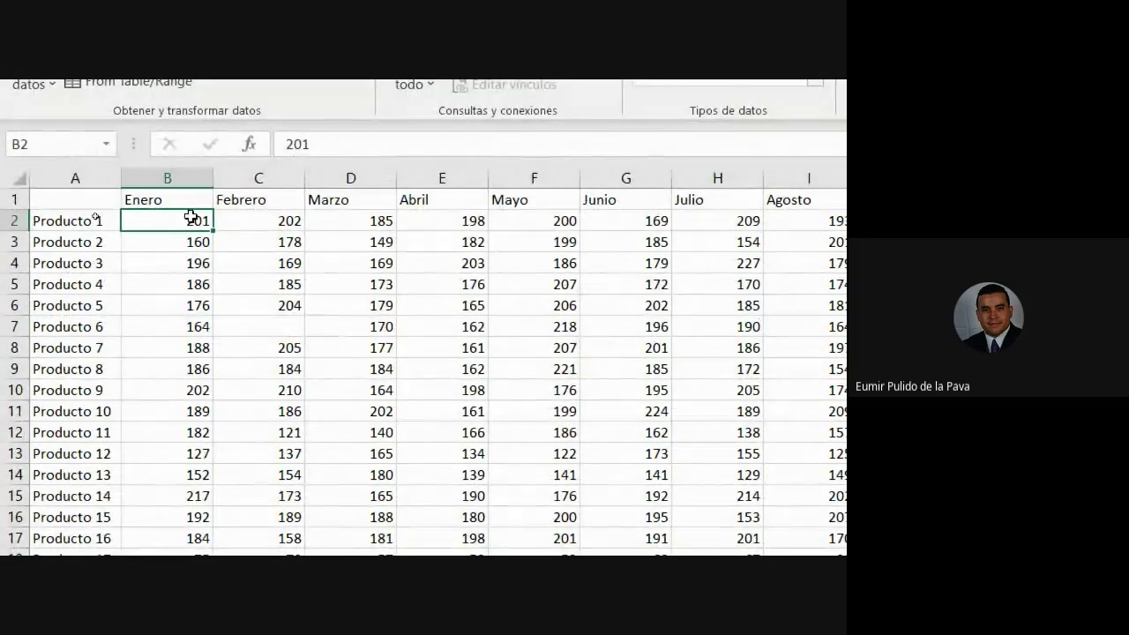
pyautogui.moveTo(764, 263); pyautogui.dragTo(625, 165)
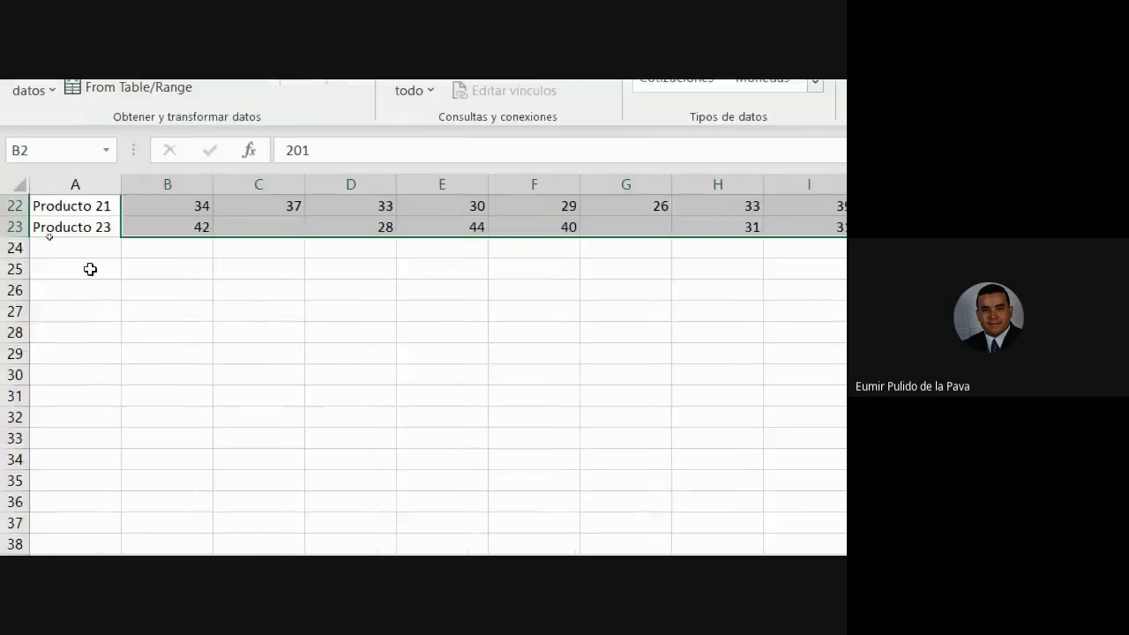
pyautogui.scroll(2, 90, 269)
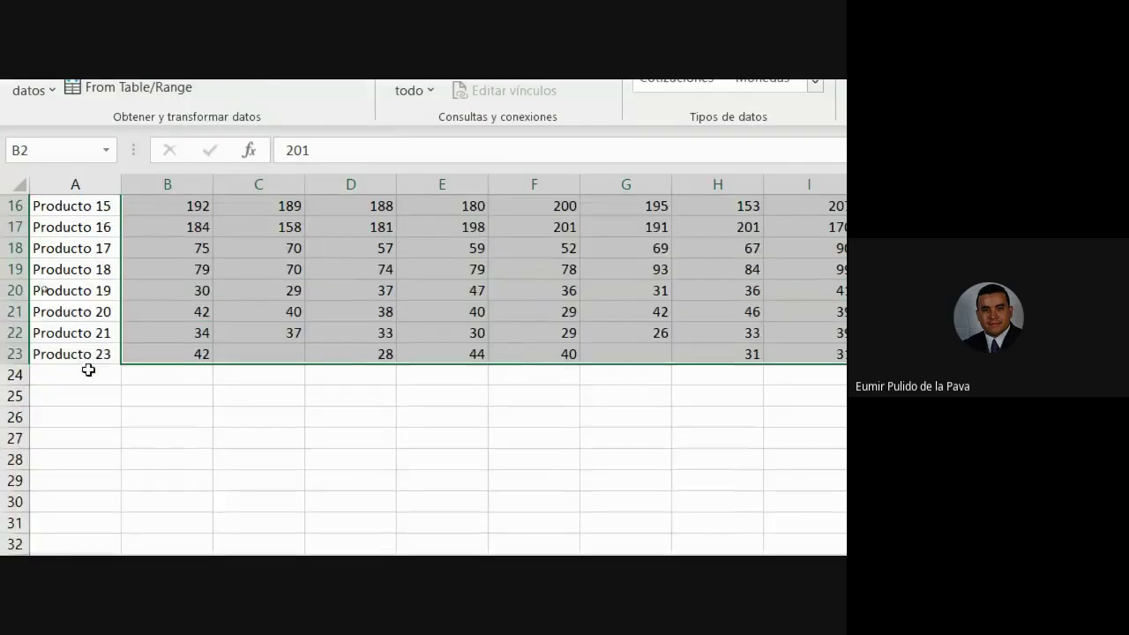
pyautogui.scroll(2, 277, 377)
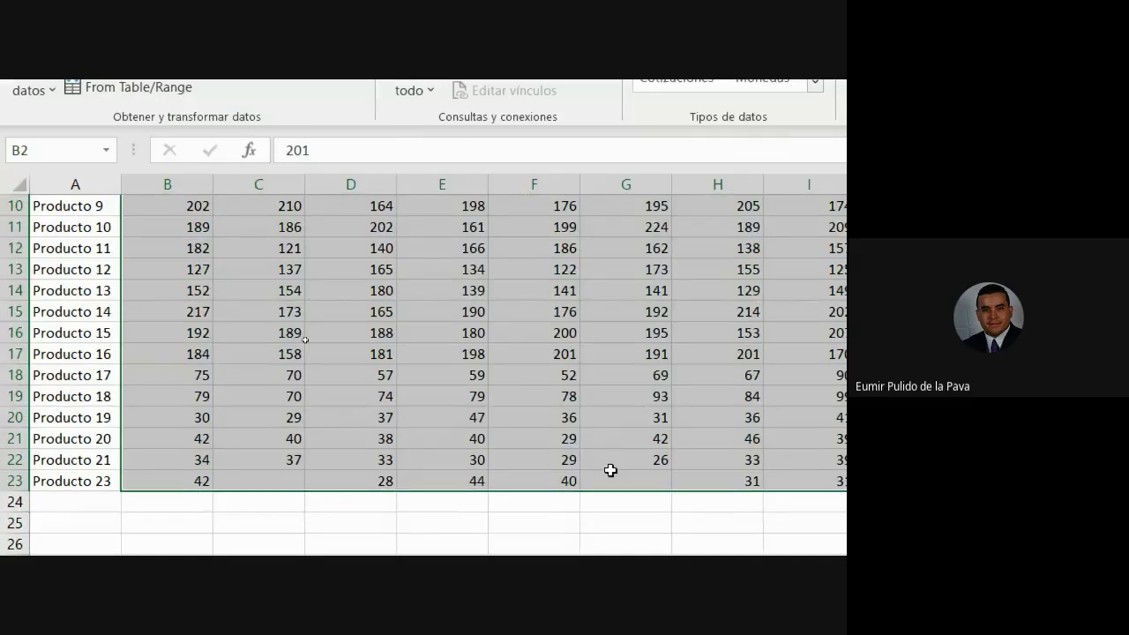
pyautogui.scroll(3, 617, 469)
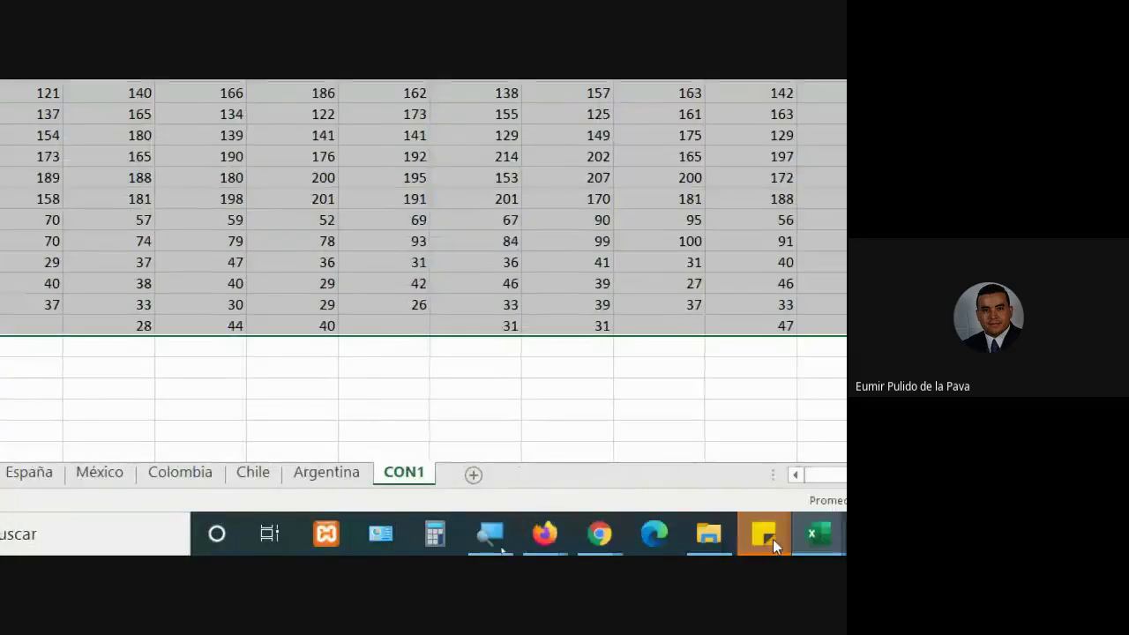
# Reset the Lupa screen magnification to 100%, minimize its window and return to the CON1 sheet.
pyautogui.click(490, 533)
pyautogui.click(424, 453)
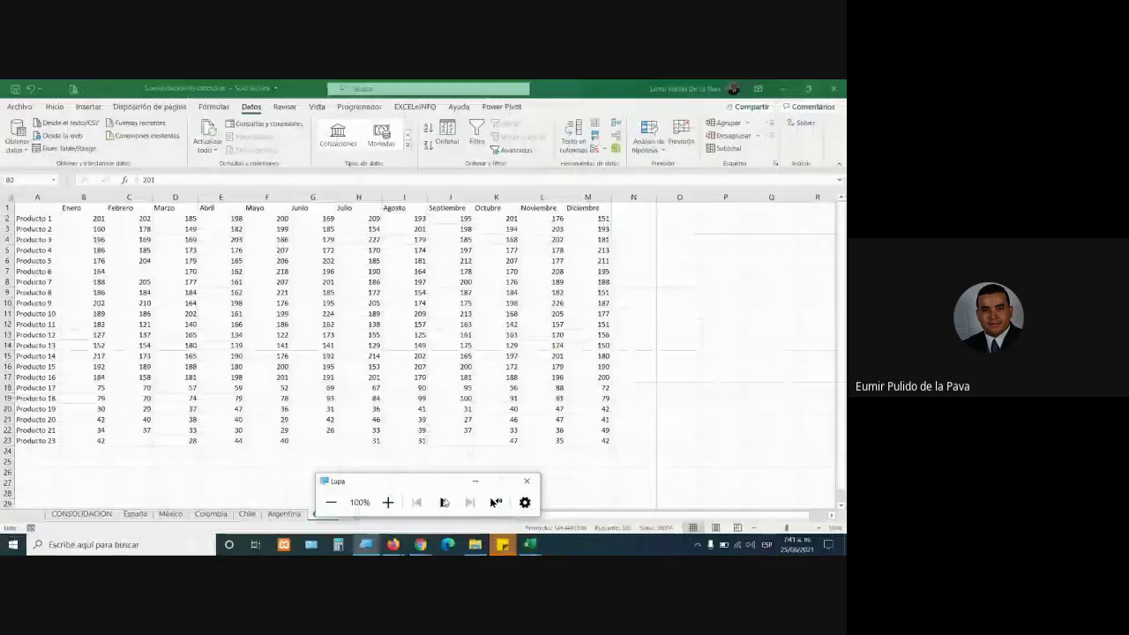
pyautogui.click(477, 486)
pyautogui.click(313, 313)
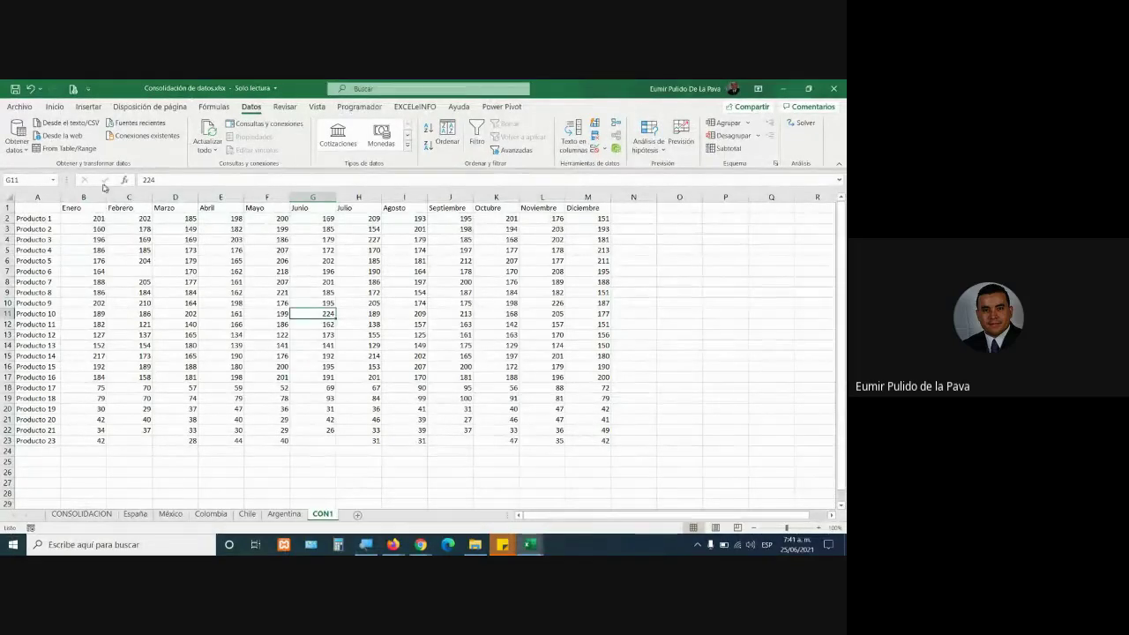
# Highlight the Producto 1 total for Enero in cell B2 with a yellow fill and bold 12-point text.
pyautogui.click(85, 217)
pyautogui.click(55, 107)
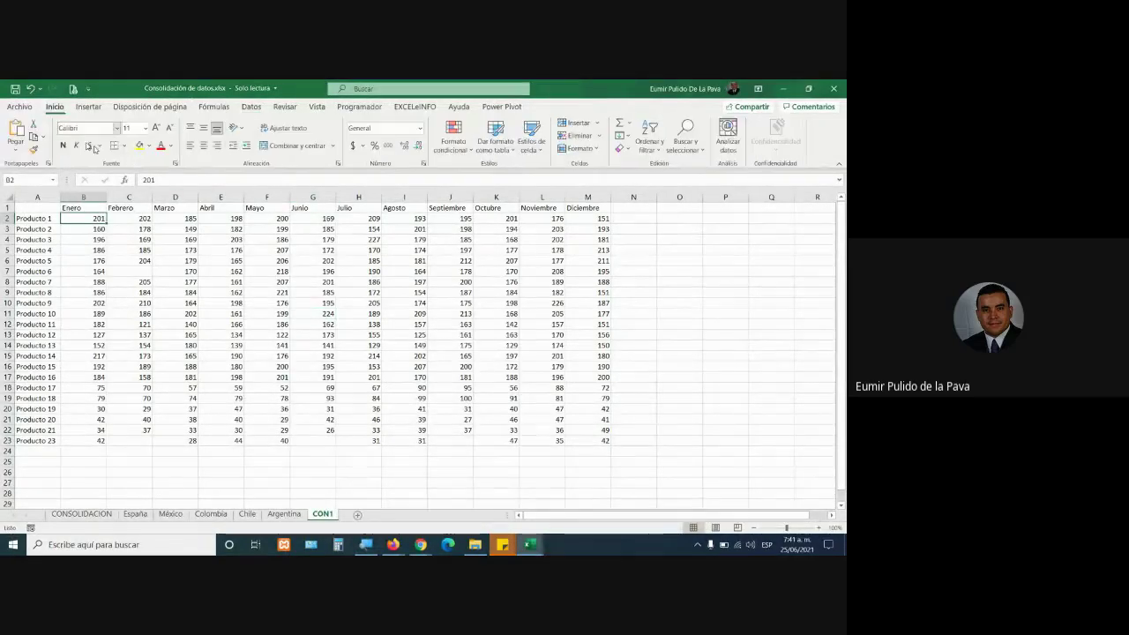
pyautogui.click(138, 148)
pyautogui.click(156, 128)
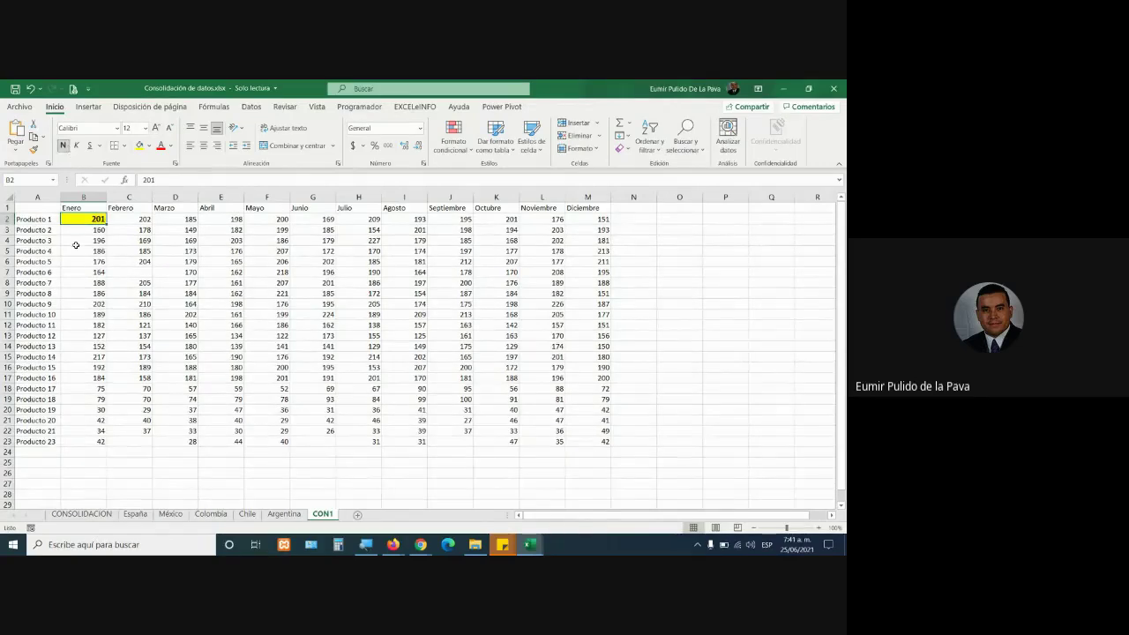
# Set the Producto 1 value for Enero on the Colombia sheet to 68 and check the matching total on CON1.
pyautogui.click(217, 514)
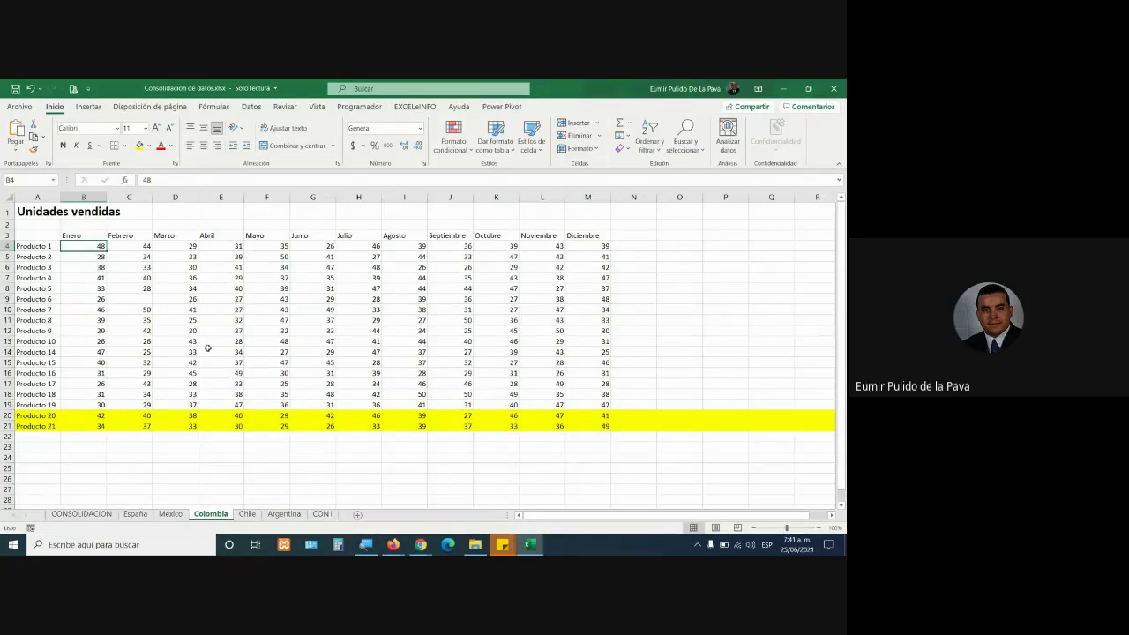
pyautogui.write('6')
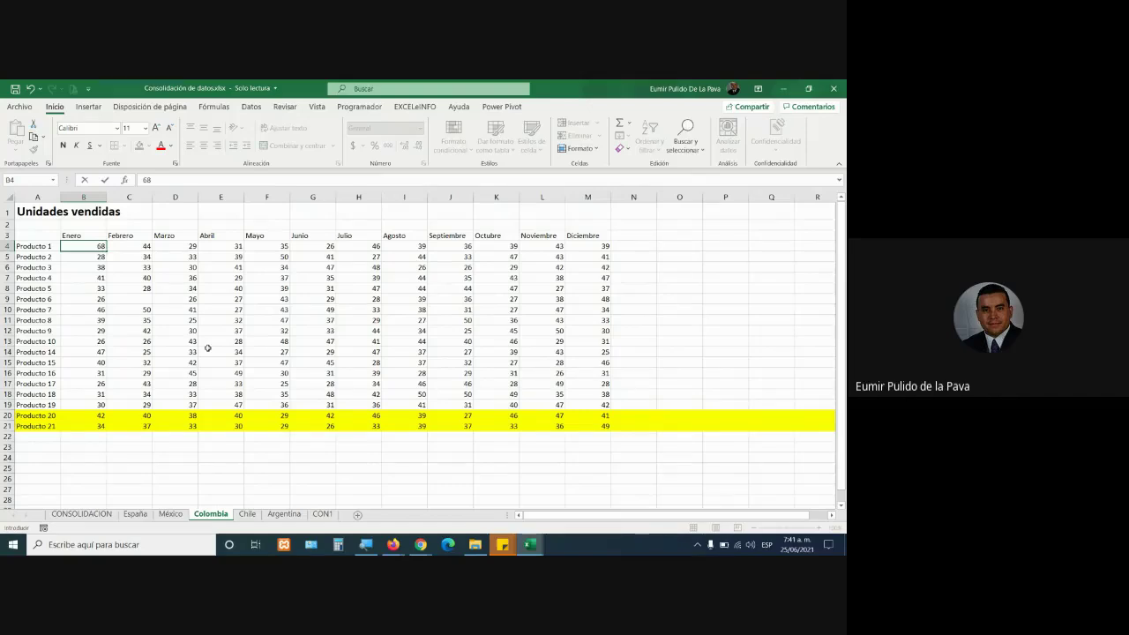
pyautogui.press('Return')
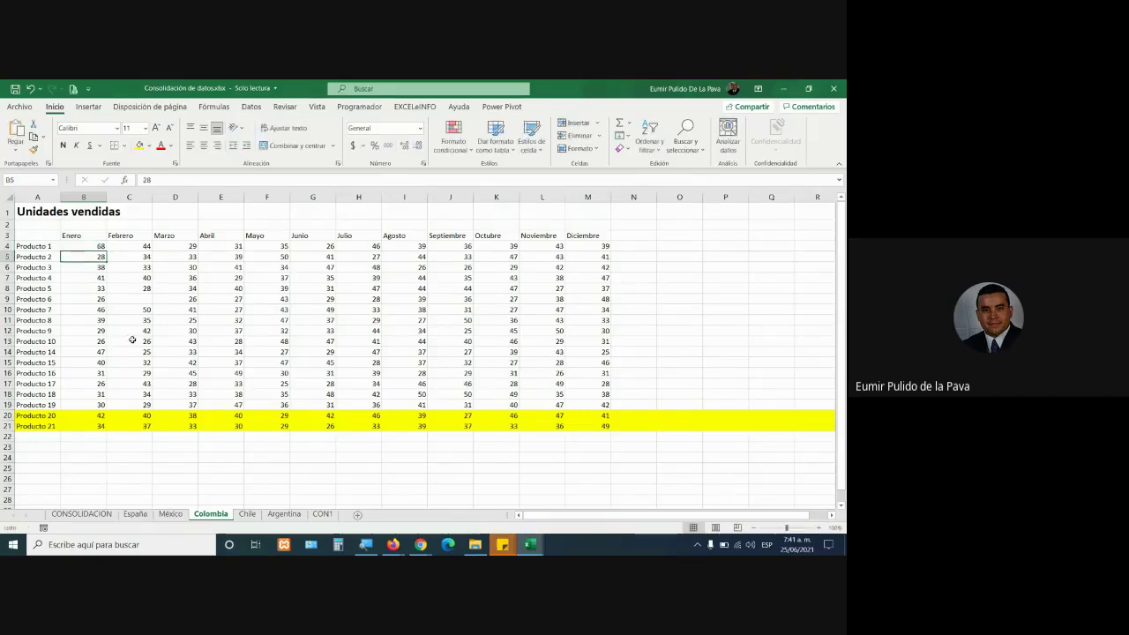
pyautogui.click(322, 513)
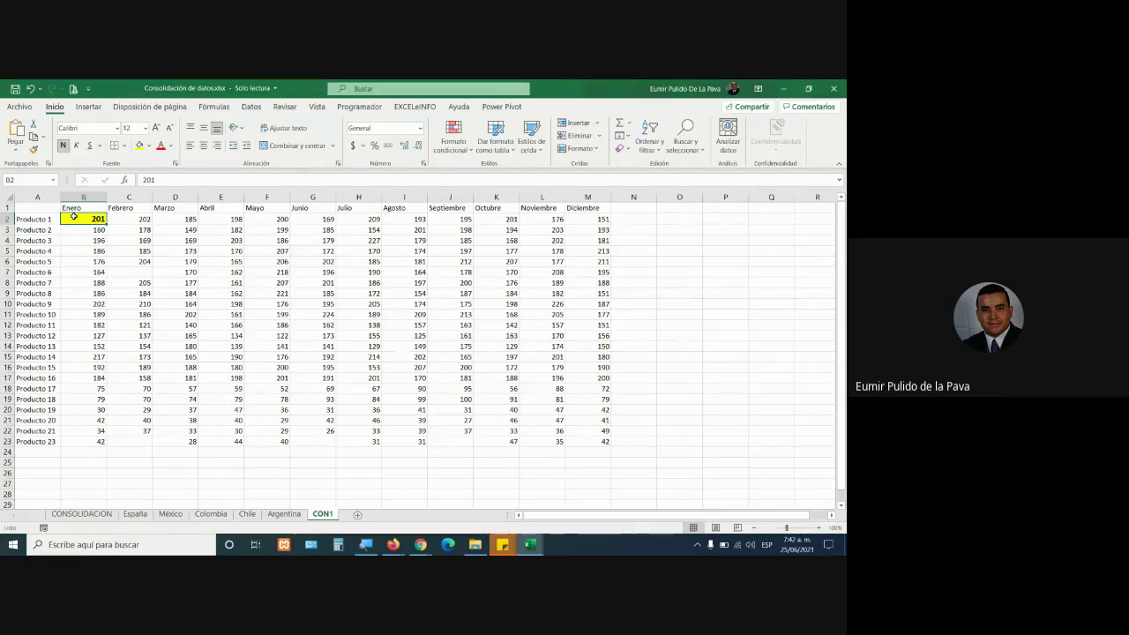
# Add a new sheet after CON1 and name it CON2.
pyautogui.click(357, 514)
pyautogui.rightClick(354, 514)
pyautogui.click(400, 393)
pyautogui.write('CON2')
pyautogui.press('Return')
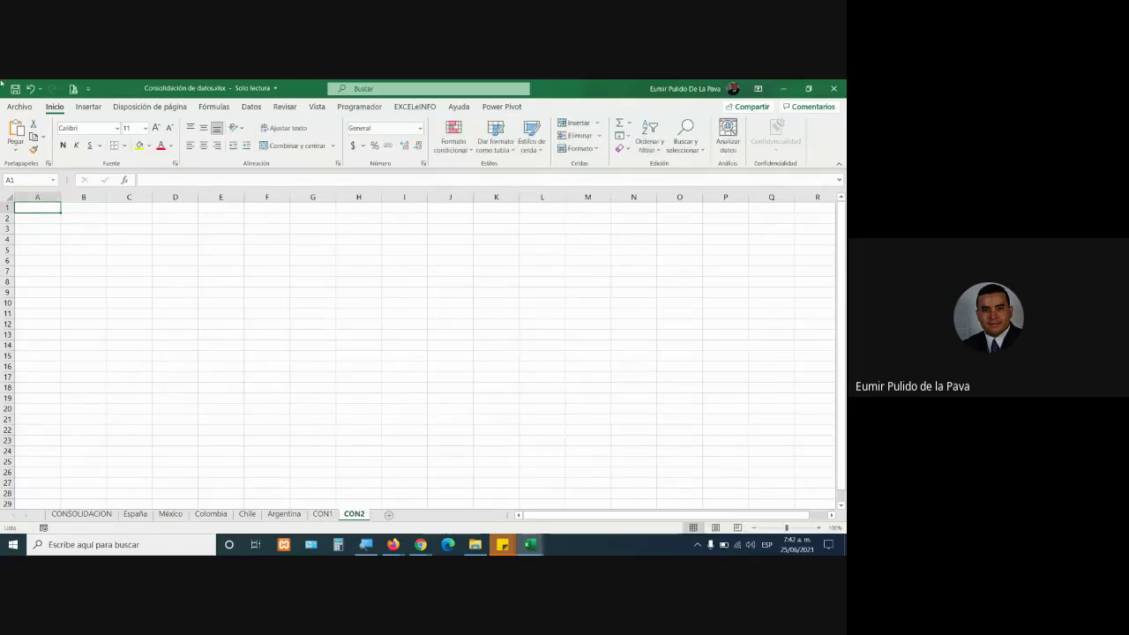
# Start a Suma consolidation at cell A1 of CON2 and add the España range A3:M20 as its first reference.
pyautogui.click(252, 106)
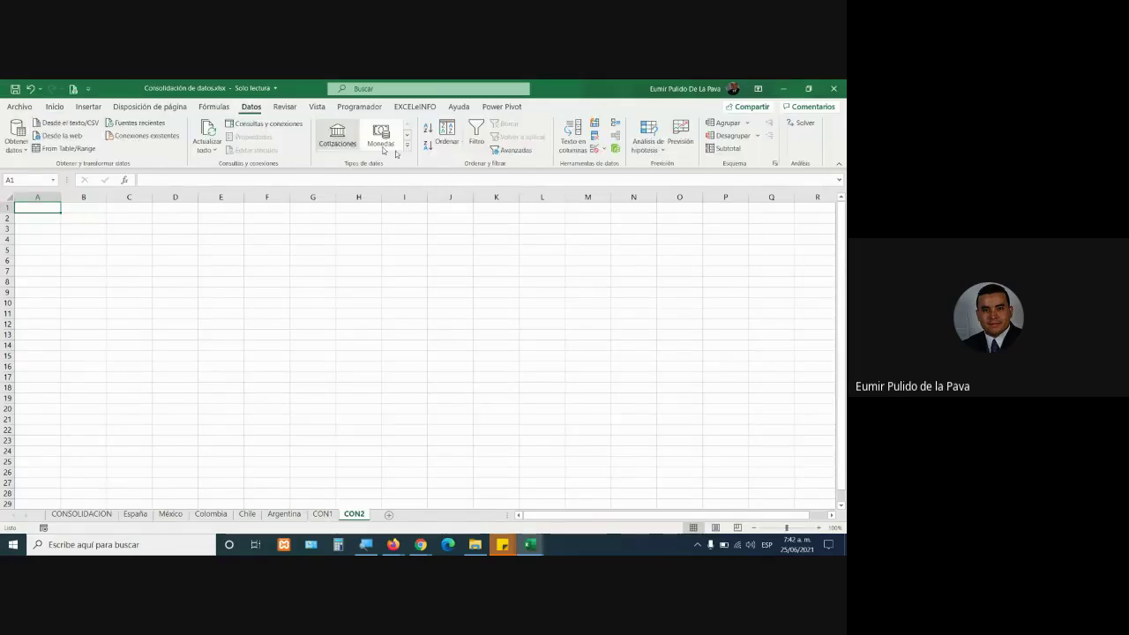
pyautogui.click(616, 125)
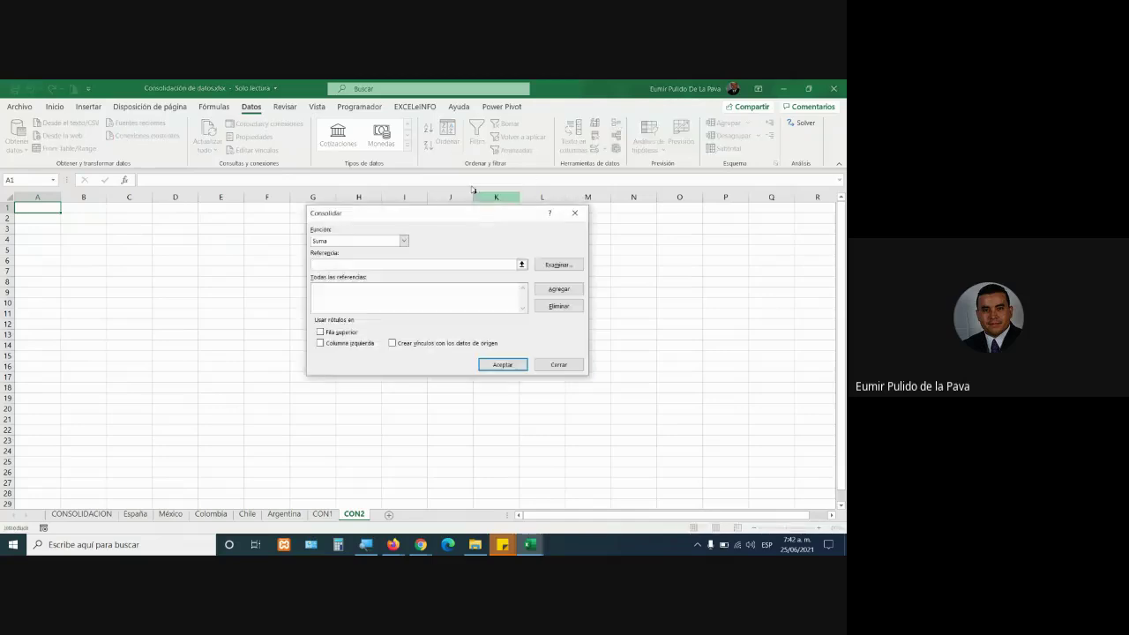
pyautogui.click(558, 264)
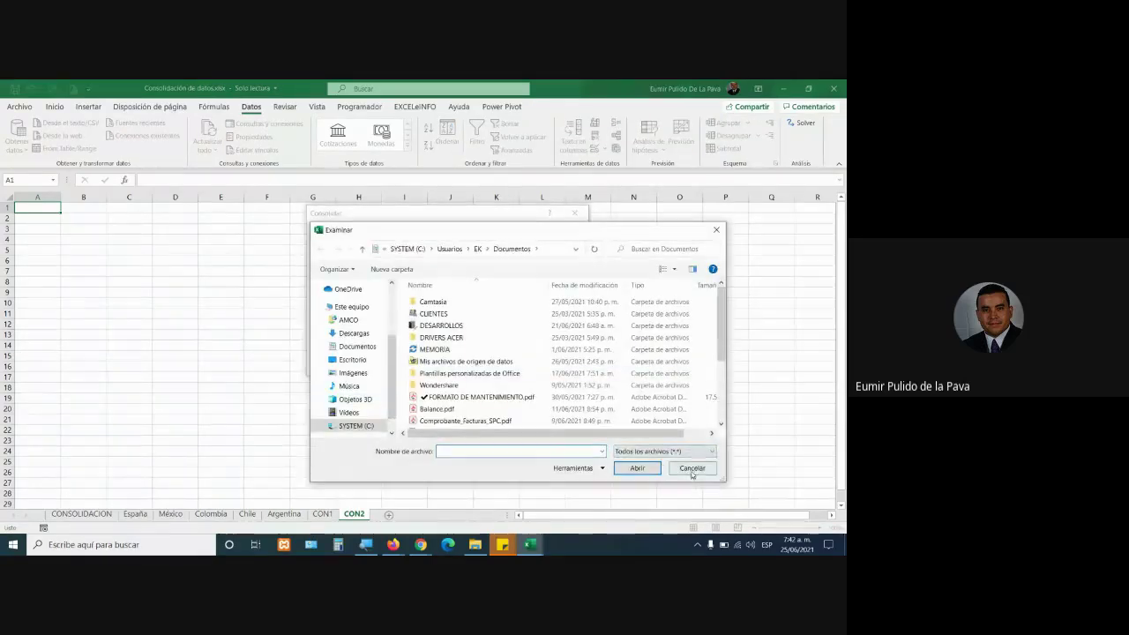
pyautogui.click(691, 468)
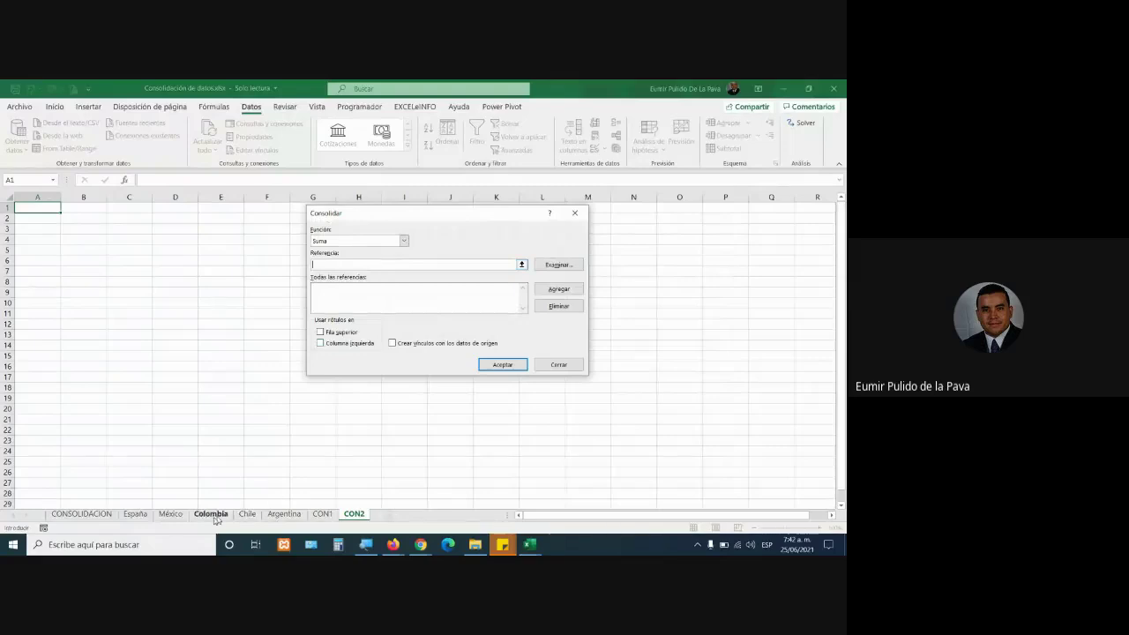
pyautogui.click(135, 513)
pyautogui.moveTo(32, 236); pyautogui.dragTo(587, 415)
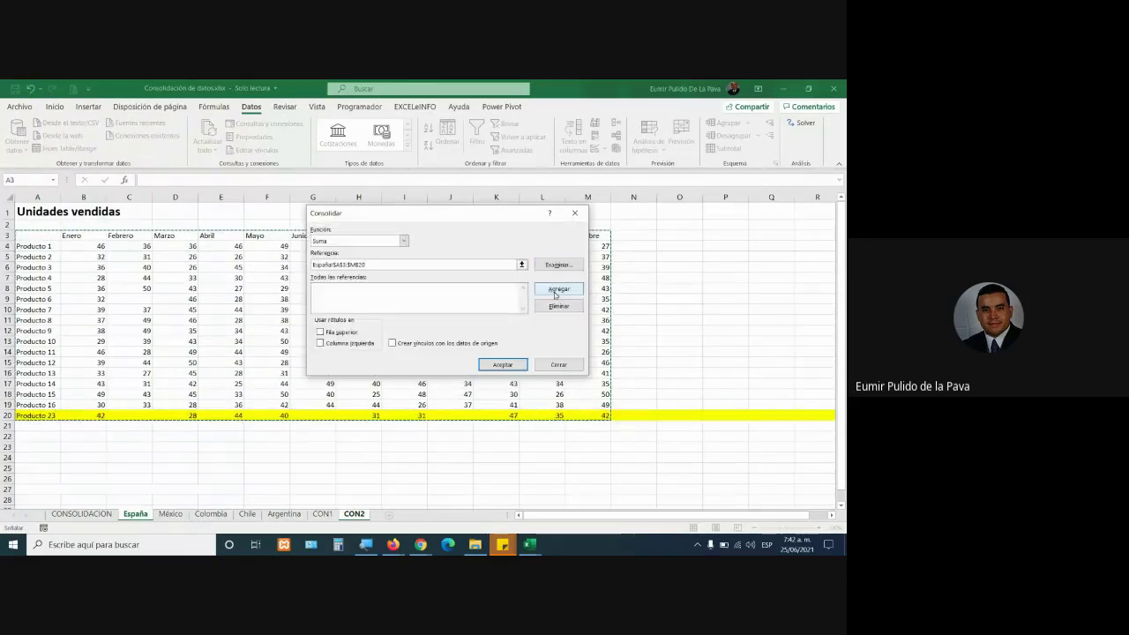
pyautogui.click(559, 289)
# Add the México range A3:M19 to the consolidation references.
pyautogui.click(170, 513)
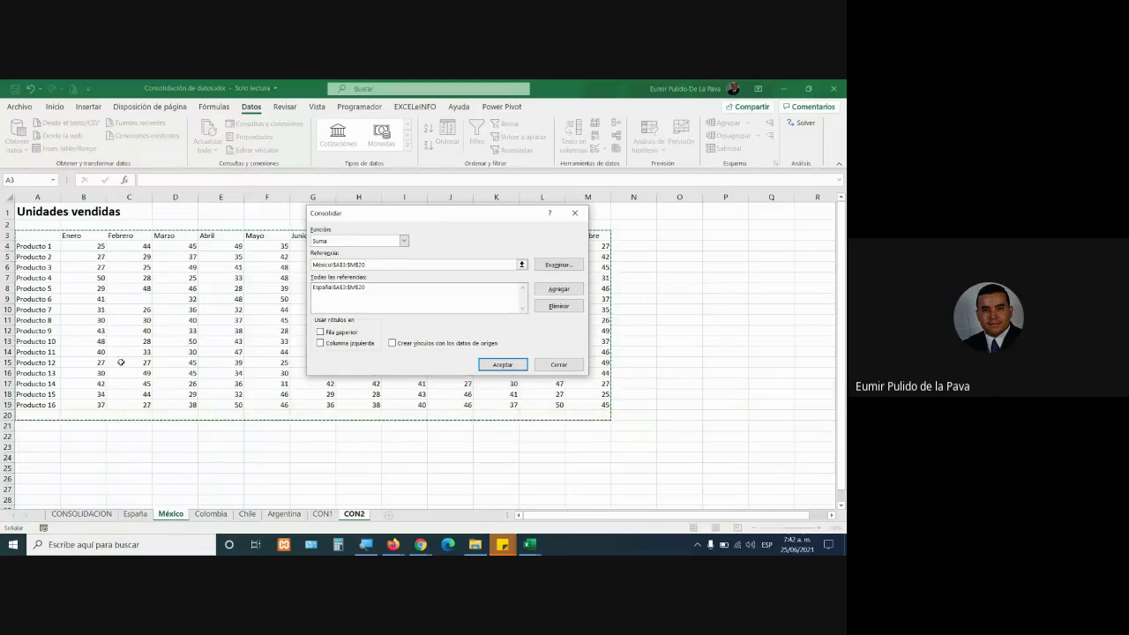
pyautogui.click(405, 267)
pyautogui.press('BackSpace')
pyautogui.press('BackSpace')
pyautogui.write('19')
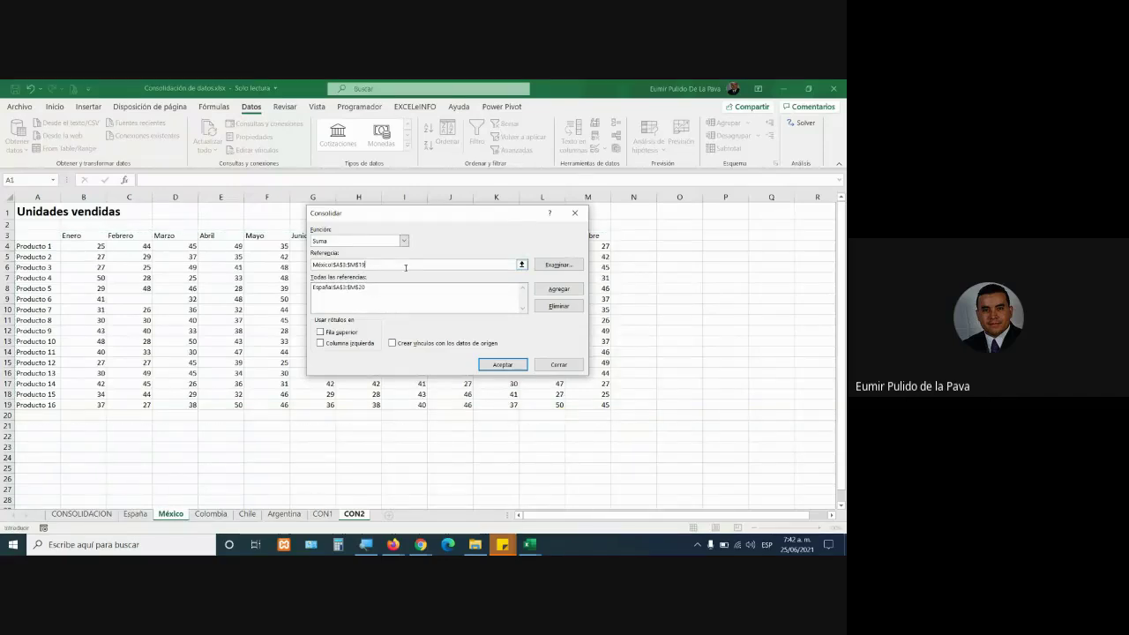
pyautogui.click(558, 288)
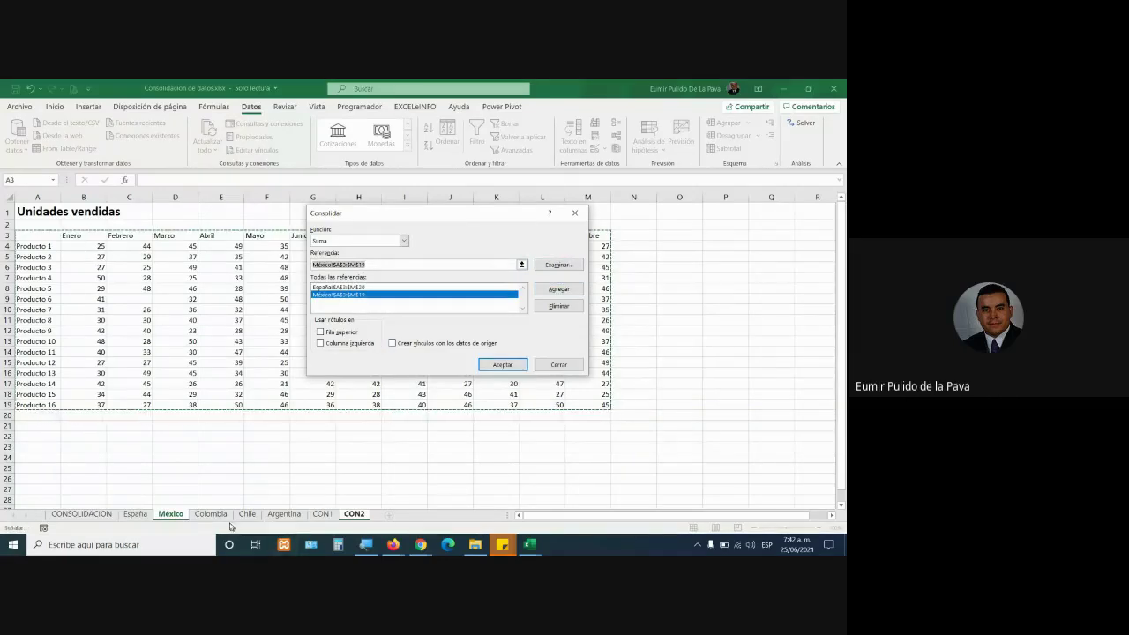
# Add the Colombia range A3:M21 to the consolidation references.
pyautogui.click(225, 517)
pyautogui.click(394, 265)
pyautogui.press('BackSpace')
pyautogui.press('BackSpace')
pyautogui.write('2')
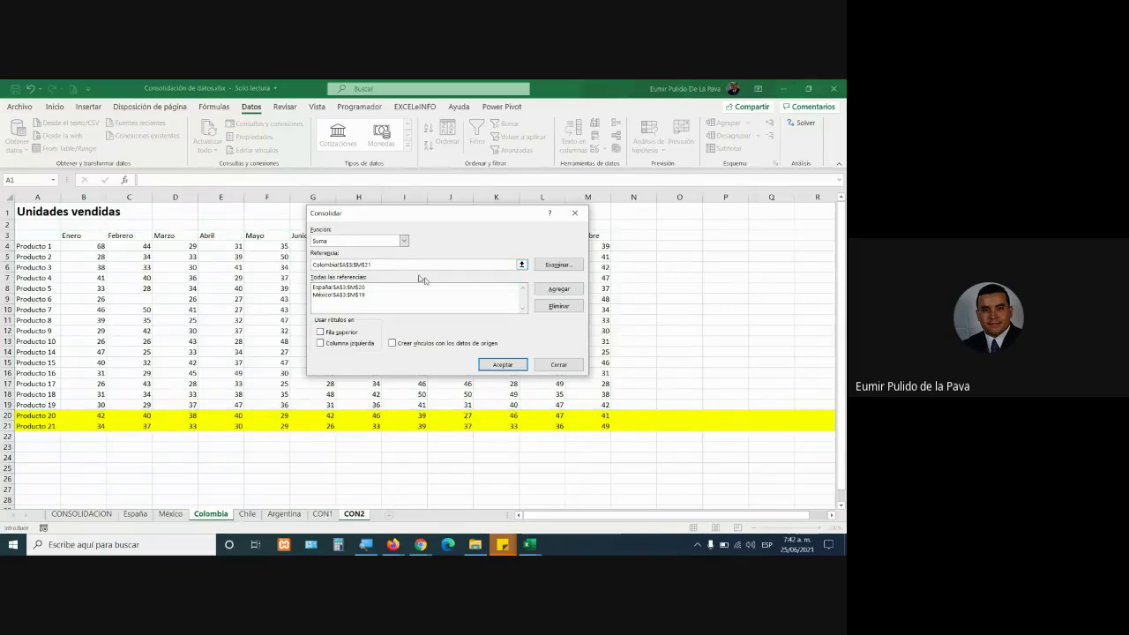
pyautogui.click(538, 290)
# Add the Chile range A3:M21 and the Argentina range A3:M19 to the consolidation references.
pyautogui.click(249, 514)
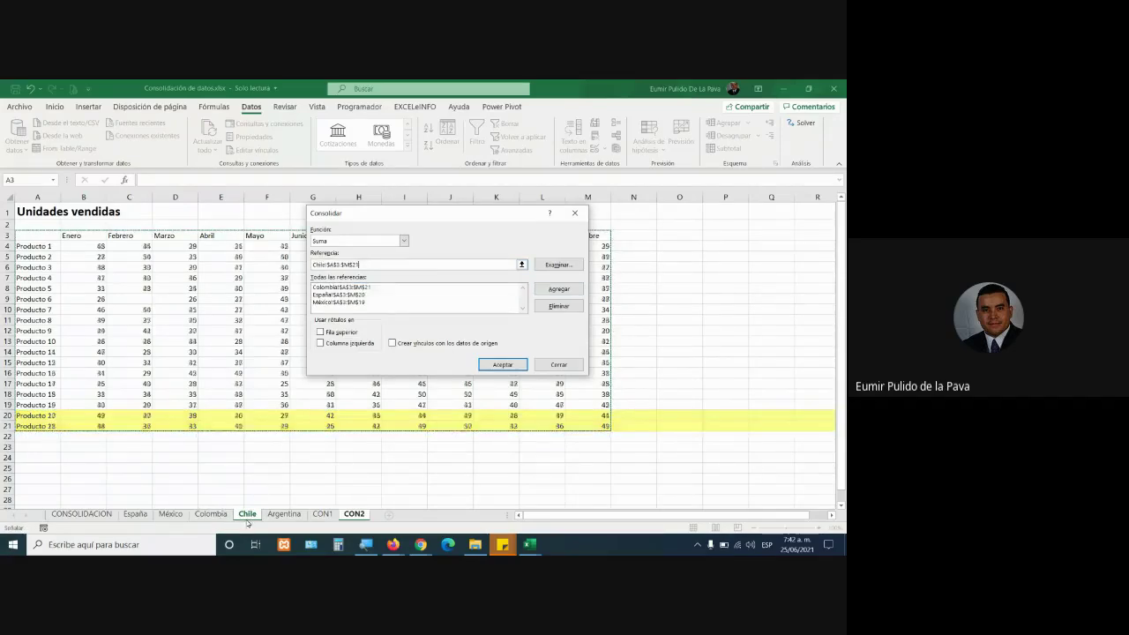
pyautogui.click(554, 287)
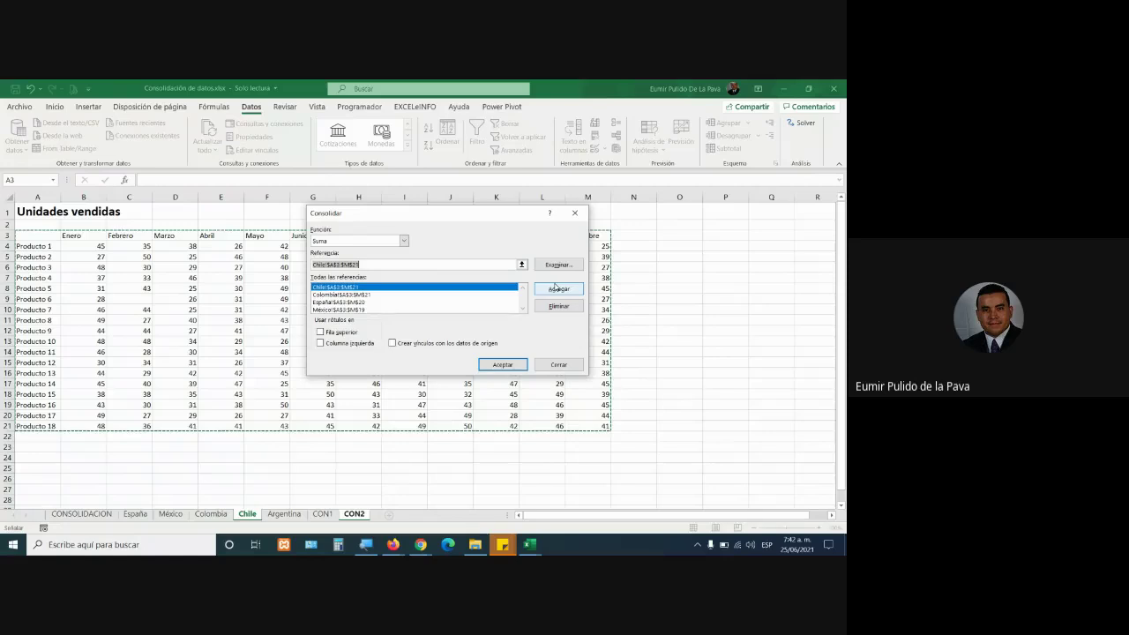
pyautogui.click(284, 514)
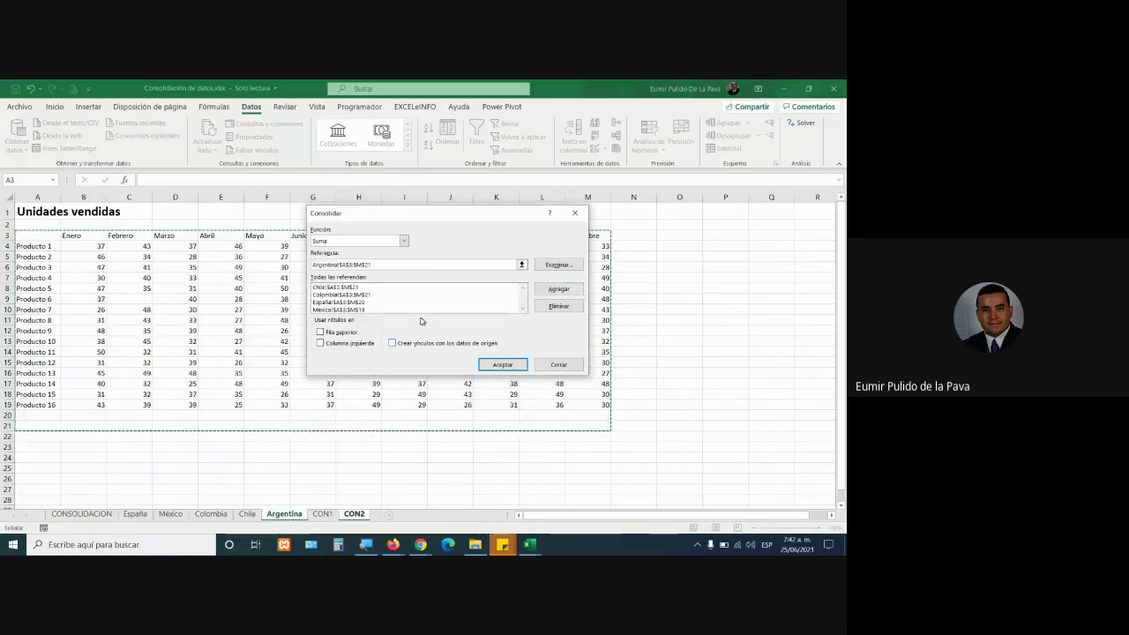
pyautogui.click(388, 265)
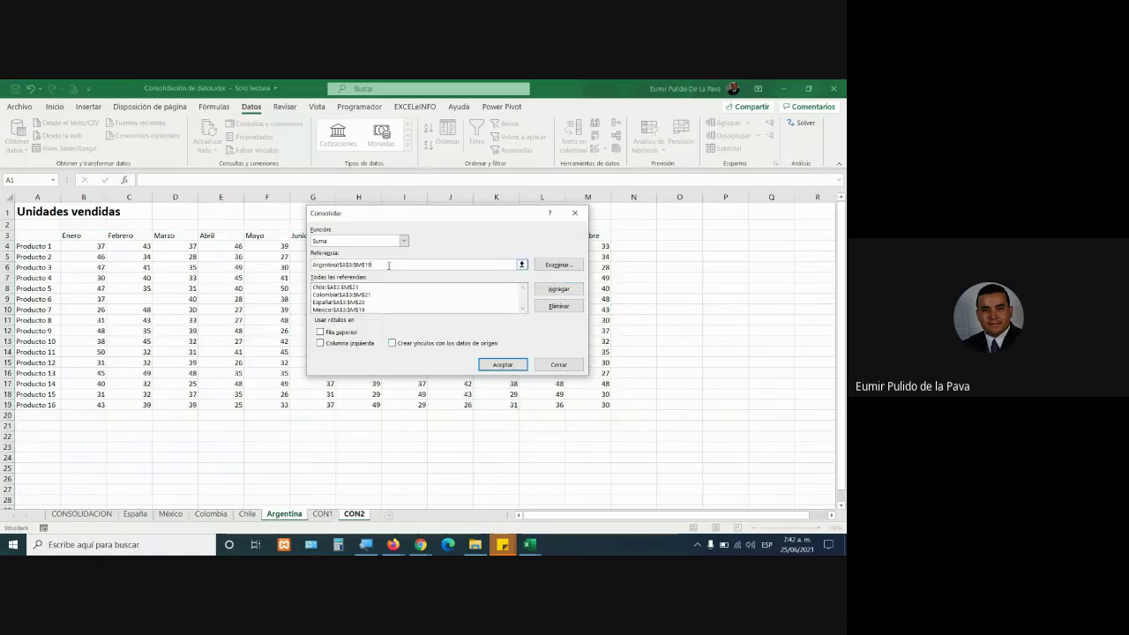
pyautogui.click(555, 289)
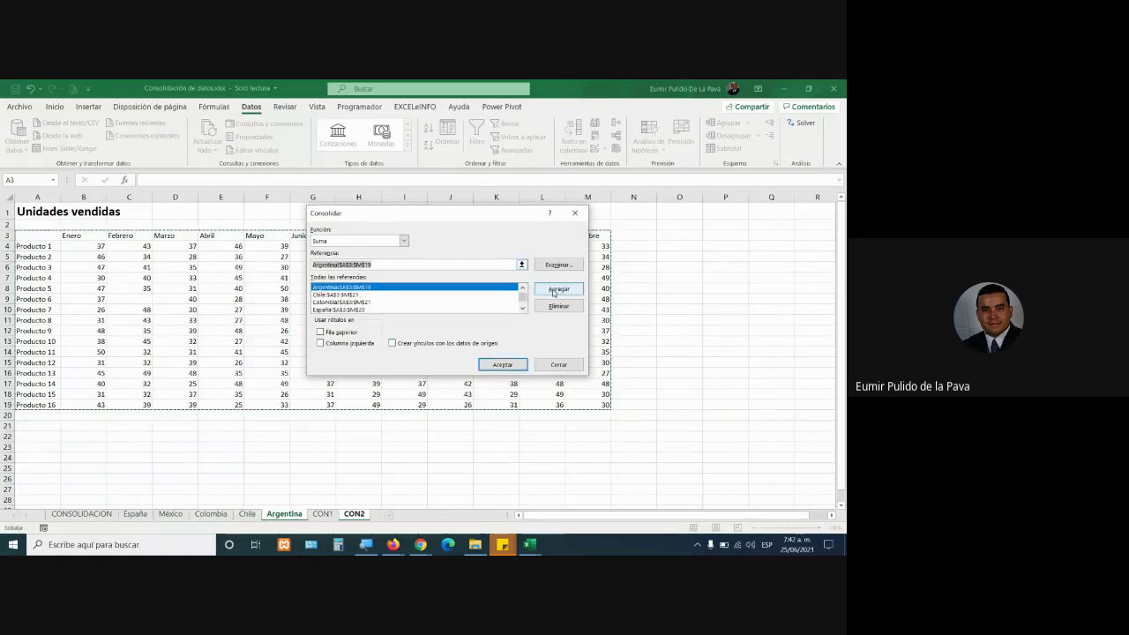
# Use labels from the Fila superior and Columna izquierda, create links to the source data, and run the consolidation on CON2.
pyautogui.click(336, 332)
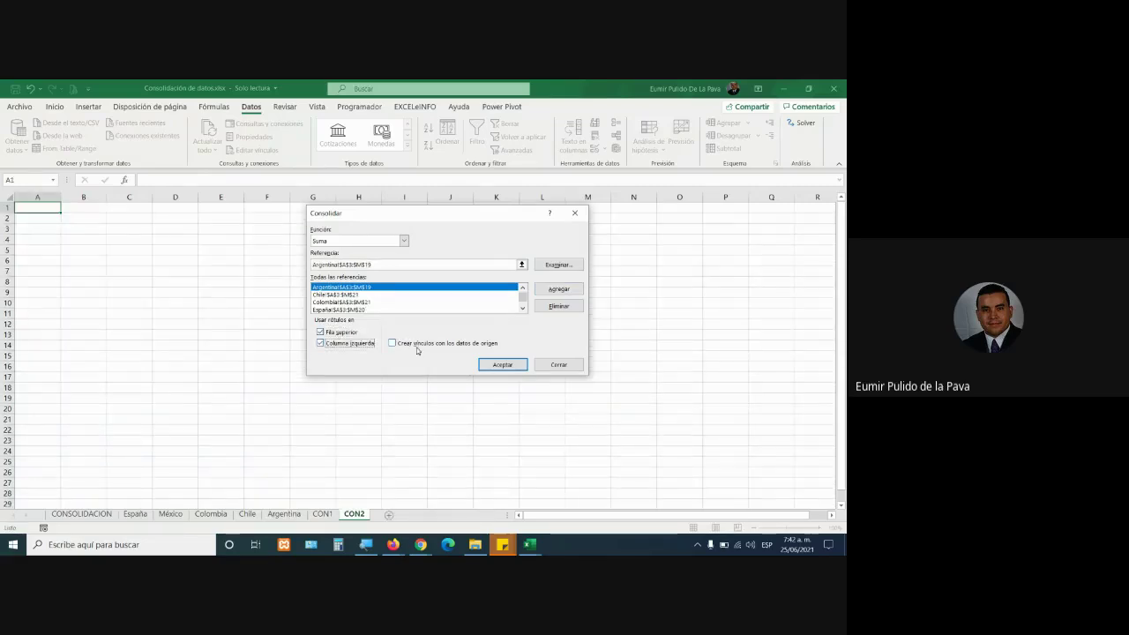
pyautogui.click(395, 346)
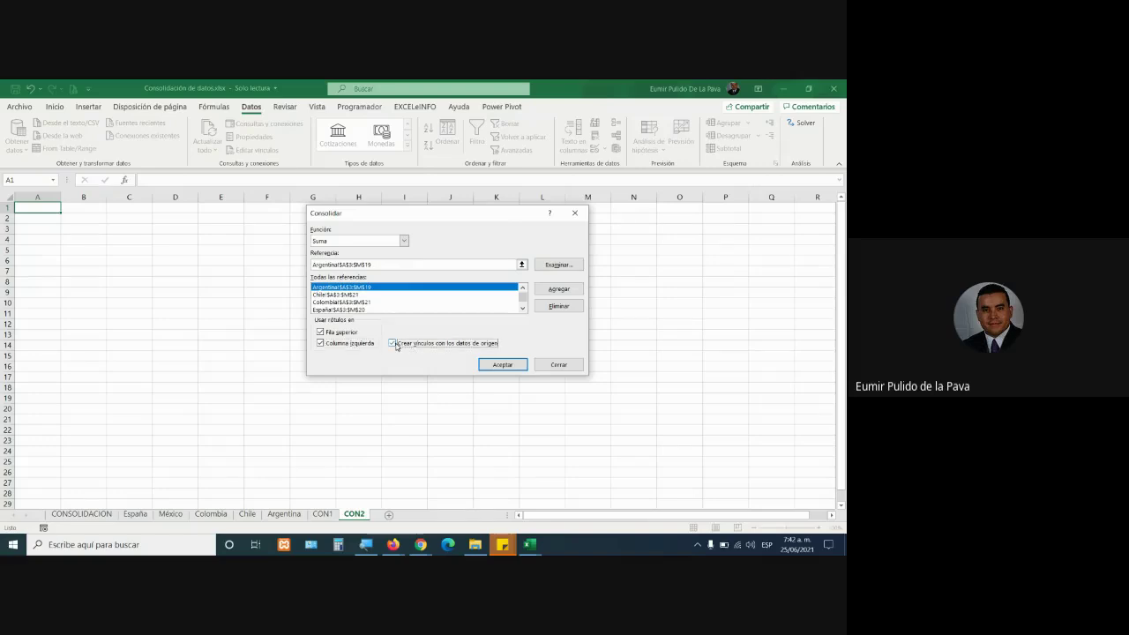
pyautogui.click(491, 363)
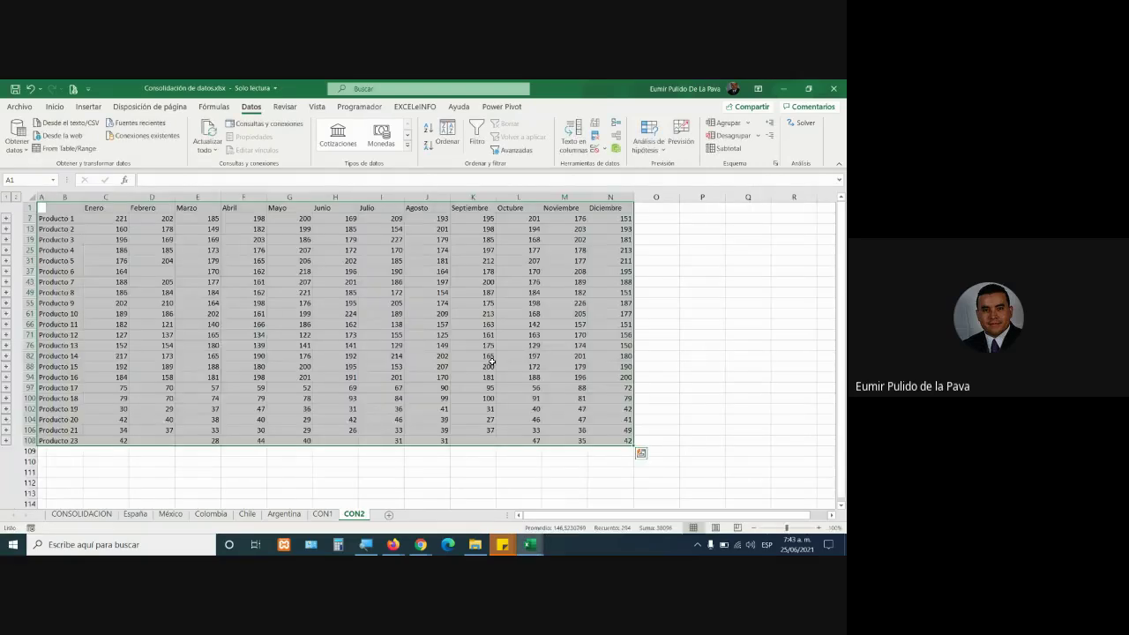
# Highlight the Producto 1 total for Enero in cell C7 of CON2 with a yellow fill and bold 12-point text.
pyautogui.click(120, 218)
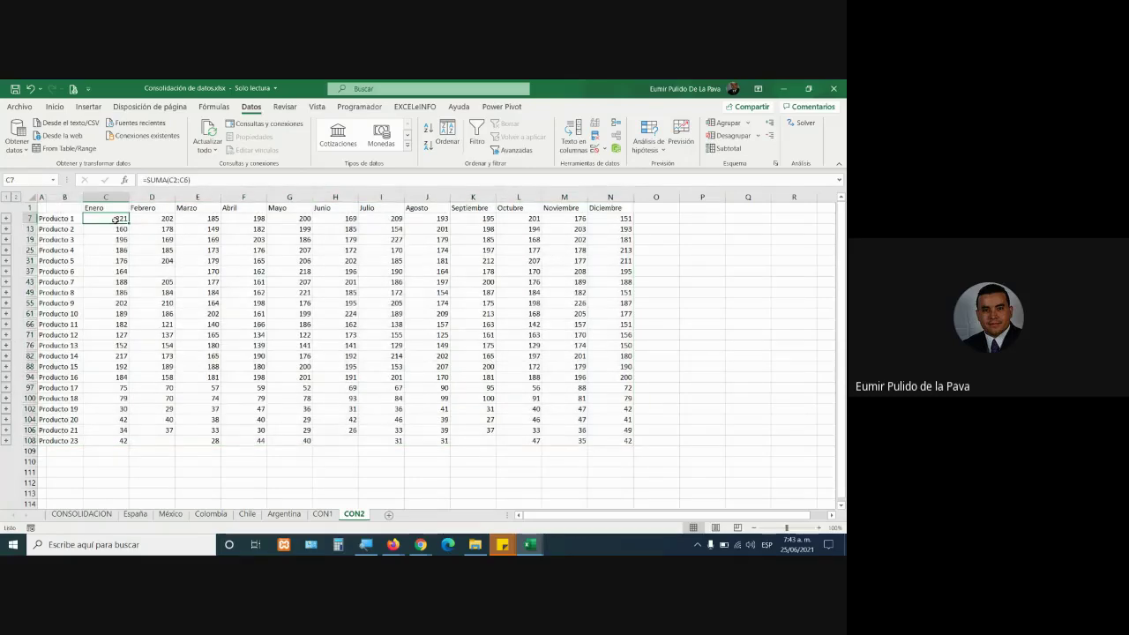
pyautogui.click(59, 108)
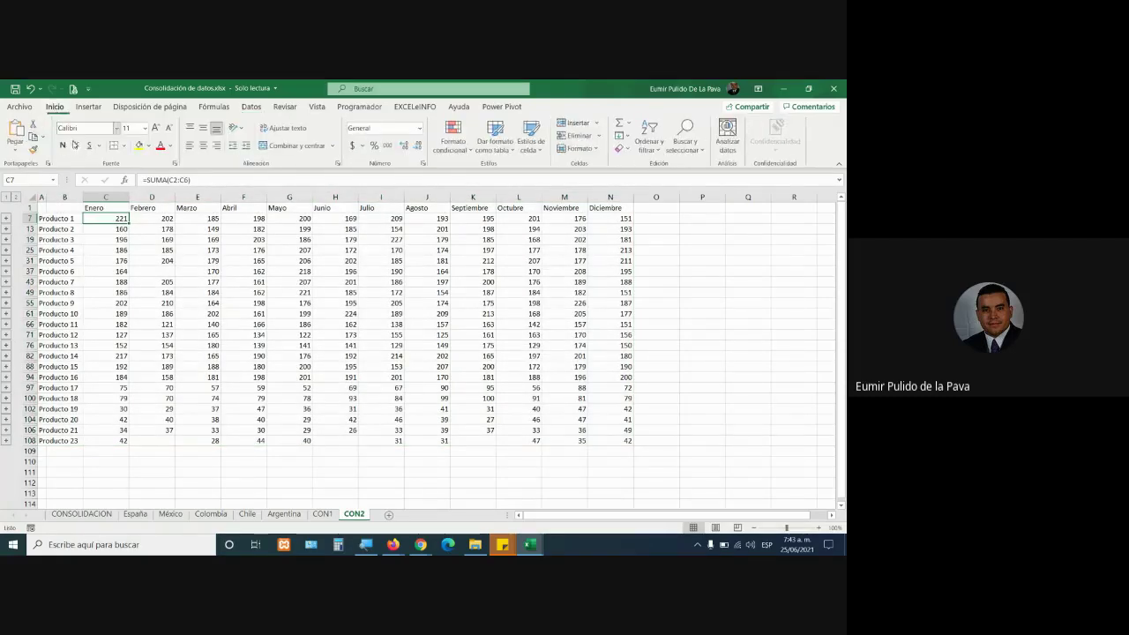
pyautogui.click(62, 145)
pyautogui.click(155, 128)
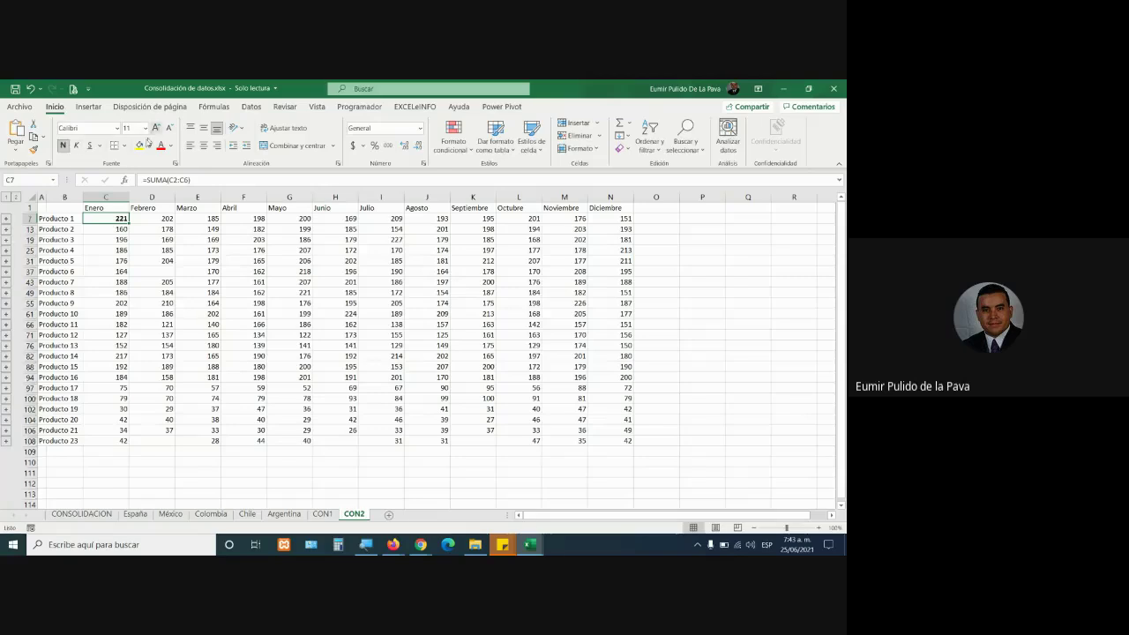
pyautogui.click(138, 145)
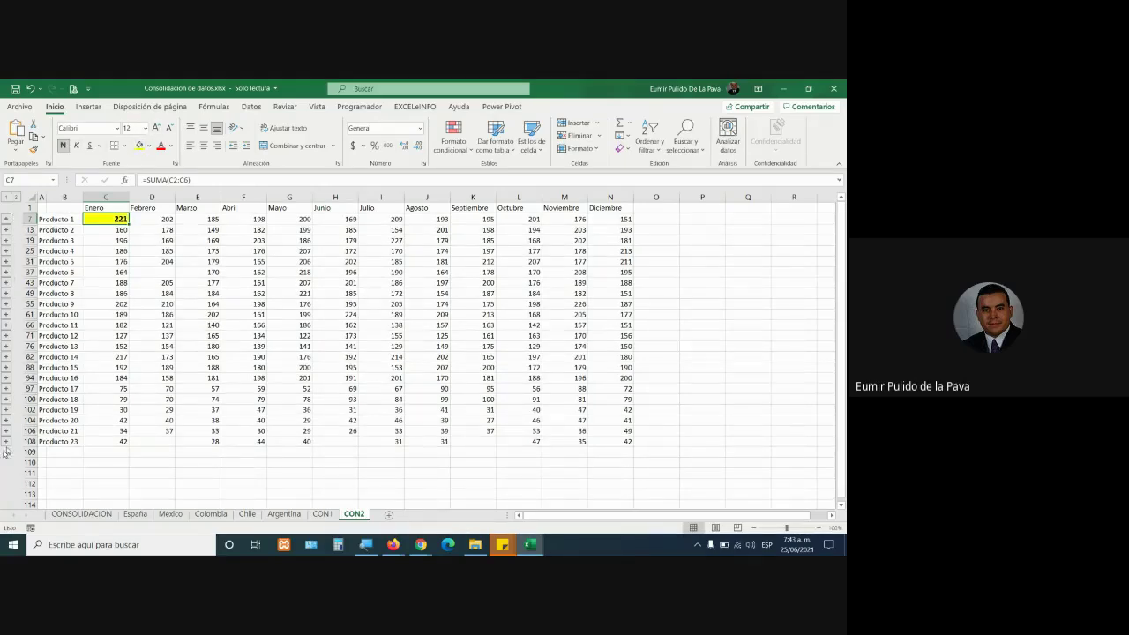
# Set the Producto 1 value for Enero on the México sheet to 35 and check the matching totals on CON1 and CON2.
pyautogui.click(168, 514)
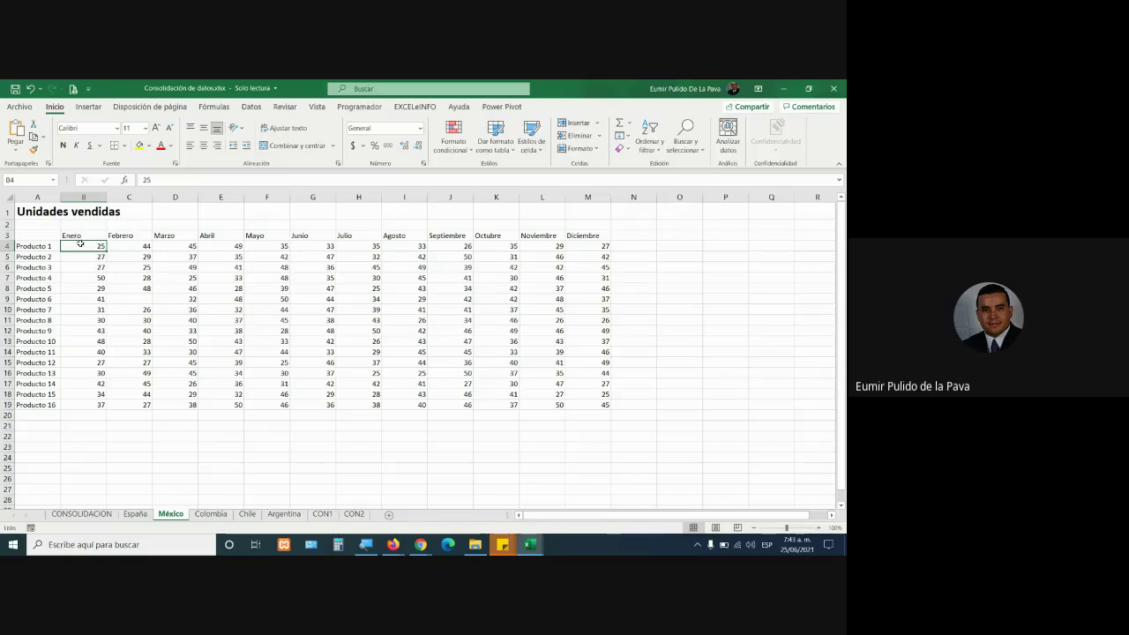
pyautogui.write('35')
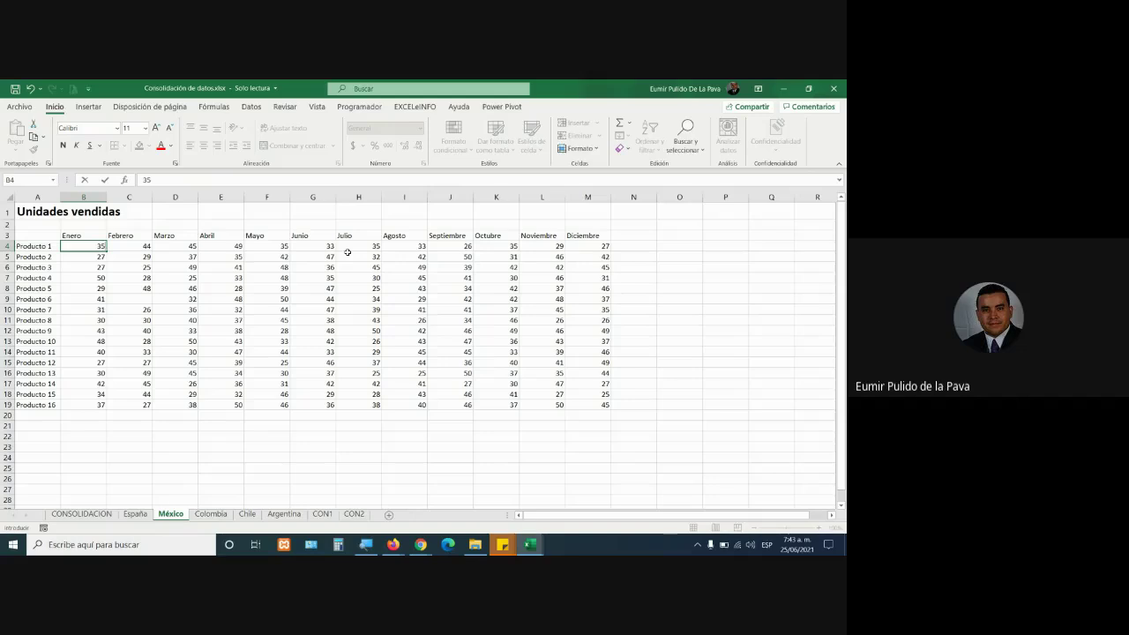
pyautogui.press('Return')
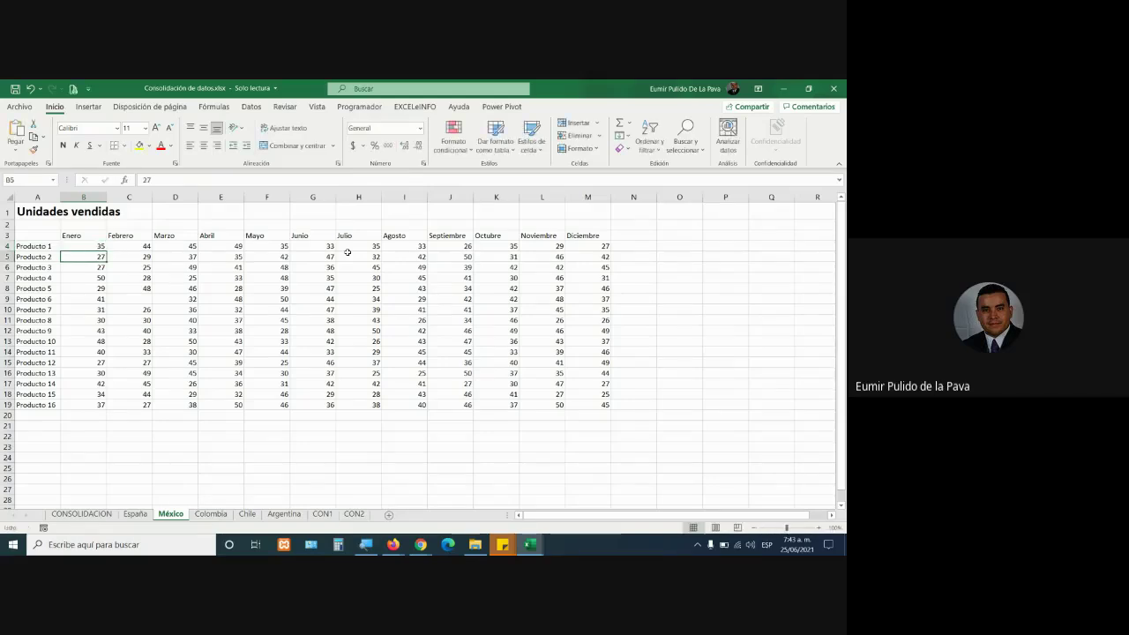
pyautogui.click(324, 511)
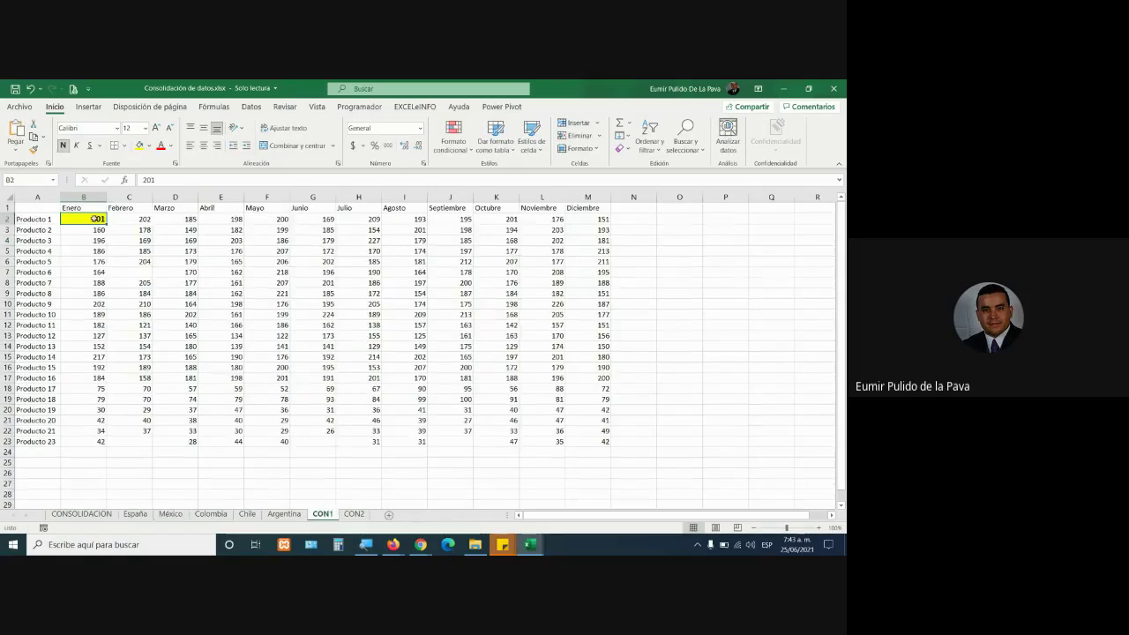
pyautogui.click(354, 514)
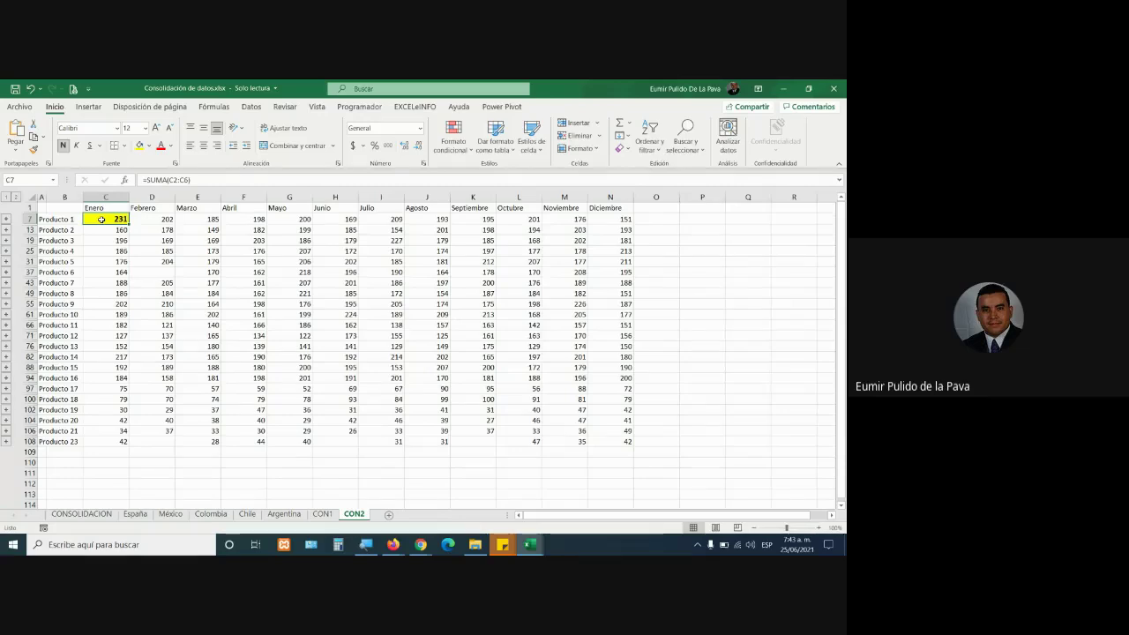
# Compare the highlighted Producto 1 totals for Enero on CON1 and CON2, magnifying the screen with Lupa.
pyautogui.press('super+plus')
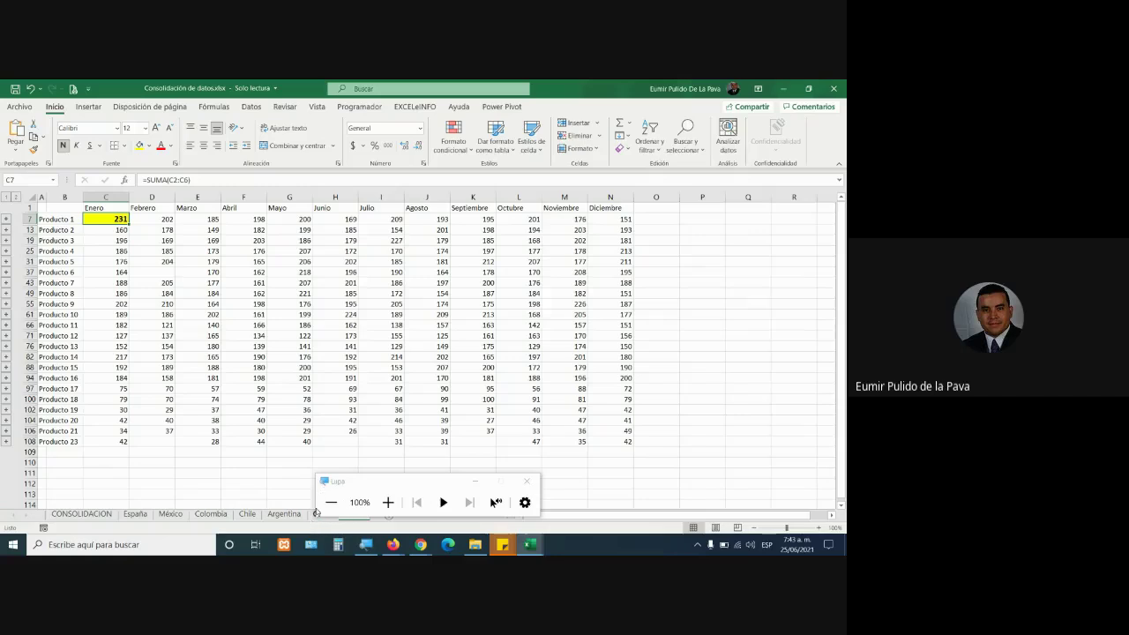
pyautogui.click(474, 481)
pyautogui.click(322, 513)
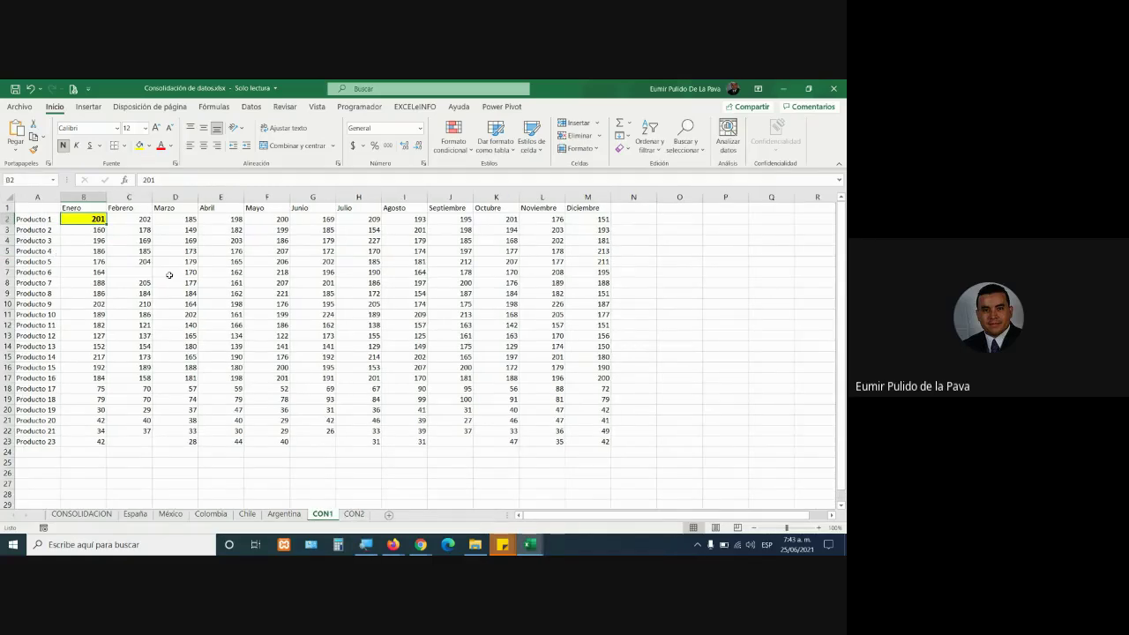
pyautogui.click(354, 513)
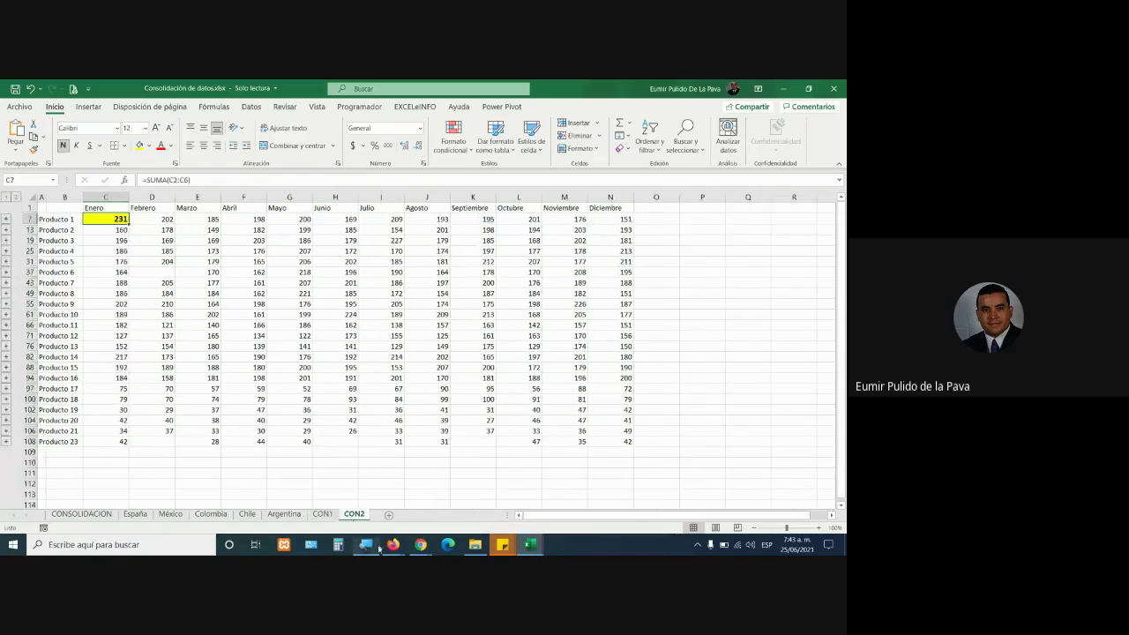
pyautogui.click(366, 544)
pyautogui.click(387, 502)
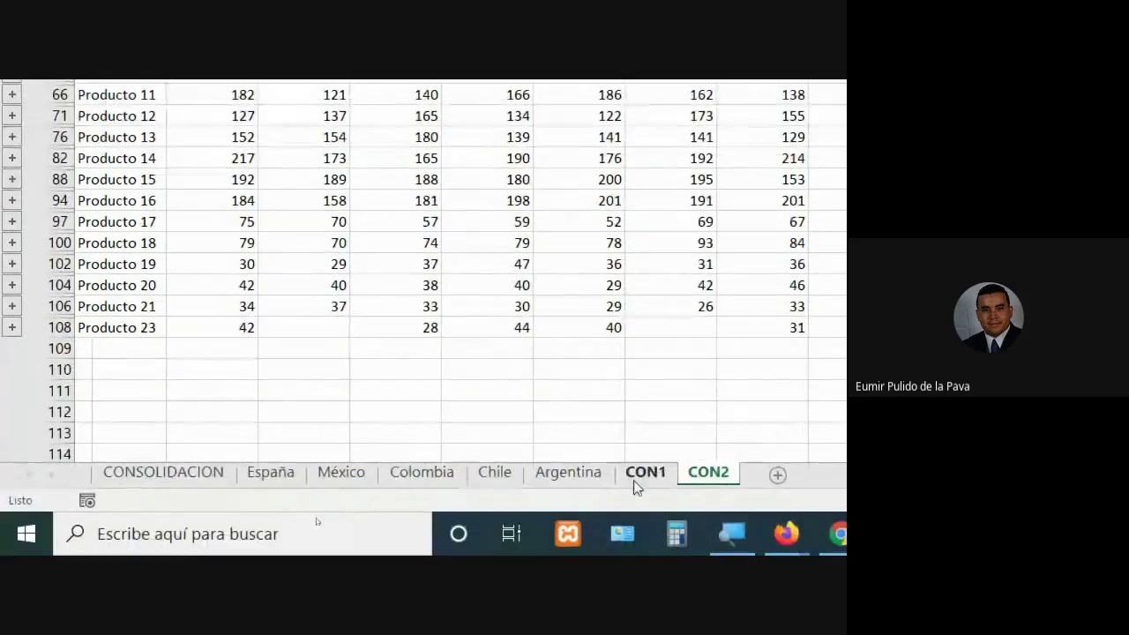
pyautogui.click(653, 474)
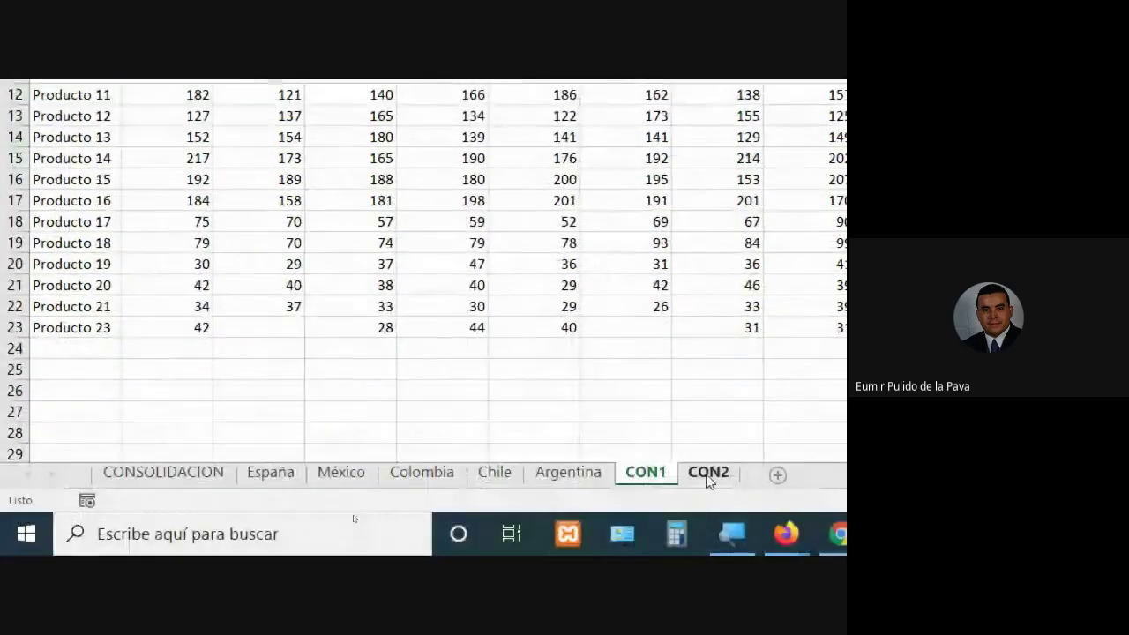
pyautogui.click(708, 472)
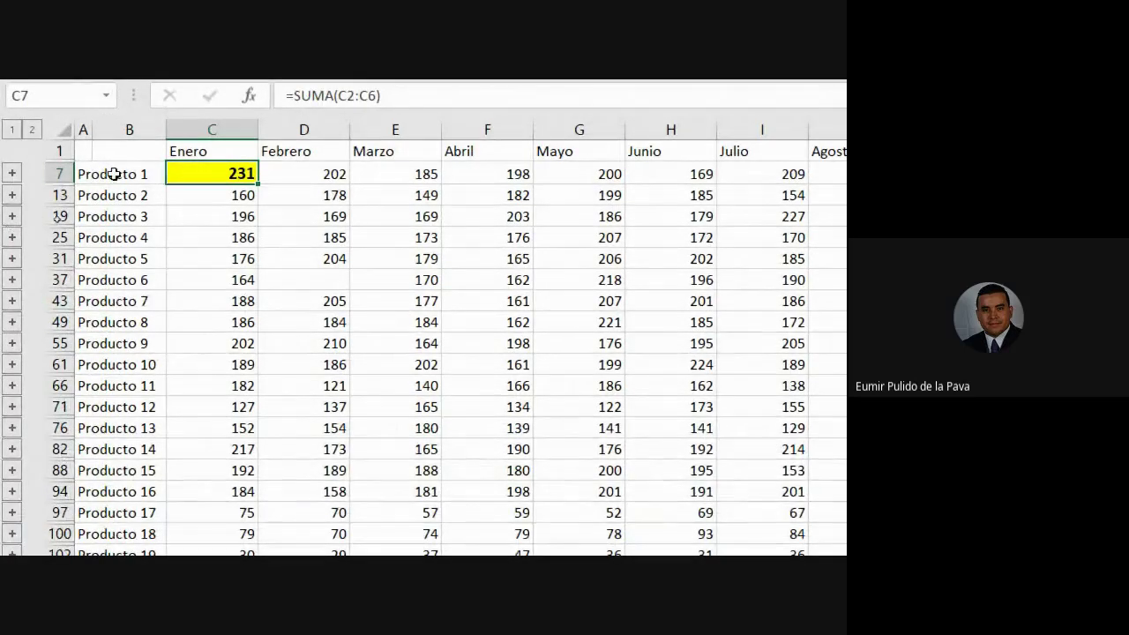
# Expand the Producto 1 group on CON2, inspect the link formula in C6, and fit column B's width to its contents.
pyautogui.click(12, 174)
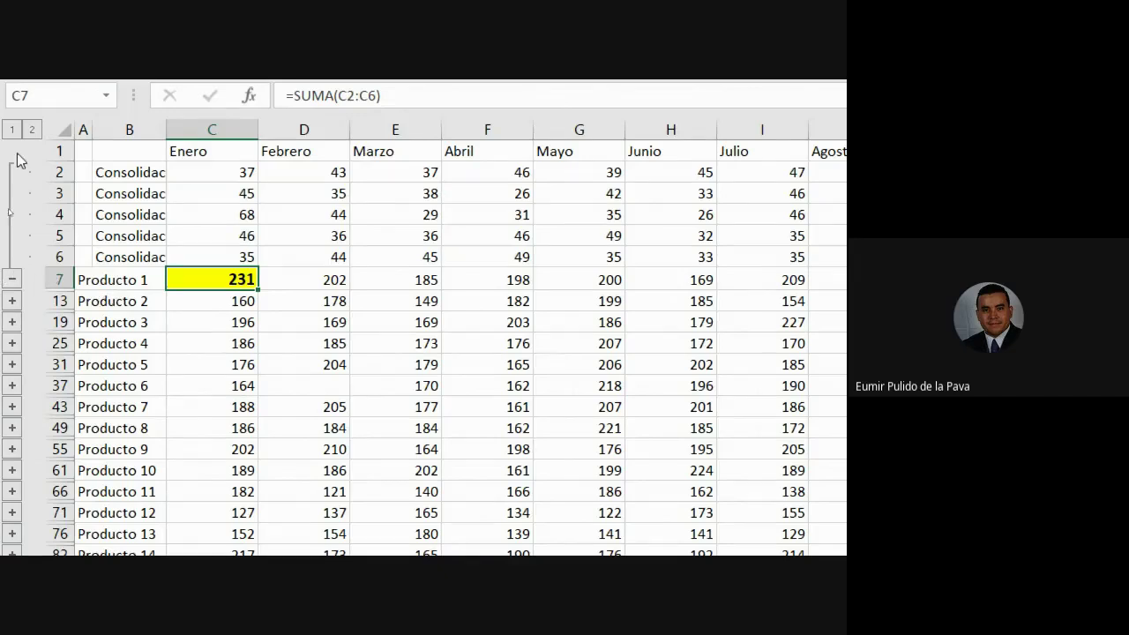
pyautogui.click(243, 257)
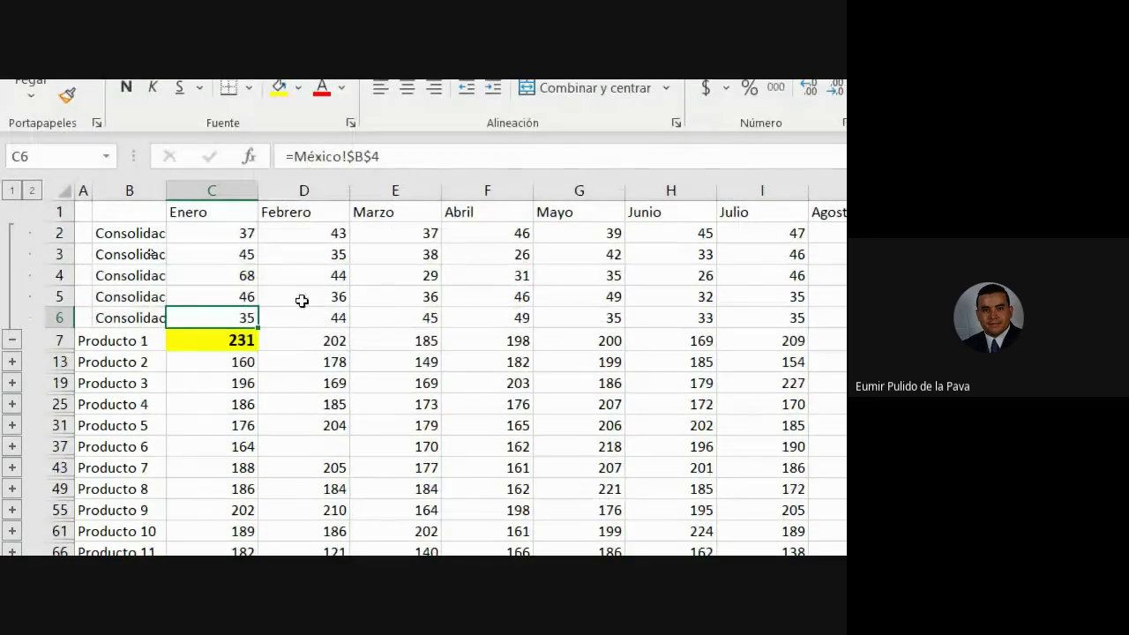
pyautogui.doubleClick(167, 186)
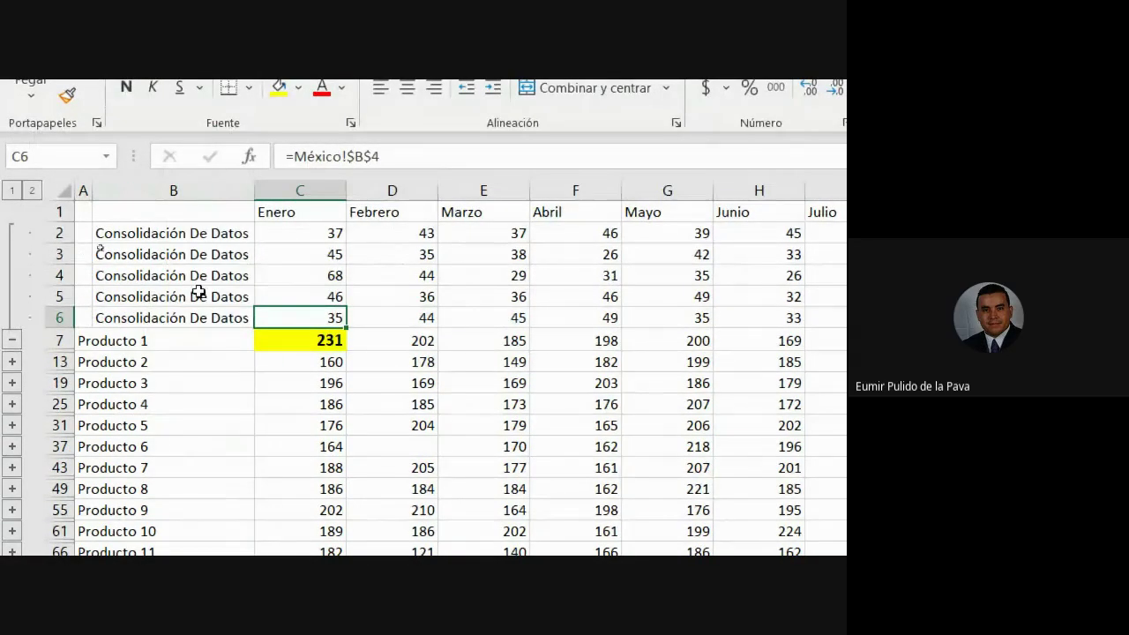
# Inspect the formulas in C5, C4, C3 and C2 on CON2 that link Producto 1 for Enero to each country sheet.
pyautogui.click(325, 296)
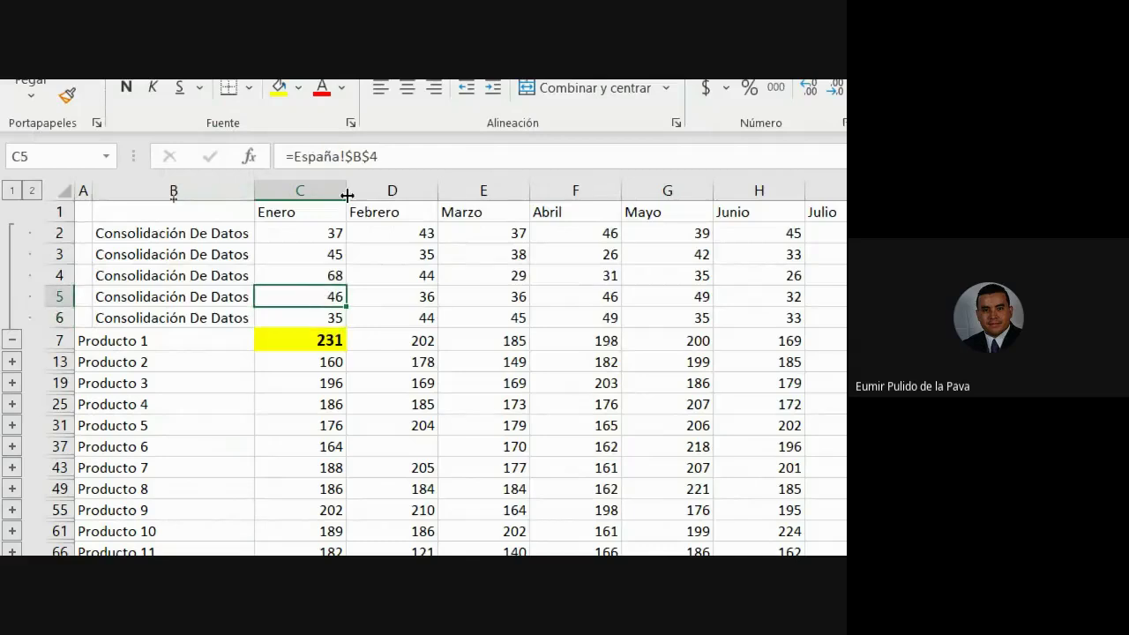
pyautogui.click(304, 276)
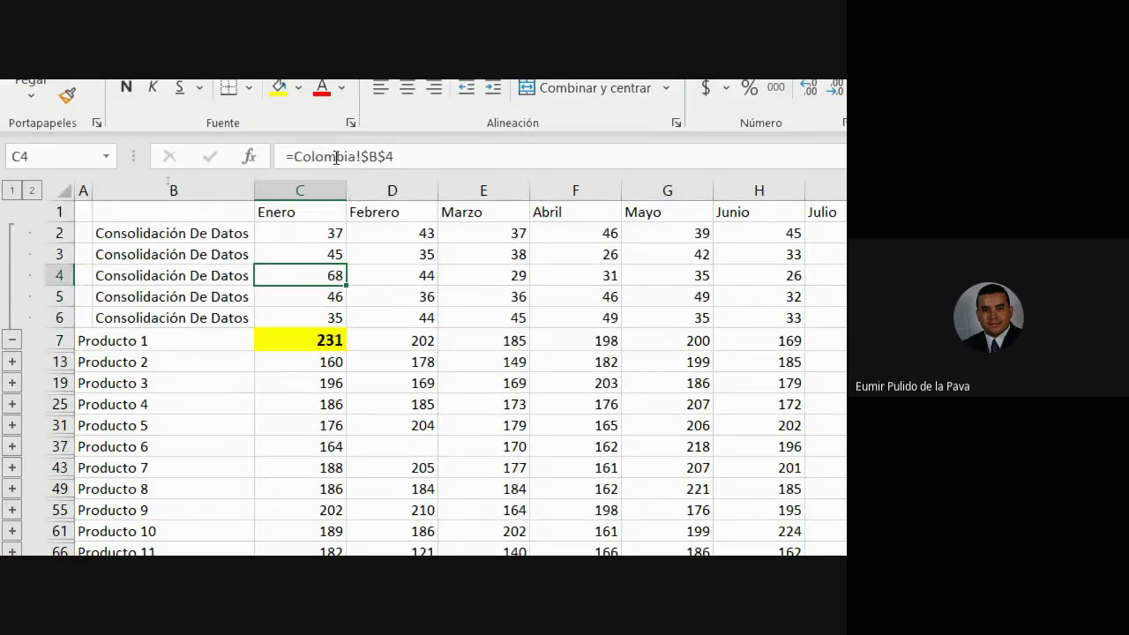
pyautogui.click(294, 255)
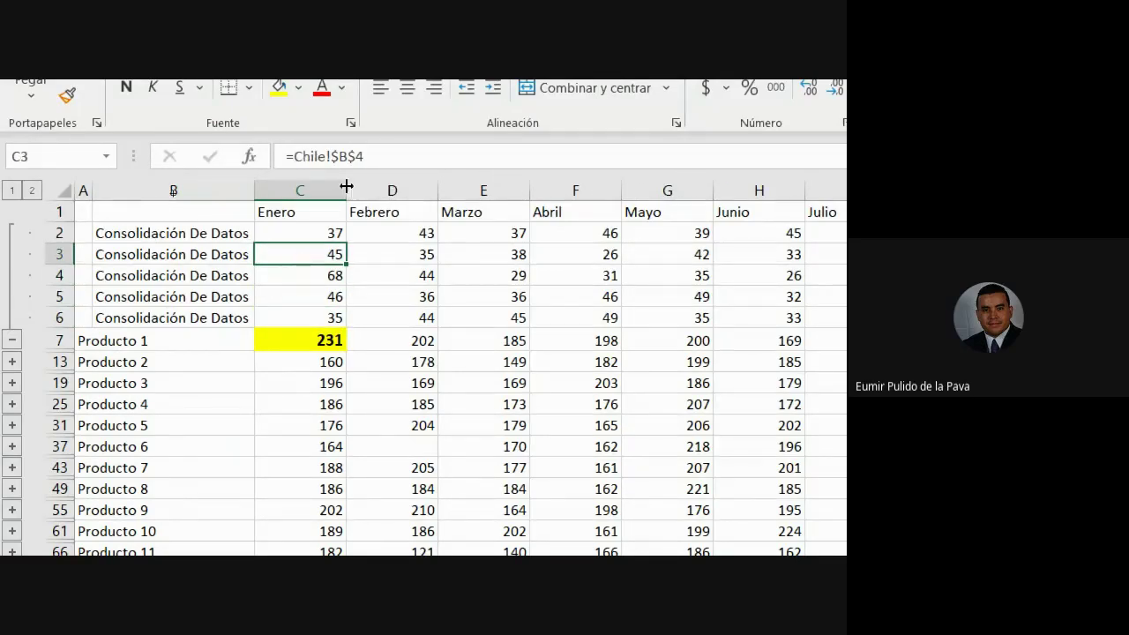
pyautogui.click(295, 233)
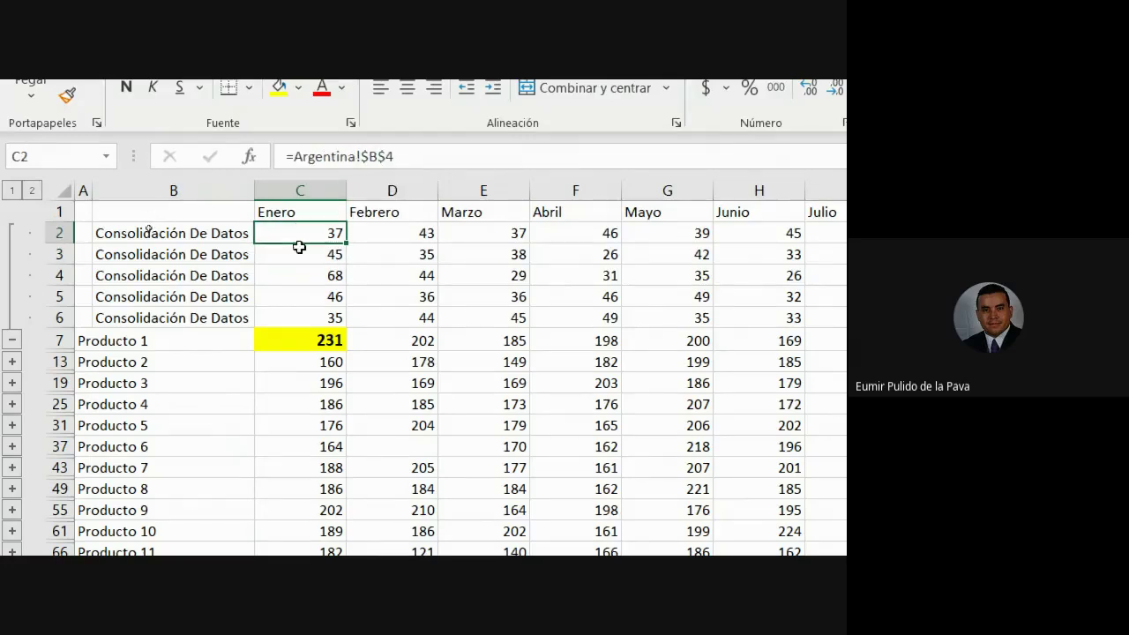
# Compare the Producto 1 detail values for Enero and Febrero with the sum formulas in C7 and D7.
pyautogui.moveTo(300, 231); pyautogui.dragTo(297, 320)
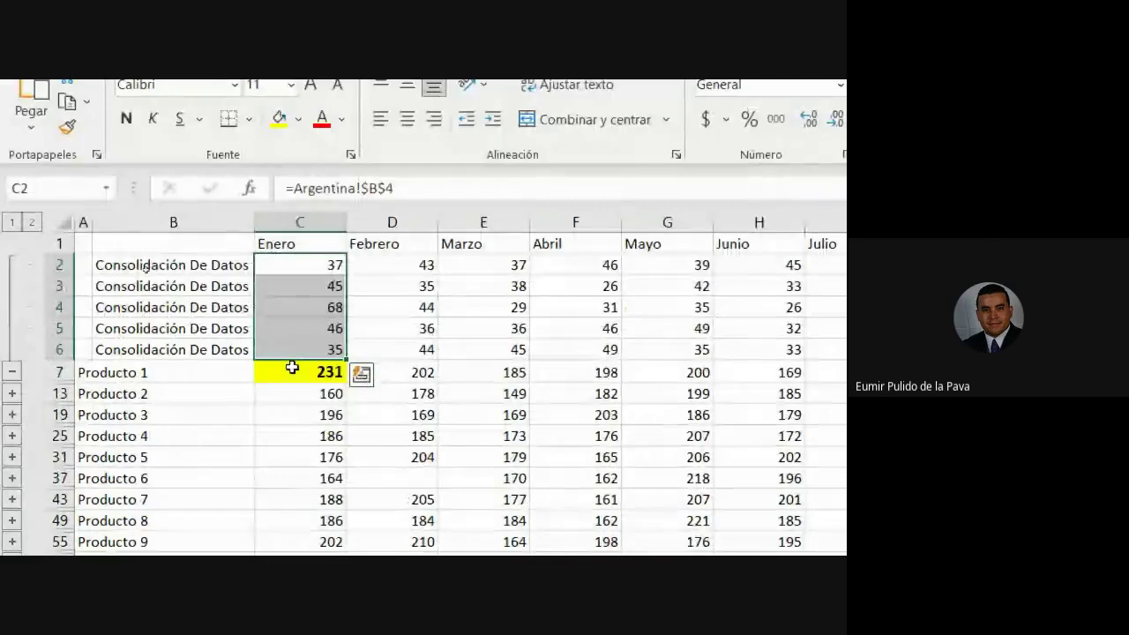
pyautogui.click(292, 434)
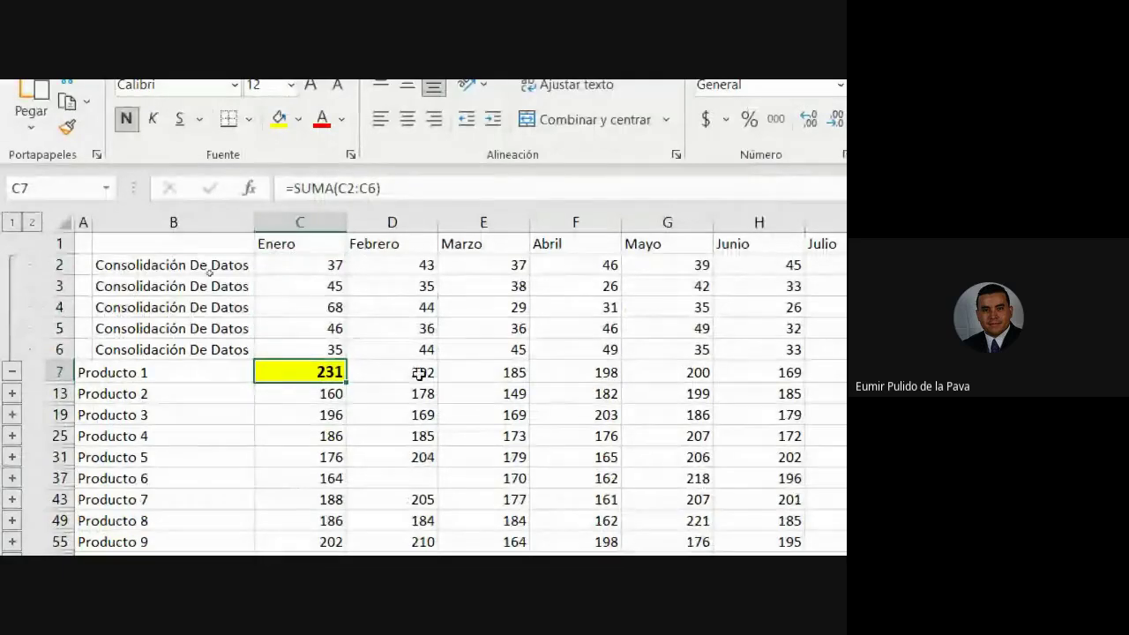
pyautogui.click(391, 371)
pyautogui.moveTo(427, 266); pyautogui.dragTo(418, 354)
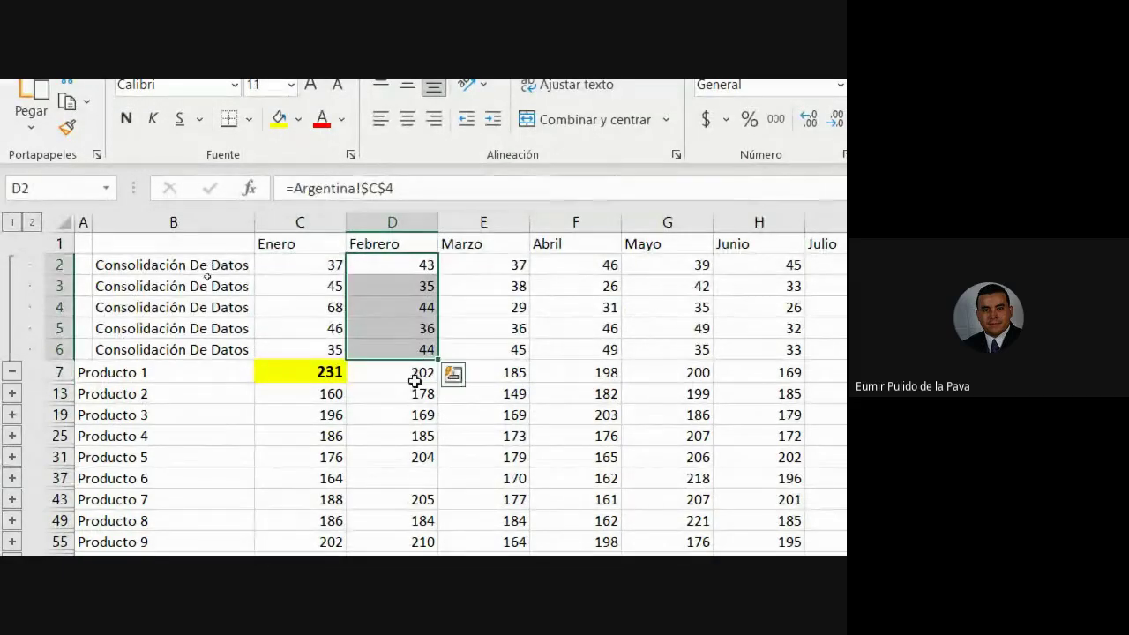
pyautogui.click(417, 371)
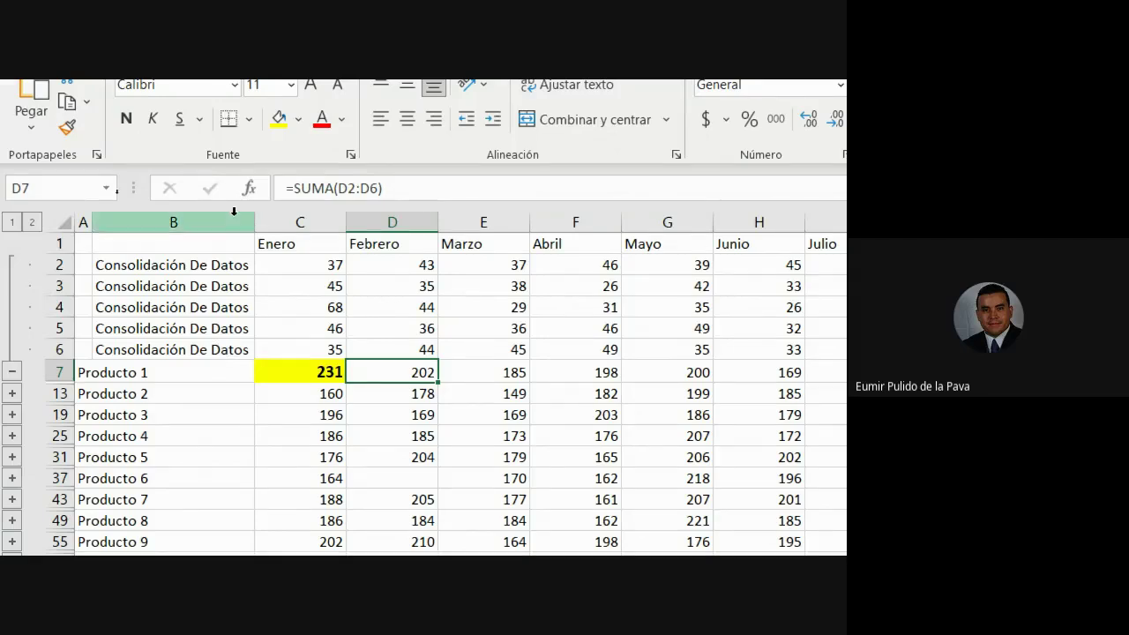
# Expand the Producto 23 and Producto 20 groups on CON2 and inspect their source rows for Enero.
pyautogui.scroll(-1, 130, 377)
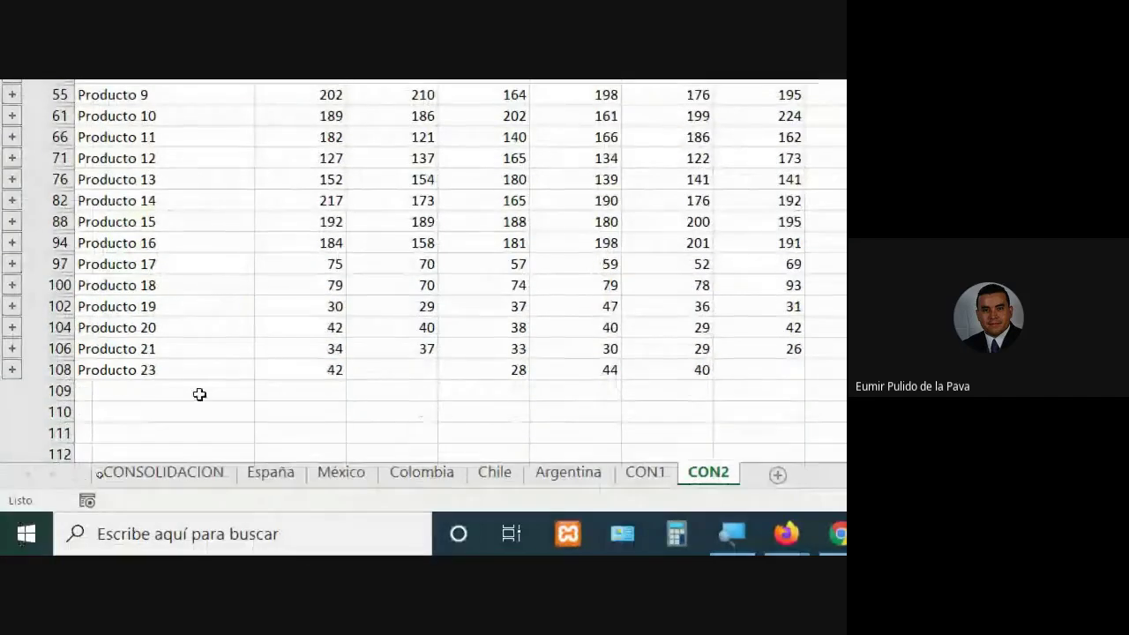
pyautogui.click(12, 370)
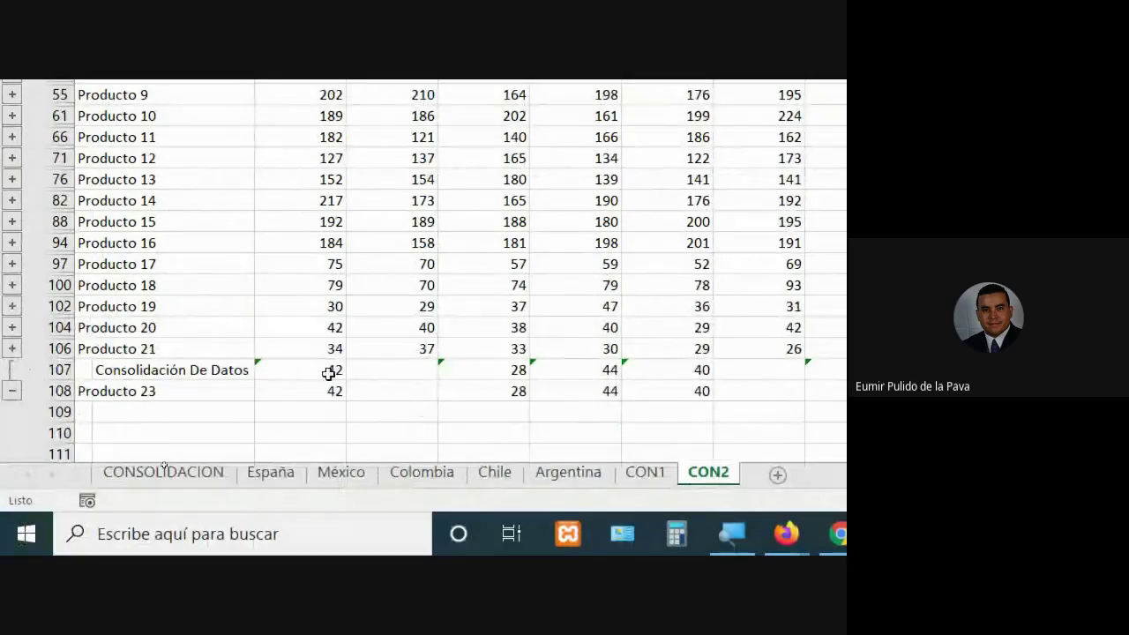
pyautogui.click(299, 395)
pyautogui.click(328, 368)
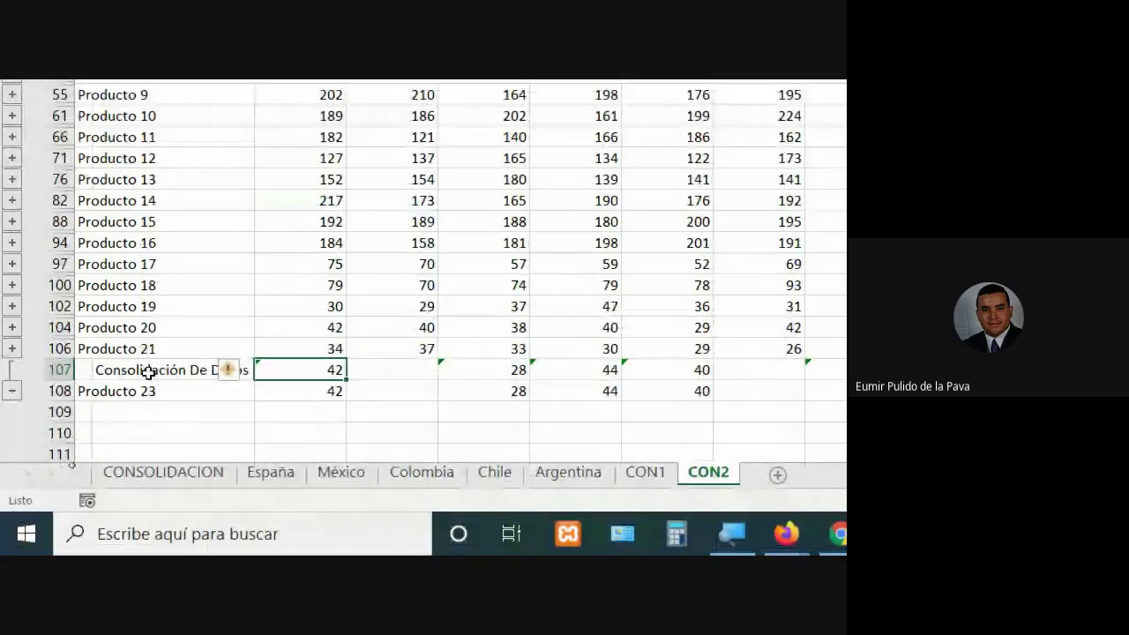
pyautogui.moveTo(126, 372); pyautogui.dragTo(337, 369)
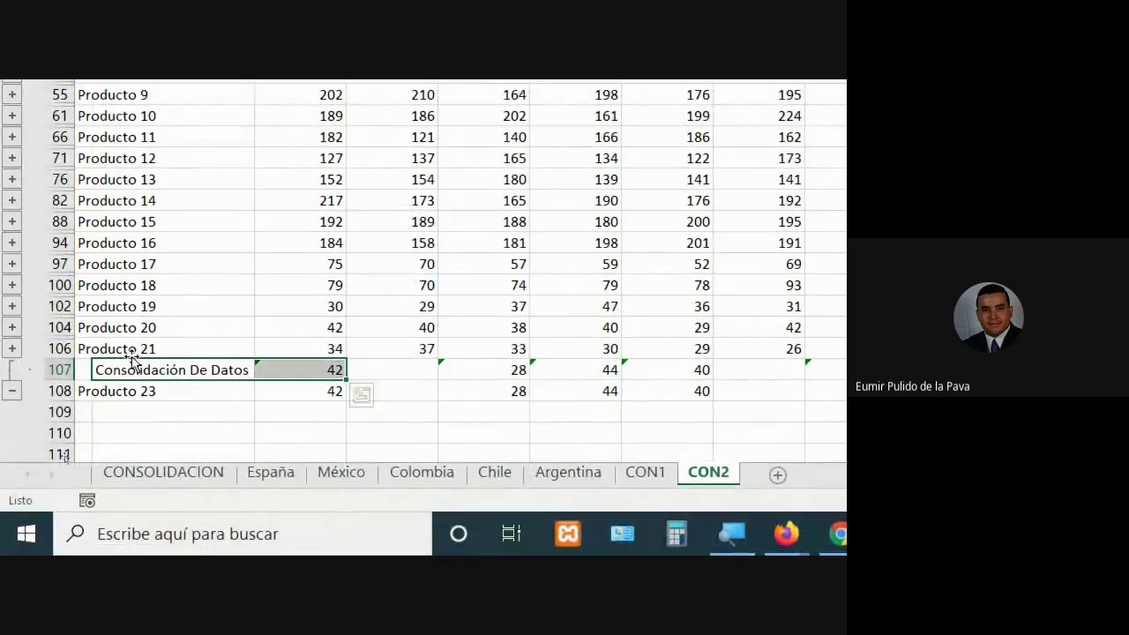
pyautogui.click(13, 327)
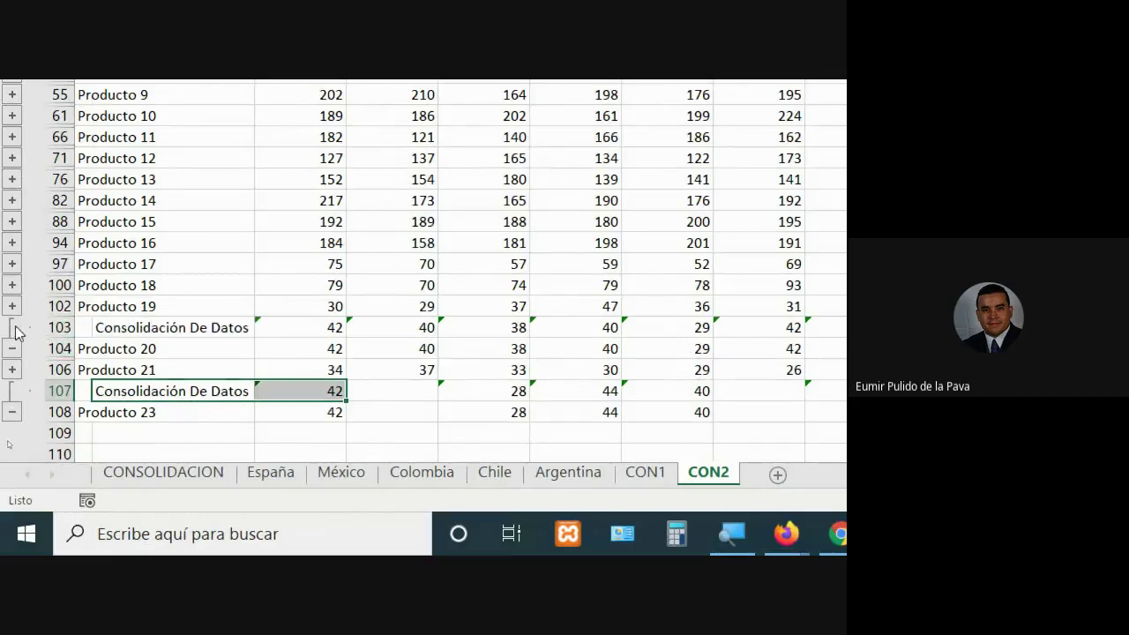
pyautogui.click(308, 328)
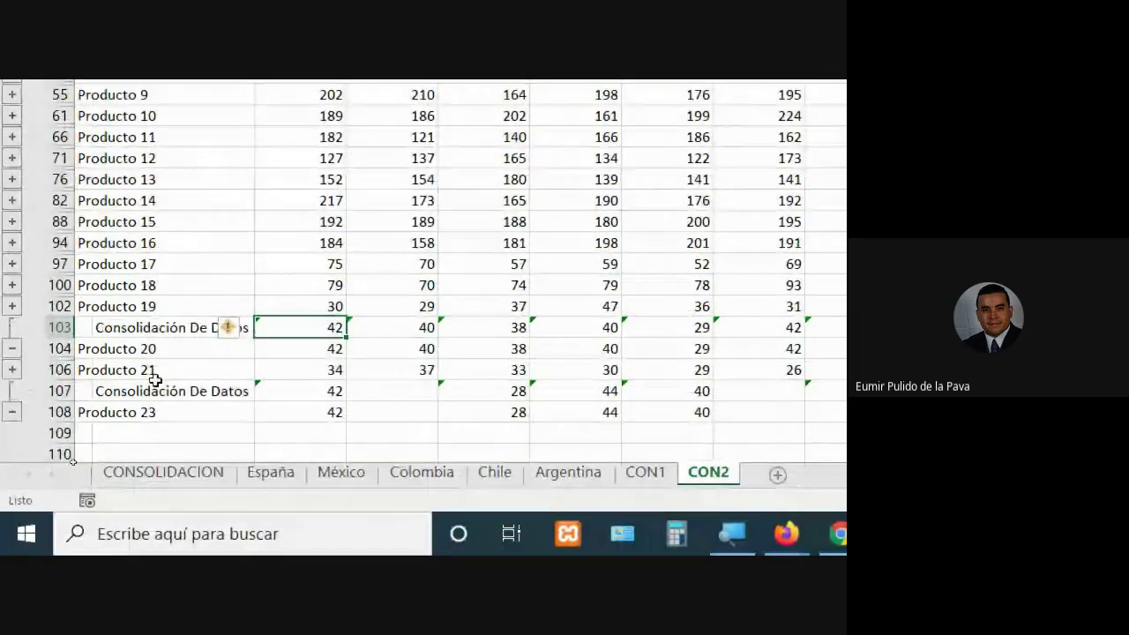
# Expand the Producto 14 group on CON2 and inspect the Enero link formulas in C77 through C81.
pyautogui.click(10, 201)
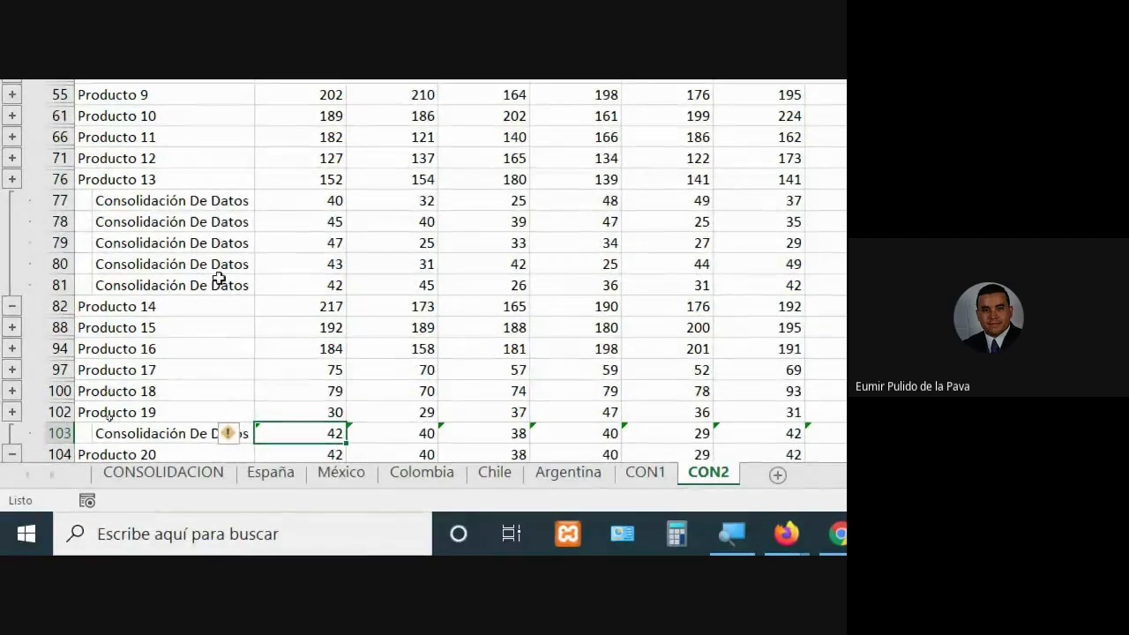
pyautogui.click(284, 201)
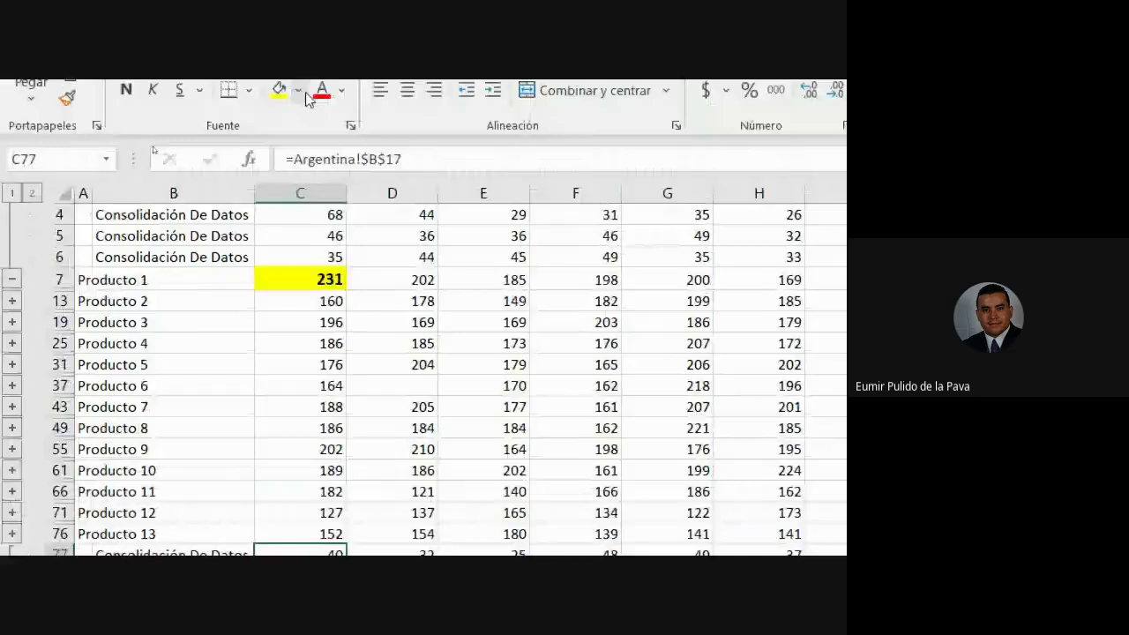
pyautogui.click(312, 276)
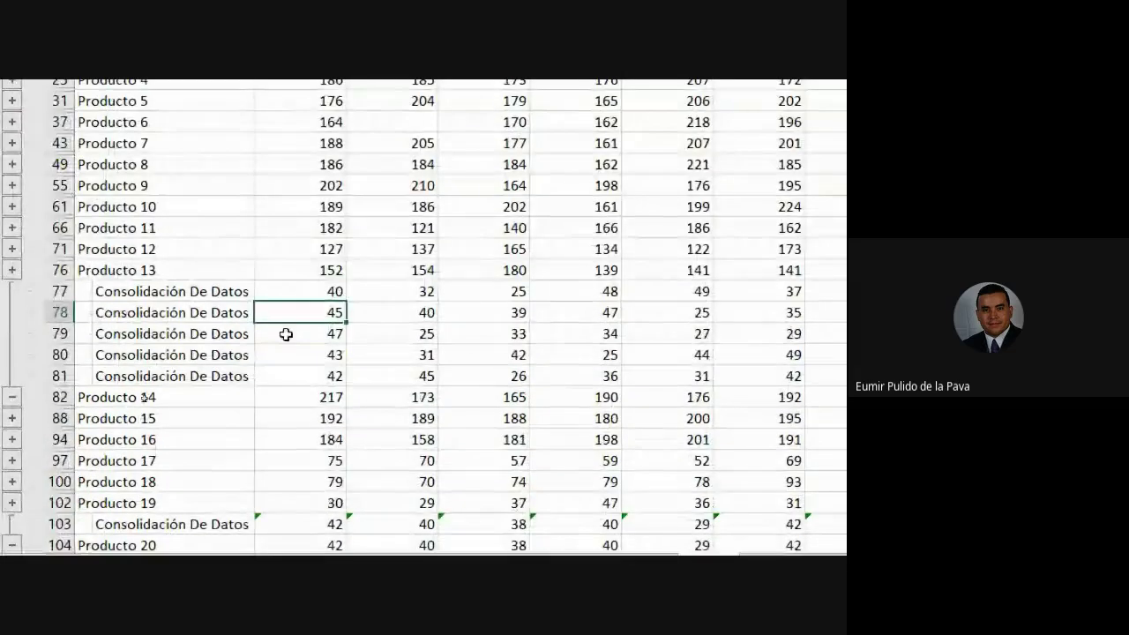
pyautogui.click(290, 330)
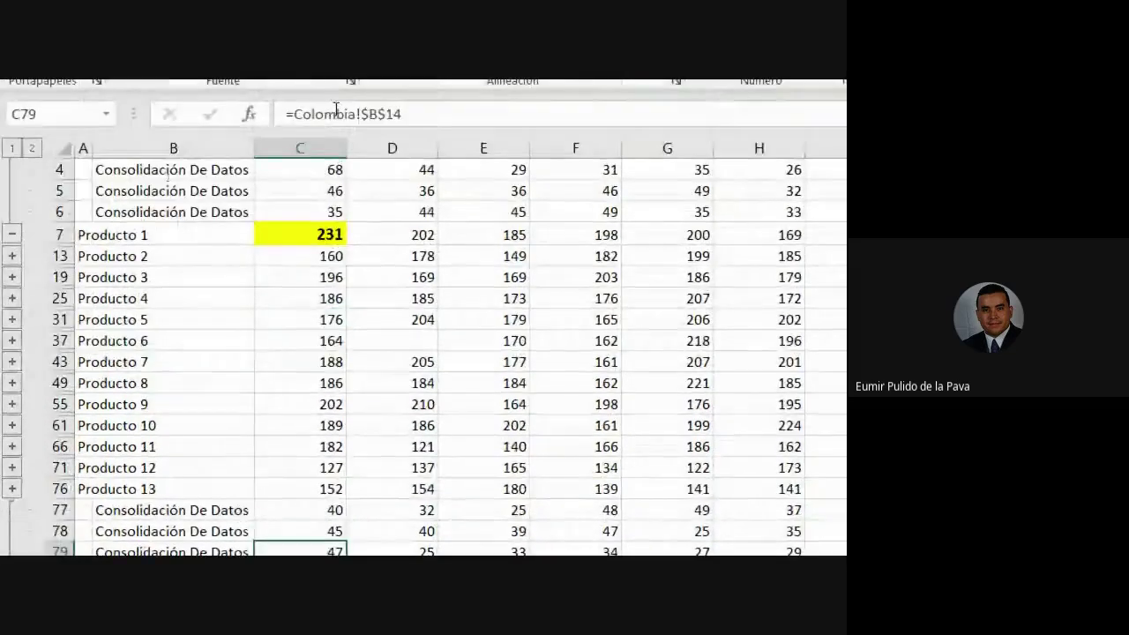
pyautogui.click(300, 264)
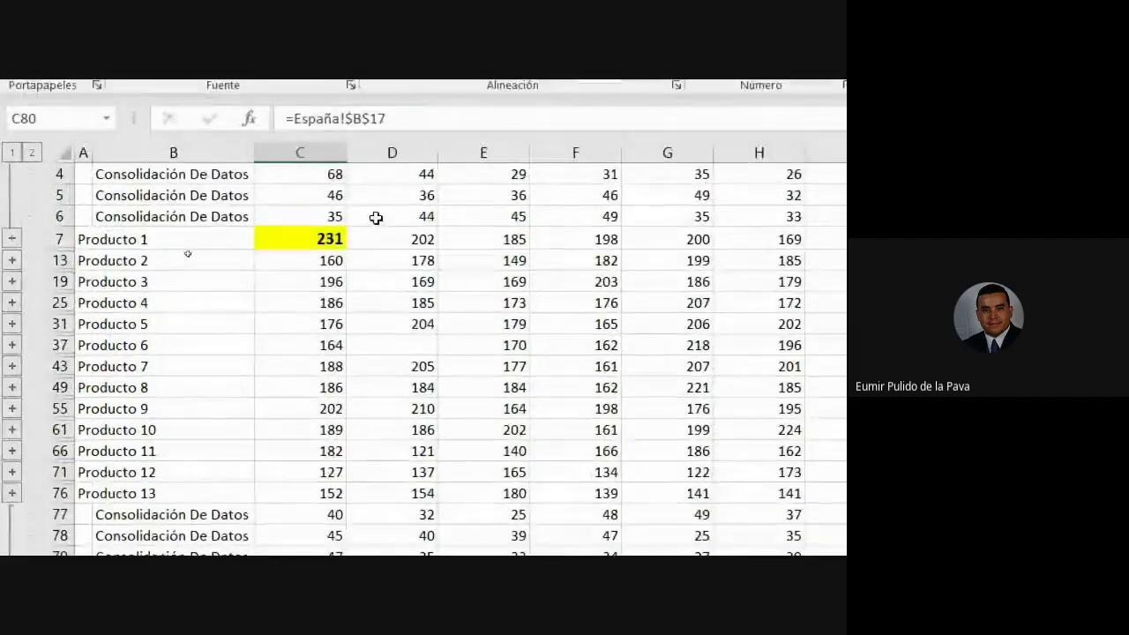
pyautogui.click(309, 395)
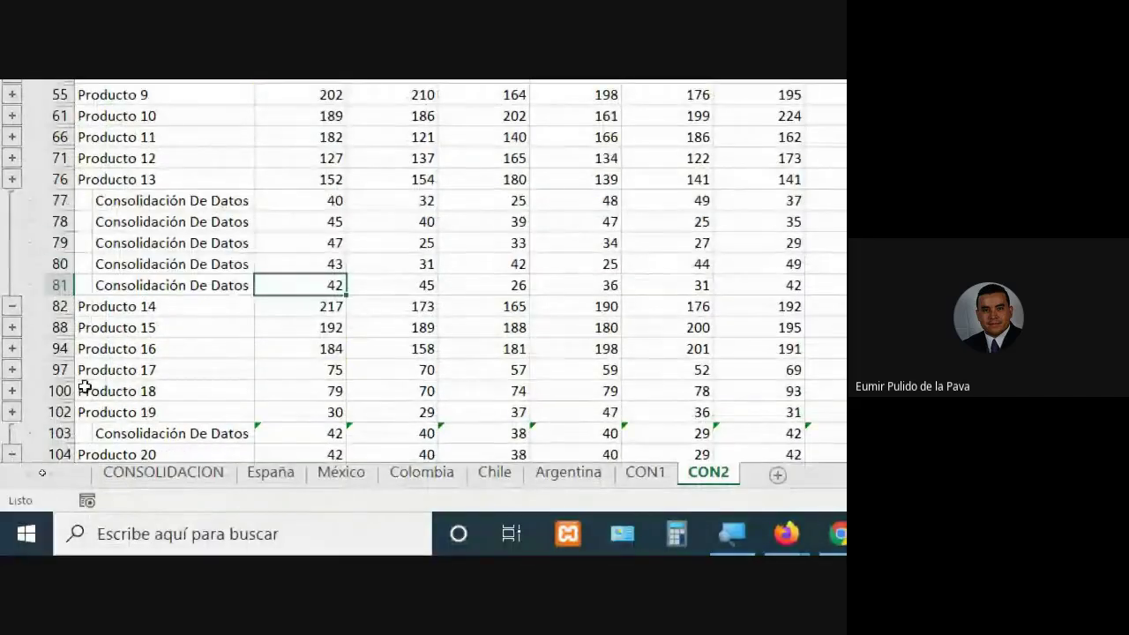
# Expand the Producto 17 group, inspect the links in C95 and C96, and collapse the Producto 17 and Producto 20 groups.
pyautogui.click(13, 375)
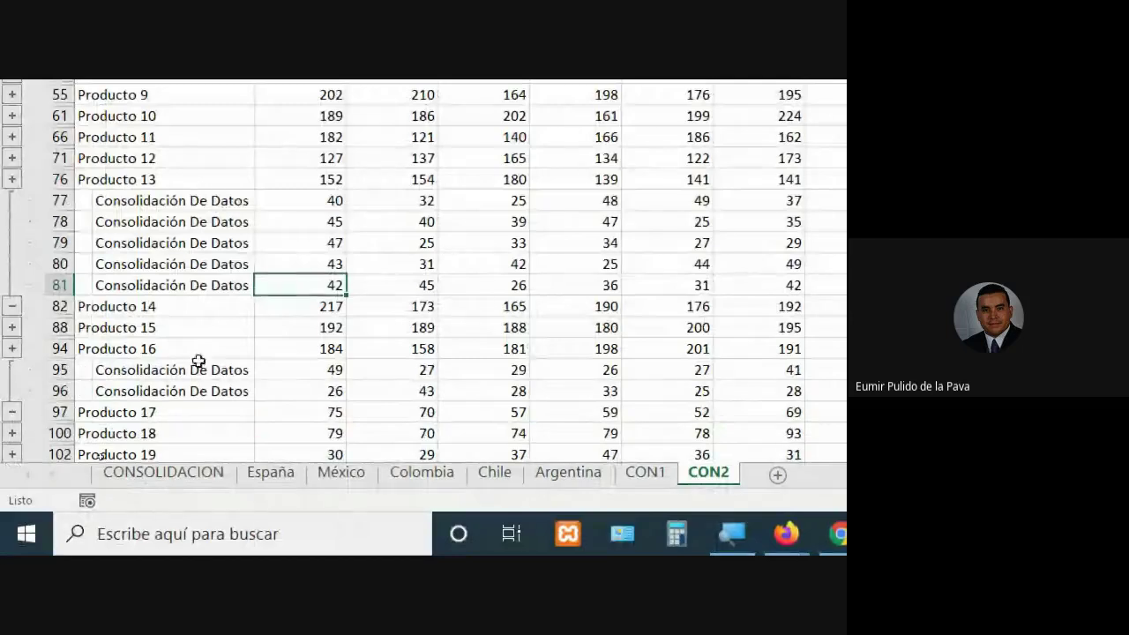
pyautogui.click(297, 368)
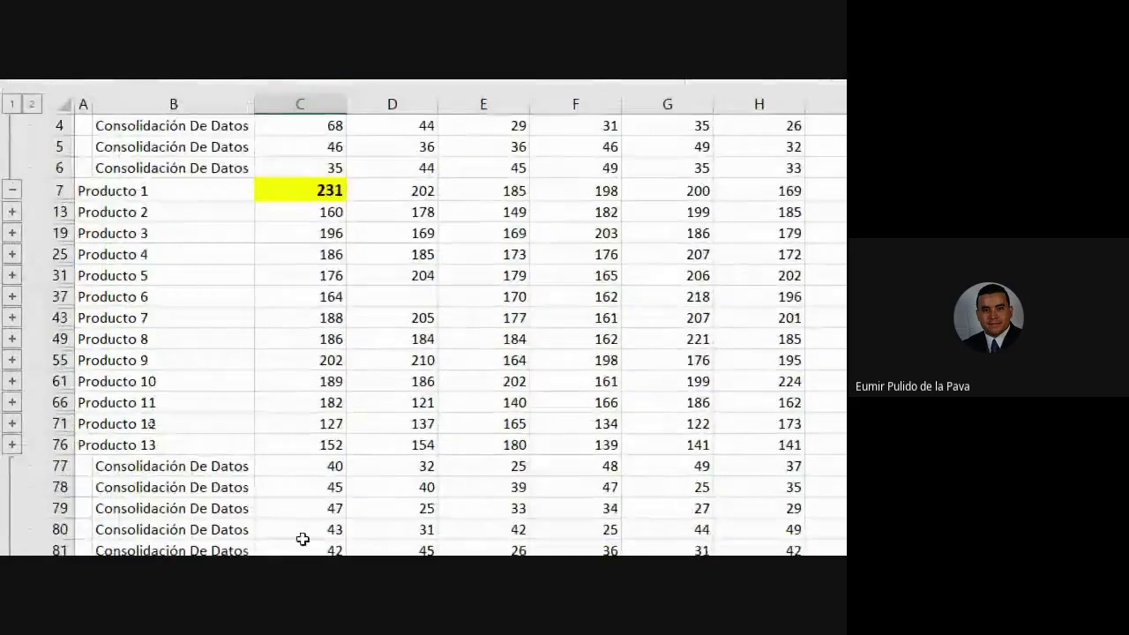
pyautogui.click(290, 525)
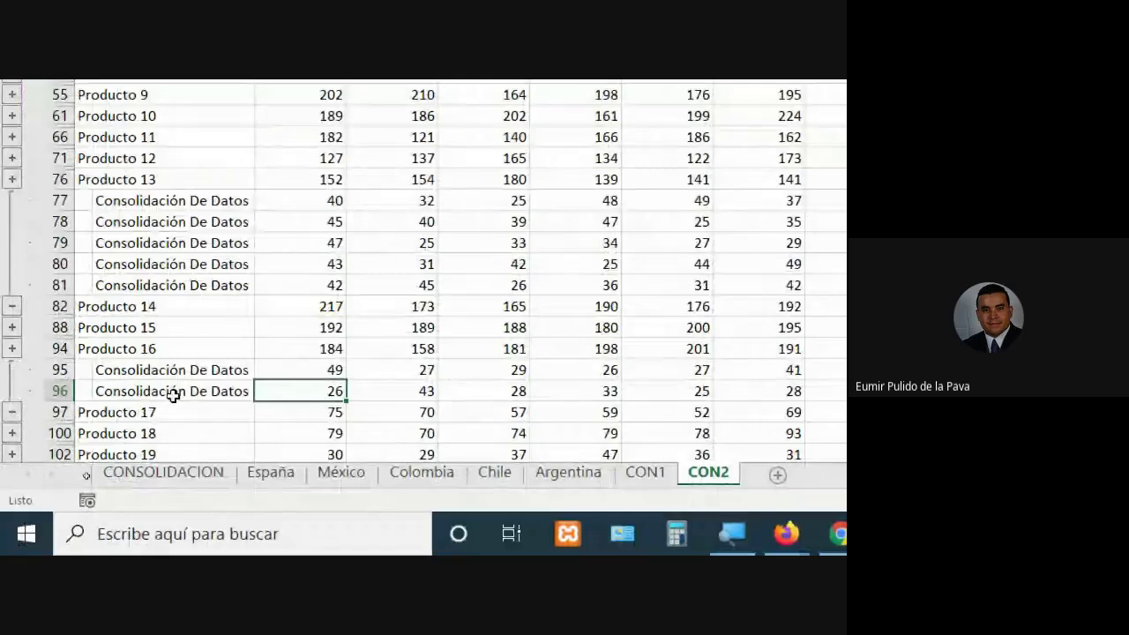
pyautogui.click(11, 412)
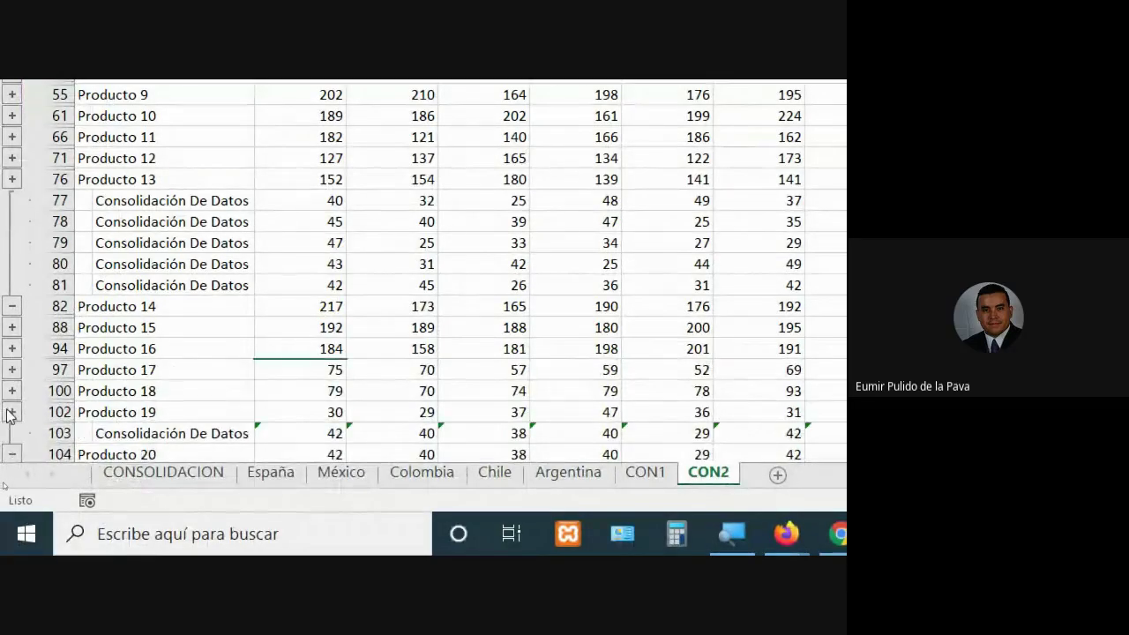
pyautogui.click(13, 455)
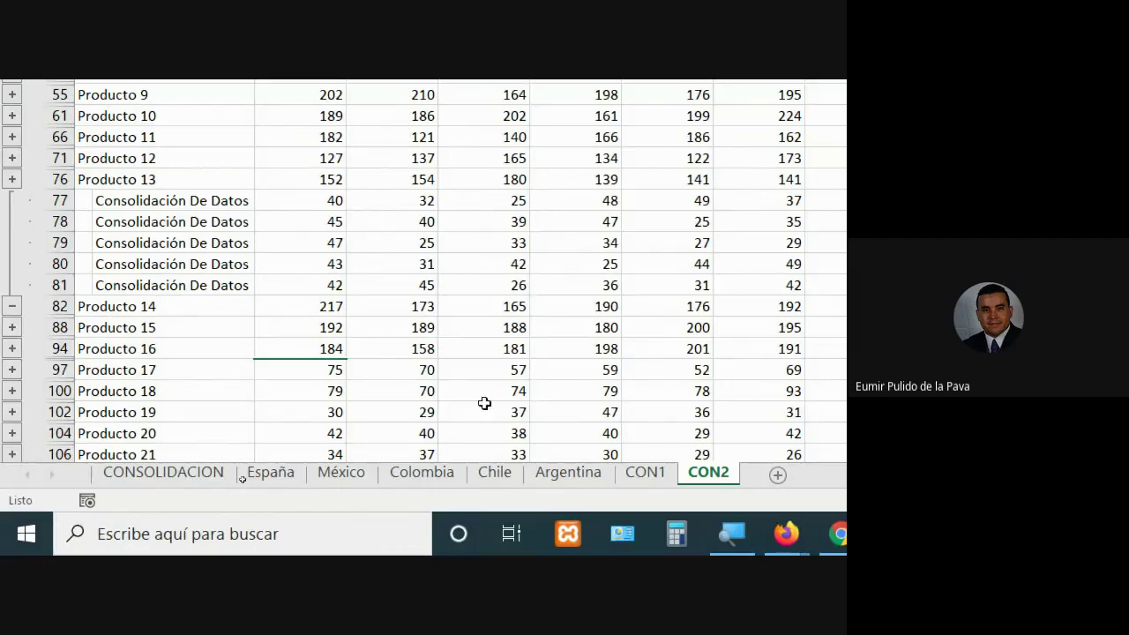
# Return the Lupa magnification to 100% and switch to the Google Meet call to check its messages.
pyautogui.scroll(1, 561, 399)
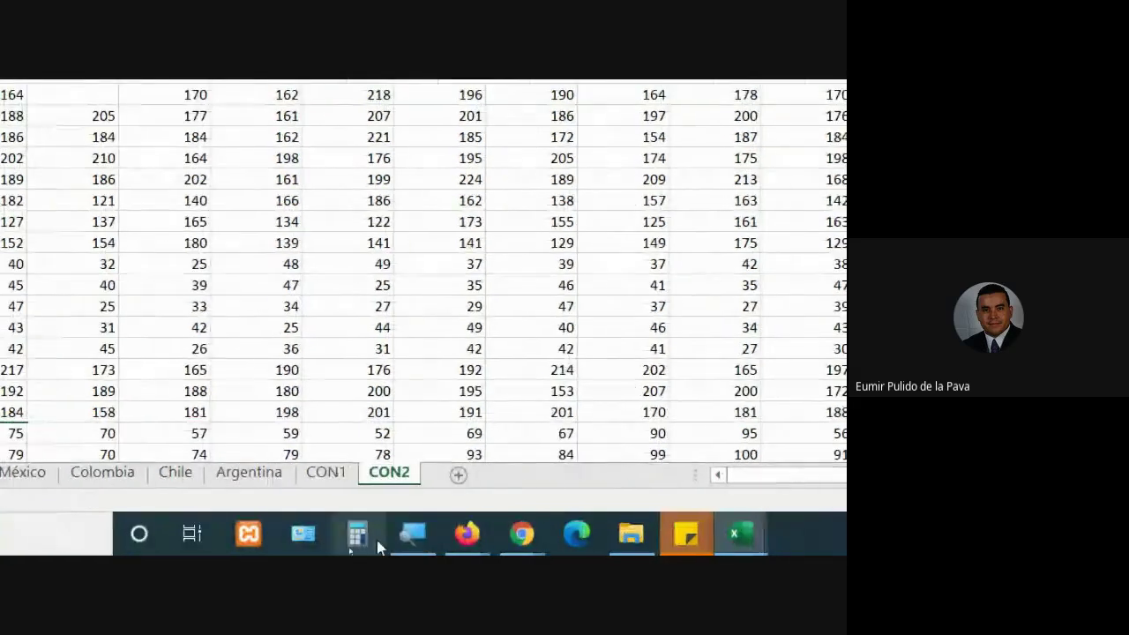
pyautogui.click(413, 531)
pyautogui.click(343, 450)
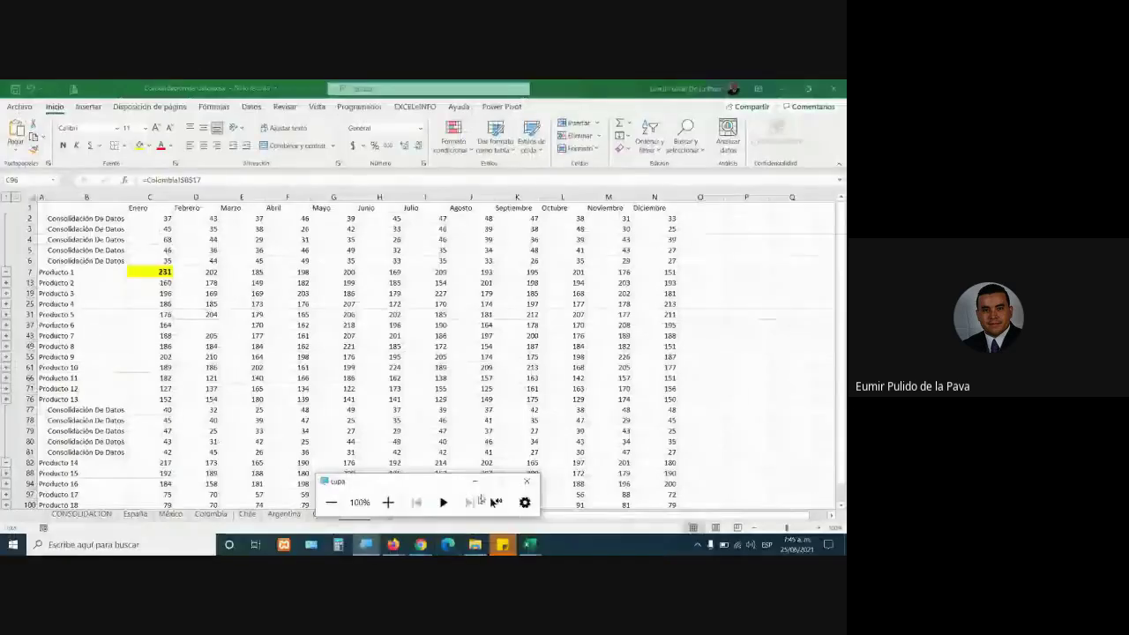
pyautogui.click(427, 545)
pyautogui.click(379, 500)
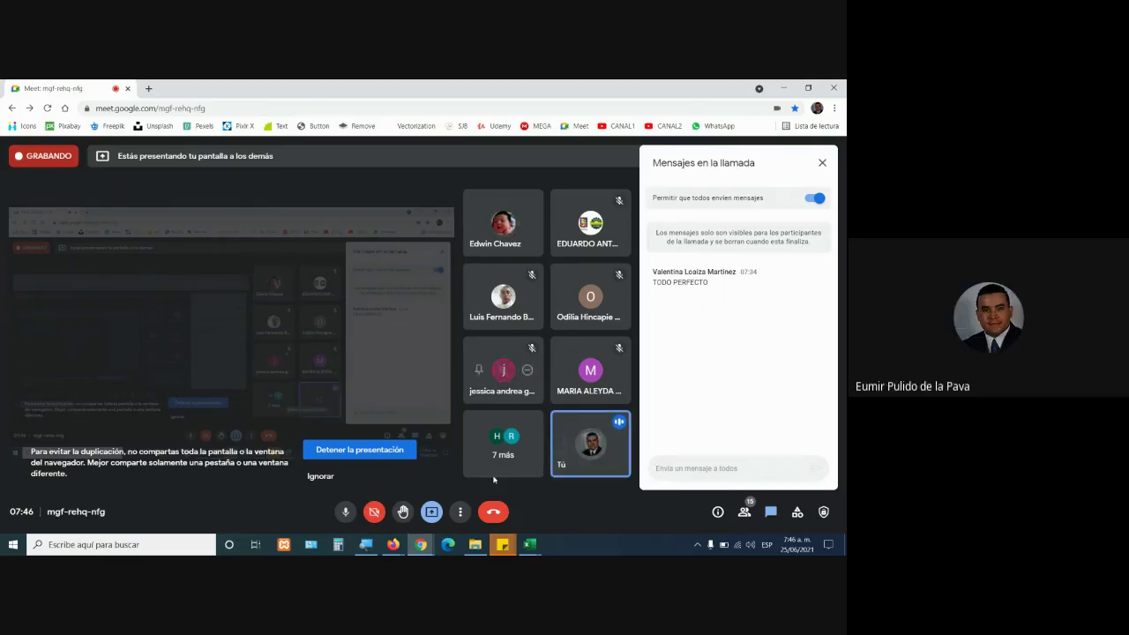
# Switch to the PDF guide in Firefox and highlight the section C description of Funciones de Base de Datos.
pyautogui.moveTo(393, 544)
pyautogui.click(450, 509)
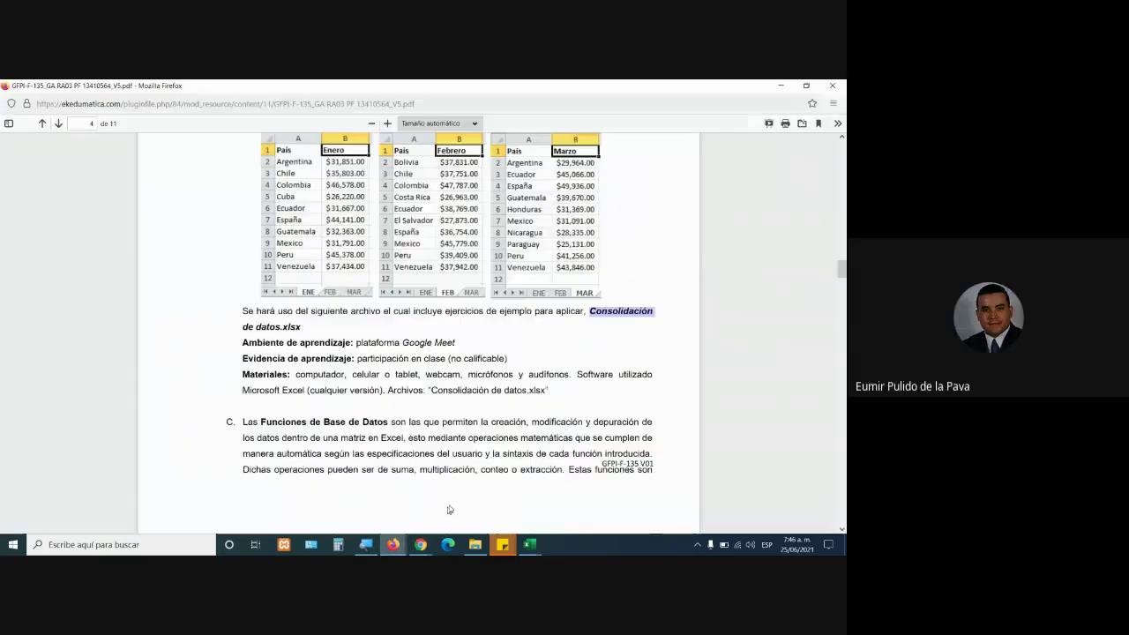
pyautogui.scroll(-5, 602, 353)
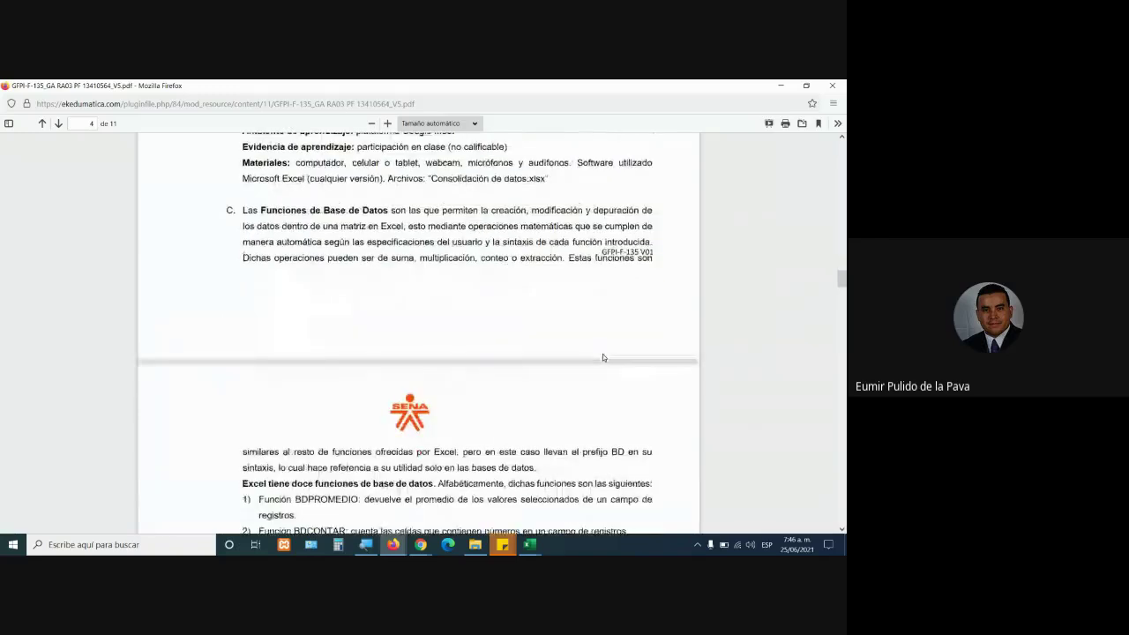
pyautogui.scroll(-1, 603, 357)
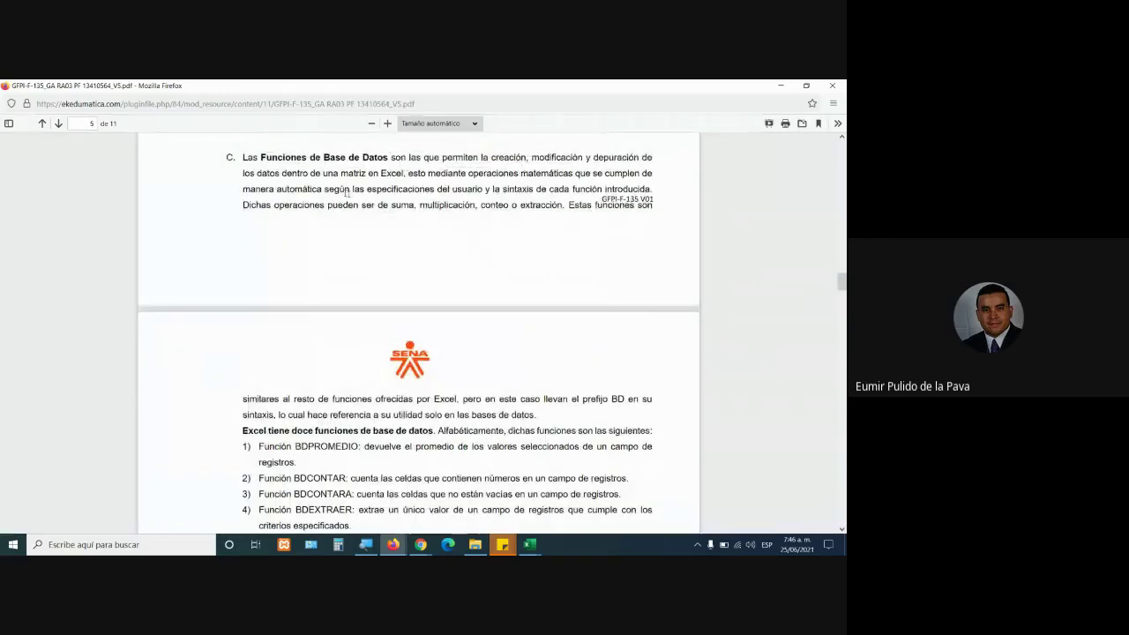
pyautogui.moveTo(258, 158); pyautogui.dragTo(564, 192)
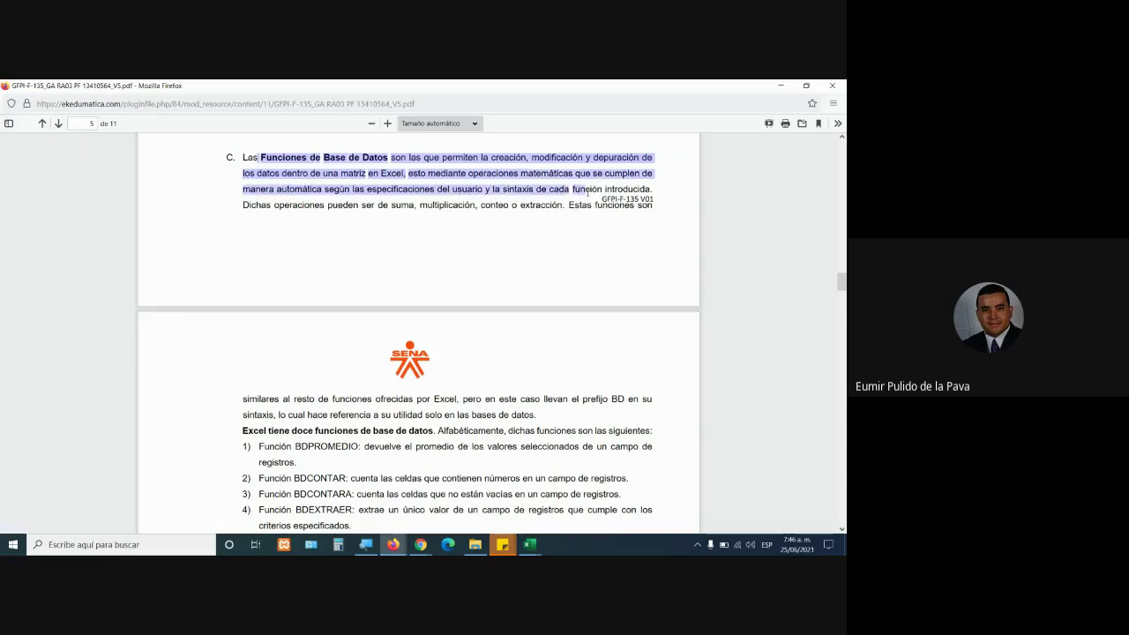
# Review the guide's list of Excel database functions, highlighting BDPROMEDIO and BDCONTAR.
pyautogui.scroll(-5, 534, 331)
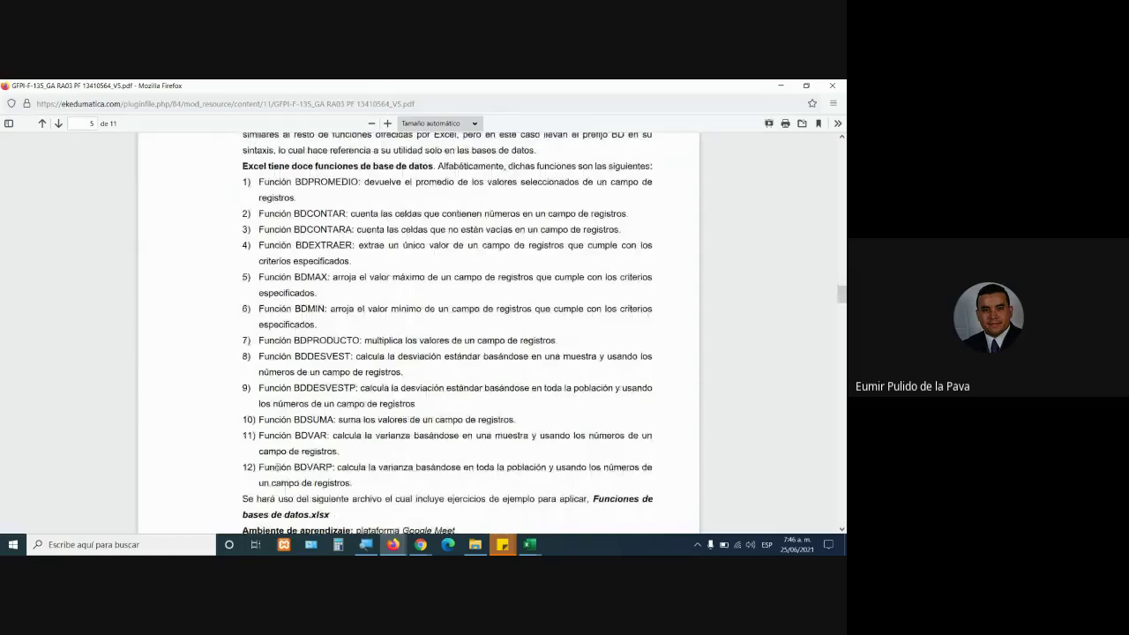
pyautogui.moveTo(296, 182); pyautogui.dragTo(364, 182)
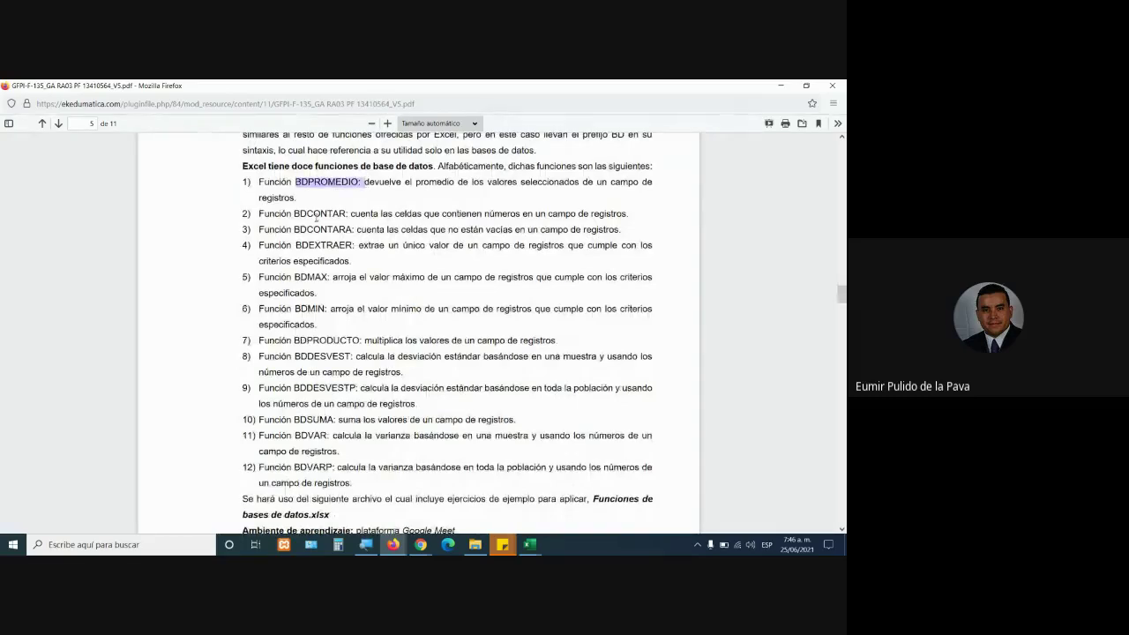
pyautogui.moveTo(294, 213); pyautogui.dragTo(360, 214)
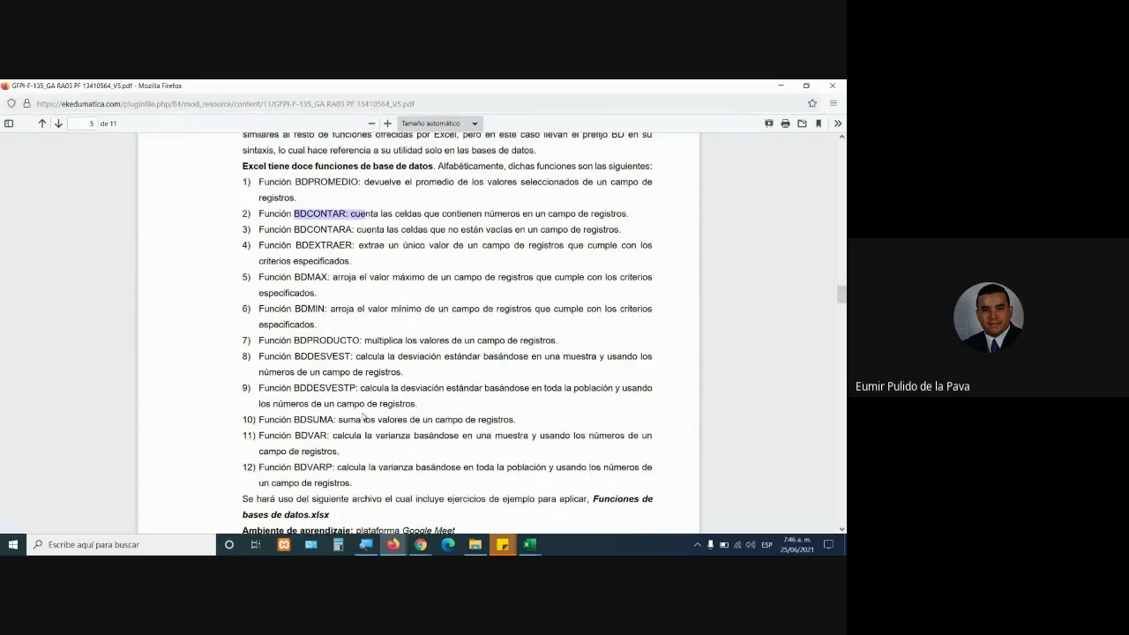
# Finish the guide's function list, then switch to Excel and close the open workbooks, including Gráficos.xlsx, without saving changes.
pyautogui.scroll(-3, 362, 418)
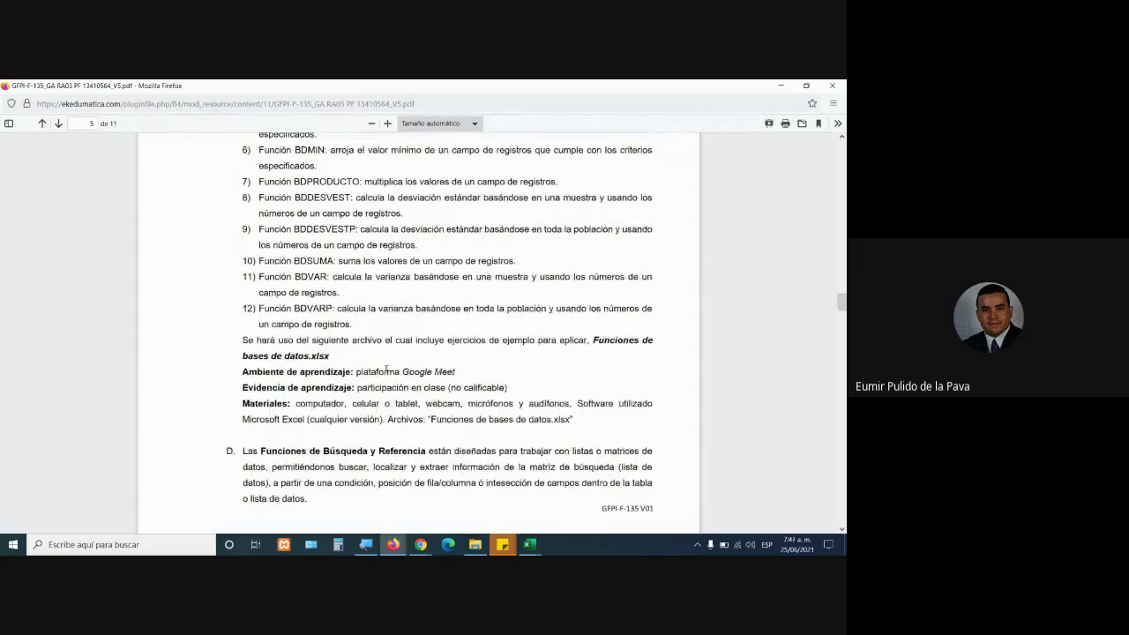
pyautogui.moveTo(529, 544)
pyautogui.click(579, 500)
pyautogui.hotkey('alt', 'F4')
pyautogui.click(424, 337)
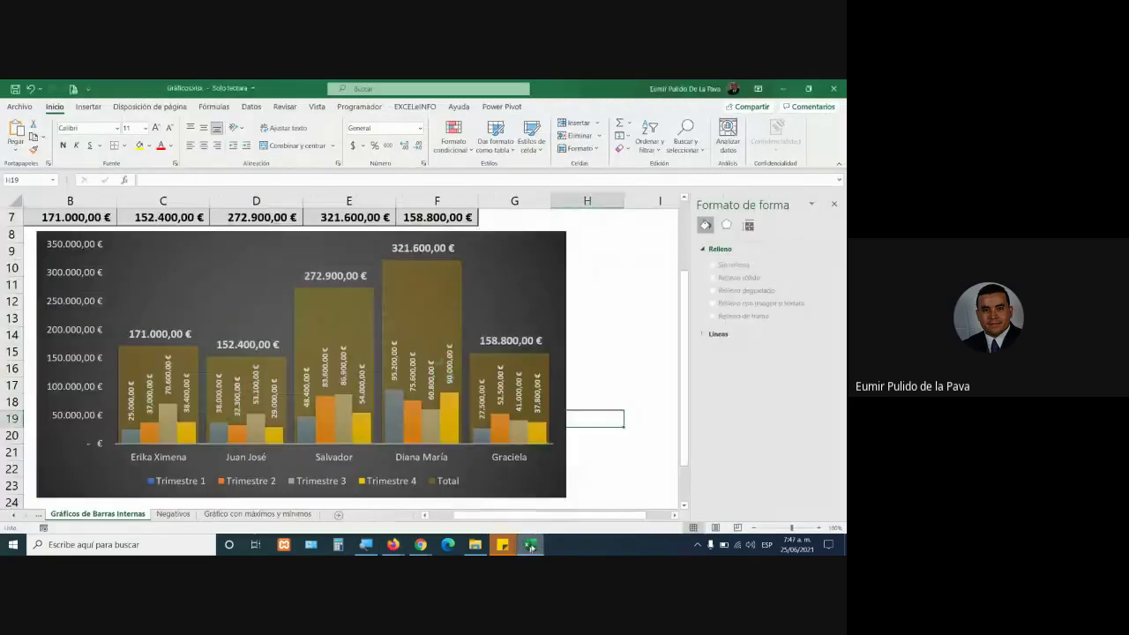
pyautogui.hotkey('alt', 'F4')
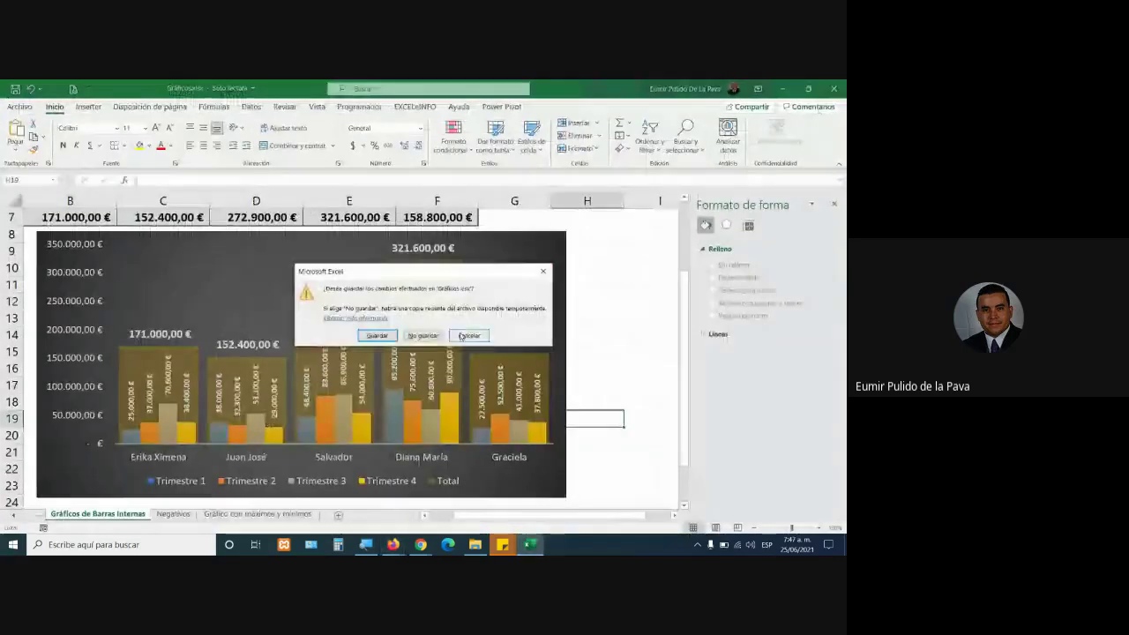
pyautogui.click(422, 335)
# Switch to the course's file page in Firefox and open the workbook Funciones de basess de datos.xlsx in Excel.
pyautogui.moveTo(392, 544)
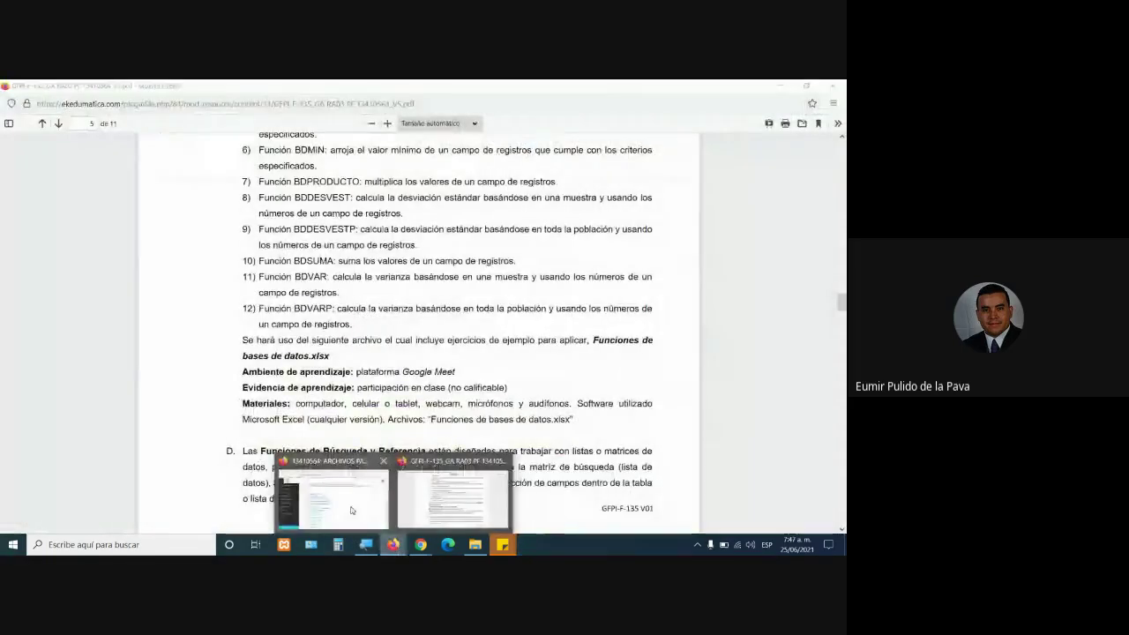
pyautogui.click(350, 510)
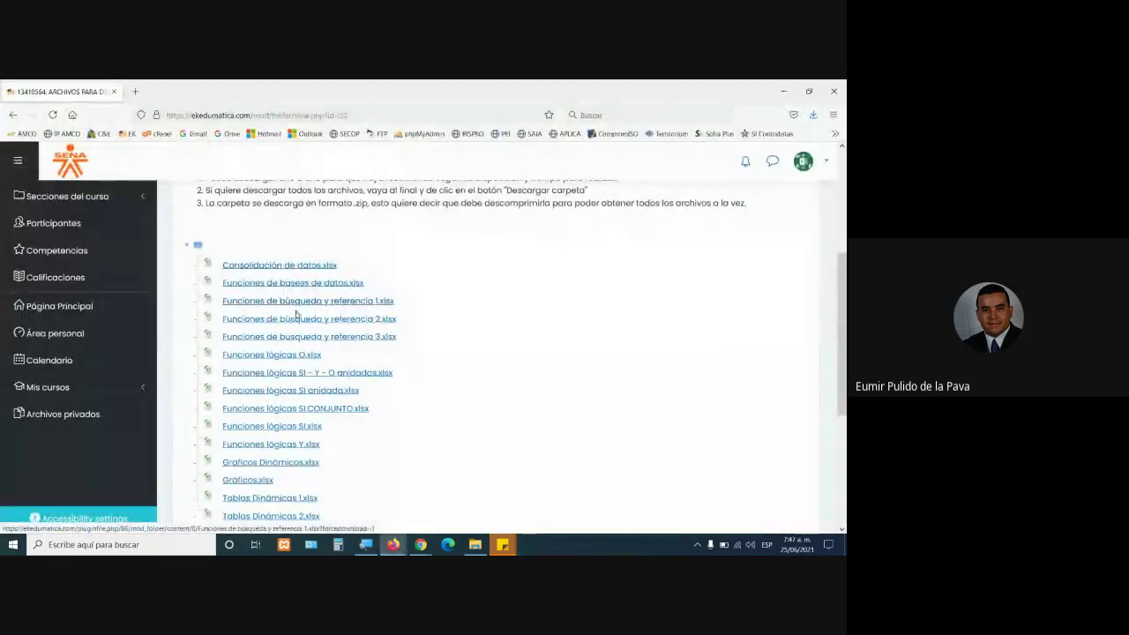
pyautogui.click(328, 285)
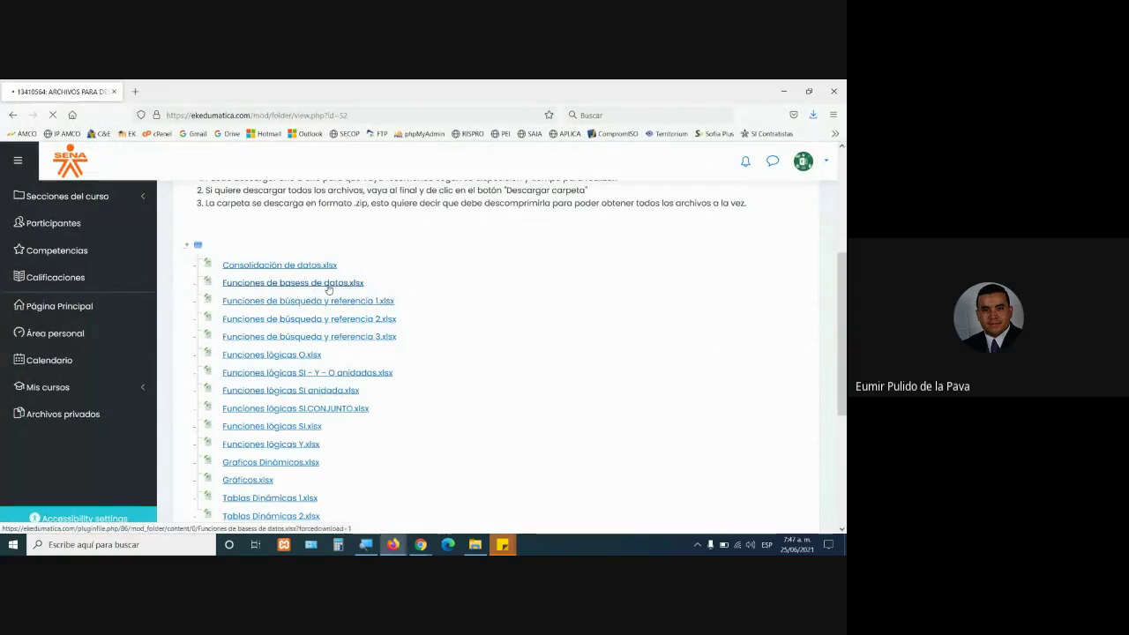
pyautogui.click(456, 300)
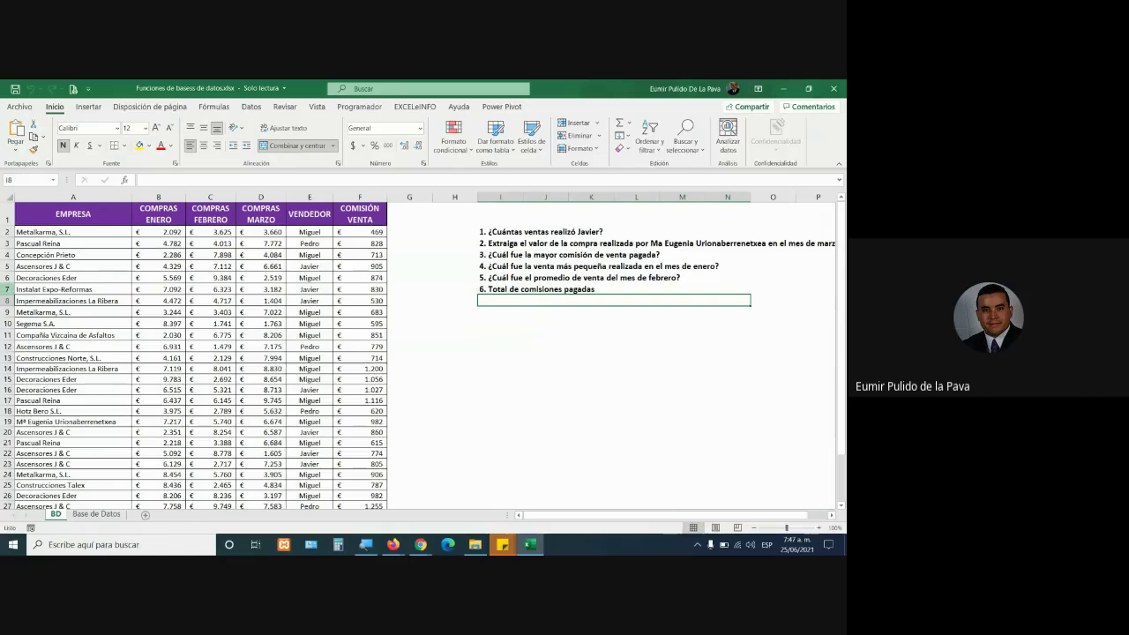
# Look over the Base de Datos sheet and the purchases and commissions table on the BD sheet.
pyautogui.click(97, 514)
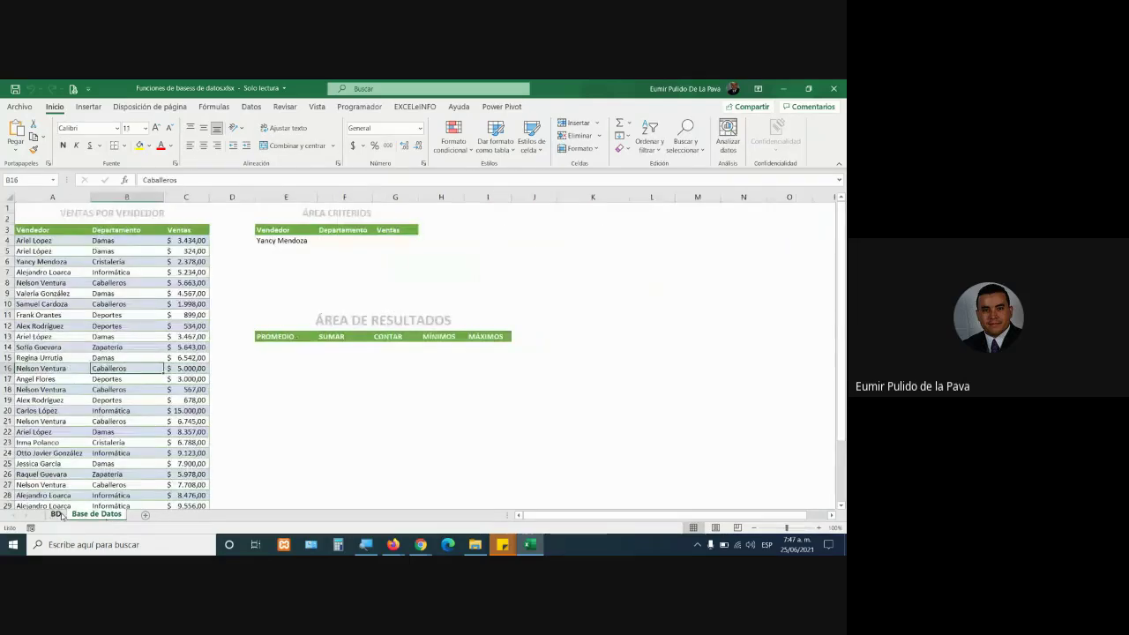
pyautogui.click(55, 514)
pyautogui.moveTo(66, 213); pyautogui.dragTo(338, 474)
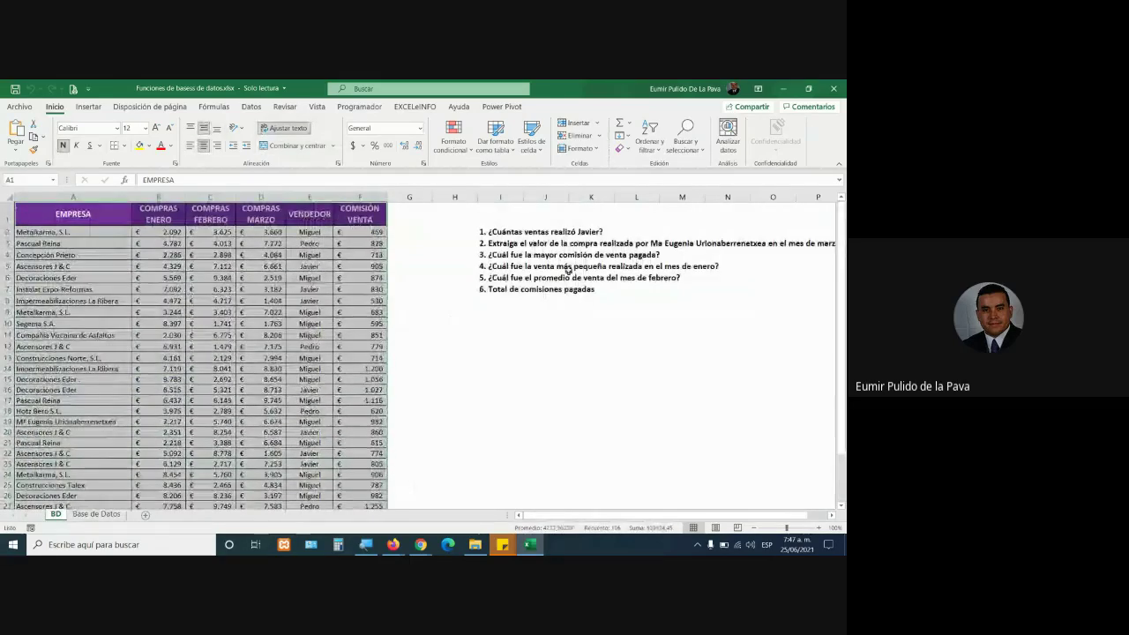
# Read questions 1 and 2 on the BD sheet and locate in A19 the customer that question 2 asks about.
pyautogui.click(537, 241)
pyautogui.click(548, 231)
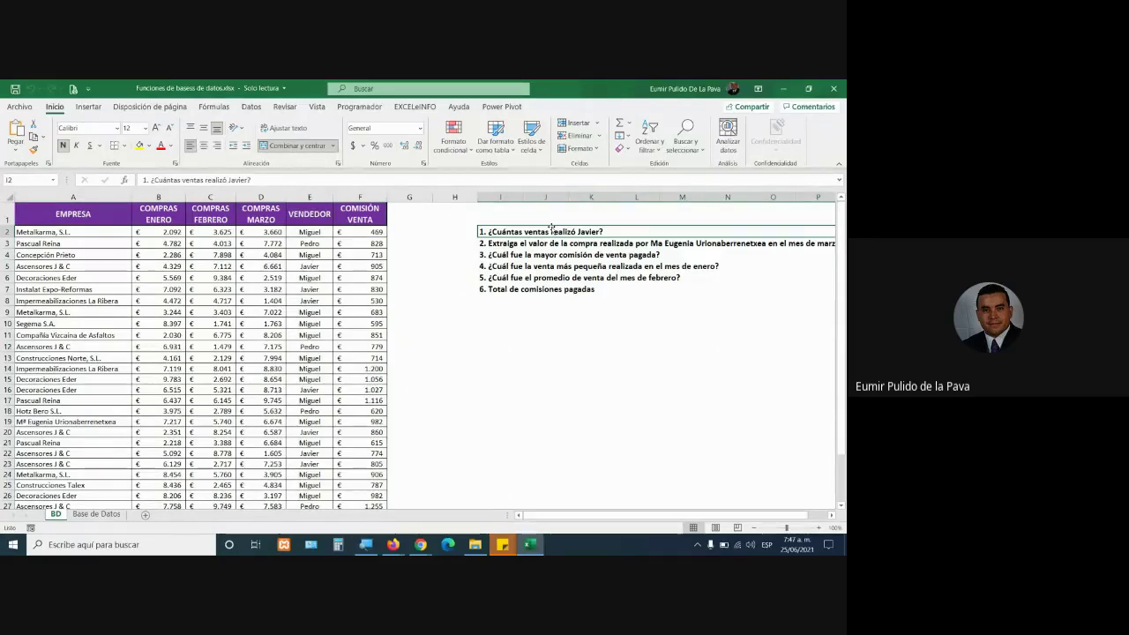
pyautogui.press('Down')
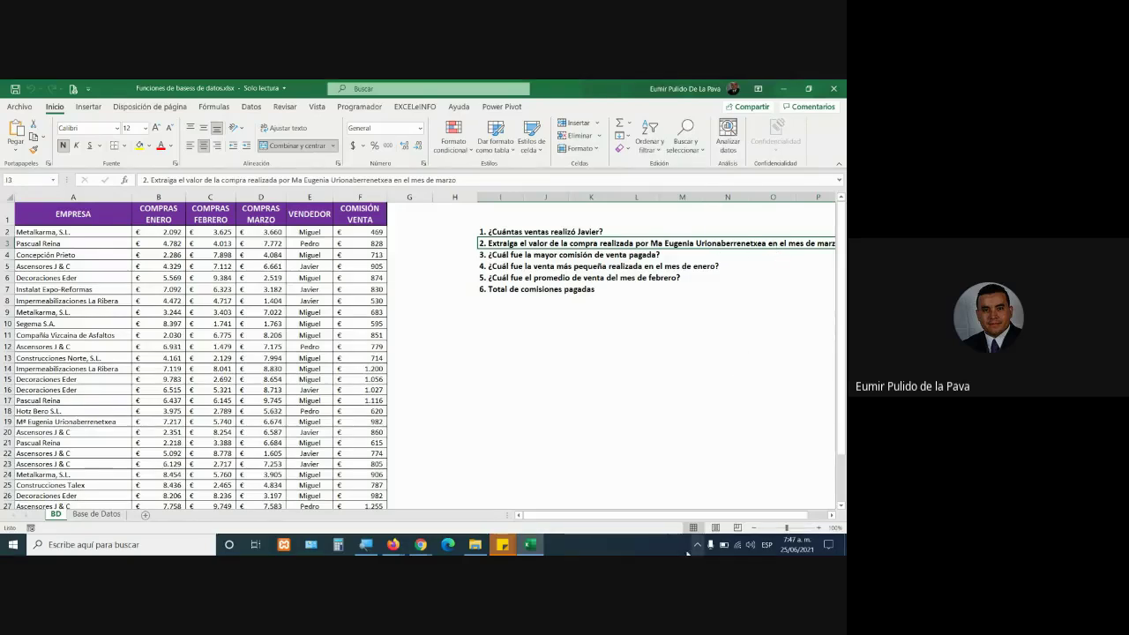
pyautogui.moveTo(657, 518); pyautogui.dragTo(729, 516)
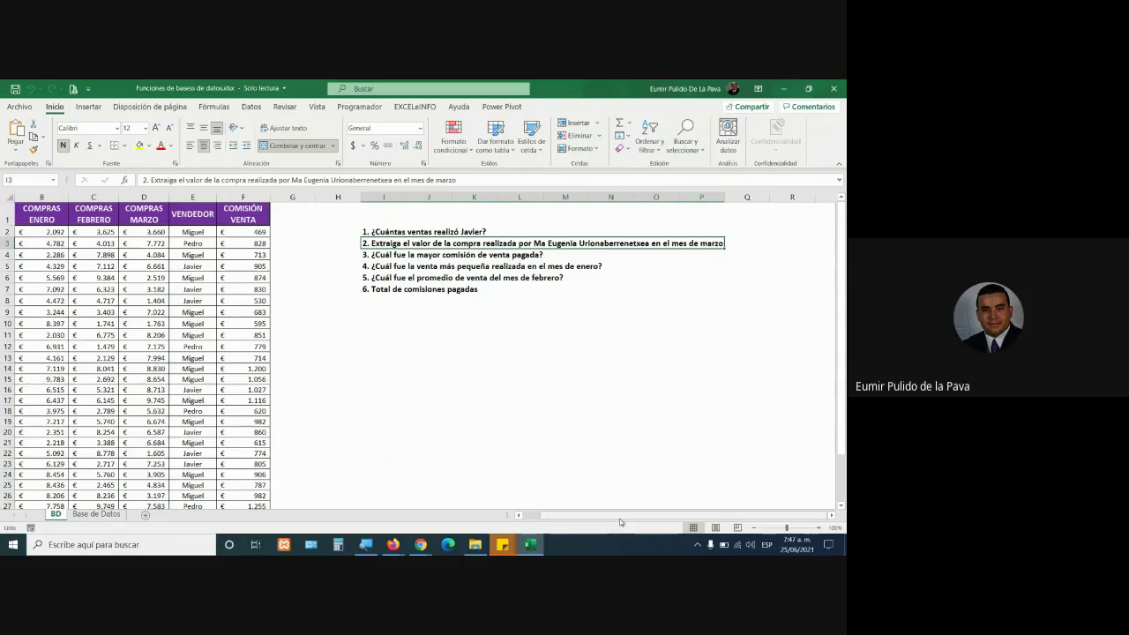
pyautogui.moveTo(616, 514); pyautogui.dragTo(598, 516)
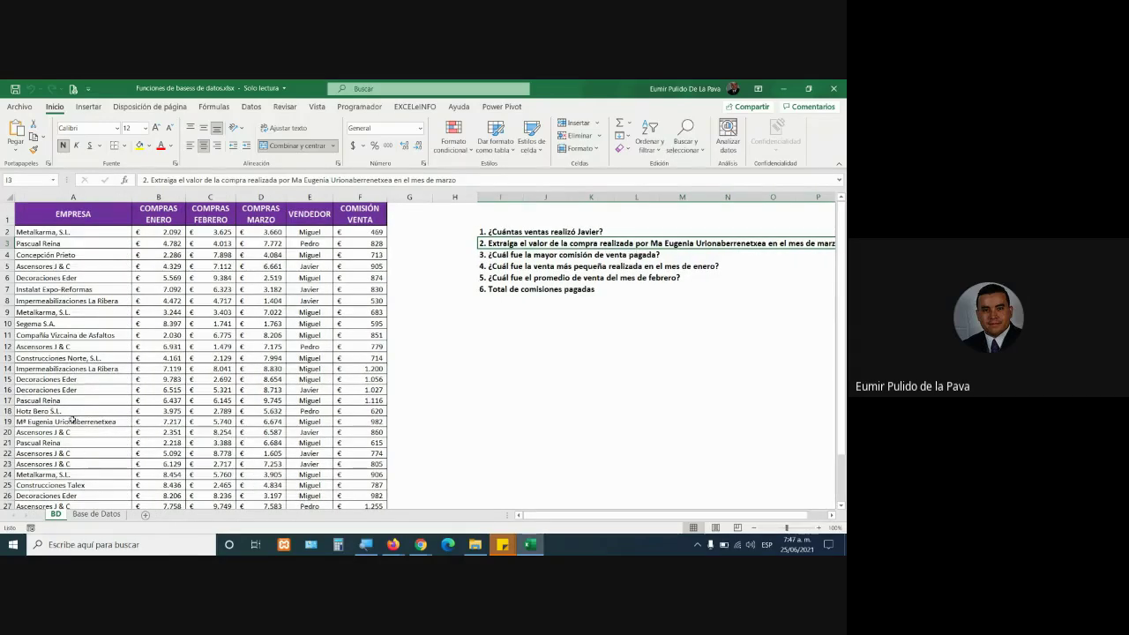
pyautogui.click(72, 422)
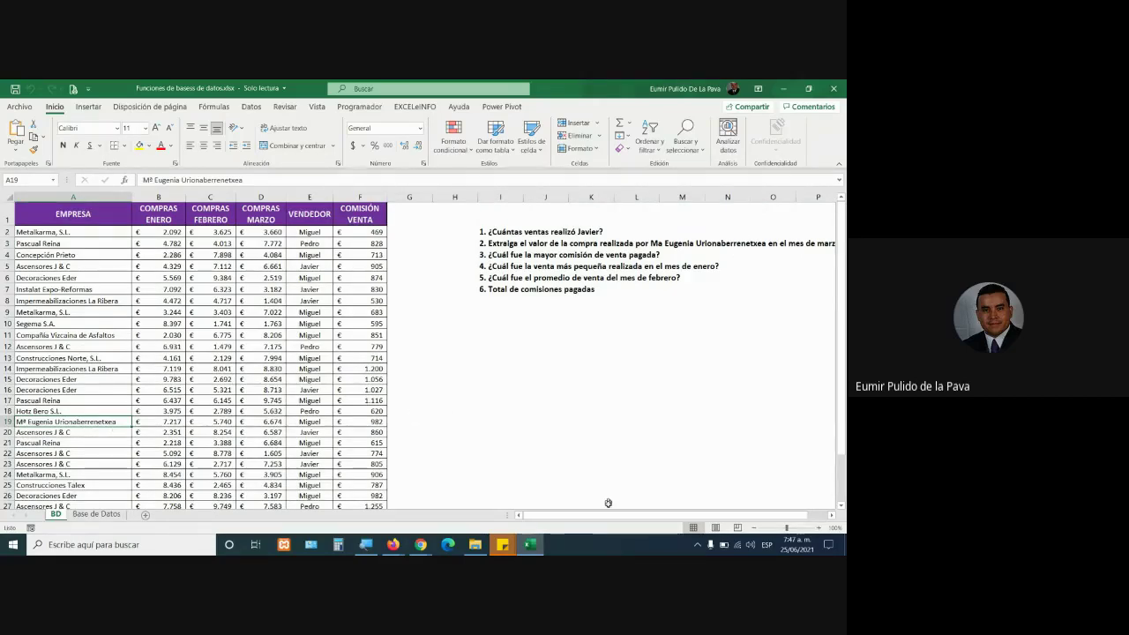
pyautogui.moveTo(612, 515); pyautogui.dragTo(631, 515)
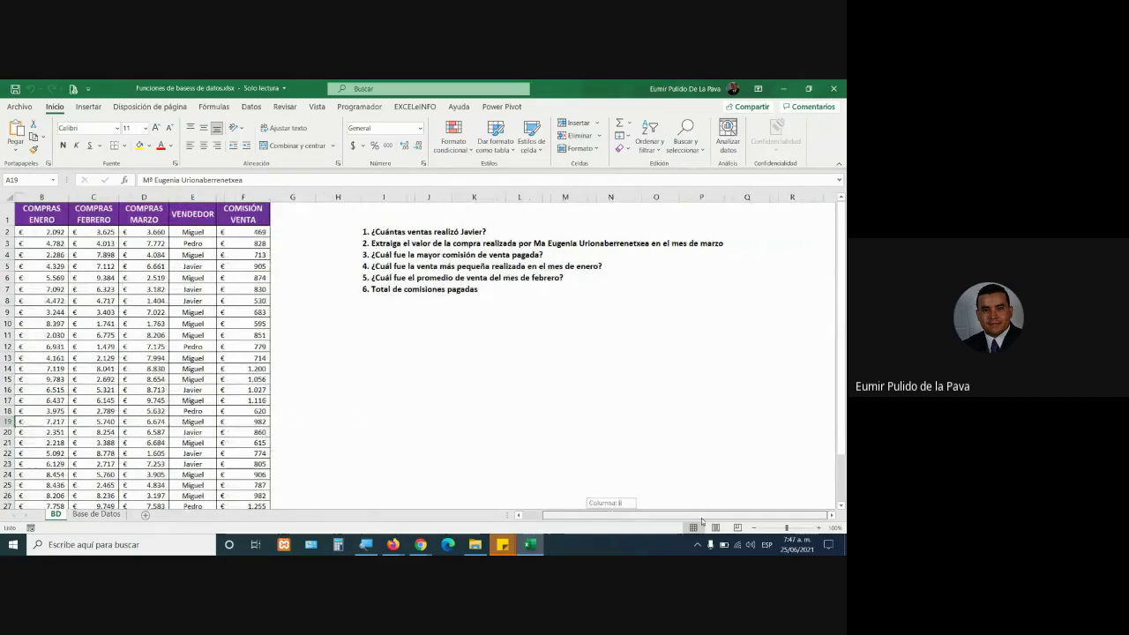
pyautogui.click(700, 243)
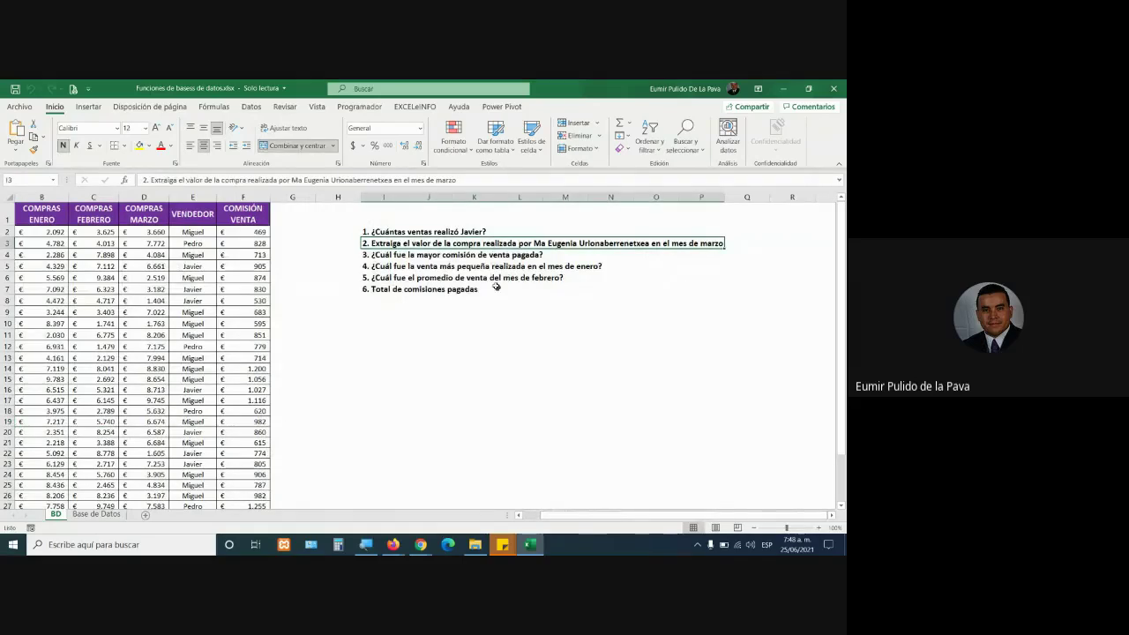
# Read questions 3 and 4 on the BD sheet, then go over questions 1 to 5 again and return to question 1.
pyautogui.click(476, 254)
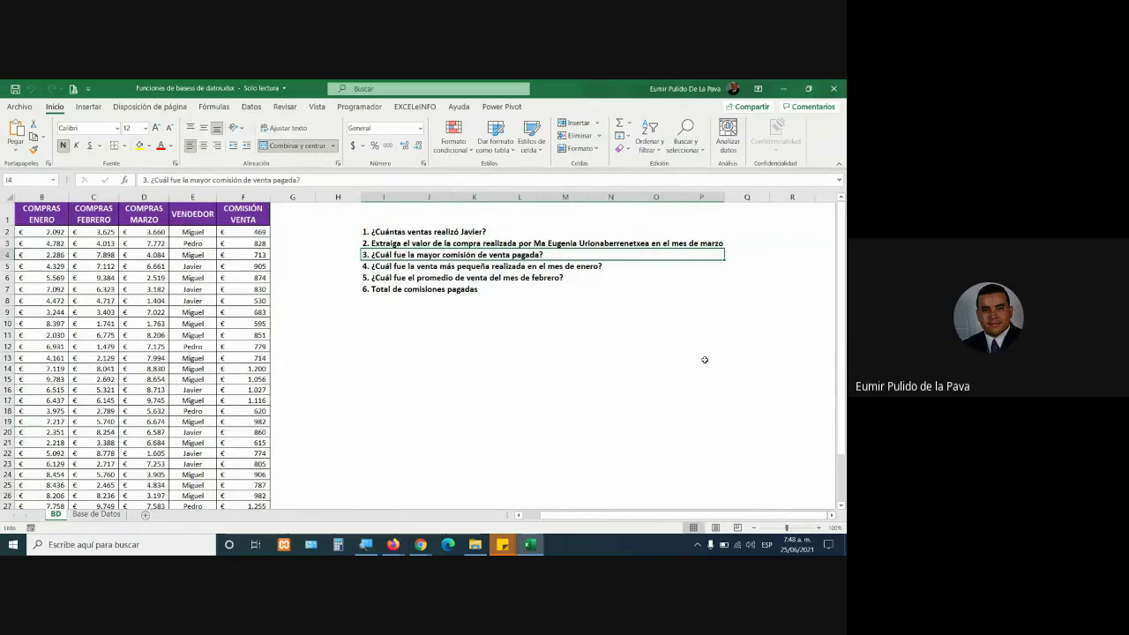
pyautogui.click(493, 268)
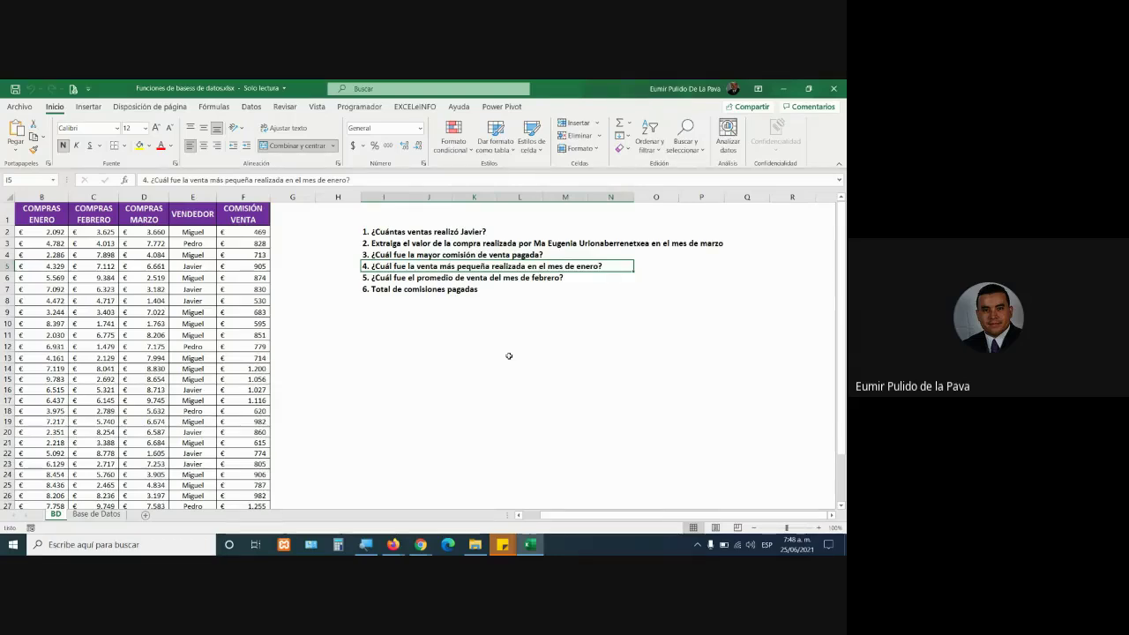
pyautogui.click(440, 233)
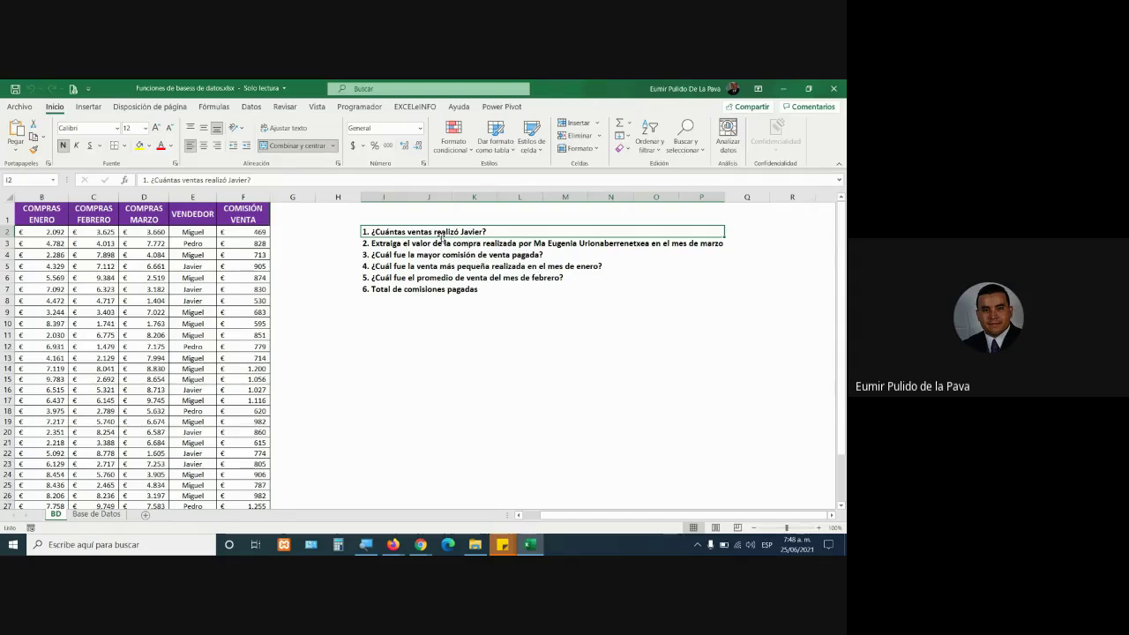
pyautogui.click(476, 243)
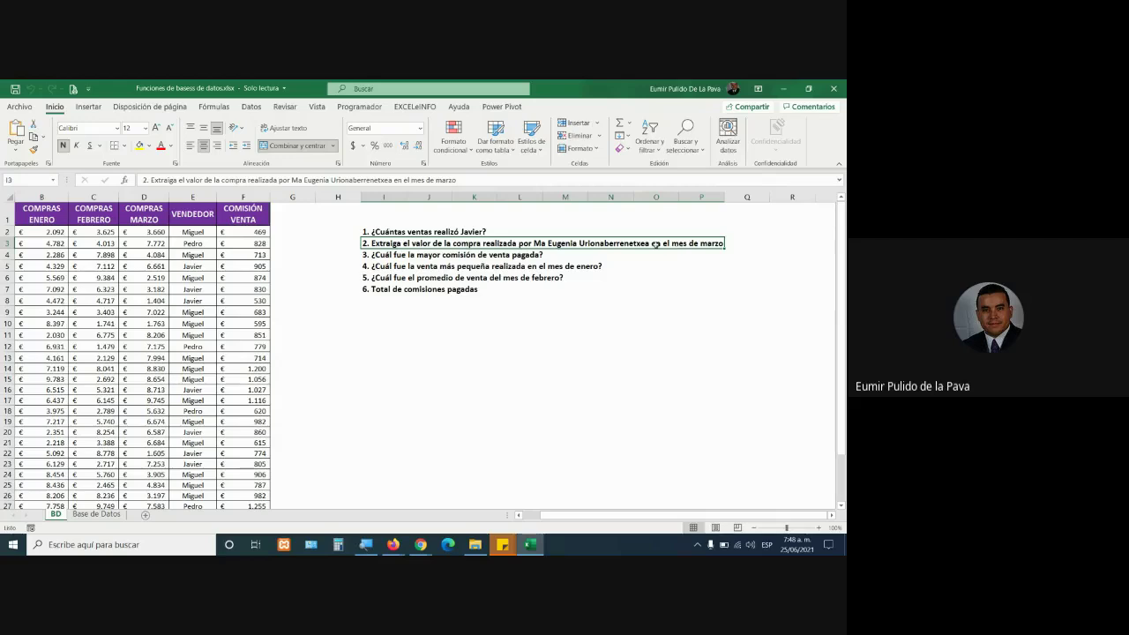
pyautogui.click(500, 264)
pyautogui.click(497, 255)
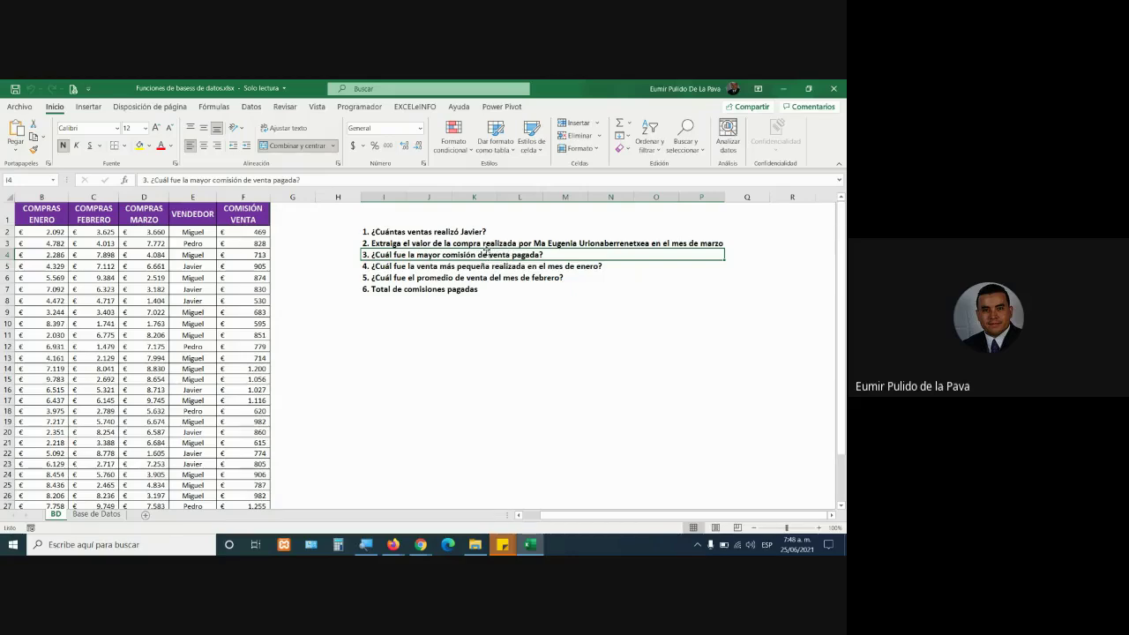
pyautogui.click(454, 268)
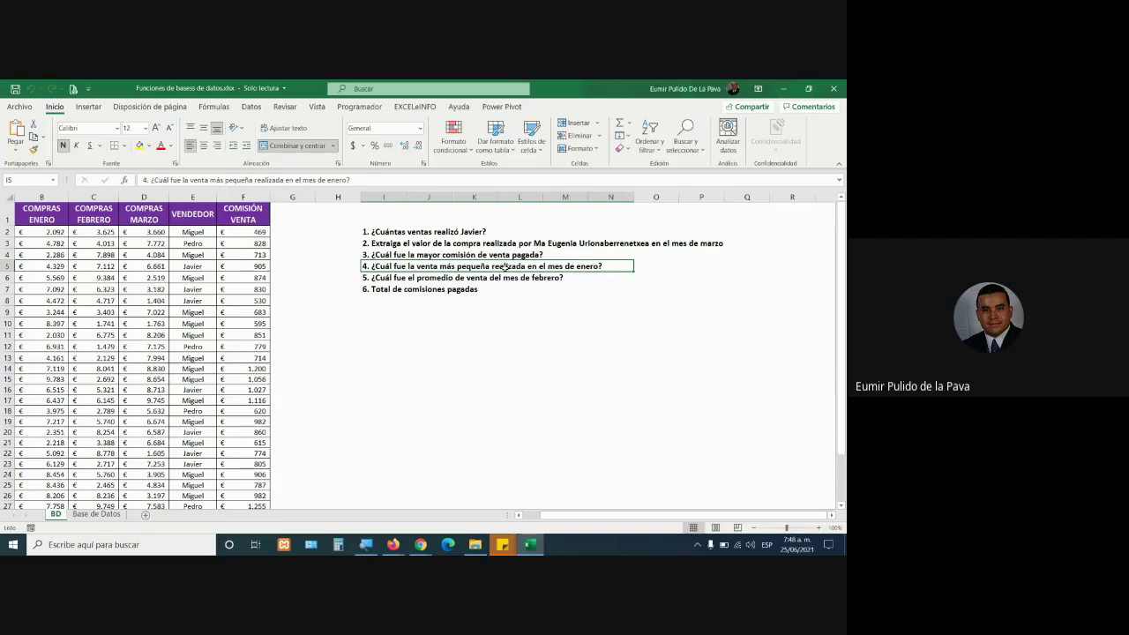
pyautogui.click(439, 279)
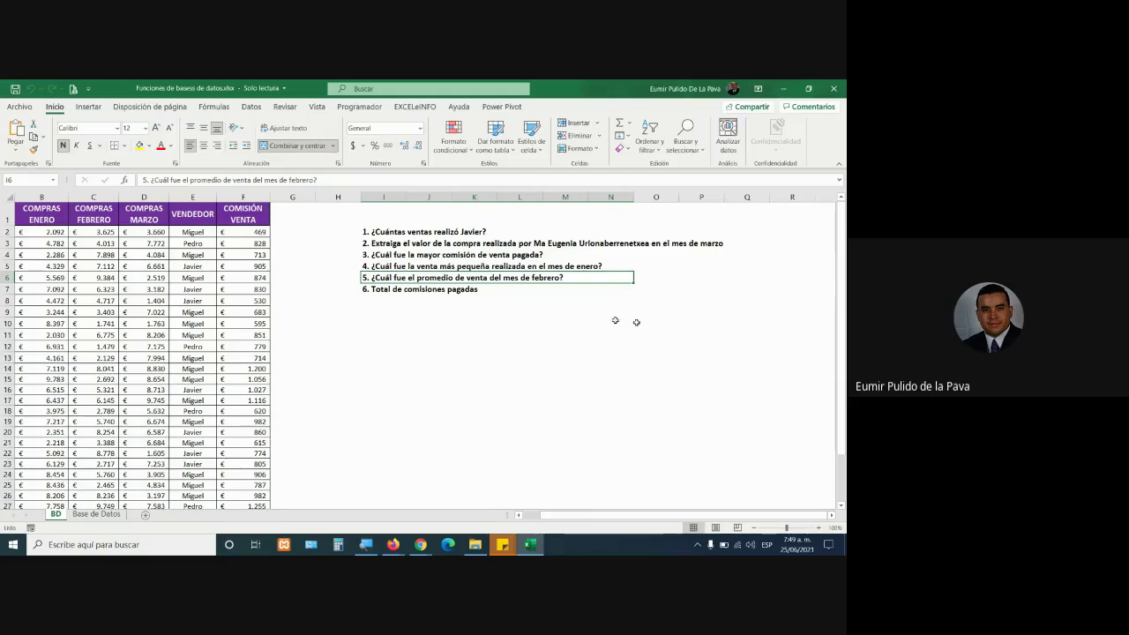
pyautogui.click(403, 232)
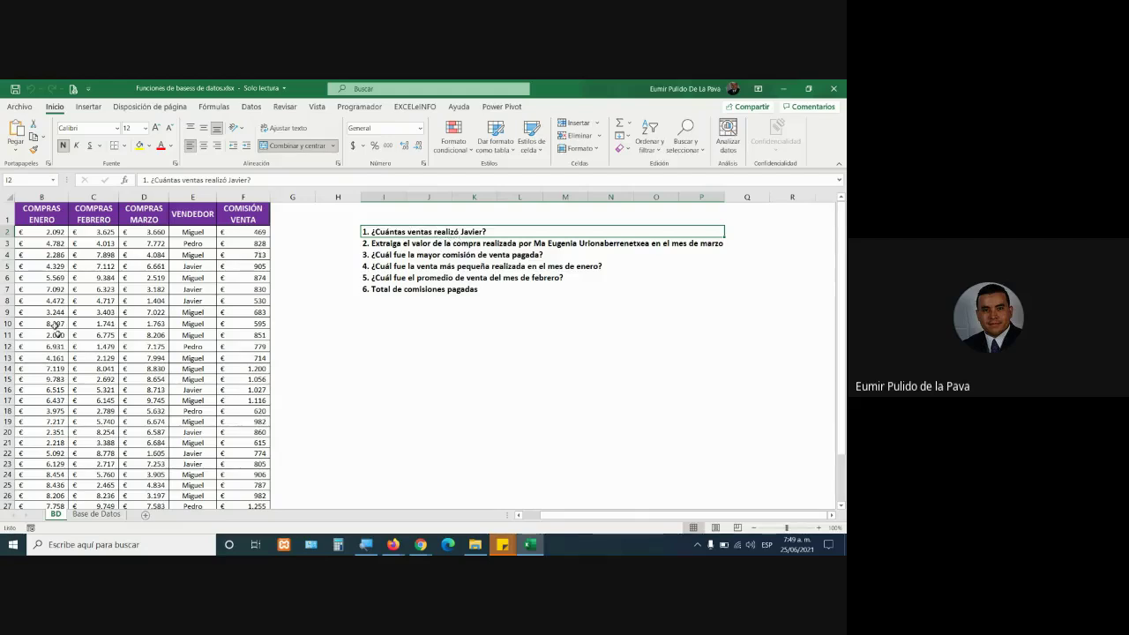
pyautogui.click(197, 213)
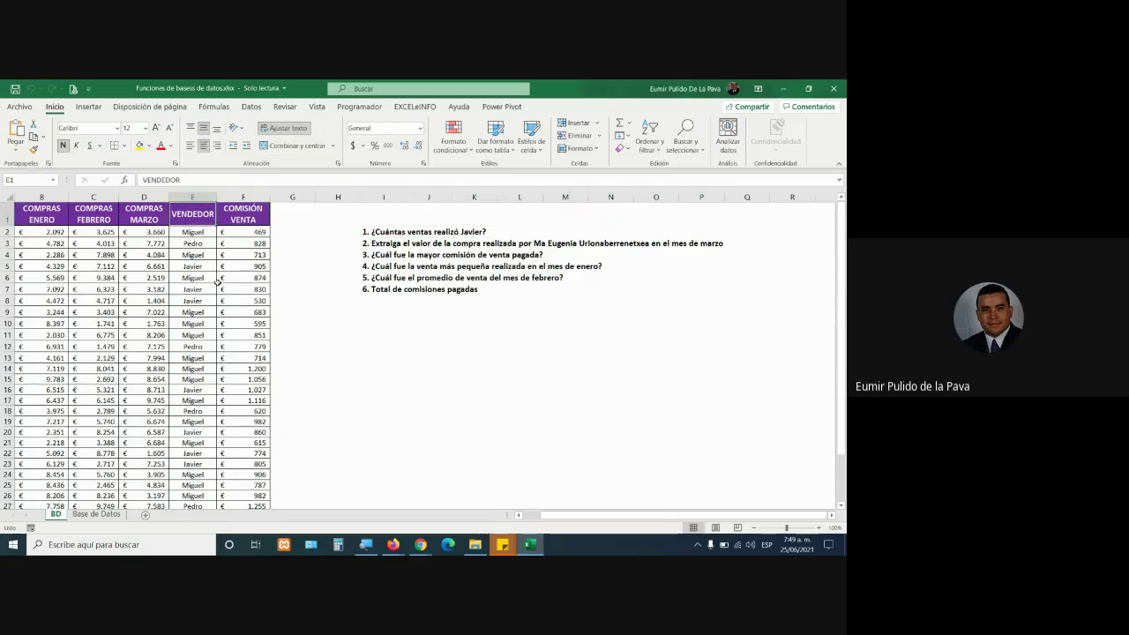
pyautogui.hotkey('ctrl', 'c')
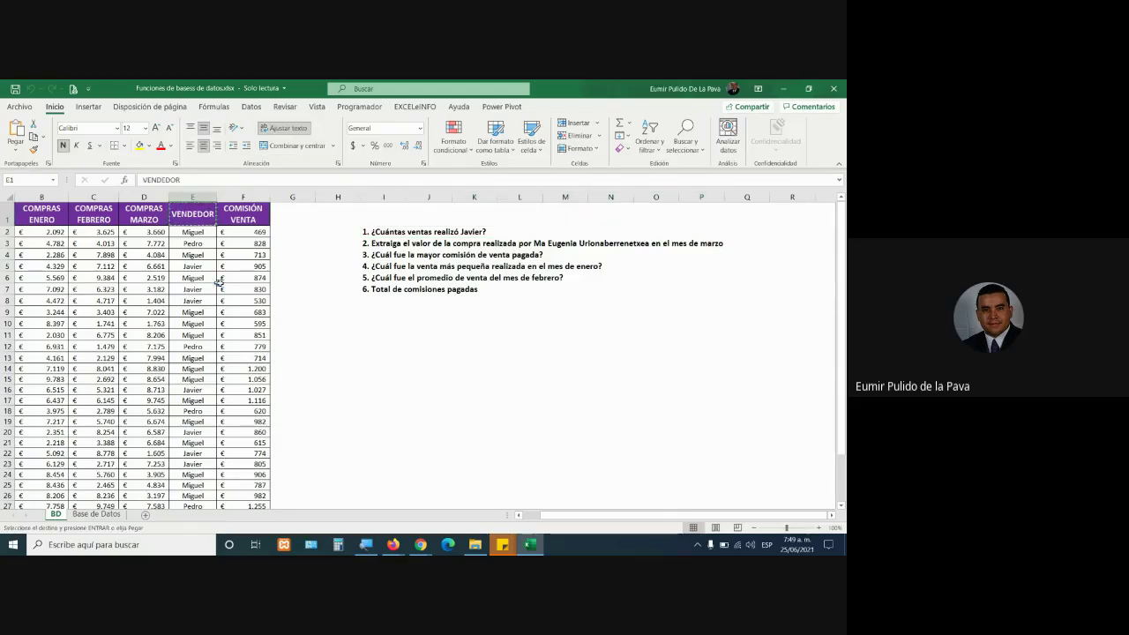
pyautogui.click(378, 334)
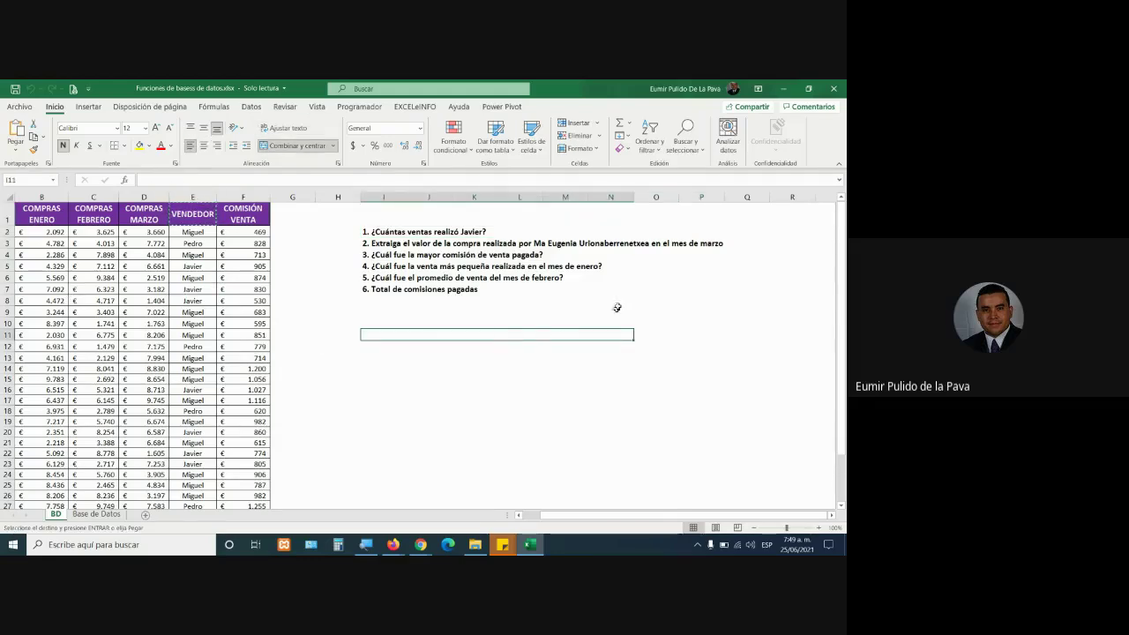
pyautogui.click(702, 311)
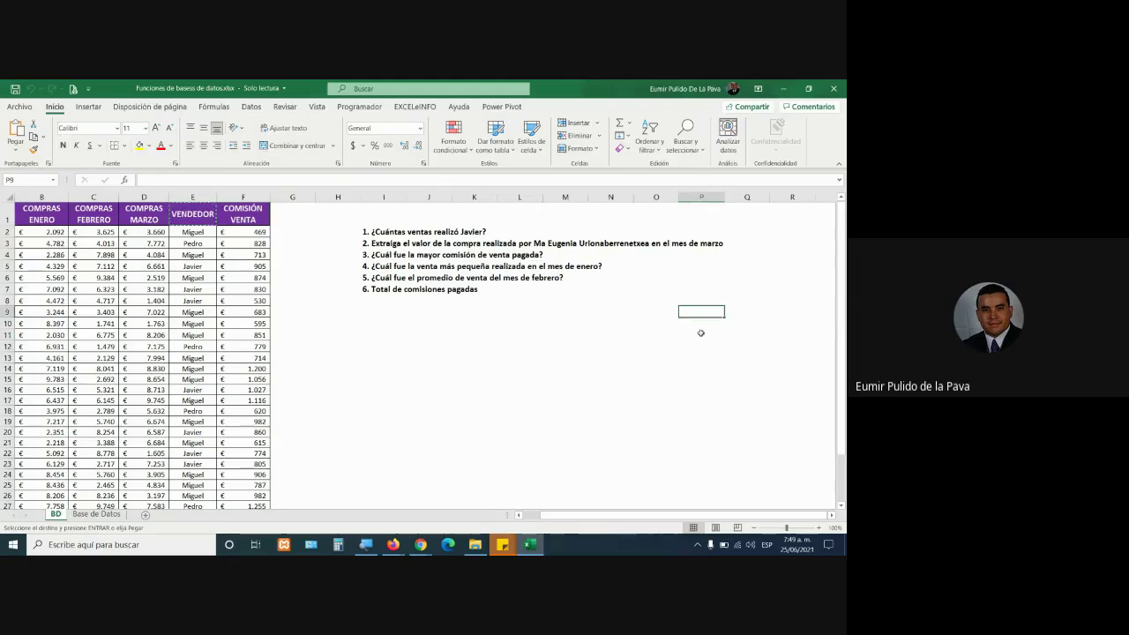
pyautogui.click(400, 313)
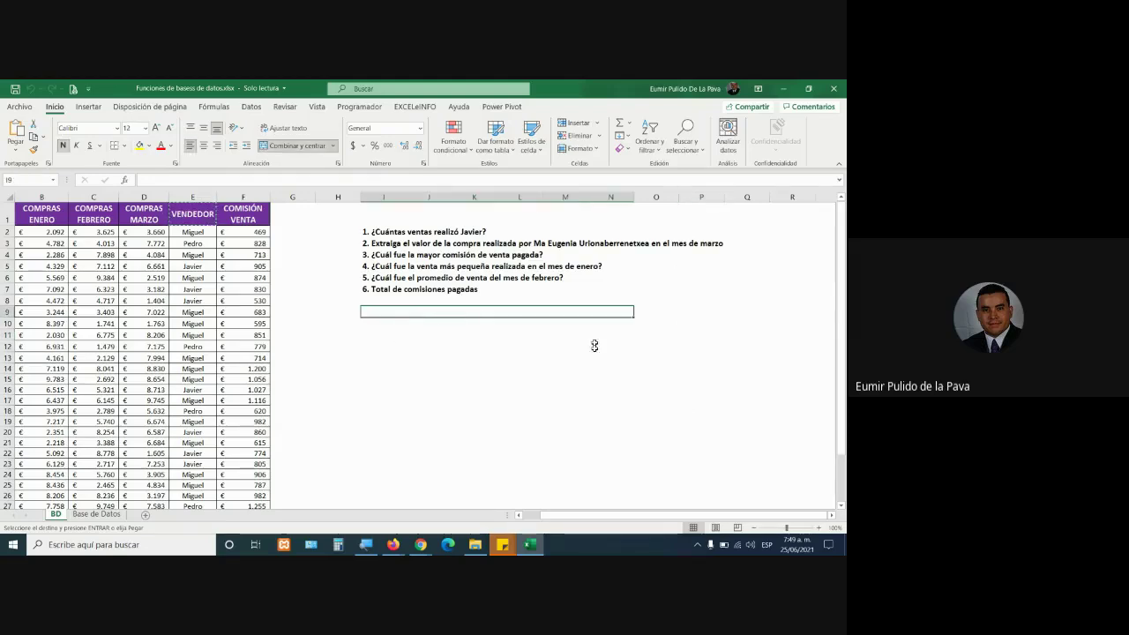
pyautogui.click(701, 321)
pyautogui.click(576, 321)
pyautogui.click(526, 304)
# Unmerge the cells in I10:N15 below the question list and select I10.
pyautogui.click(521, 323)
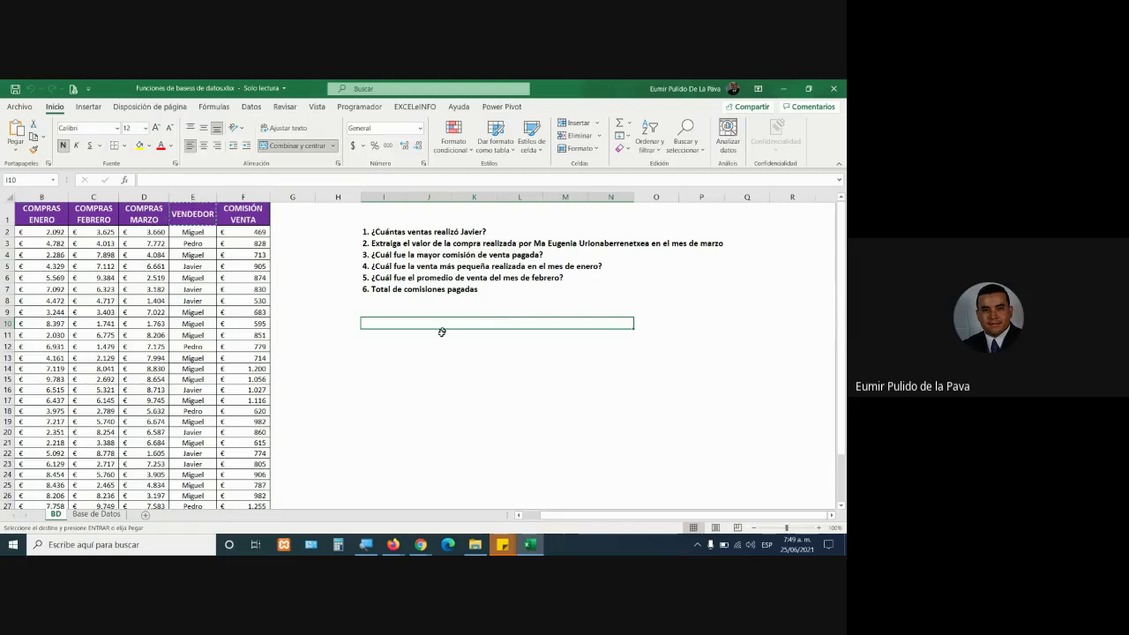
pyautogui.moveTo(442, 331); pyautogui.dragTo(433, 383)
pyautogui.click(302, 147)
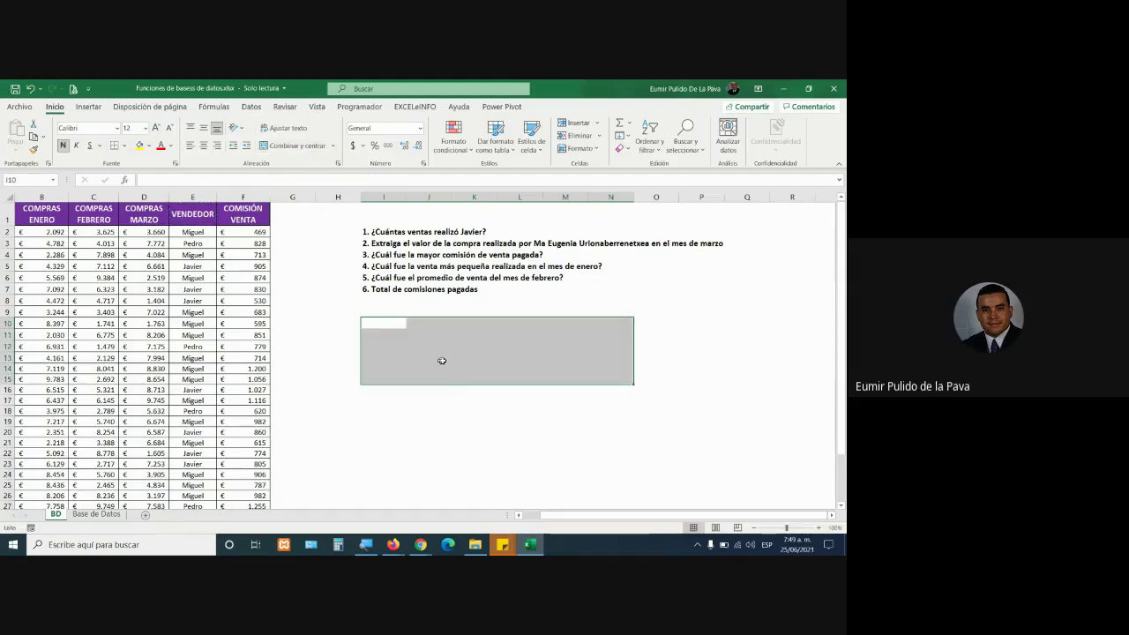
pyautogui.click(389, 323)
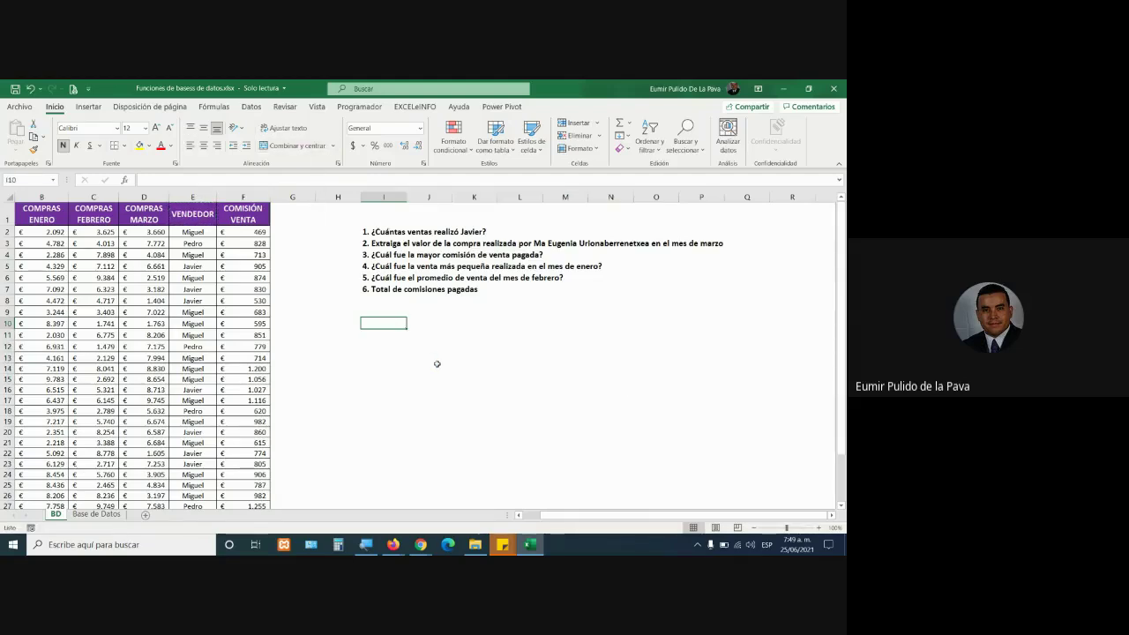
# Copy the VENDEDOR header from E1 to I10, and adjust column I to be wider and row 10 to be shorter.
pyautogui.click(202, 213)
pyautogui.hotkey('ctrl', 'c')
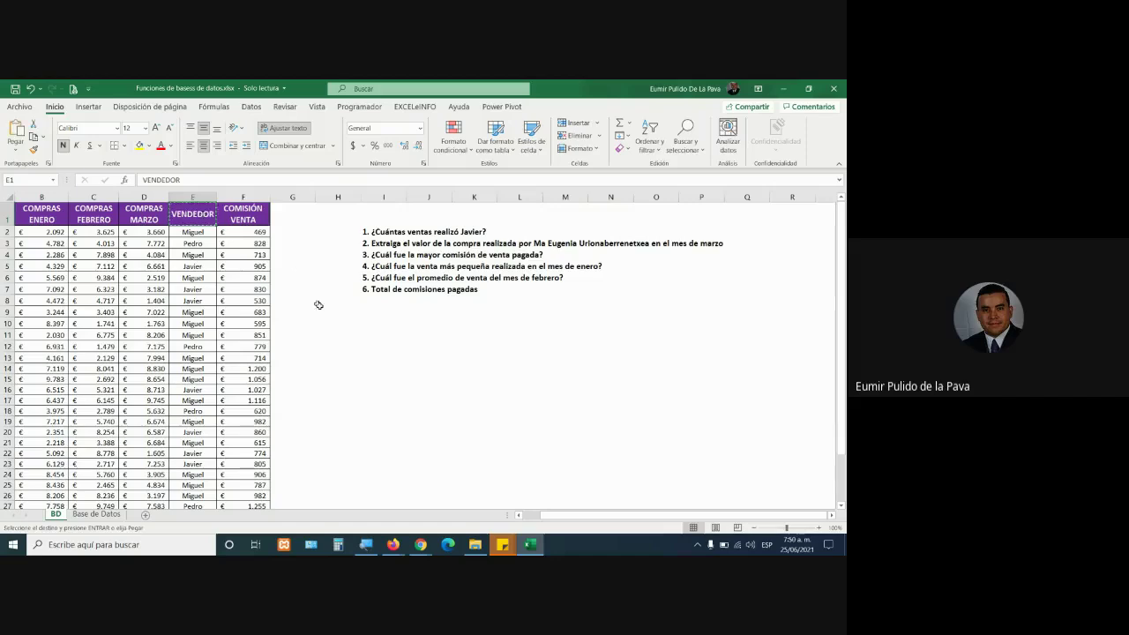
pyautogui.click(391, 327)
pyautogui.hotkey('ctrl', 'v')
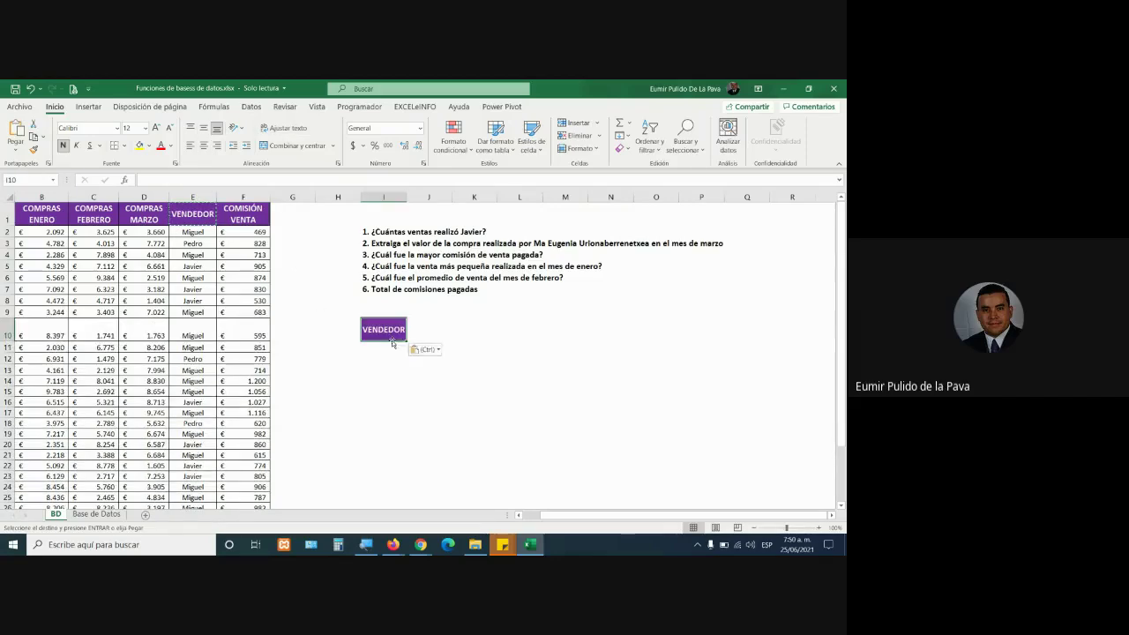
pyautogui.moveTo(406, 194); pyautogui.dragTo(428, 195)
pyautogui.moveTo(8, 342); pyautogui.dragTo(7, 330)
pyautogui.click(388, 347)
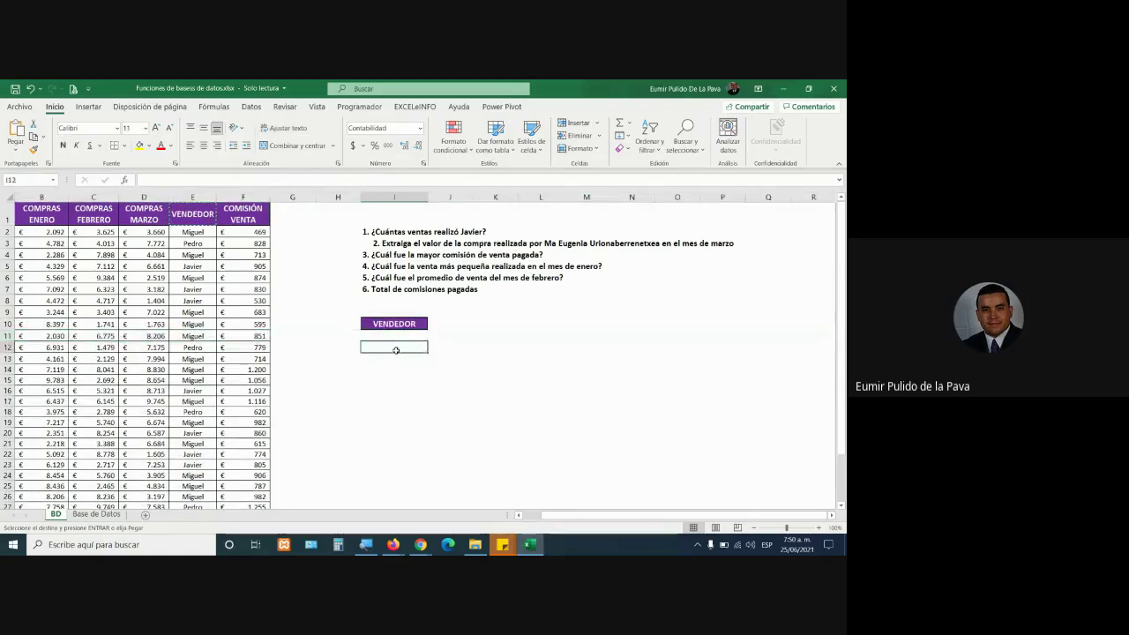
# Enter the first name of the salesperson from question 1 as the criterion in I11, below the VENDEDOR header.
pyautogui.click(411, 336)
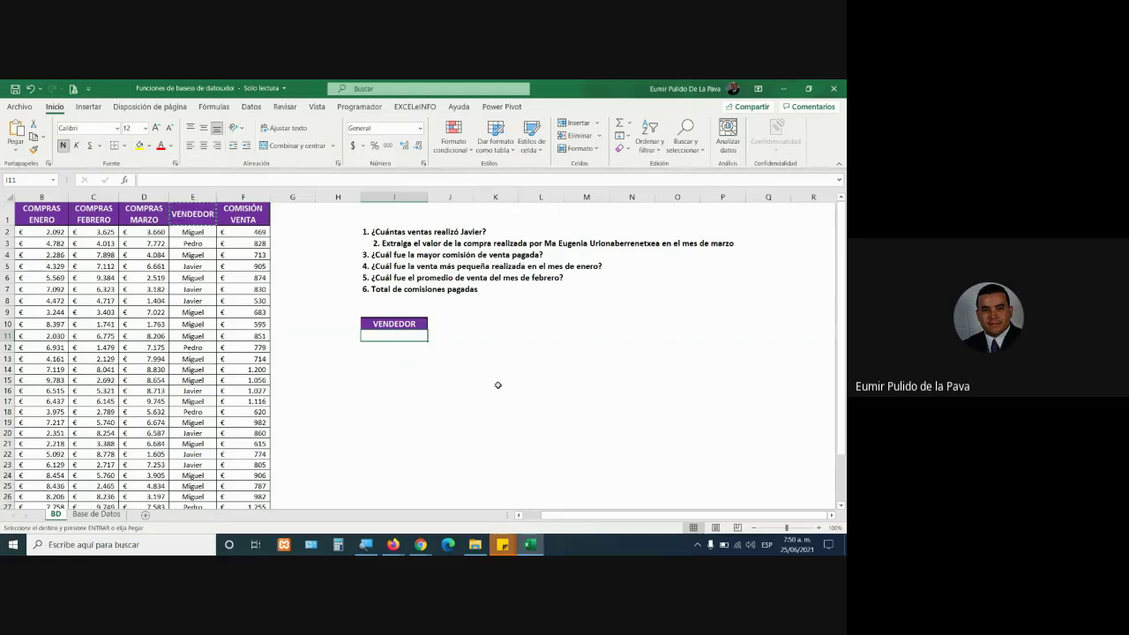
pyautogui.write('JAVIER')
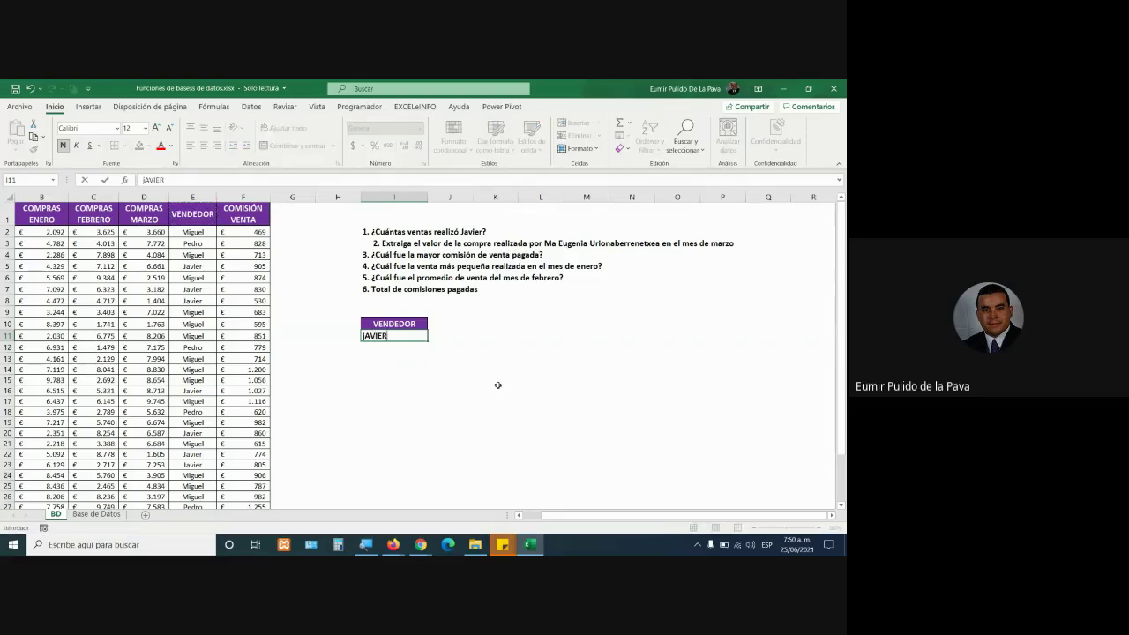
pyautogui.press('Return')
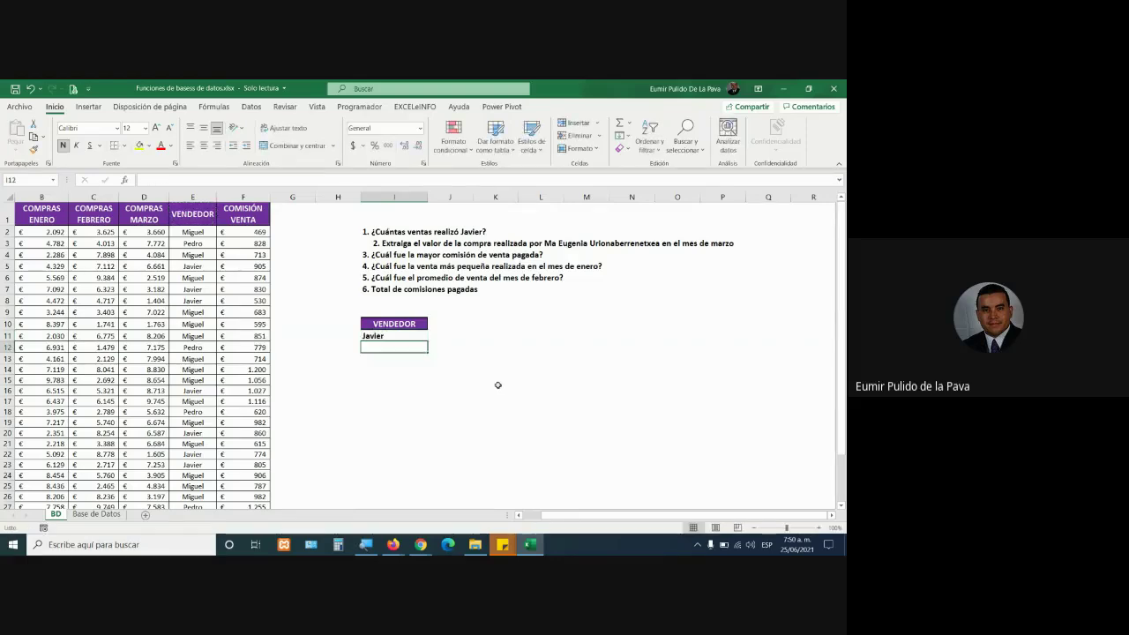
pyautogui.press('Down')
pyautogui.press('Down')
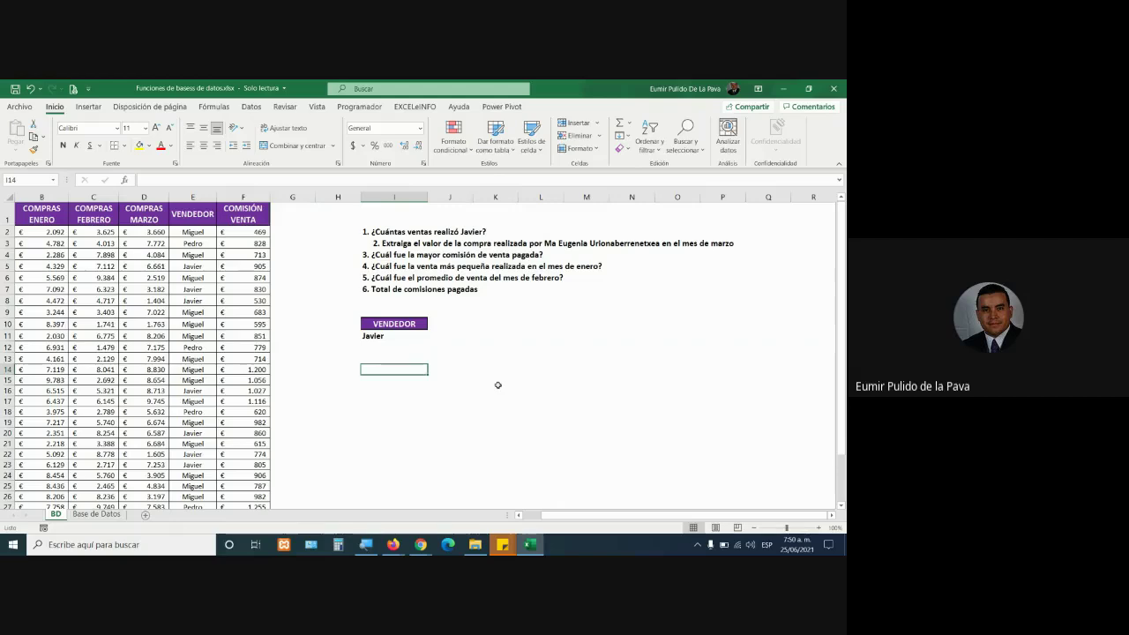
# Enlarge the font of K11, beside the criteria area, to size 20.
pyautogui.click(466, 336)
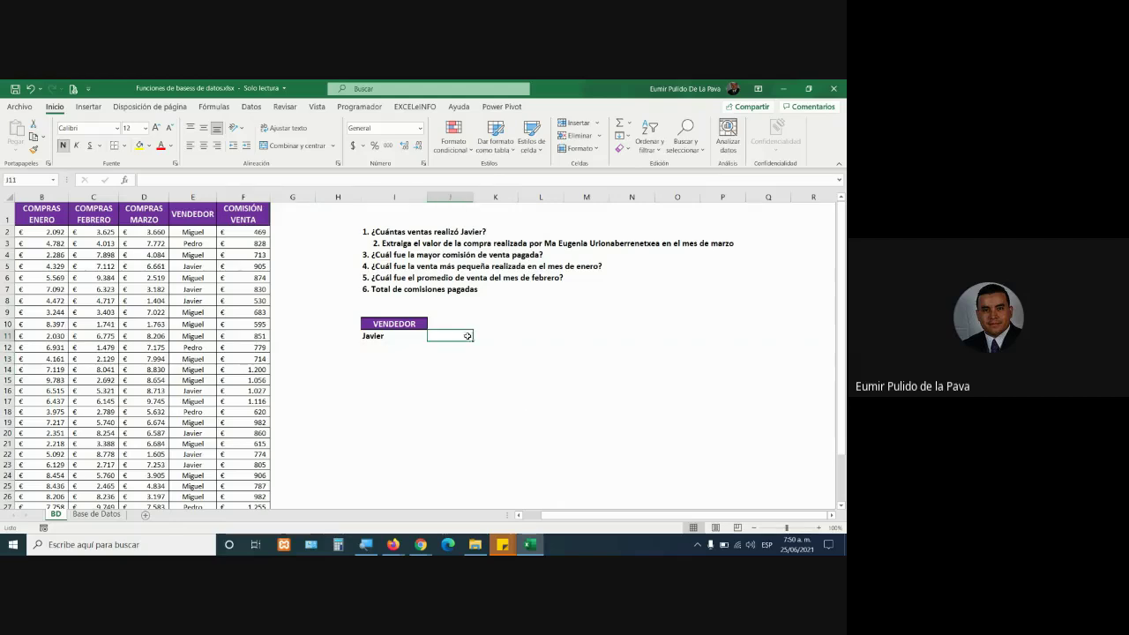
pyautogui.click(496, 335)
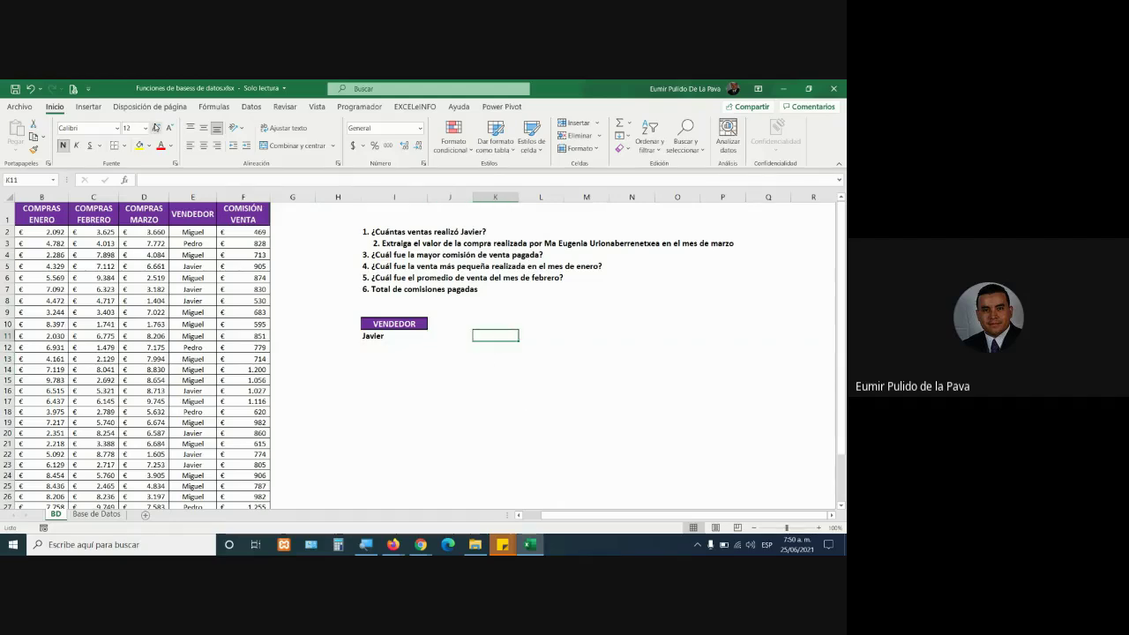
pyautogui.click(155, 128)
pyautogui.click(156, 127)
pyautogui.click(155, 128)
pyautogui.click(155, 128)
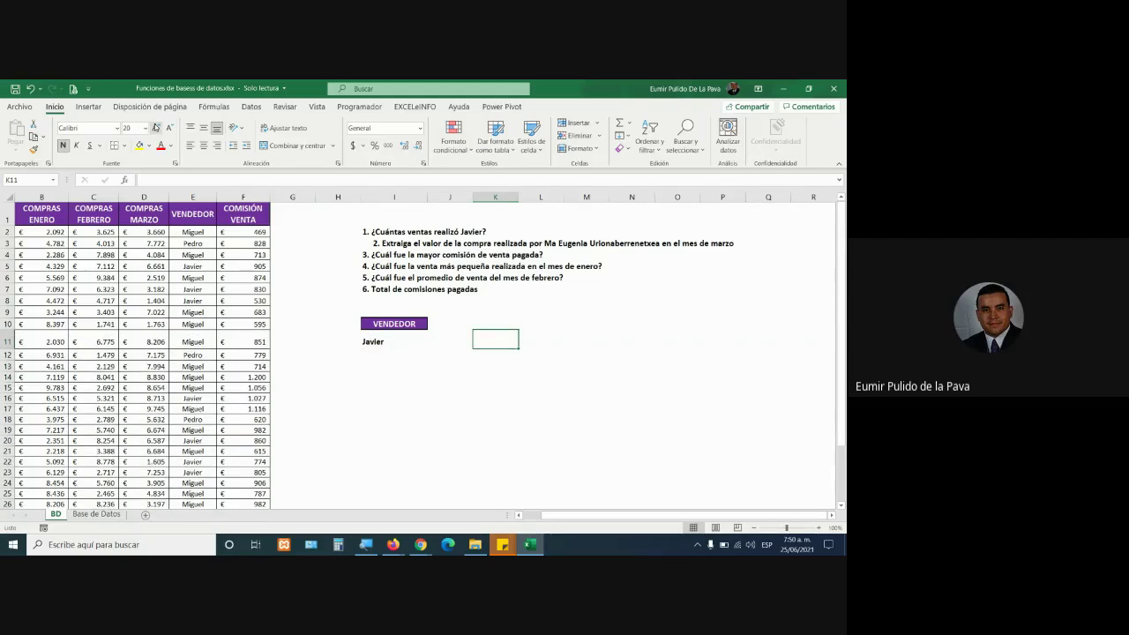
# Begin a BDCONTARA formula in K11, chosen among the BD functions, with the Windows Magnifier (Lupa) set to 200%.
pyautogui.write('=bd')
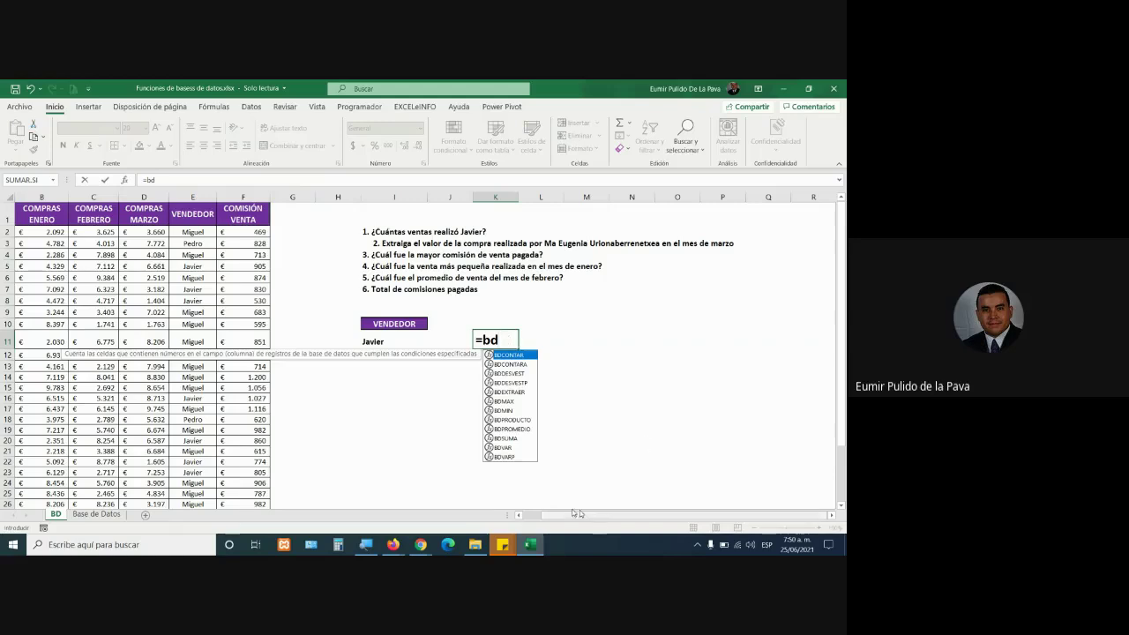
pyautogui.click(366, 544)
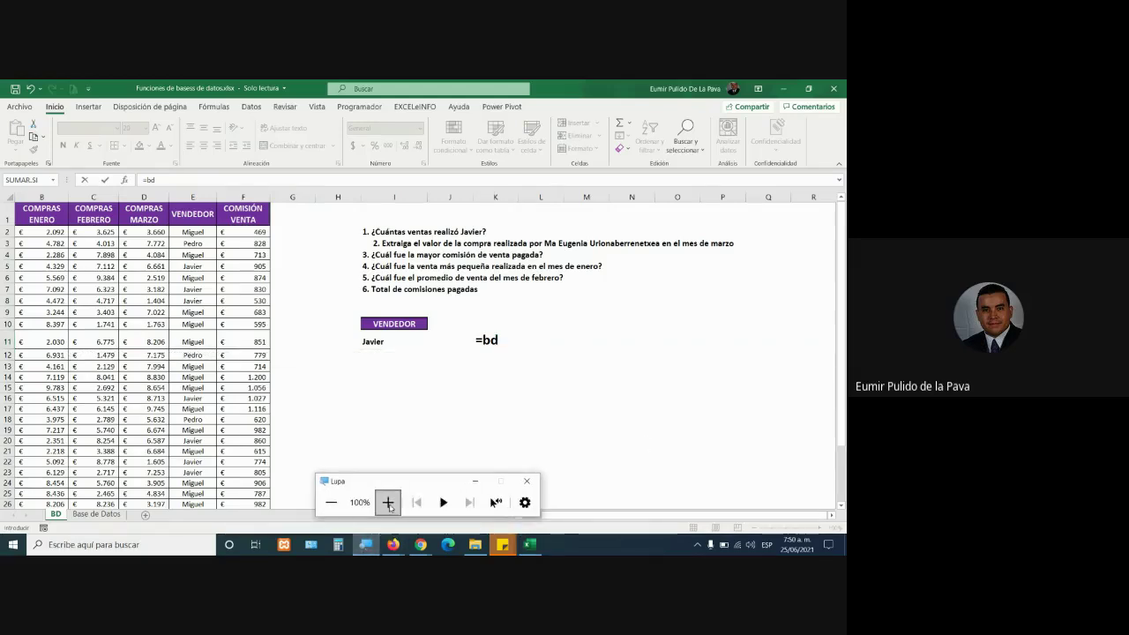
pyautogui.click(388, 502)
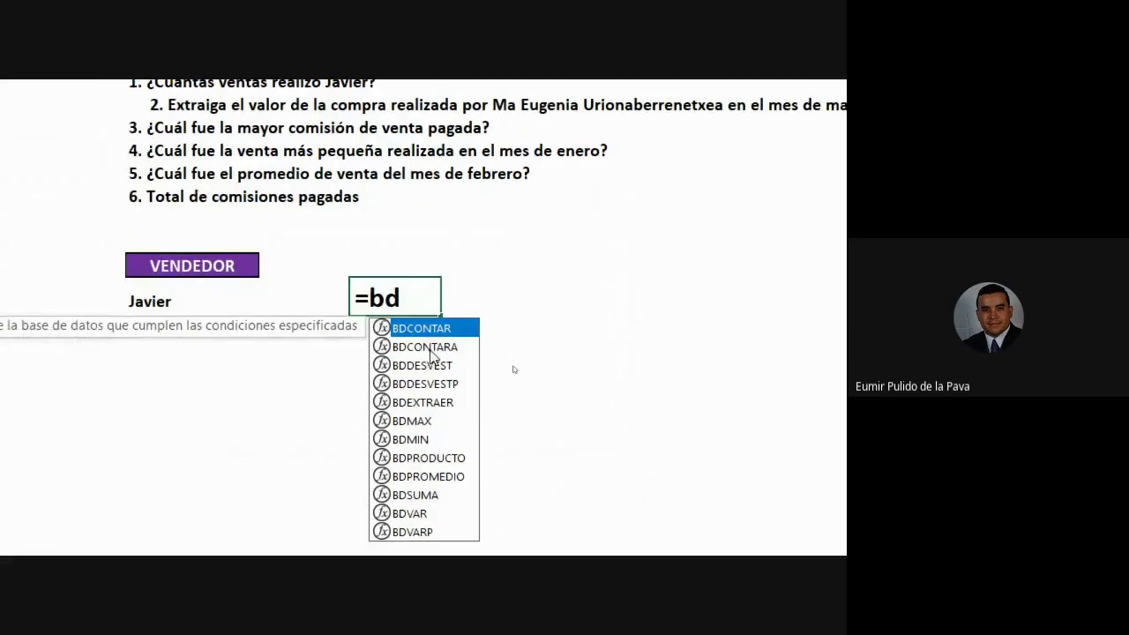
pyautogui.click(430, 410)
pyautogui.click(434, 329)
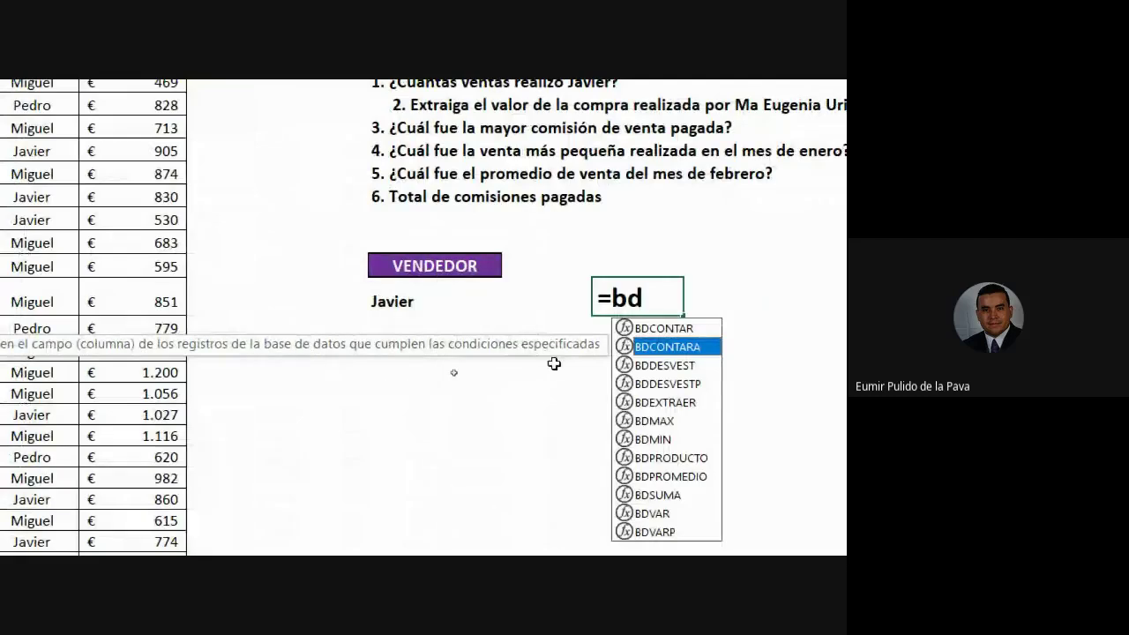
pyautogui.click(664, 329)
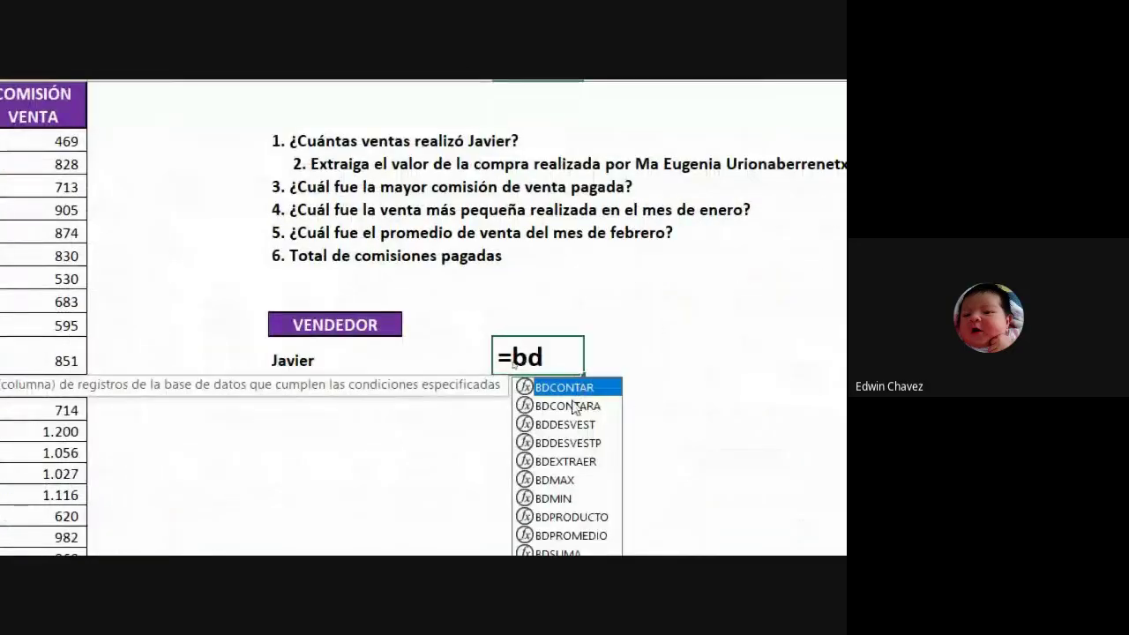
pyautogui.click(574, 407)
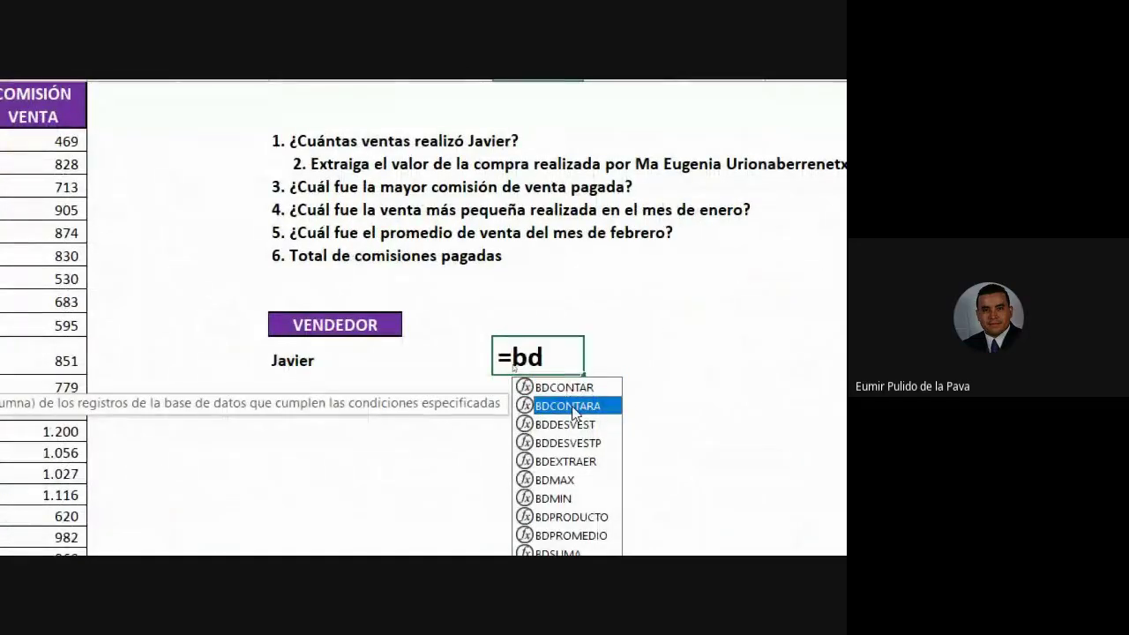
pyautogui.doubleClick(574, 407)
pyautogui.moveTo(299, 318); pyautogui.dragTo(416, 315)
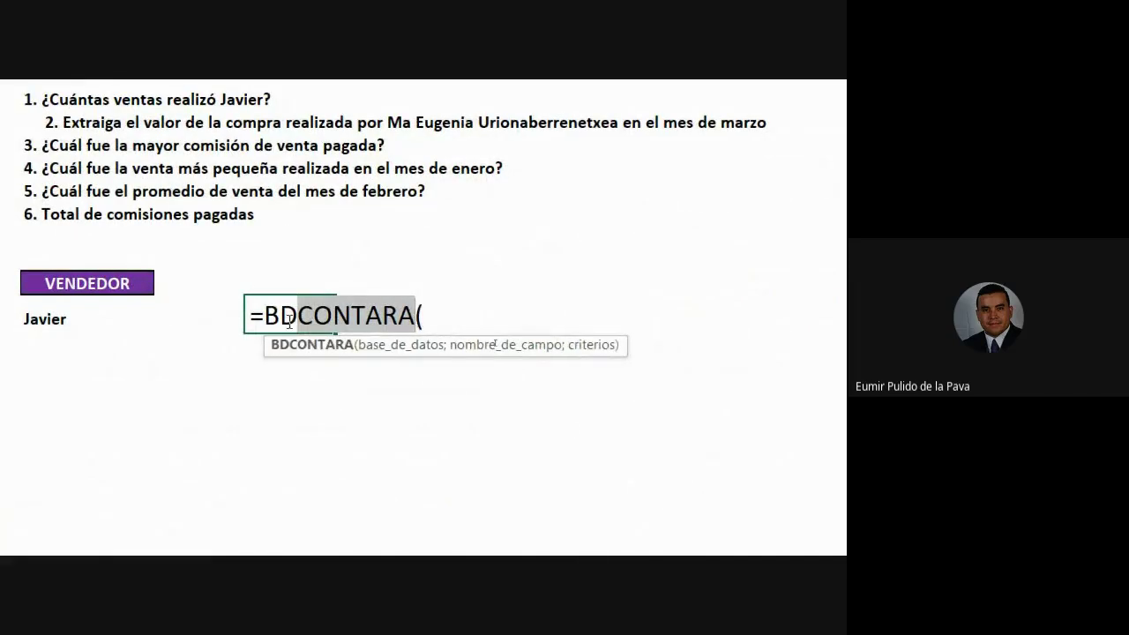
pyautogui.moveTo(265, 318); pyautogui.dragTo(301, 317)
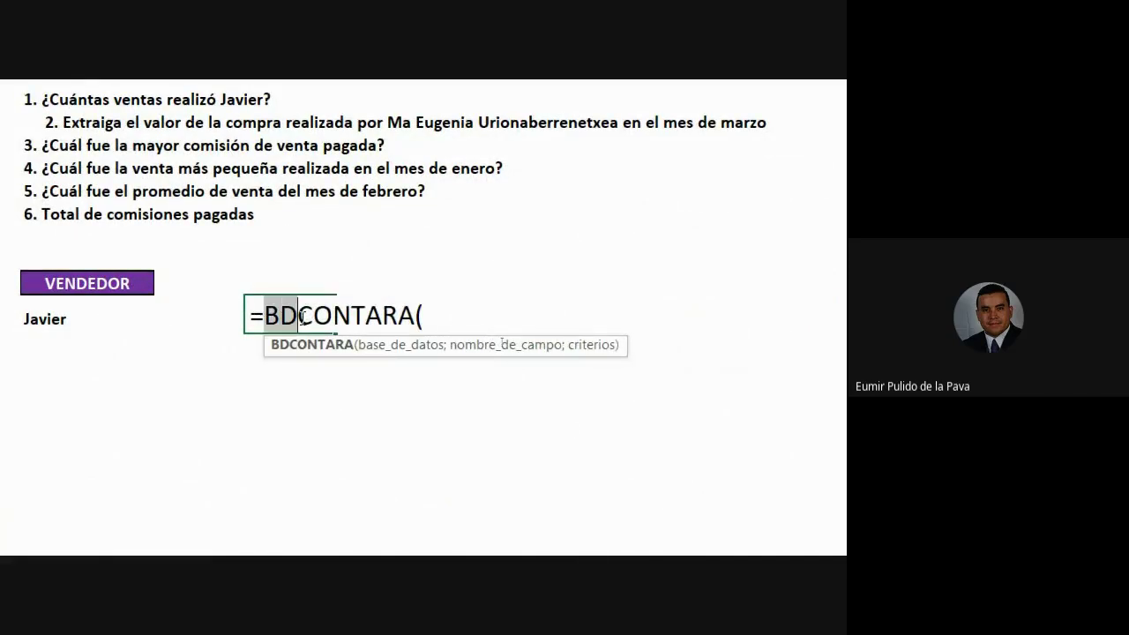
pyautogui.click(455, 317)
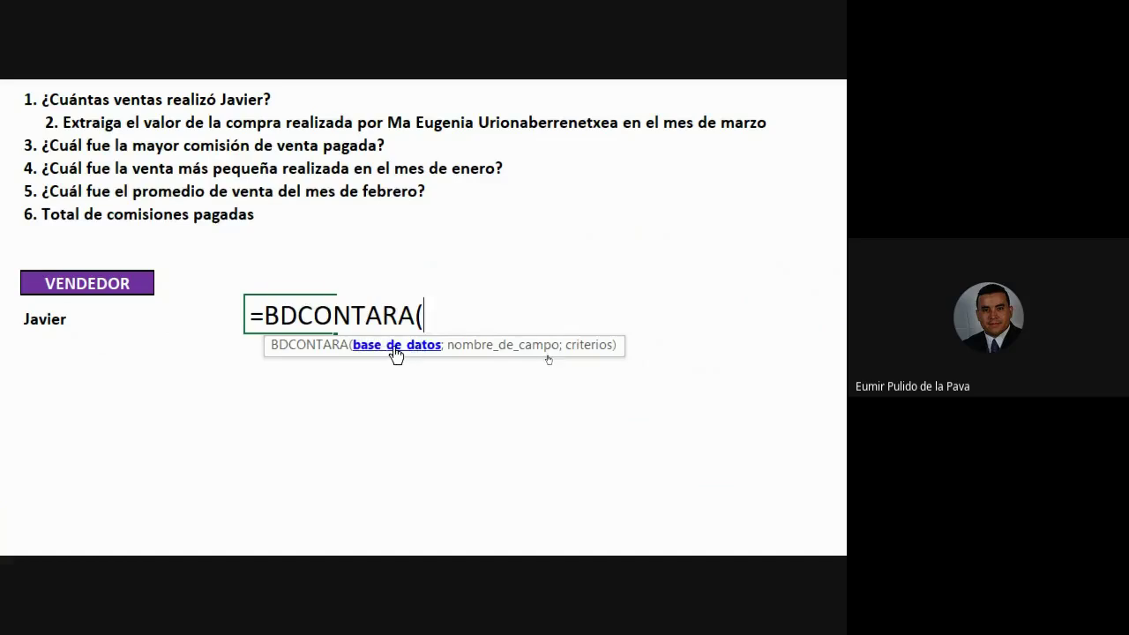
# Complete the BDCONTARA formula in K11 with database B1:F33, field E1 and criteria I10:I11.
pyautogui.moveTo(84, 189); pyautogui.dragTo(534, 409)
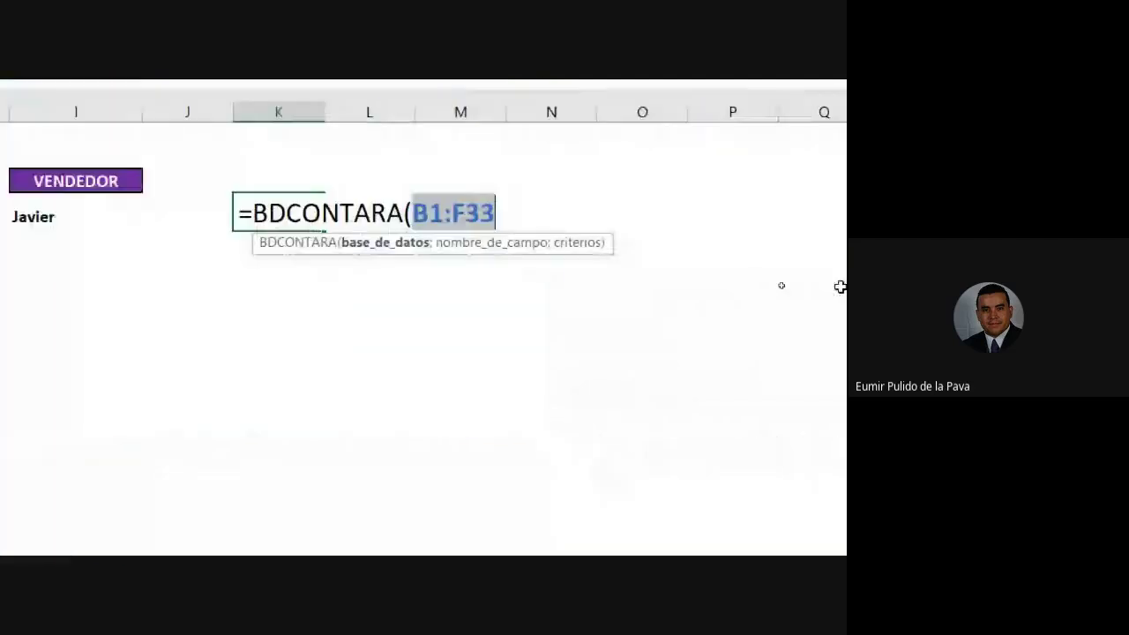
pyautogui.write(';')
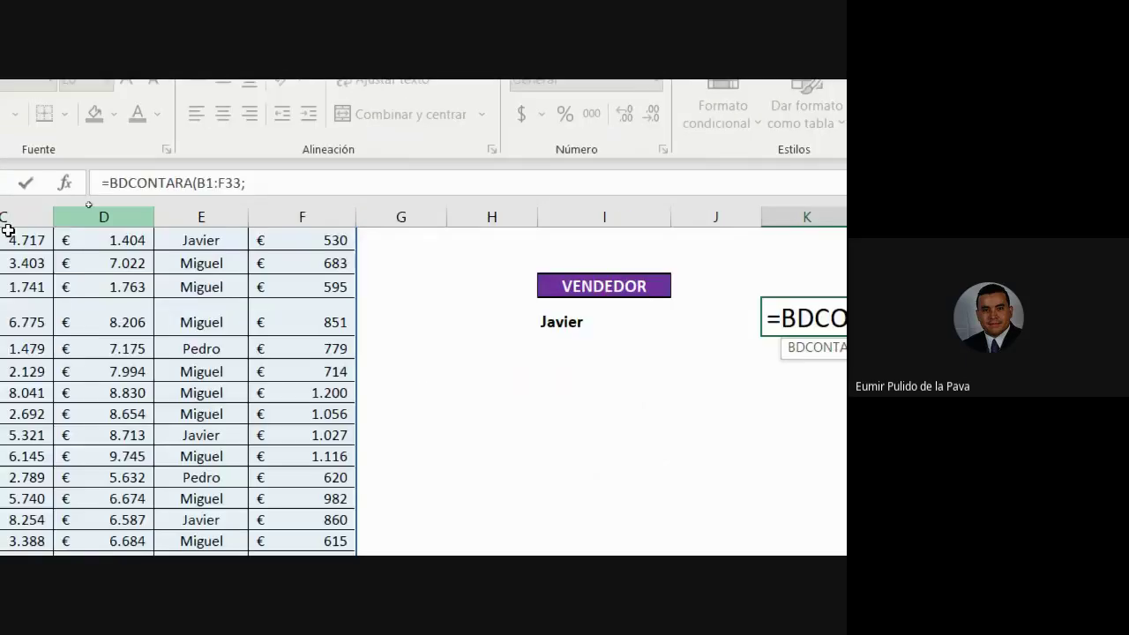
pyautogui.click(231, 263)
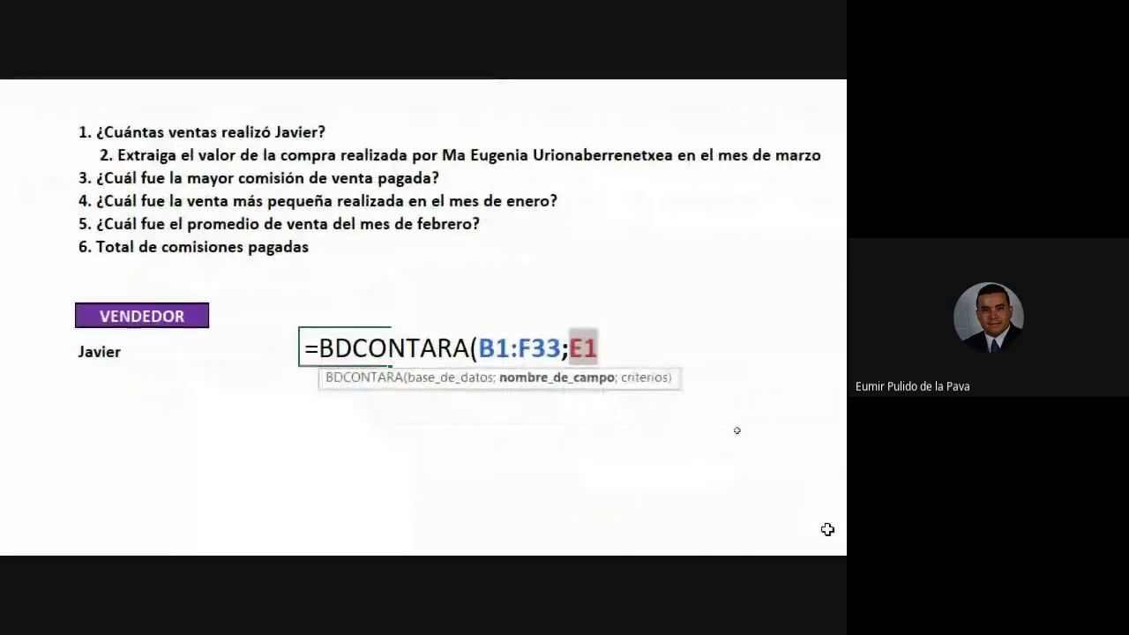
pyautogui.write(';')
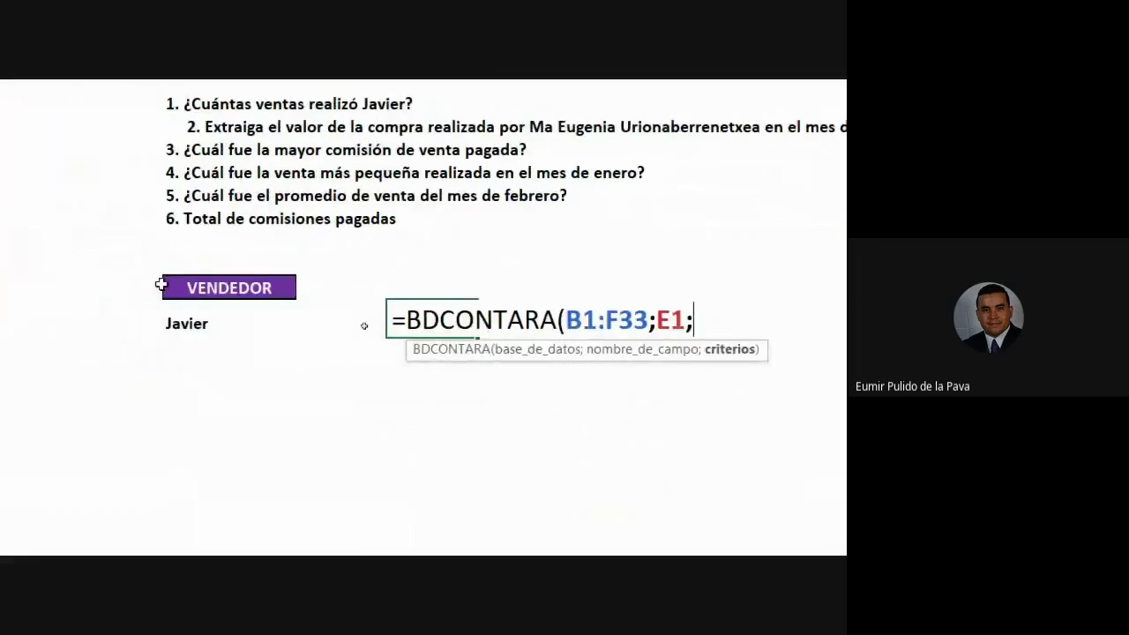
pyautogui.moveTo(229, 288); pyautogui.dragTo(261, 340)
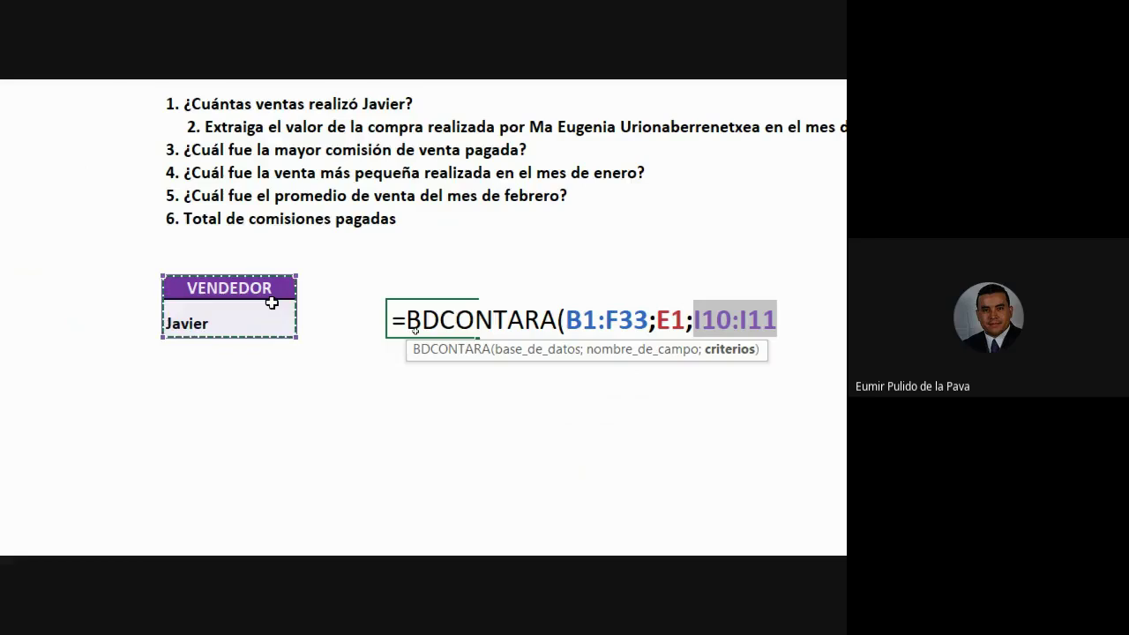
pyautogui.write(')')
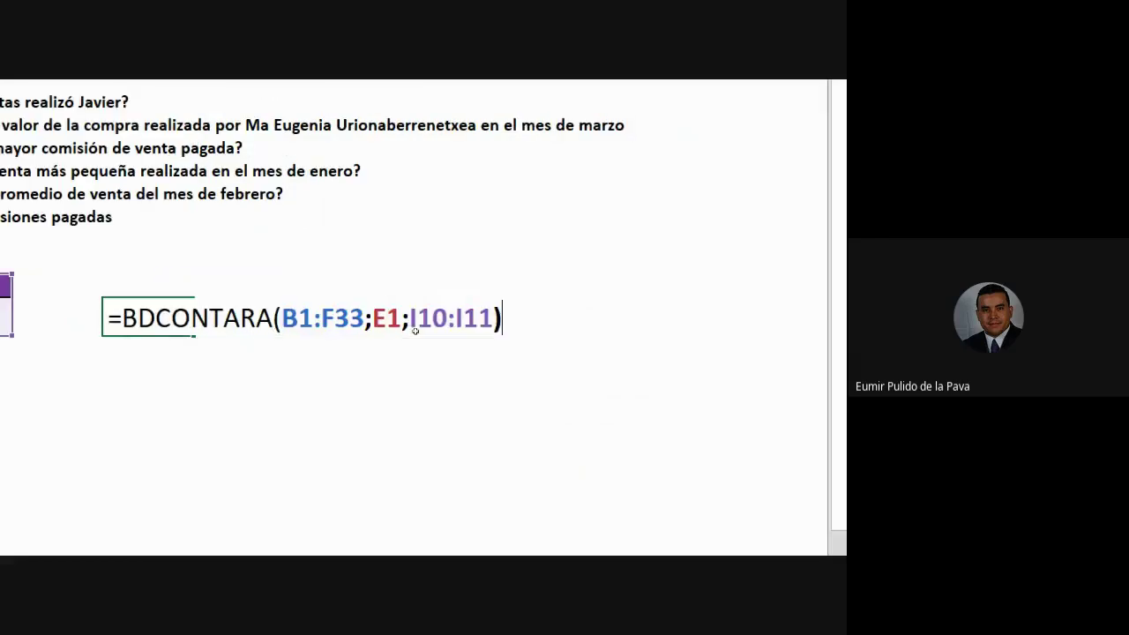
pyautogui.press('Return')
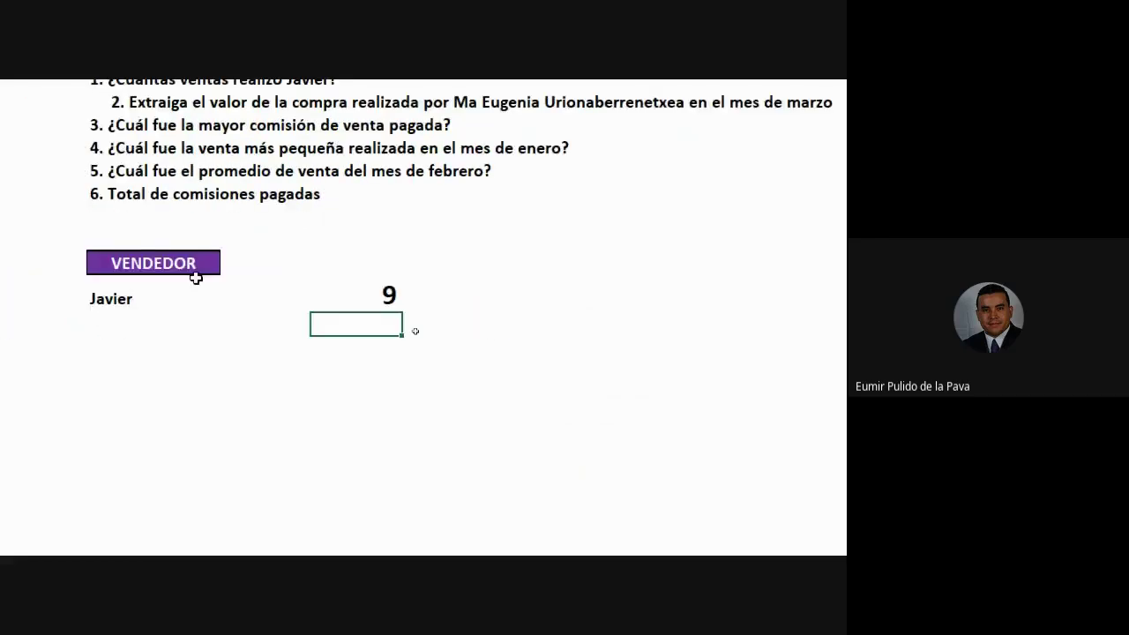
# Turn on the filters for the sales table's header row, starting from the VENDEDOR header in E1.
pyautogui.click(429, 287)
pyautogui.hscroll(-5, 428, 287)
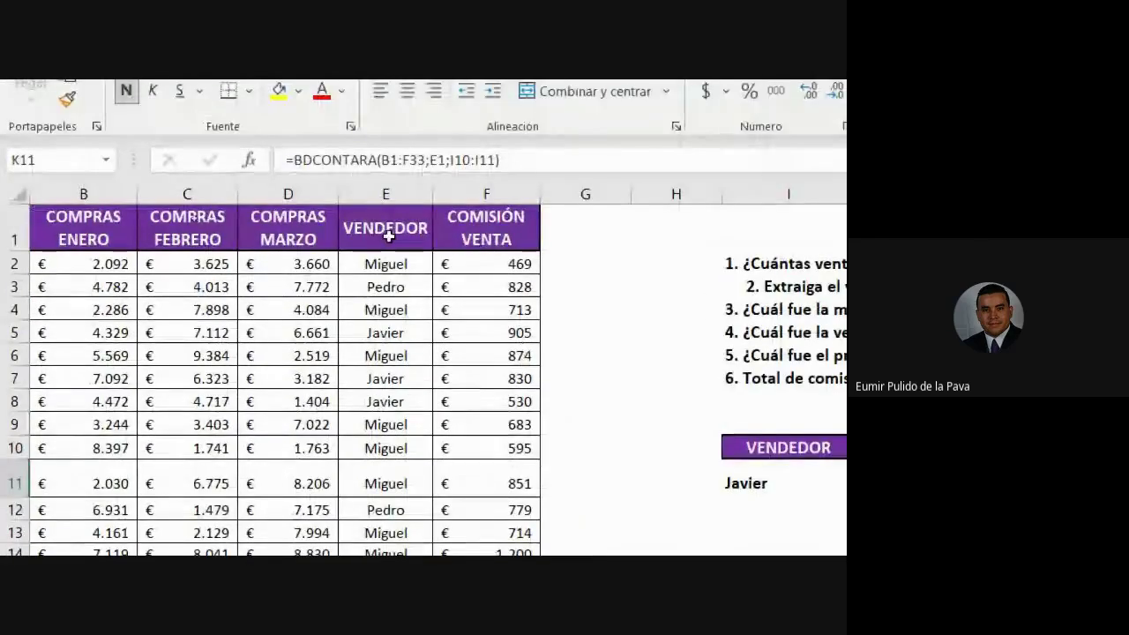
pyautogui.click(389, 232)
pyautogui.hotkey('ctrl', 'shift', 'l')
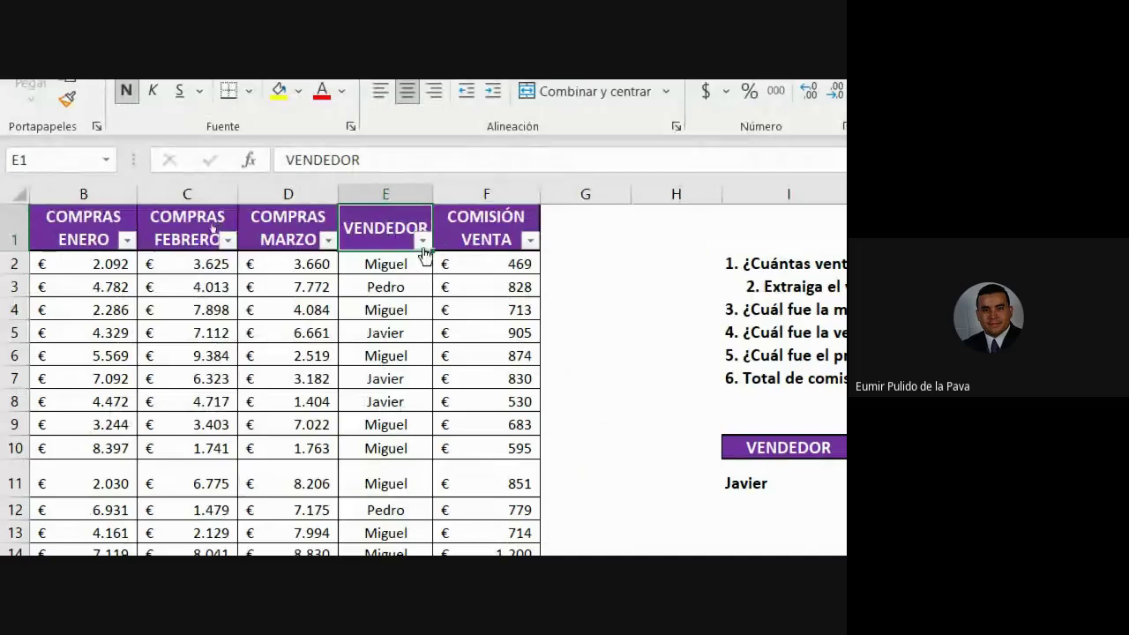
# Filter the VENDEDOR column to only the question 1 salesperson to check the count, and clear the filter.
pyautogui.click(422, 241)
pyautogui.click(198, 500)
pyautogui.click(198, 519)
pyautogui.click(297, 358)
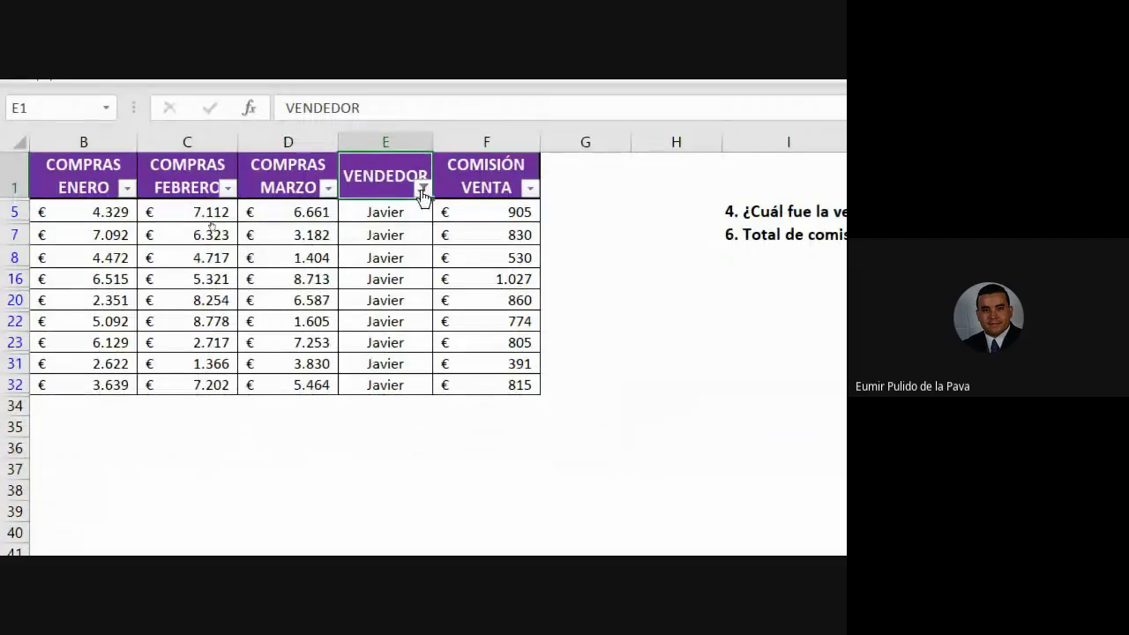
pyautogui.click(425, 189)
pyautogui.press('Escape')
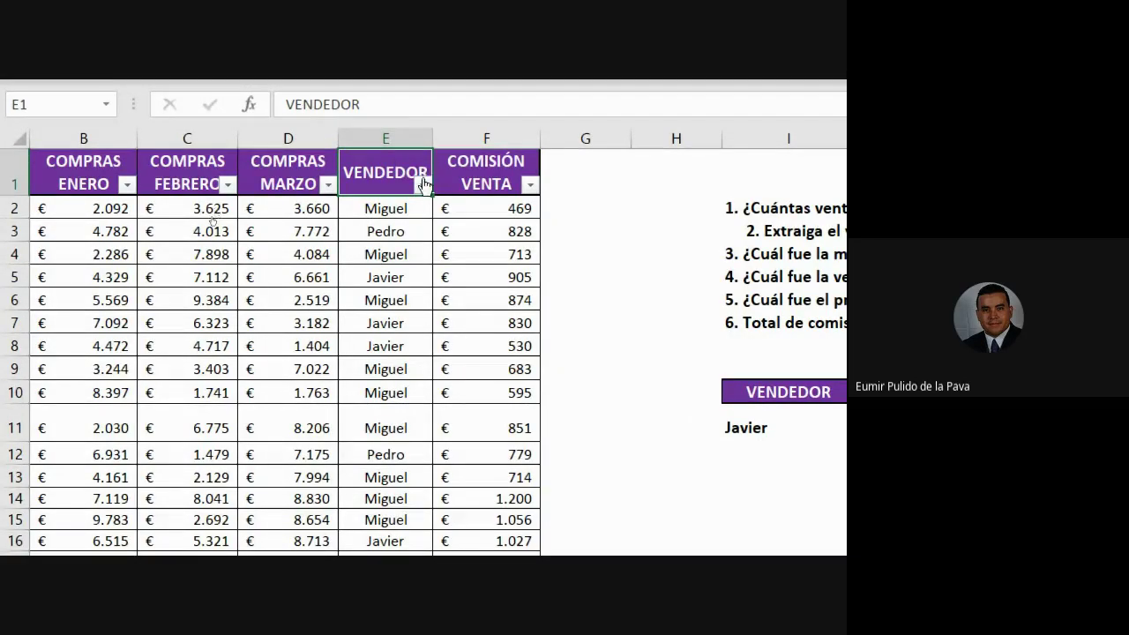
# Review the arguments of the BDCONTARA formula in K11 without changing it.
pyautogui.click(453, 222)
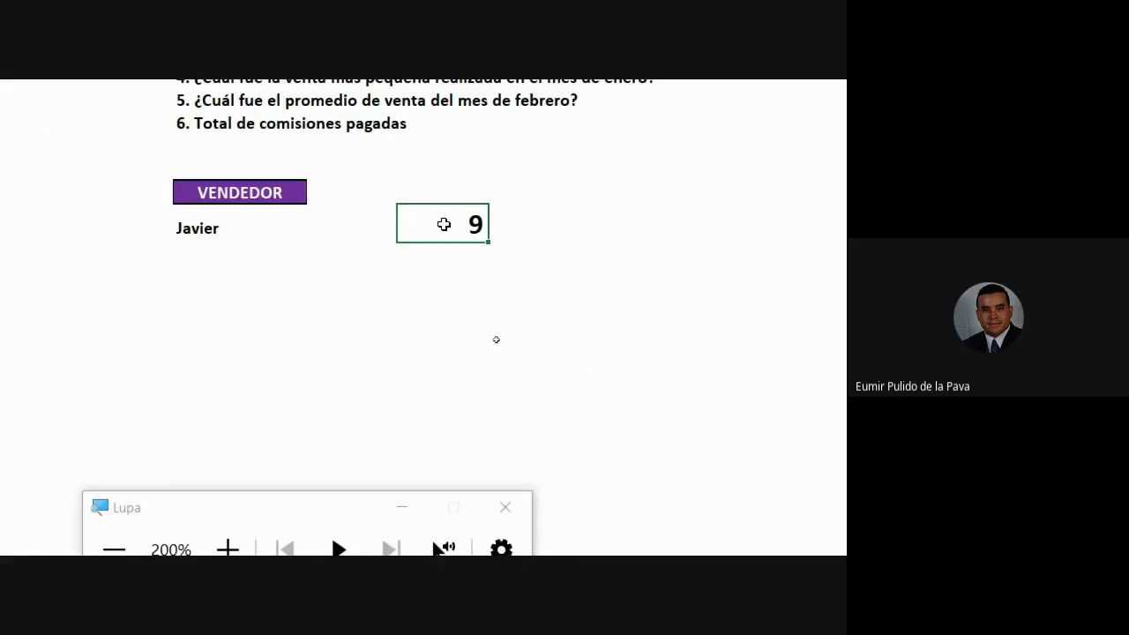
pyautogui.doubleClick(443, 224)
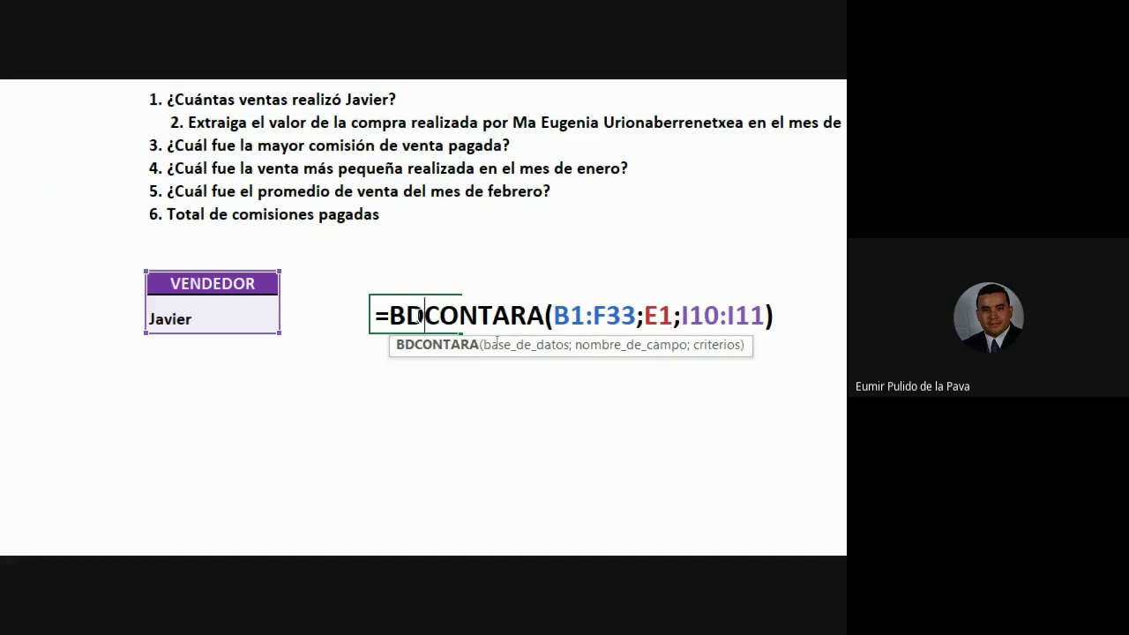
pyautogui.press('Escape')
# In K12, count the same salesperson's entries in E2:E33 with CONTAR.SI, giving the first name as quoted text for the criterion.
pyautogui.click(408, 353)
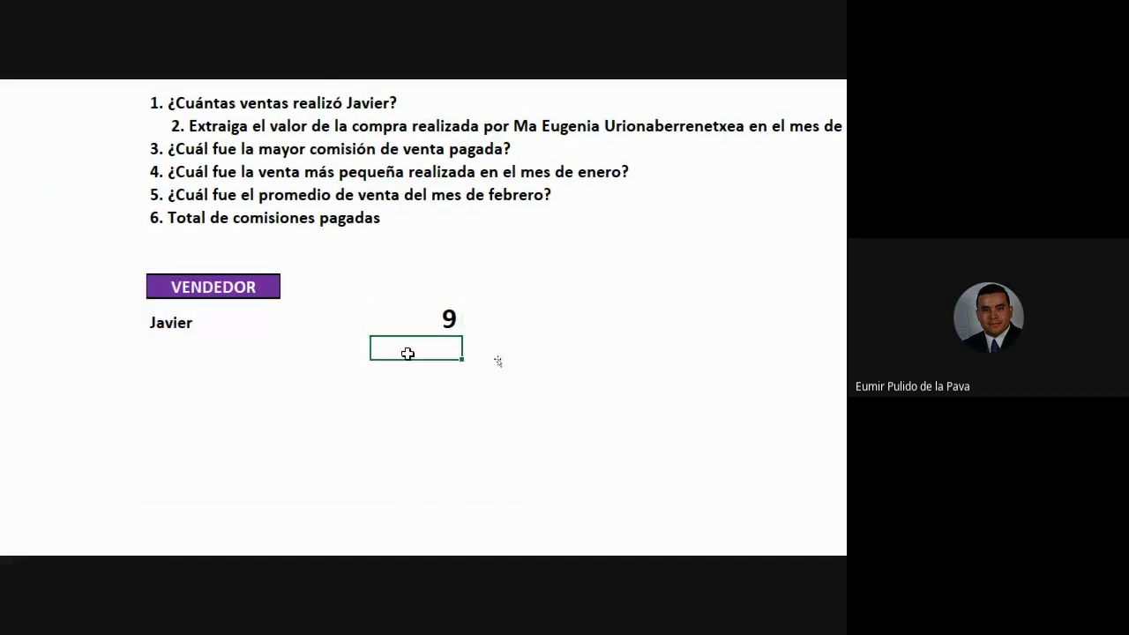
pyautogui.write('=contar')
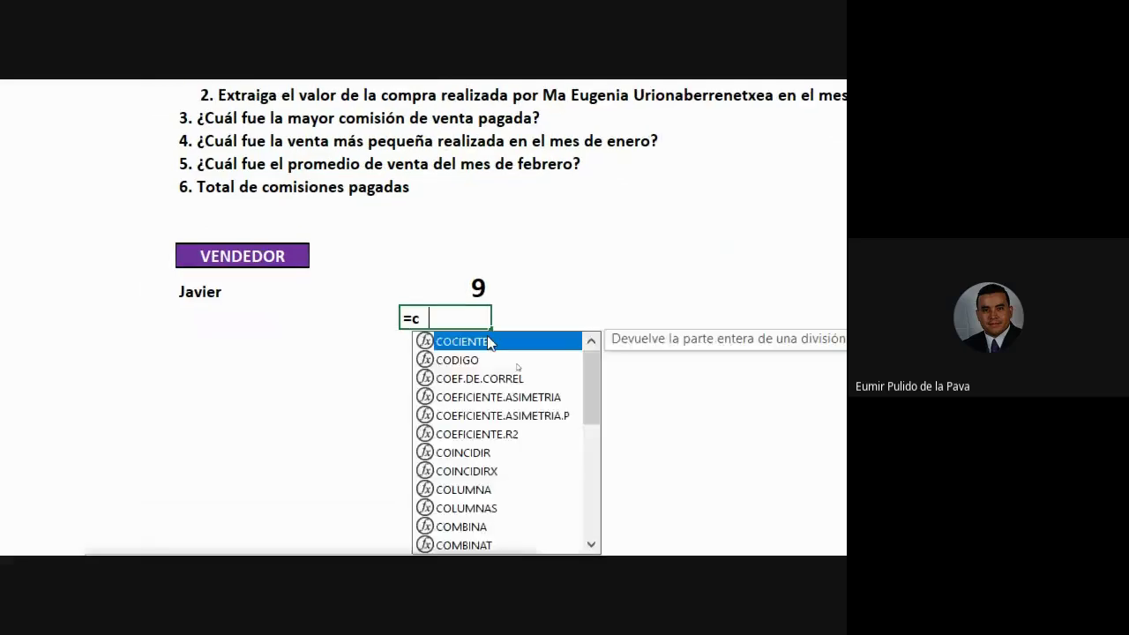
pyautogui.press('Down')
pyautogui.press('Down')
pyautogui.press('Tab')
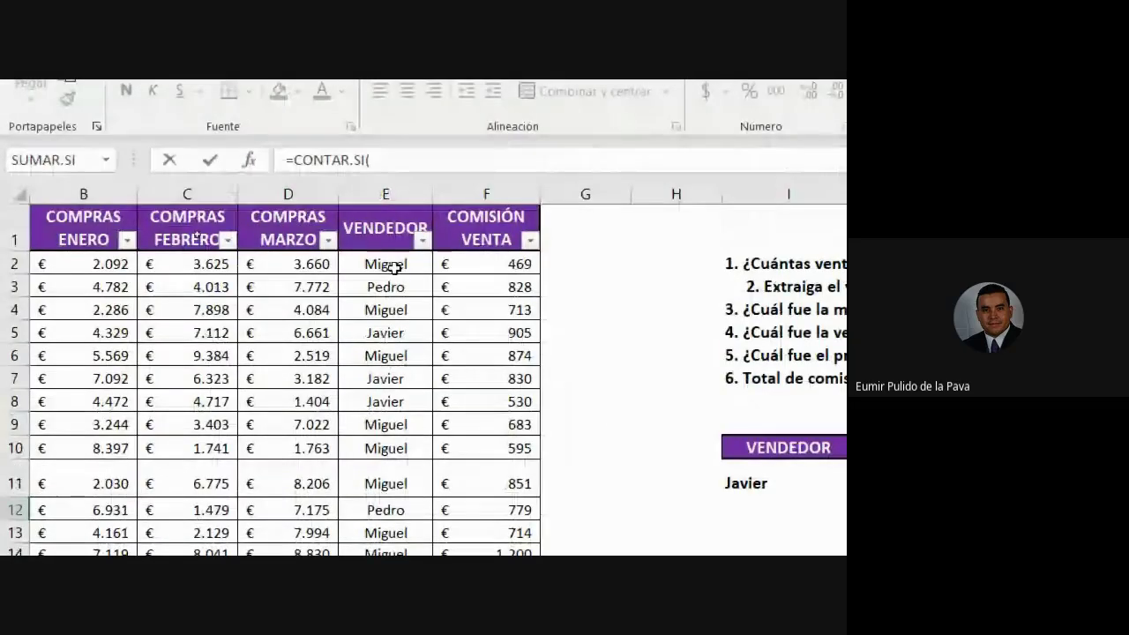
pyautogui.click(392, 174)
pyautogui.hotkey('ctrl', 'shift', 'Down')
pyautogui.write(';')
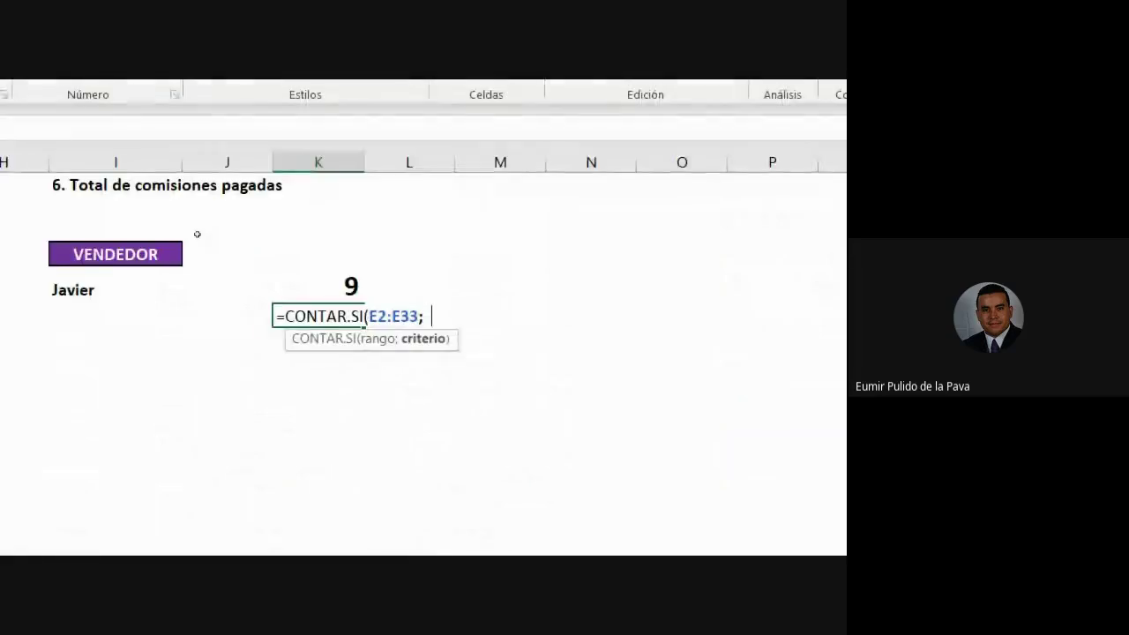
pyautogui.press('BackSpace')
pyautogui.write('"javier")')
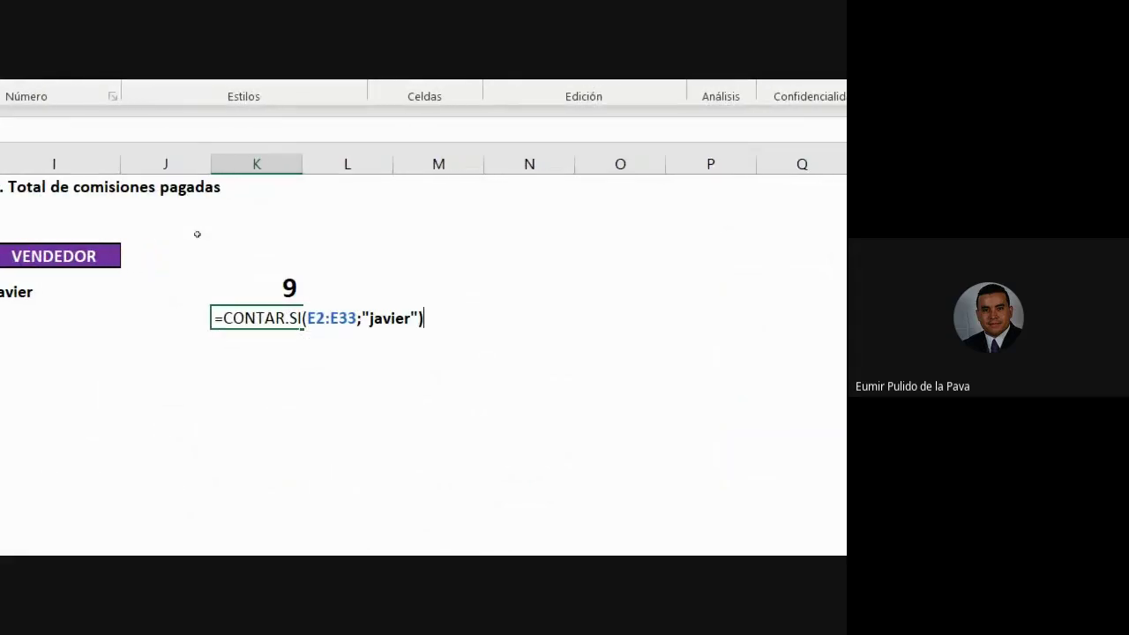
pyautogui.press('Return')
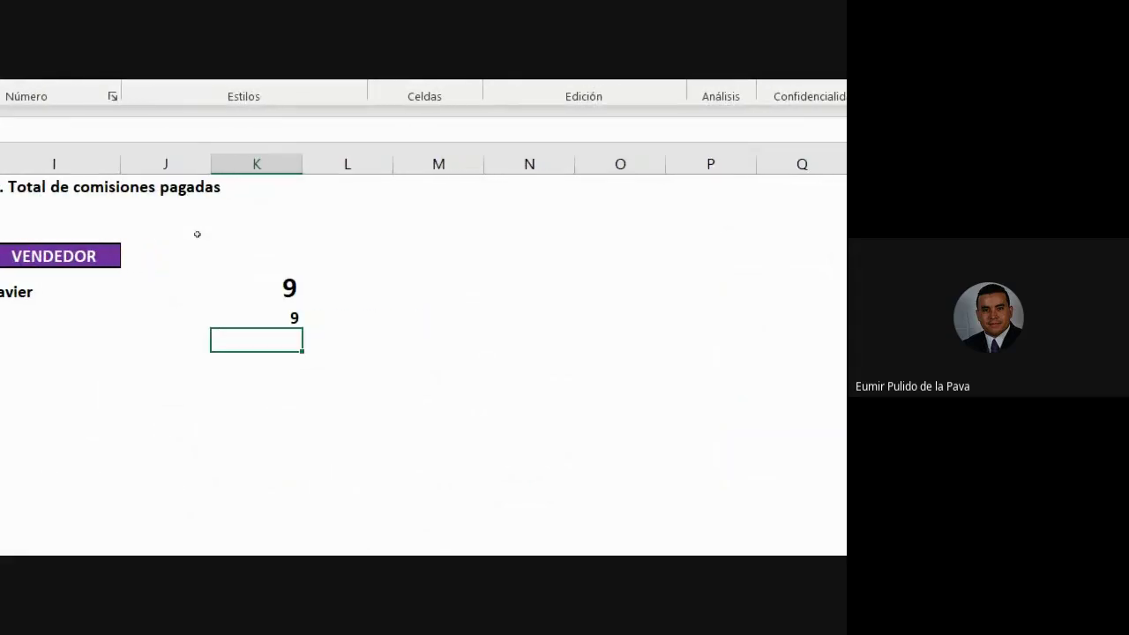
# Copy the formatting of the BDCONTARA result in K11 onto the CONTAR.SI result in K12.
pyautogui.click(299, 284)
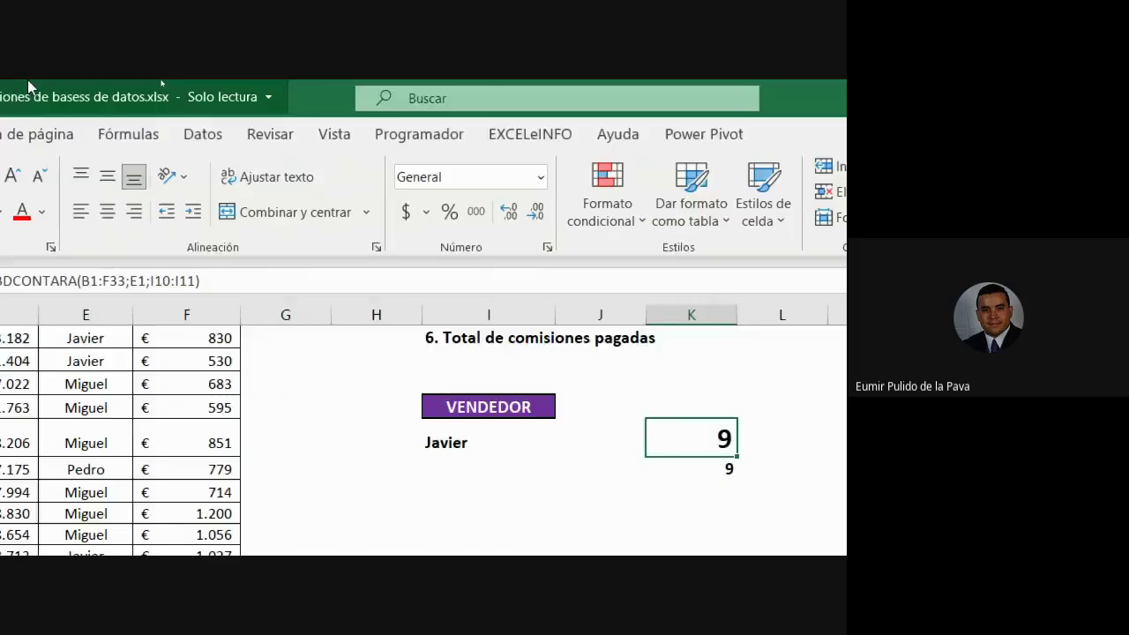
pyautogui.click(68, 224)
pyautogui.click(786, 468)
# Review the BDCONTARA formula in K11 without changing it, and zoom the screen magnifier back out from 200%.
pyautogui.click(277, 144)
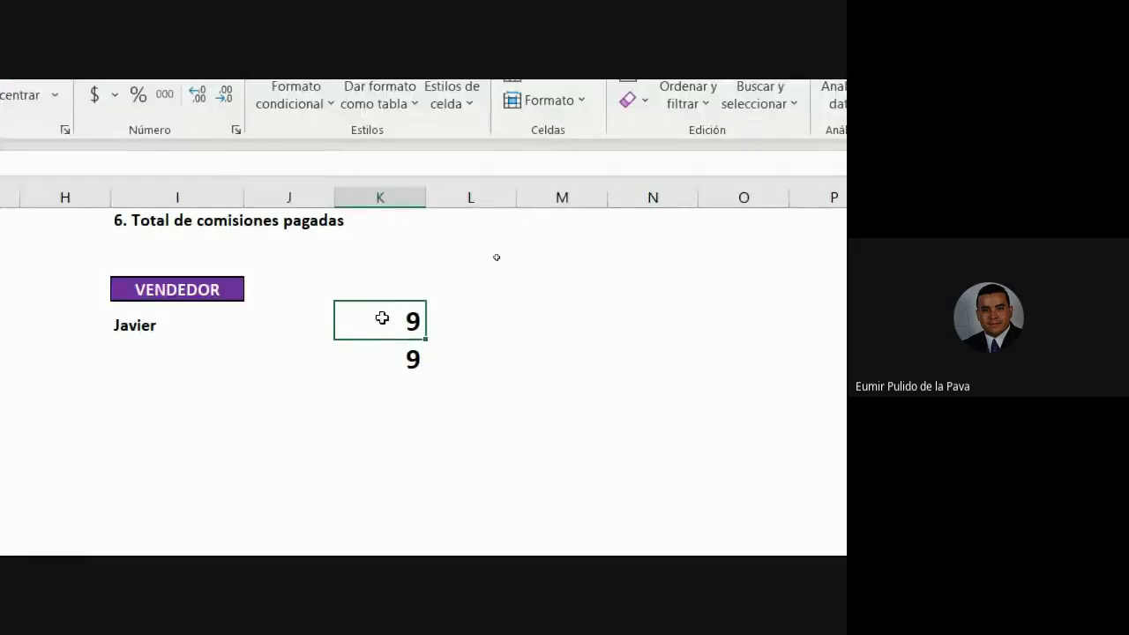
pyautogui.doubleClick(291, 151)
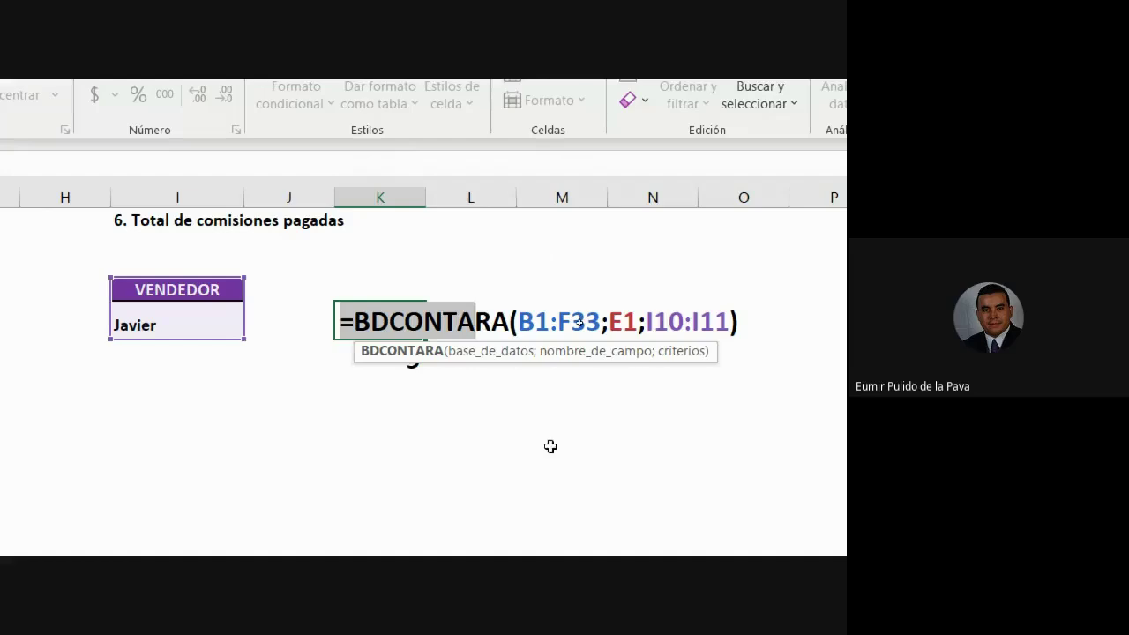
pyautogui.press('Return')
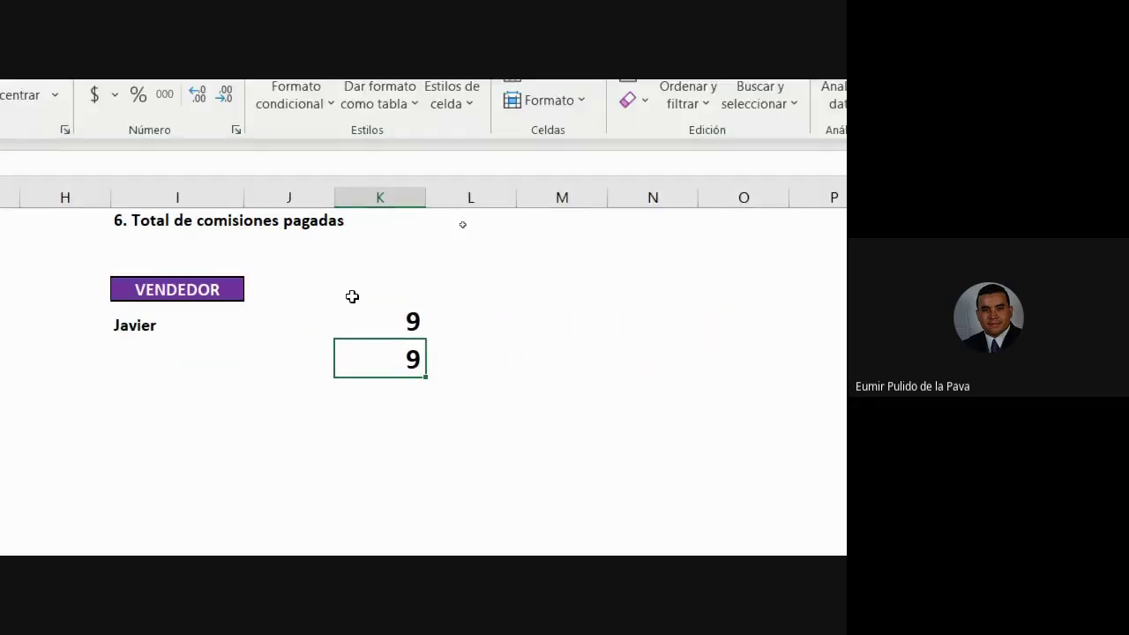
pyautogui.scroll(2, 191, 274)
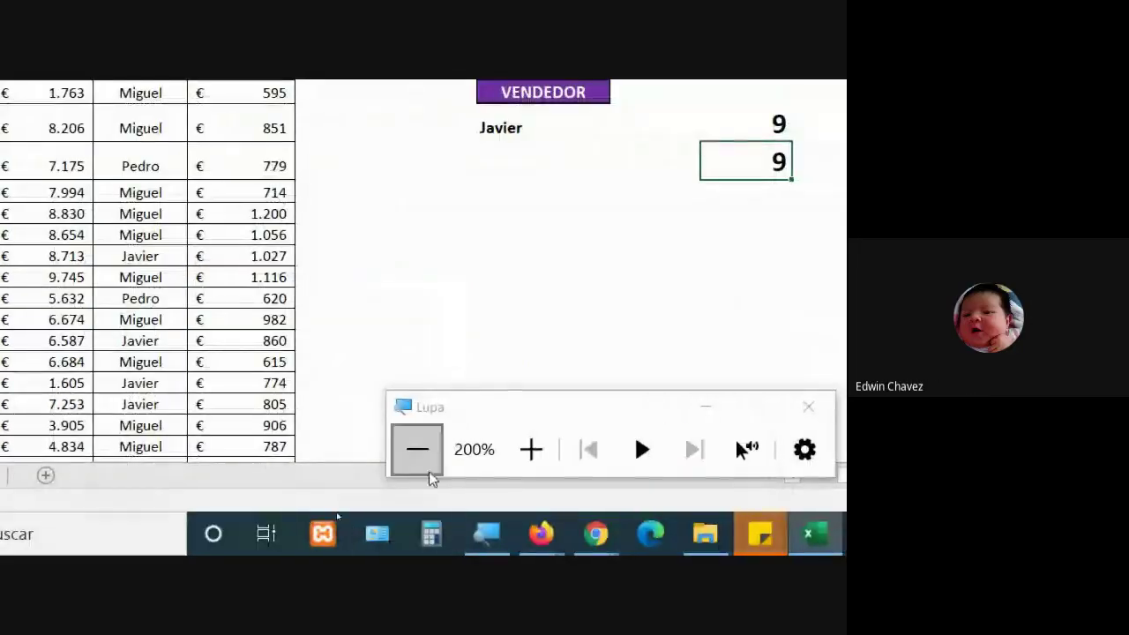
pyautogui.click(415, 448)
pyautogui.click(474, 481)
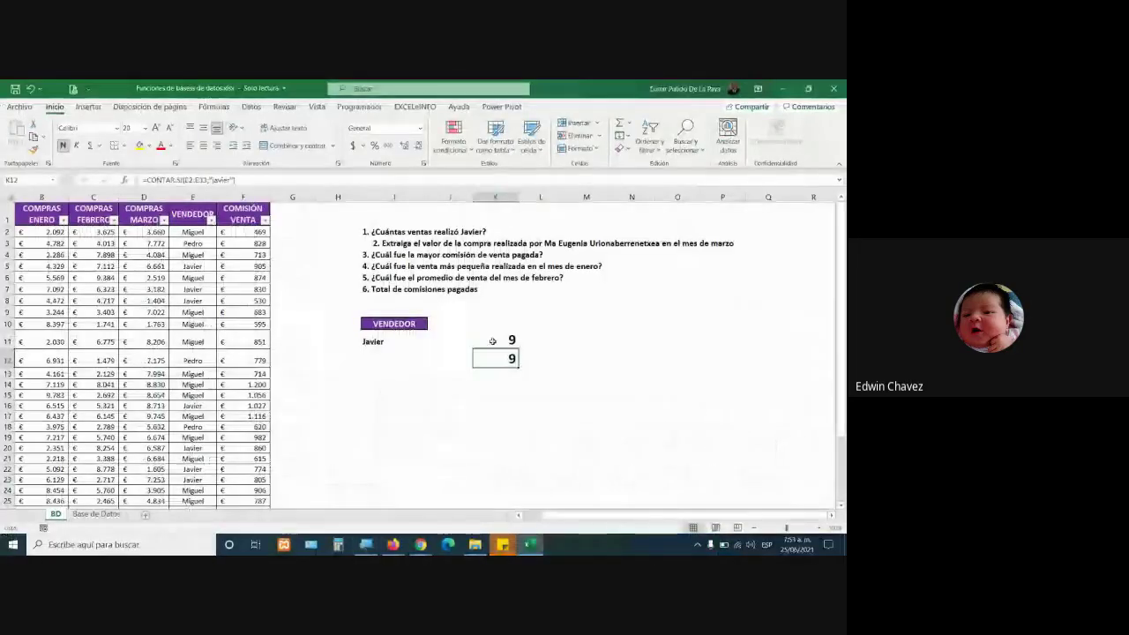
# Compare the B1:F33 database argument of BDCONTARA in K11 with the range used by CONTAR.SI in K12, leaving both formulas intact.
pyautogui.doubleClick(496, 340)
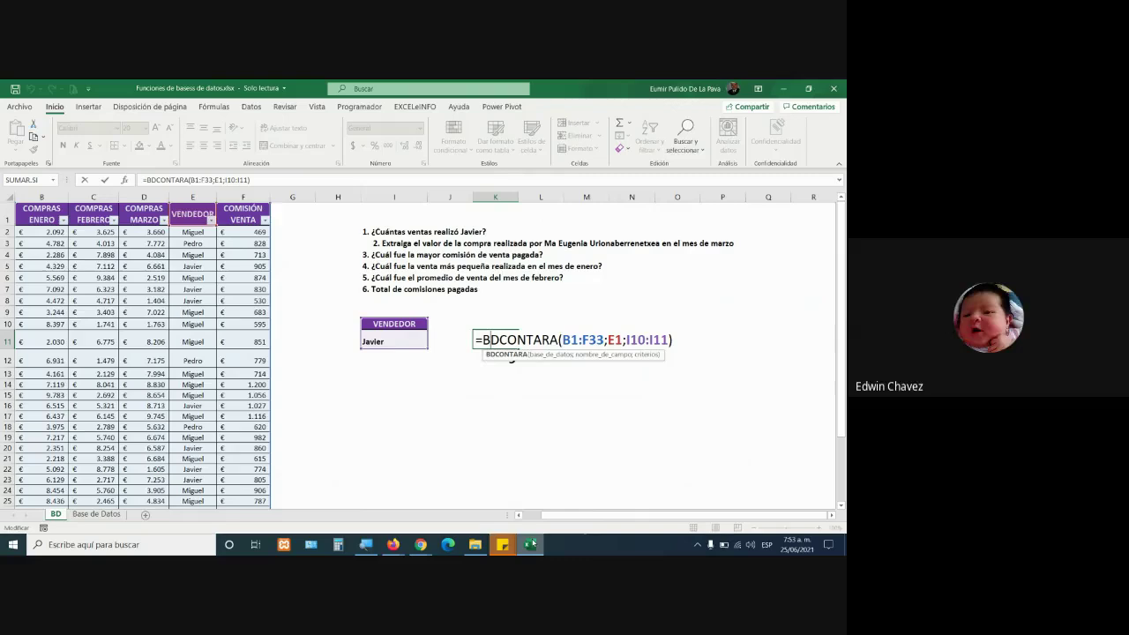
pyautogui.moveTo(532, 544)
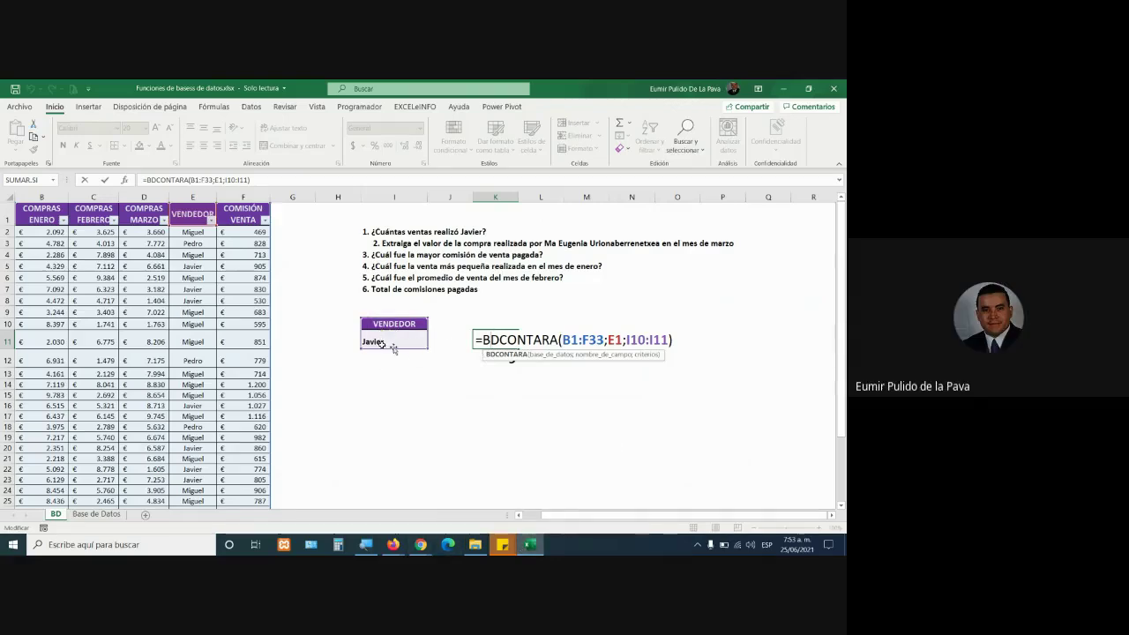
pyautogui.press('Return')
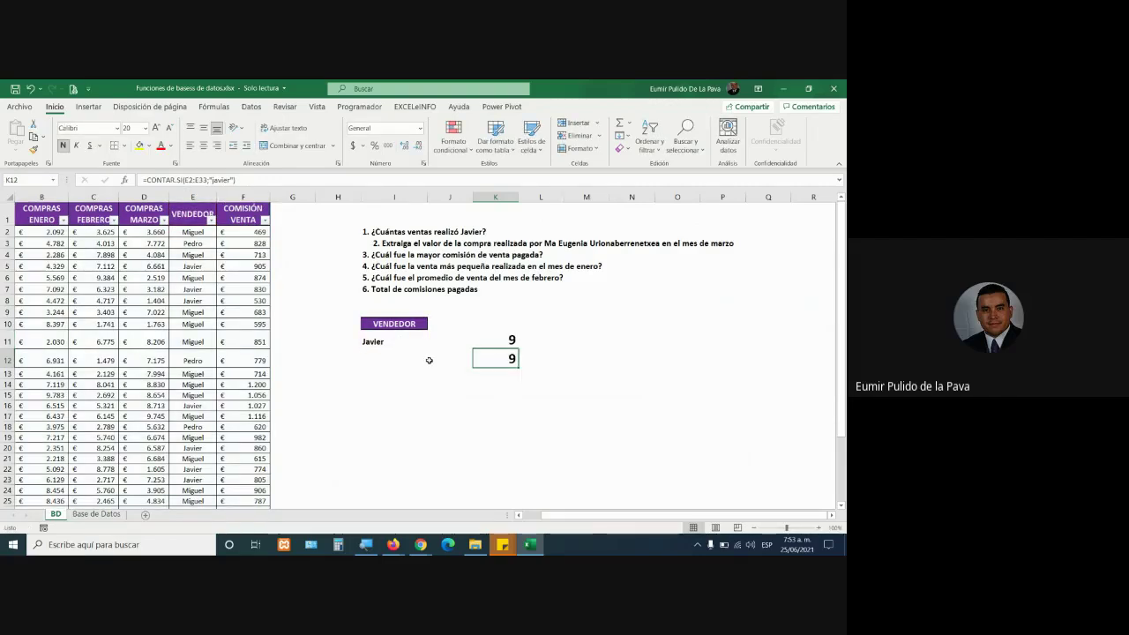
pyautogui.doubleClick(502, 340)
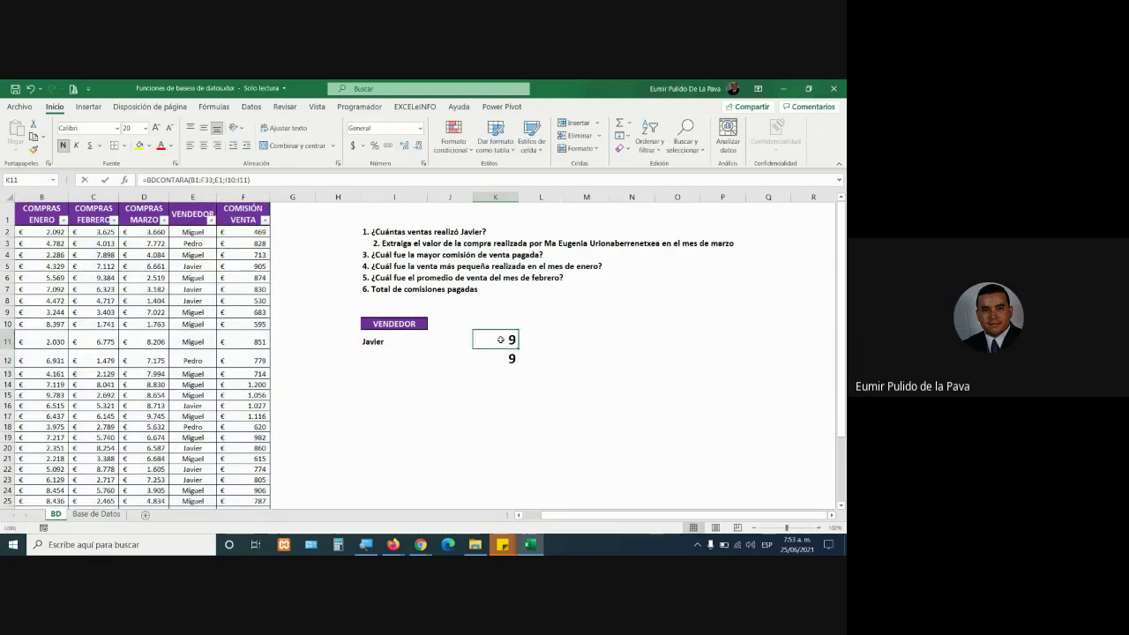
pyautogui.moveTo(565, 340); pyautogui.dragTo(608, 340)
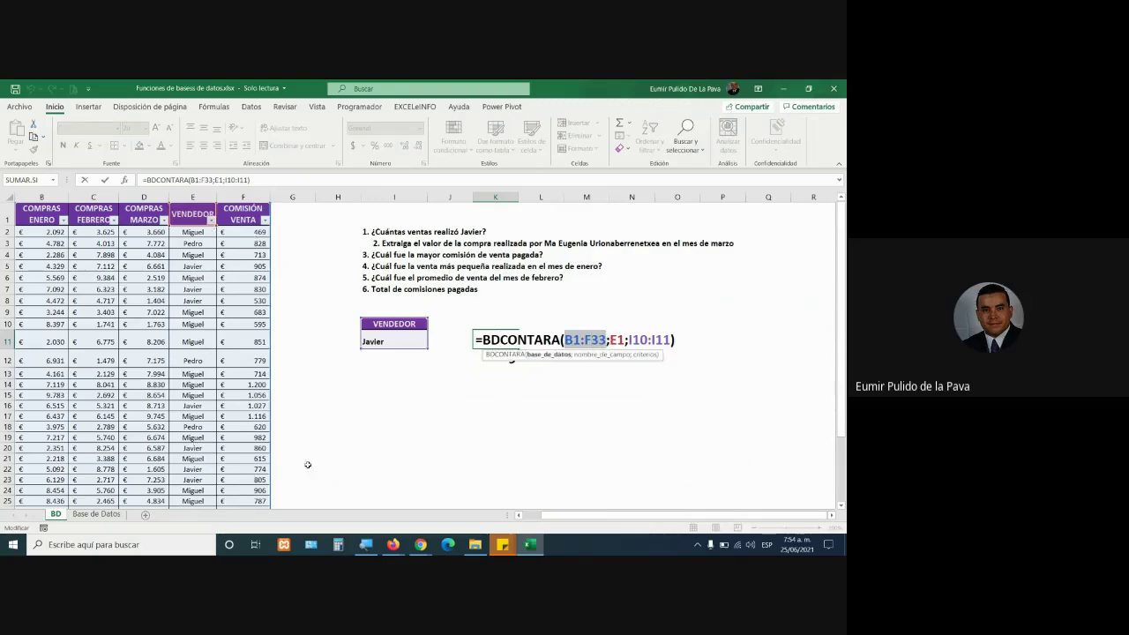
pyautogui.press('Return')
pyautogui.doubleClick(500, 358)
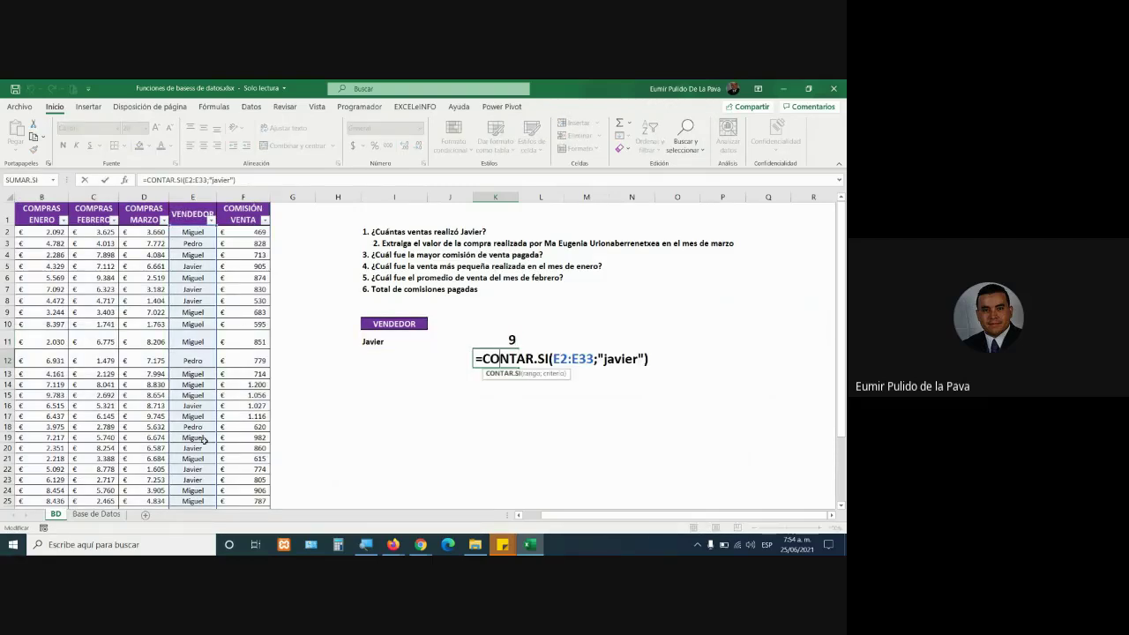
pyautogui.press('Escape')
pyautogui.doubleClick(498, 341)
pyautogui.moveTo(564, 340); pyautogui.dragTo(605, 340)
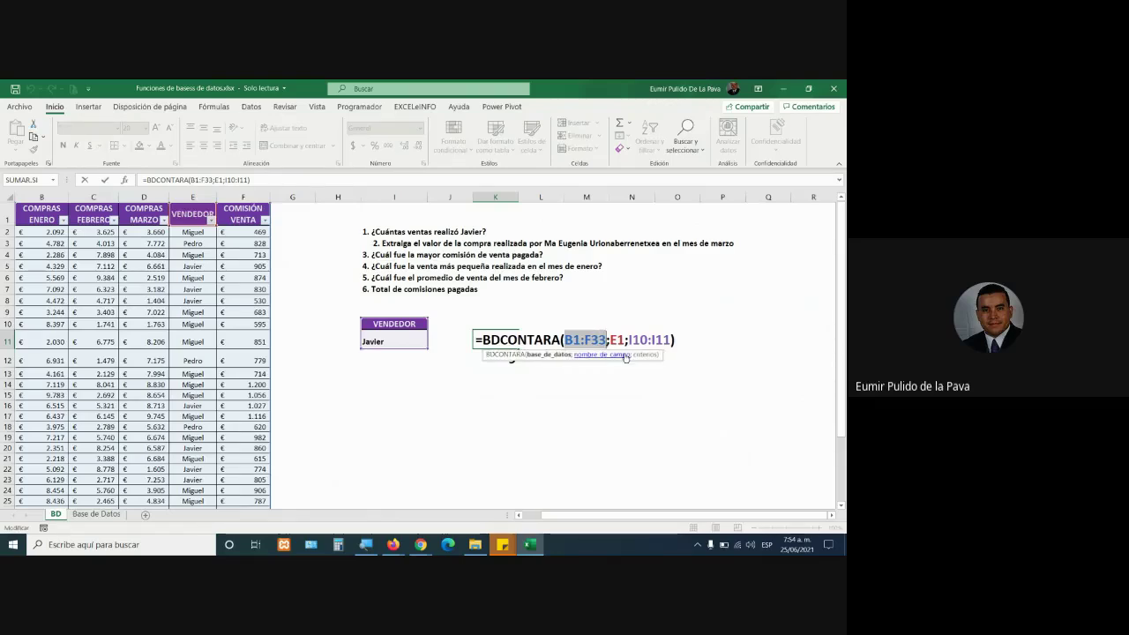
pyautogui.press('Return')
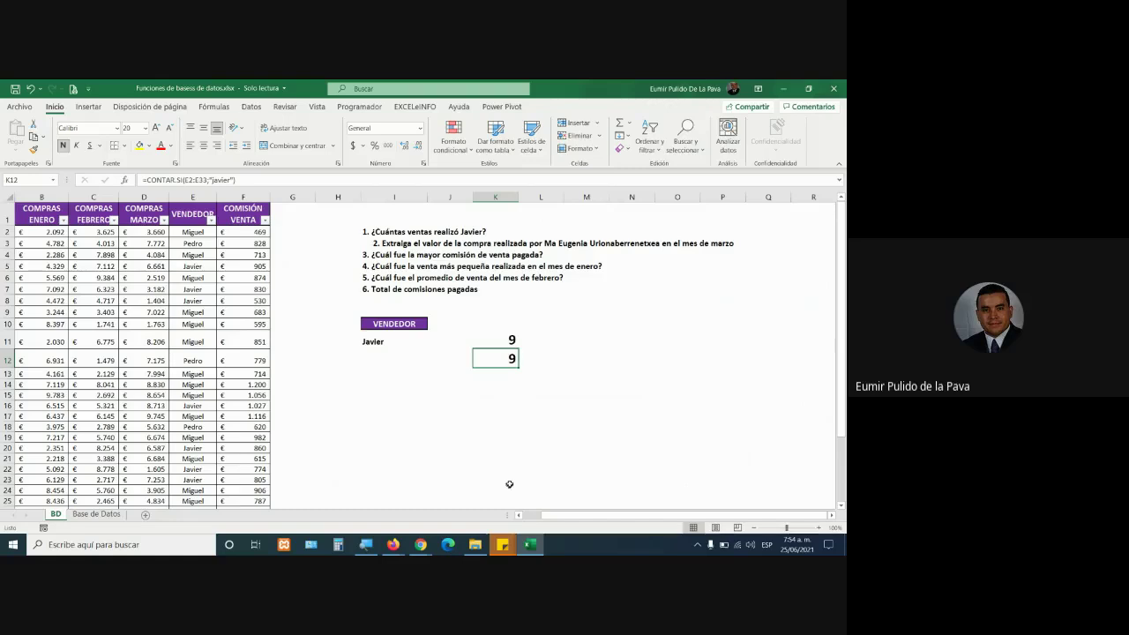
# Examine the wording of question 2 in I3 and the question 1 criteria cells I10 and I11.
pyautogui.click(414, 244)
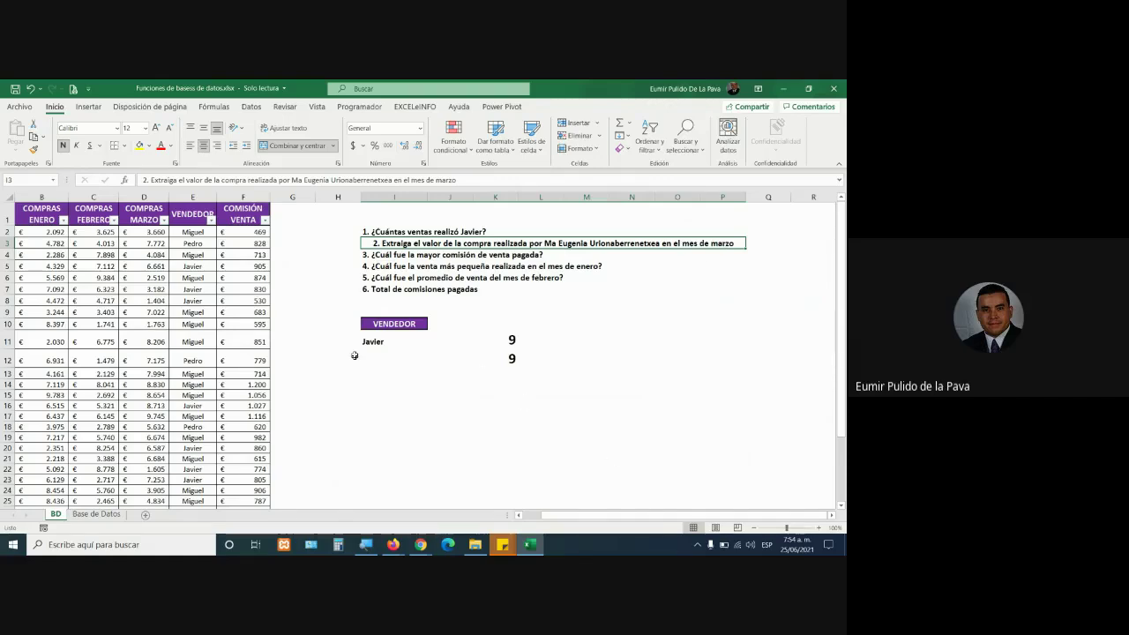
pyautogui.click(377, 341)
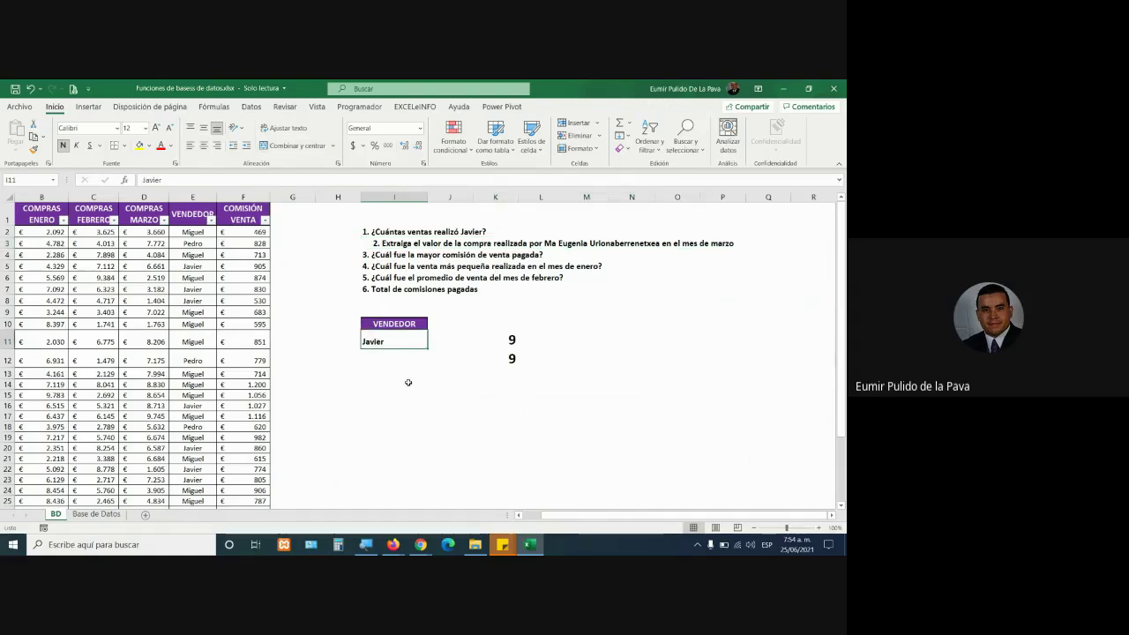
pyautogui.click(376, 324)
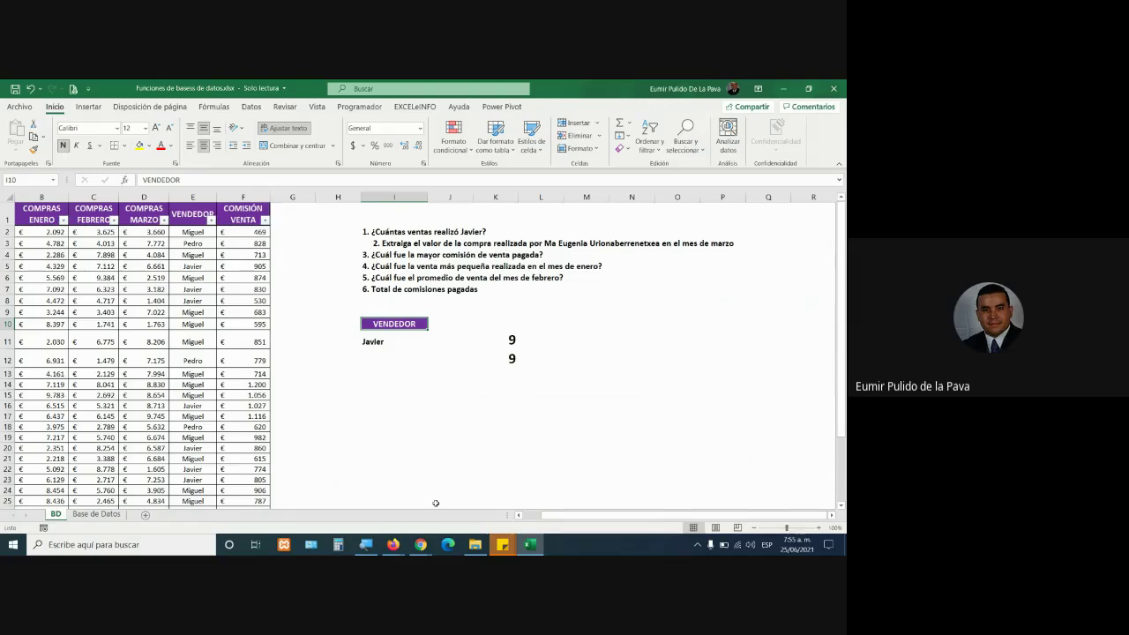
# Copy the COMPRAS MARZO and VENDEDOR headers from D1:E1 to I15:J15, and widen column J slightly.
pyautogui.click(405, 394)
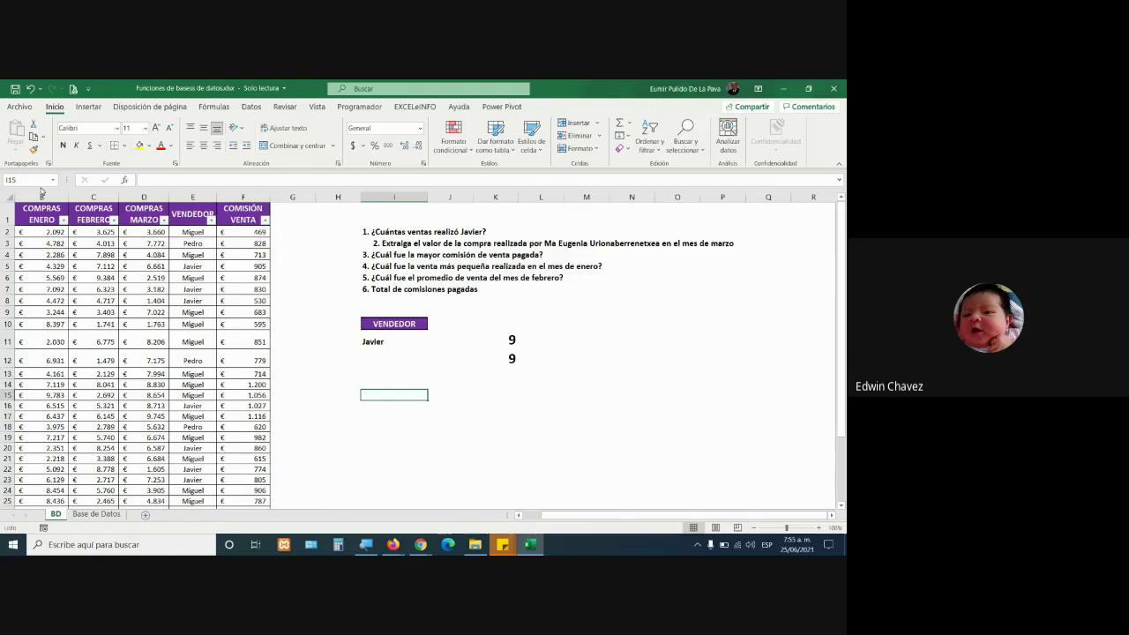
pyautogui.moveTo(124, 210); pyautogui.dragTo(191, 210)
pyautogui.hotkey('ctrl', 'c')
pyautogui.click(401, 400)
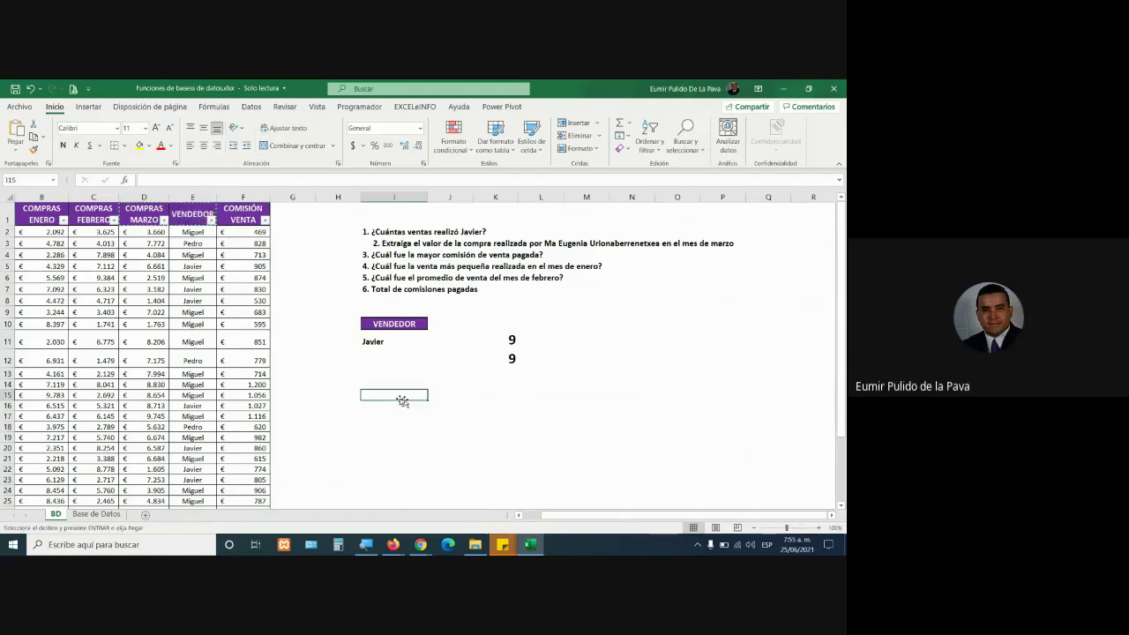
pyautogui.hotkey('ctrl', 'v')
pyautogui.click(458, 418)
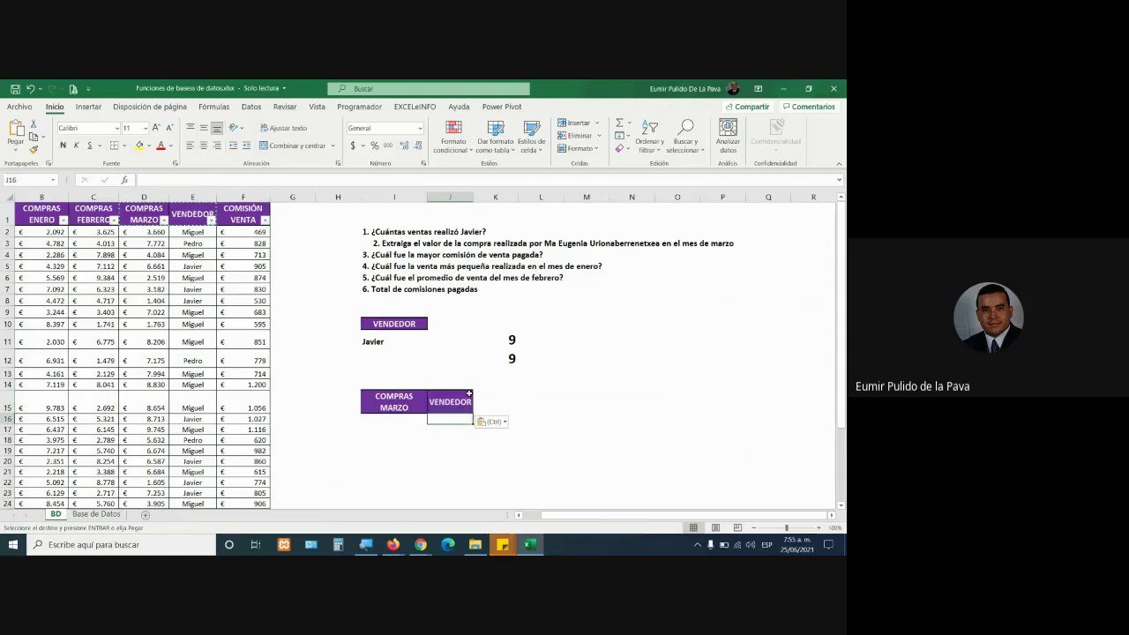
pyautogui.moveTo(473, 197); pyautogui.dragTo(487, 195)
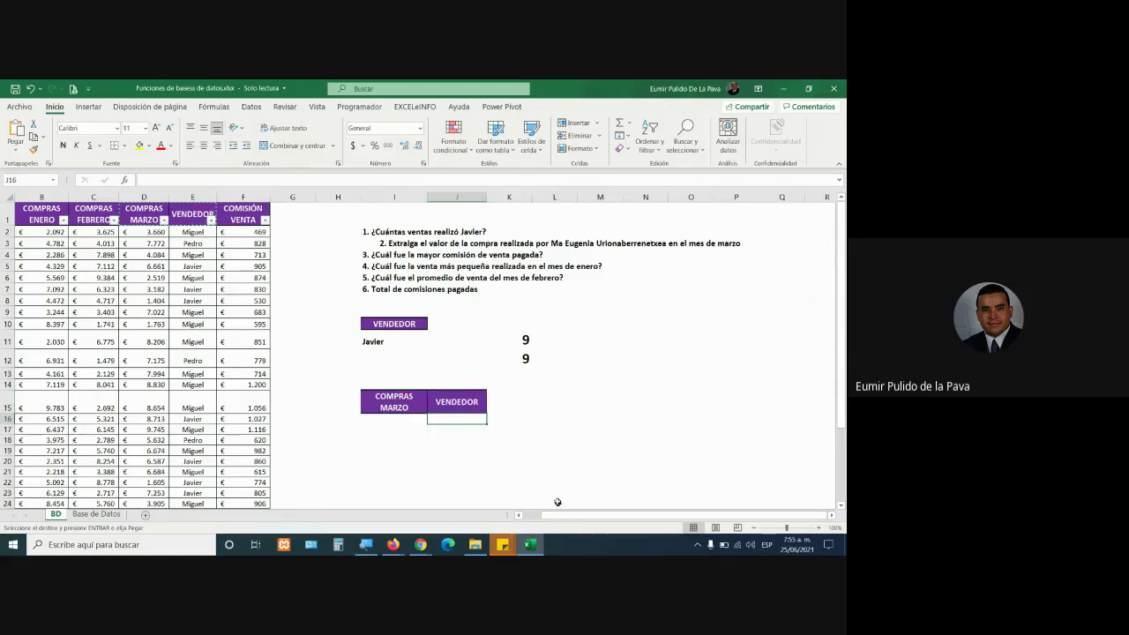
# Copy the question 2 buyer's name from A19 into J16 below VENDEDOR, and fit column J's width to it.
pyautogui.moveTo(565, 515); pyautogui.dragTo(524, 514)
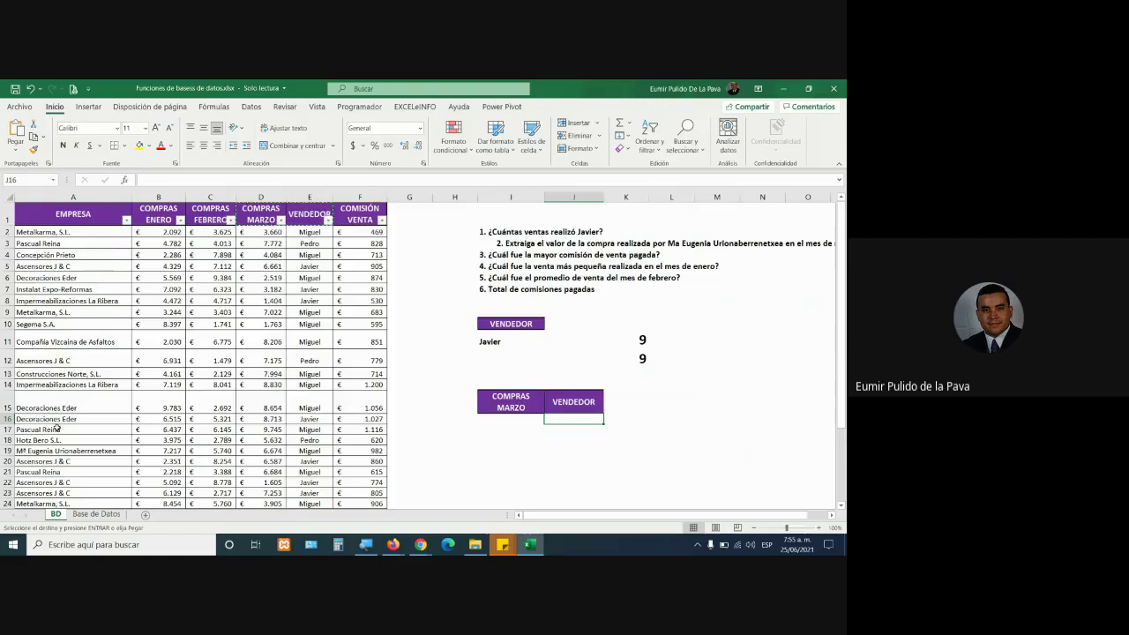
pyautogui.scroll(-1, 56, 426)
pyautogui.click(72, 403)
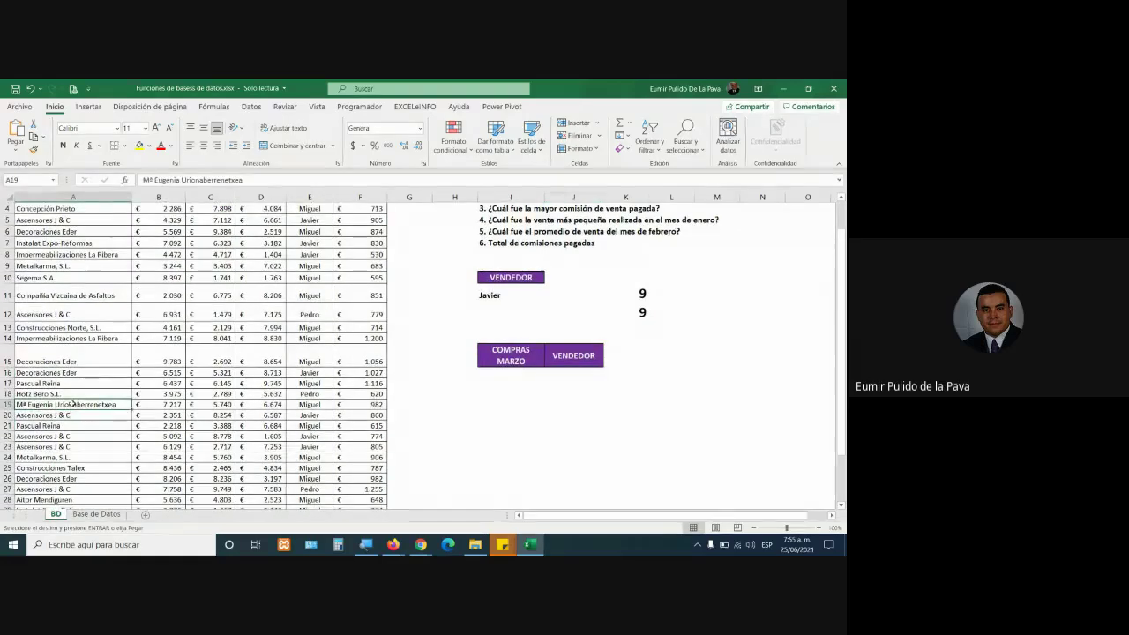
pyautogui.click(573, 373)
pyautogui.hotkey('ctrl', 'v')
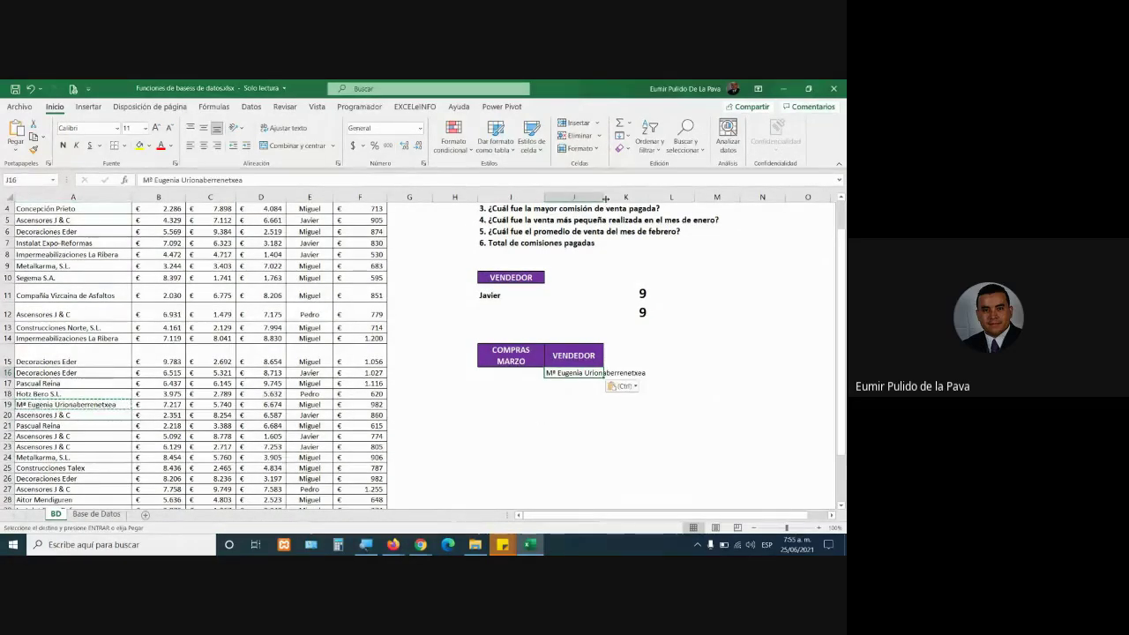
pyautogui.doubleClick(605, 196)
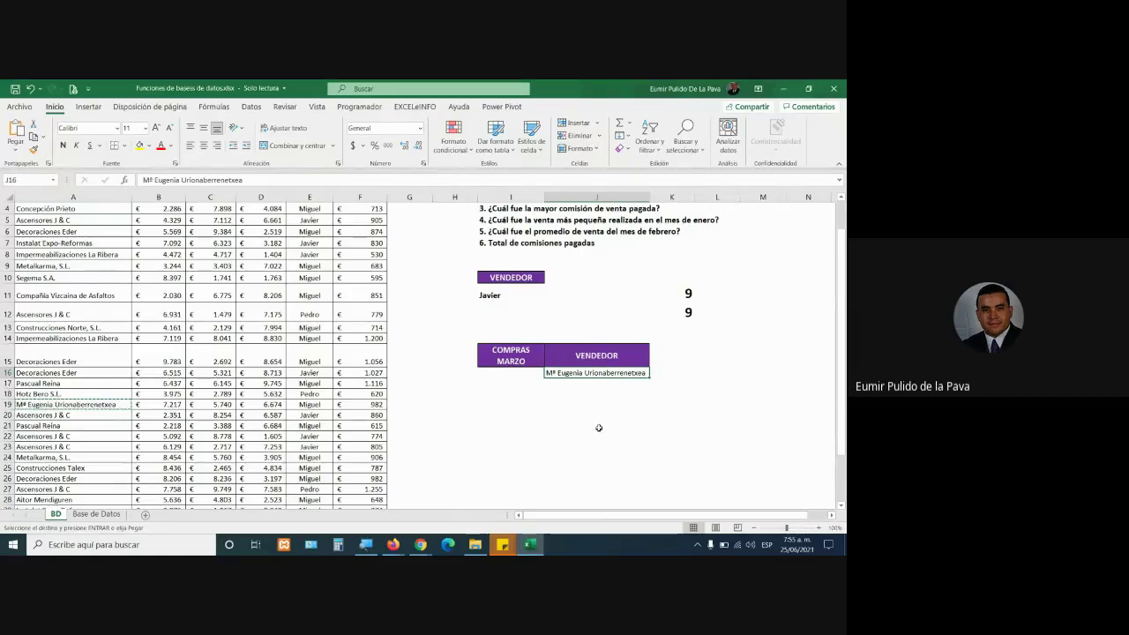
# Examine the question 2 buyer's row in the sales table, checking the purchases in B19:D19 and the March value in D19.
pyautogui.click(510, 373)
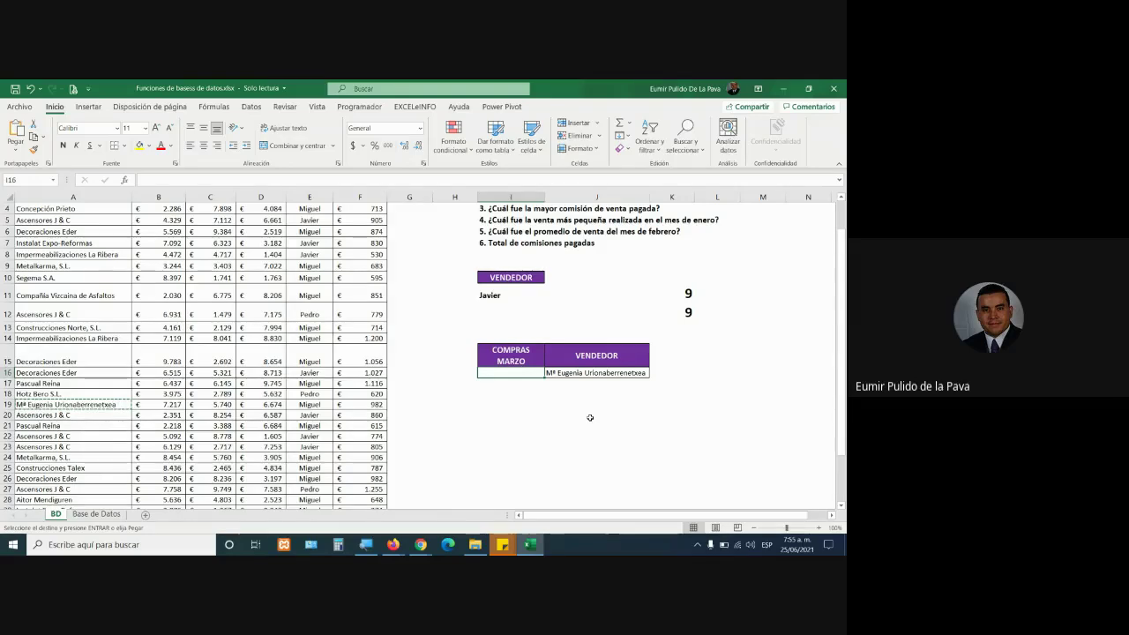
pyautogui.scroll(1, 590, 417)
pyautogui.scroll(1, 590, 417)
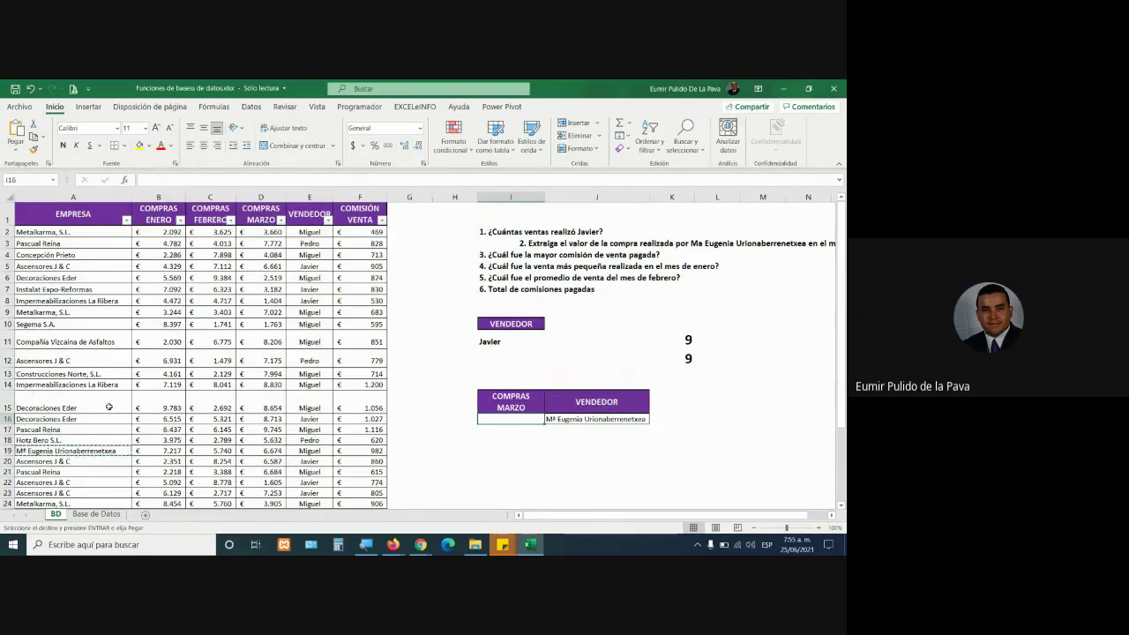
pyautogui.scroll(-2, 109, 406)
pyautogui.scroll(-3, 108, 406)
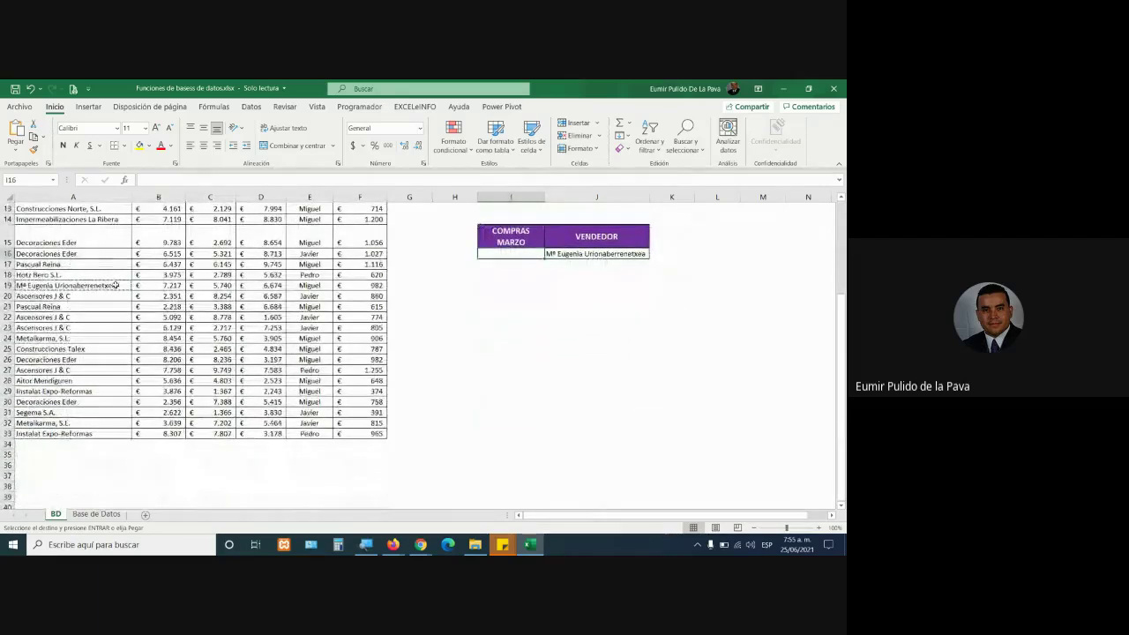
pyautogui.moveTo(167, 285); pyautogui.dragTo(264, 285)
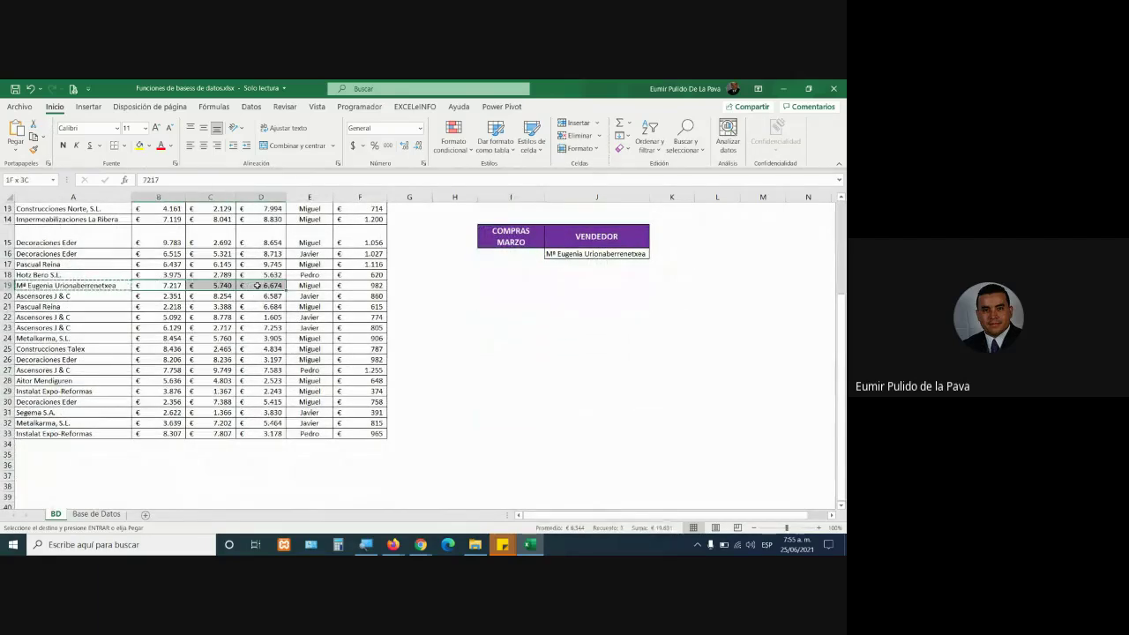
pyautogui.scroll(1, 116, 305)
pyautogui.scroll(2, 83, 322)
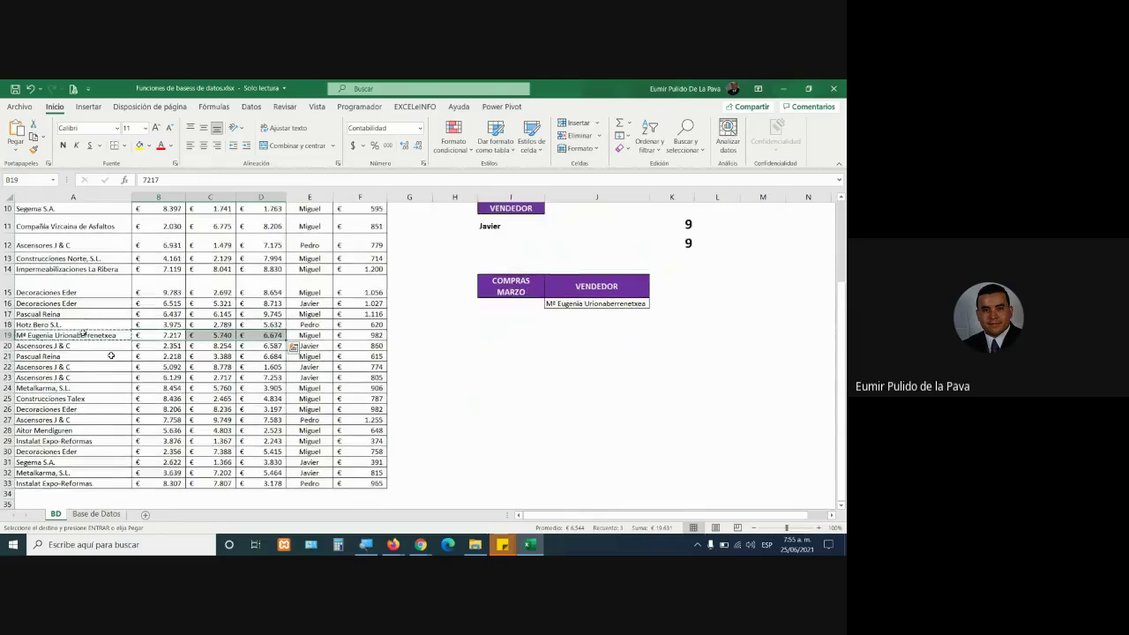
pyautogui.scroll(3, 111, 356)
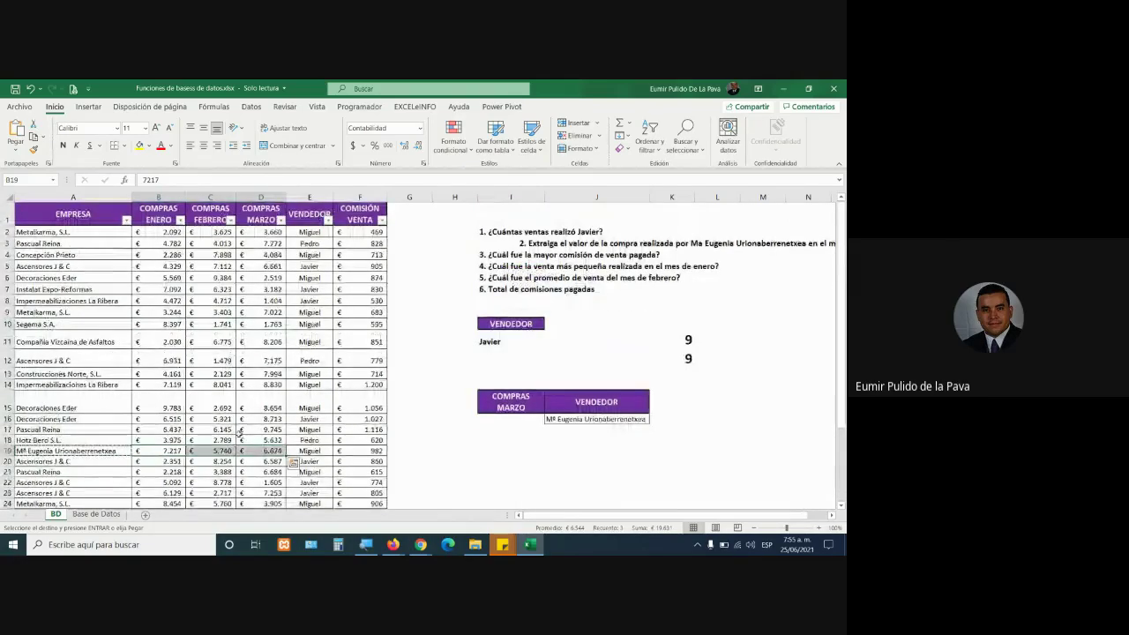
pyautogui.click(268, 451)
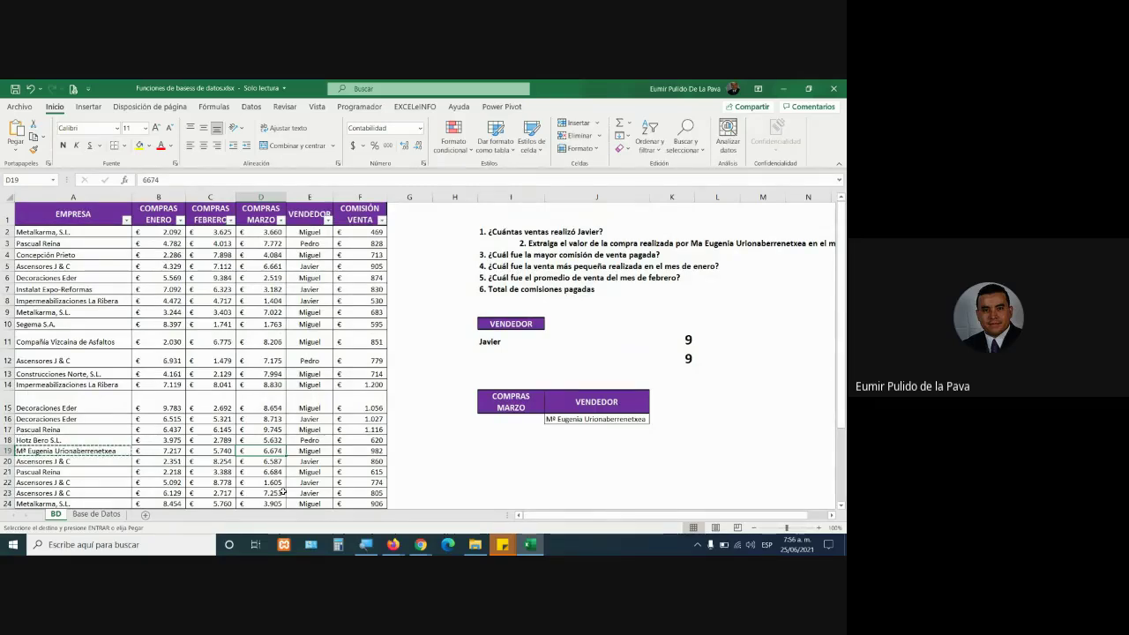
# Copy the formatting of the BDCONTARA result in K11 onto the empty cell L16.
pyautogui.click(677, 341)
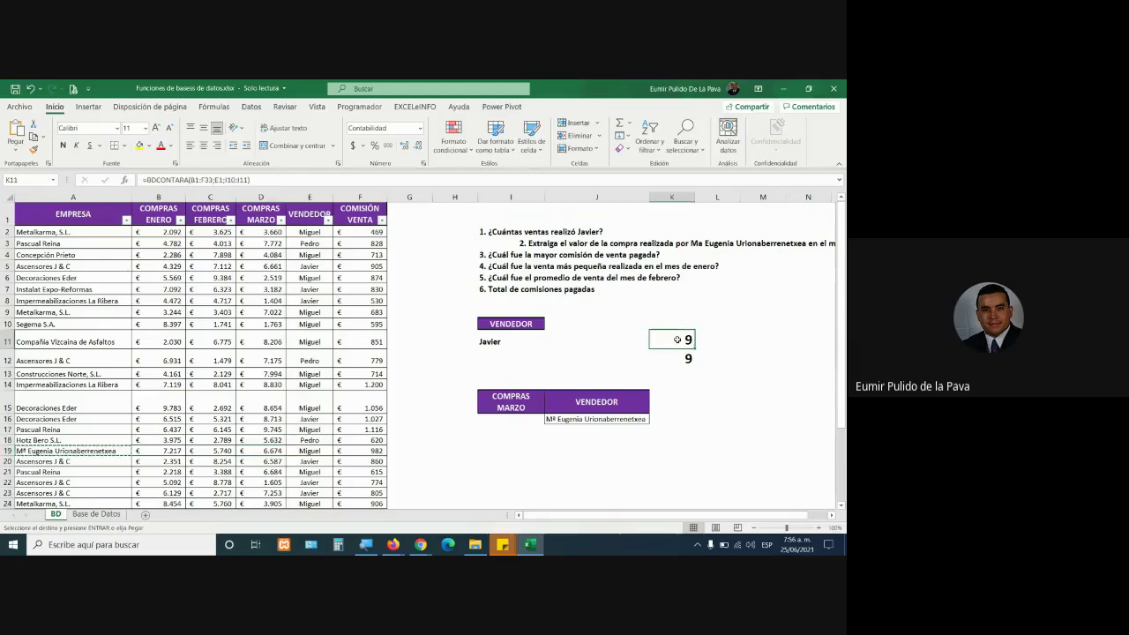
pyautogui.click(35, 152)
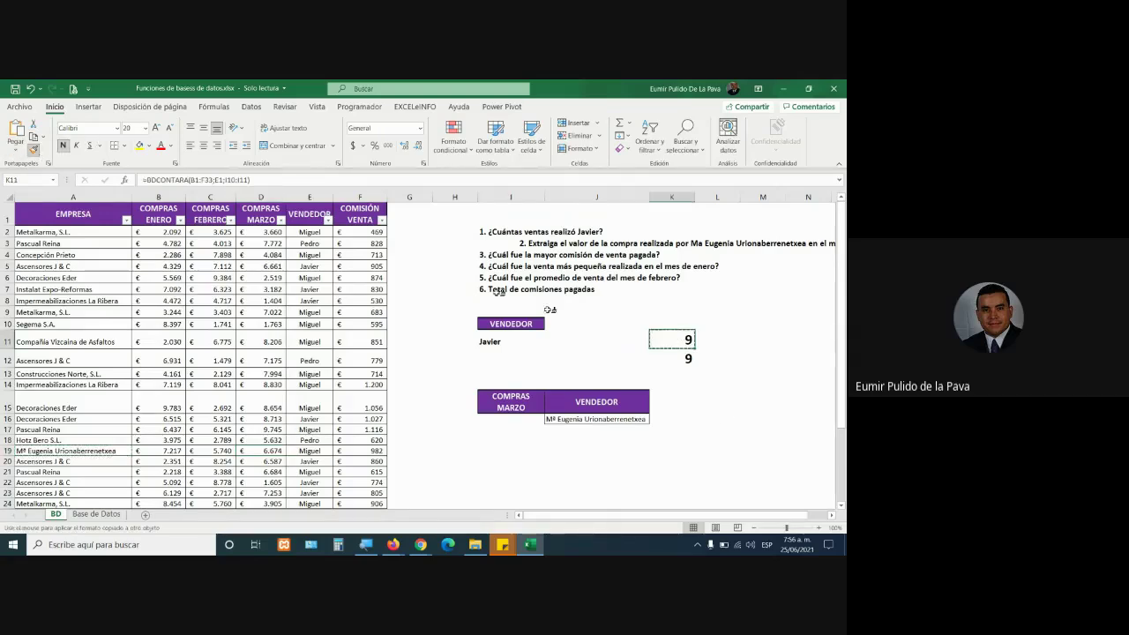
pyautogui.click(712, 420)
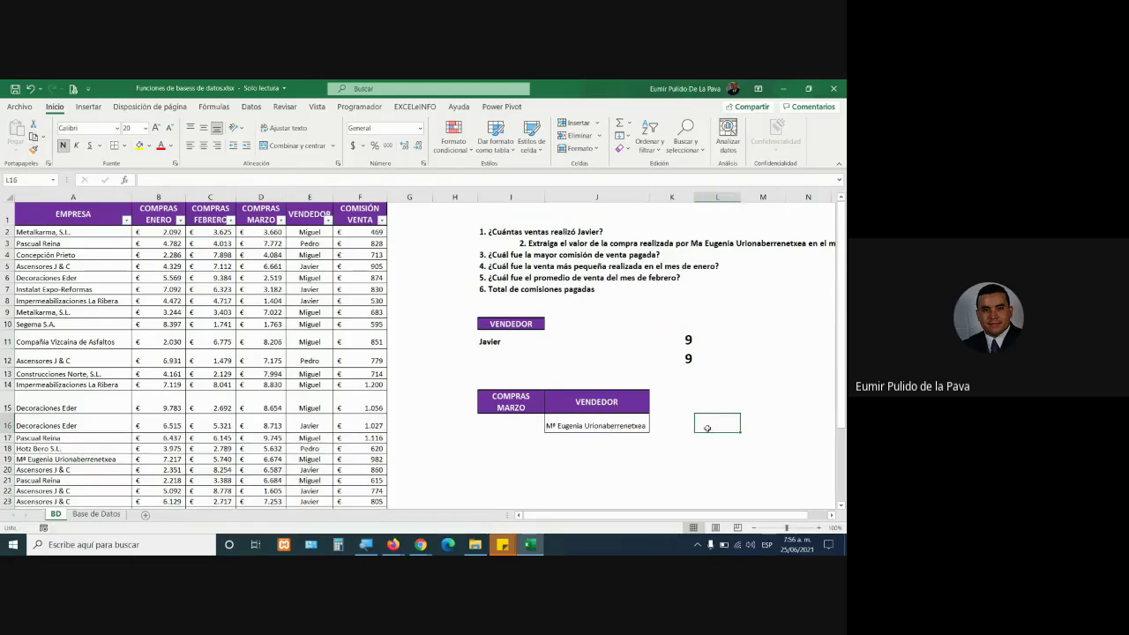
# Magnify the screen and examine the descriptions of the BD database functions suggested for cell L16, including BDDESVEST, BDSUMA, BDVARP and BDEXTRAER.
pyautogui.write('=bd')
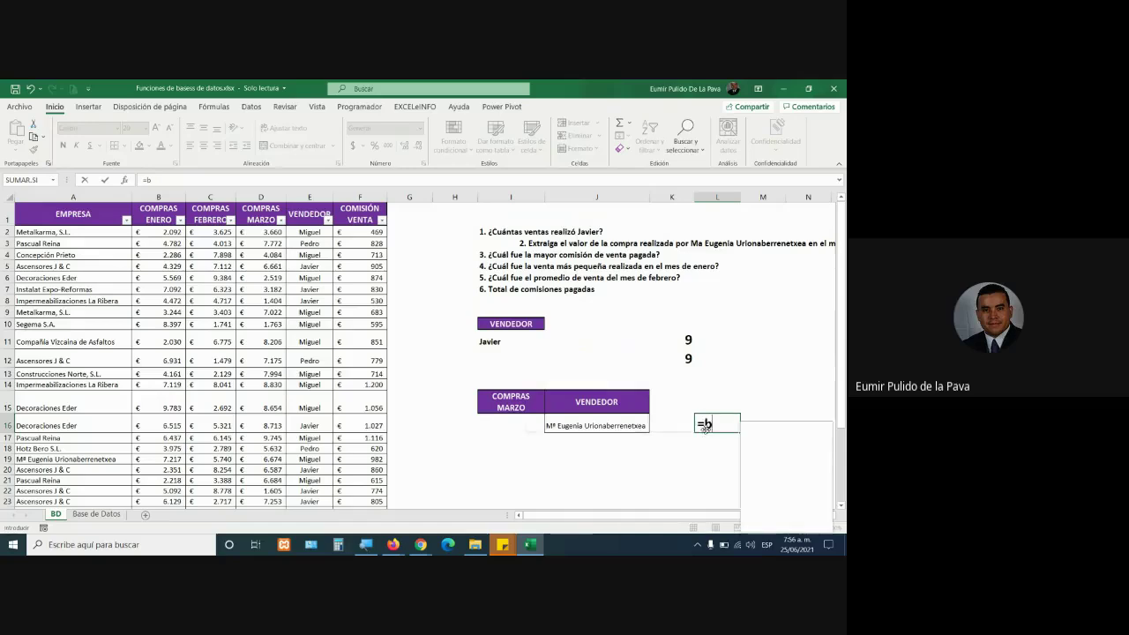
pyautogui.click(365, 544)
pyautogui.click(386, 502)
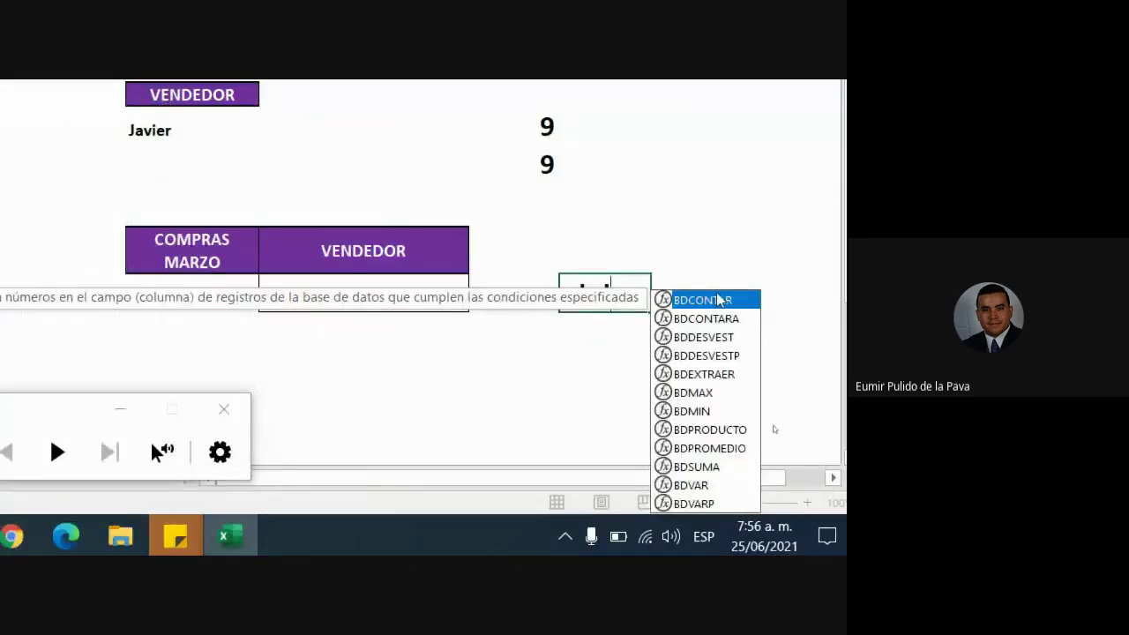
pyautogui.click(754, 319)
pyautogui.click(718, 341)
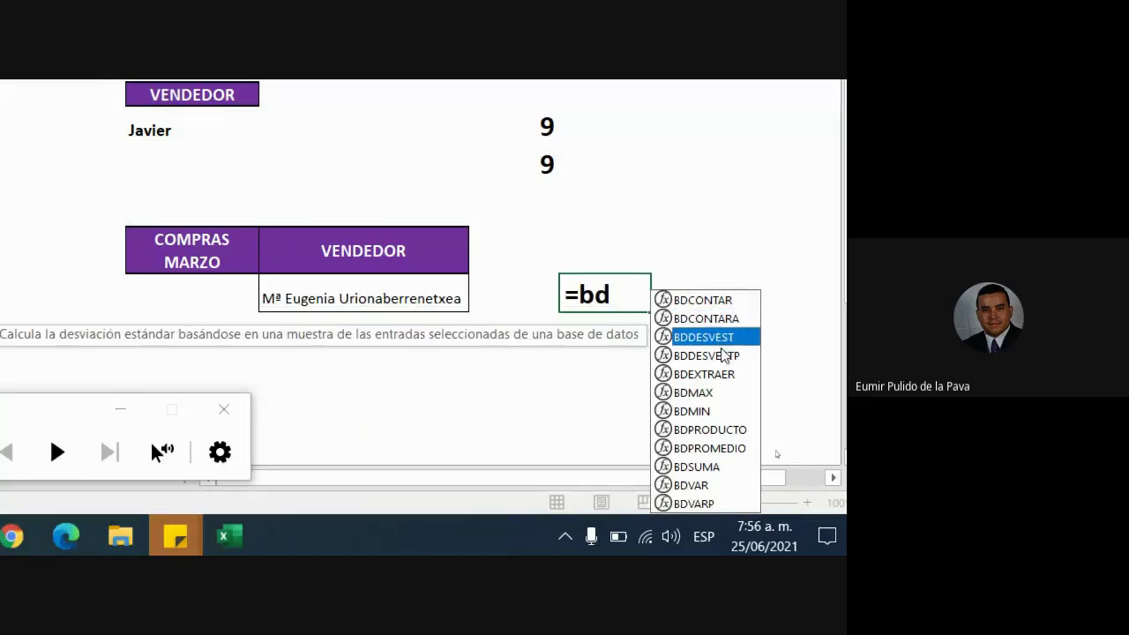
pyautogui.click(719, 356)
pyautogui.click(711, 377)
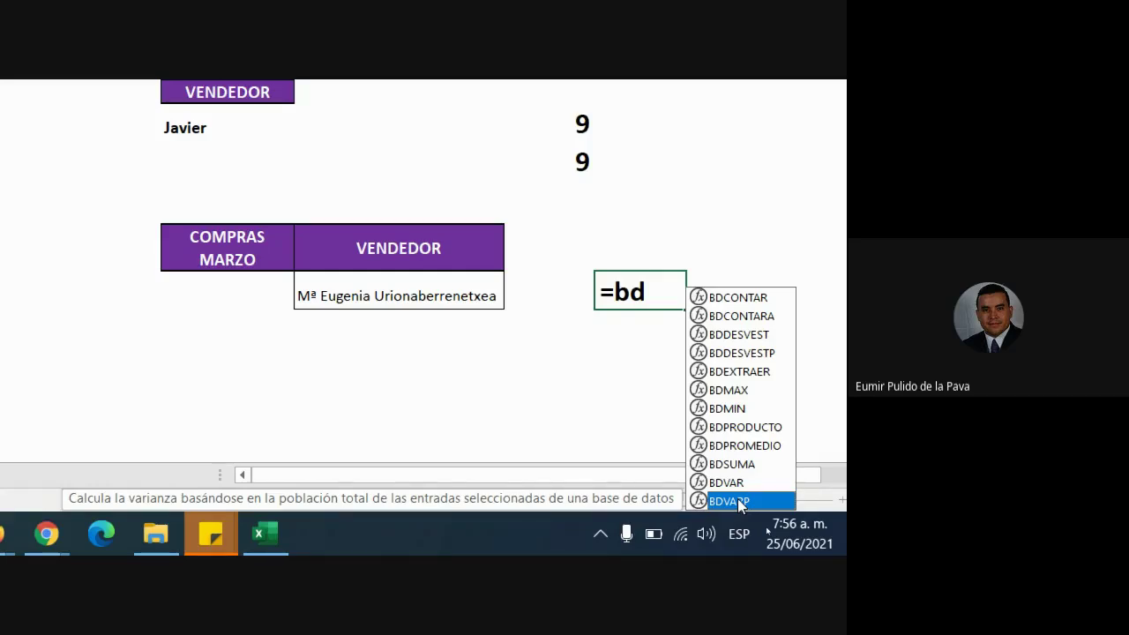
pyautogui.click(745, 465)
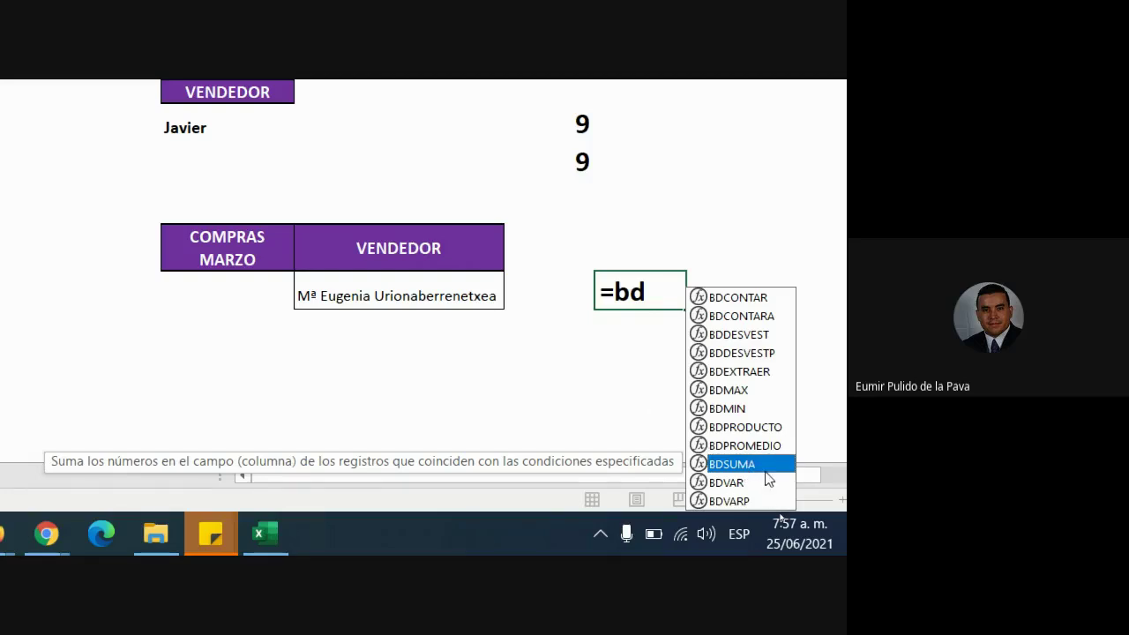
pyautogui.click(758, 382)
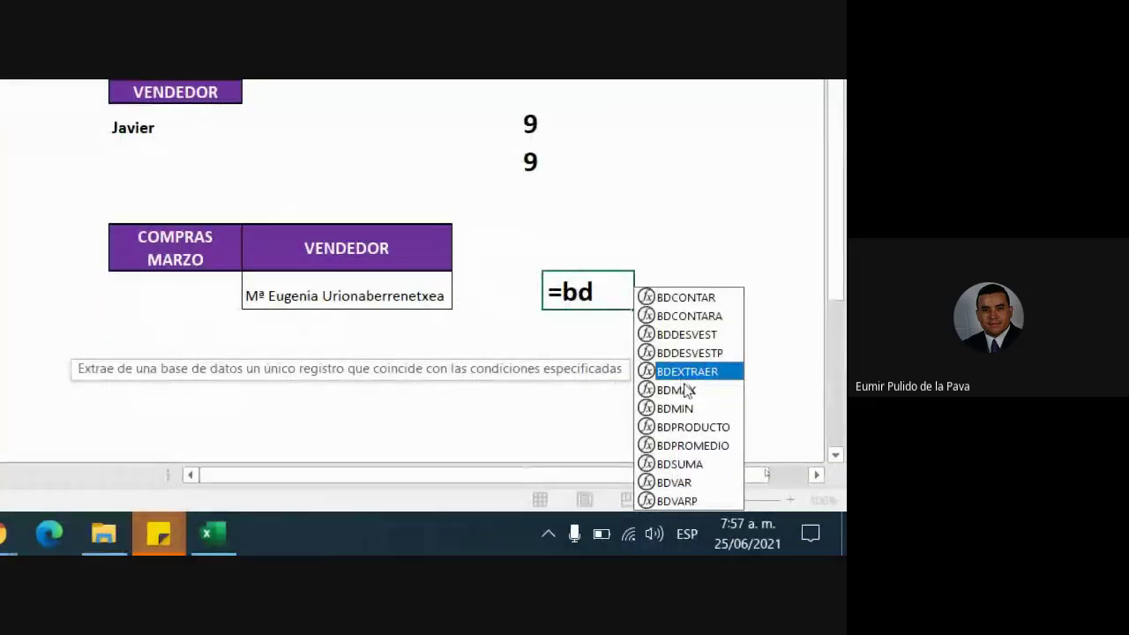
pyautogui.doubleClick(697, 377)
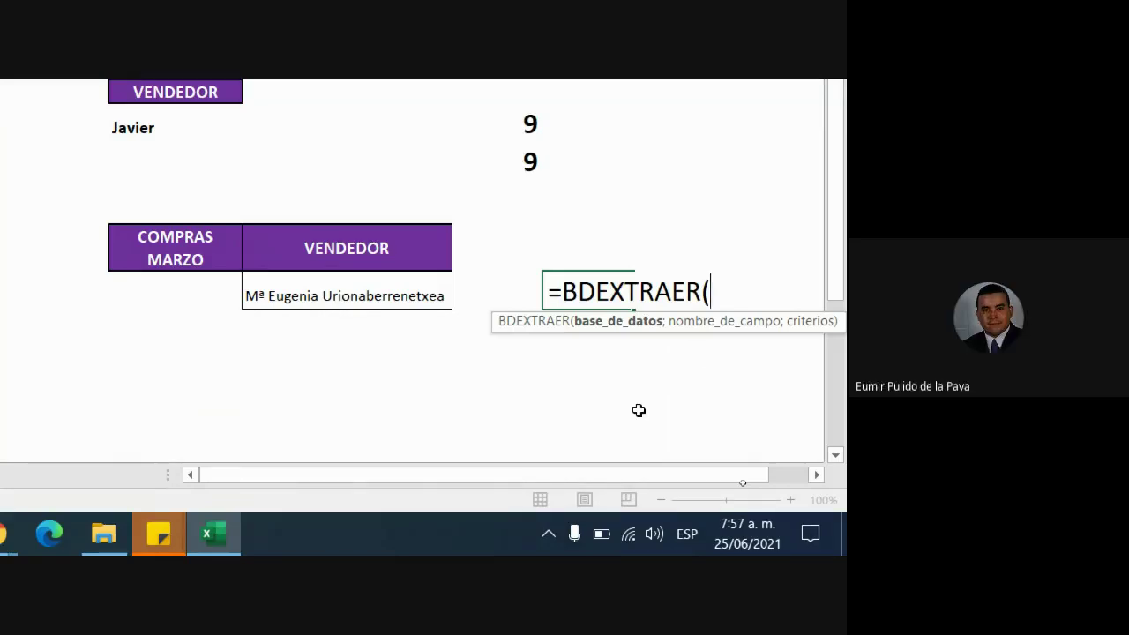
pyautogui.press('BackSpace')
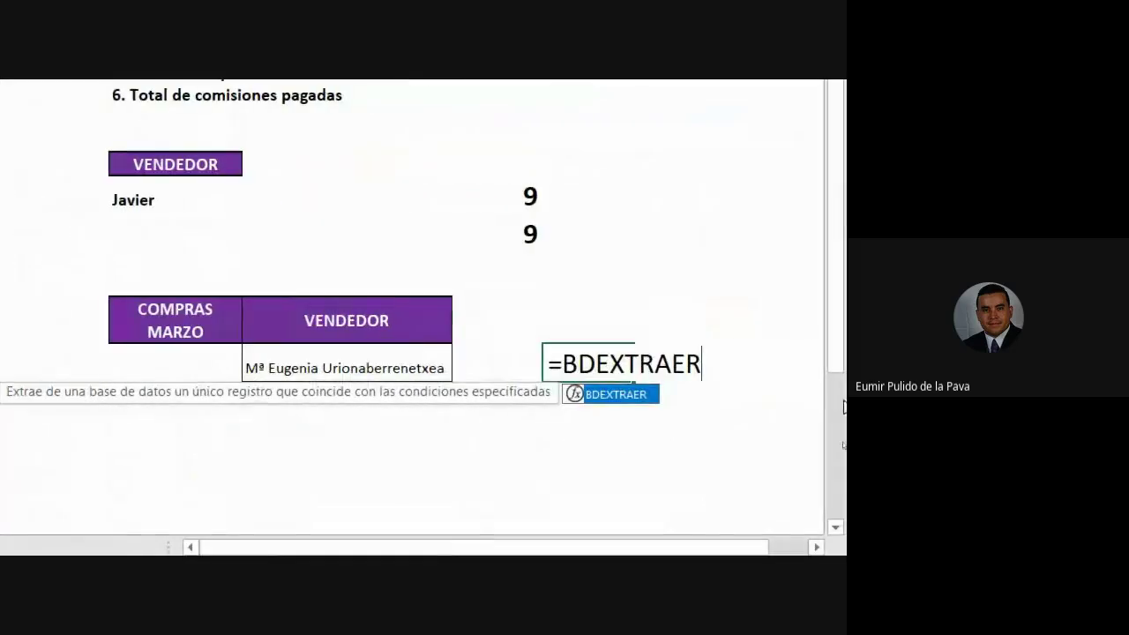
pyautogui.write('(')
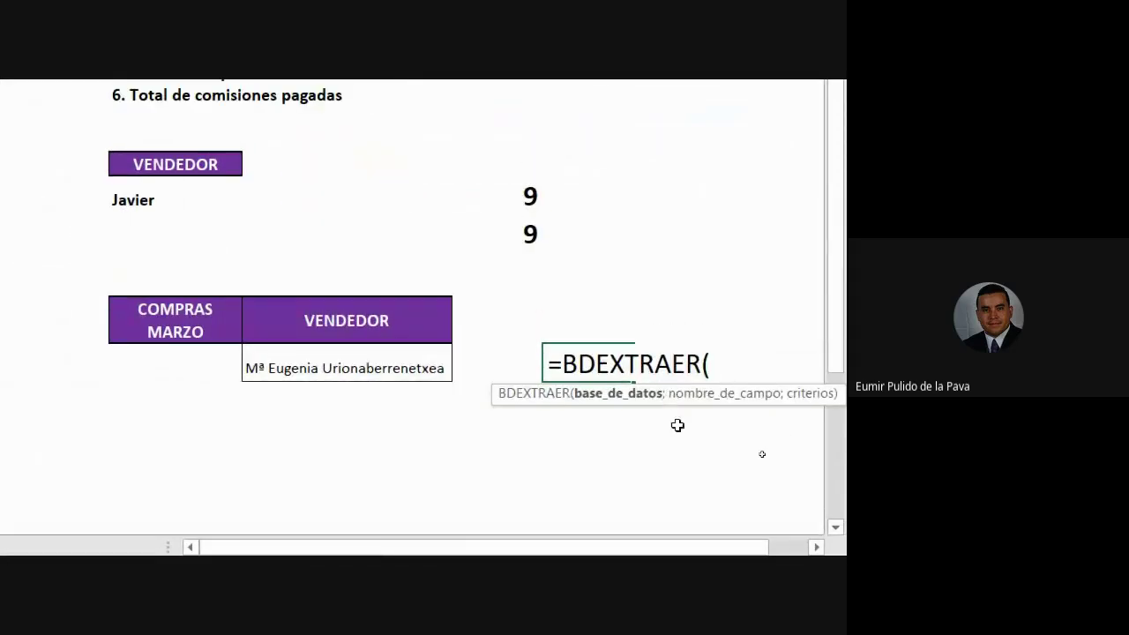
pyautogui.click(88, 546)
pyautogui.moveTo(55, 137); pyautogui.dragTo(700, 367)
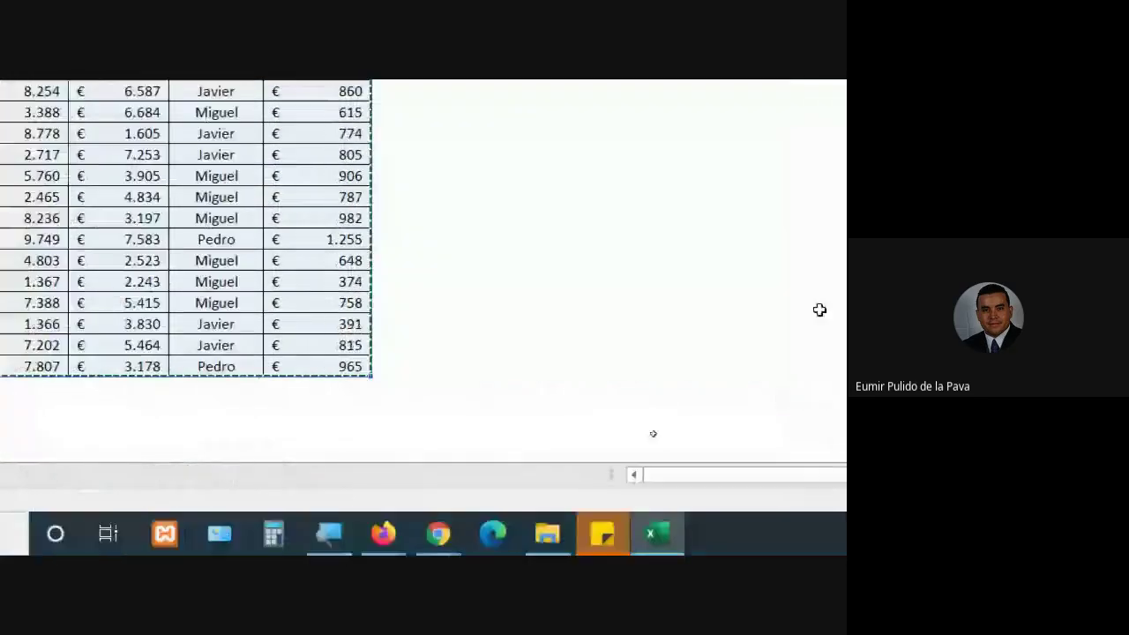
pyautogui.scroll(4, 808, 428)
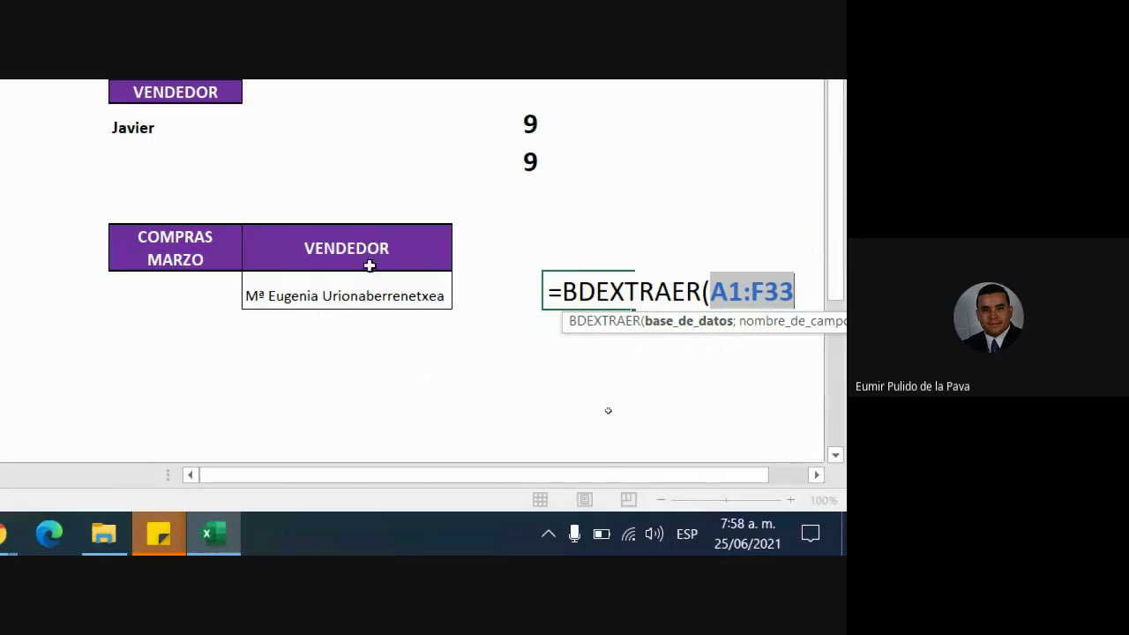
pyautogui.press('Escape')
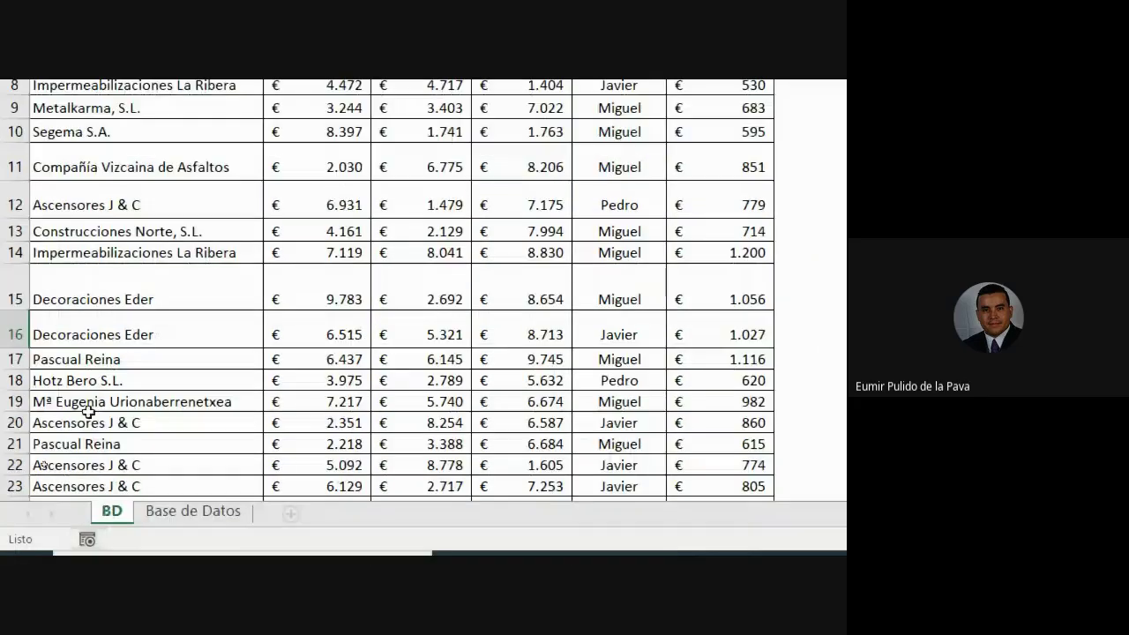
# Replace the criteria header in J15 with EMPRESA copied from A1, and clear the COMPRAS MARZO text from I15.
pyautogui.click(87, 418)
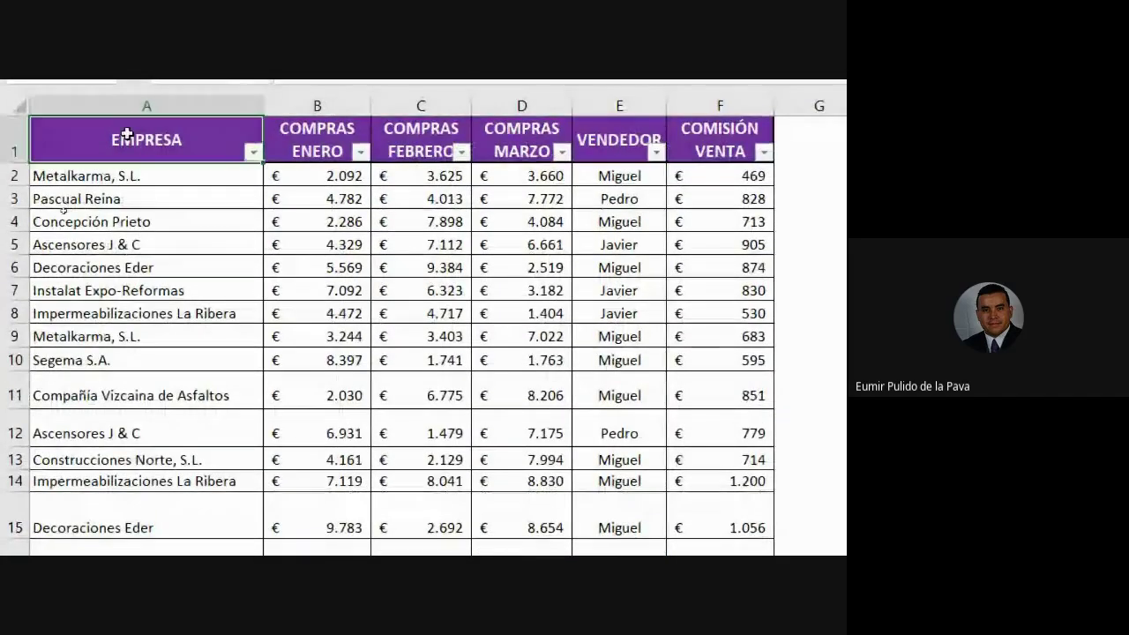
pyautogui.click(460, 439)
pyautogui.write('EMPRESA')
pyautogui.click(276, 450)
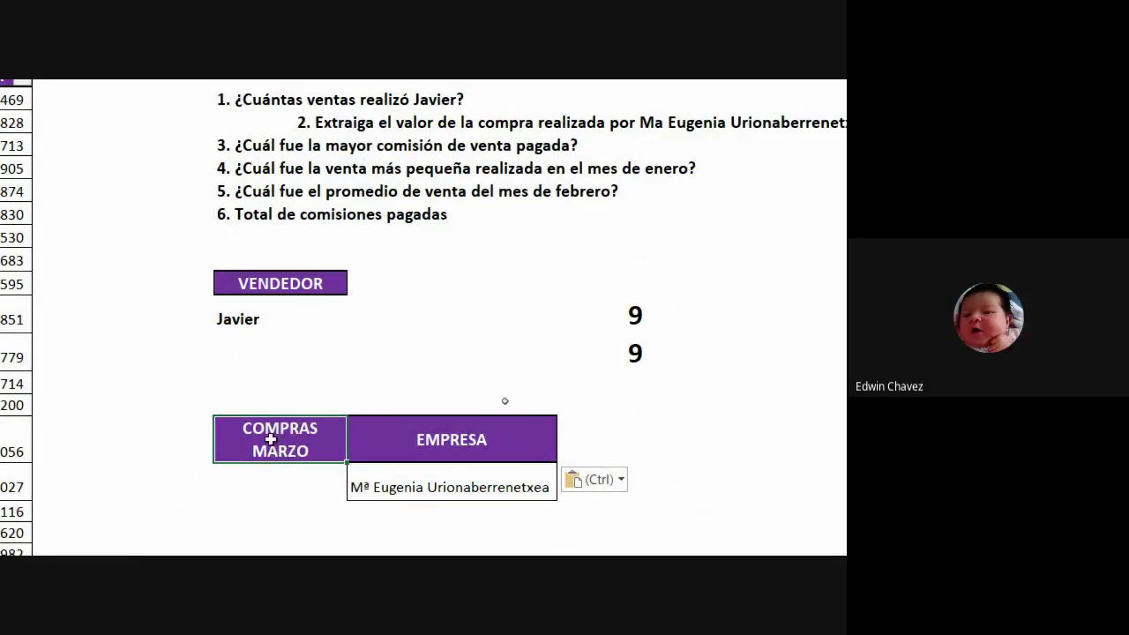
pyautogui.press('Delete')
pyautogui.click(300, 475)
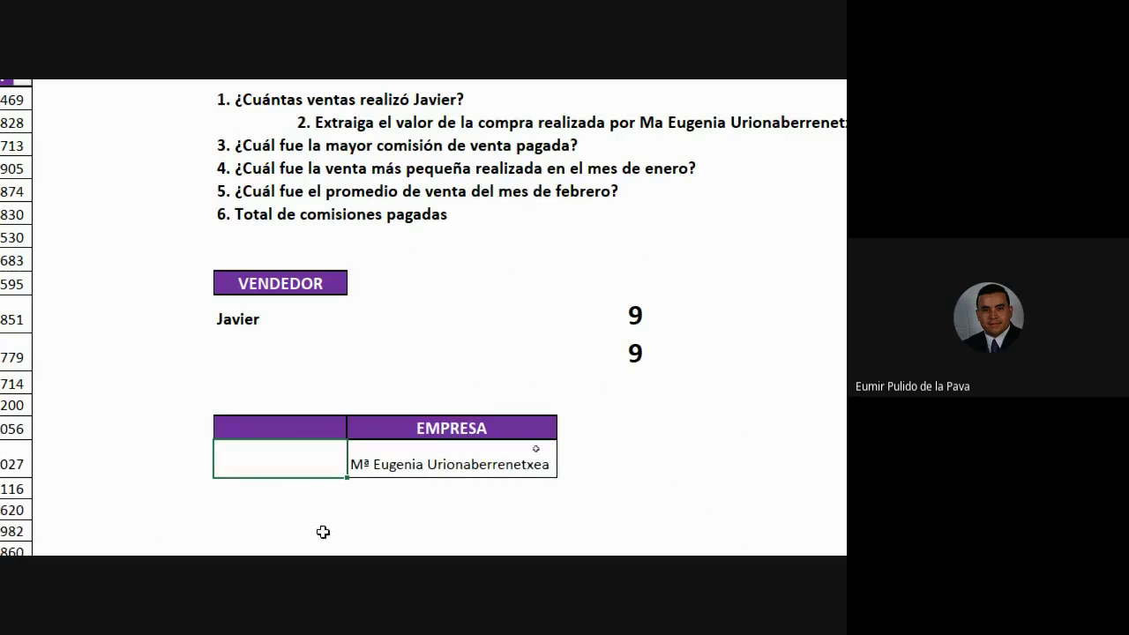
pyautogui.click(448, 452)
# Start a BDEXTRAER formula in L16 with the sales table A1:F33 as its database argument.
pyautogui.click(653, 465)
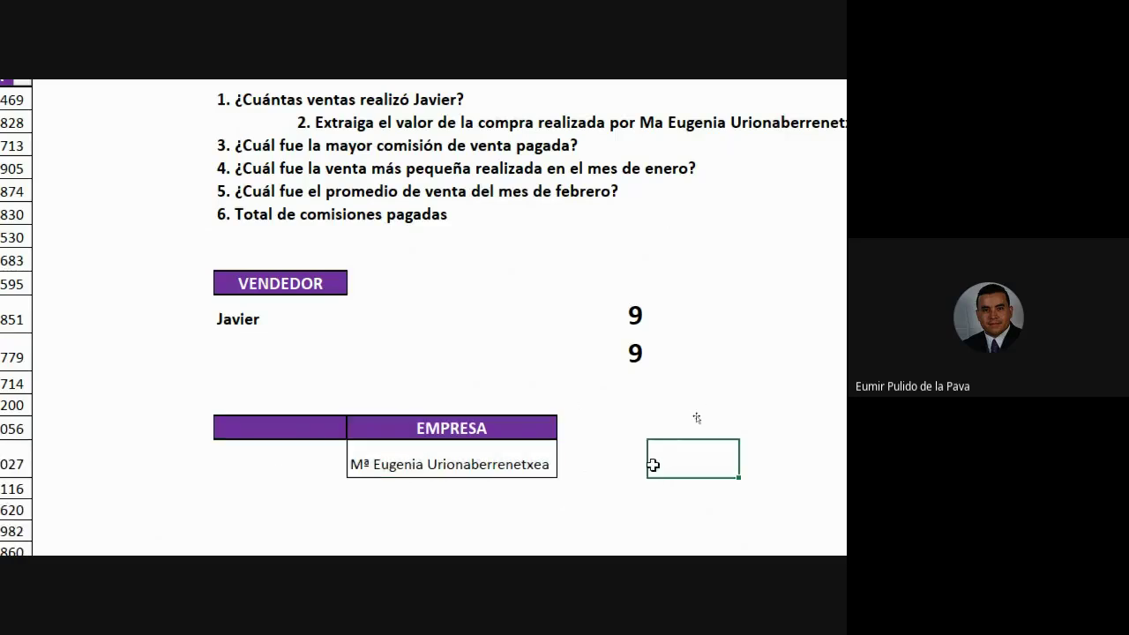
pyautogui.write('=bd')
pyautogui.press('Down')
pyautogui.press('Down')
pyautogui.press('Down')
pyautogui.press('Down')
pyautogui.press('Tab')
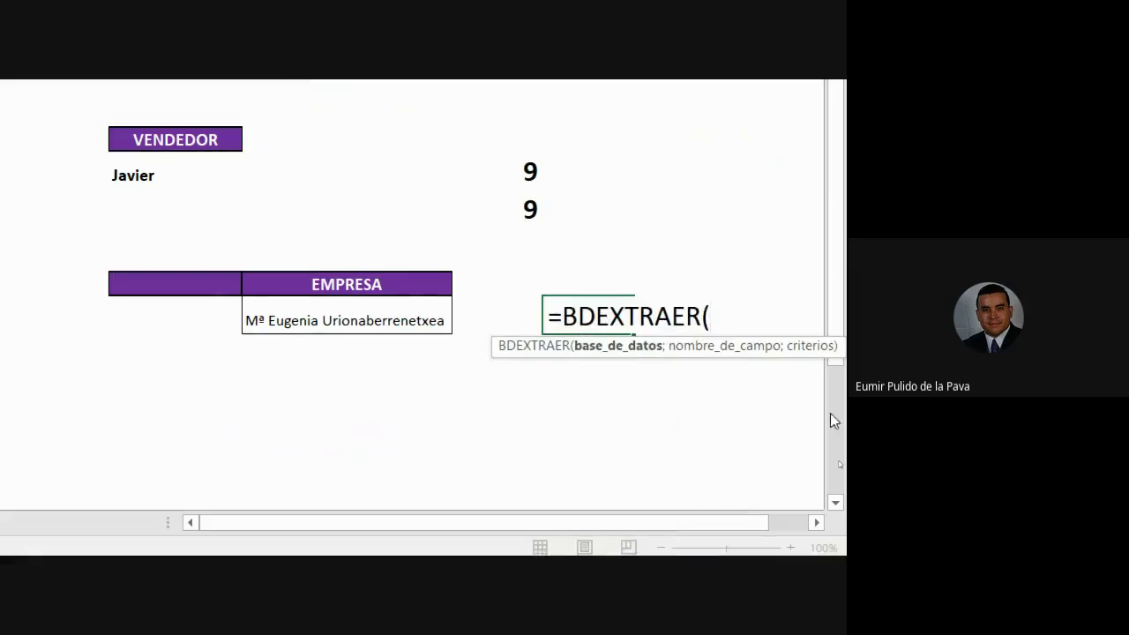
pyautogui.moveTo(141, 190); pyautogui.dragTo(710, 427)
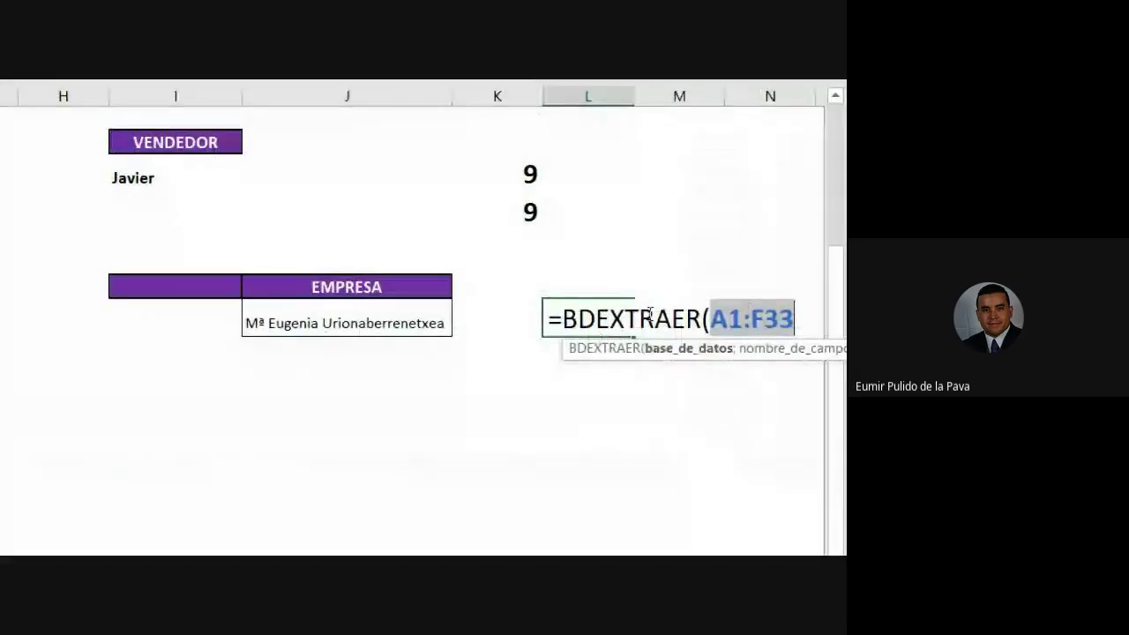
# Complete the L16 BDEXTRAER formula with D1 (COMPRAS MARZO) as the field and J15:J16 as the criteria.
pyautogui.write(';')
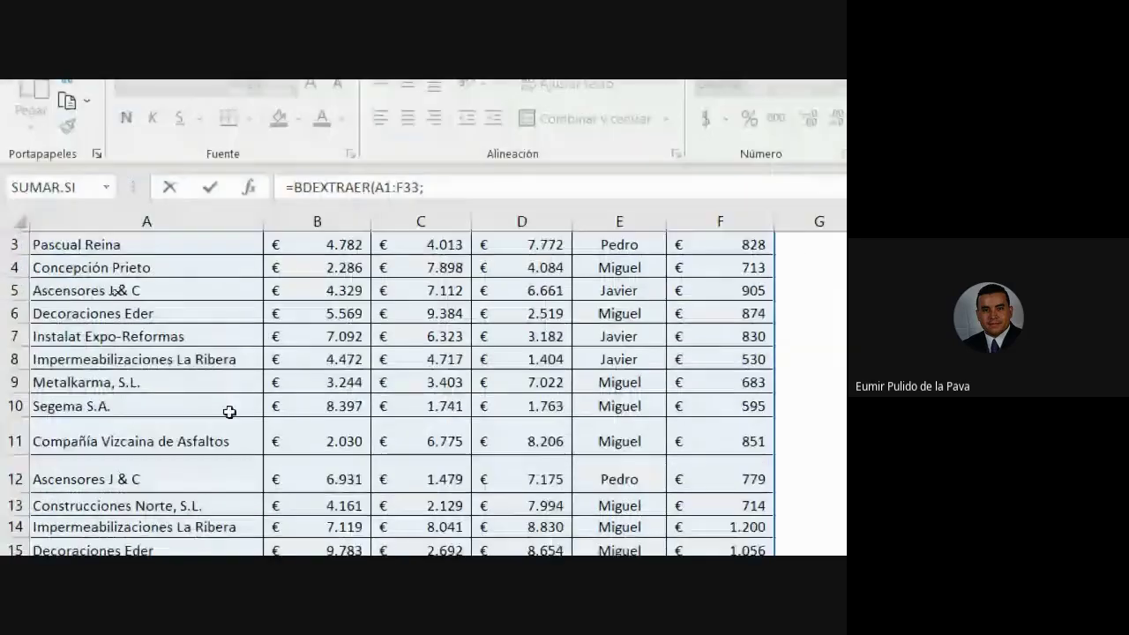
pyautogui.scroll(1, 222, 415)
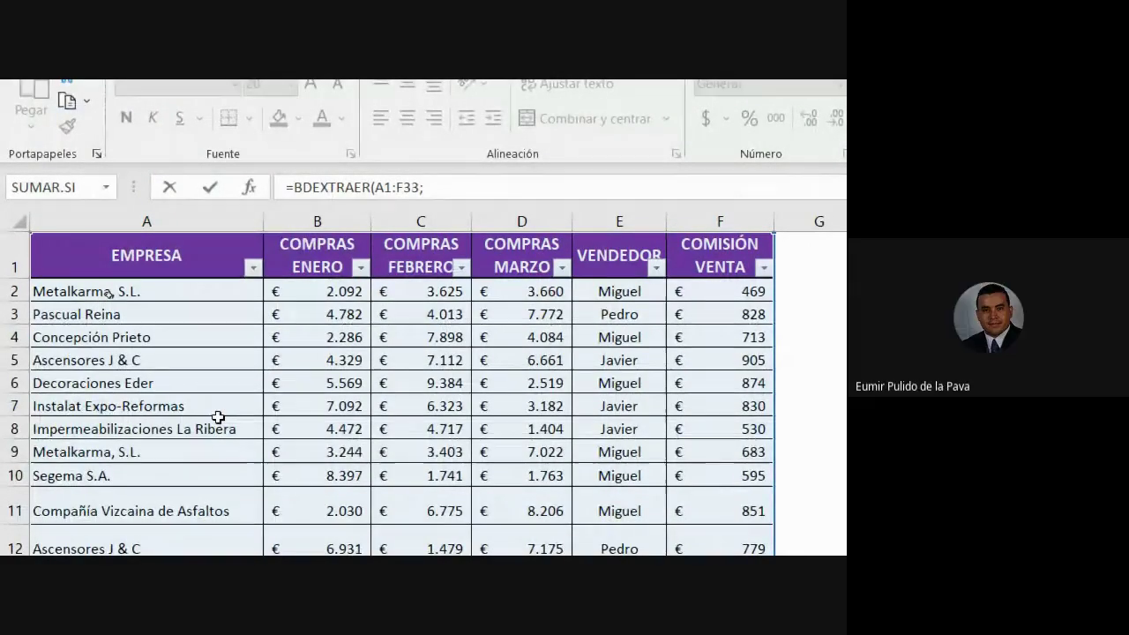
pyautogui.click(525, 265)
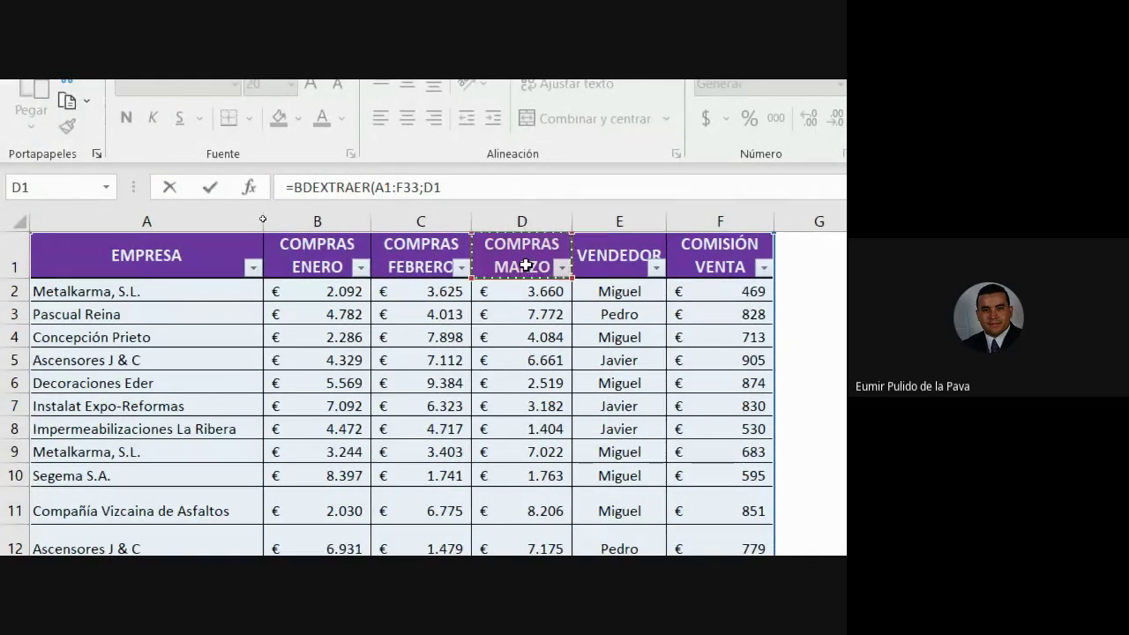
pyautogui.write(';')
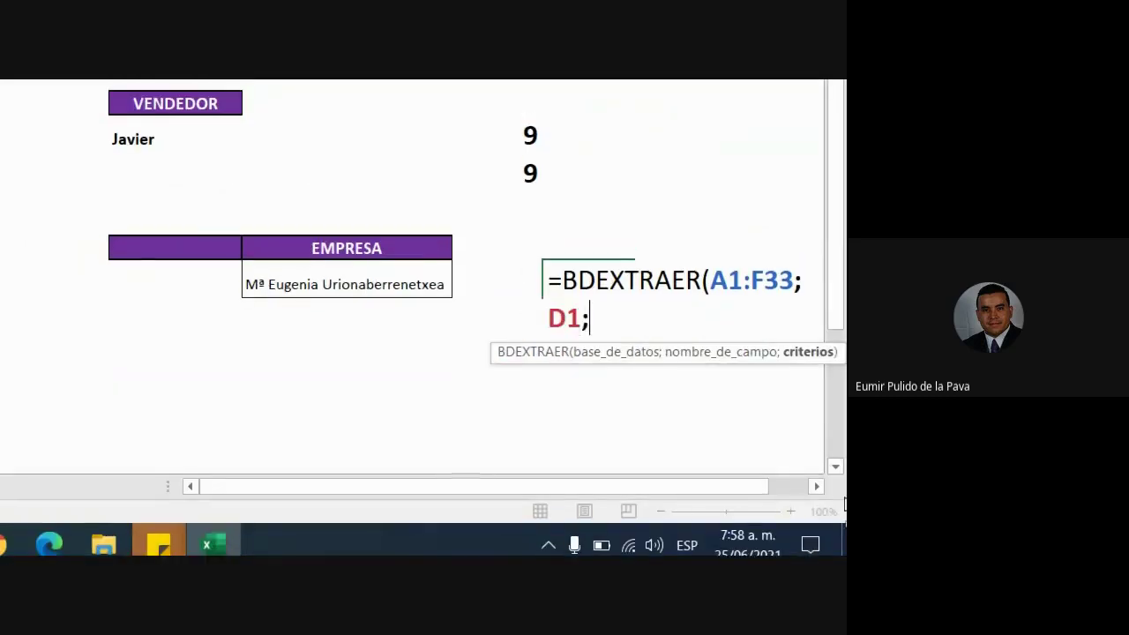
pyautogui.moveTo(355, 237); pyautogui.dragTo(355, 297)
pyautogui.moveTo(357, 258); pyautogui.dragTo(363, 297)
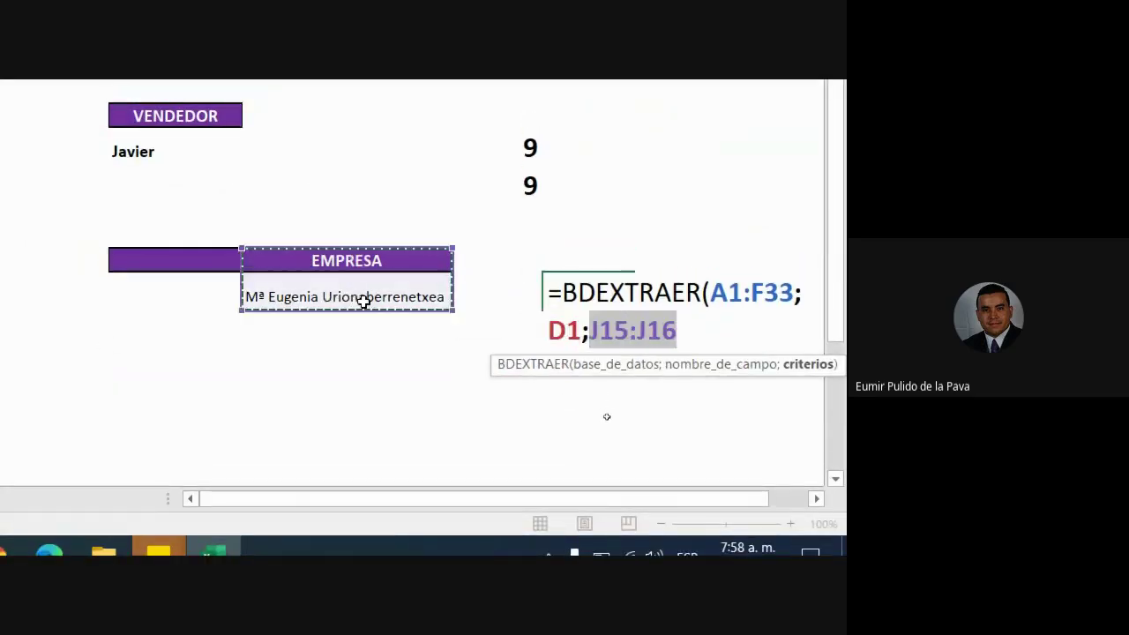
pyautogui.write(')')
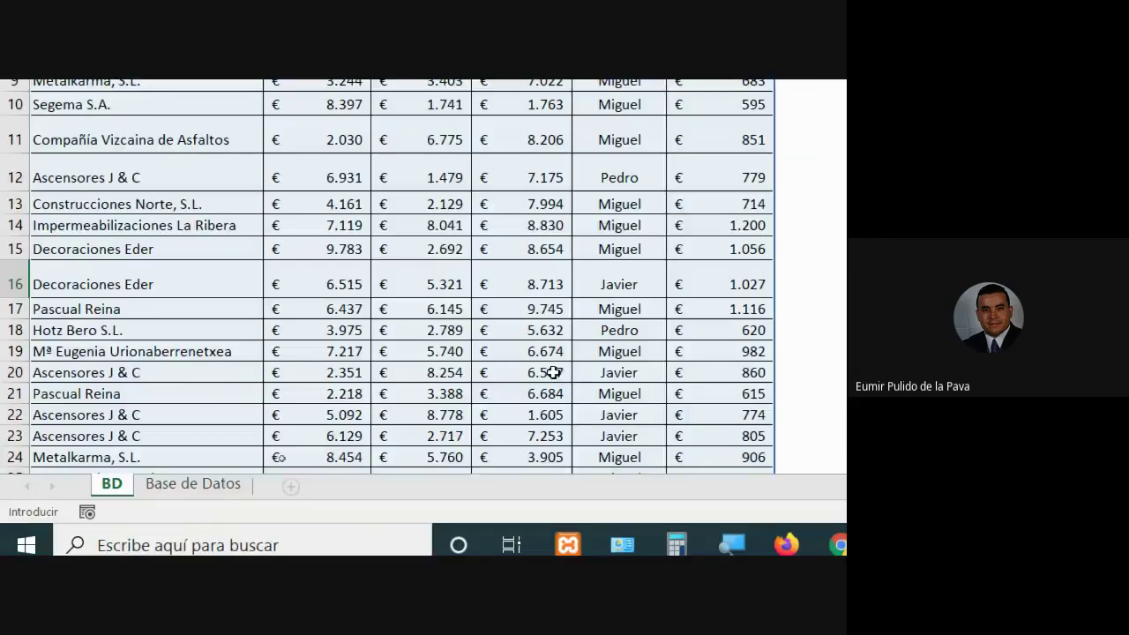
pyautogui.scroll(-3, 168, 408)
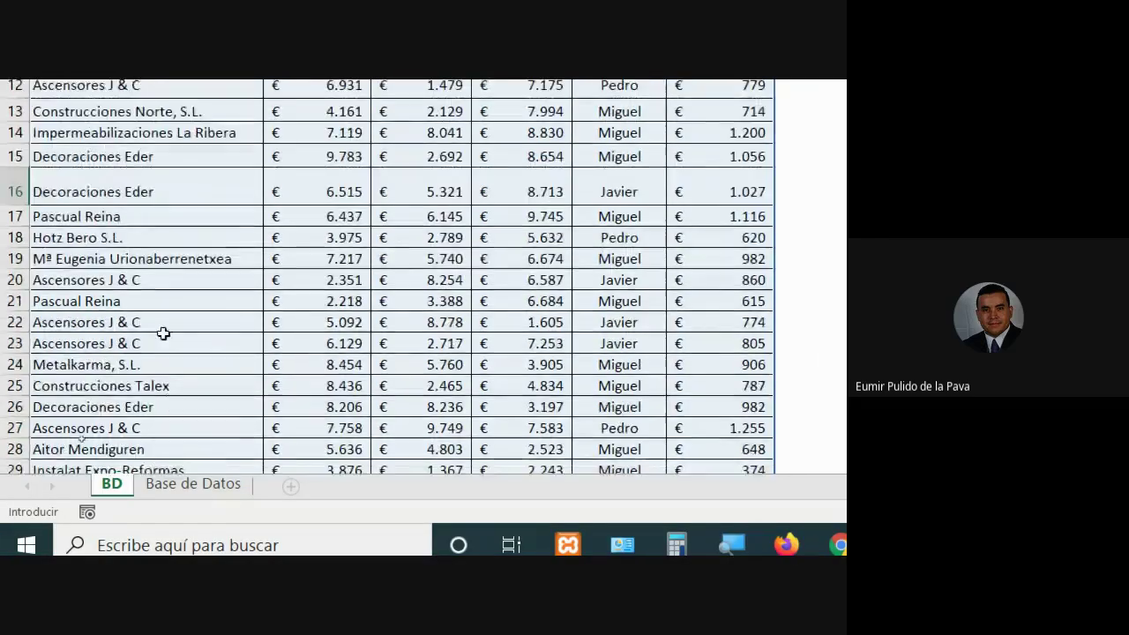
pyautogui.scroll(4, 141, 410)
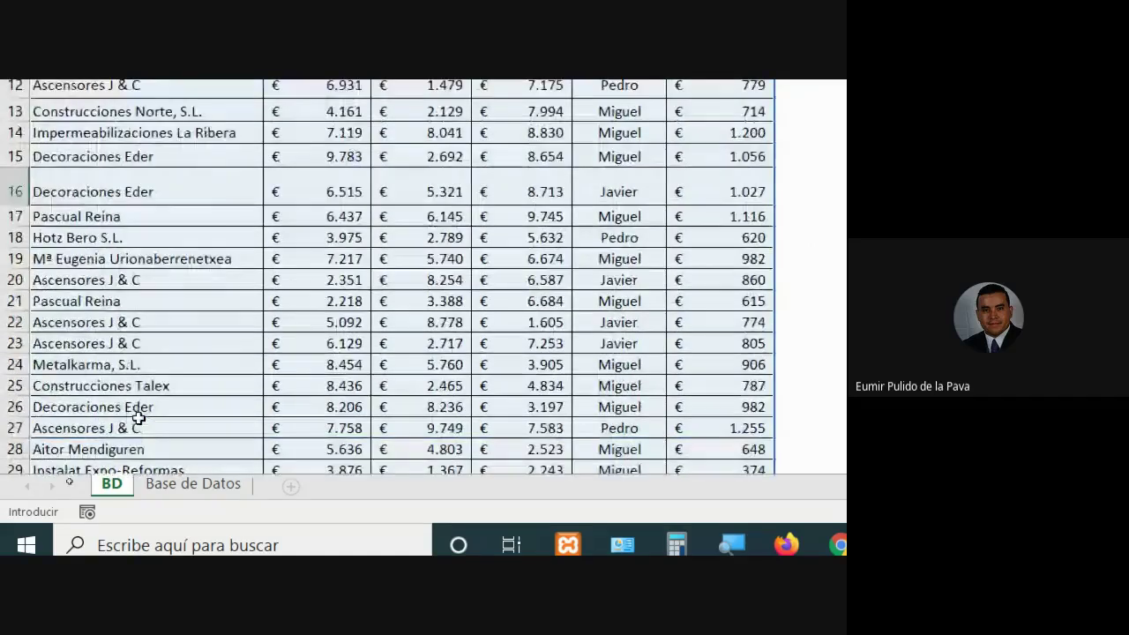
pyautogui.scroll(3, 151, 114)
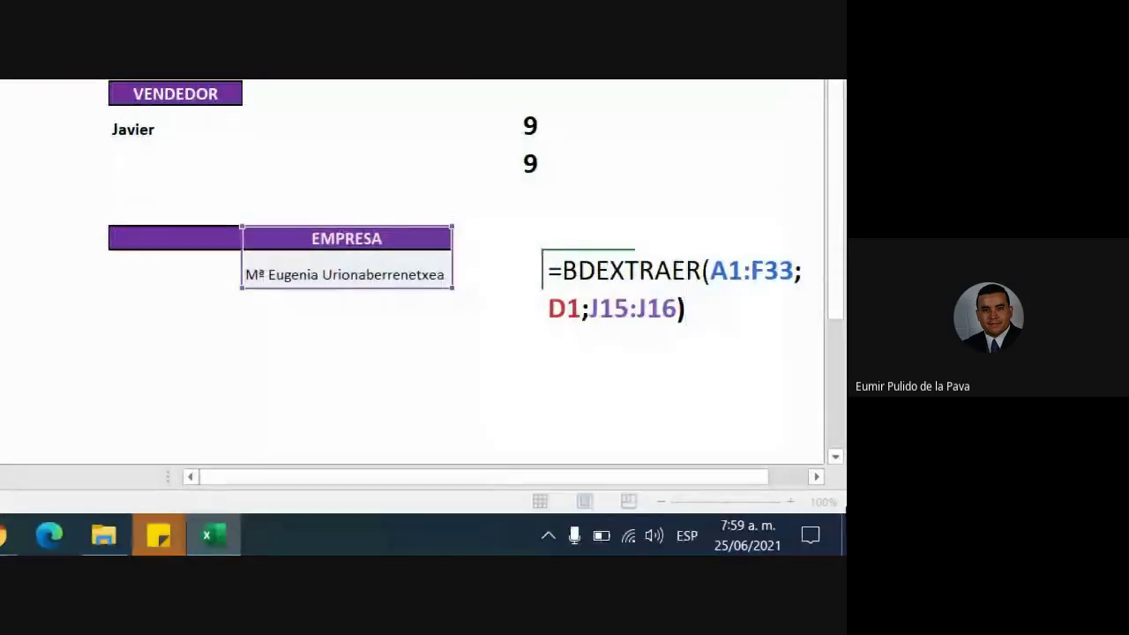
pyautogui.press('Return')
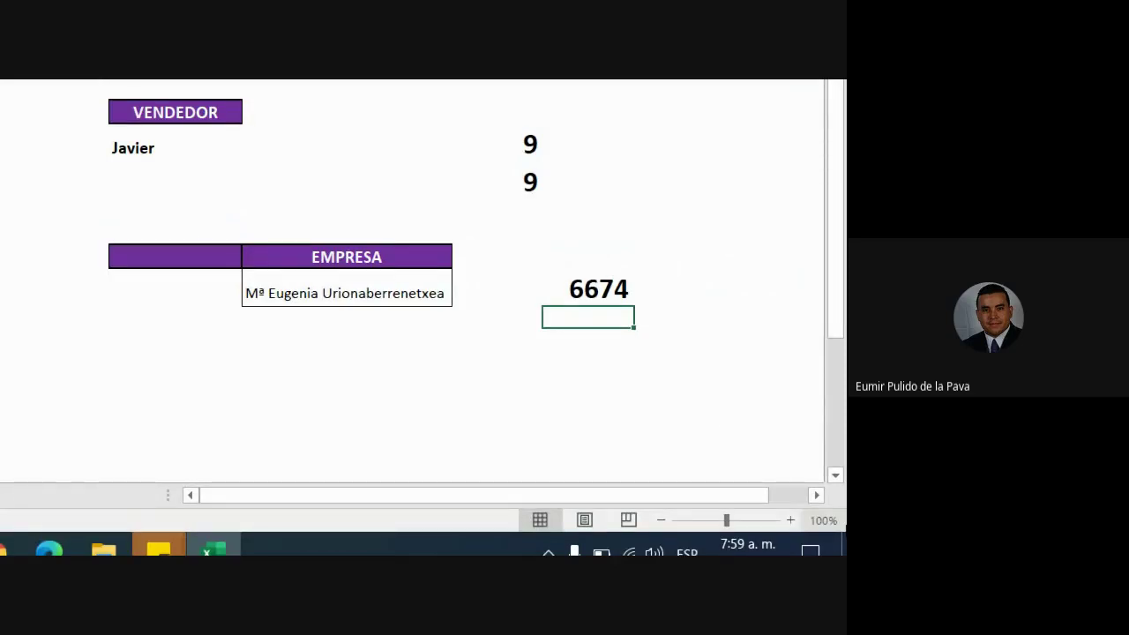
# Review the BDEXTRAER formula in L16, questions 3 to 6, and the BDCONTARA formula in K11 with the criteria ranges.
pyautogui.doubleClick(577, 290)
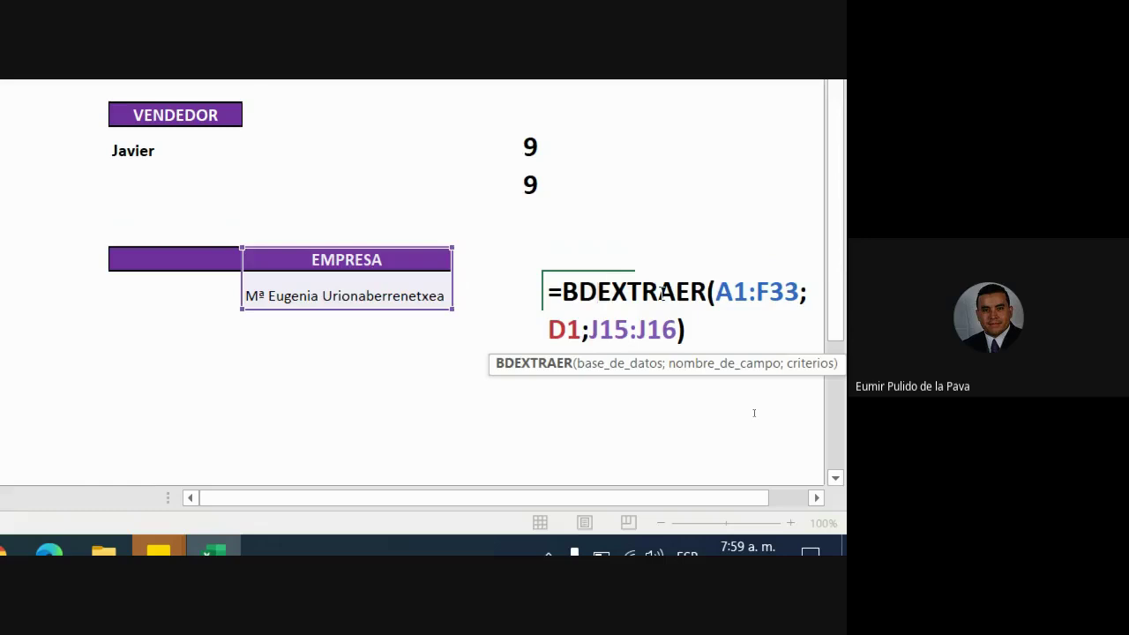
pyautogui.press('Return')
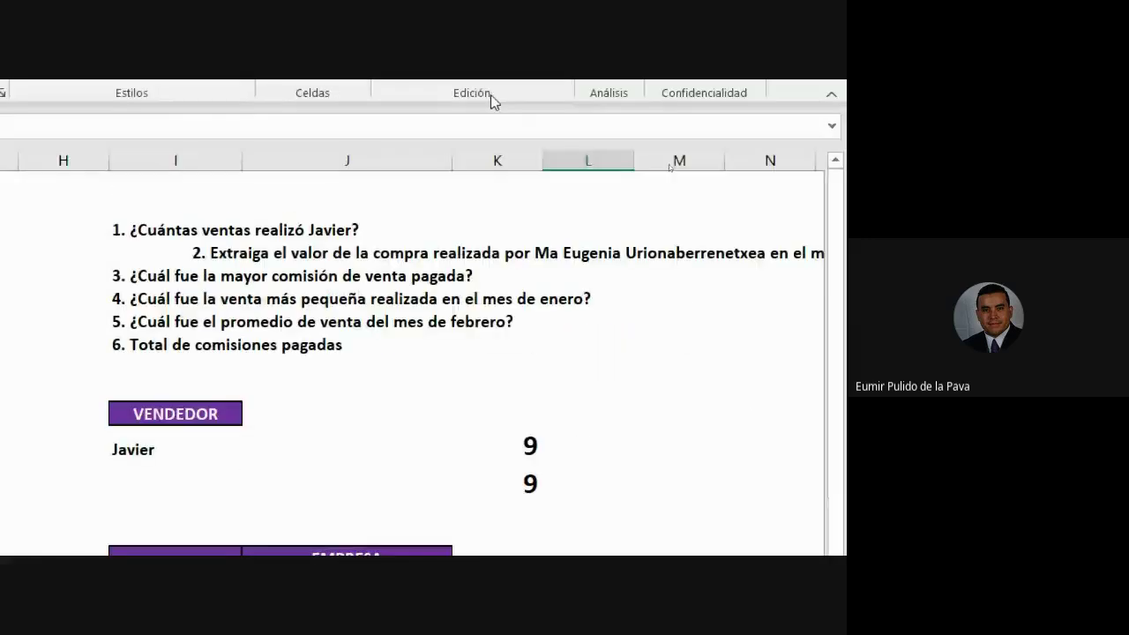
pyautogui.moveTo(291, 281); pyautogui.dragTo(320, 365)
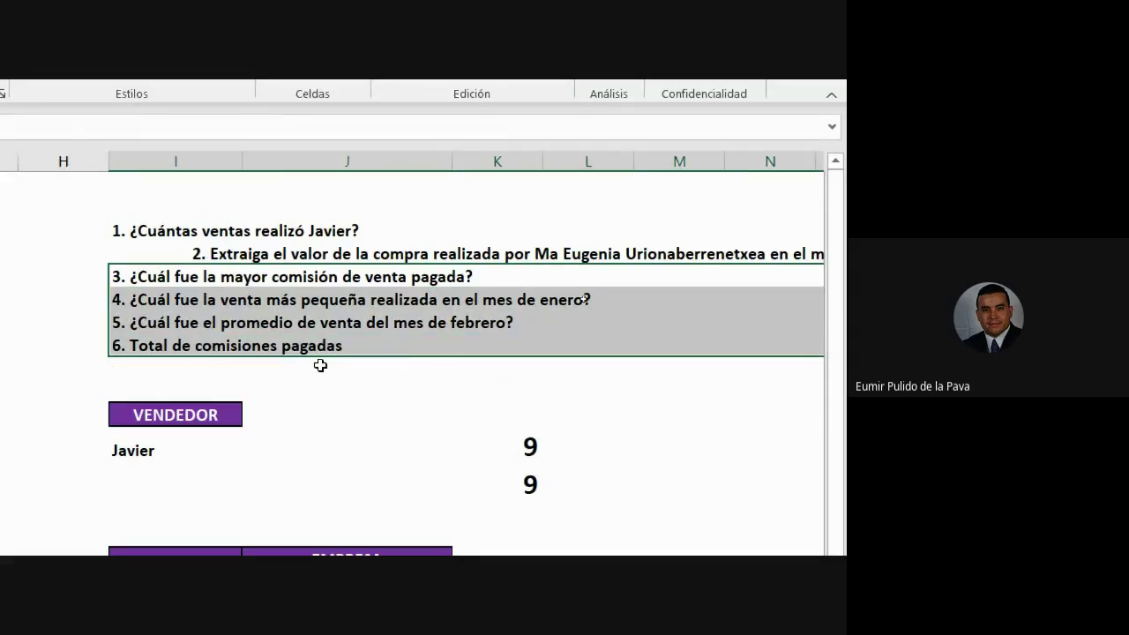
pyautogui.moveTo(176, 415); pyautogui.dragTo(132, 476)
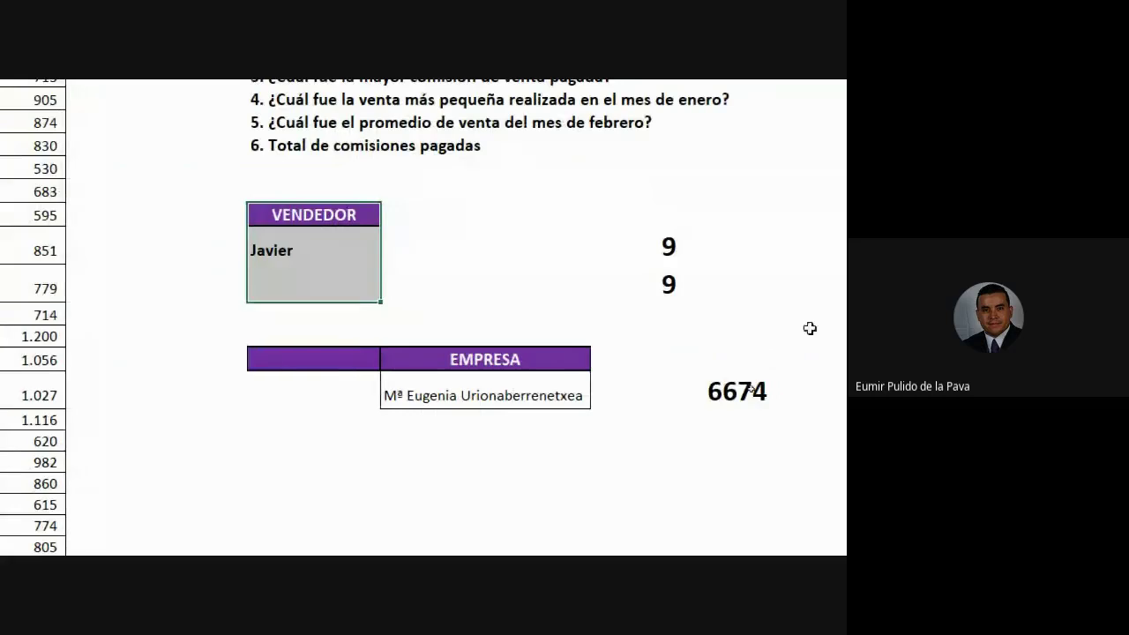
pyautogui.doubleClick(679, 250)
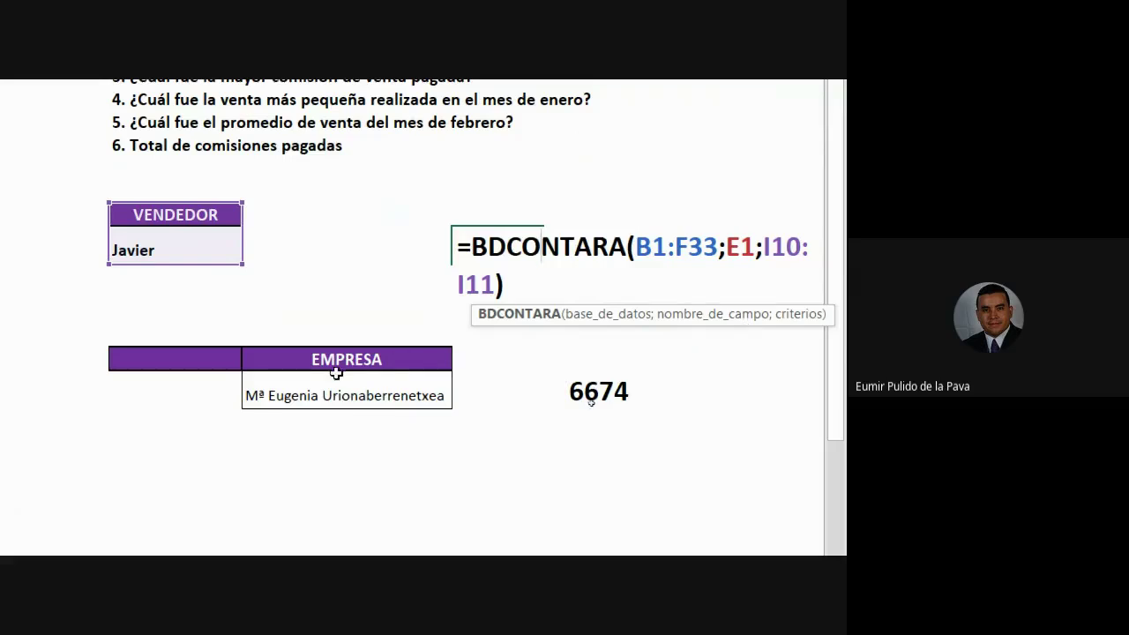
pyautogui.moveTo(335, 365); pyautogui.dragTo(335, 396)
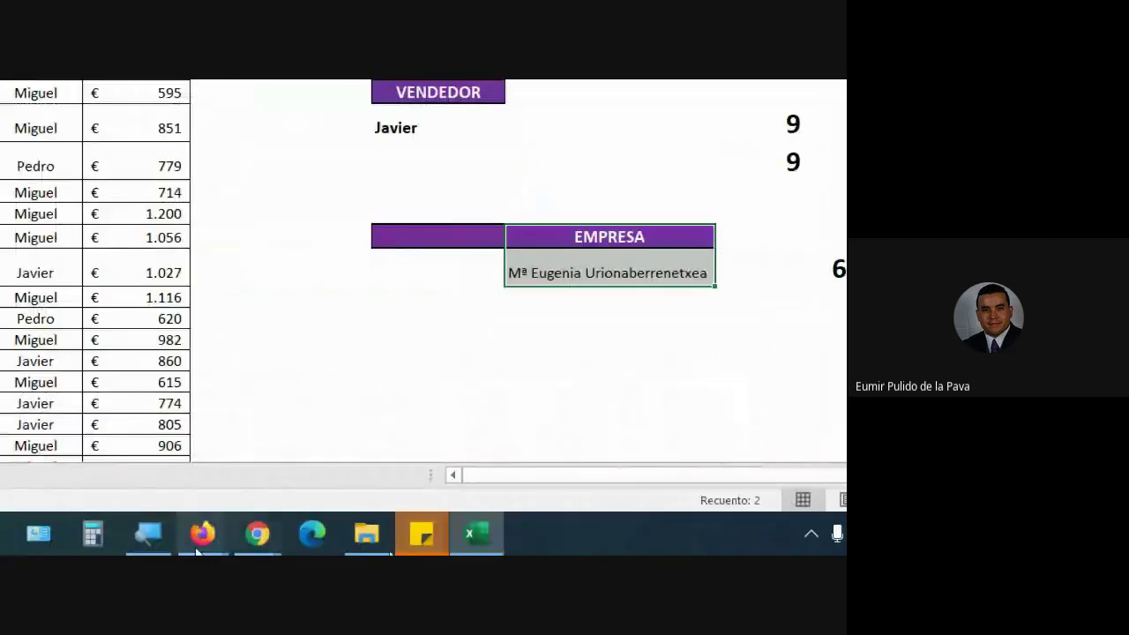
# Close the screen magnifier to return to the normal full-screen view.
pyautogui.click(148, 534)
pyautogui.click(78, 449)
pyautogui.click(475, 480)
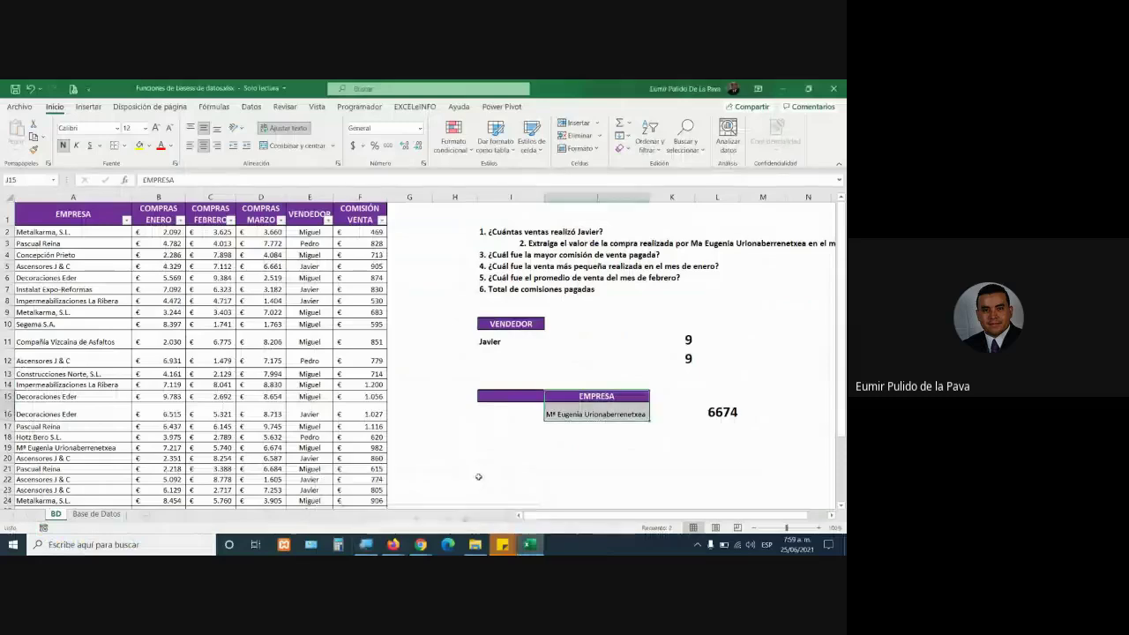
# Check the Google Meet call's chat, return to Excel, and close the workbook.
pyautogui.moveTo(420, 544)
pyautogui.click(374, 517)
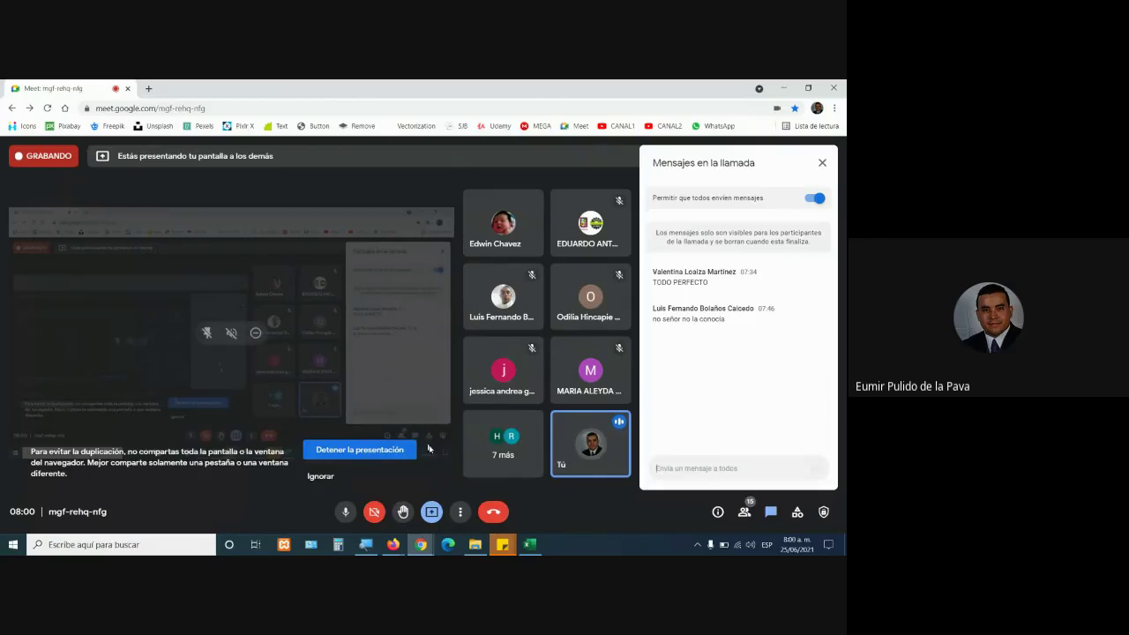
pyautogui.click(528, 545)
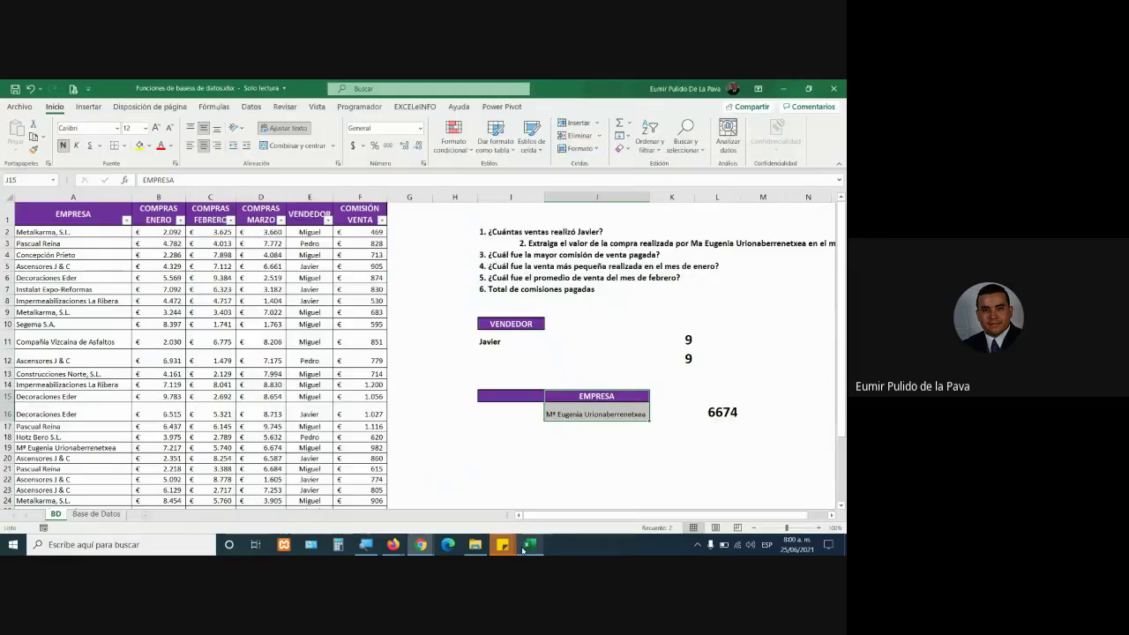
pyautogui.hotkey('alt', 'F4')
pyautogui.click(424, 328)
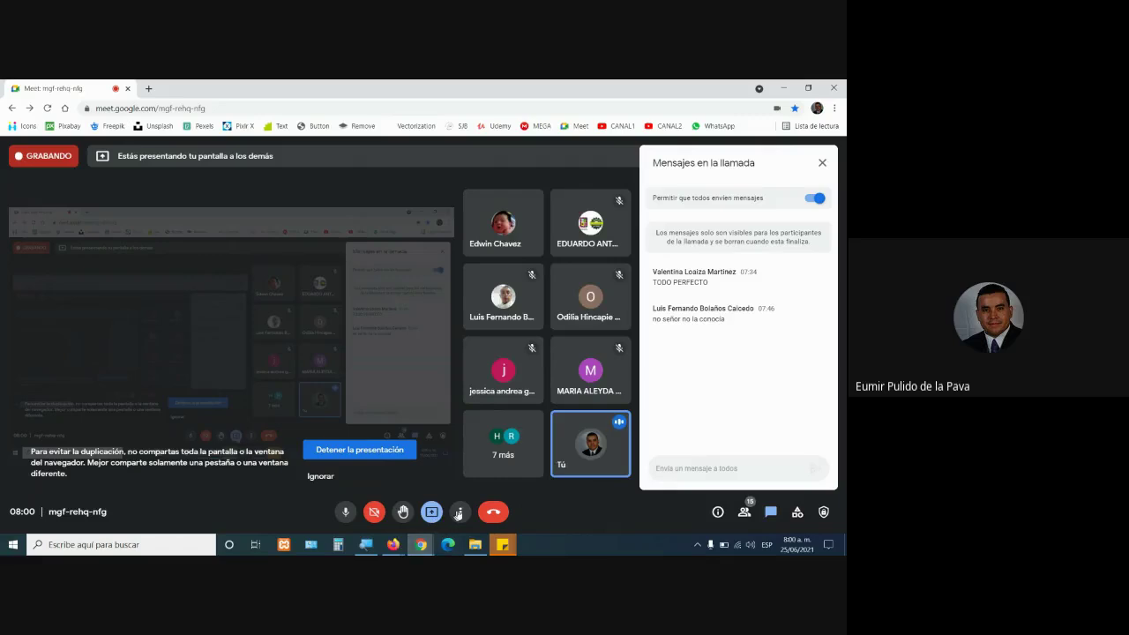
# Open the Google Meet option for stopping the call's recording.
pyautogui.click(460, 511)
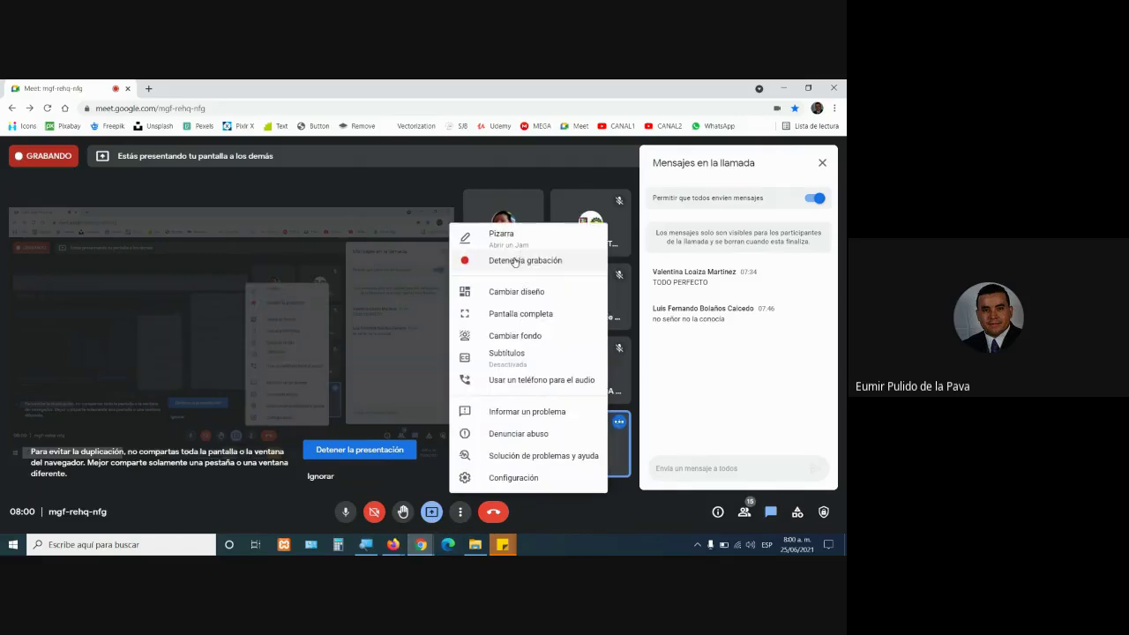
pyautogui.click(514, 261)
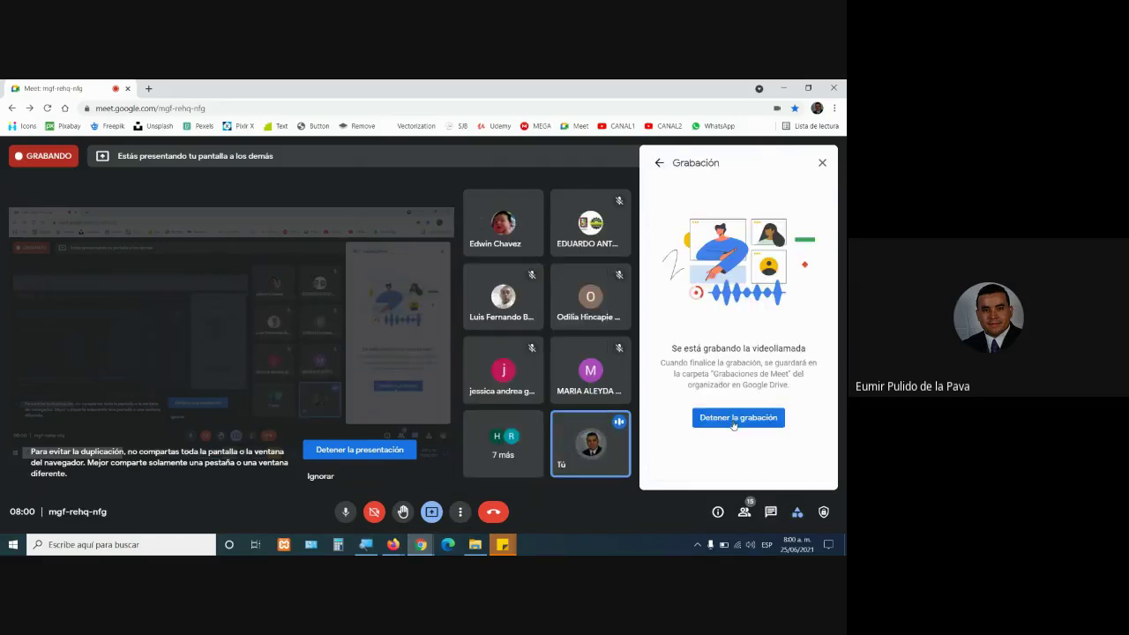